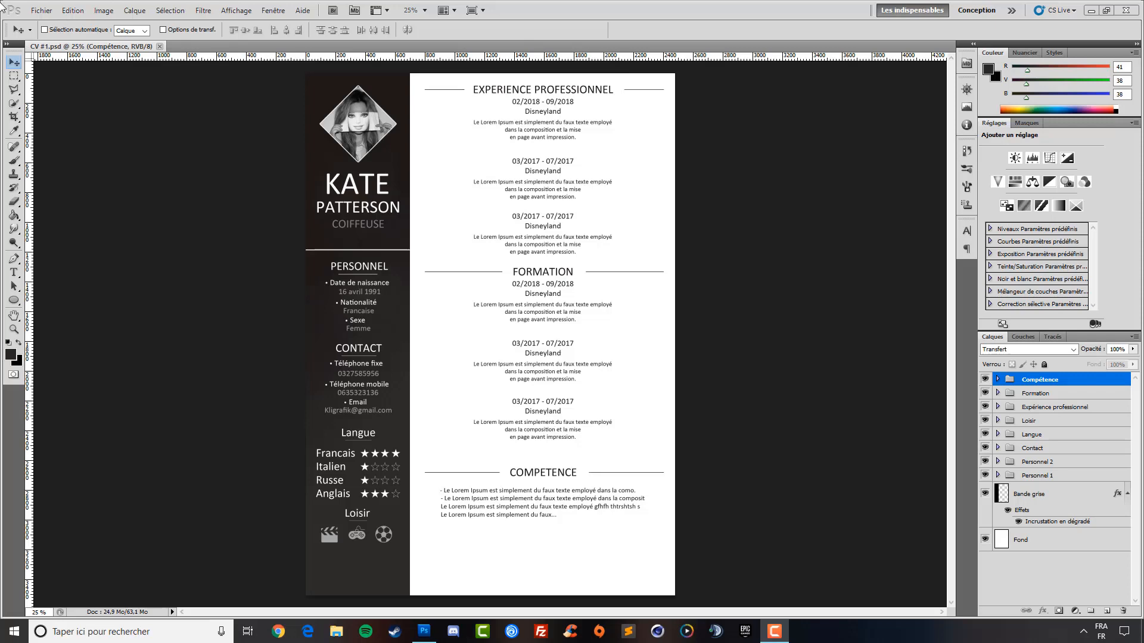
# Create a new A4 document (210 × 297 mm, 300 ppi) from the Papier format international preset
pyautogui.click(42, 10)
pyautogui.click(64, 23)
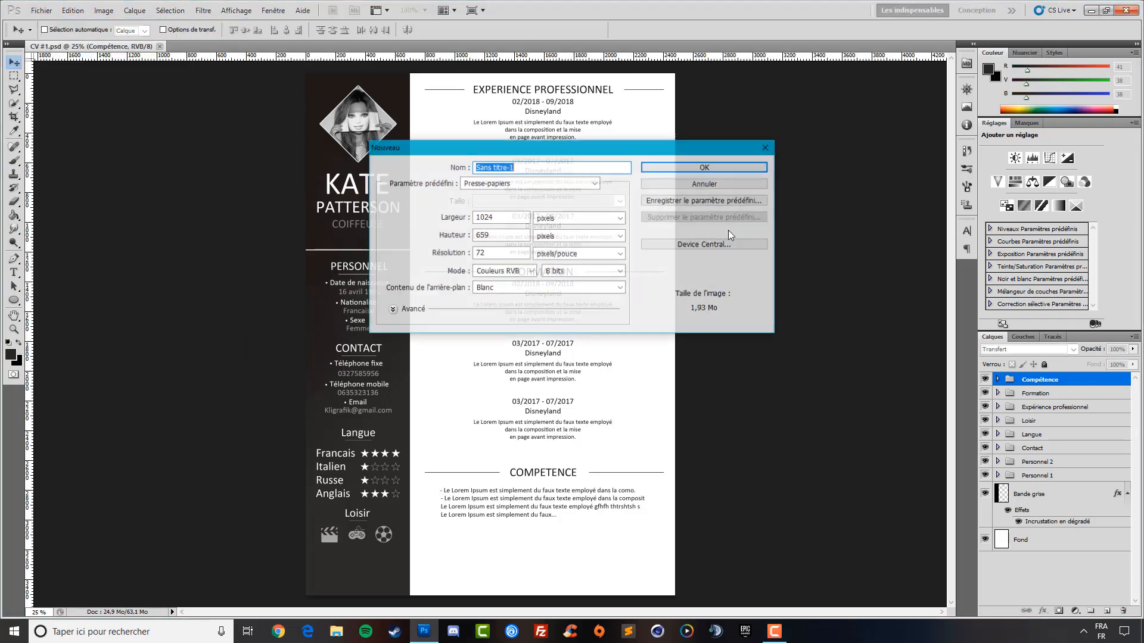
pyautogui.click(516, 184)
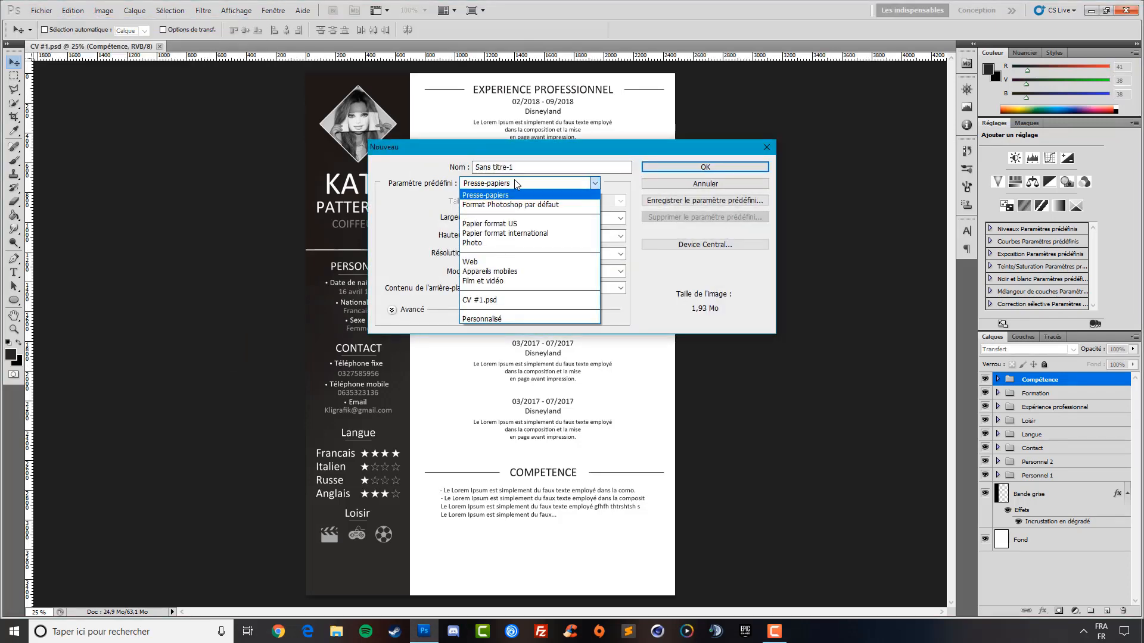
pyautogui.click(600, 230)
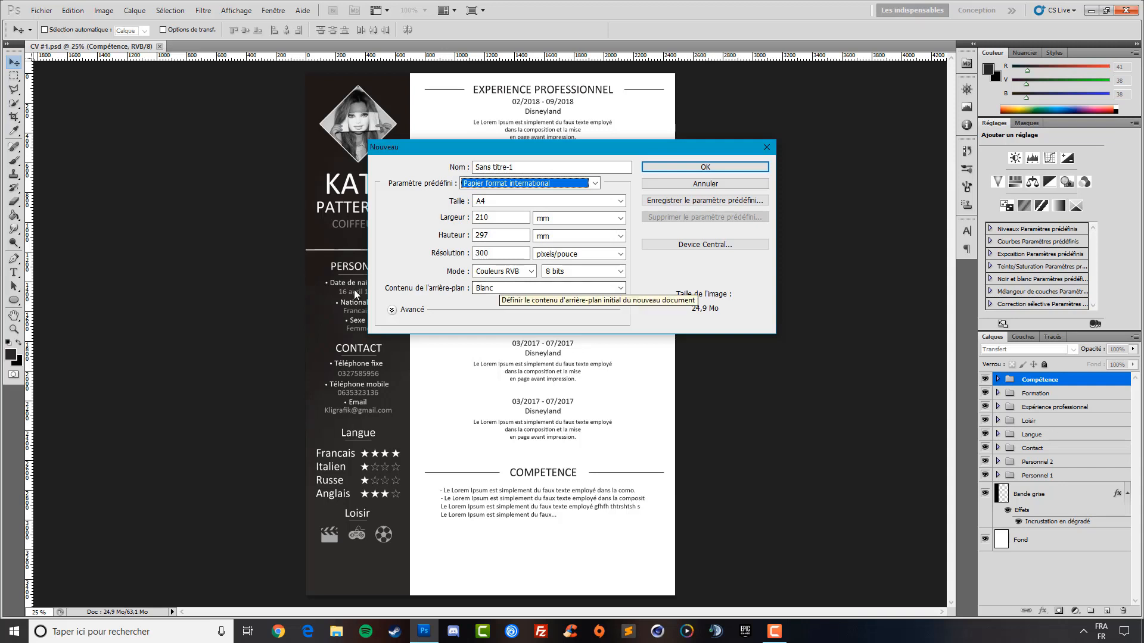
pyautogui.click(698, 167)
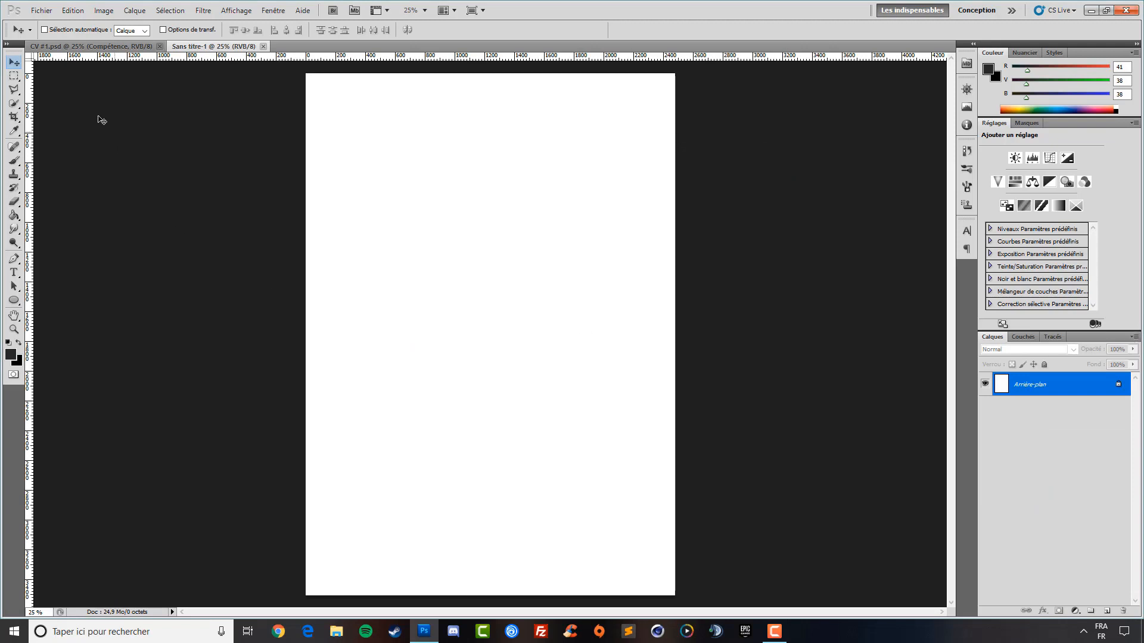
# Set the rectangular marquee to Taille fixe with a 3508 px height
pyautogui.click(15, 77)
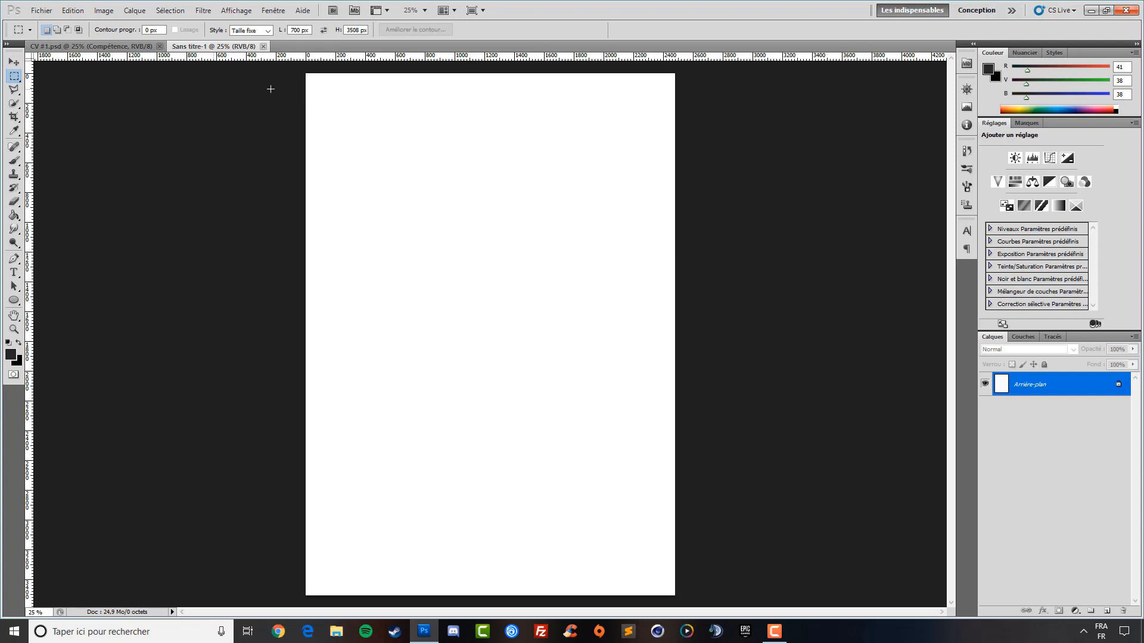
pyautogui.click(14, 76)
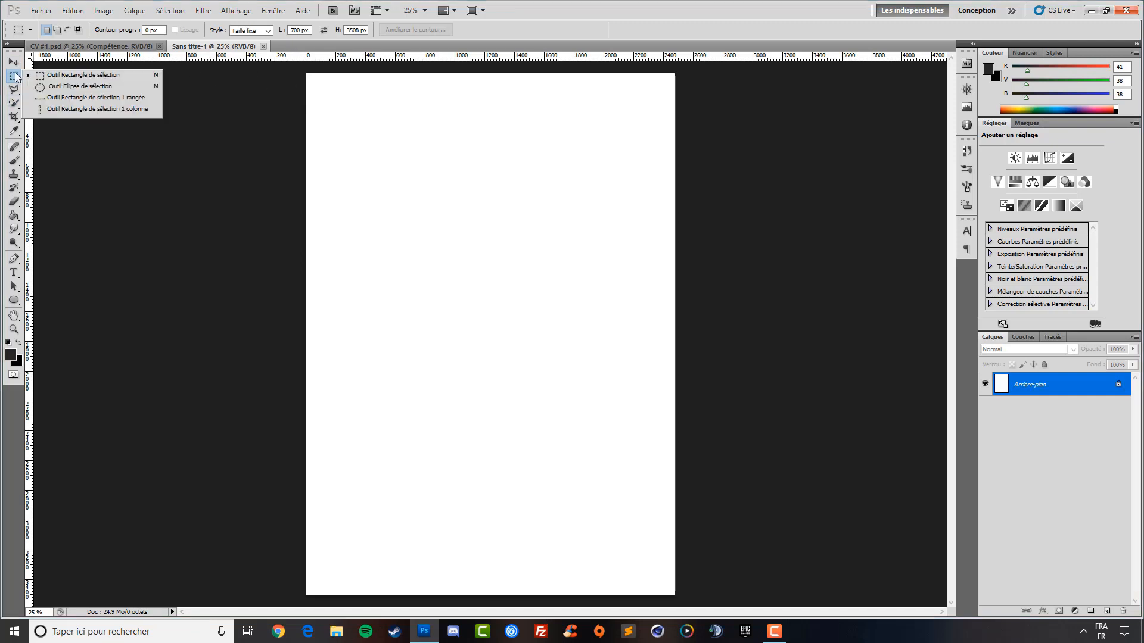
pyautogui.click(62, 78)
pyautogui.click(248, 30)
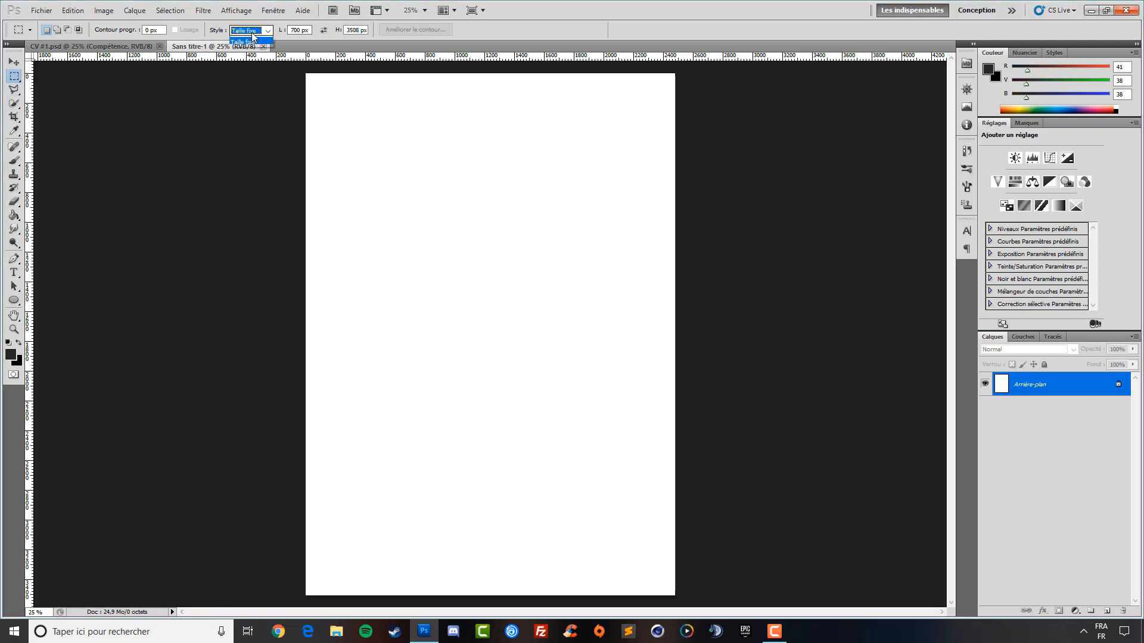
pyautogui.click(249, 32)
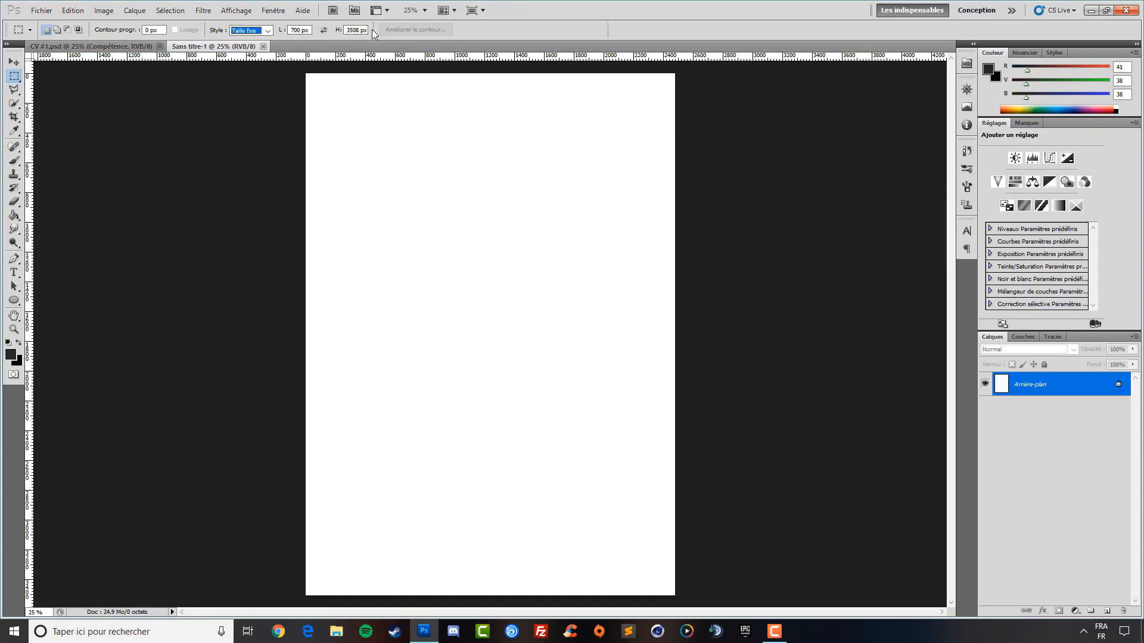
pyautogui.click(349, 30)
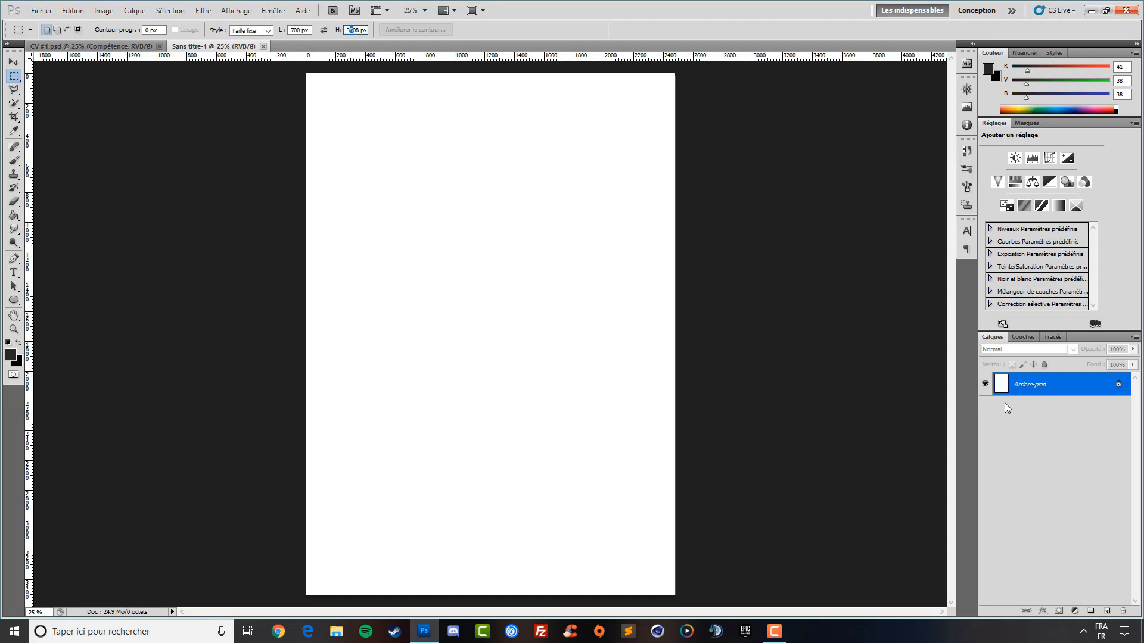
# Add a new layer, convert the background, and rename the layers fond and Bordure gauche
pyautogui.click(1107, 612)
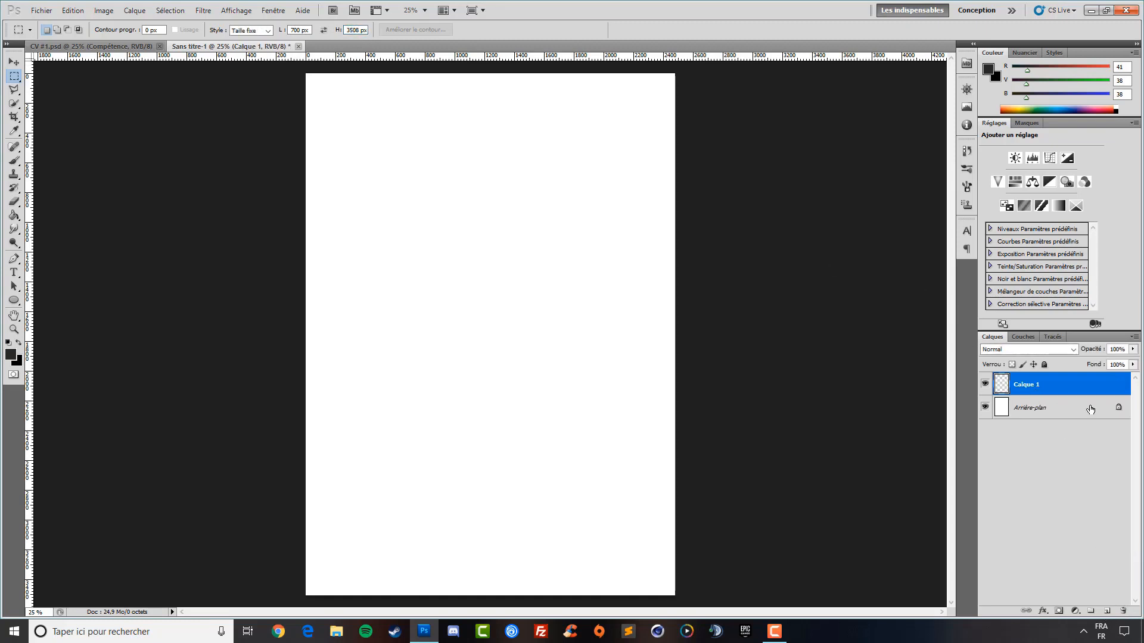
pyautogui.doubleClick(1113, 409)
pyautogui.press('Return')
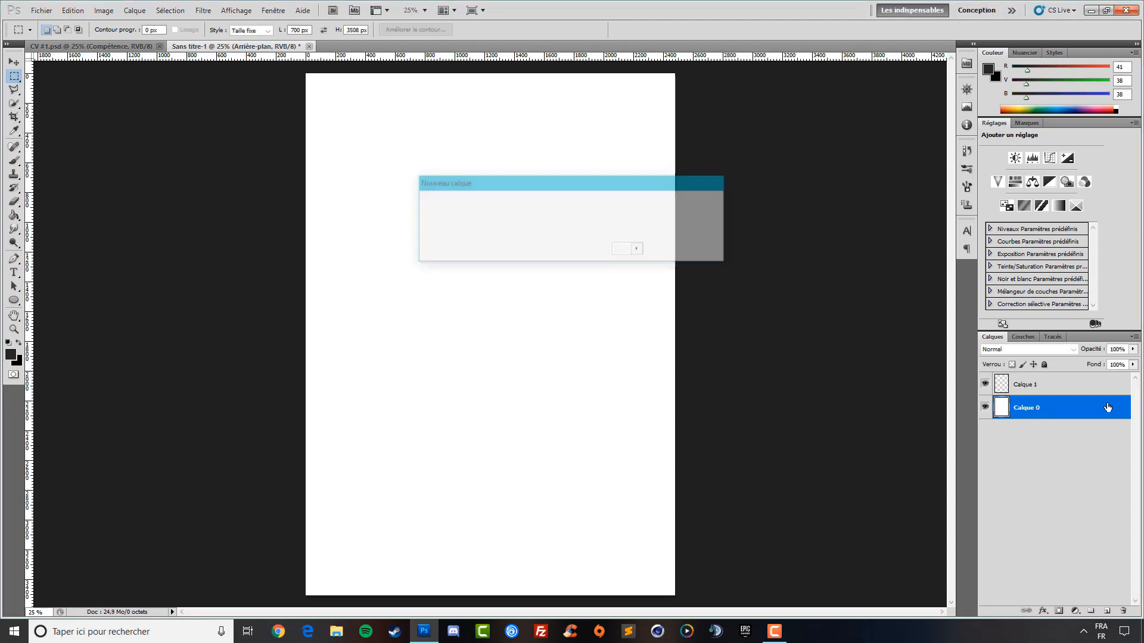
pyautogui.doubleClick(1035, 408)
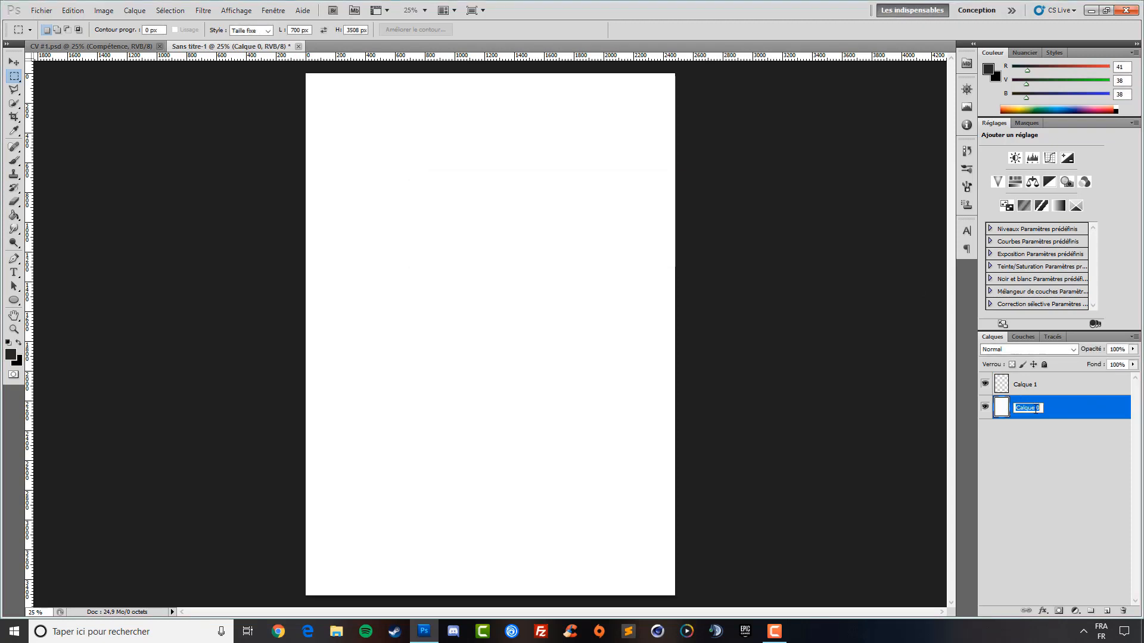
pyautogui.write('fond')
pyautogui.click(1034, 440)
pyautogui.doubleClick(1026, 385)
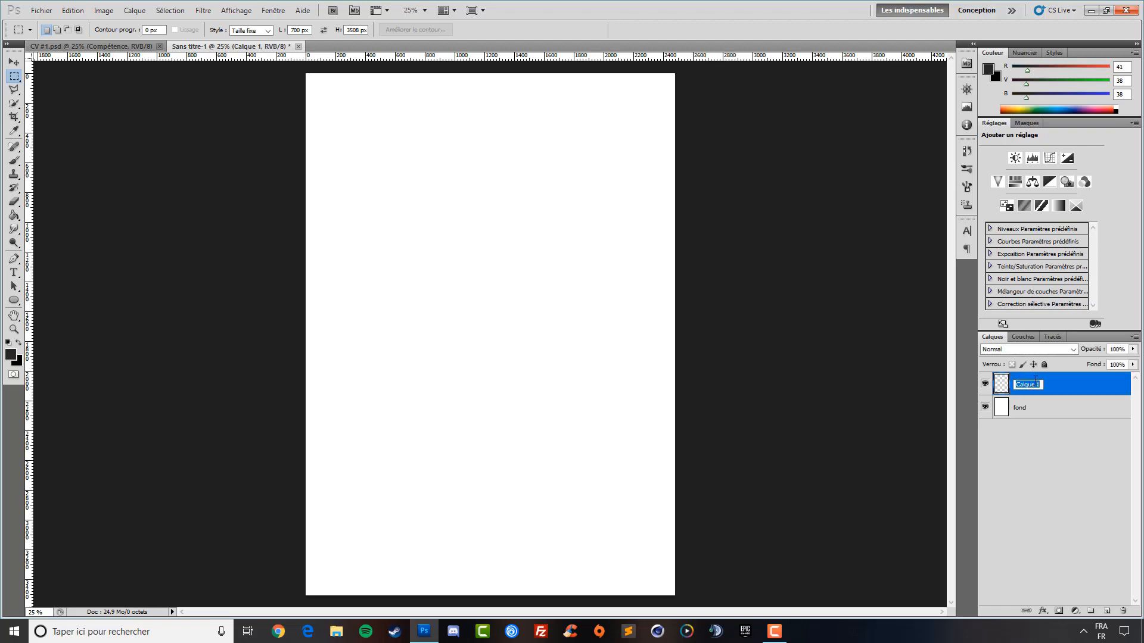
pyautogui.write('Bordure gauche')
pyautogui.click(1059, 424)
pyautogui.click(1054, 391)
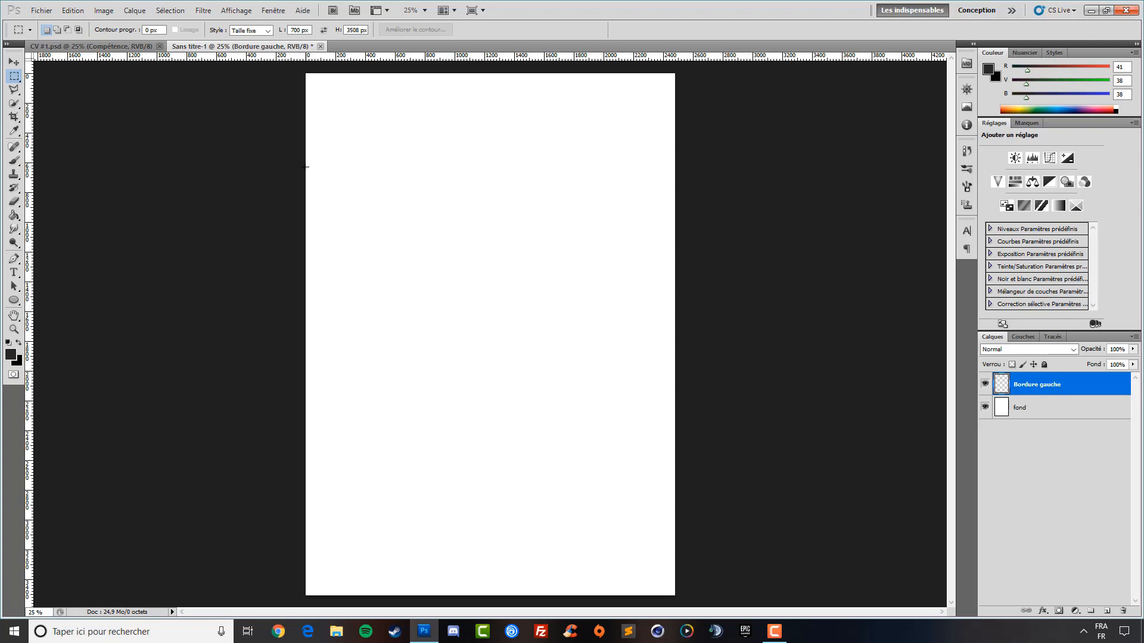
# Fill a 700 px strip at the page's left edge with #292626 using the Paint Bucket, then deselect
pyautogui.click(305, 167)
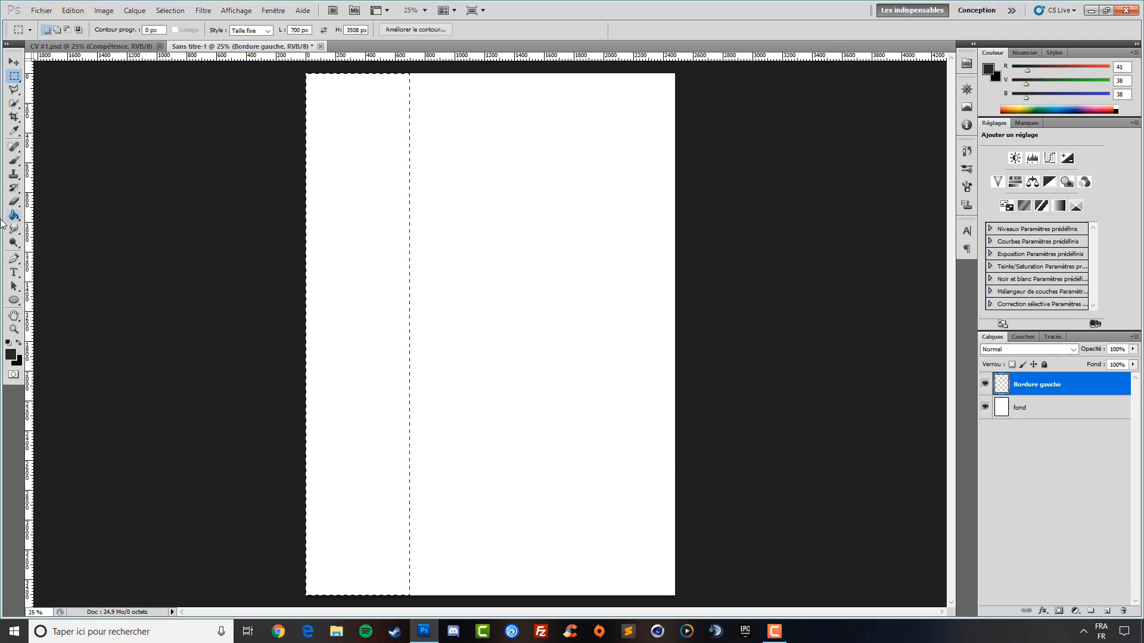
pyautogui.click(10, 355)
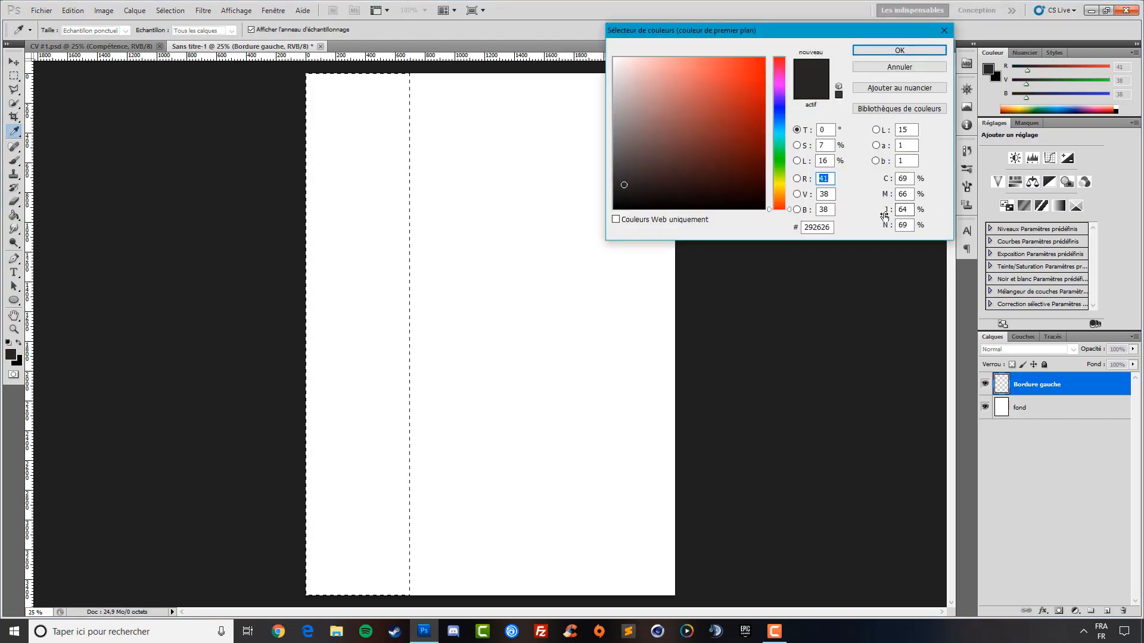
pyautogui.click(819, 227)
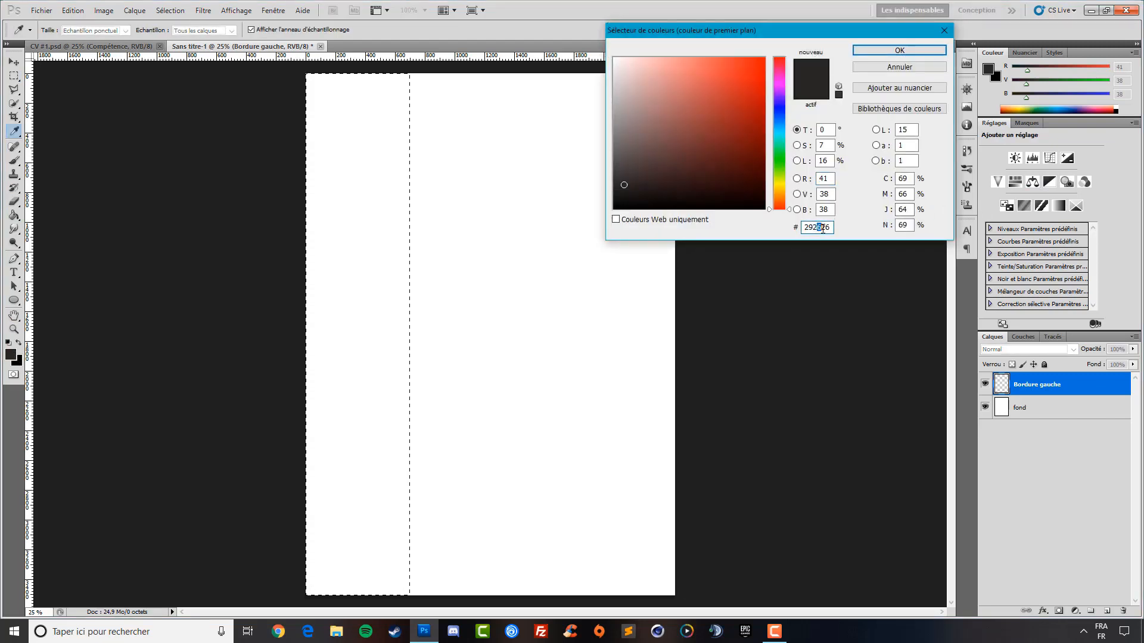
pyautogui.click(880, 53)
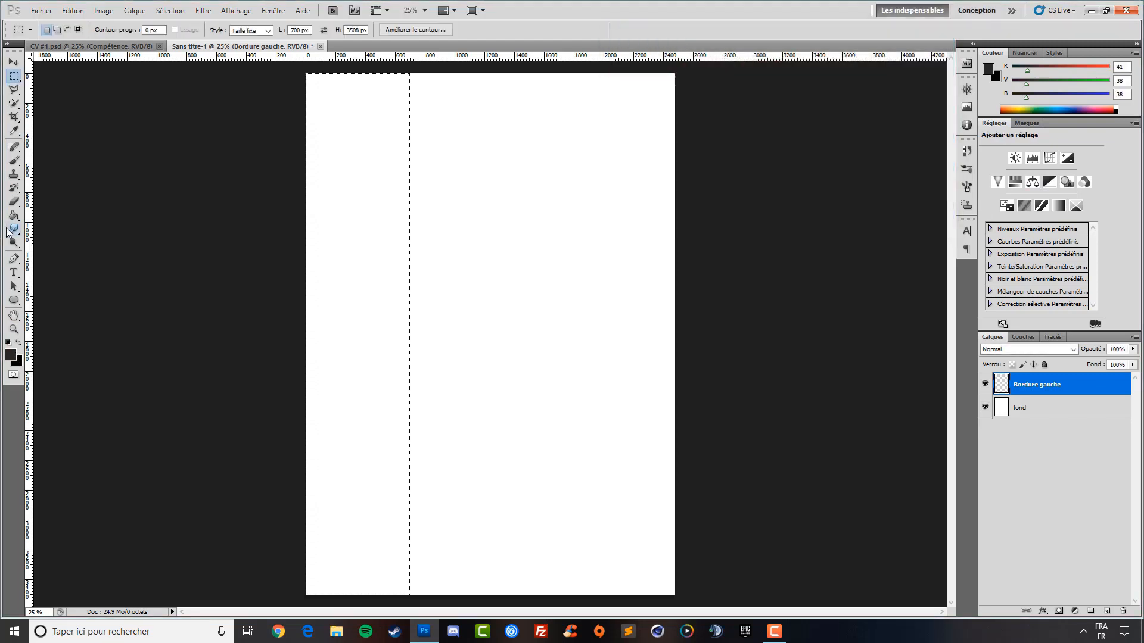
pyautogui.click(13, 216)
pyautogui.click(347, 220)
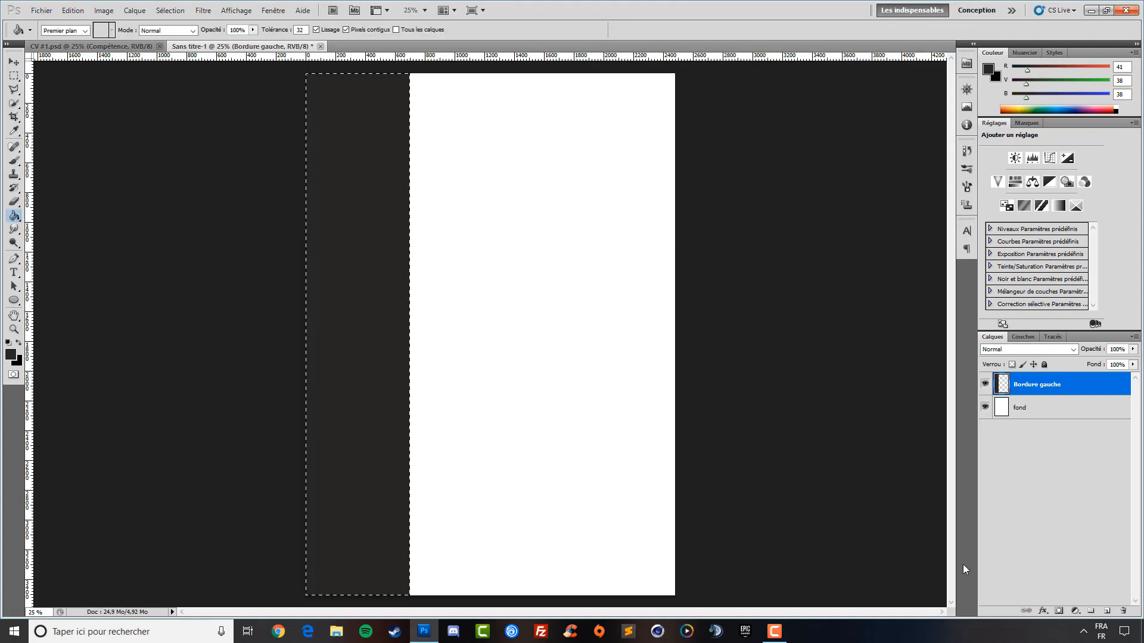
pyautogui.hotkey('ctrl', 'd')
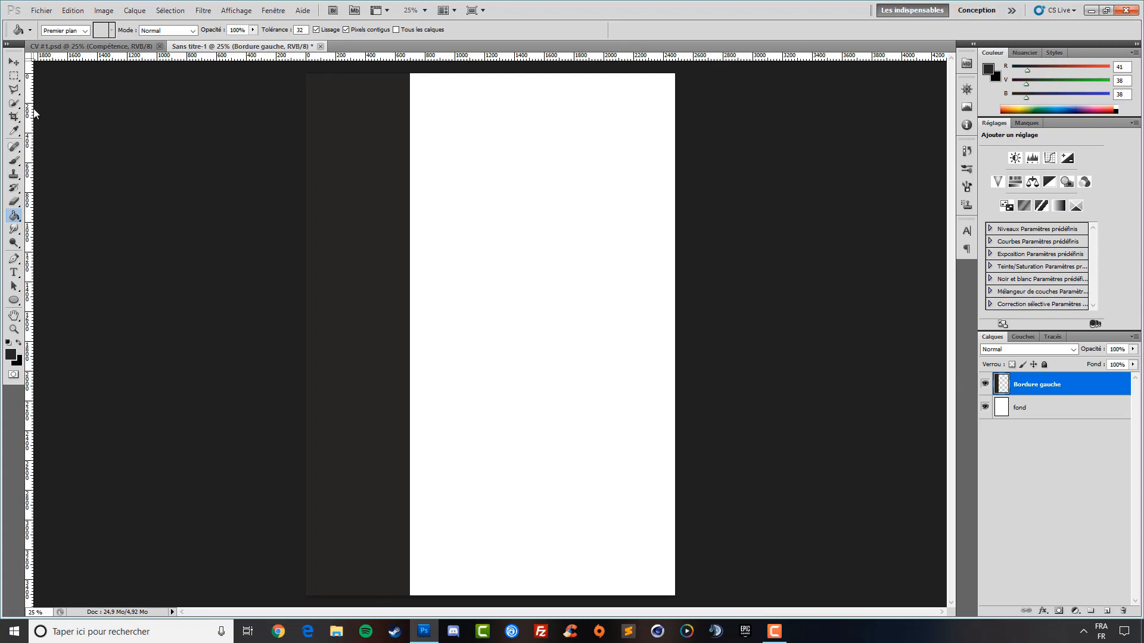
pyautogui.press('v')
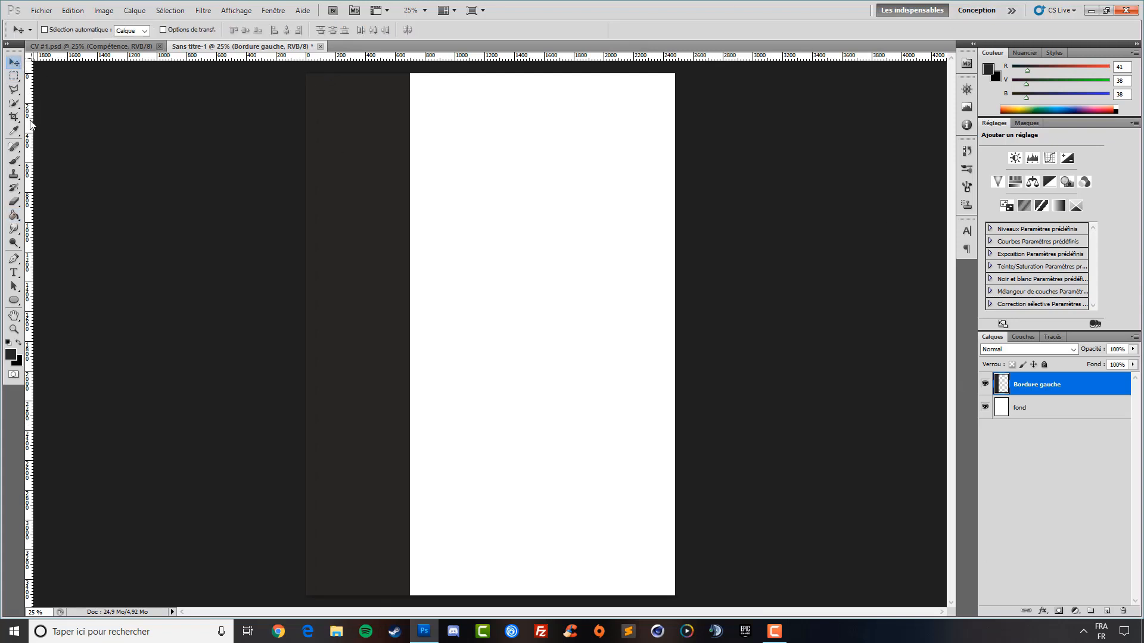
# Toggle the rulers back on and turn on Affichage > Magnétisme snapping
pyautogui.moveTo(31, 123)
pyautogui.mouseDown()
pyautogui.moveTo(66, 120)
pyautogui.moveTo(28, 132)
pyautogui.mouseUp()
pyautogui.hotkey('ctrl', 'r')
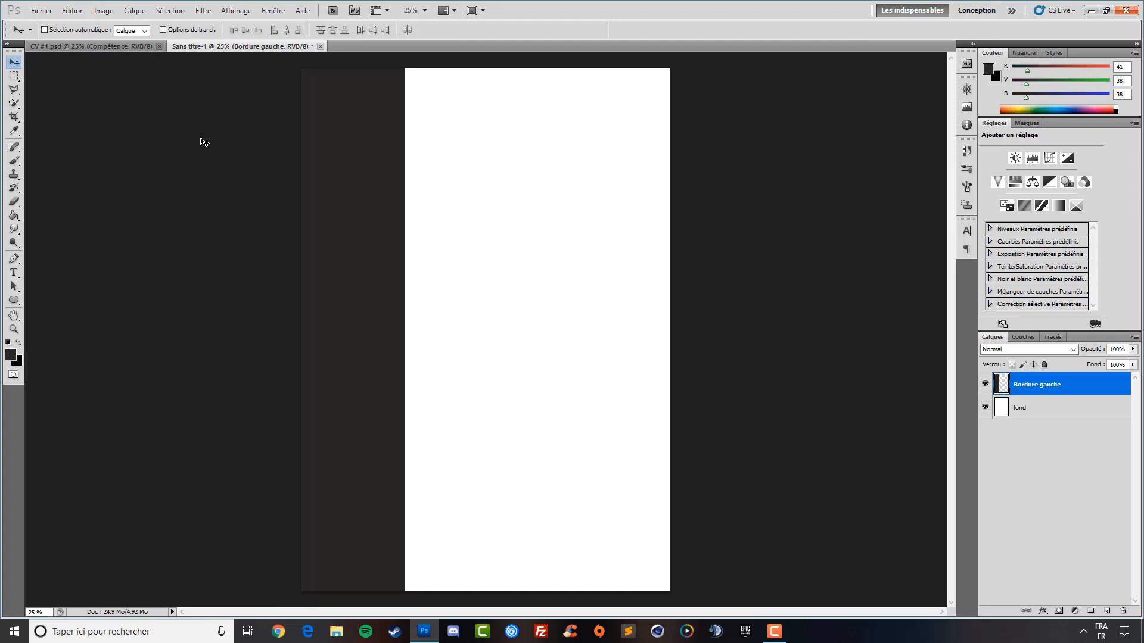
pyautogui.hotkey('ctrl', 'r')
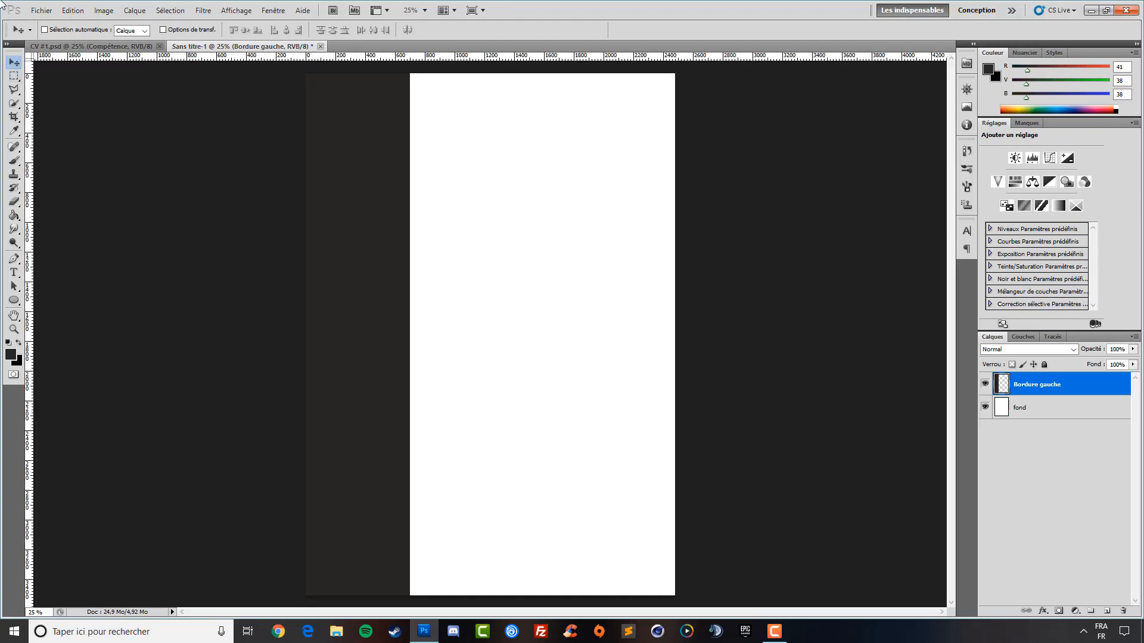
pyautogui.click(273, 10)
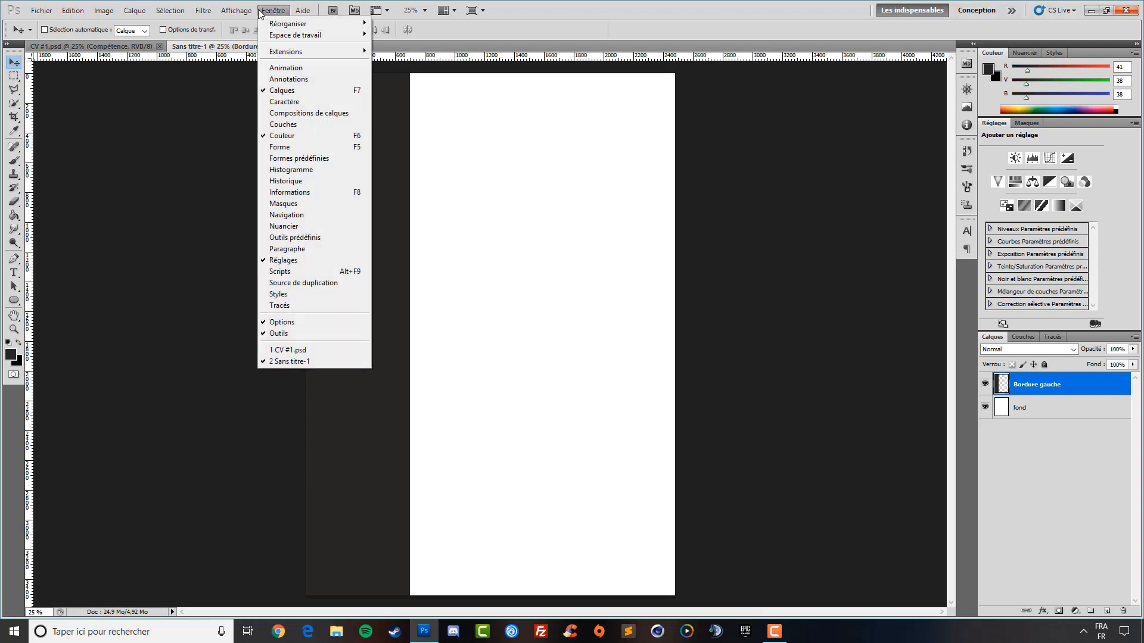
pyautogui.moveTo(238, 16)
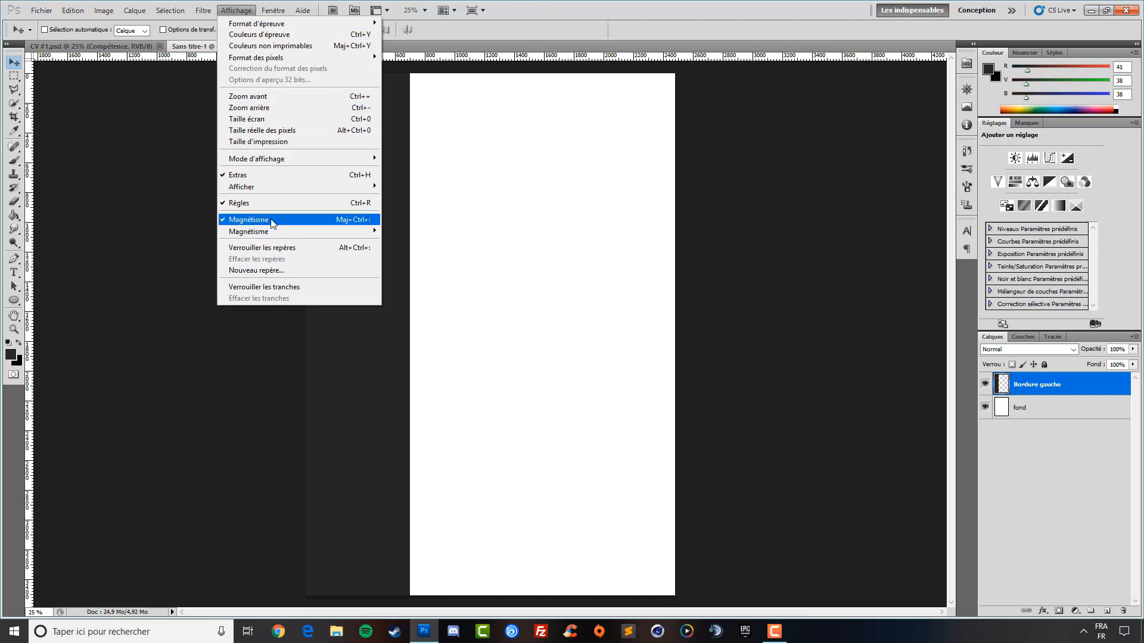
pyautogui.click(563, 36)
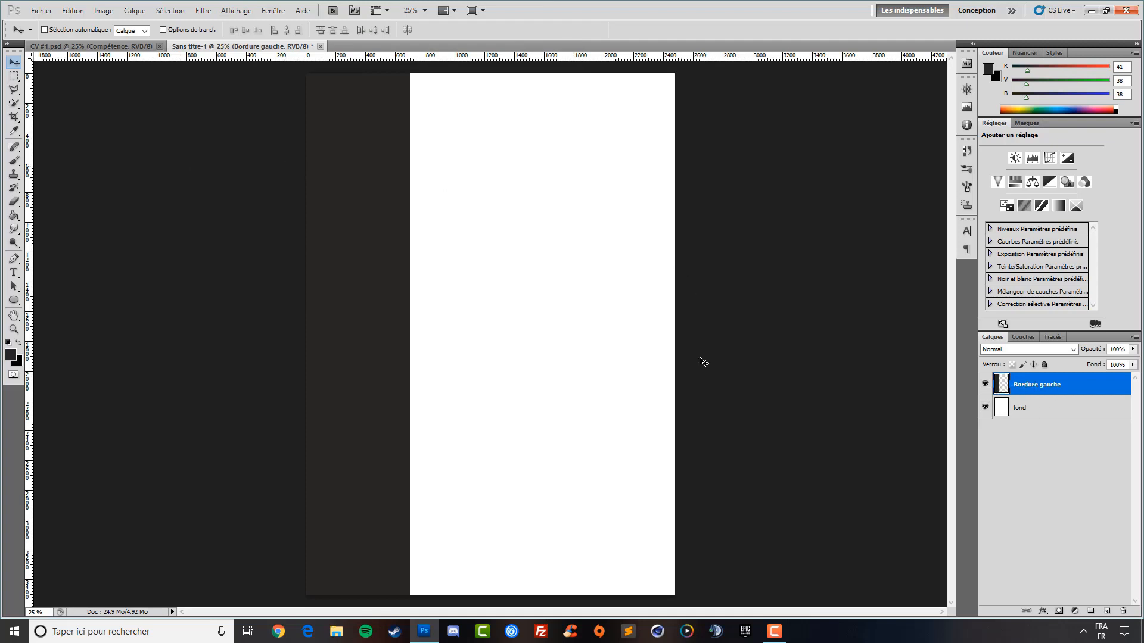
# Drag vertical guides onto the dark sidebar, including one at its right edge
pyautogui.moveTo(30, 189); pyautogui.dragTo(358, 190)
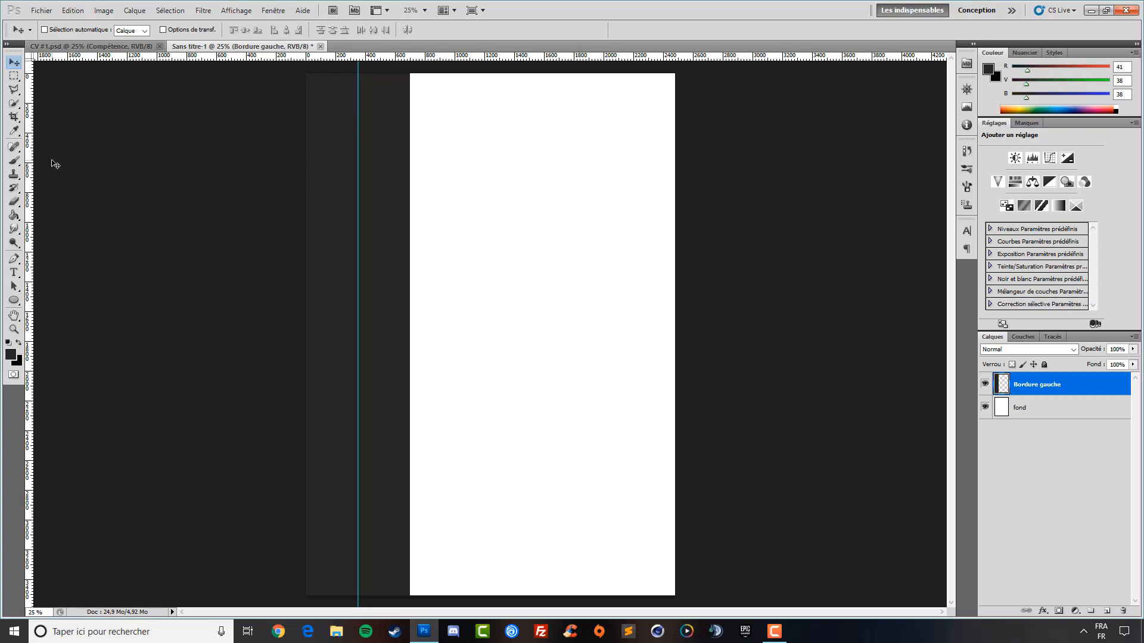
pyautogui.moveTo(32, 158); pyautogui.dragTo(405, 144)
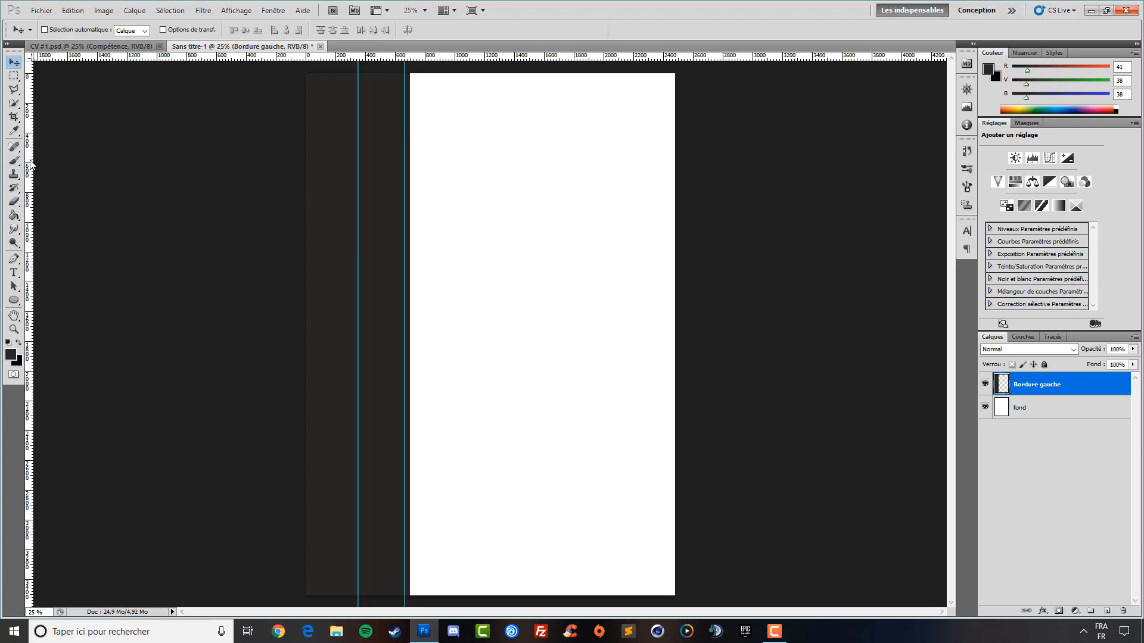
pyautogui.moveTo(31, 165); pyautogui.dragTo(312, 163)
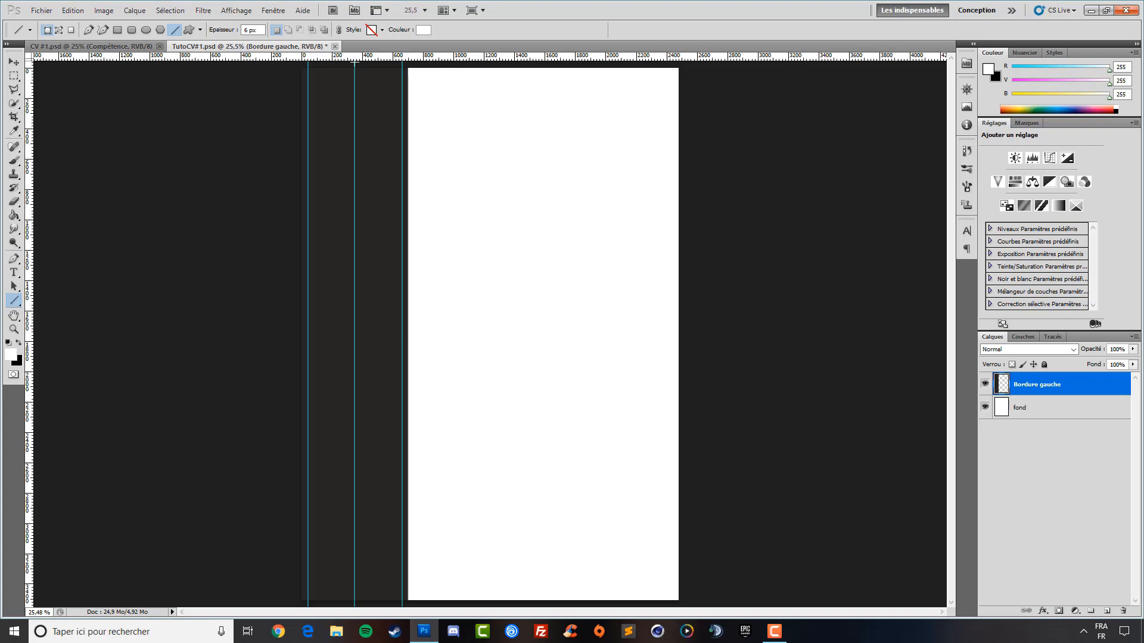
# Pull a horizontal guide onto the sidebar and zoom in to 100%
pyautogui.click(13, 62)
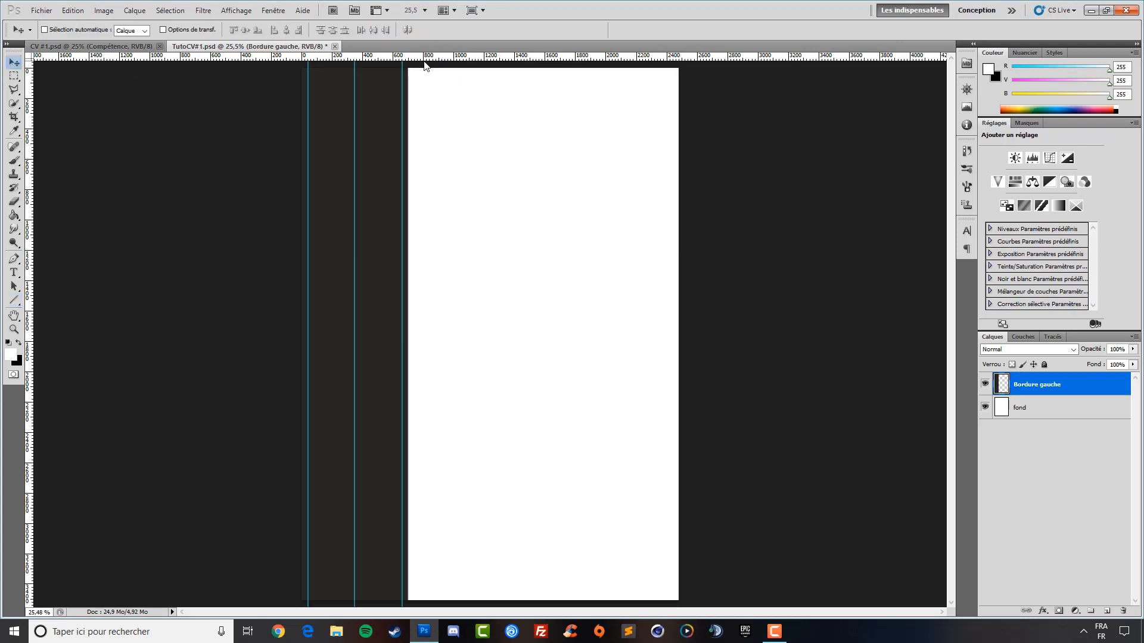
pyautogui.moveTo(426, 56); pyautogui.dragTo(417, 250)
pyautogui.click(11, 302)
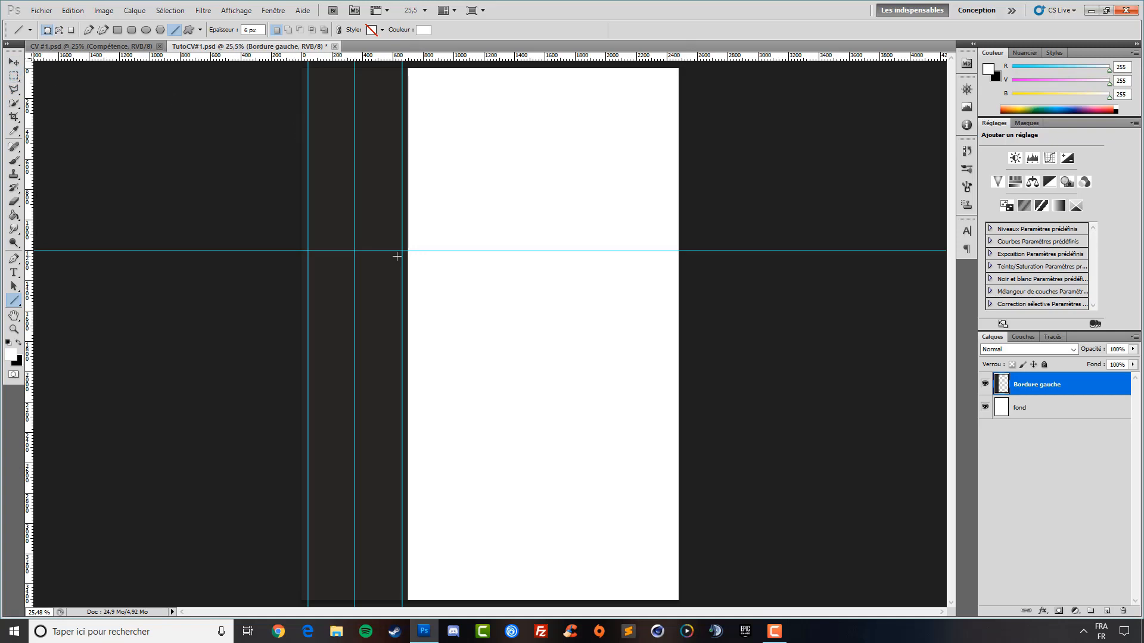
pyautogui.click(14, 329)
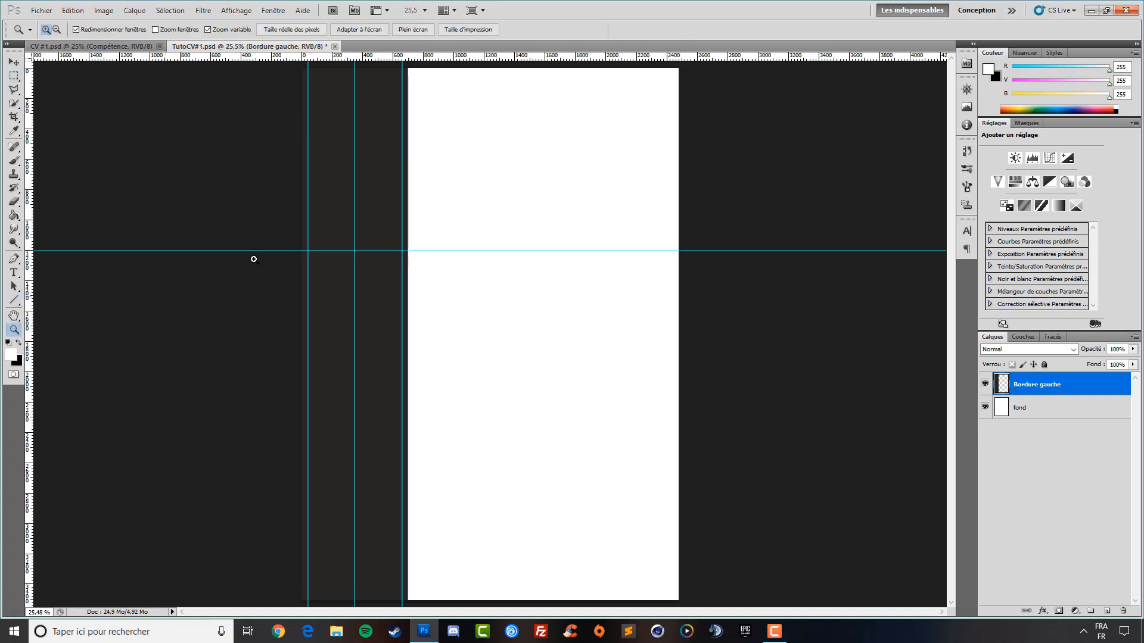
pyautogui.click(304, 238)
pyautogui.click(636, 380)
pyautogui.click(631, 377)
pyautogui.click(289, 316)
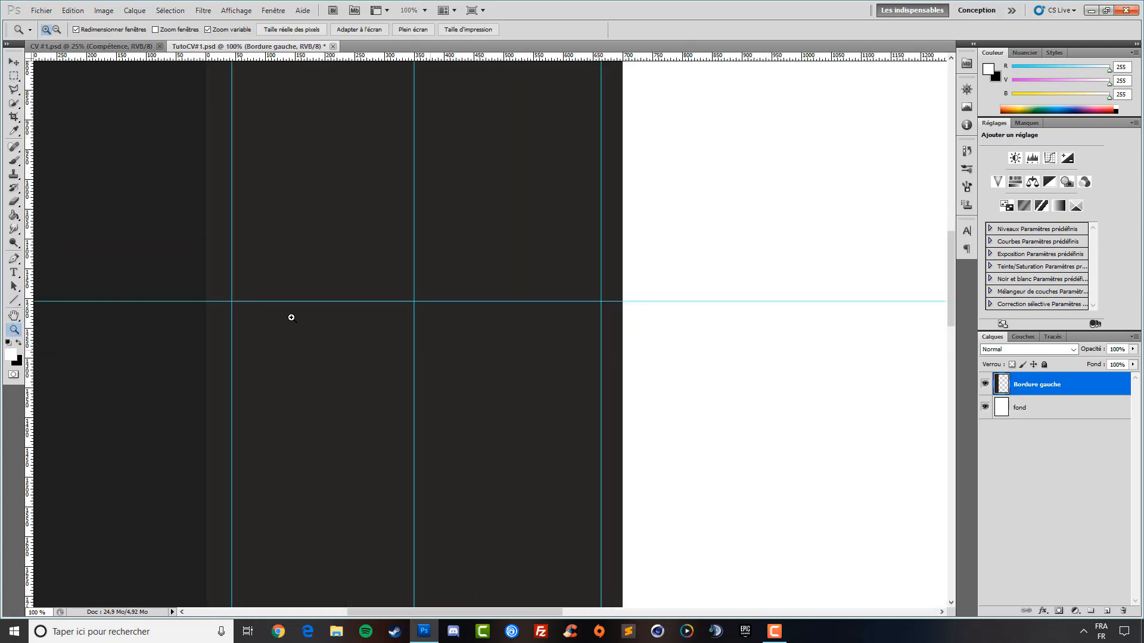
# Draw a white horizontal line along the guide across the full sidebar width
pyautogui.click(13, 301)
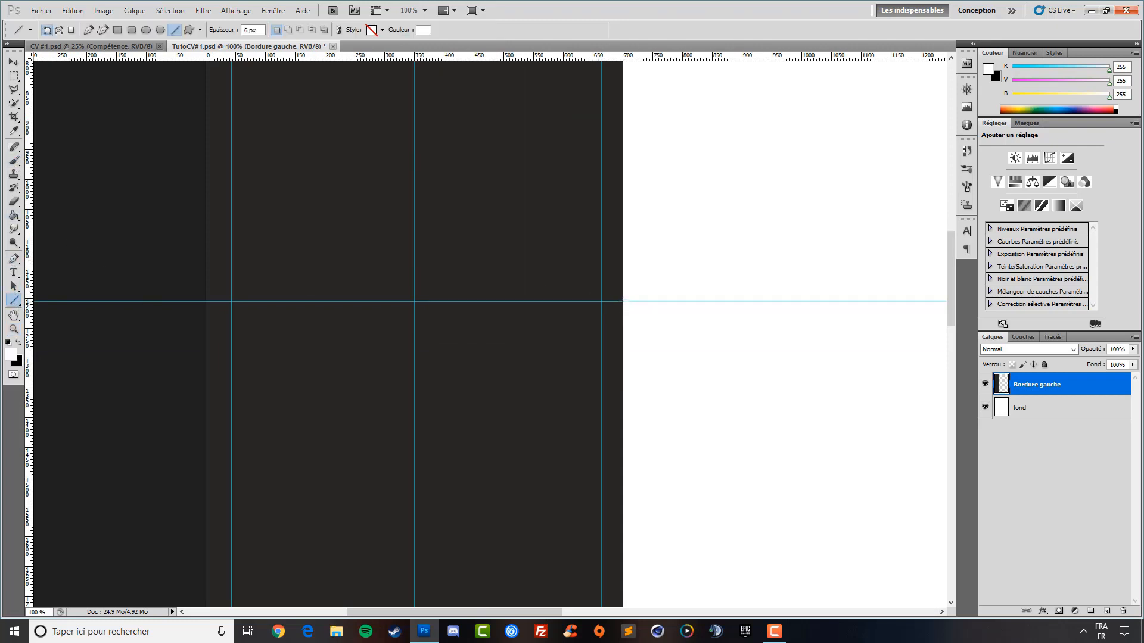
pyautogui.moveTo(623, 301); pyautogui.dragTo(208, 310)
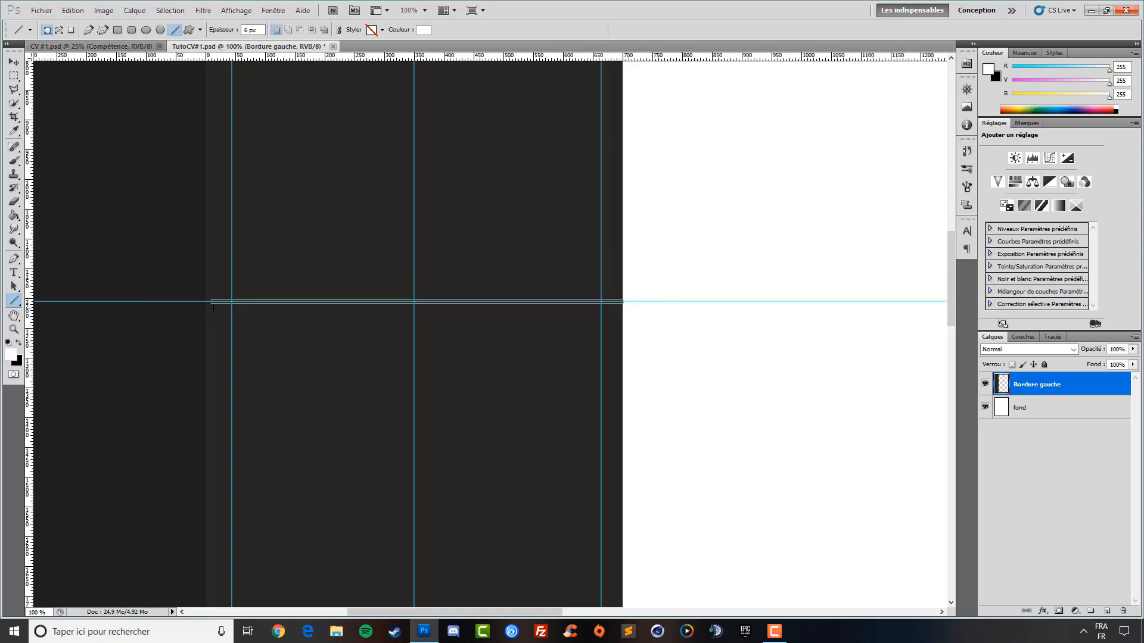
pyautogui.moveTo(208, 307); pyautogui.dragTo(205, 303)
pyautogui.moveTo(204, 309); pyautogui.dragTo(205, 309)
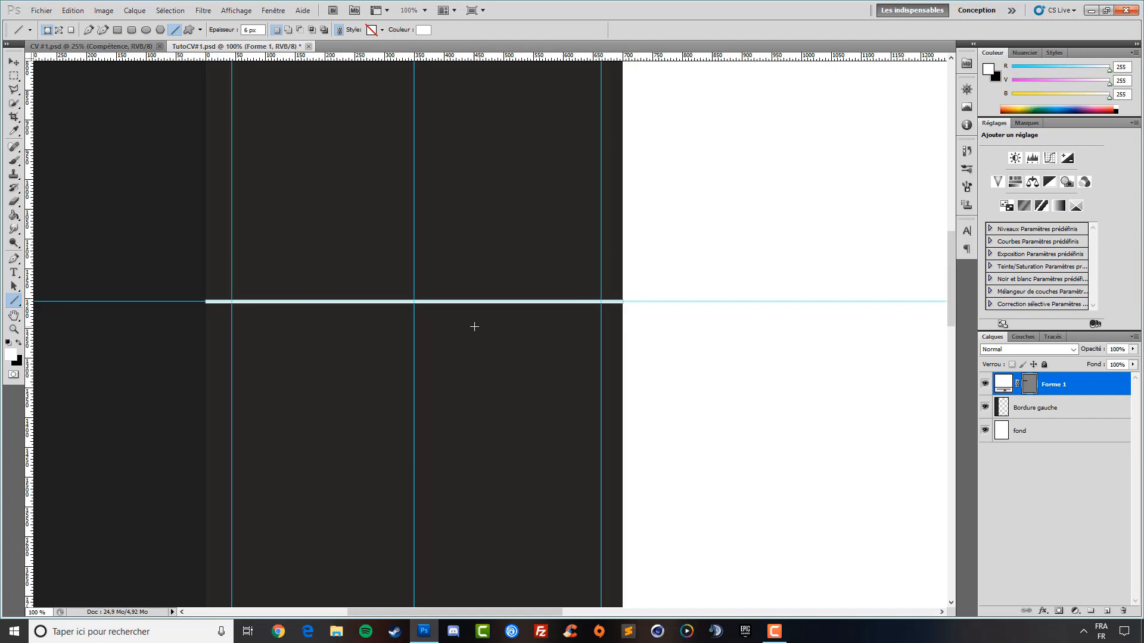
# Fit the page on screen and drag the horizontal guide off the page
pyautogui.click(13, 329)
pyautogui.rightClick(386, 330)
pyautogui.click(445, 344)
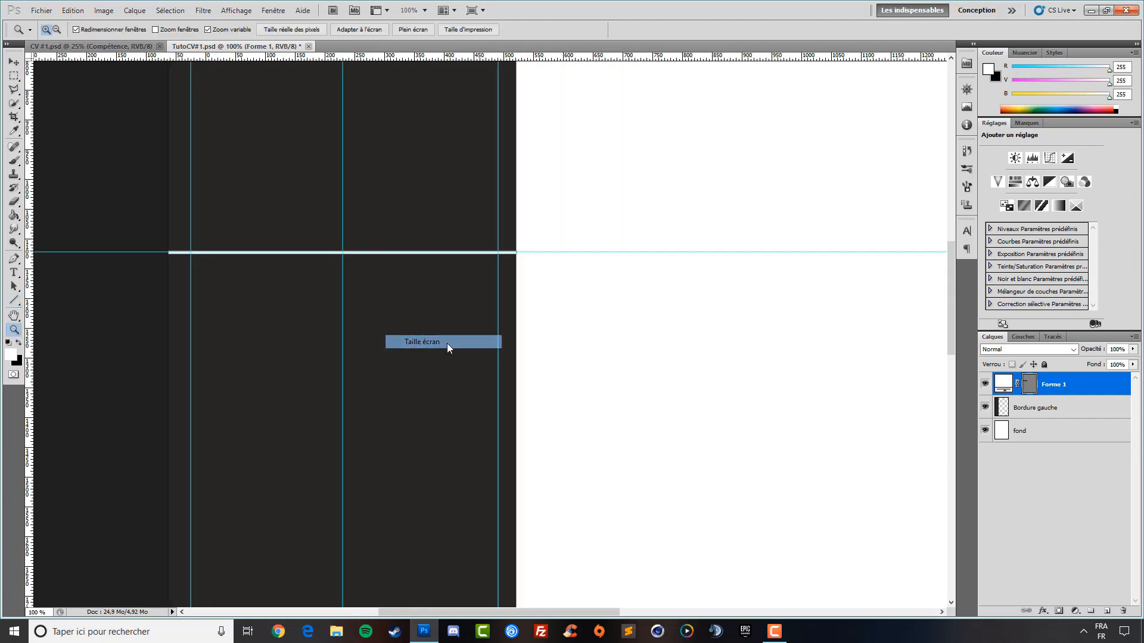
pyautogui.click(447, 343)
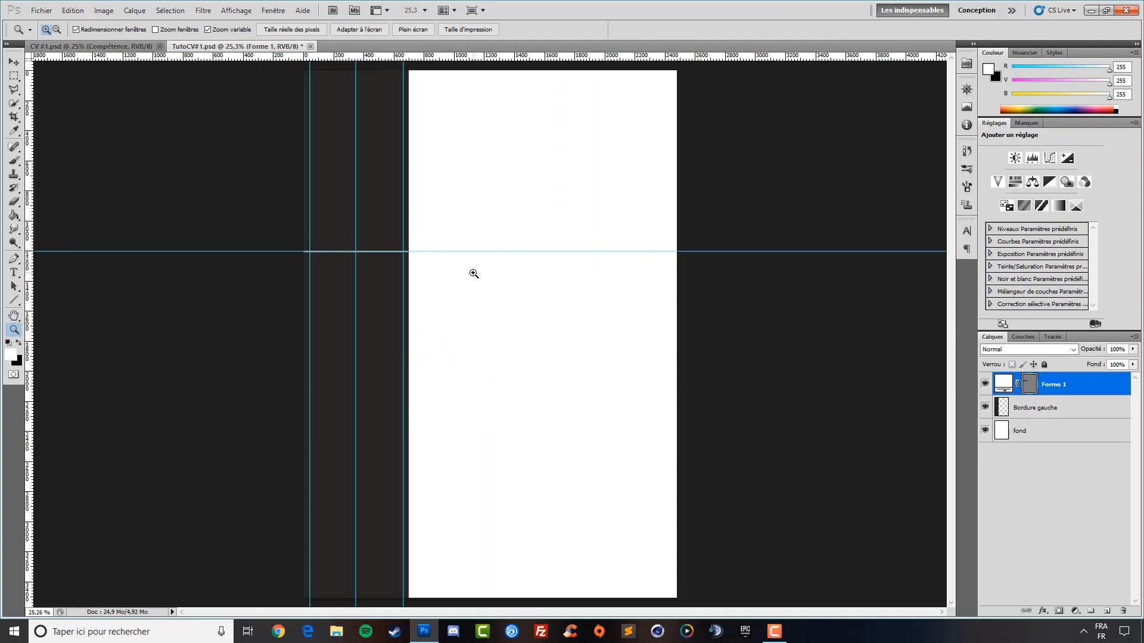
pyautogui.click(14, 61)
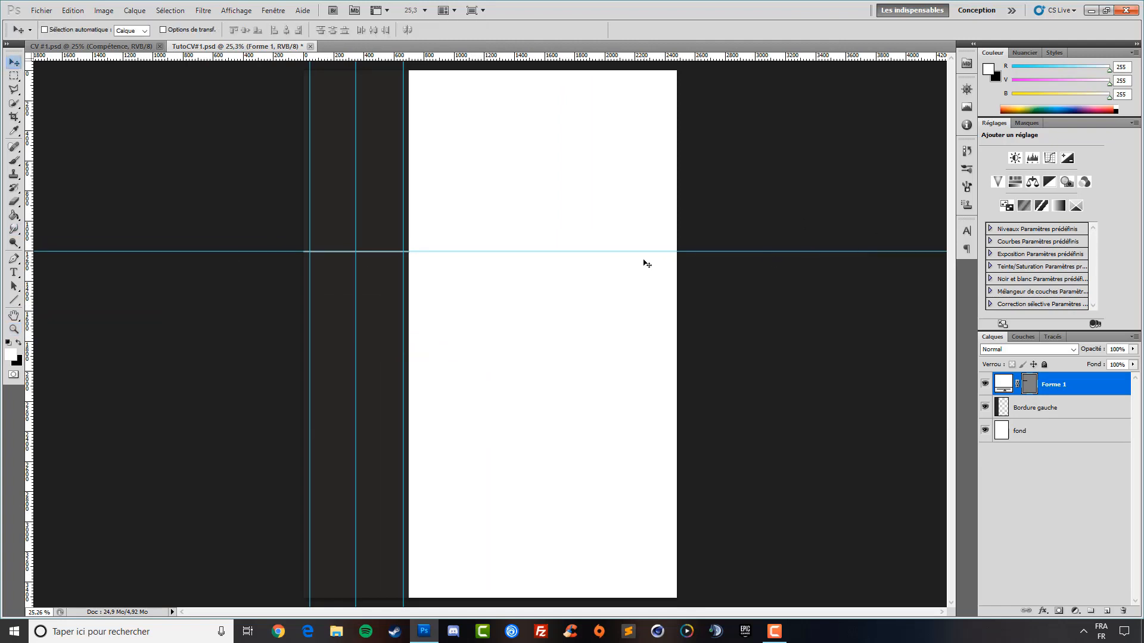
pyautogui.moveTo(646, 251); pyautogui.dragTo(645, 56)
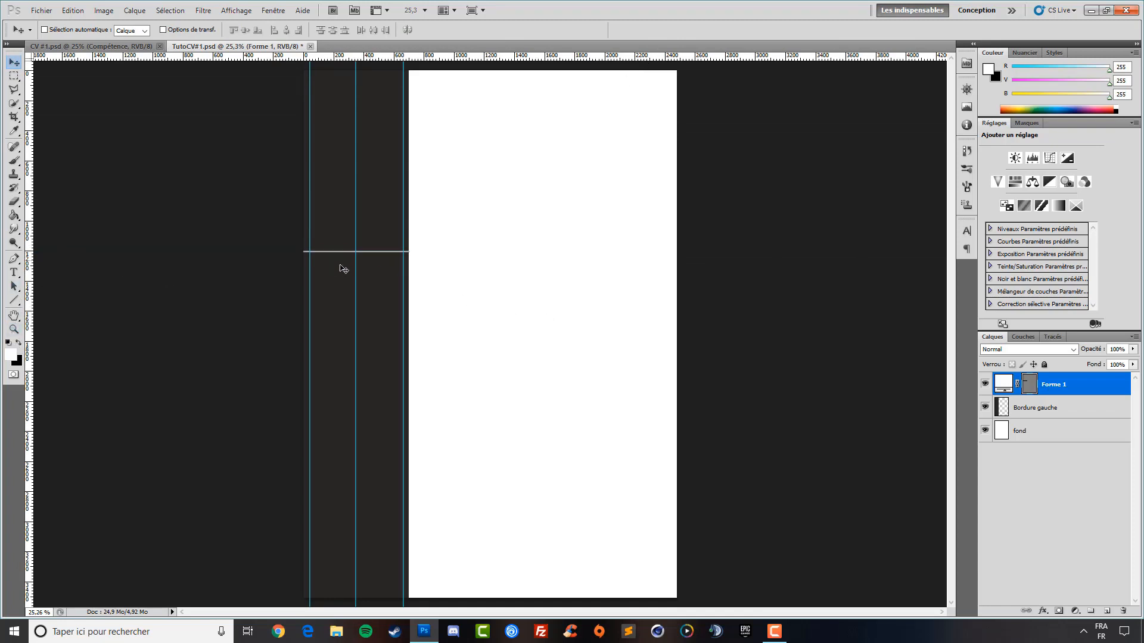
# Select Forme 1 and Bordure gauche together and group them with Ctrl+G
pyautogui.click(1048, 407)
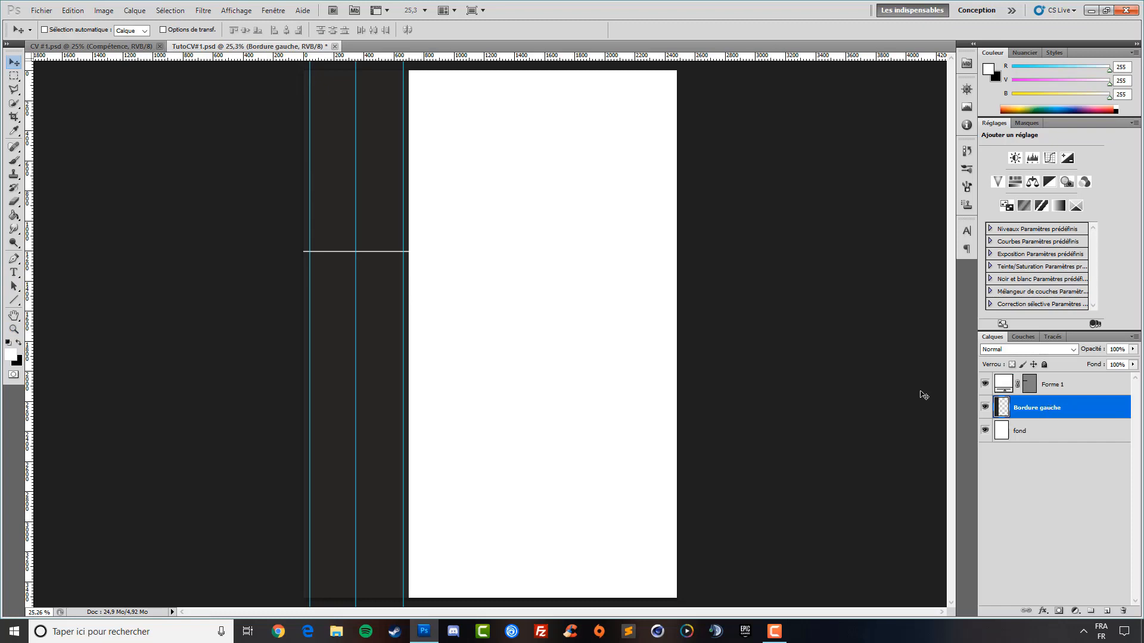
pyautogui.click(1066, 436)
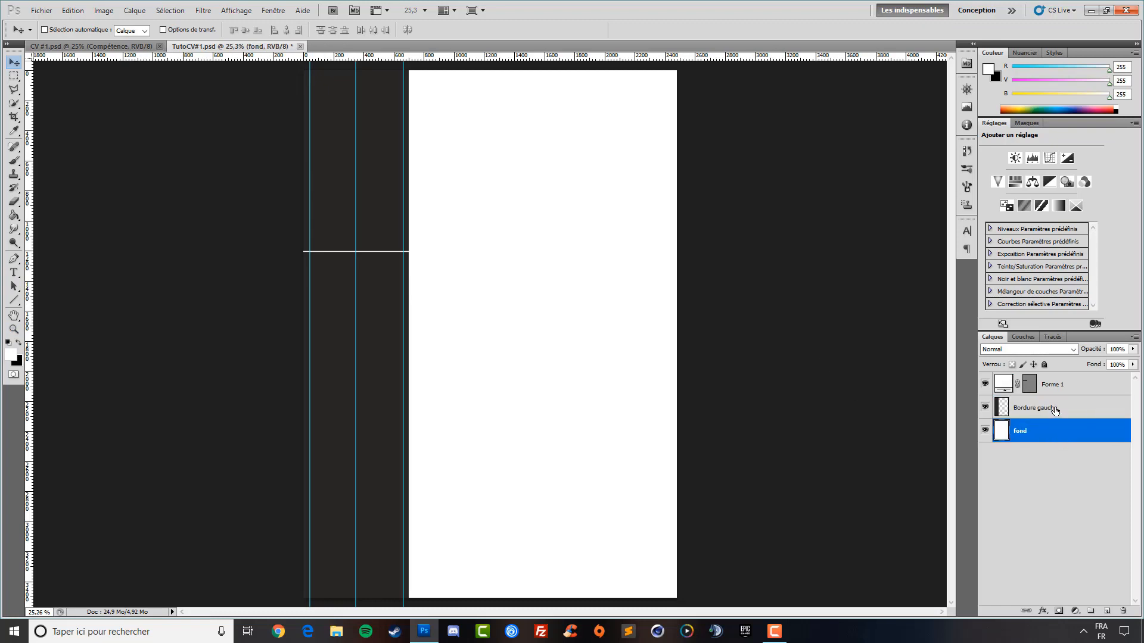
pyautogui.click(1054, 411)
pyautogui.click(1056, 425)
pyautogui.click(1069, 410)
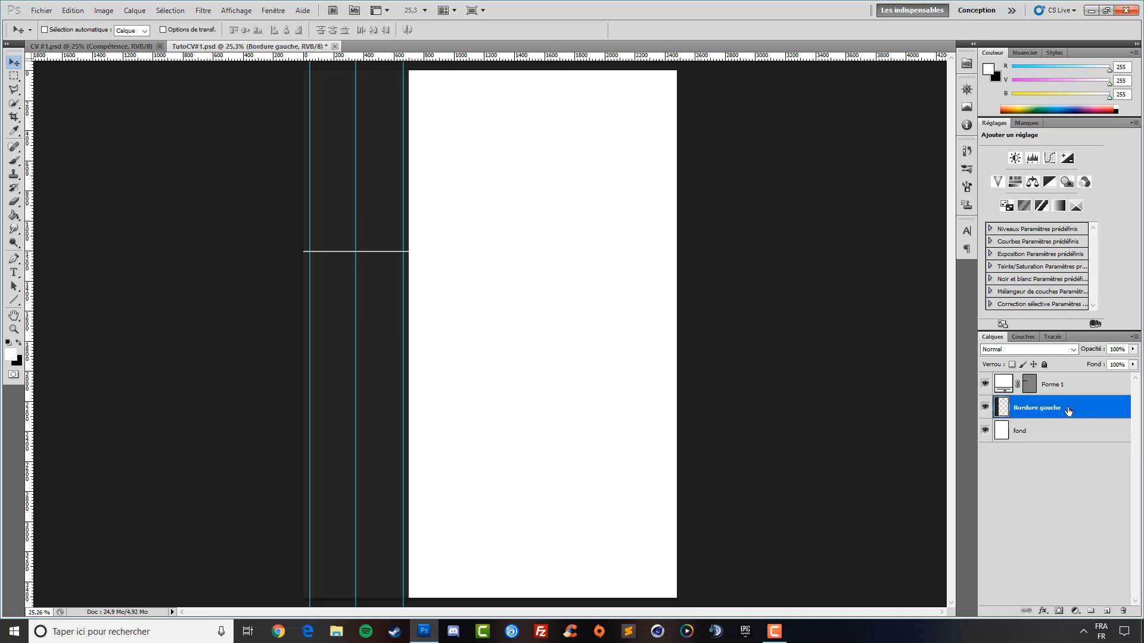
pyautogui.keyDown('shift'); pyautogui.click(1068, 386); pyautogui.keyUp('shift')
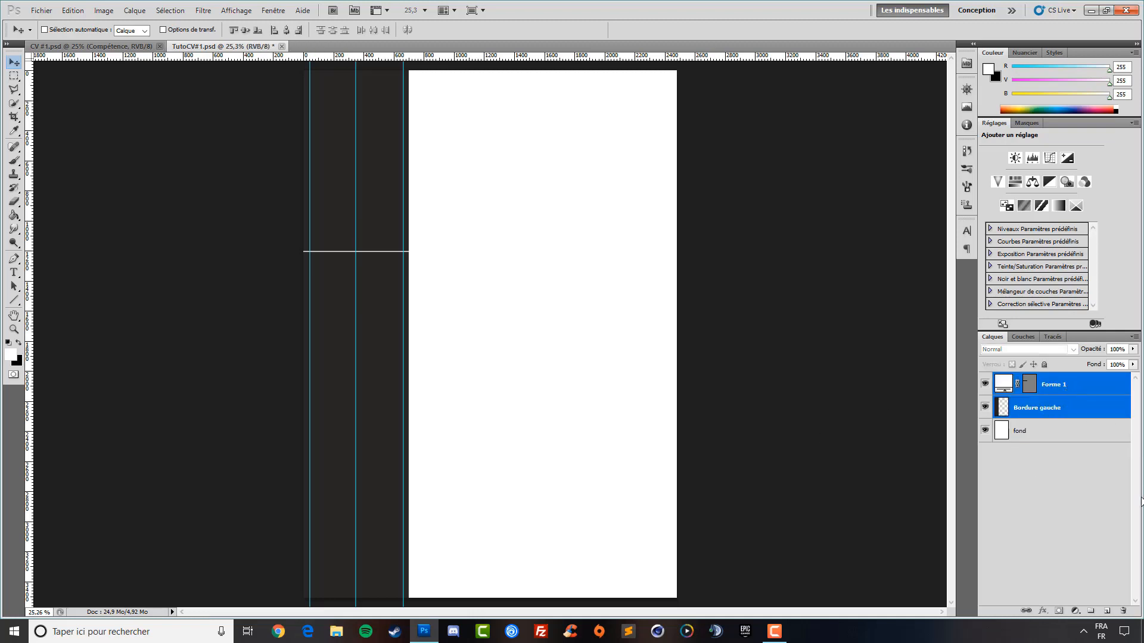
pyautogui.hotkey('ctrl', 'g')
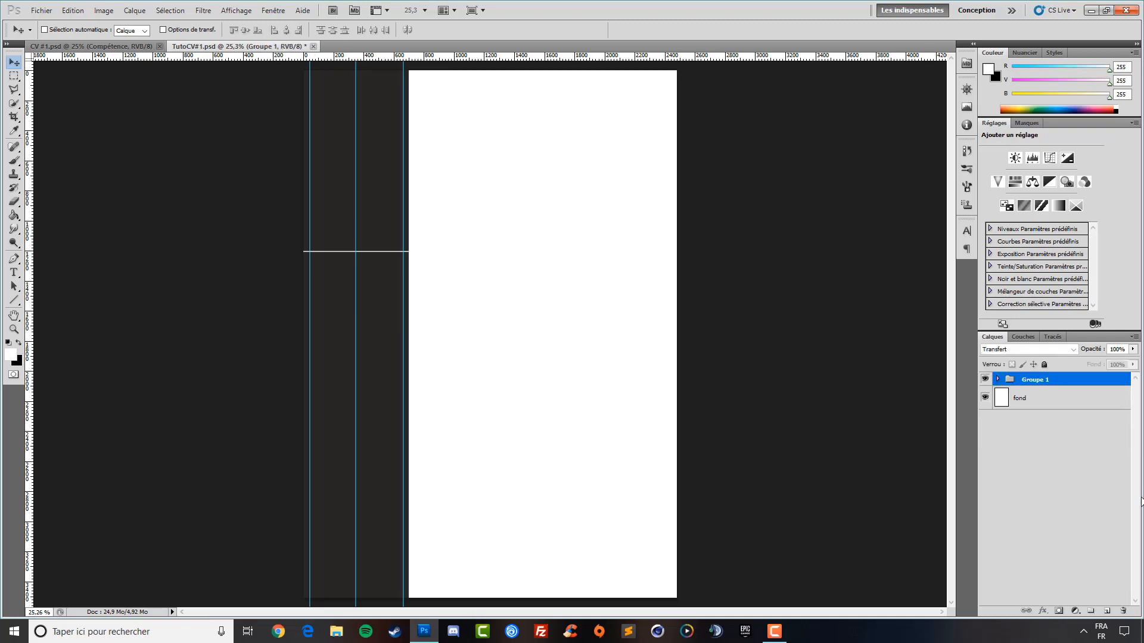
# Rename the new group La base and check its contents
pyautogui.doubleClick(1029, 380)
pyautogui.press('BackSpace')
pyautogui.press('Return')
pyautogui.click(997, 379)
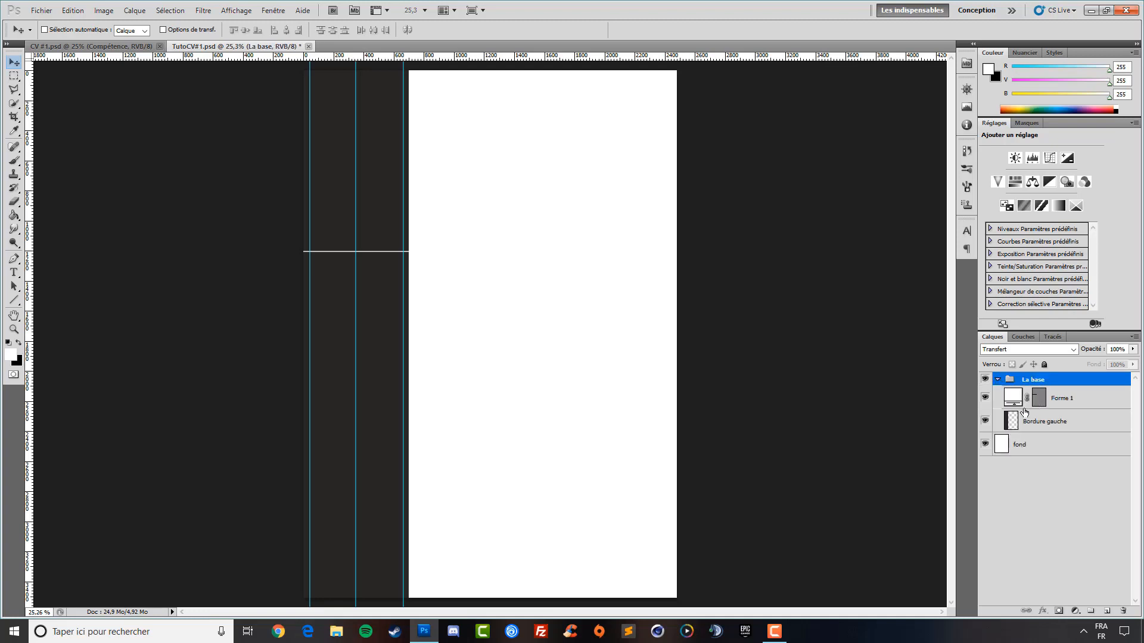
pyautogui.click(1066, 397)
pyautogui.click(1048, 429)
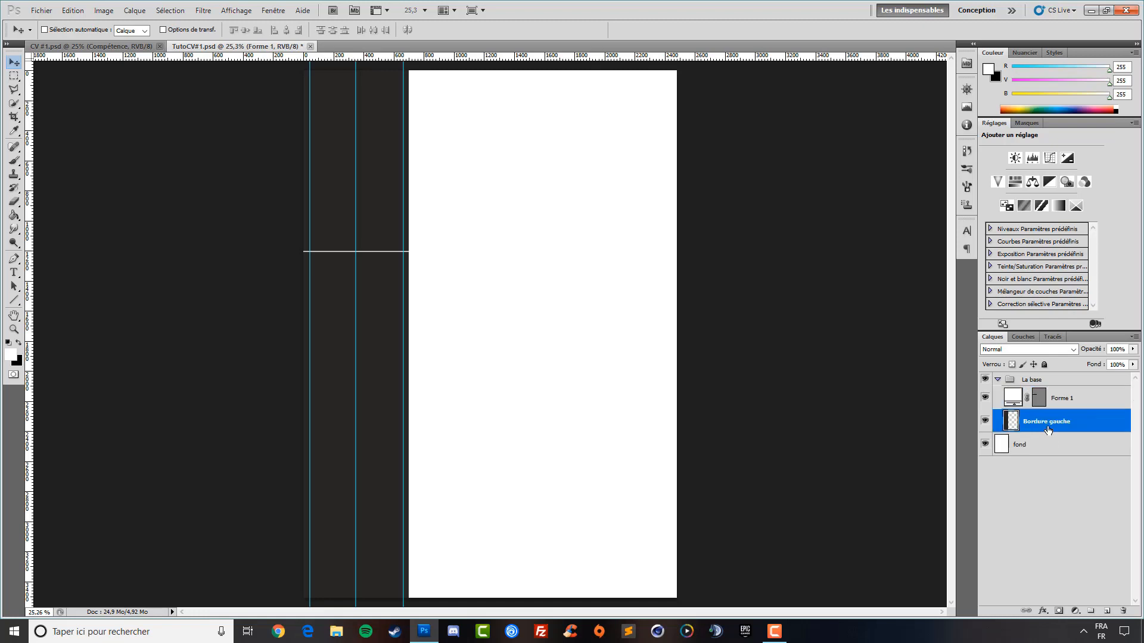
pyautogui.click(997, 380)
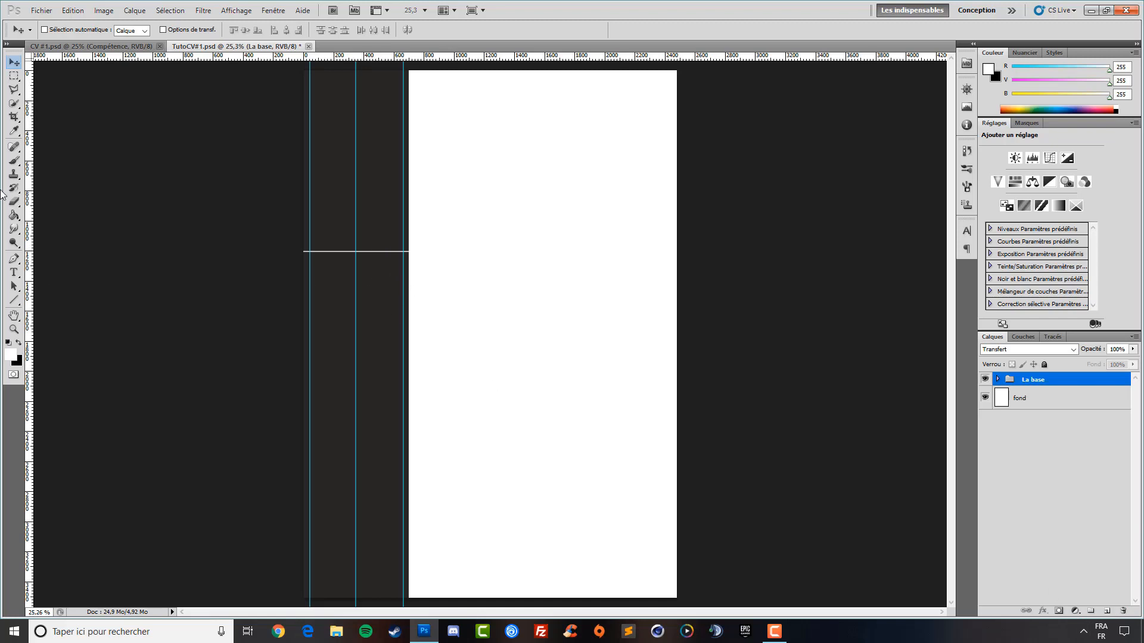
# Try a fixed 52 px square selection in the sidebar, dismiss the group error, and deselect
pyautogui.click(13, 76)
pyautogui.click(56, 78)
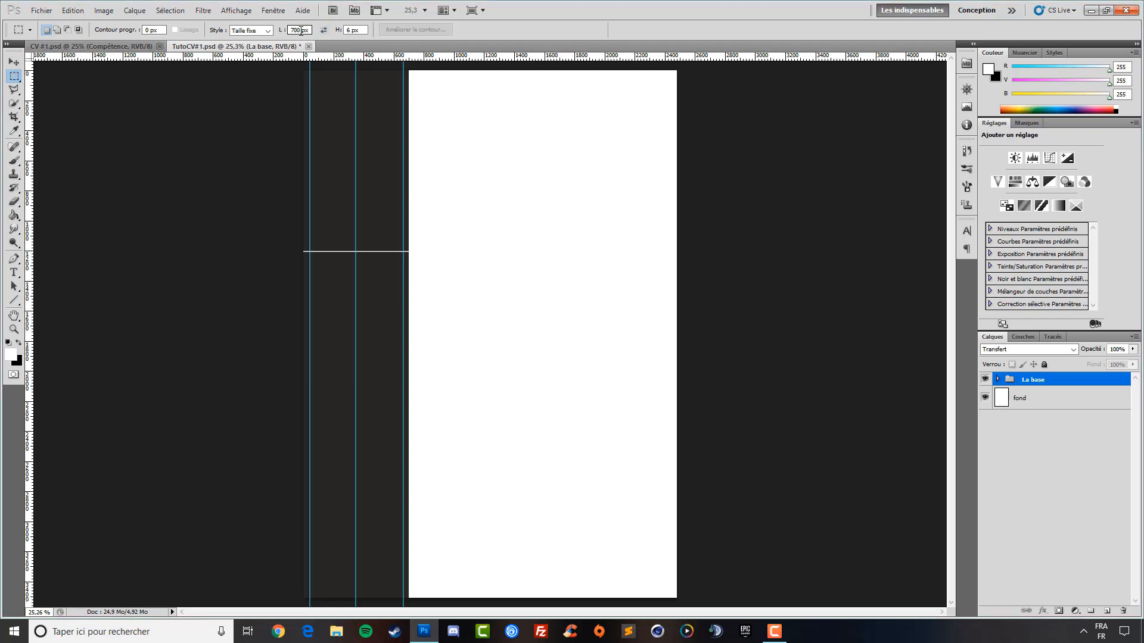
pyautogui.click(13, 300)
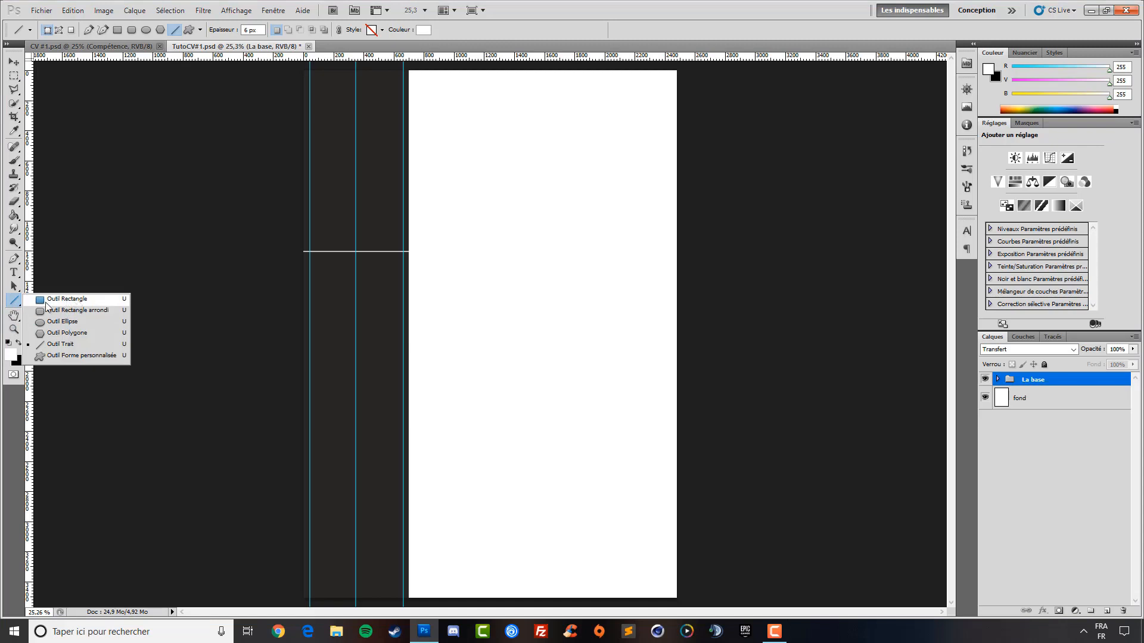
pyautogui.click(13, 77)
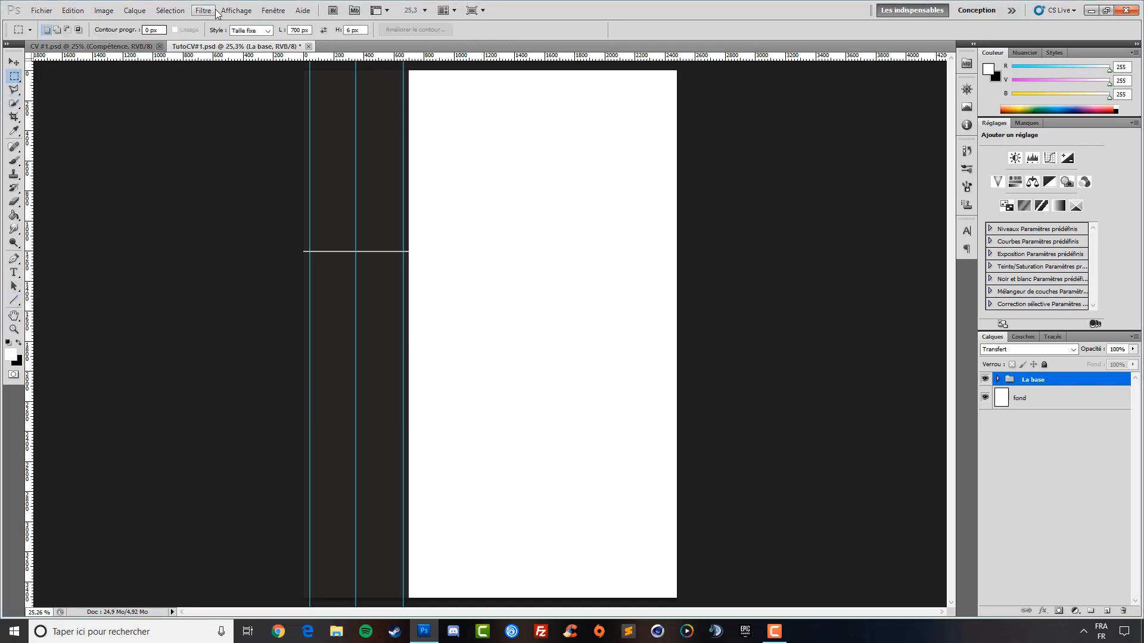
pyautogui.moveTo(299, 29); pyautogui.dragTo(285, 28)
pyautogui.press('BackSpace')
pyautogui.write('52')
pyautogui.doubleClick(351, 30)
pyautogui.click(338, 133)
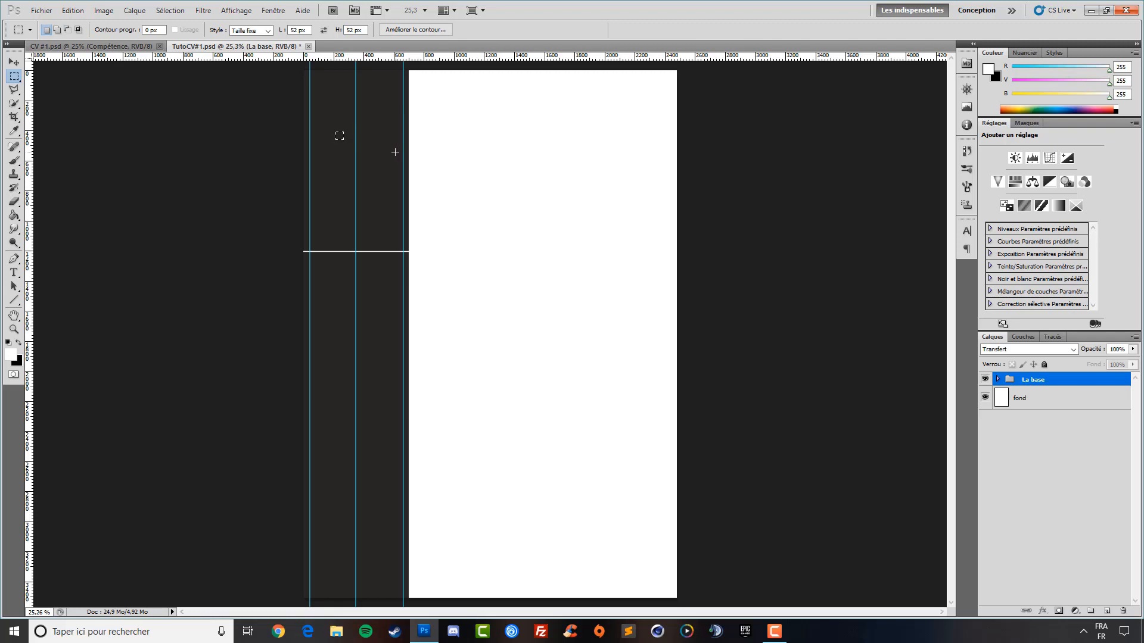
pyautogui.press('Delete')
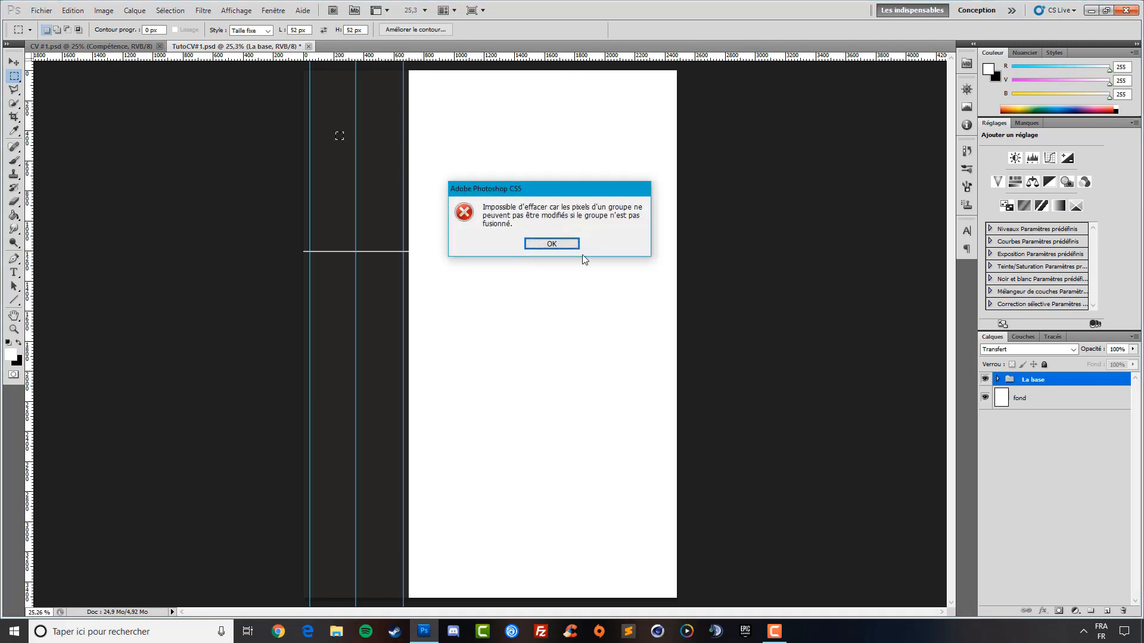
pyautogui.click(560, 247)
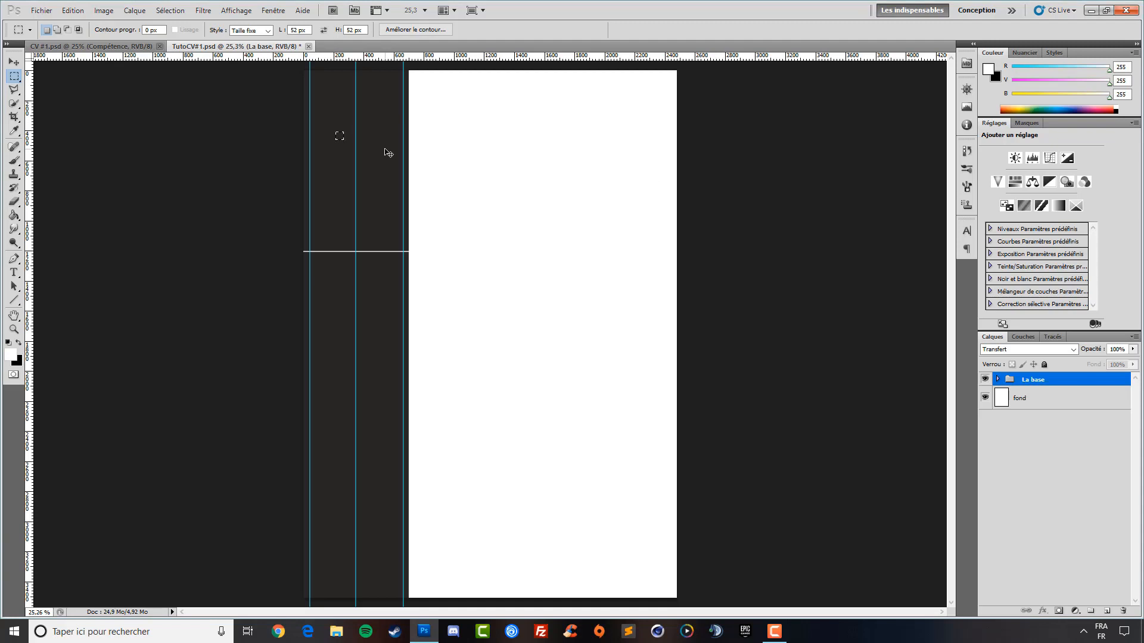
pyautogui.hotkey('ctrl', 'd')
# Draw a square with the Rectangle tool near the top of the sidebar
pyautogui.click(15, 301)
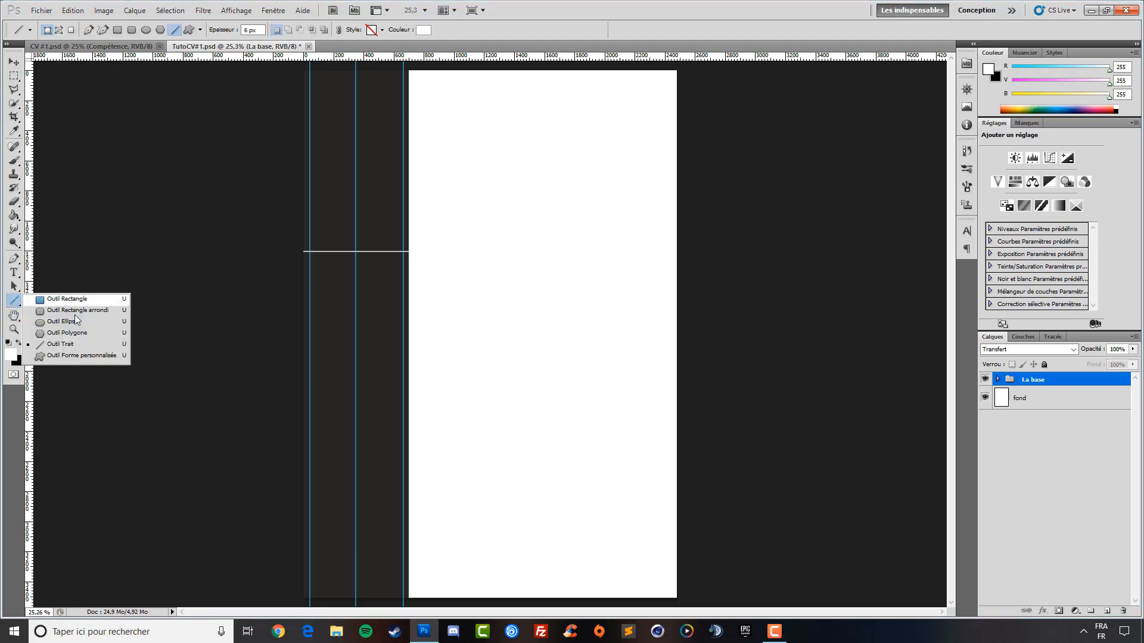
pyautogui.click(86, 303)
pyautogui.moveTo(334, 97); pyautogui.dragTo(390, 161)
# Rotate the white square 45° with Free Transform and apply the rotation
pyautogui.click(14, 62)
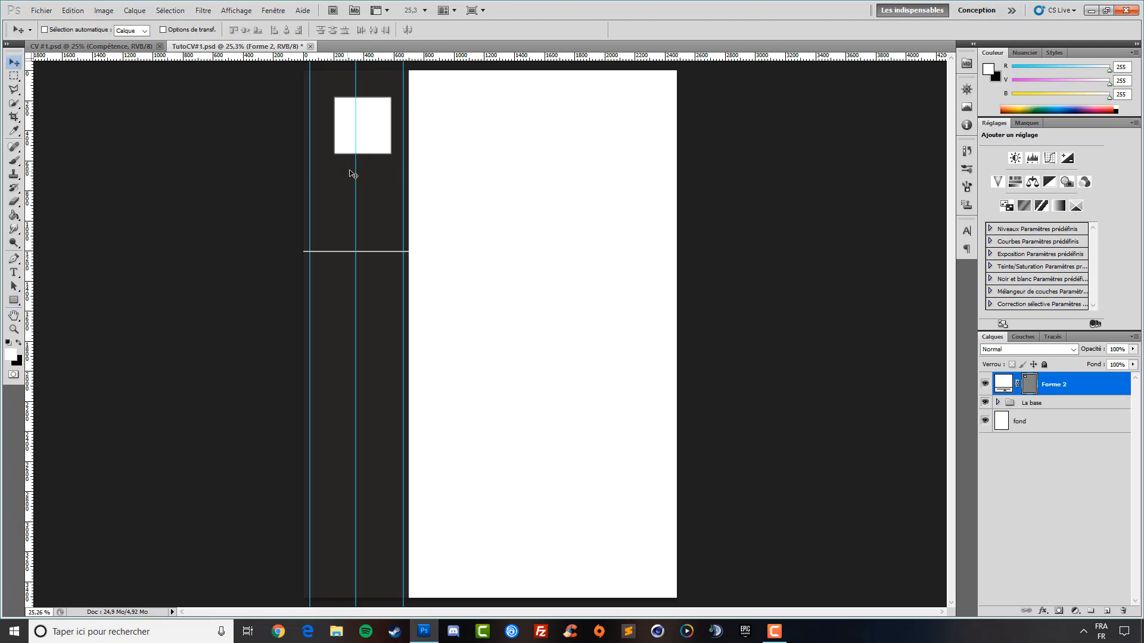
pyautogui.hotkey('ctrl', 't')
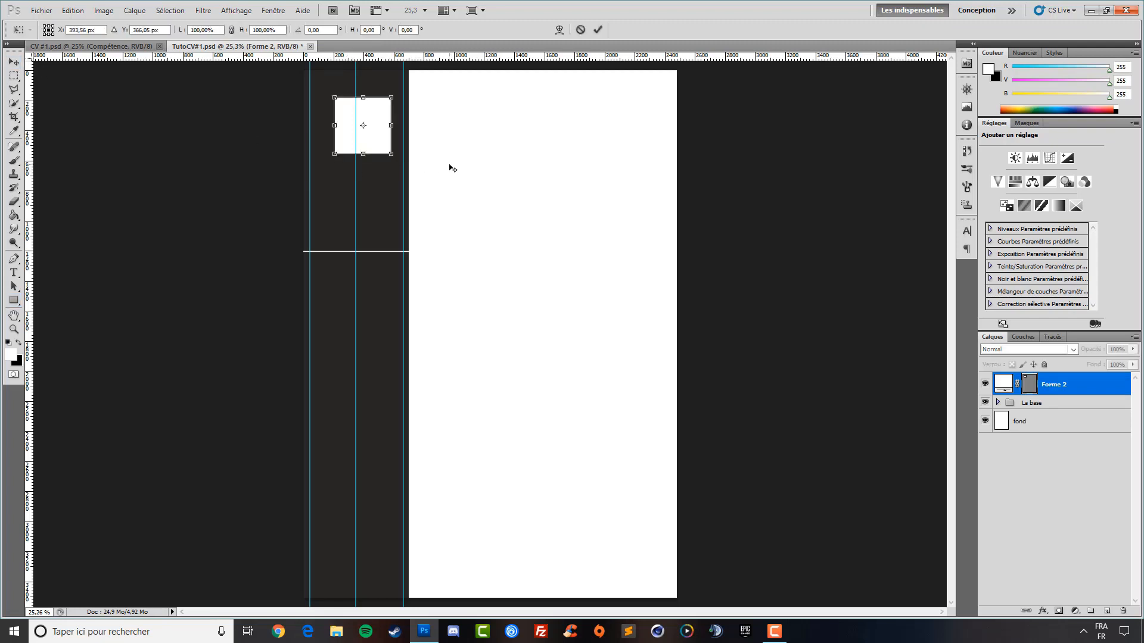
pyautogui.moveTo(445, 170); pyautogui.dragTo(387, 186)
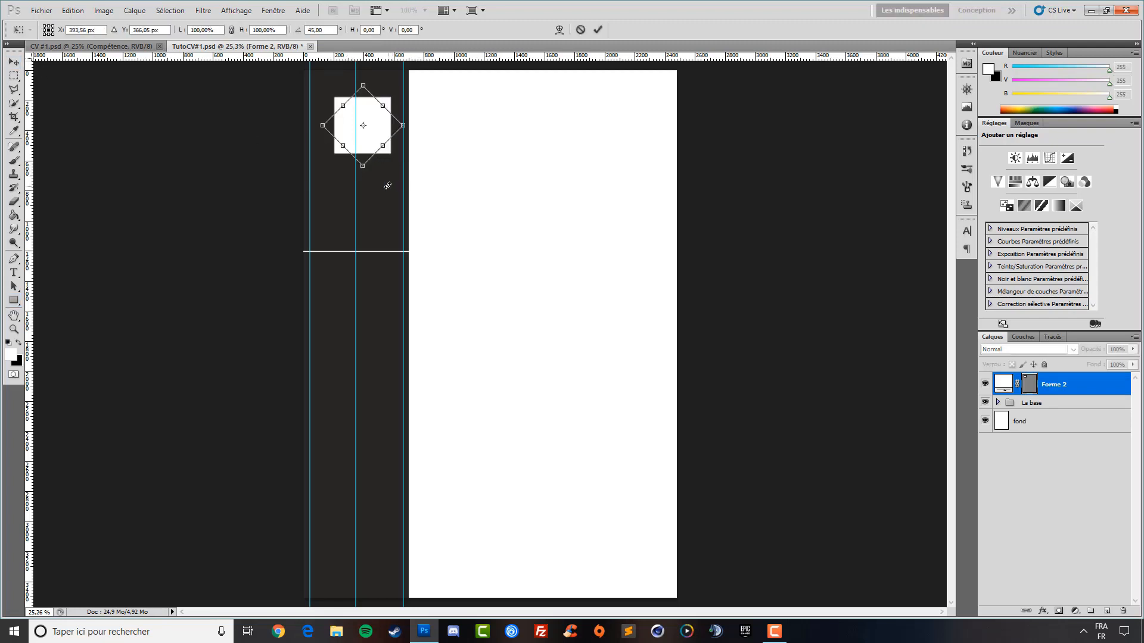
pyautogui.click(14, 62)
pyautogui.click(522, 237)
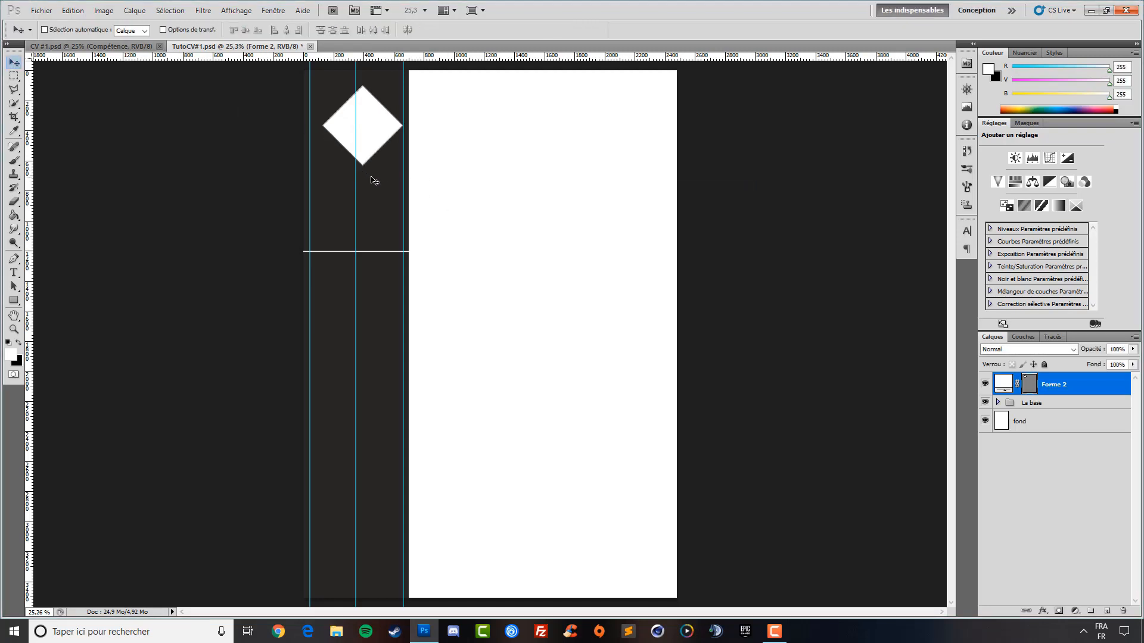
# Nudge the diamond with the arrow keys onto the sidebar's middle guide
pyautogui.hotkey('shift', 'Left')
pyautogui.hotkey('shift', 'Left')
pyautogui.hotkey('shift', 'Left')
pyautogui.hotkey('shift', 'Left')
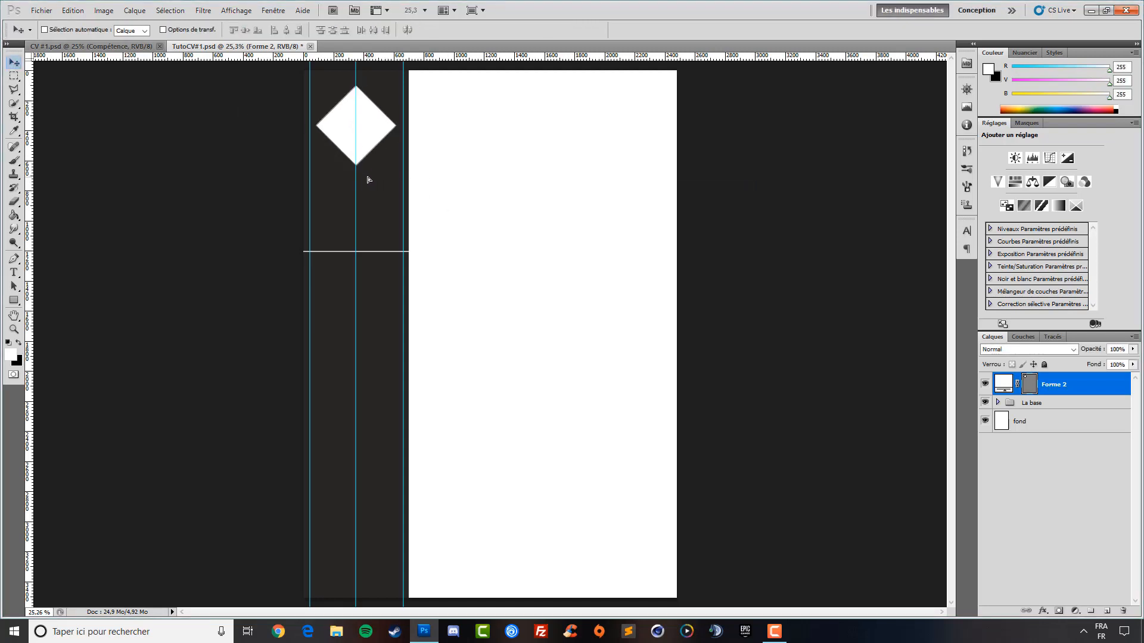
pyautogui.hotkey('shift', 'Up')
pyautogui.hotkey('shift', 'Up')
pyautogui.hotkey('shift', 'Up')
pyautogui.hotkey('shift', 'Up')
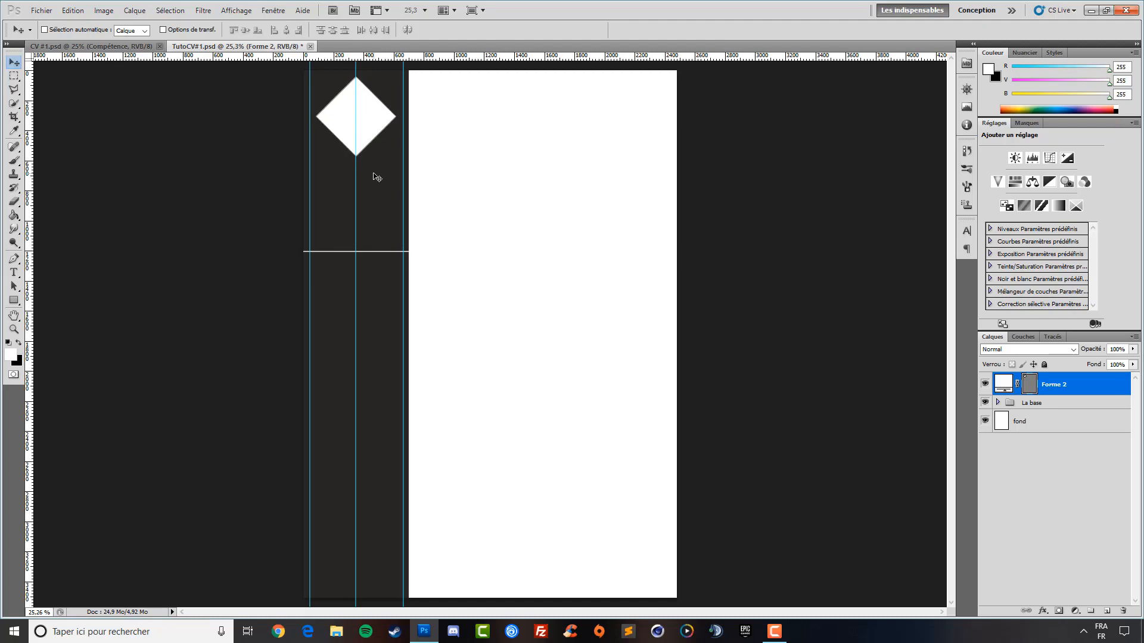
pyautogui.hotkey('shift', 'Down')
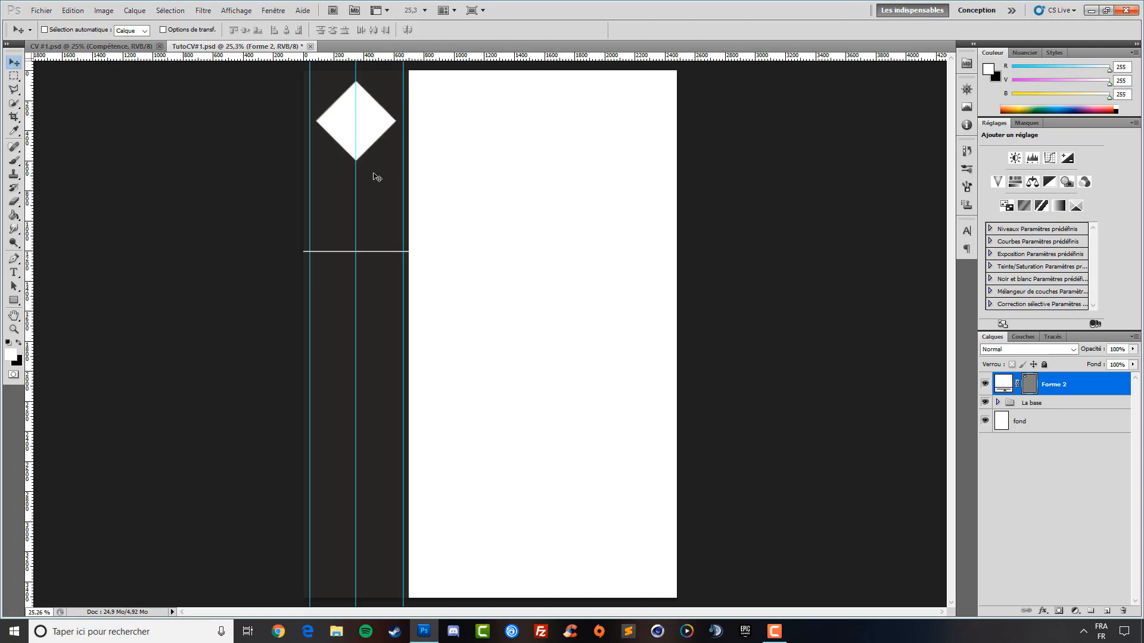
pyautogui.press('Right')
pyautogui.press('Left')
# Place the black-and-white profile photo, scaled down and positioned over the diamond
pyautogui.click(40, 7)
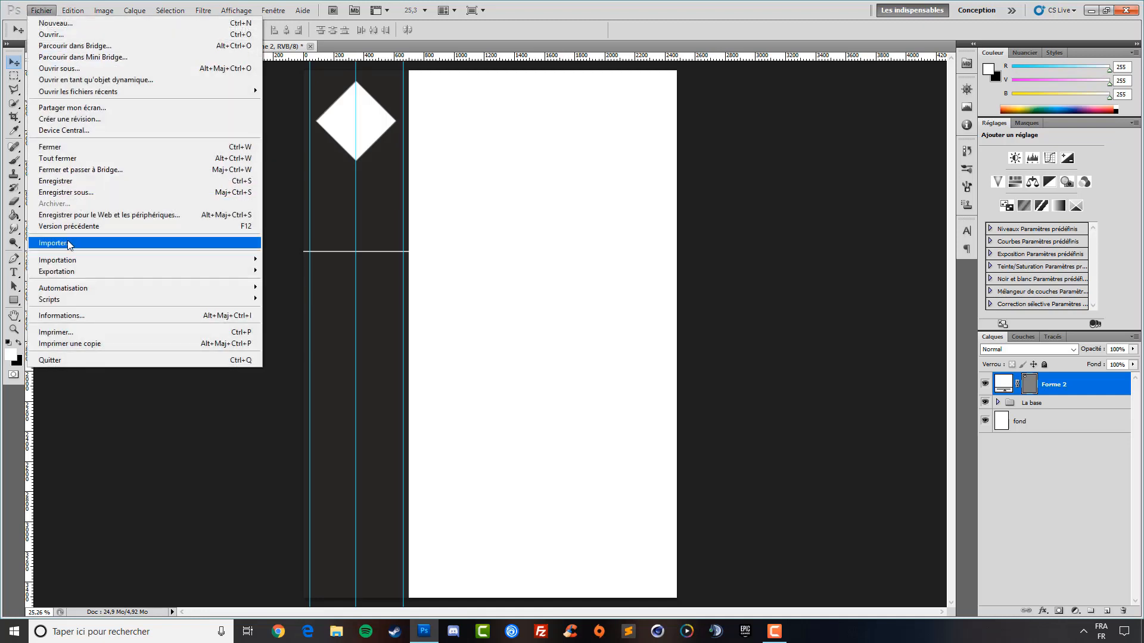
pyautogui.click(238, 244)
pyautogui.doubleClick(523, 167)
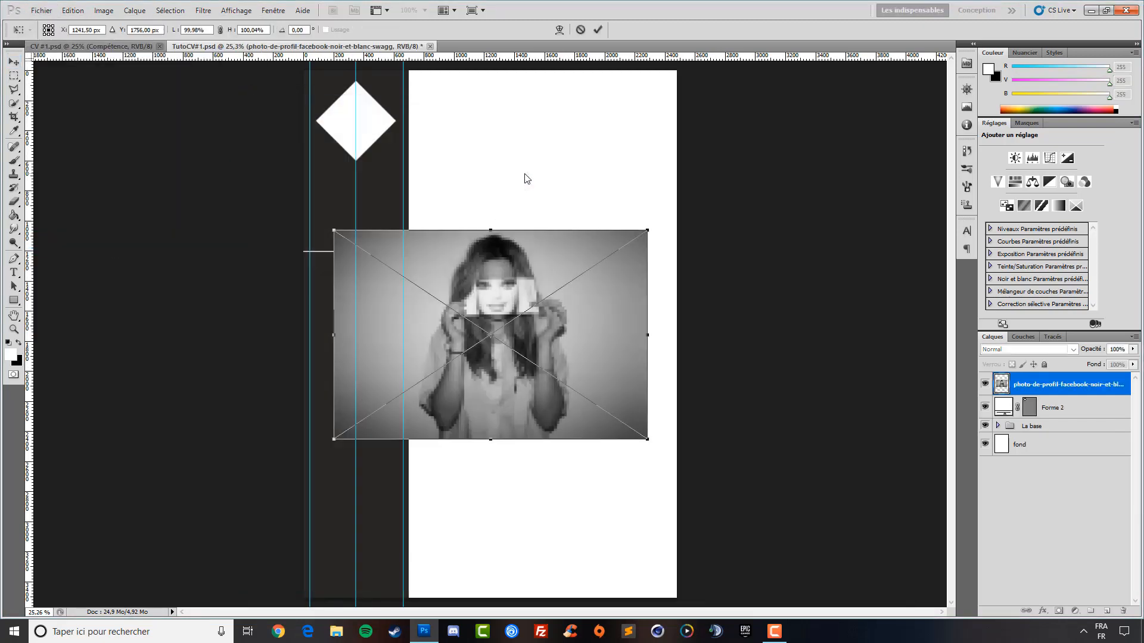
pyautogui.moveTo(650, 441); pyautogui.dragTo(480, 327)
pyautogui.moveTo(437, 286); pyautogui.dragTo(387, 137)
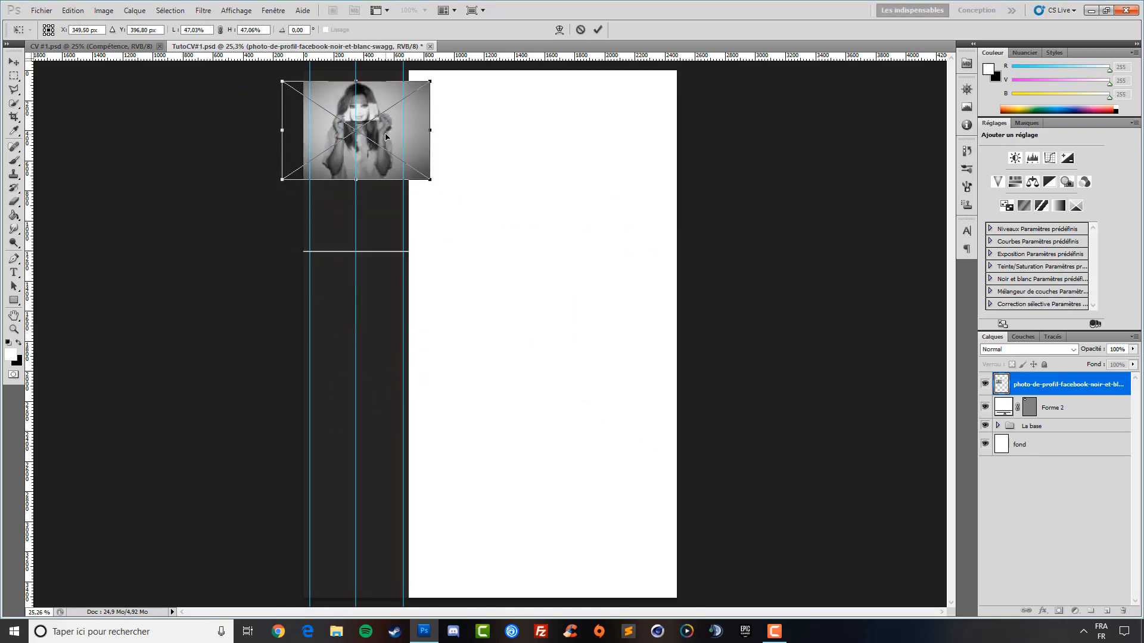
pyautogui.press('Return')
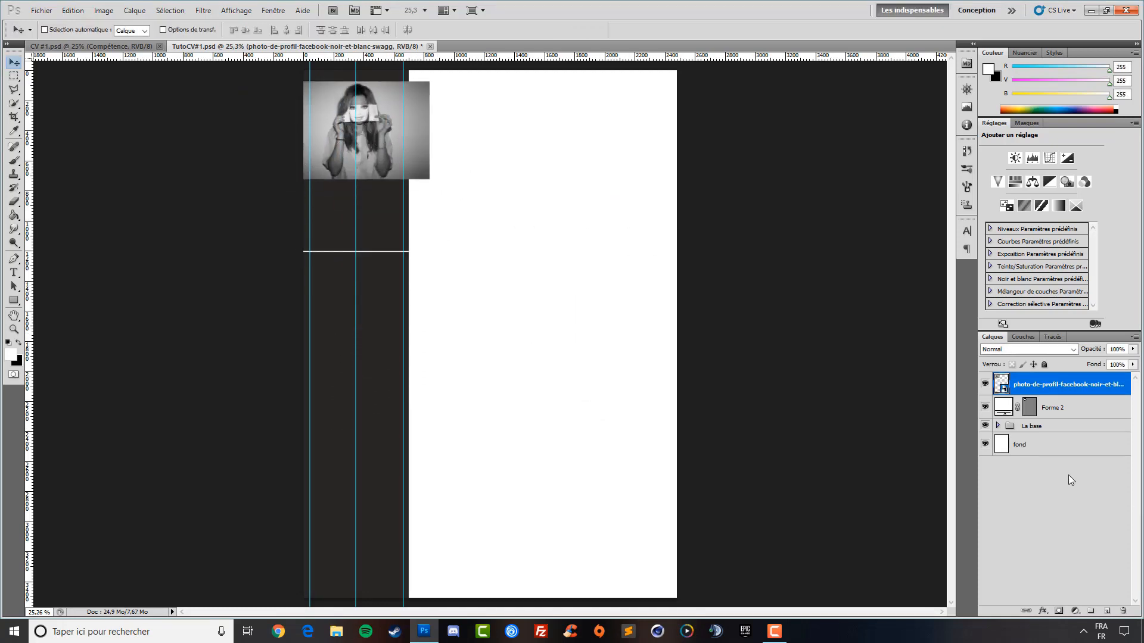
# Clip the photo to the diamond with Créer un masque d'écrêtage and nudge it left
pyautogui.rightClick(1057, 387)
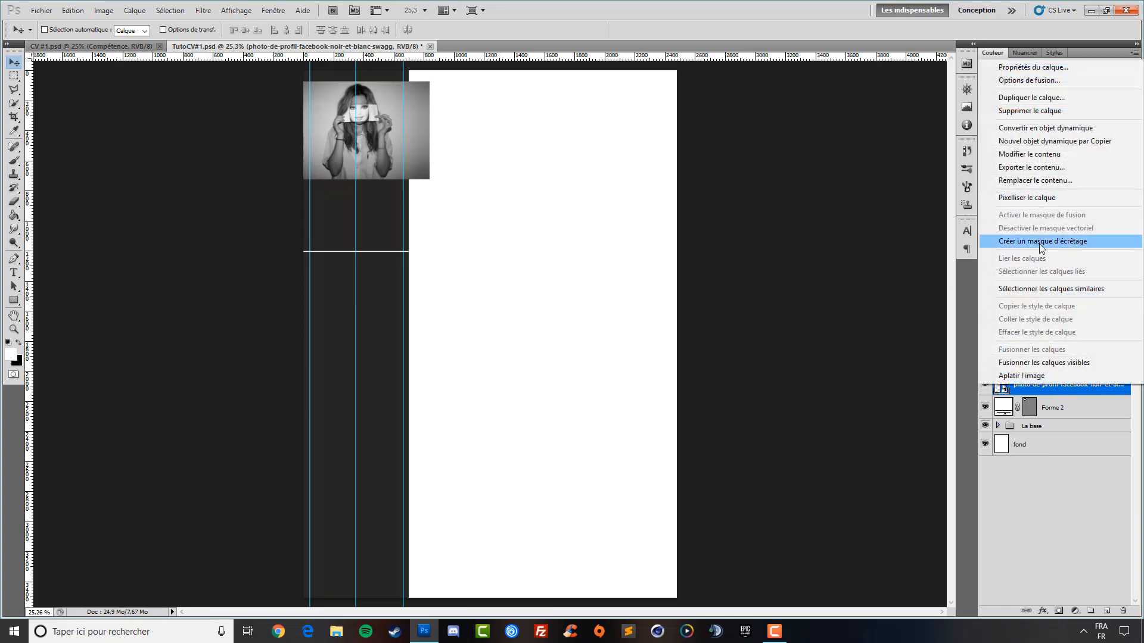
pyautogui.click(1042, 241)
pyautogui.click(14, 62)
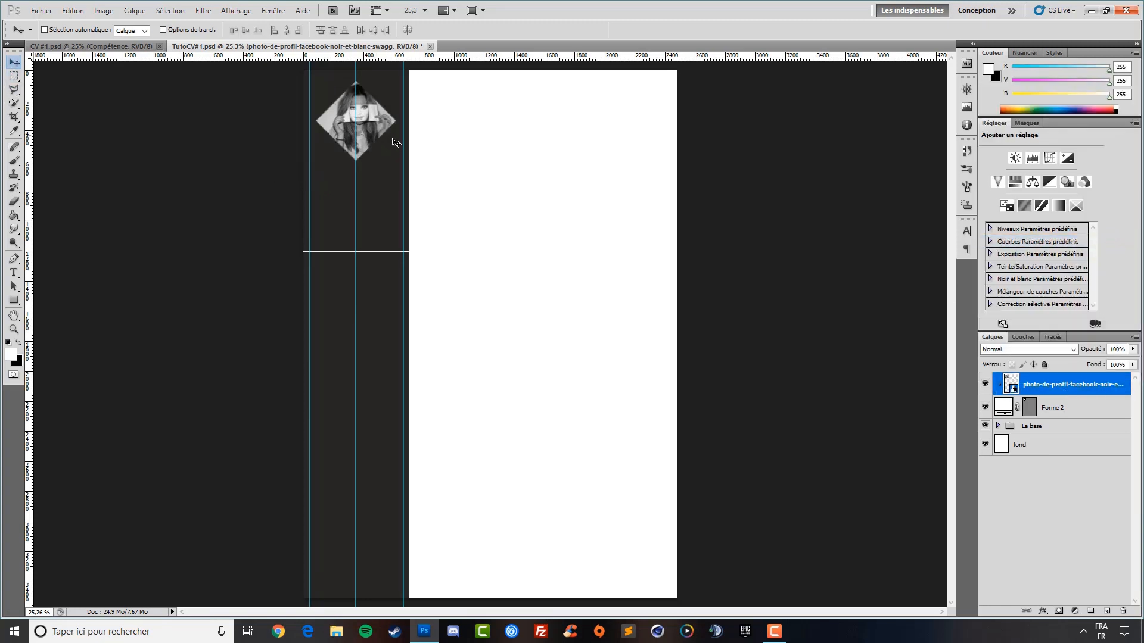
pyautogui.press('Left')
pyautogui.press('Left')
pyautogui.press('Left')
pyautogui.press('Left')
pyautogui.press('Left')
pyautogui.press('Left')
pyautogui.press('Left')
pyautogui.press('Left')
pyautogui.press('Left')
pyautogui.press('Left')
pyautogui.press('Left')
pyautogui.press('Left')
pyautogui.press('Left')
pyautogui.press('Left')
pyautogui.press('Left')
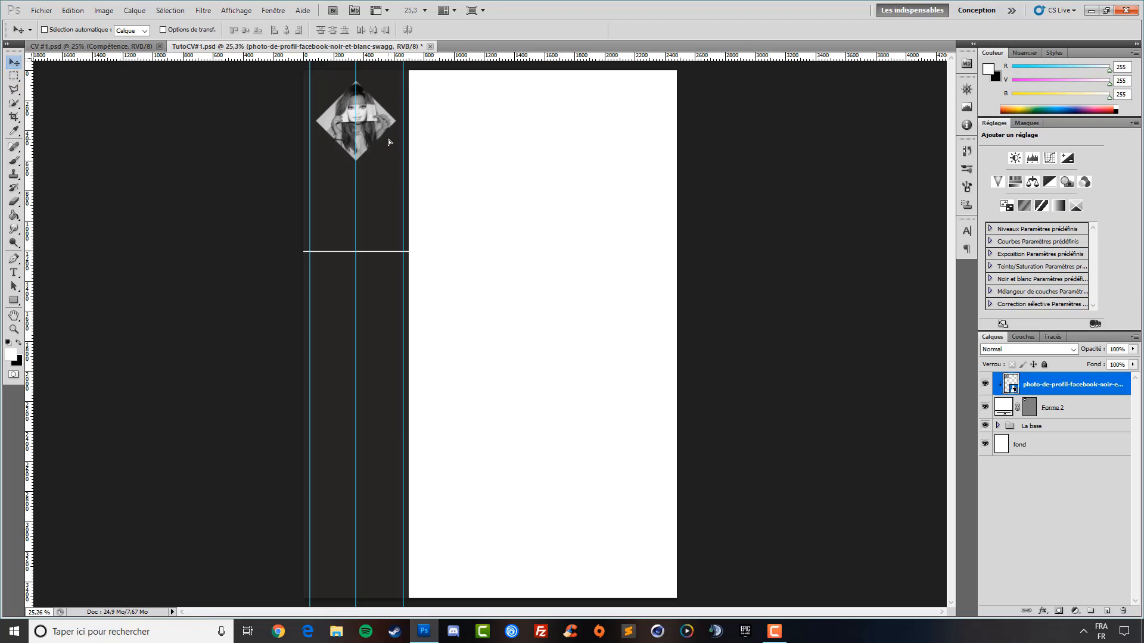
pyautogui.press('Left')
pyautogui.press('Left')
pyautogui.press('Left')
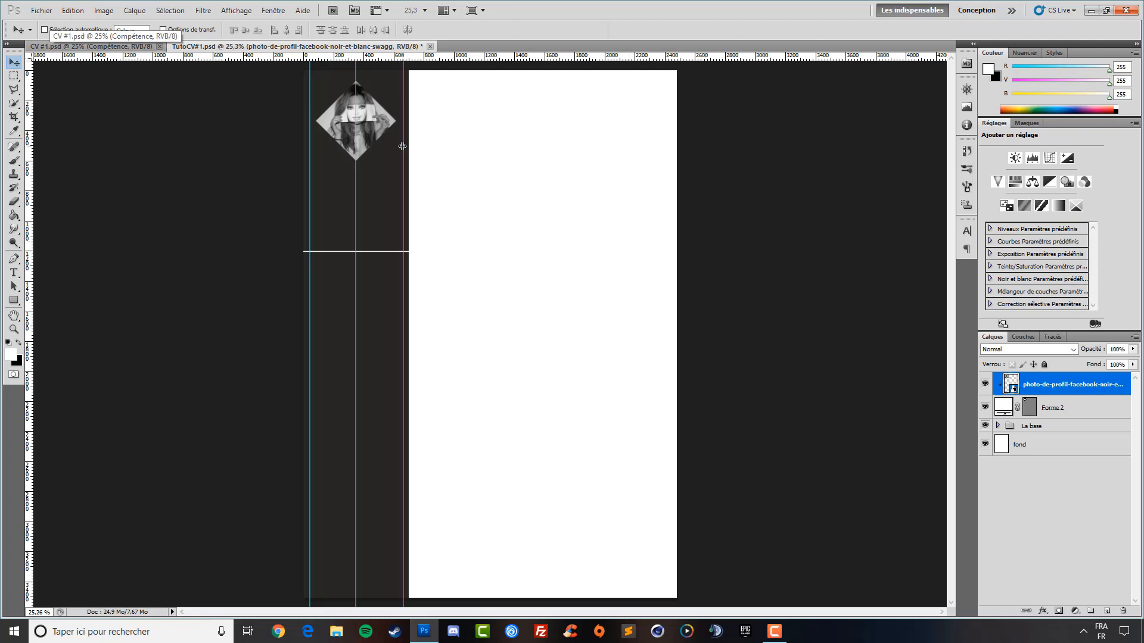
# Add a white 8 px Contour stroke effect to the Forme 2 diamond layer
pyautogui.click(1071, 474)
pyautogui.click(1076, 420)
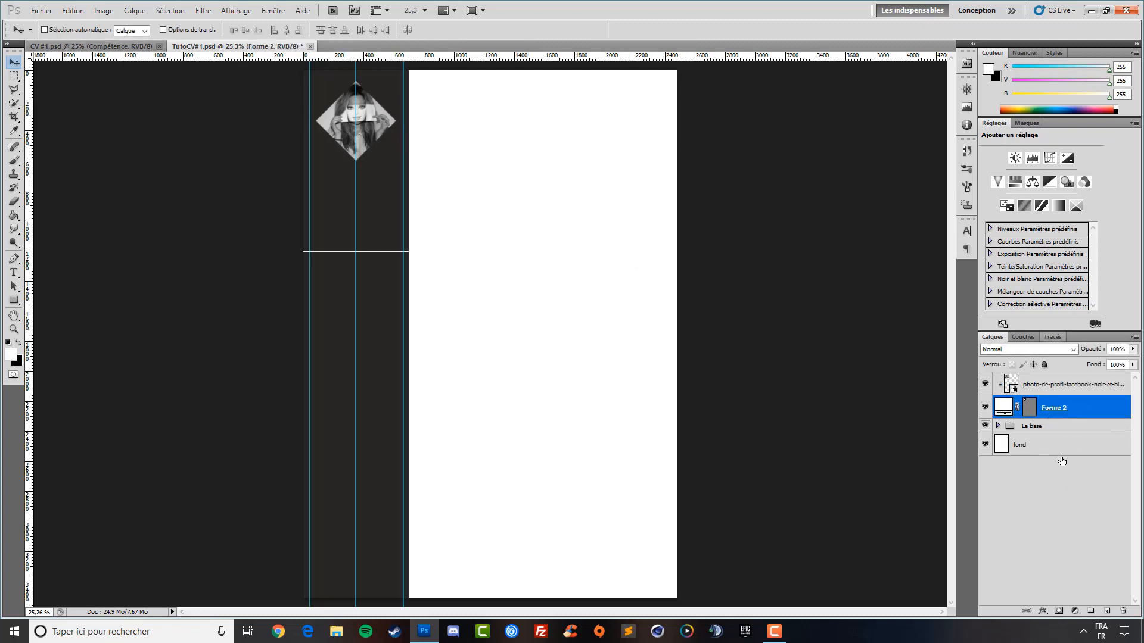
pyautogui.click(1043, 612)
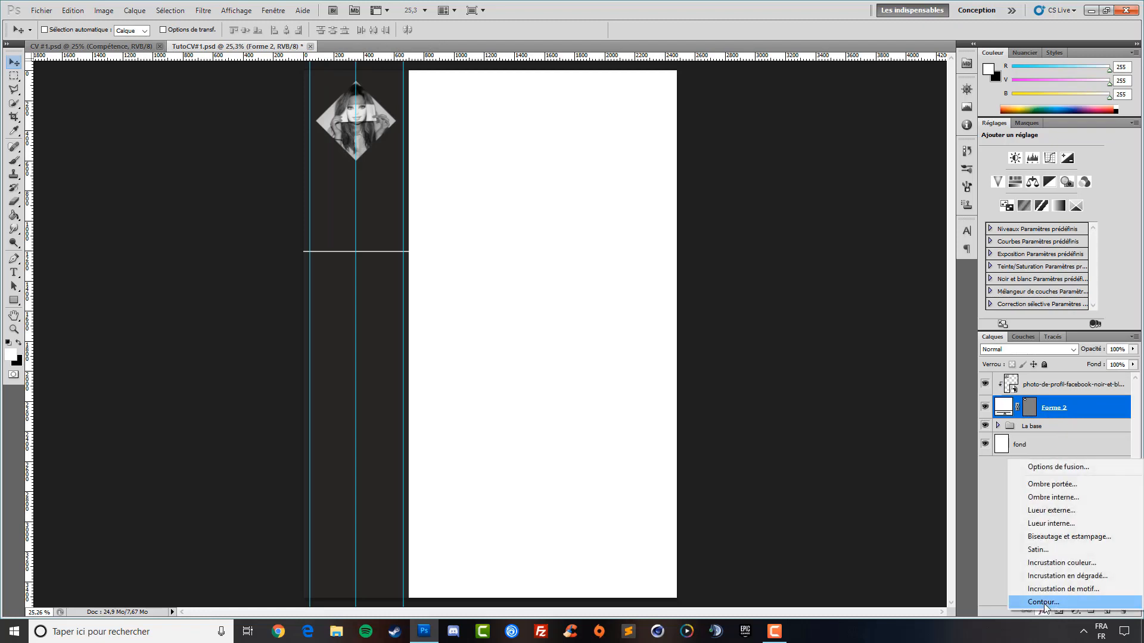
pyautogui.click(1043, 603)
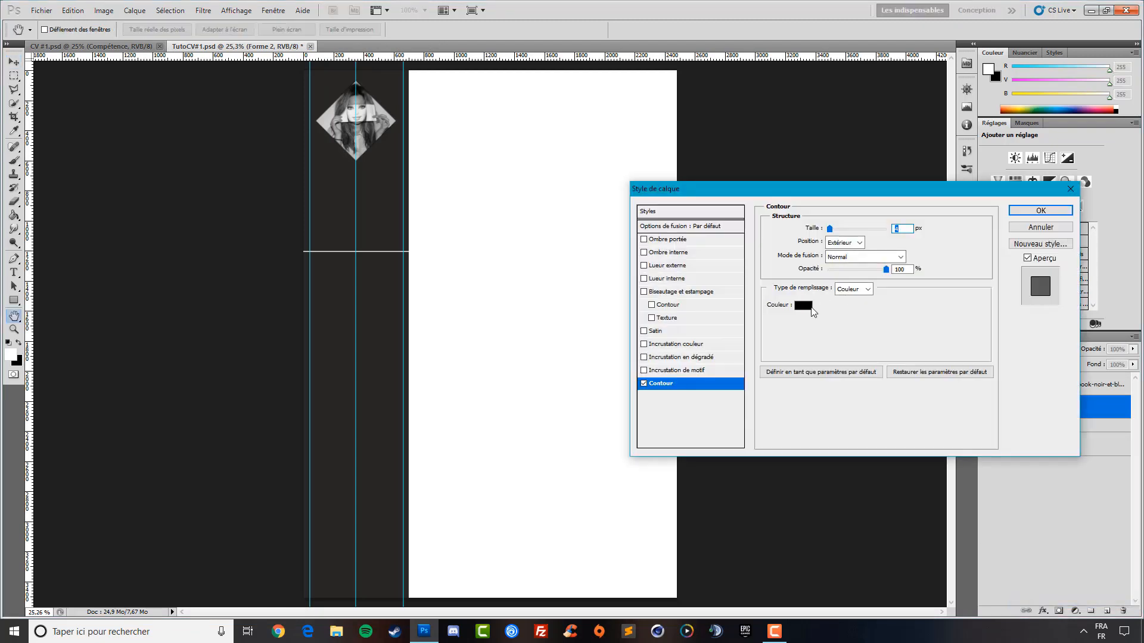
pyautogui.click(811, 307)
pyautogui.moveTo(665, 147); pyautogui.dragTo(579, 43)
pyautogui.click(921, 51)
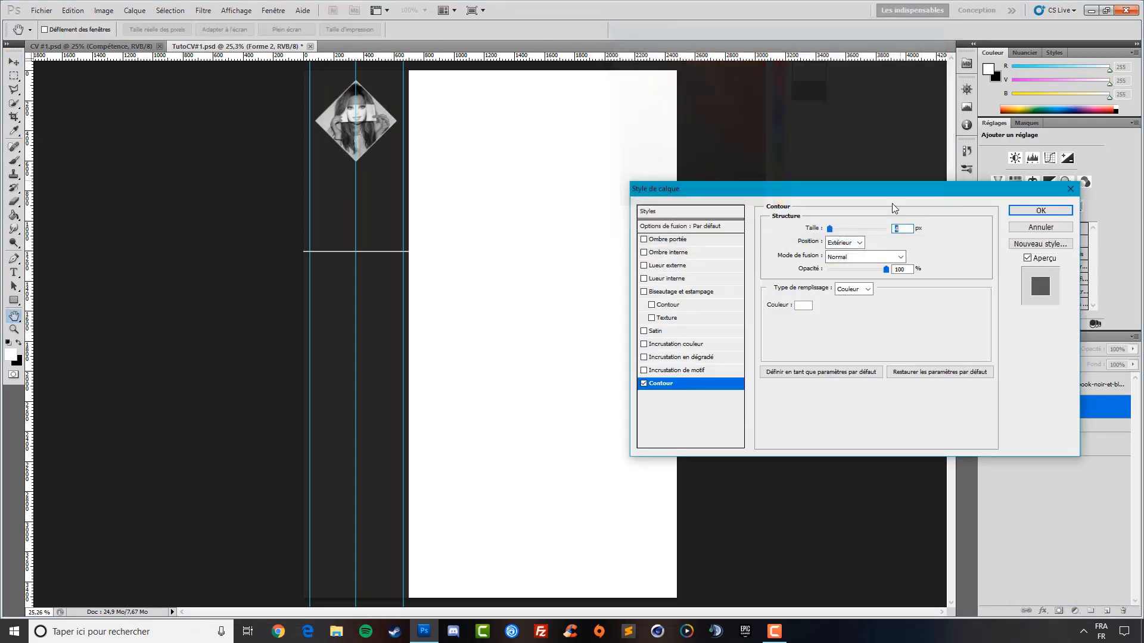
pyautogui.moveTo(813, 229); pyautogui.dragTo(817, 231)
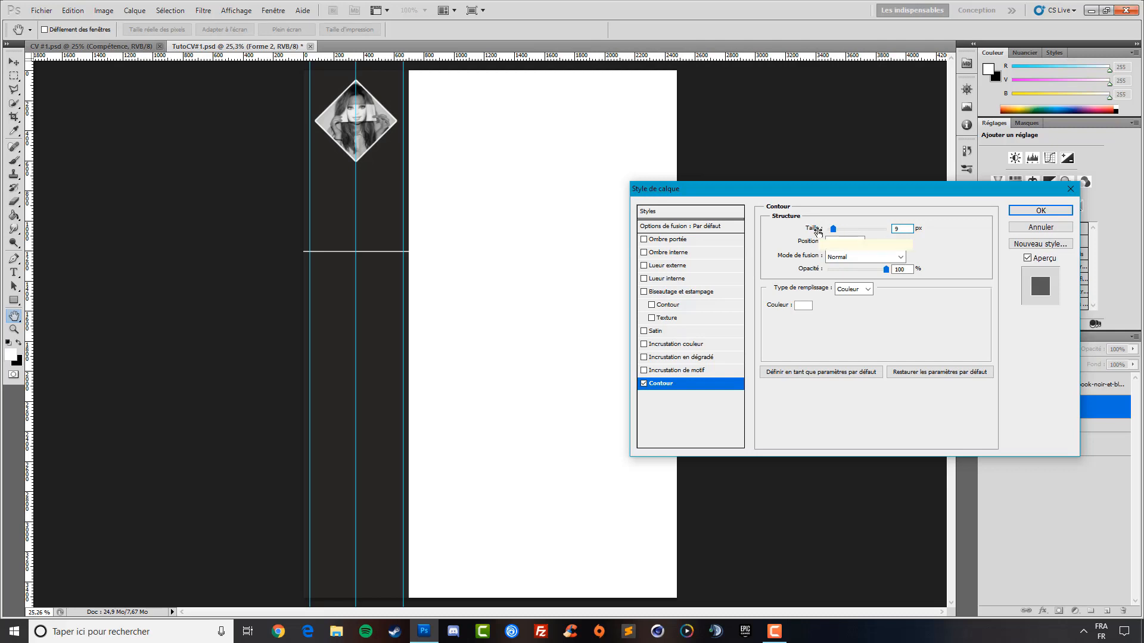
pyautogui.doubleClick(902, 228)
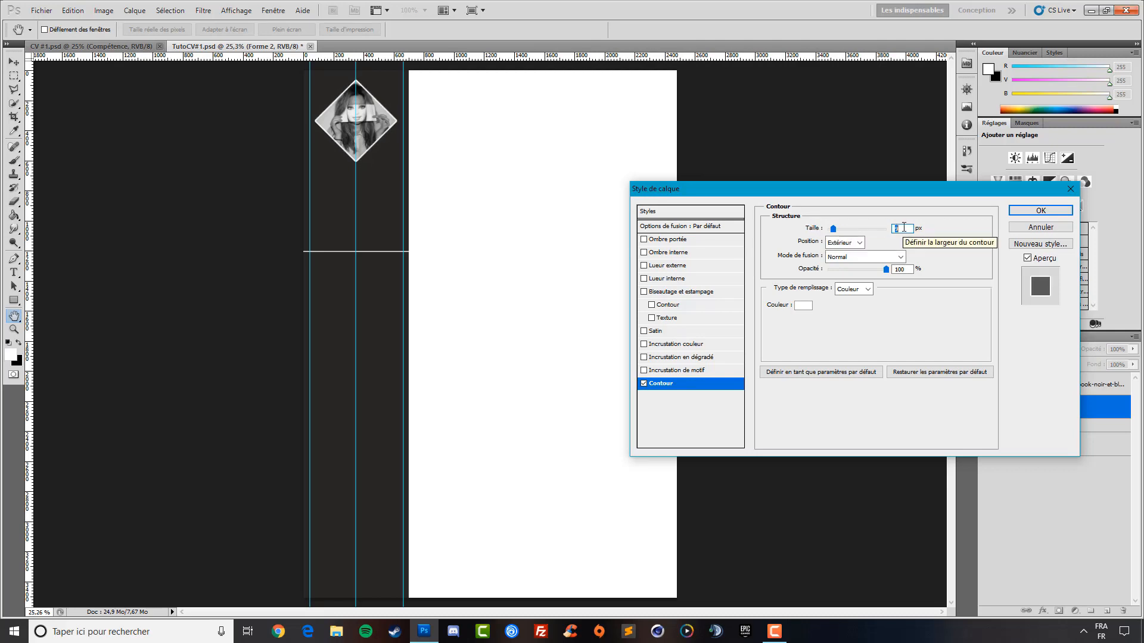
pyautogui.write('8')
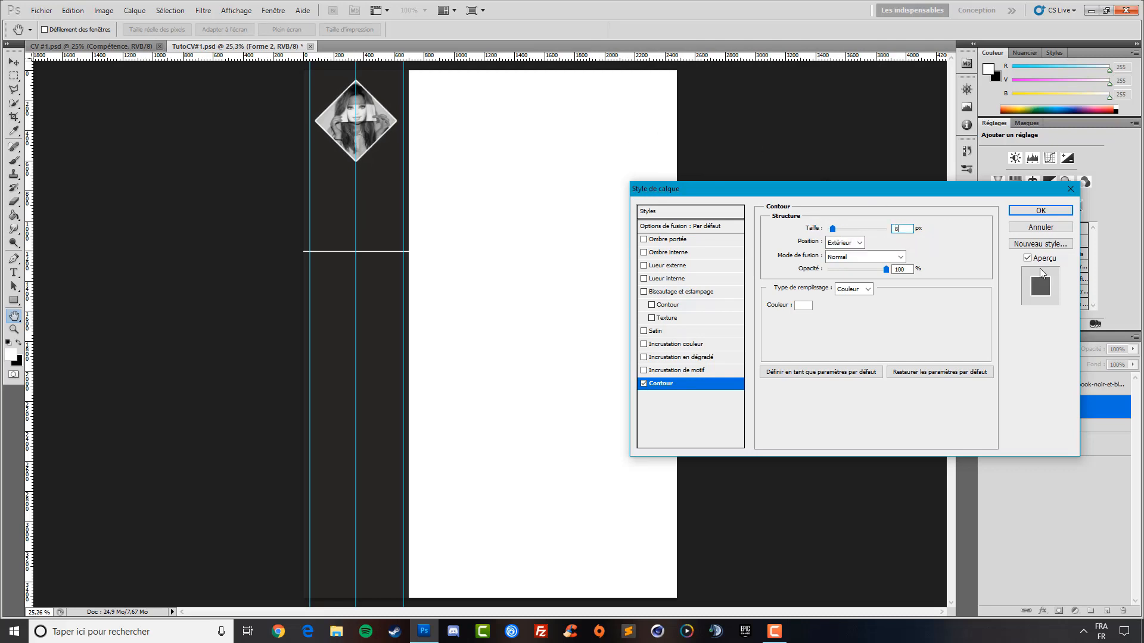
pyautogui.click(1035, 216)
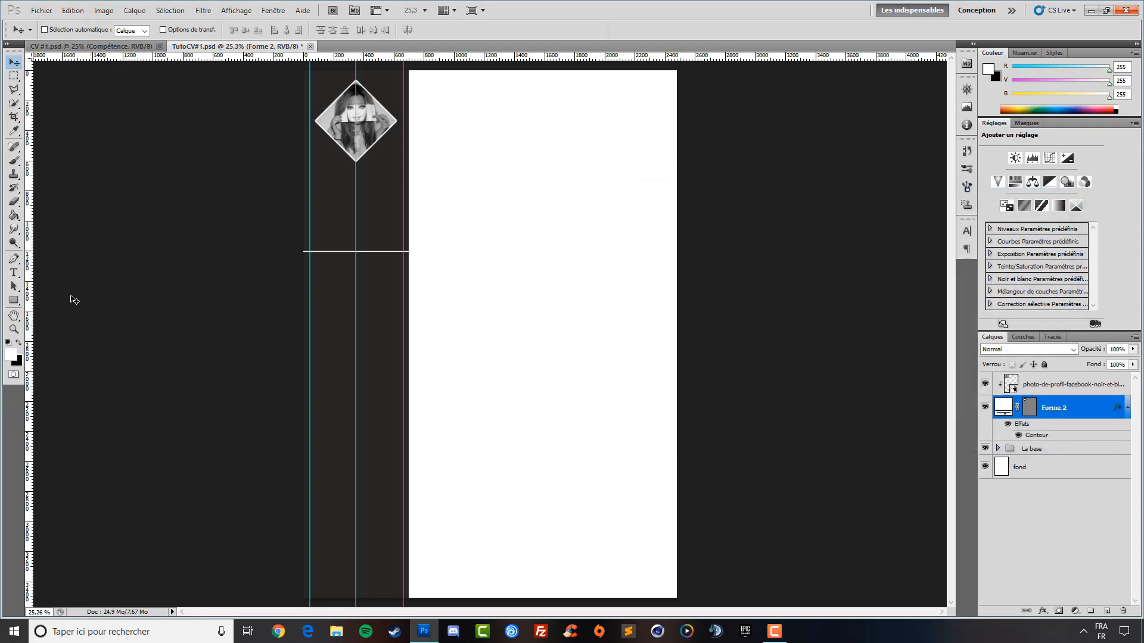
pyautogui.click(13, 275)
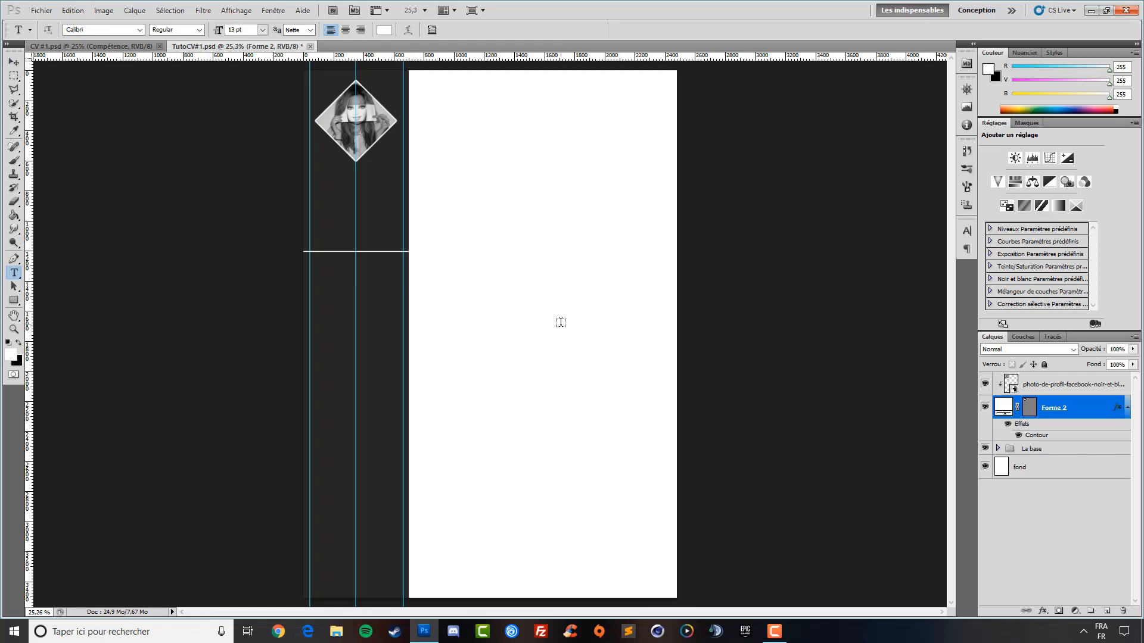
pyautogui.click(351, 180)
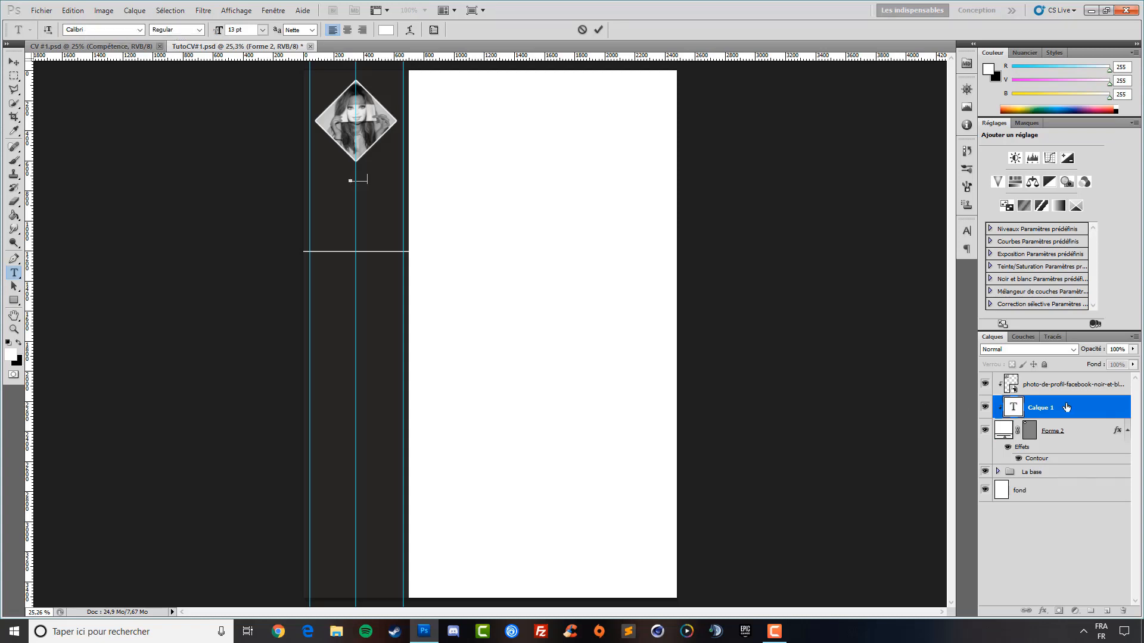
pyautogui.click(1048, 407)
pyautogui.moveTo(1048, 407); pyautogui.dragTo(1045, 381)
pyautogui.press('Delete')
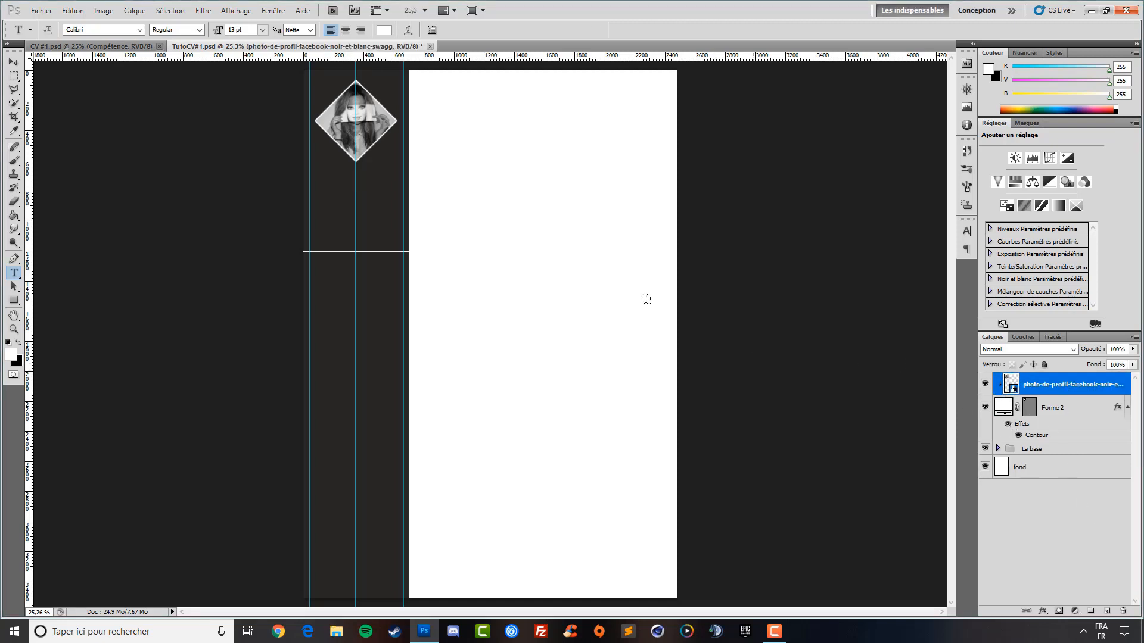
pyautogui.click(366, 201)
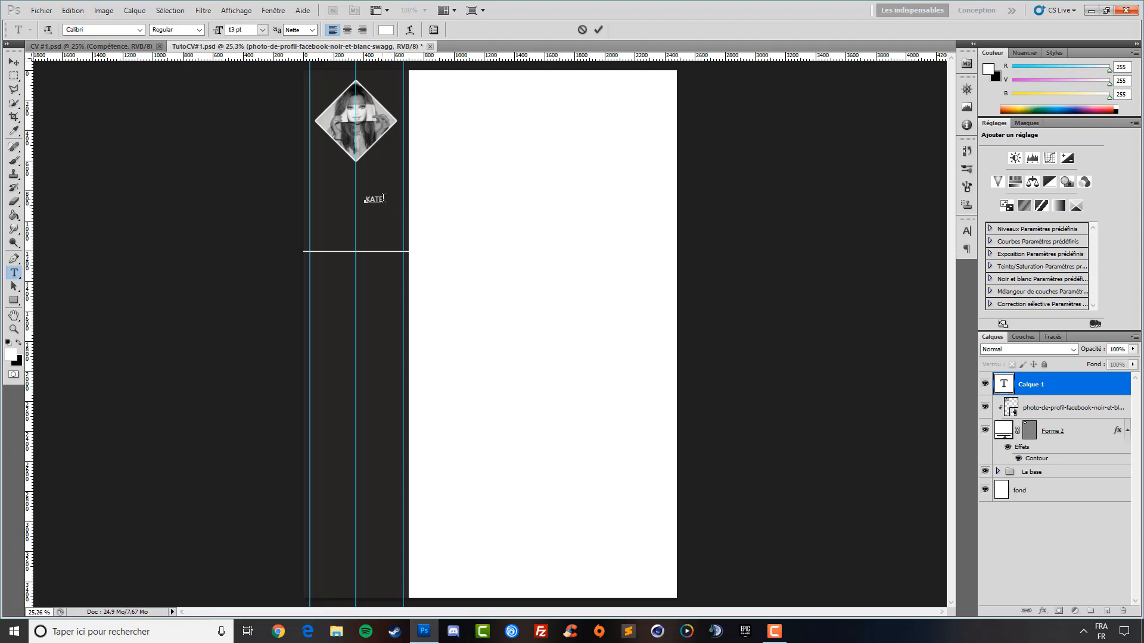
pyautogui.moveTo(379, 200); pyautogui.dragTo(364, 200)
pyautogui.moveTo(228, 28); pyautogui.dragTo(213, 33)
pyautogui.write('51')
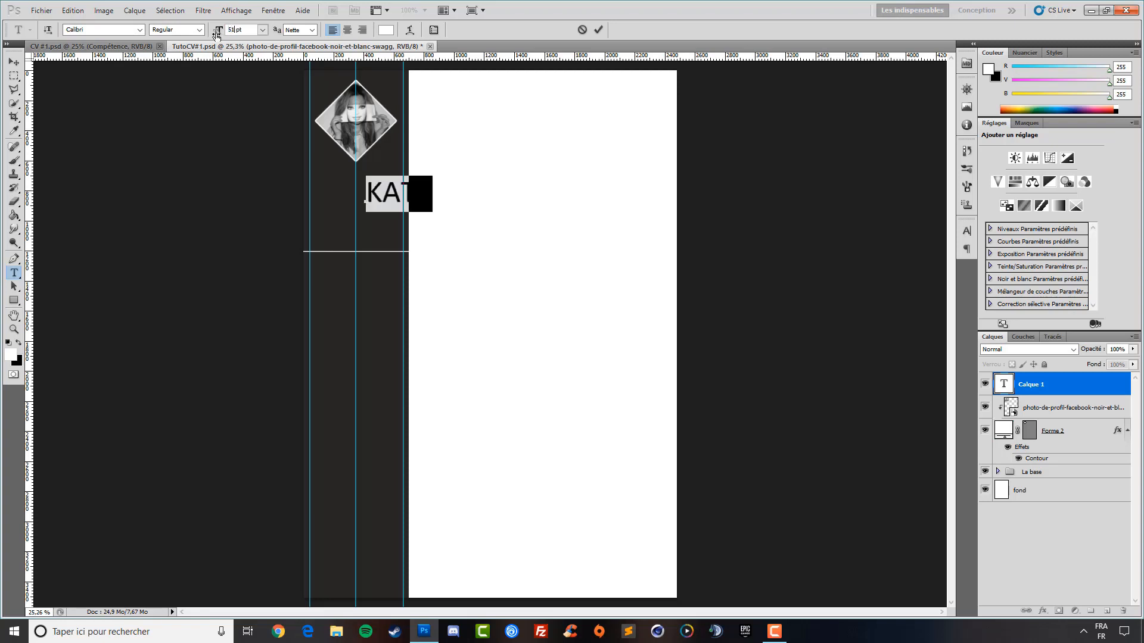
pyautogui.click(13, 62)
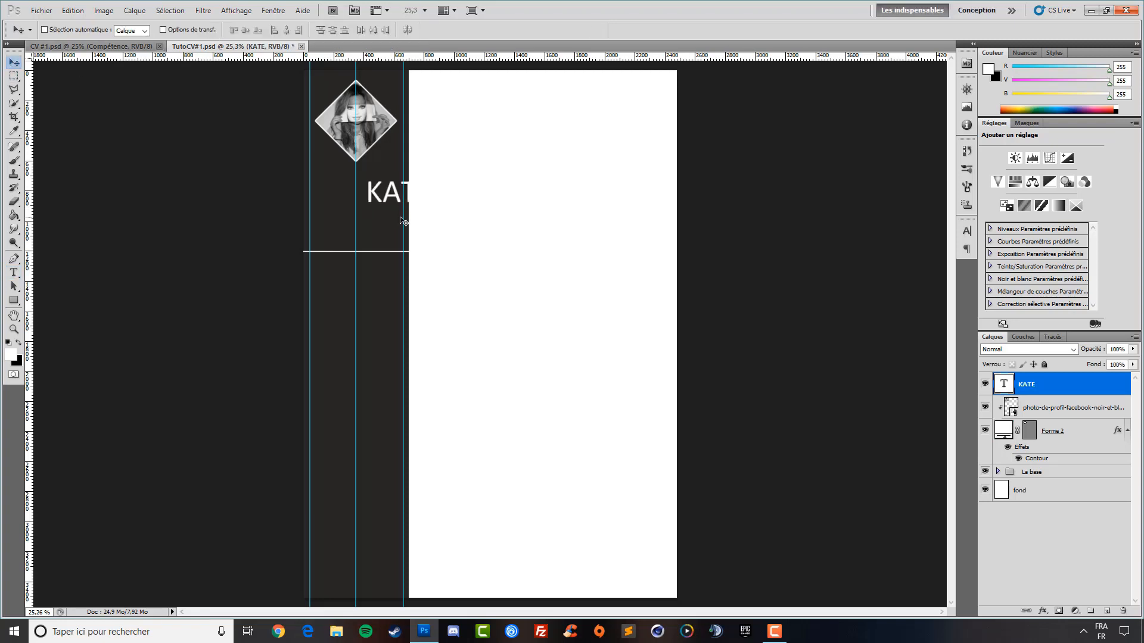
pyautogui.moveTo(394, 215); pyautogui.dragTo(354, 208)
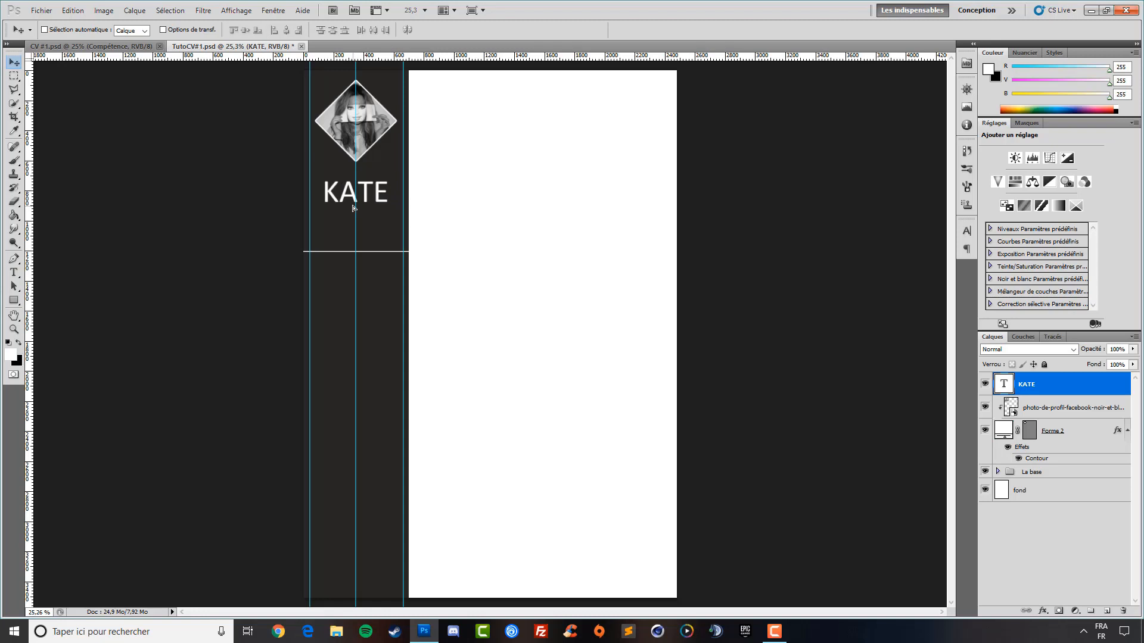
pyautogui.hotkey('shift', 'Up')
pyautogui.hotkey('shift', 'Up')
pyautogui.hotkey('shift', 'Up')
pyautogui.hotkey('shift', 'Up')
pyautogui.hotkey('shift', 'Up')
pyautogui.hotkey('shift', 'Up')
pyautogui.hotkey('shift', 'Up')
pyautogui.hotkey('shift', 'Up')
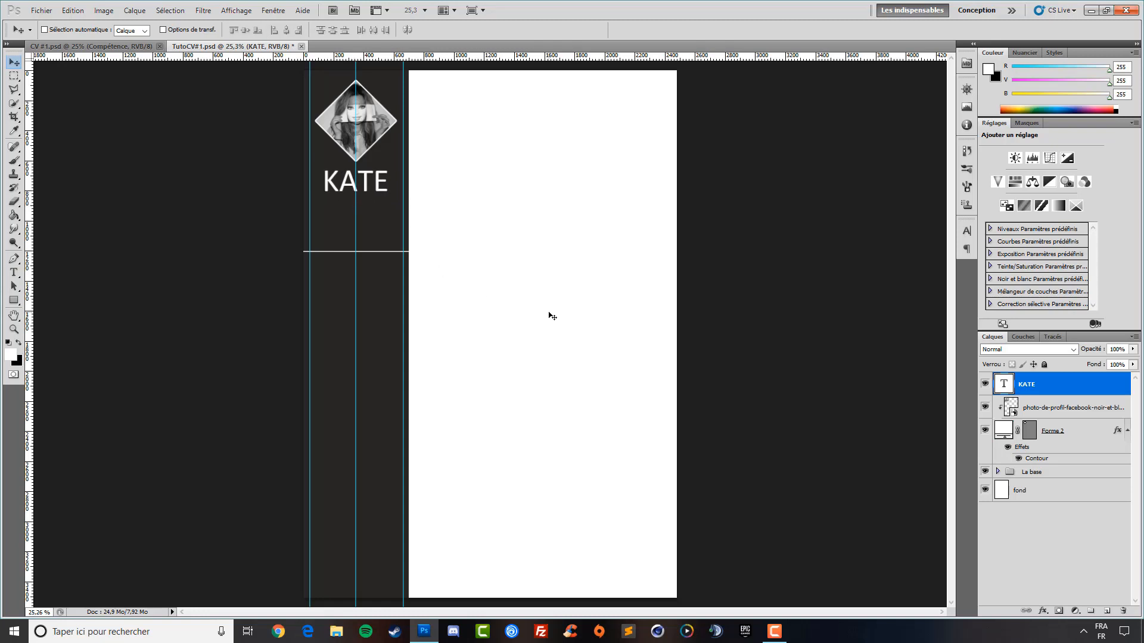
pyautogui.hotkey('shift', 'Down')
pyautogui.hotkey('shift', 'Down')
pyautogui.hotkey('shift', 'Right')
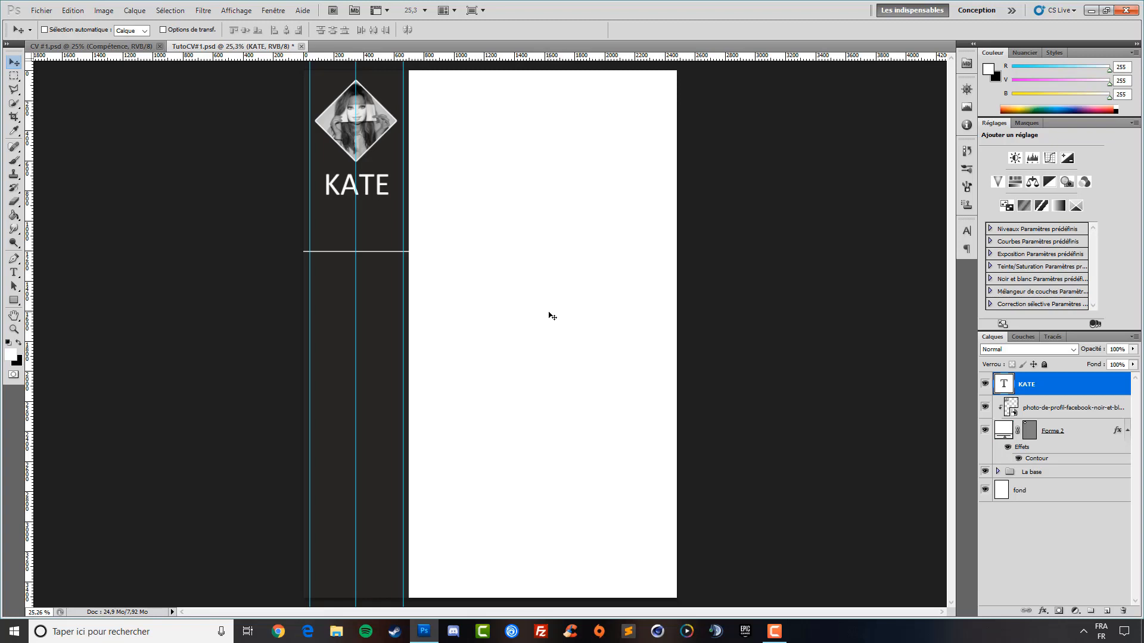
pyautogui.hotkey('shift', 'Left')
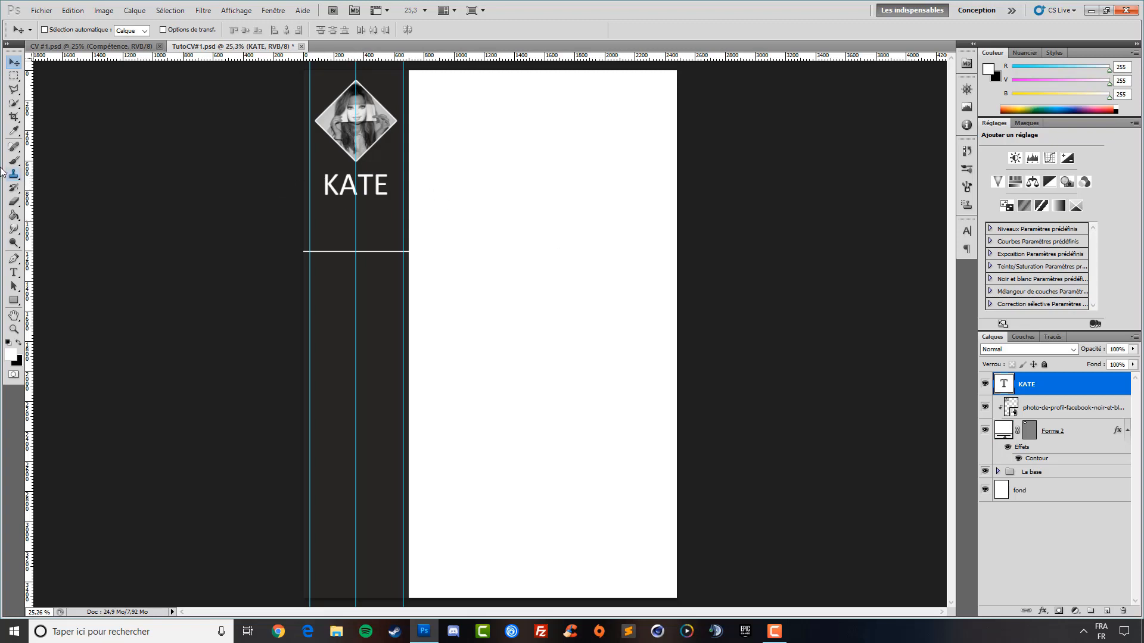
pyautogui.click(14, 272)
pyautogui.click(336, 224)
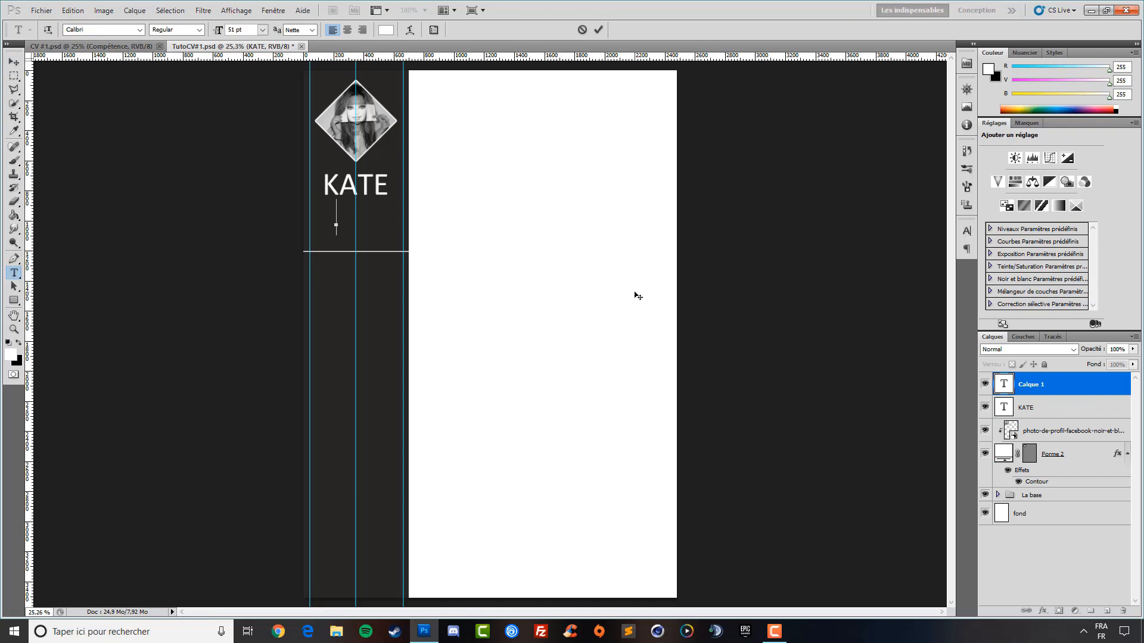
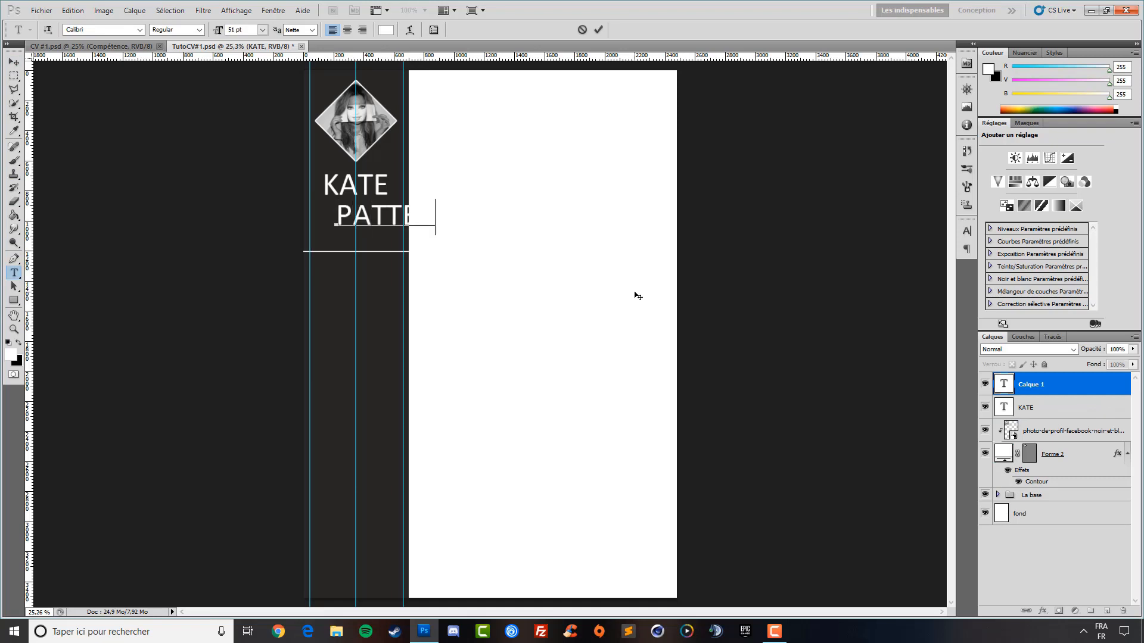
pyautogui.moveTo(498, 218); pyautogui.dragTo(200, 222)
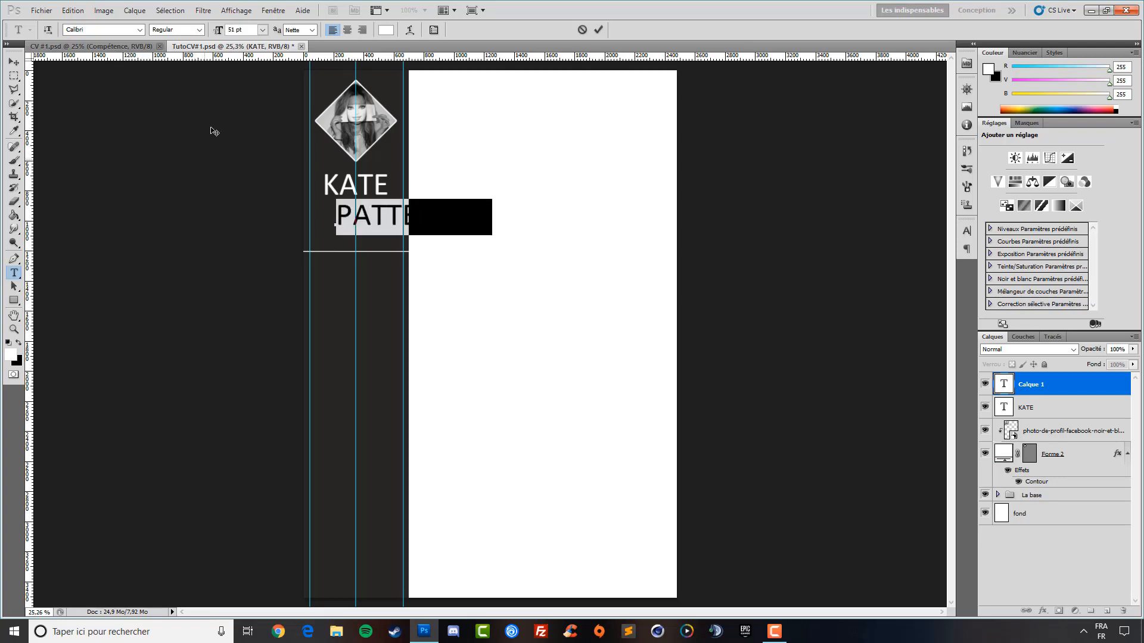
pyautogui.doubleClick(237, 30)
pyautogui.write('28')
pyautogui.press('Return')
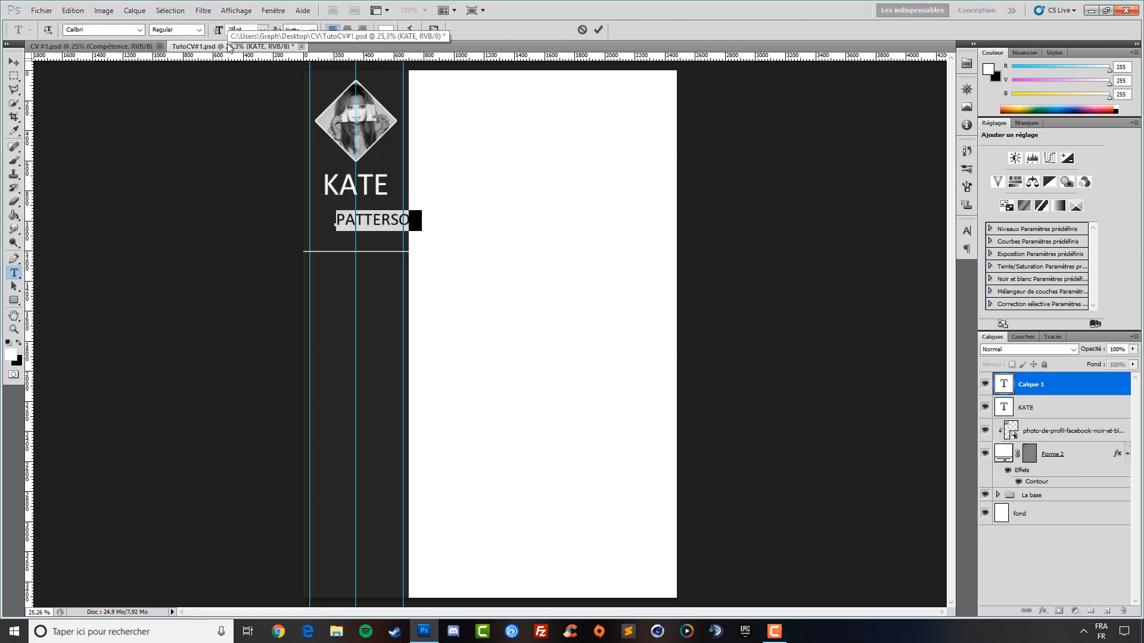
pyautogui.click(13, 62)
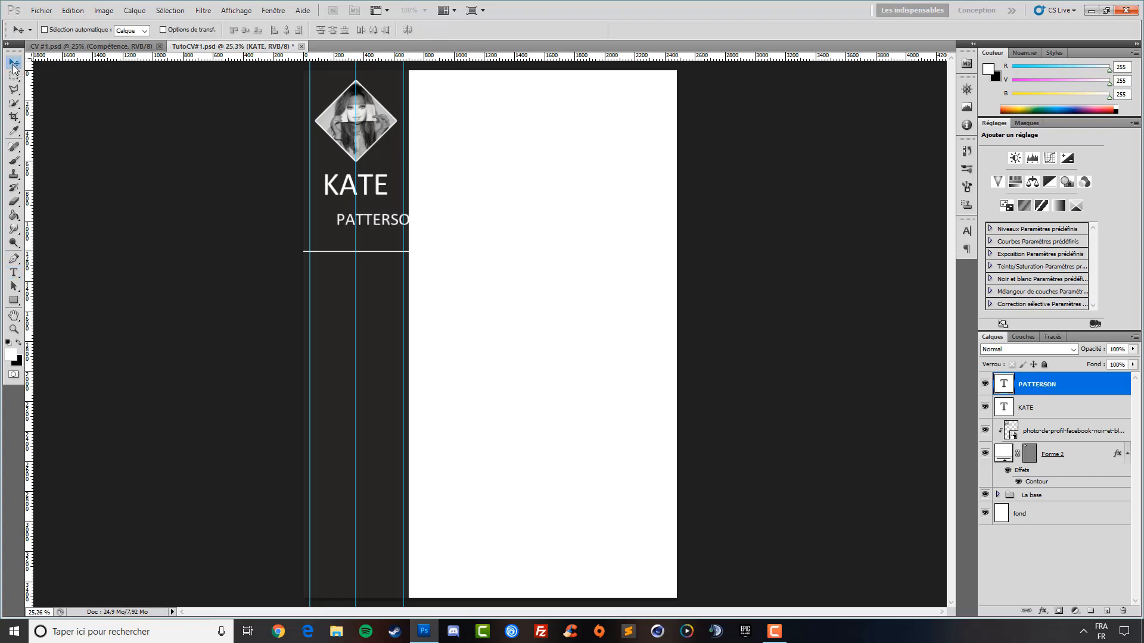
pyautogui.moveTo(389, 247); pyautogui.dragTo(362, 220)
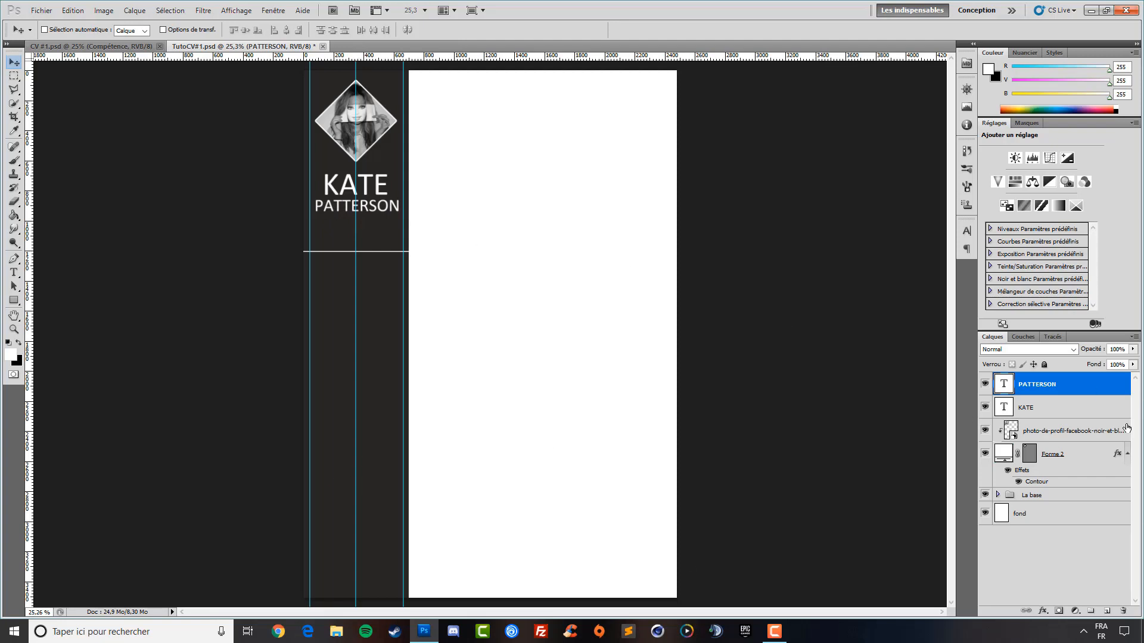
pyautogui.click(1036, 410)
pyautogui.hotkey('shift', 'Right')
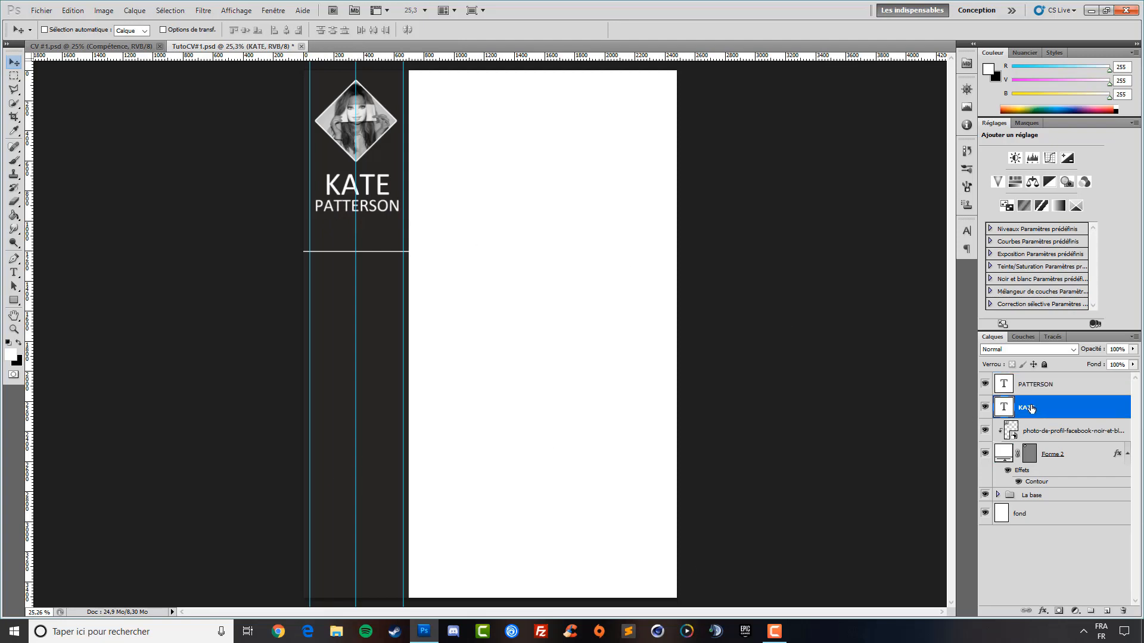
pyautogui.press('Right')
pyautogui.press('Left')
pyautogui.press('Left')
pyautogui.click(1061, 389)
pyautogui.press('Down')
pyautogui.press('Down')
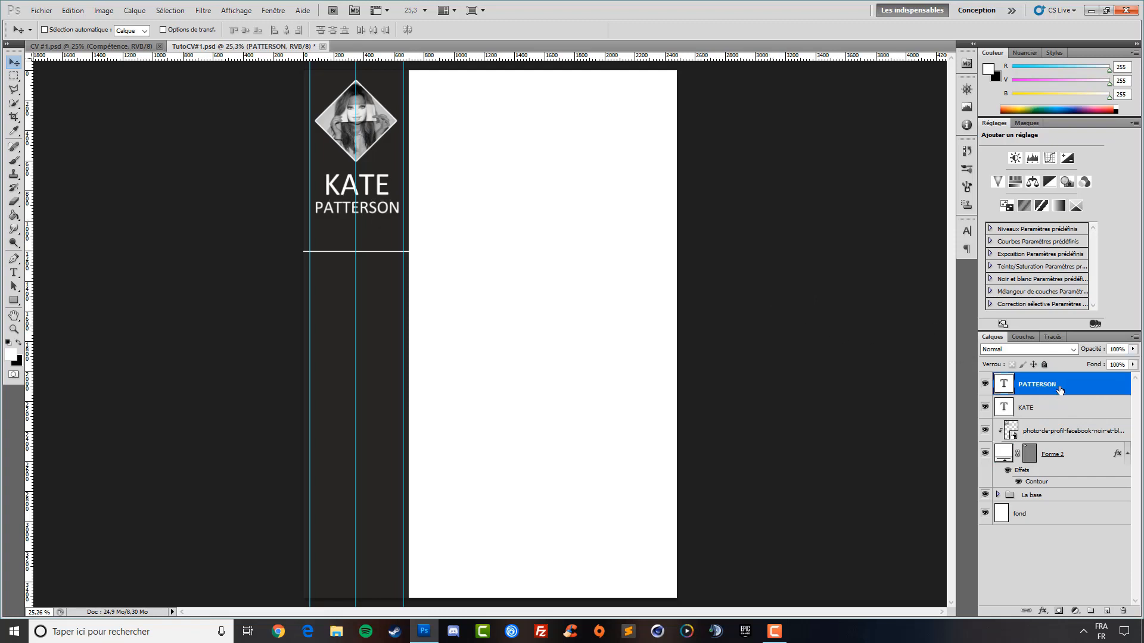
pyautogui.click(14, 272)
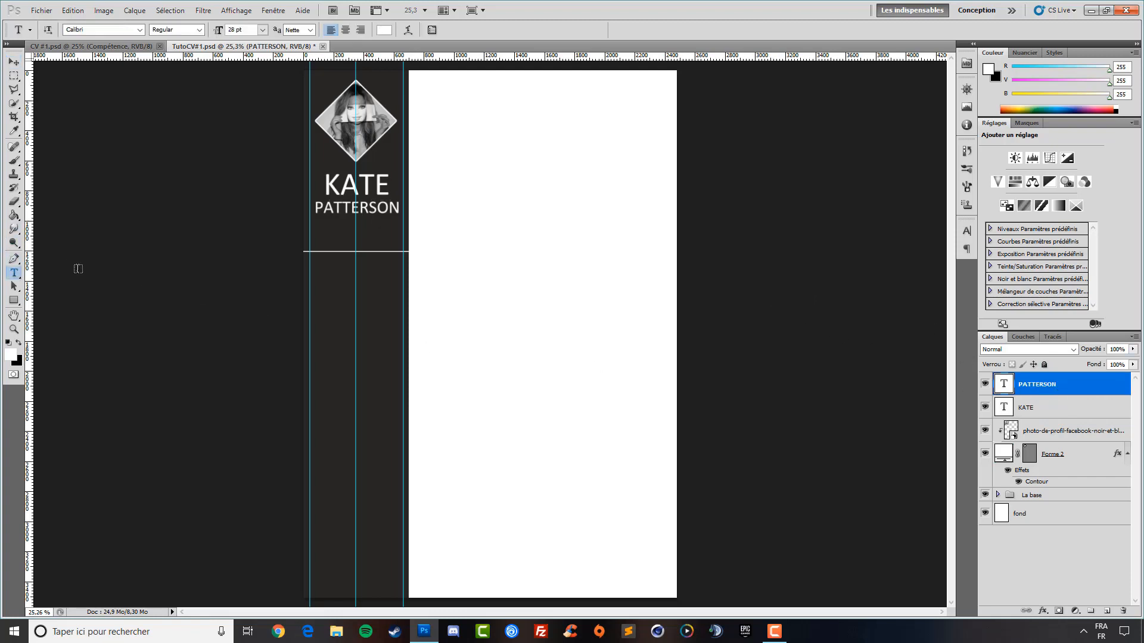
pyautogui.click(344, 238)
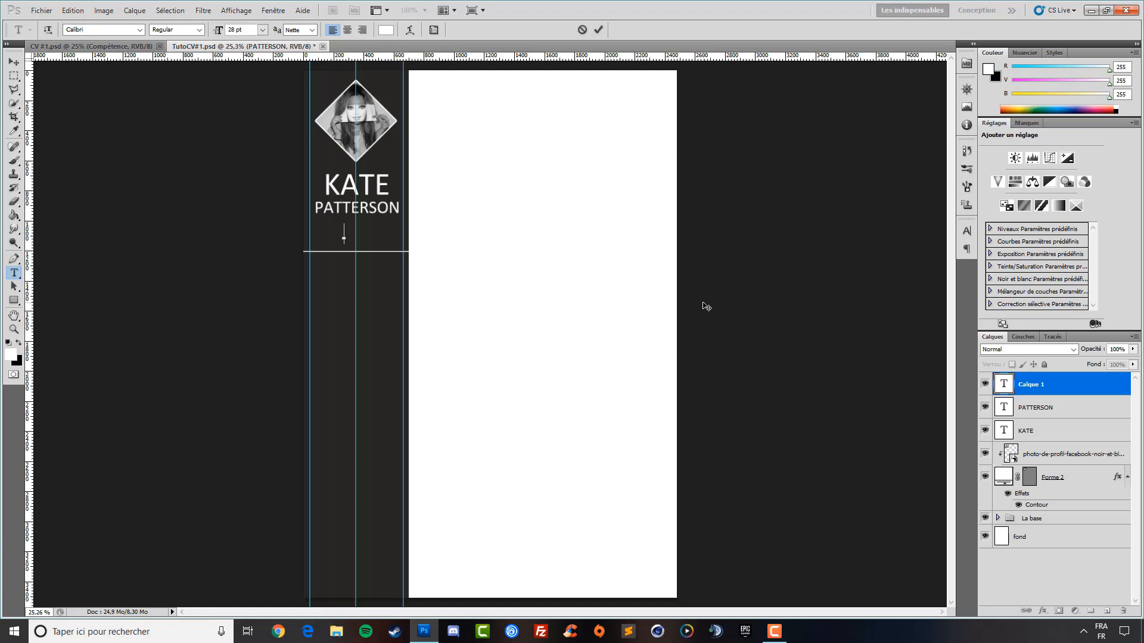
pyautogui.write('!')
pyautogui.write('CO')
pyautogui.write('IFFEUS')
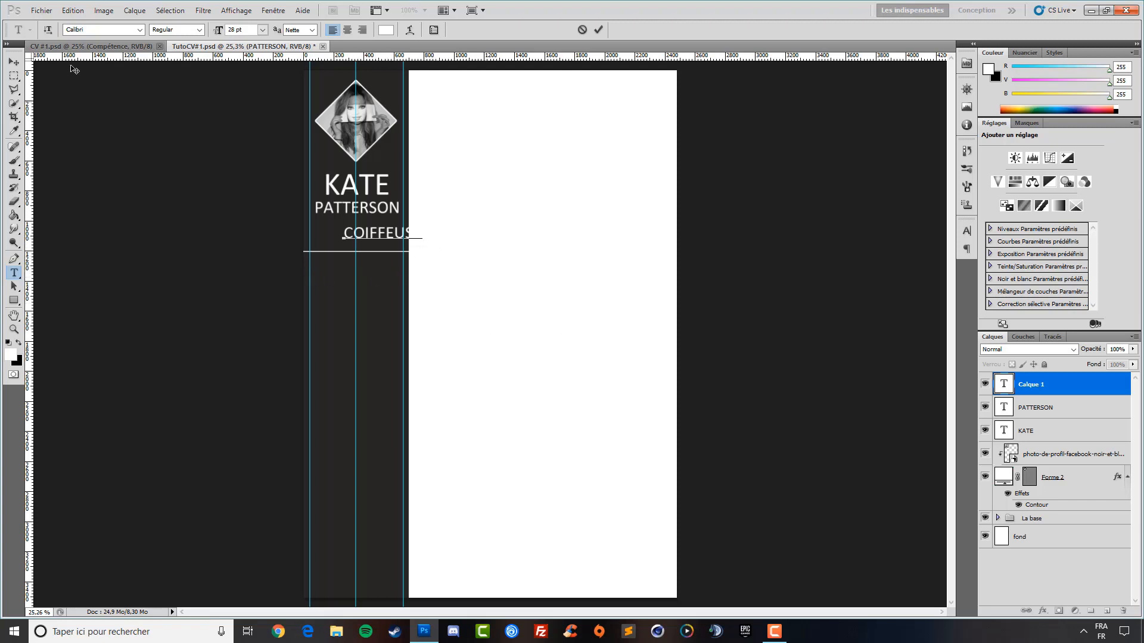
pyautogui.click(14, 63)
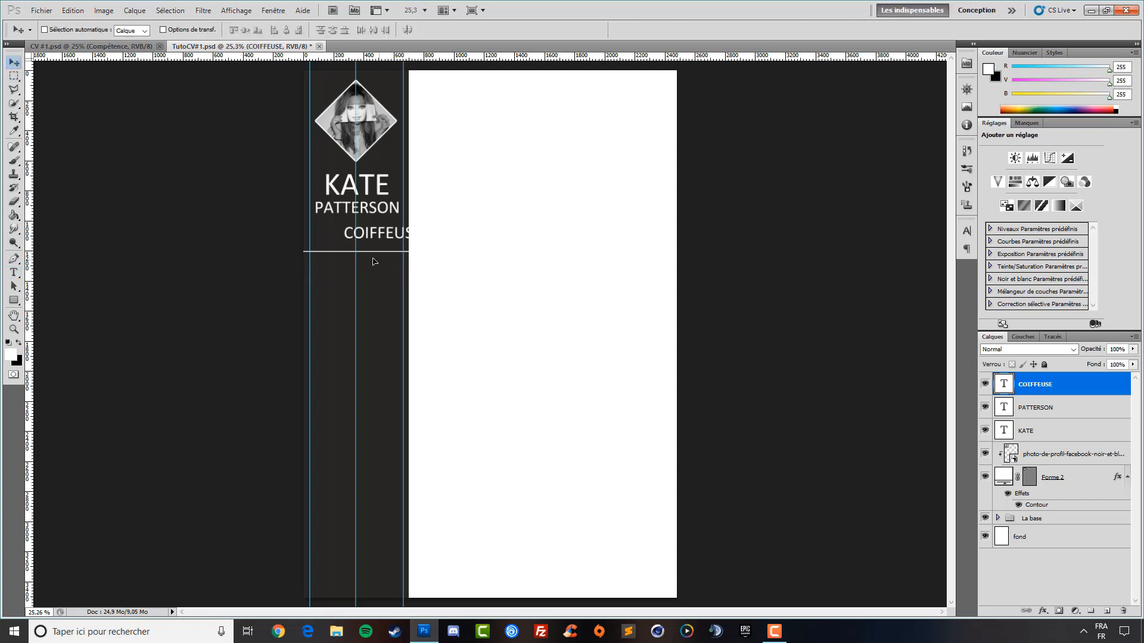
pyautogui.moveTo(374, 261); pyautogui.dragTo(353, 255)
pyautogui.press('Up')
pyautogui.press('Up')
pyautogui.press('Up')
pyautogui.press('Up')
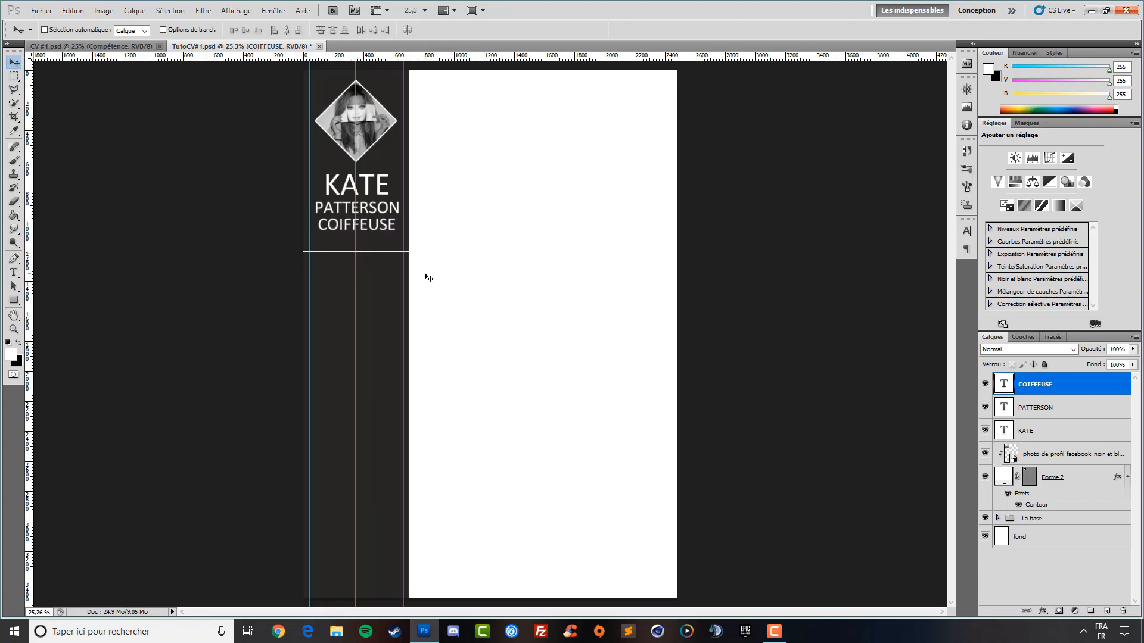
pyautogui.press('Up')
pyautogui.press('Up')
pyautogui.press('Up')
pyautogui.press('Up')
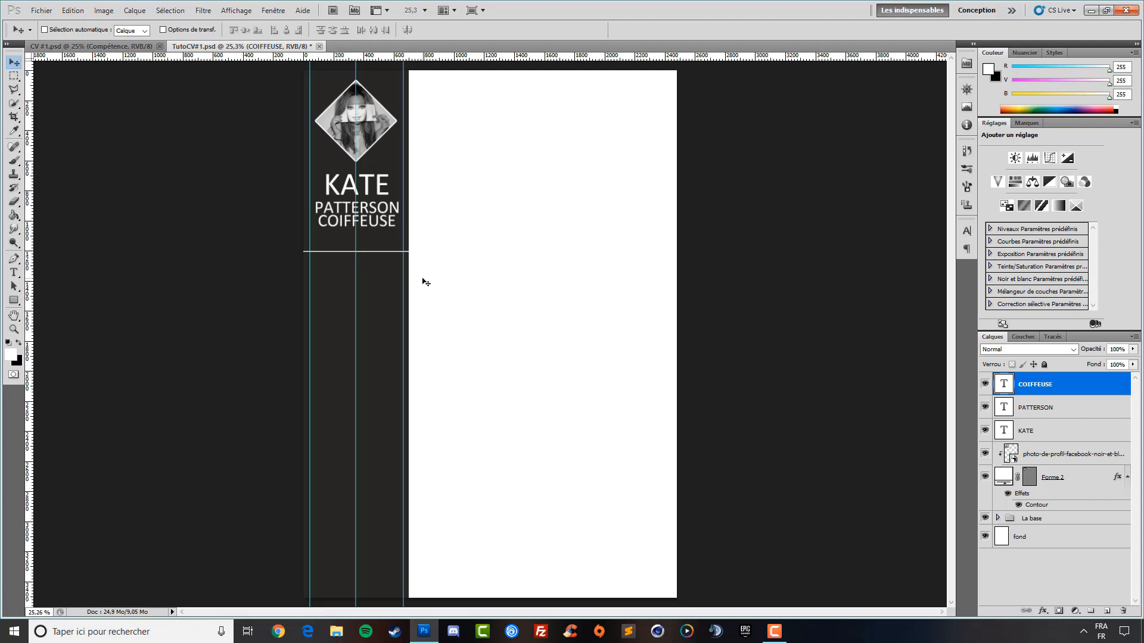
pyautogui.press('Down')
pyautogui.press('Down')
pyautogui.press('Down')
pyautogui.press('Down')
pyautogui.press('Down')
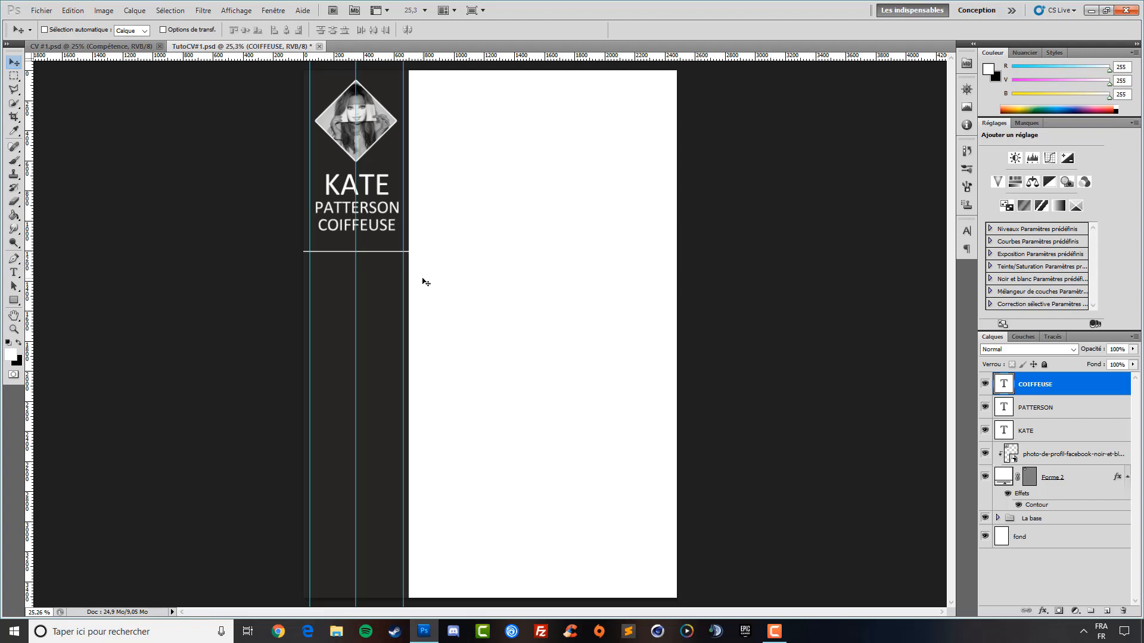
pyautogui.press('Up')
pyautogui.press('Up')
pyautogui.press('Up')
pyautogui.press('Up')
pyautogui.press('Up')
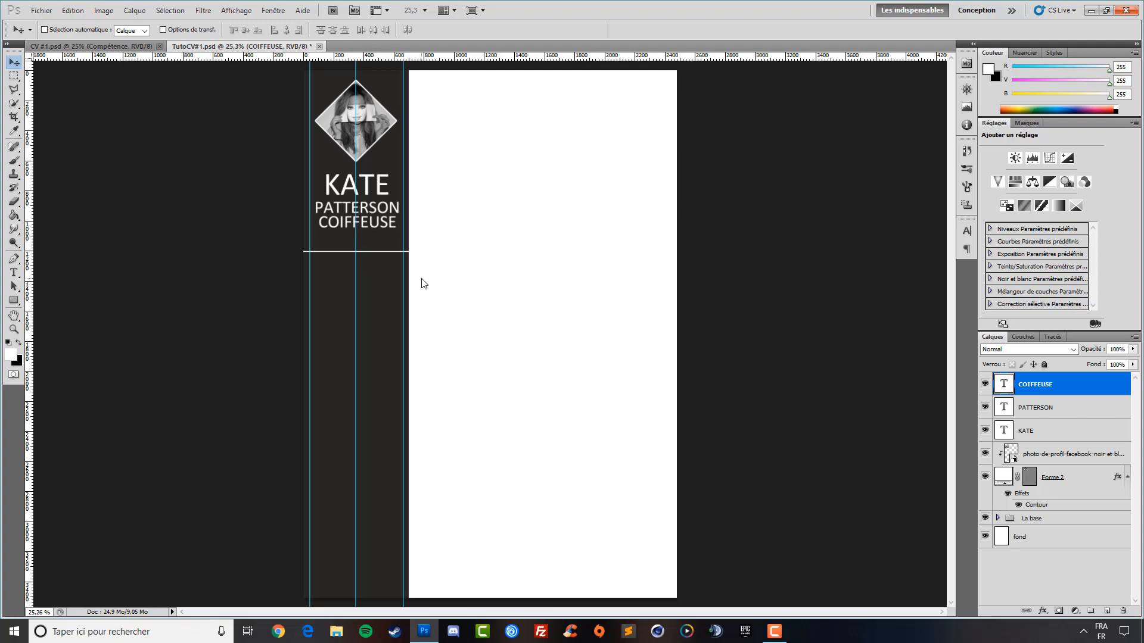
pyautogui.press('Down')
pyautogui.press('Down')
pyautogui.press('Down')
pyautogui.press('Down')
pyautogui.press('Down')
pyautogui.press('Down')
pyautogui.press('Down')
pyautogui.press('Down')
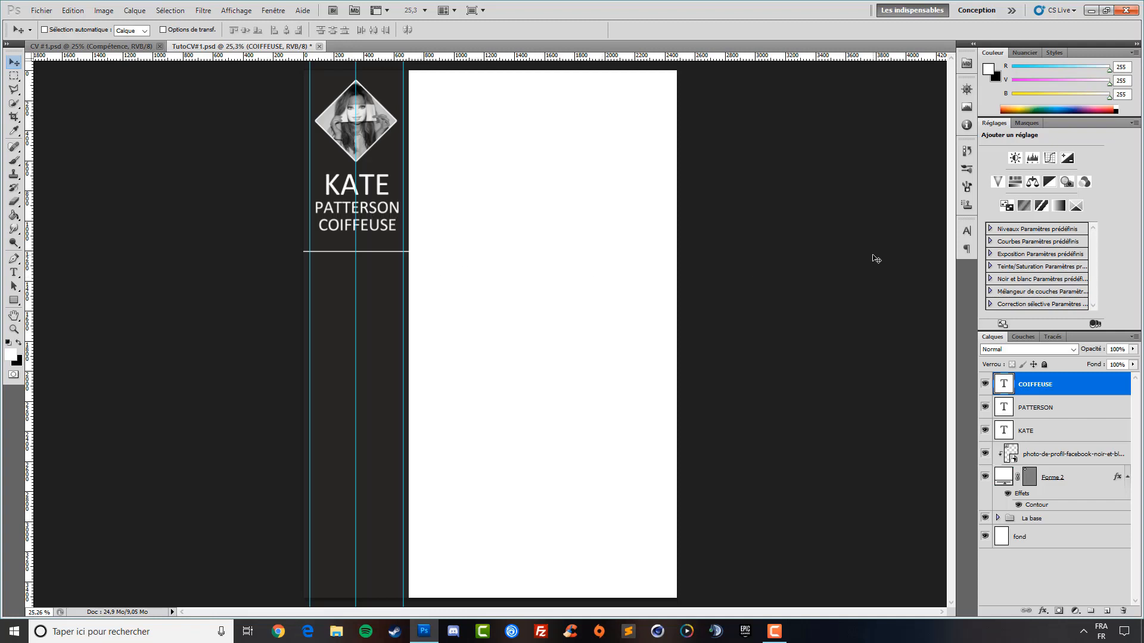
# Fade COIFFEUSE to 66% opacity, fine-tune its position and check the layout without guides
pyautogui.moveTo(1090, 350); pyautogui.dragTo(1072, 351)
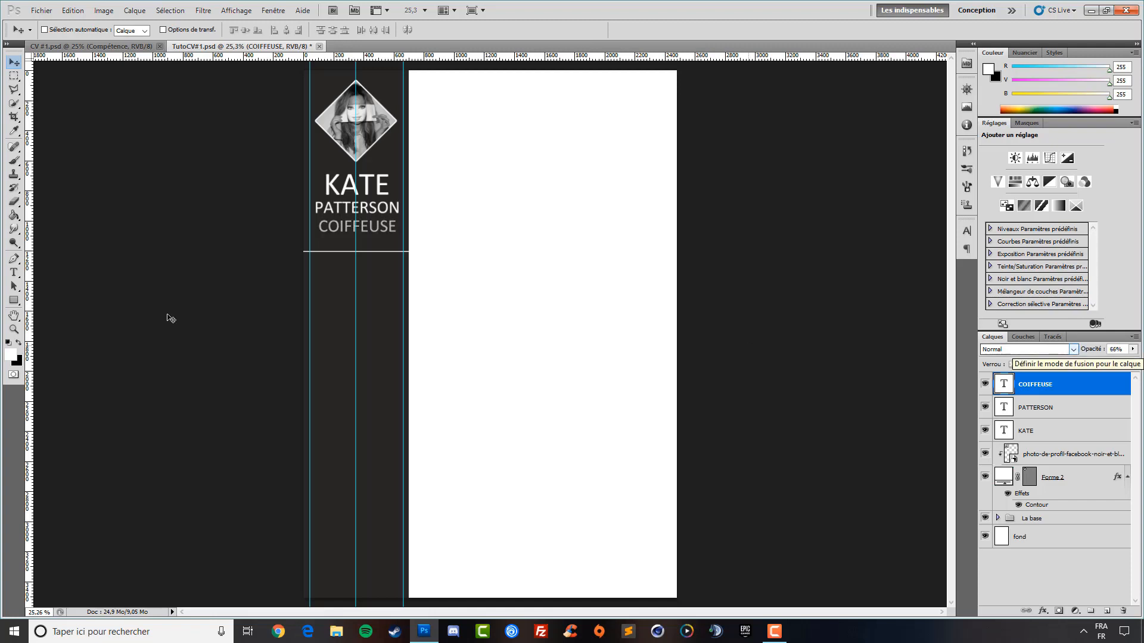
pyautogui.press('Down')
pyautogui.press('Down')
pyautogui.press('Down')
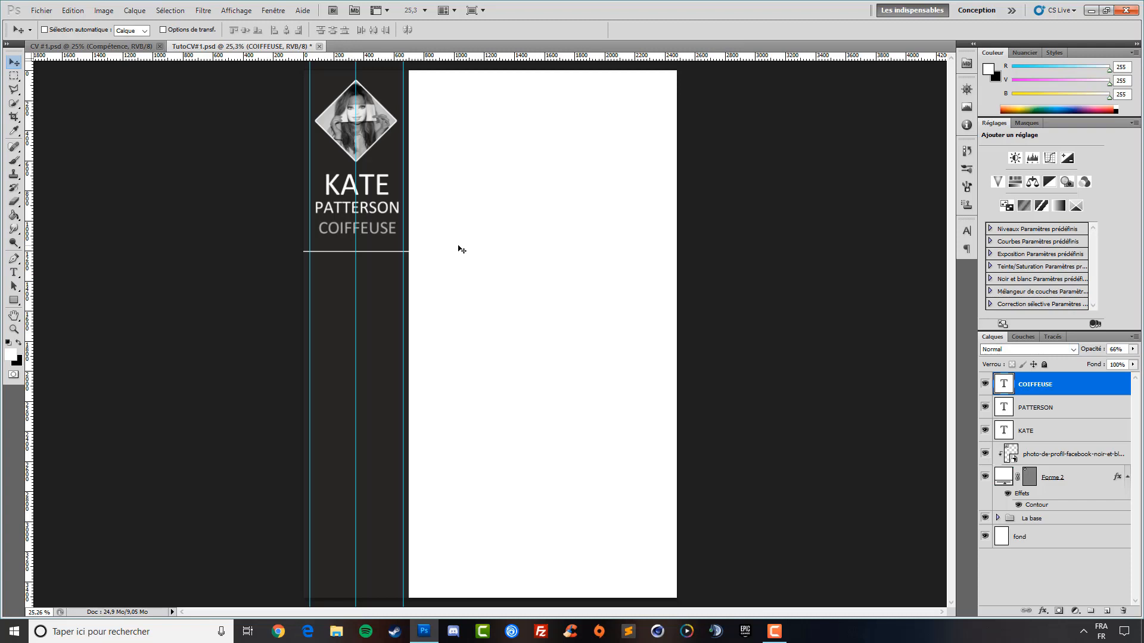
pyautogui.press('Up')
pyautogui.press('Up')
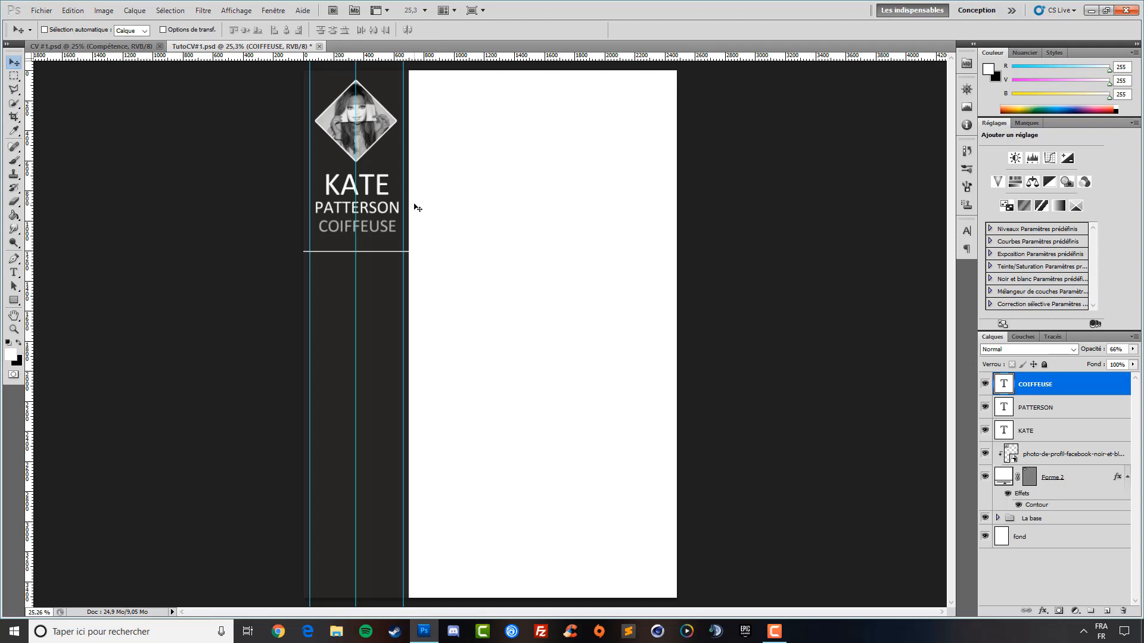
pyautogui.hotkey('ctrl', 'h')
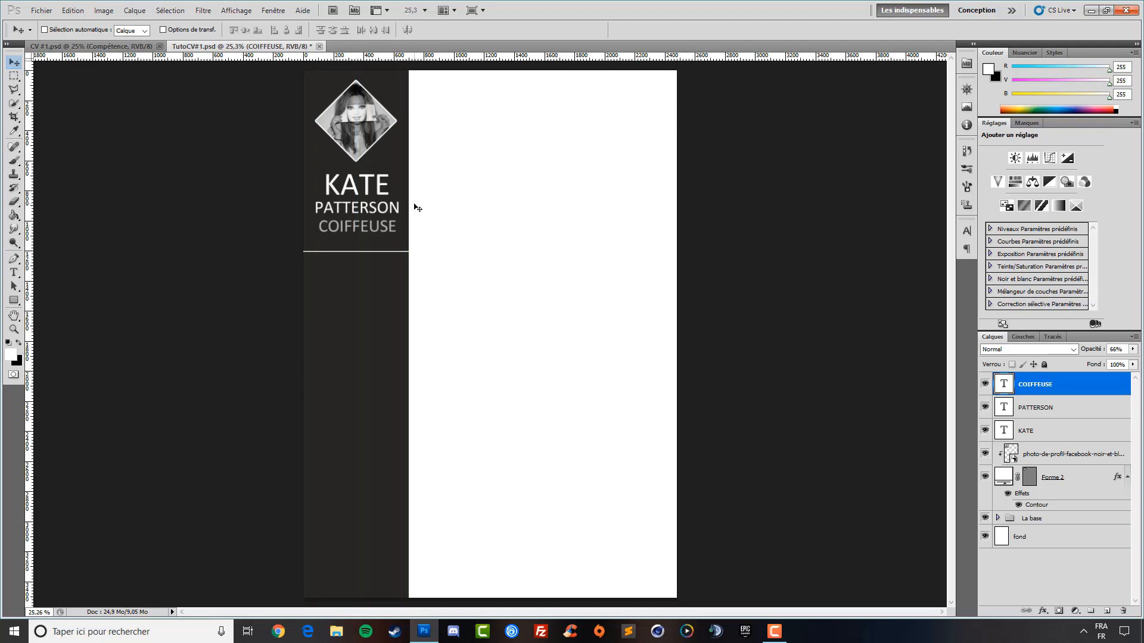
pyautogui.hotkey('ctrl', ';')
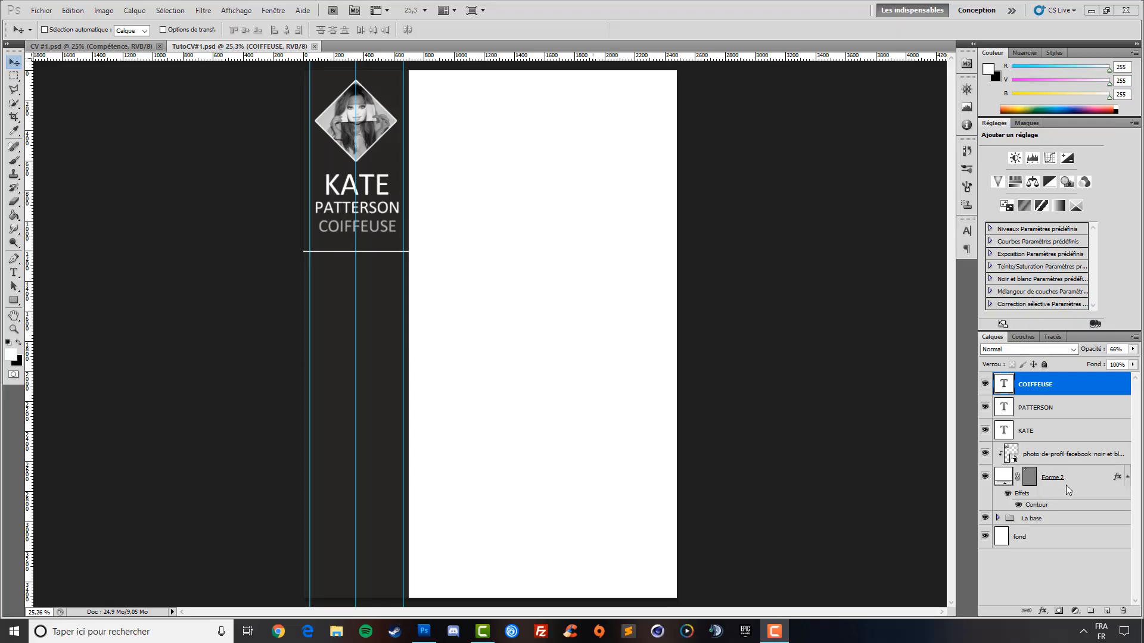
# Group the layers from Forme 2 to COIFFEUSE and name the group Personnel1
pyautogui.click(1050, 483)
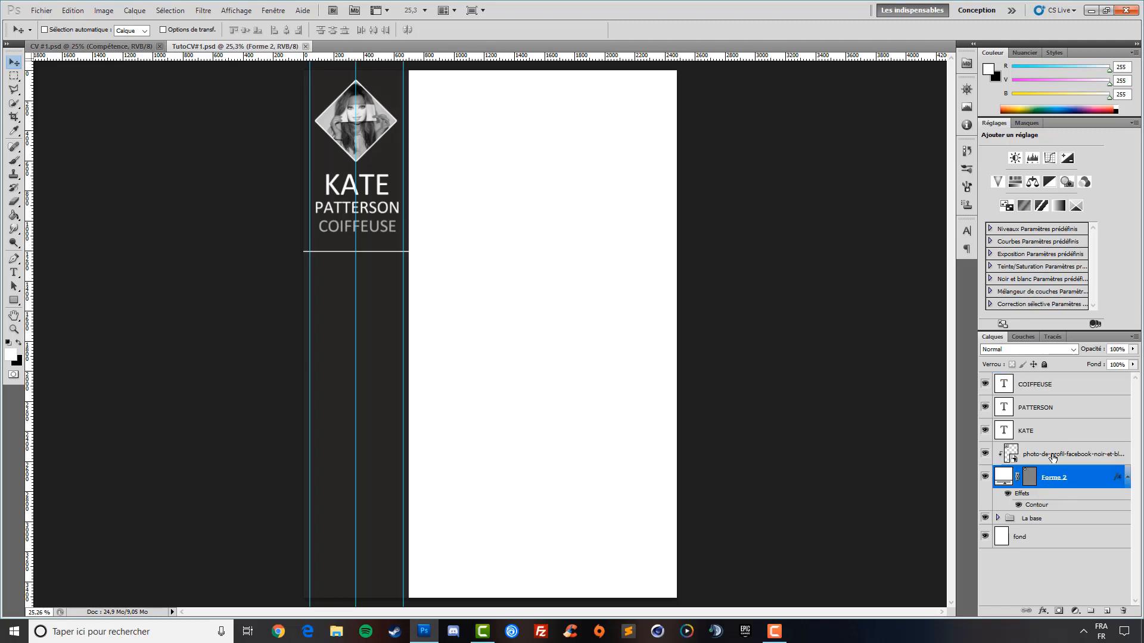
pyautogui.keyDown('shift'); pyautogui.click(1056, 391); pyautogui.keyUp('shift')
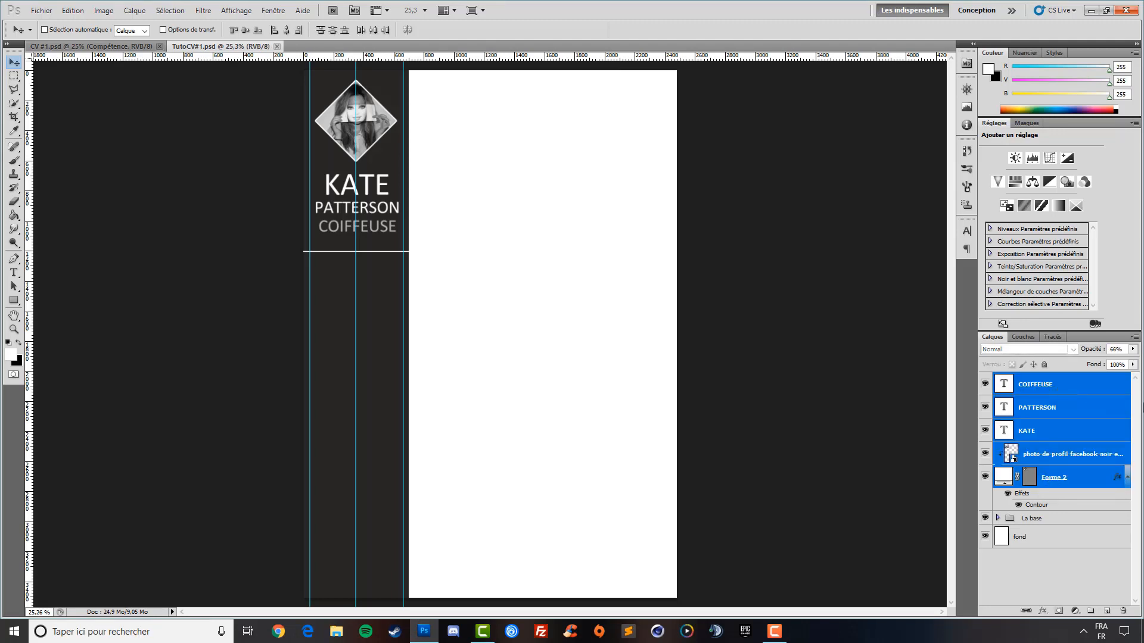
pyautogui.hotkey('ctrl', 'g')
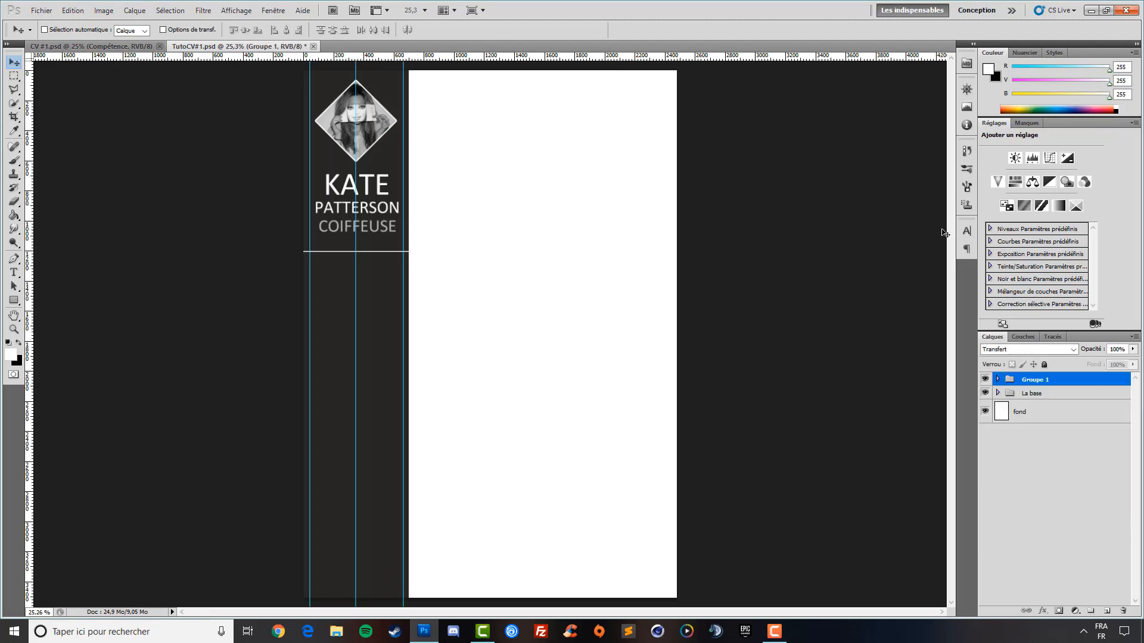
pyautogui.doubleClick(1036, 380)
pyautogui.write('Personnel1')
pyautogui.press('Return')
# Add a 17 pt PERSONNEL heading centred just below the divider under COIFFEUSE
pyautogui.click(14, 272)
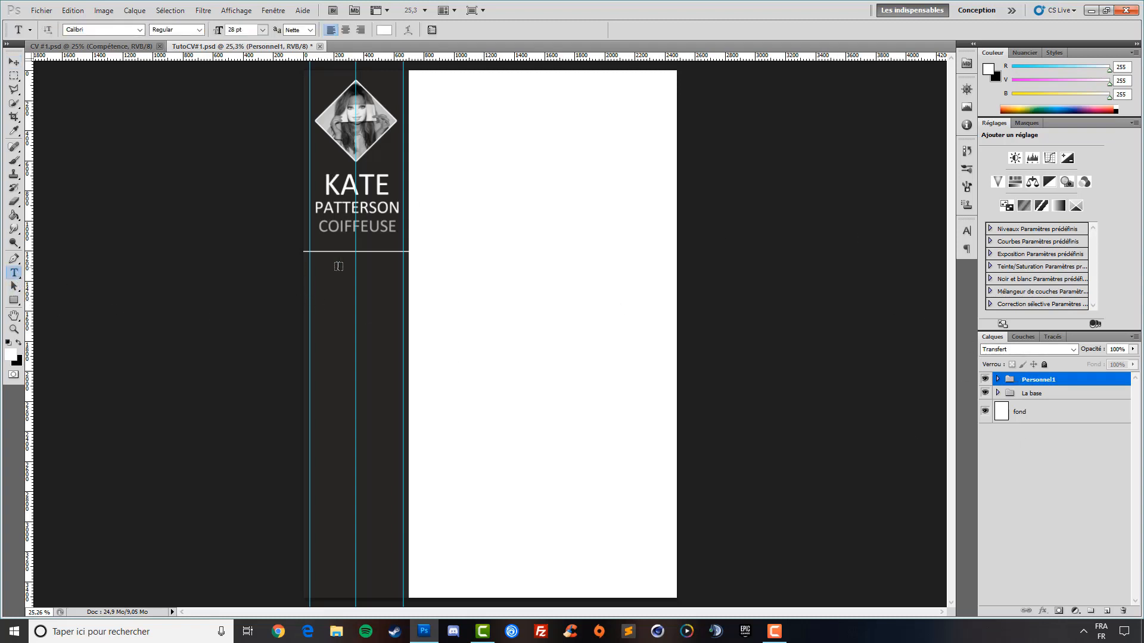
pyautogui.click(345, 283)
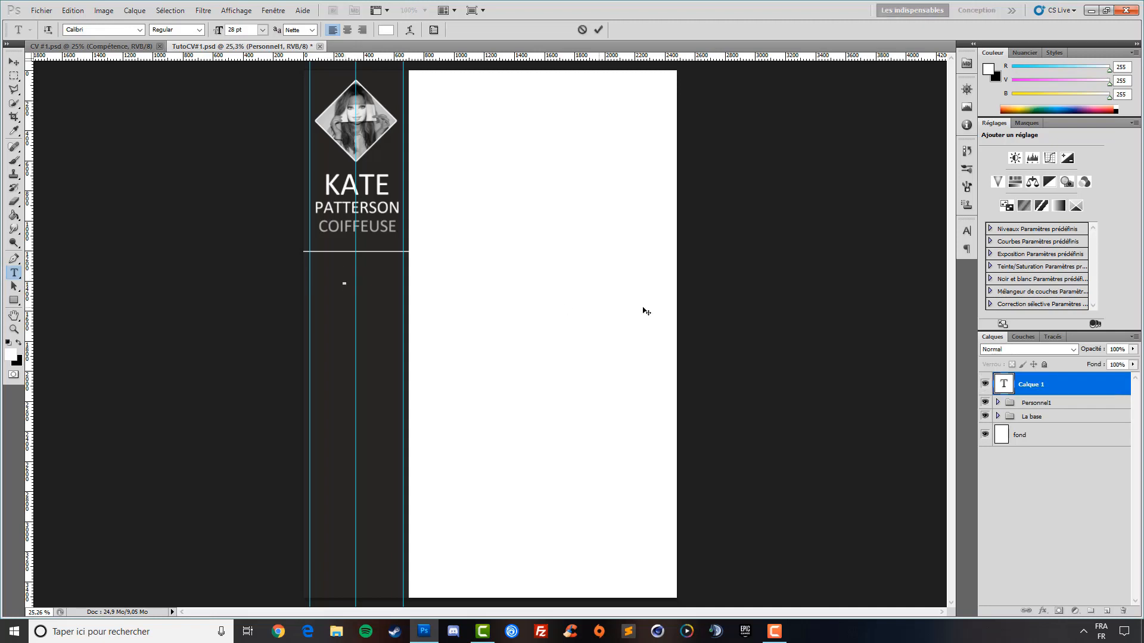
pyautogui.write('PERSONNEL')
pyautogui.moveTo(430, 280); pyautogui.dragTo(277, 286)
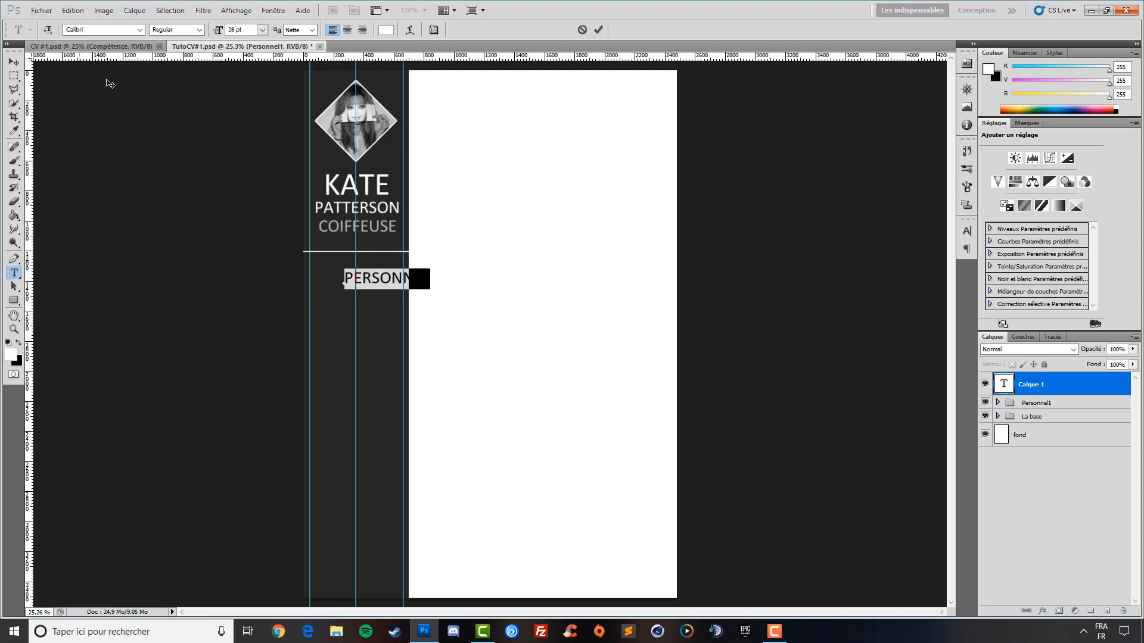
pyautogui.moveTo(216, 34); pyautogui.dragTo(212, 34)
pyautogui.click(13, 61)
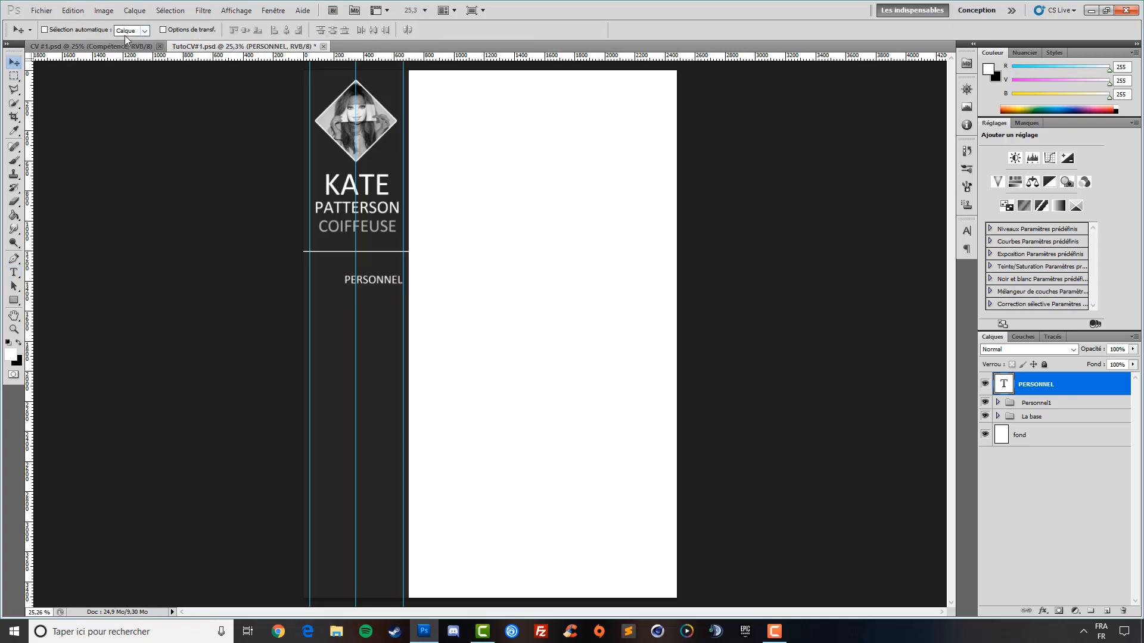
pyautogui.moveTo(375, 300); pyautogui.dragTo(361, 293)
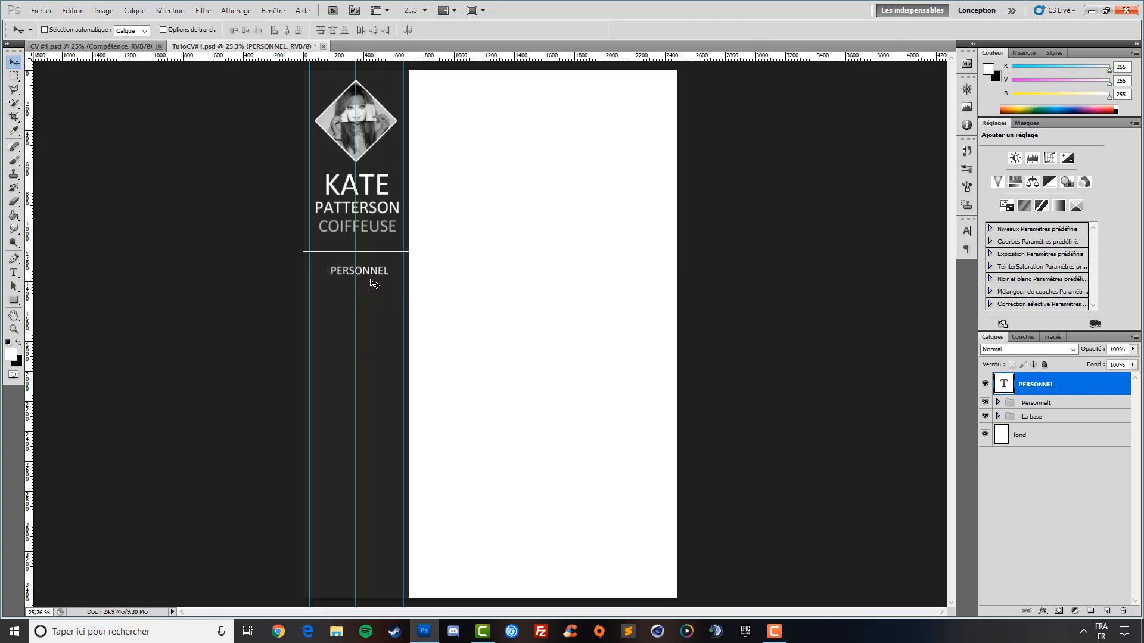
pyautogui.press('Left')
pyautogui.press('Left')
pyautogui.press('Left')
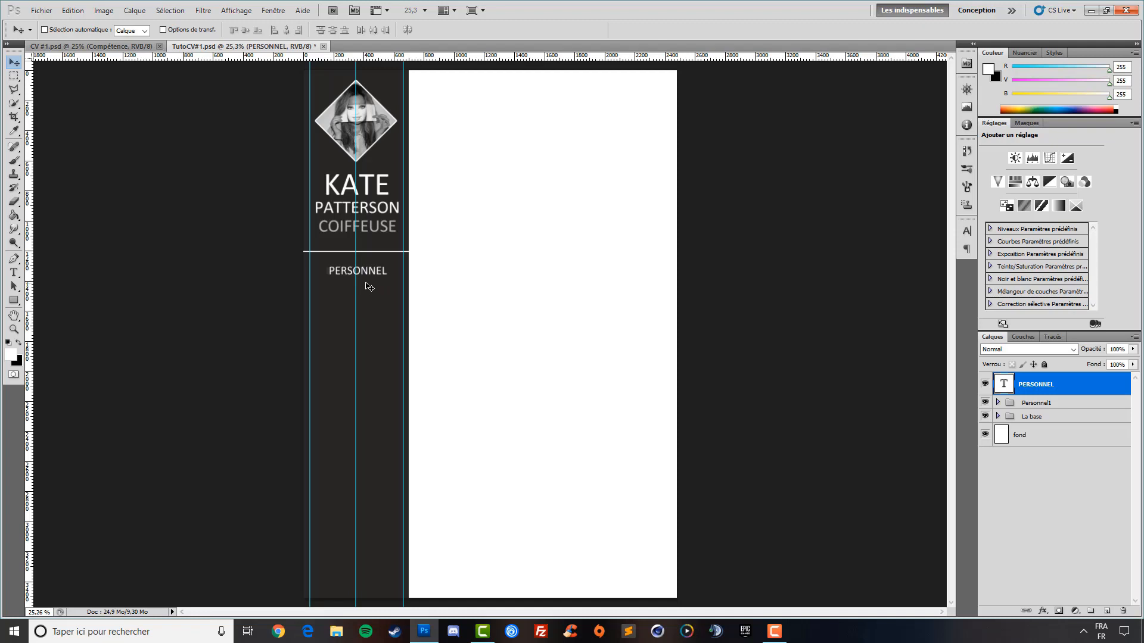
pyautogui.click(15, 300)
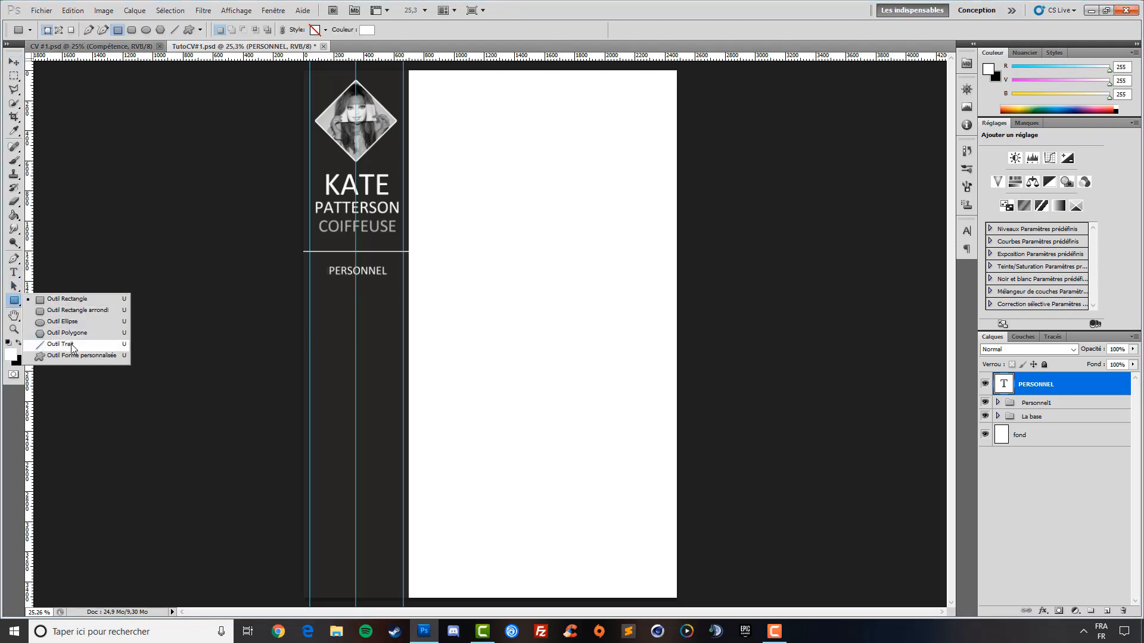
# Zoom in and draw a horizontal line beneath the PERSONNEL heading
pyautogui.click(66, 344)
pyautogui.click(14, 329)
pyautogui.click(405, 288)
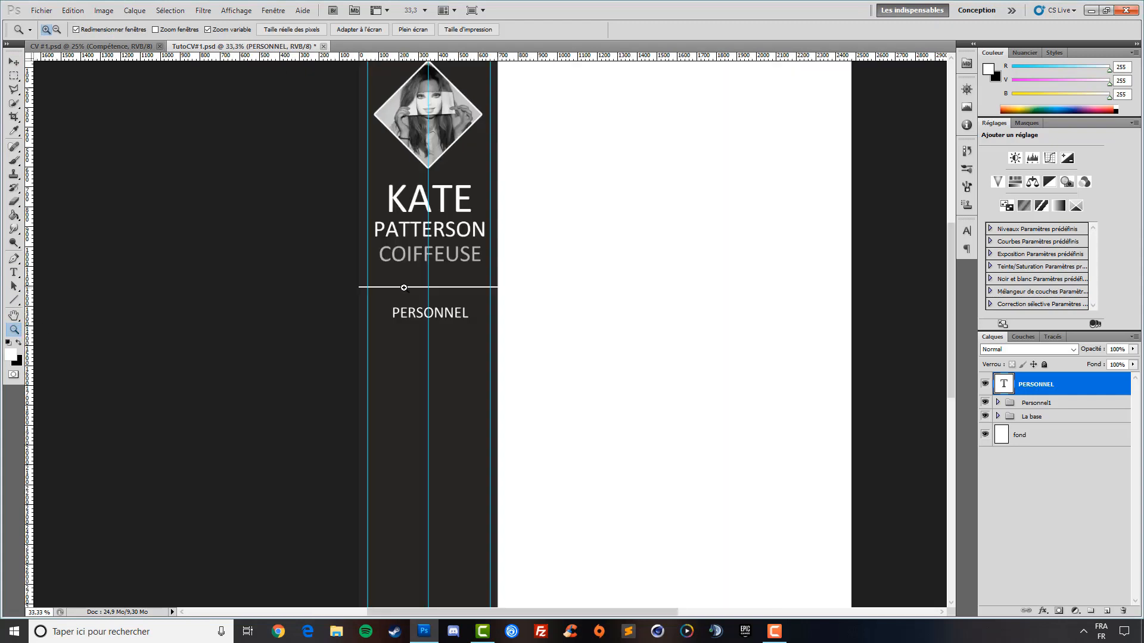
pyautogui.click(421, 365)
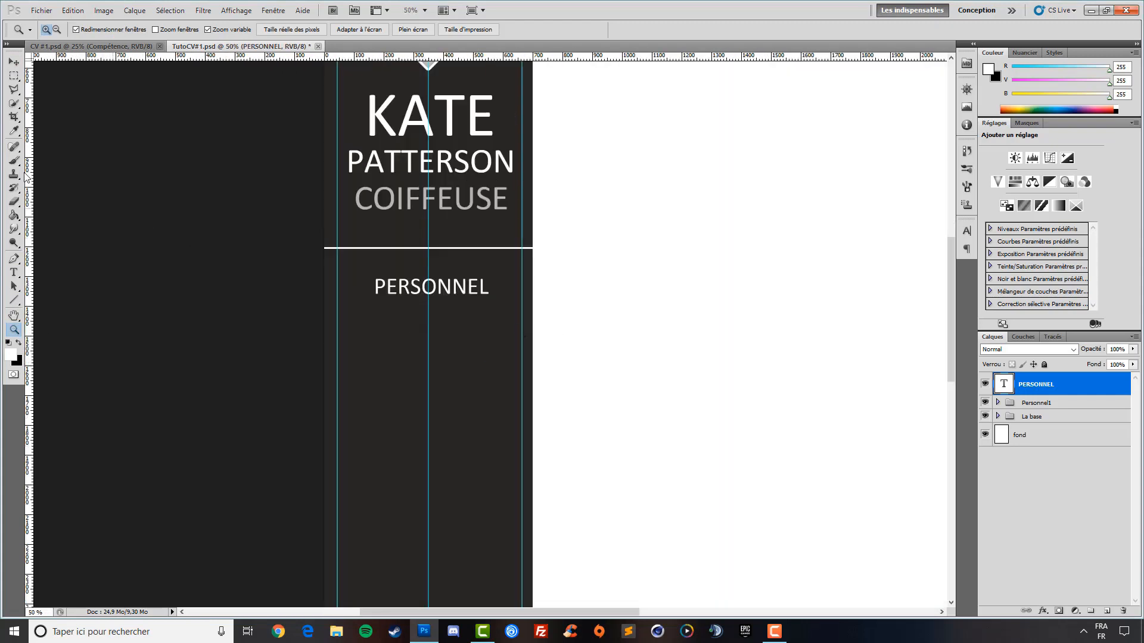
pyautogui.click(14, 301)
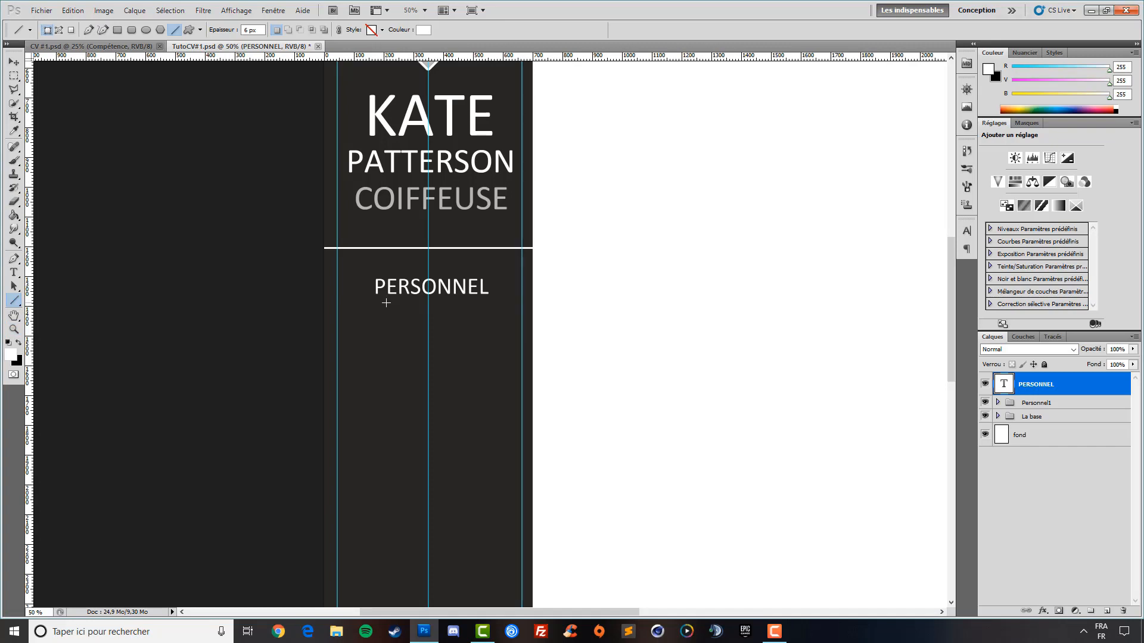
pyautogui.moveTo(392, 302); pyautogui.dragTo(464, 303)
pyautogui.moveTo(469, 303); pyautogui.dragTo(469, 303)
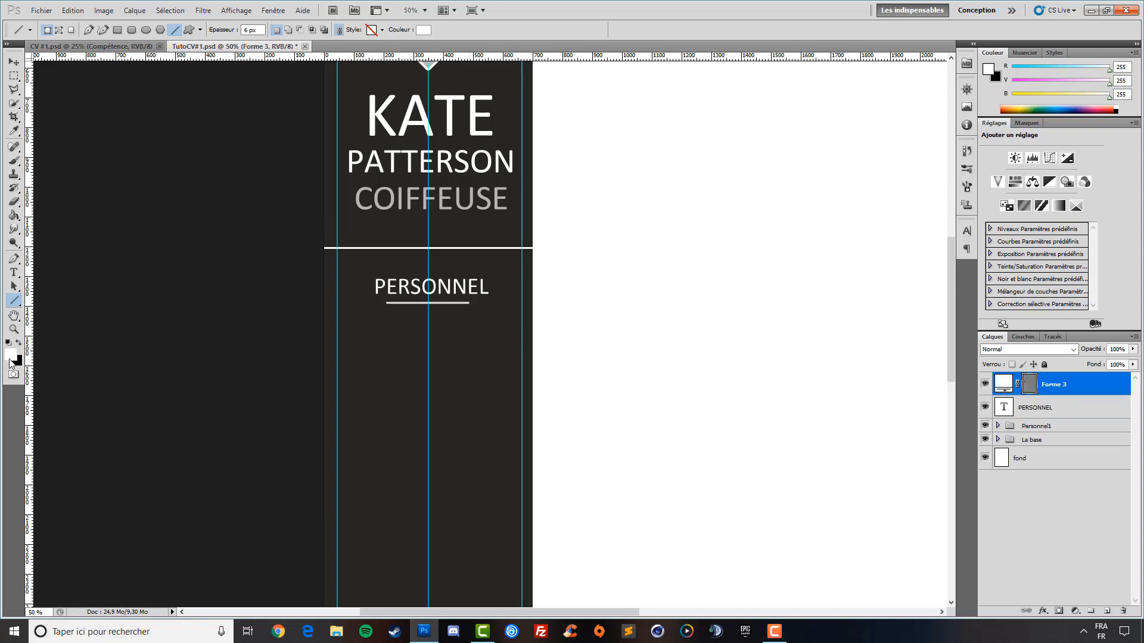
# At 33.3% zoom, move and nudge the underline into place under PERSONNEL
pyautogui.click(14, 329)
pyautogui.rightClick(390, 272)
pyautogui.click(427, 337)
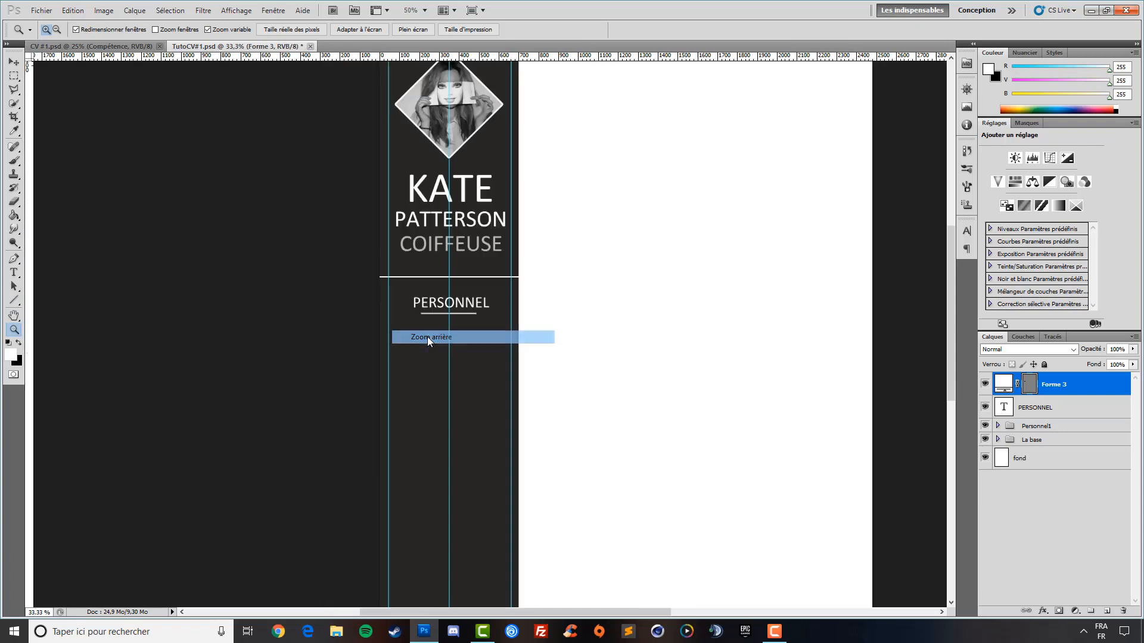
pyautogui.click(14, 61)
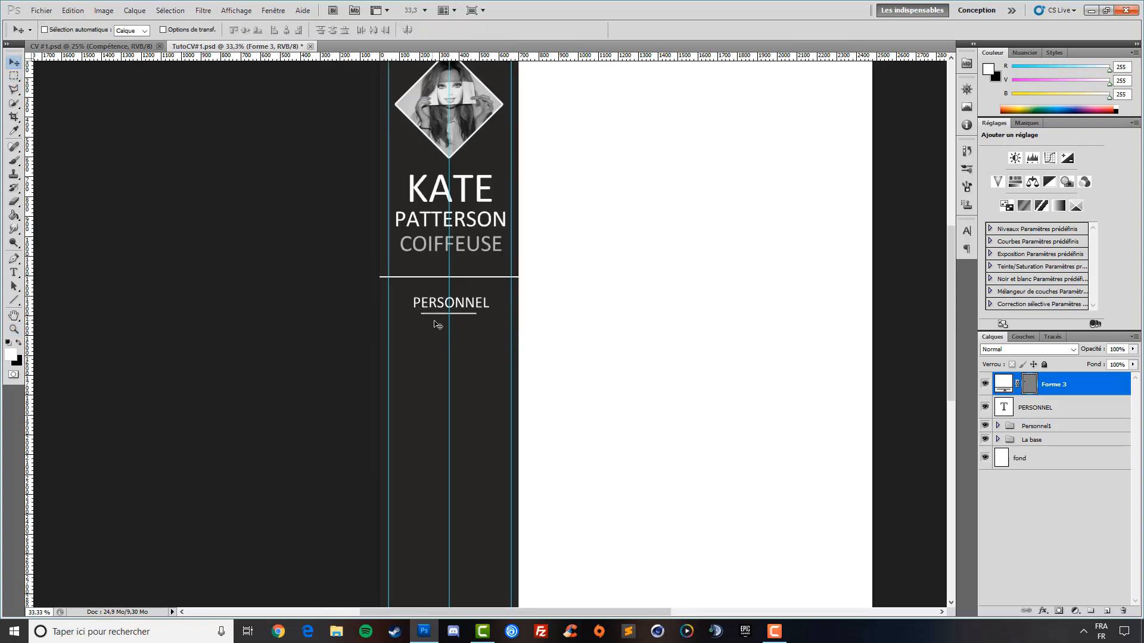
pyautogui.moveTo(455, 335); pyautogui.dragTo(457, 337)
pyautogui.press('Up')
pyautogui.press('Up')
pyautogui.press('Up')
pyautogui.press('Down')
pyautogui.press('Down')
pyautogui.press('Up')
# Zoom out to 25%, then zoom back in on the sidebar
pyautogui.click(13, 329)
pyautogui.rightClick(433, 315)
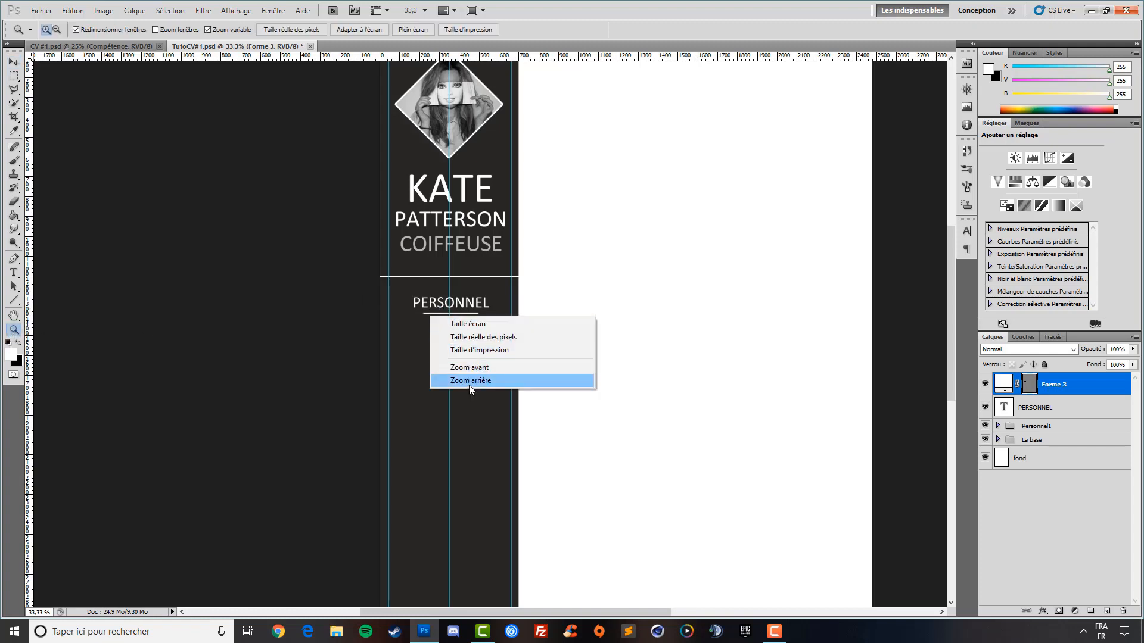
pyautogui.click(469, 384)
pyautogui.rightClick(462, 304)
pyautogui.click(542, 33)
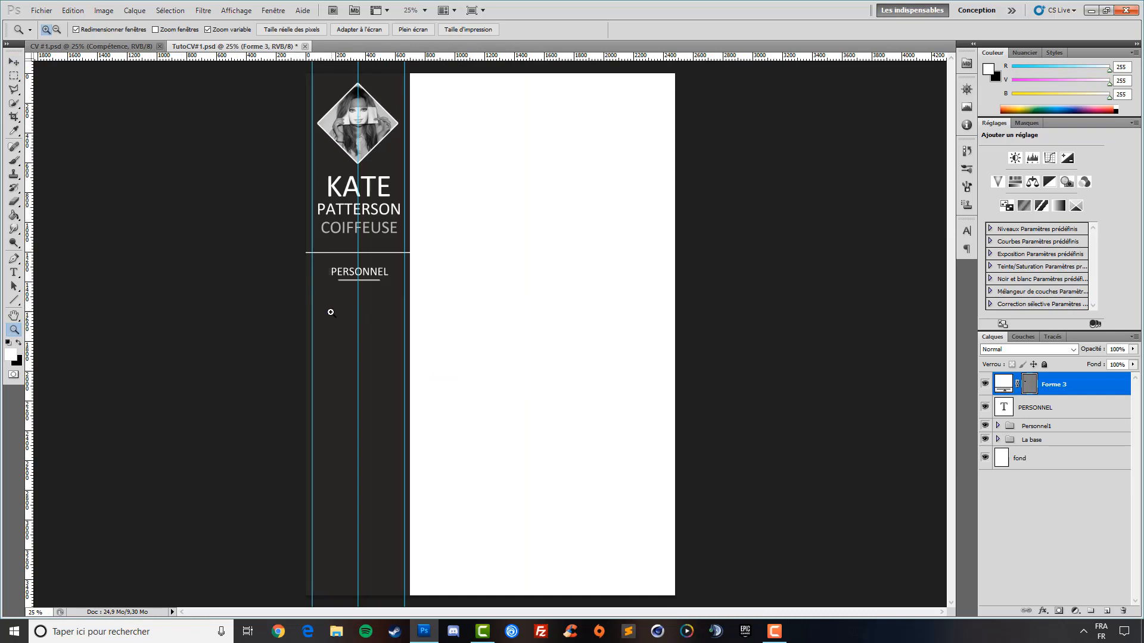
pyautogui.click(354, 292)
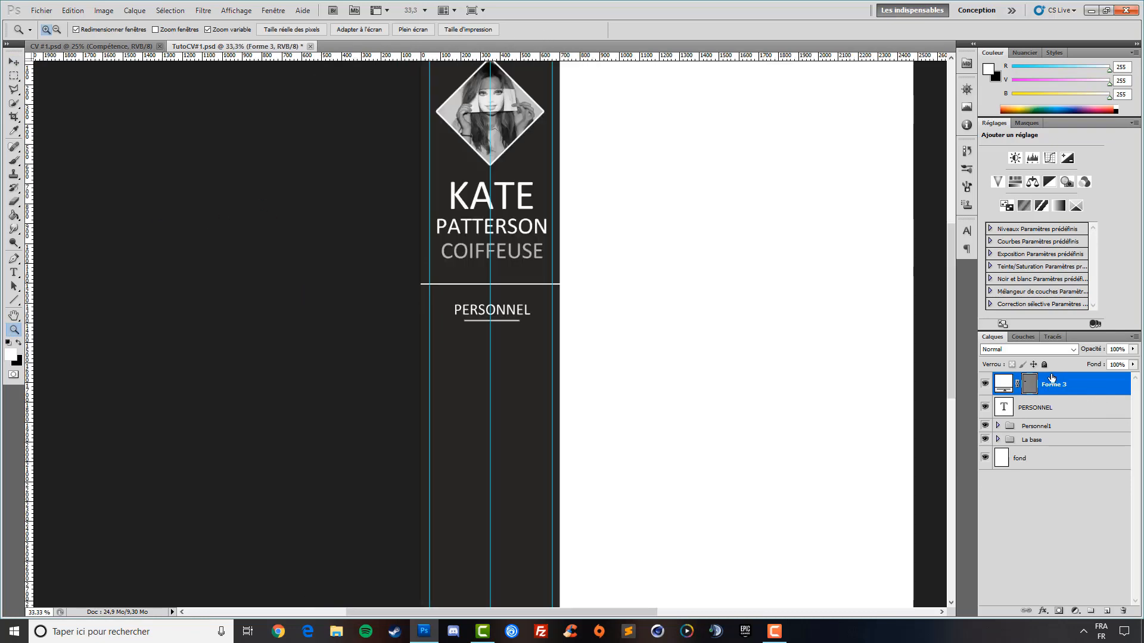
# Delete the old underline and draw a 5 px line under PERSONNEL, nudging it up a pixel
pyautogui.press('Delete')
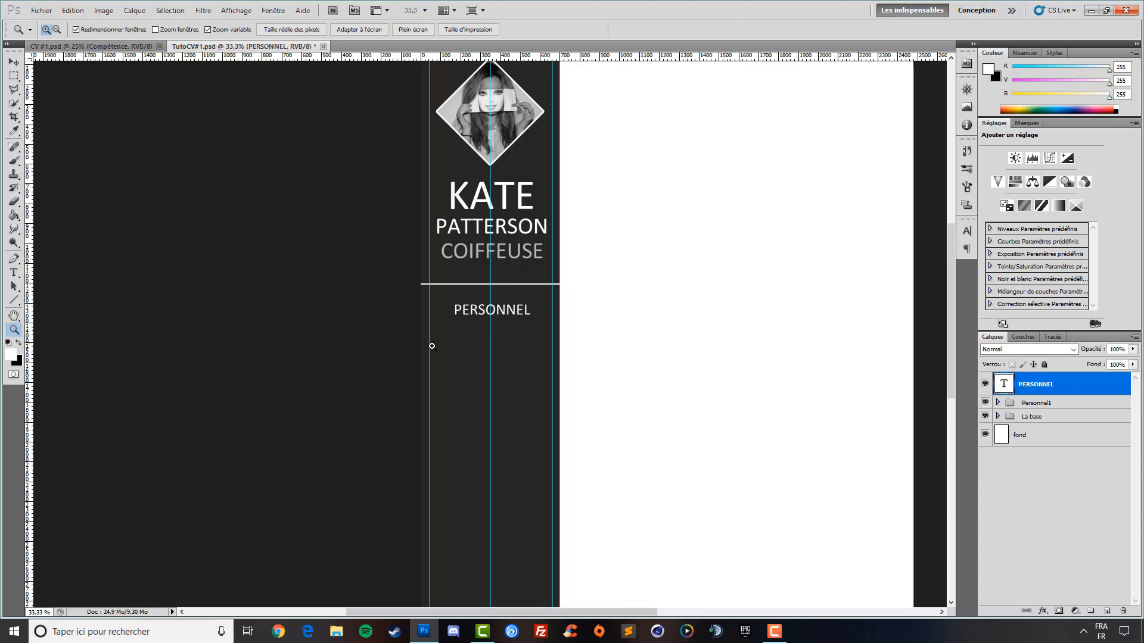
pyautogui.click(21, 300)
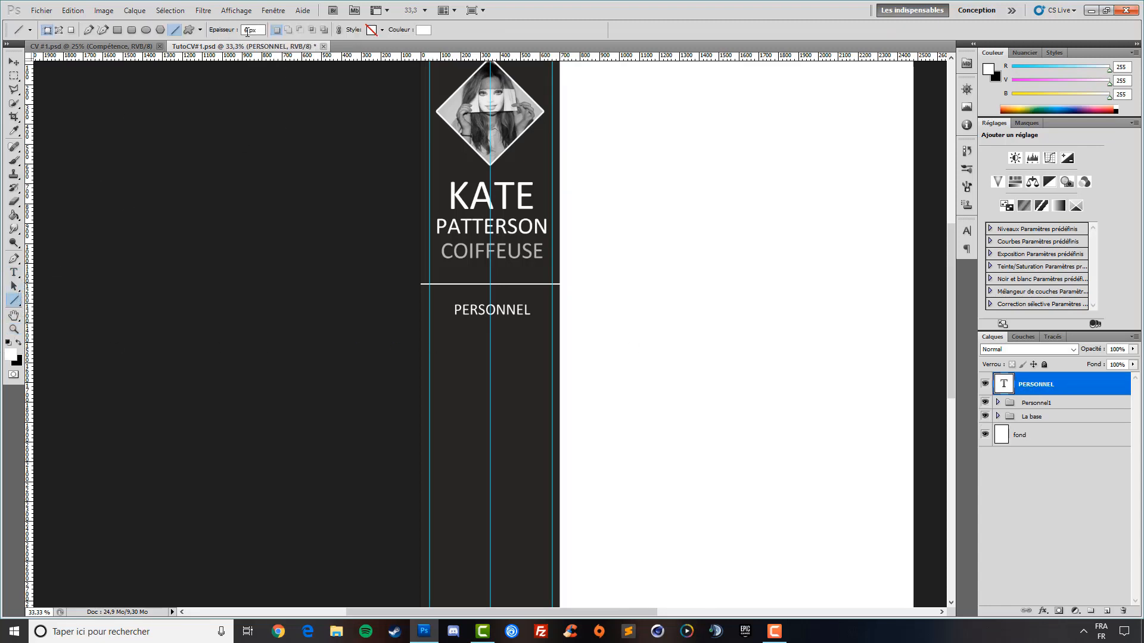
pyautogui.moveTo(248, 30); pyautogui.dragTo(233, 33)
pyautogui.moveTo(464, 322); pyautogui.dragTo(521, 327)
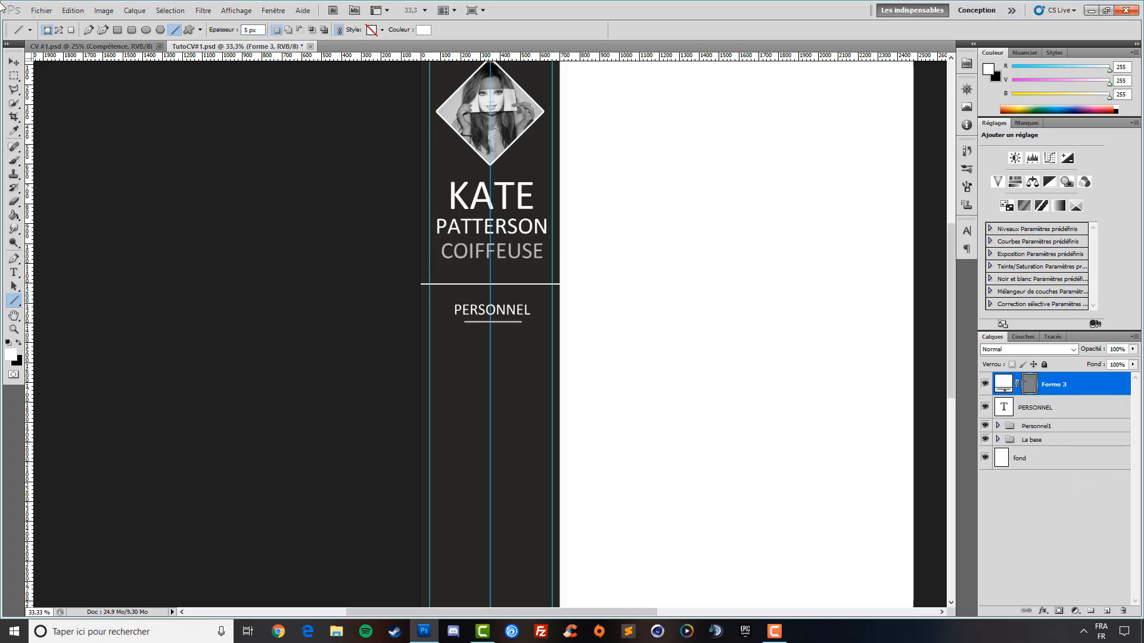
pyautogui.press('v')
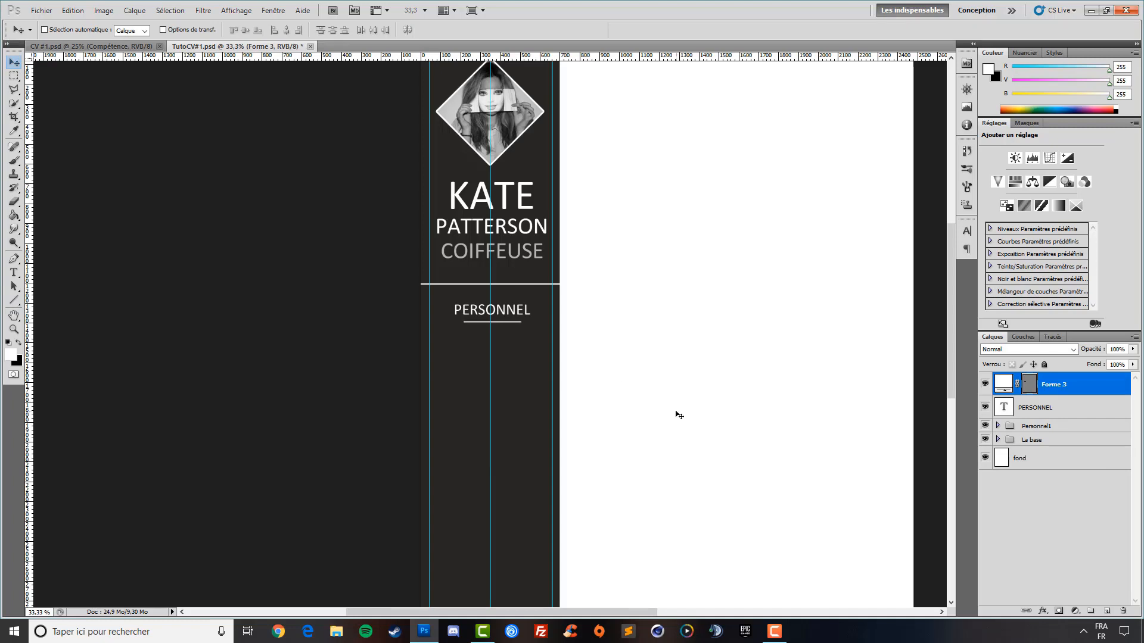
pyautogui.press('Up')
# Zoom out to view the whole page
pyautogui.click(14, 316)
pyautogui.rightClick(378, 283)
pyautogui.rightClick(473, 233)
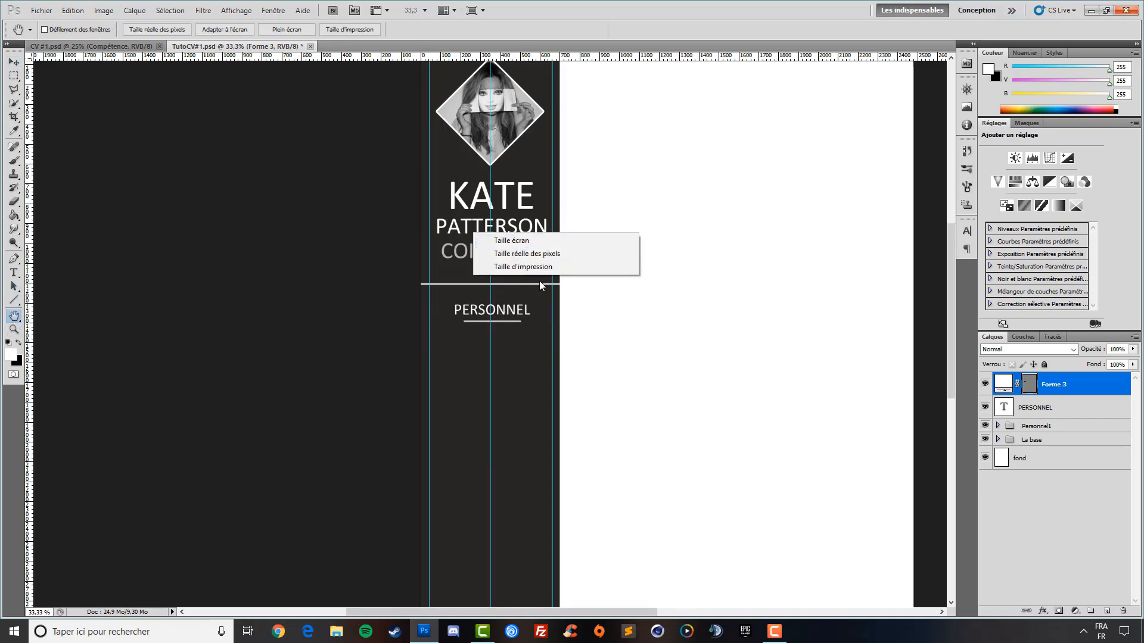
pyautogui.rightClick(504, 322)
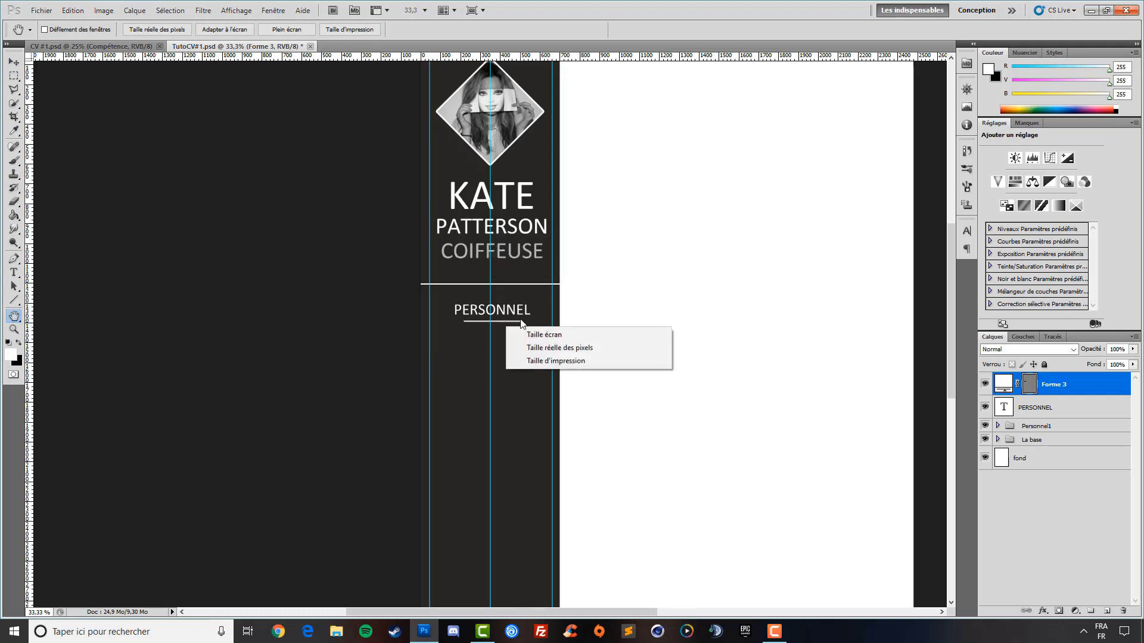
pyautogui.click(14, 329)
pyautogui.rightClick(513, 265)
pyautogui.click(526, 266)
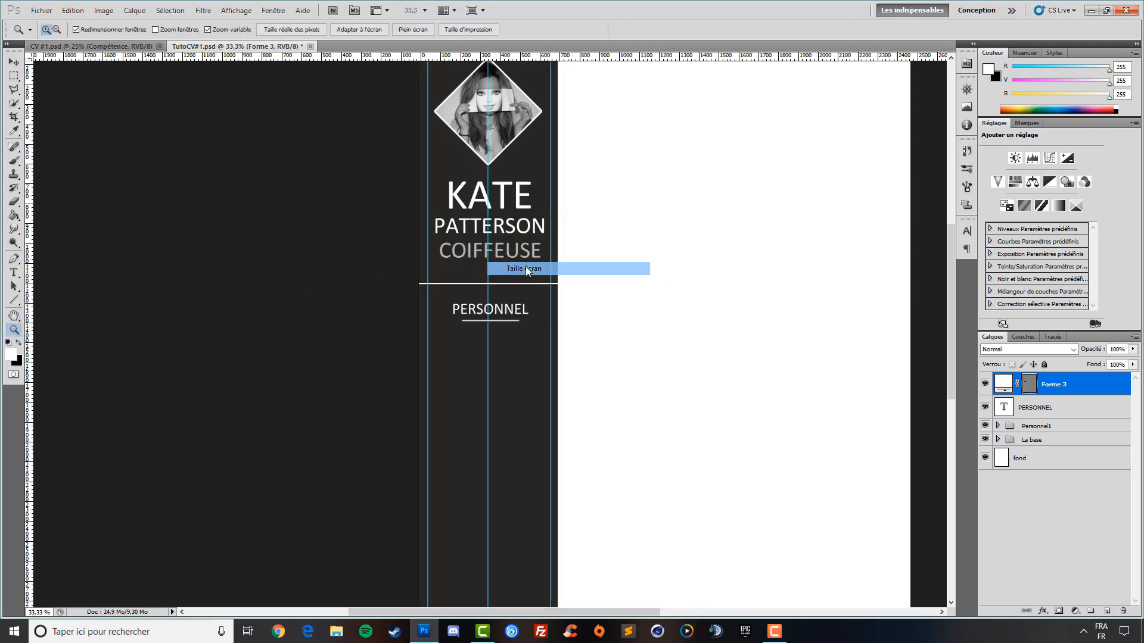
# Add a 13 pt 'Date de naissance' label positioned just under the PERSONNEL underline
pyautogui.click(14, 273)
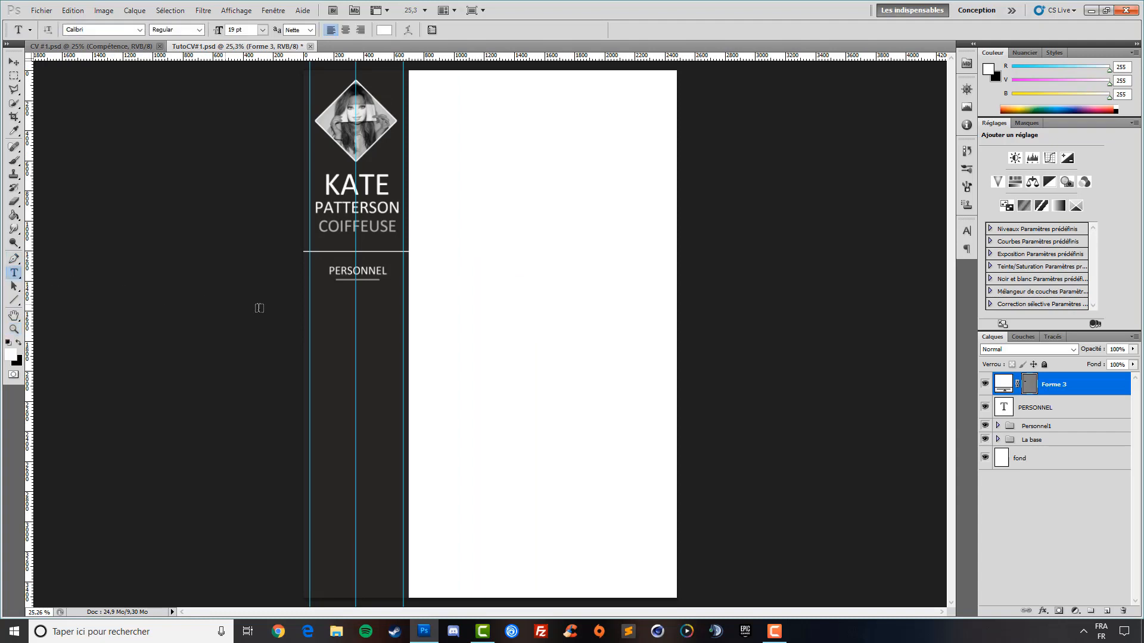
pyautogui.click(342, 309)
pyautogui.write('Date de')
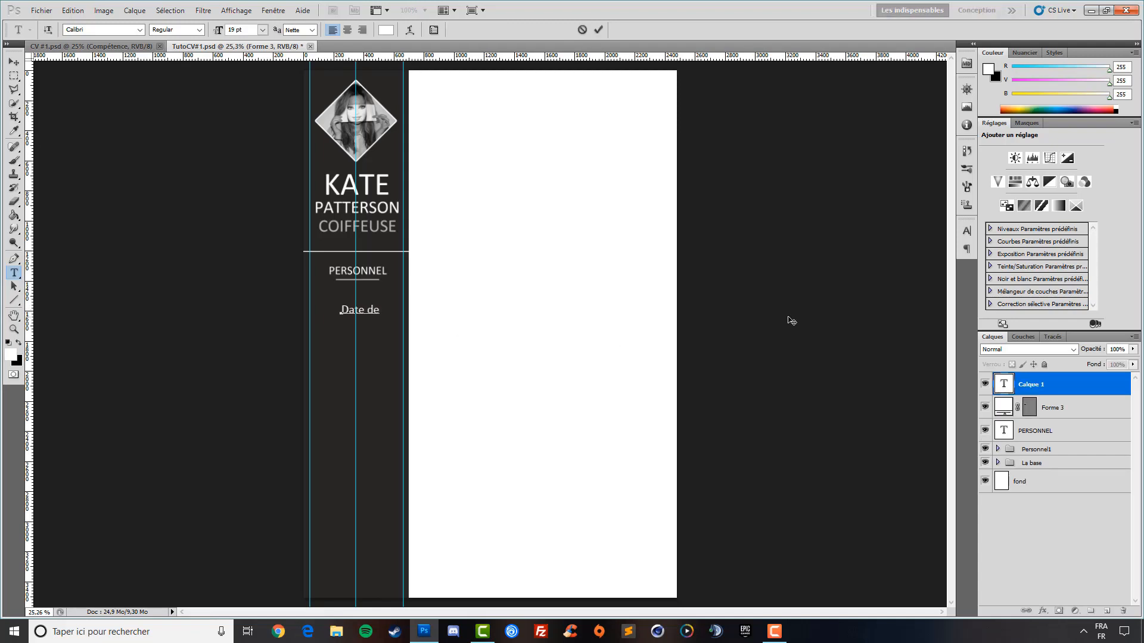
pyautogui.write(' naissa')
pyautogui.moveTo(427, 309); pyautogui.dragTo(201, 307)
pyautogui.moveTo(217, 33); pyautogui.dragTo(215, 35)
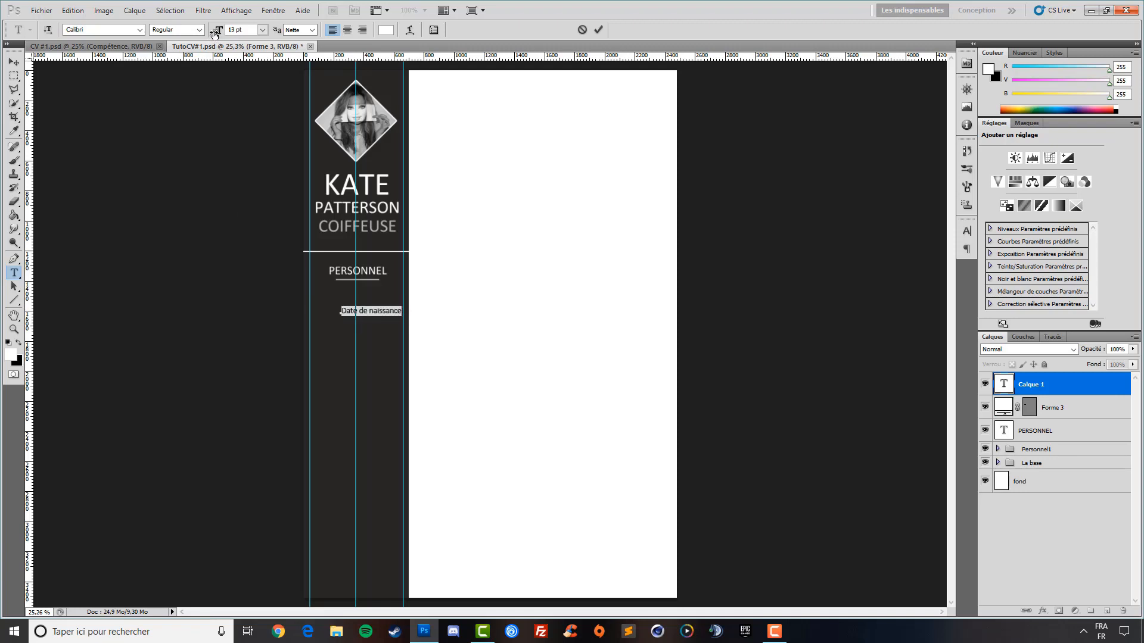
pyautogui.click(14, 62)
pyautogui.moveTo(375, 335); pyautogui.dragTo(372, 320)
pyautogui.press('Up')
pyautogui.press('Up')
pyautogui.press('Up')
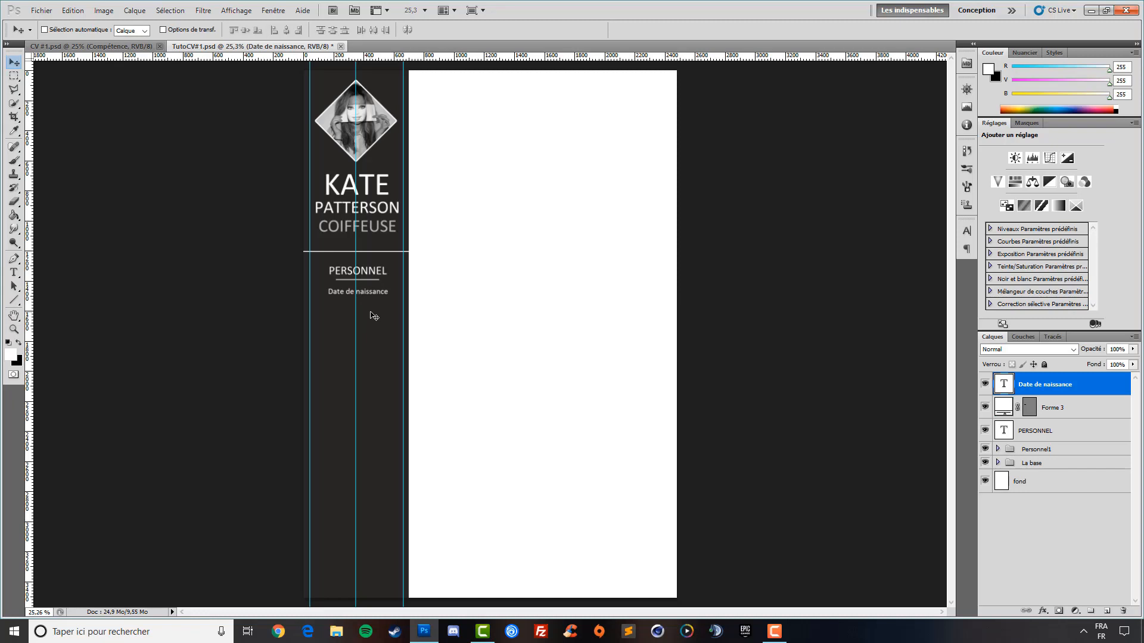
pyautogui.press('Up')
pyautogui.press('Up')
# Type '16 avril 1991' on a new line below the label, correcting the month's typo
pyautogui.click(16, 273)
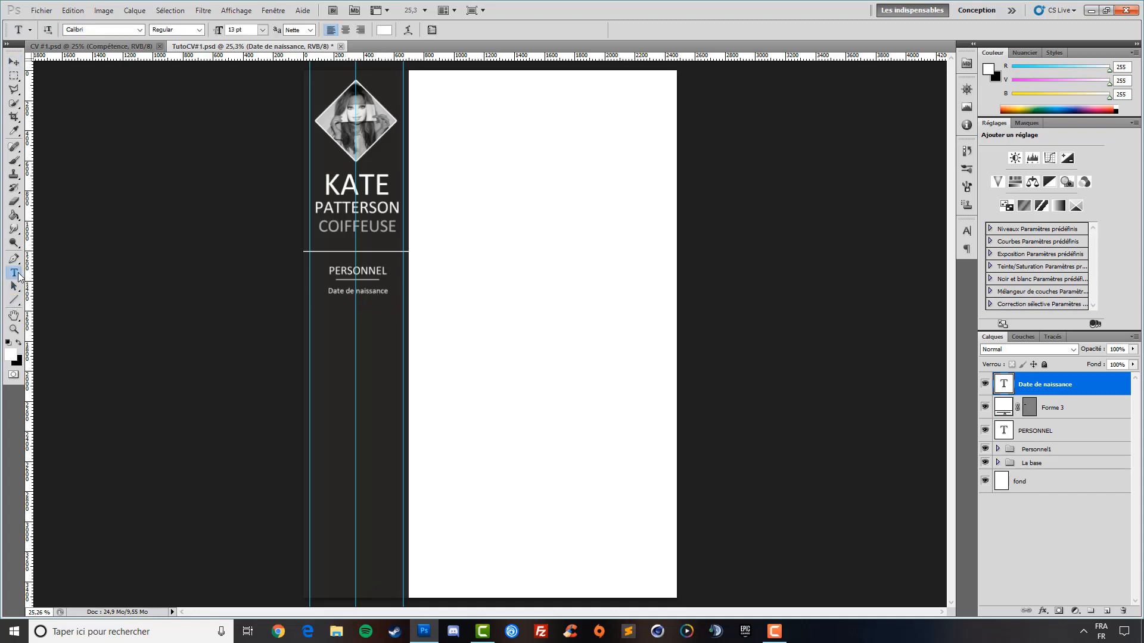
pyautogui.click(354, 306)
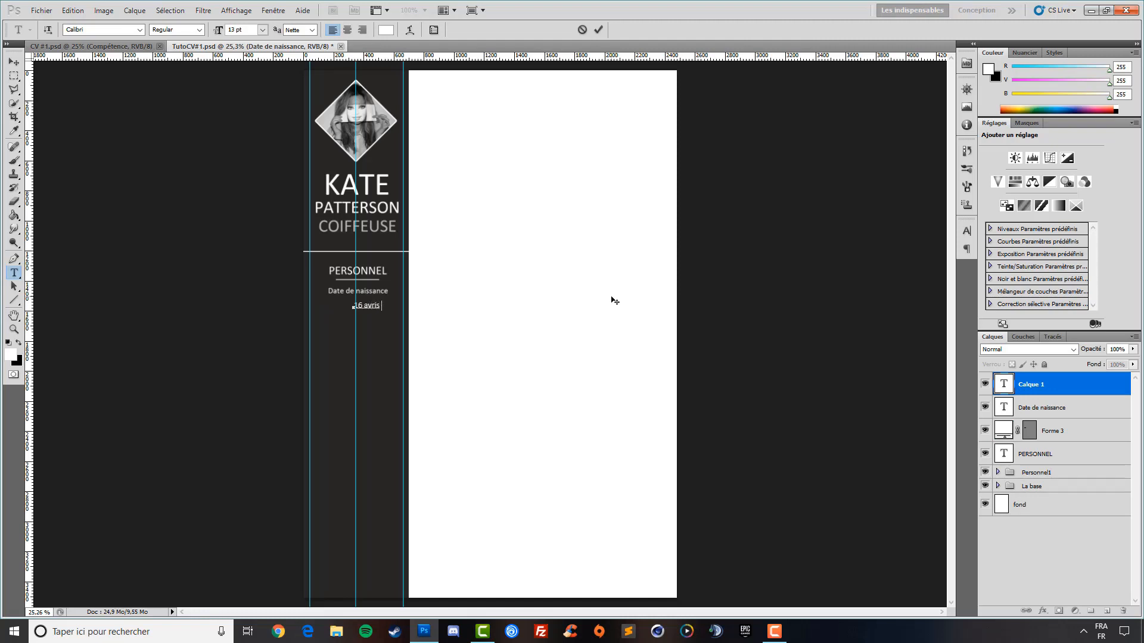
pyautogui.click(380, 306)
pyautogui.press('BackSpace')
pyautogui.write('l')
pyautogui.click(13, 64)
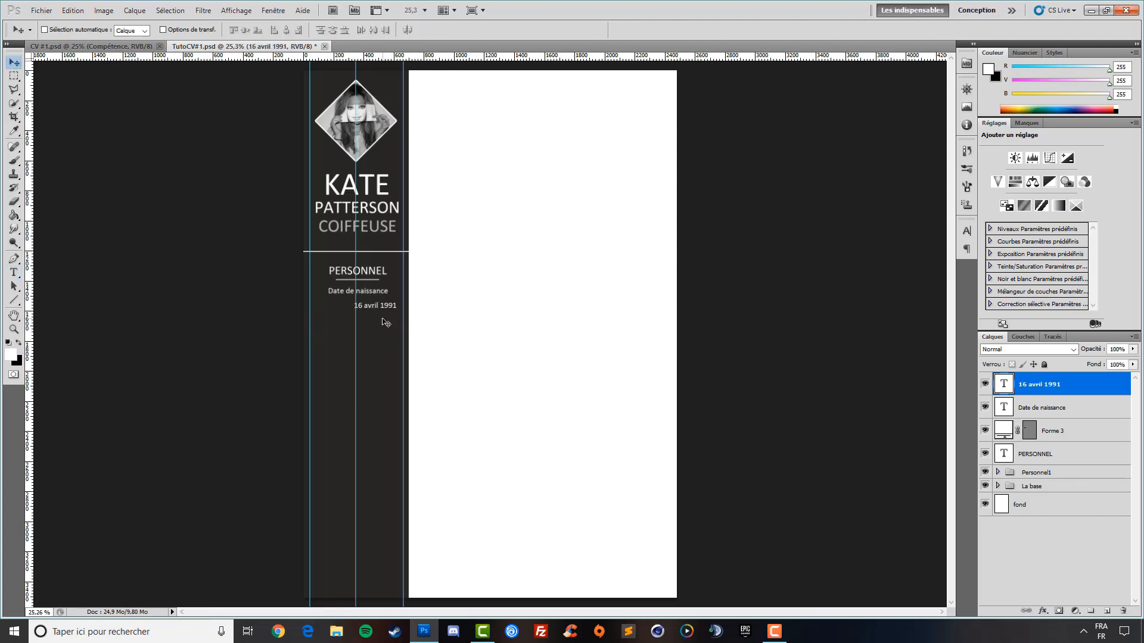
# Centre '16 avril 1991' under its label and lower its opacity to 66%
pyautogui.moveTo(384, 322); pyautogui.dragTo(368, 315)
pyautogui.press('Down')
pyautogui.click(14, 273)
pyautogui.click(362, 301)
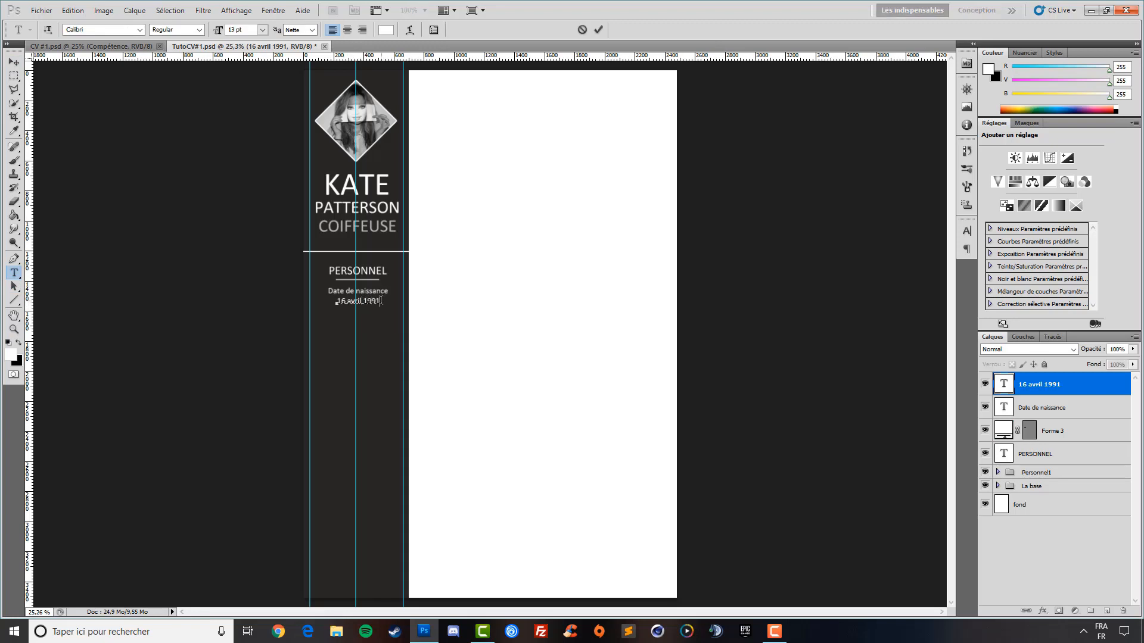
pyautogui.moveTo(381, 301); pyautogui.dragTo(334, 301)
pyautogui.click(1092, 350)
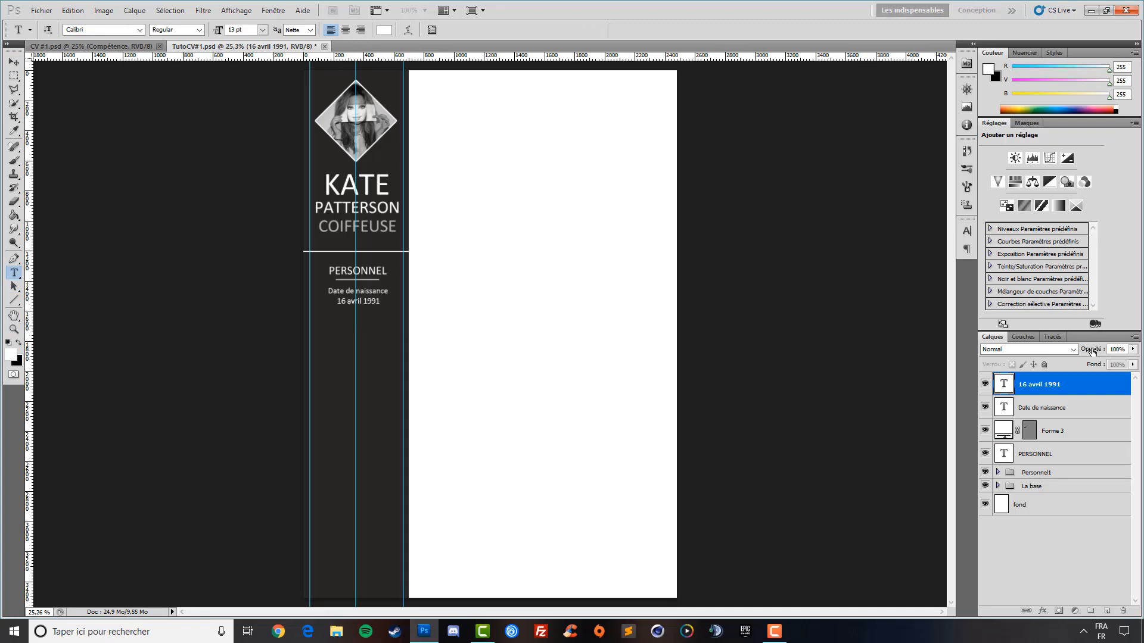
pyautogui.moveTo(1092, 352); pyautogui.dragTo(1079, 348)
pyautogui.click(13, 62)
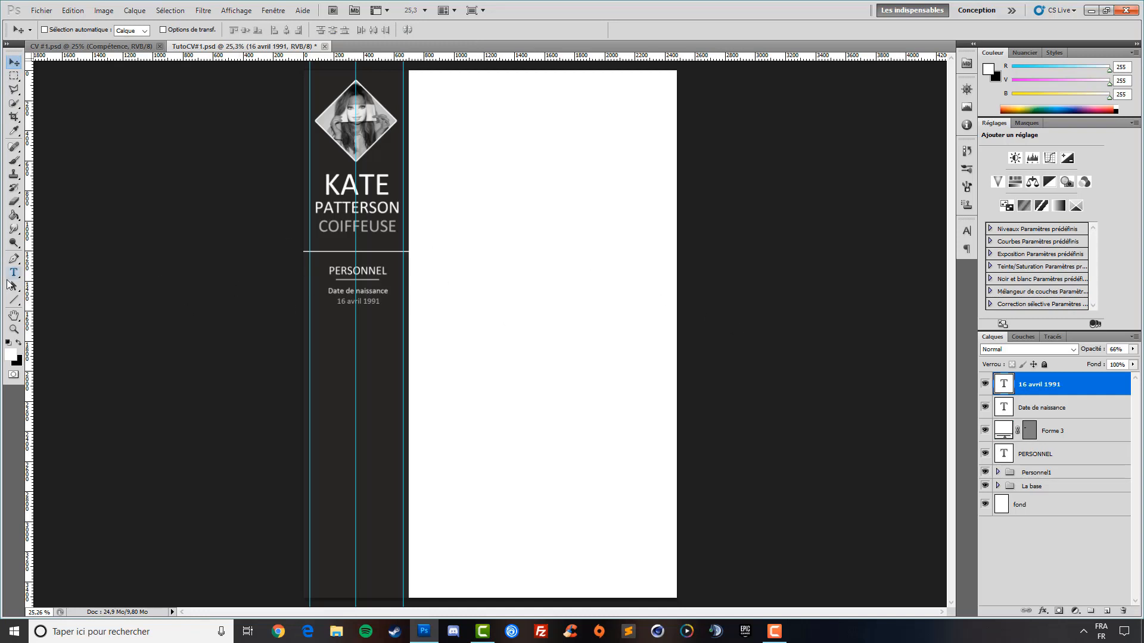
pyautogui.click(14, 273)
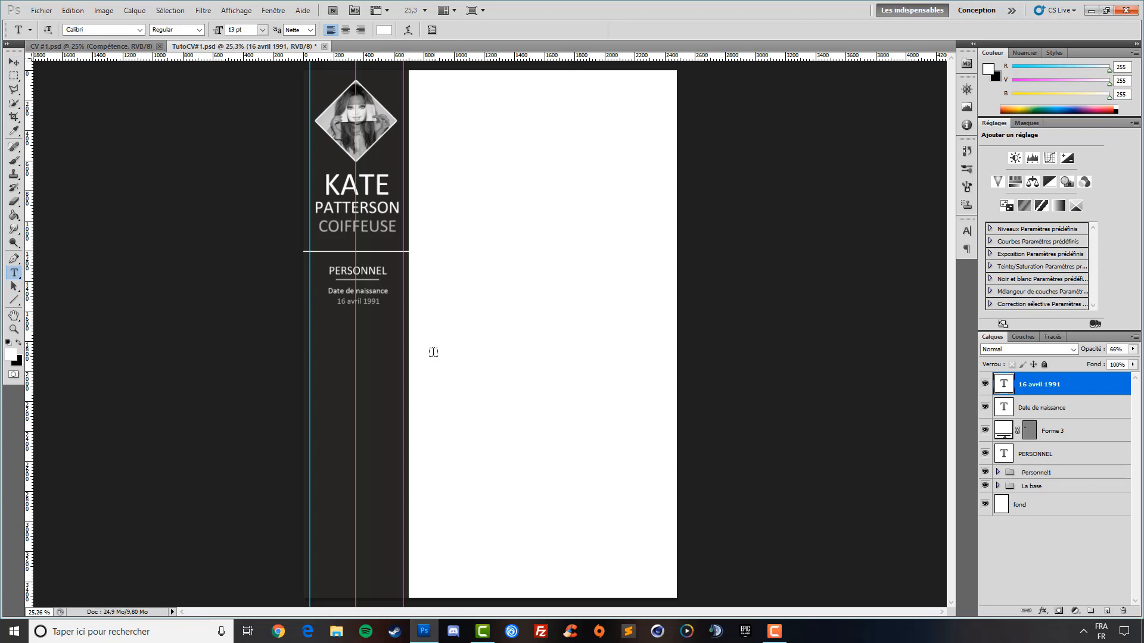
# Add a 17 pt 'Nationalité' heading centred beneath the birth date
pyautogui.click(359, 334)
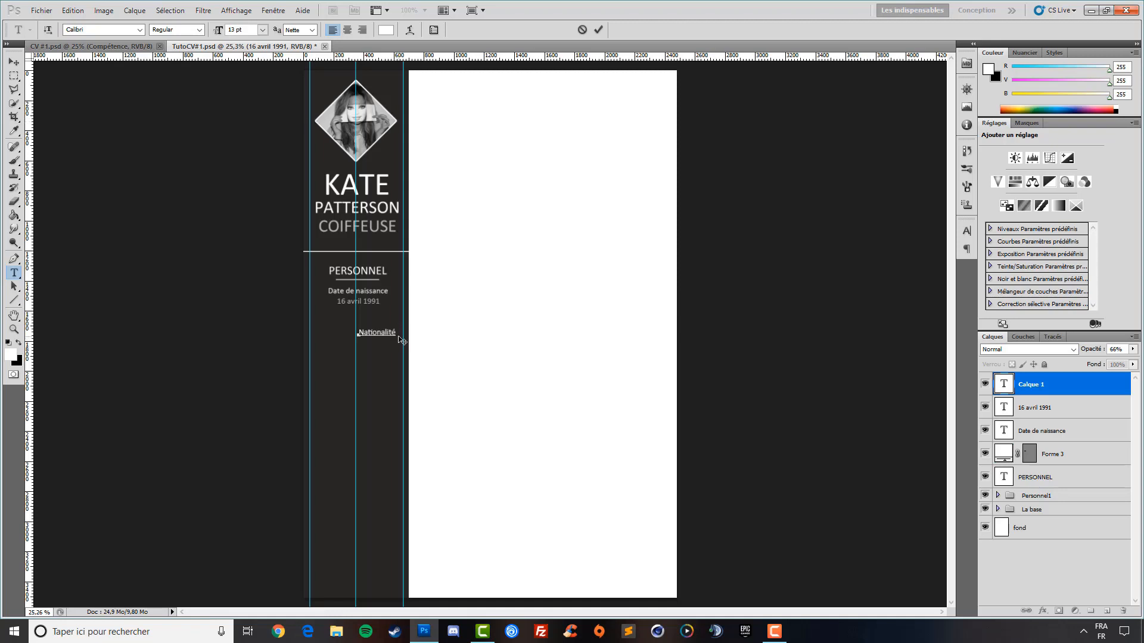
pyautogui.moveTo(401, 340); pyautogui.dragTo(357, 334)
pyautogui.moveTo(217, 31); pyautogui.dragTo(219, 31)
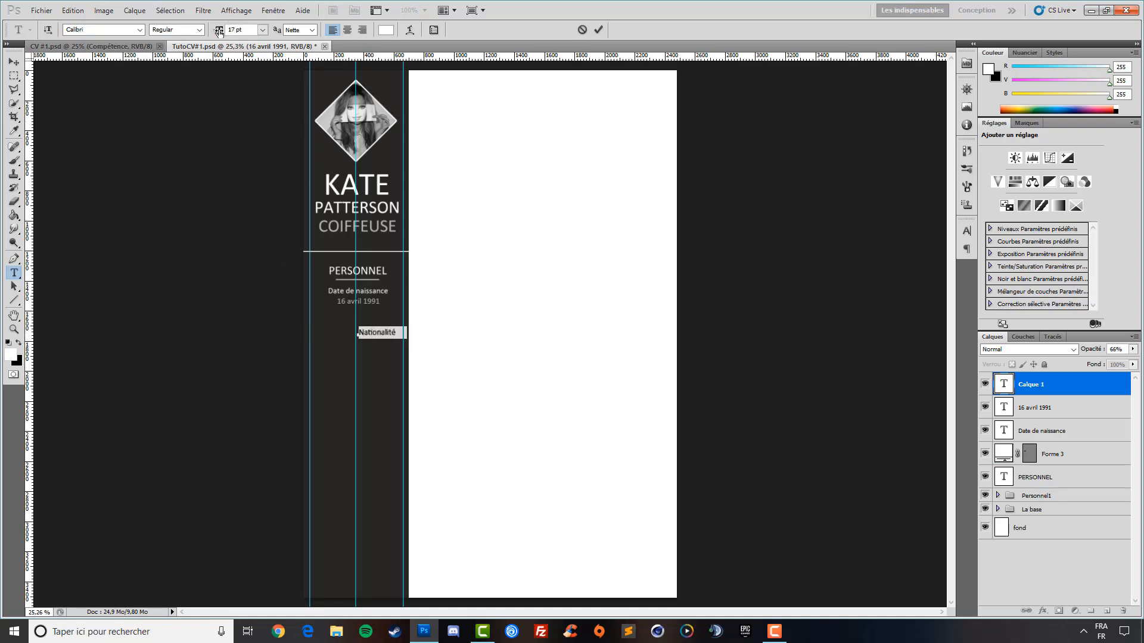
pyautogui.click(13, 62)
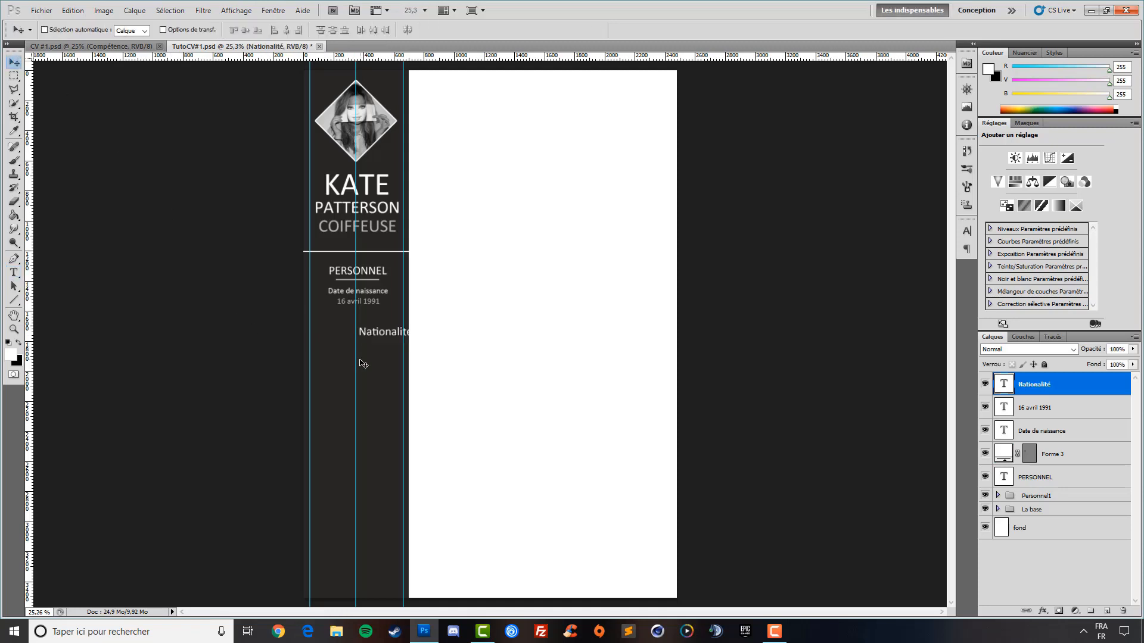
pyautogui.moveTo(378, 360); pyautogui.dragTo(352, 349)
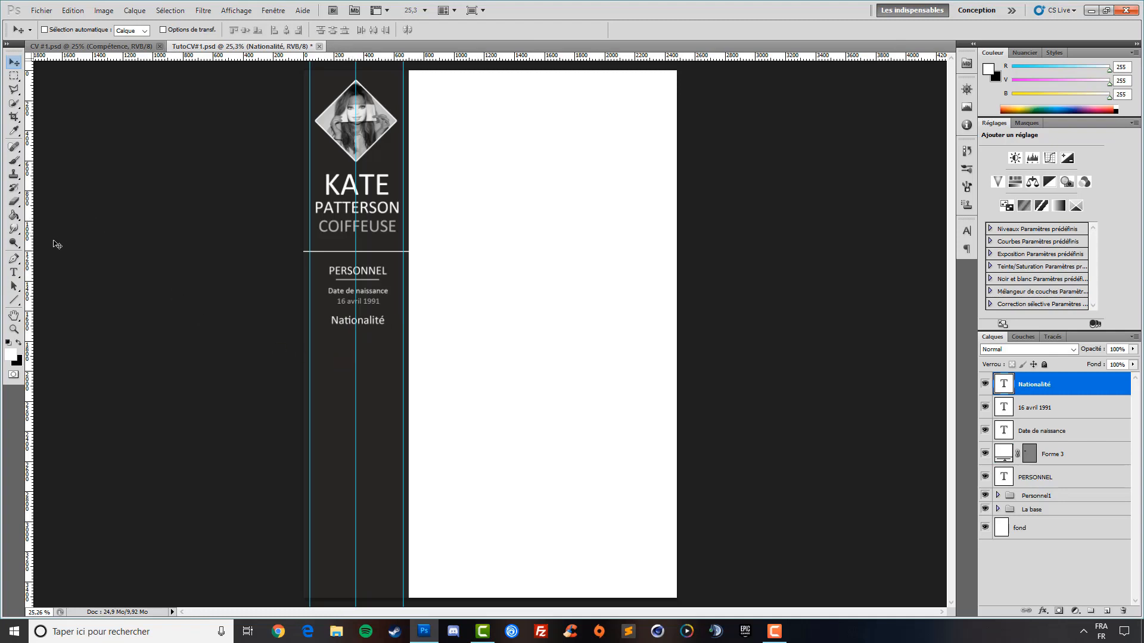
# Draw a trial underline beneath Nationalité, then delete it
pyautogui.click(15, 301)
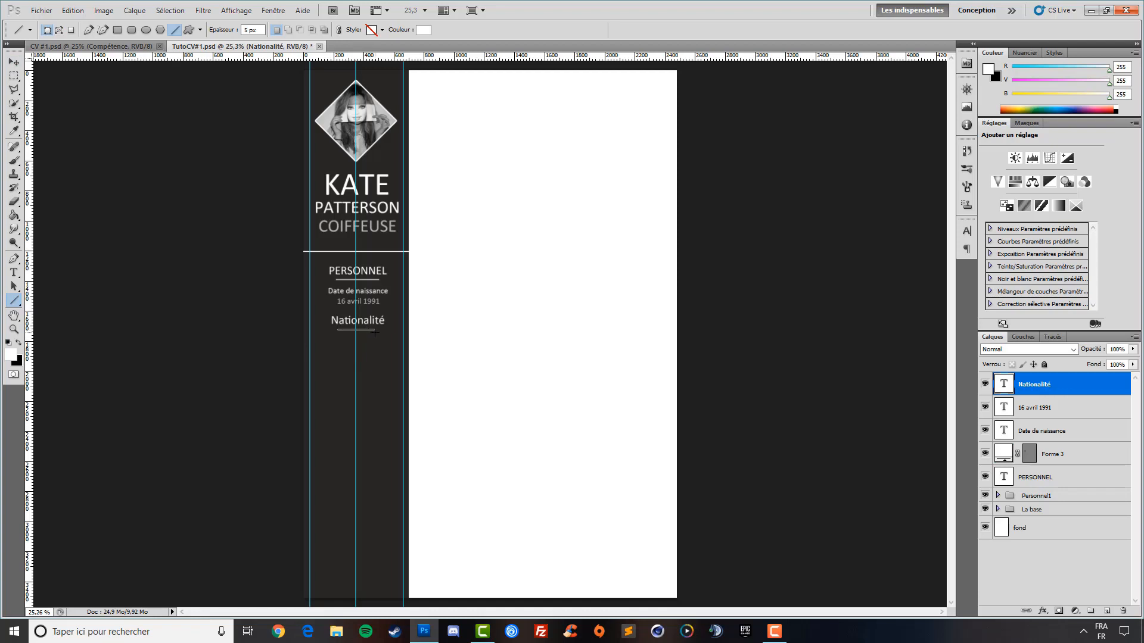
pyautogui.moveTo(376, 332); pyautogui.dragTo(377, 333)
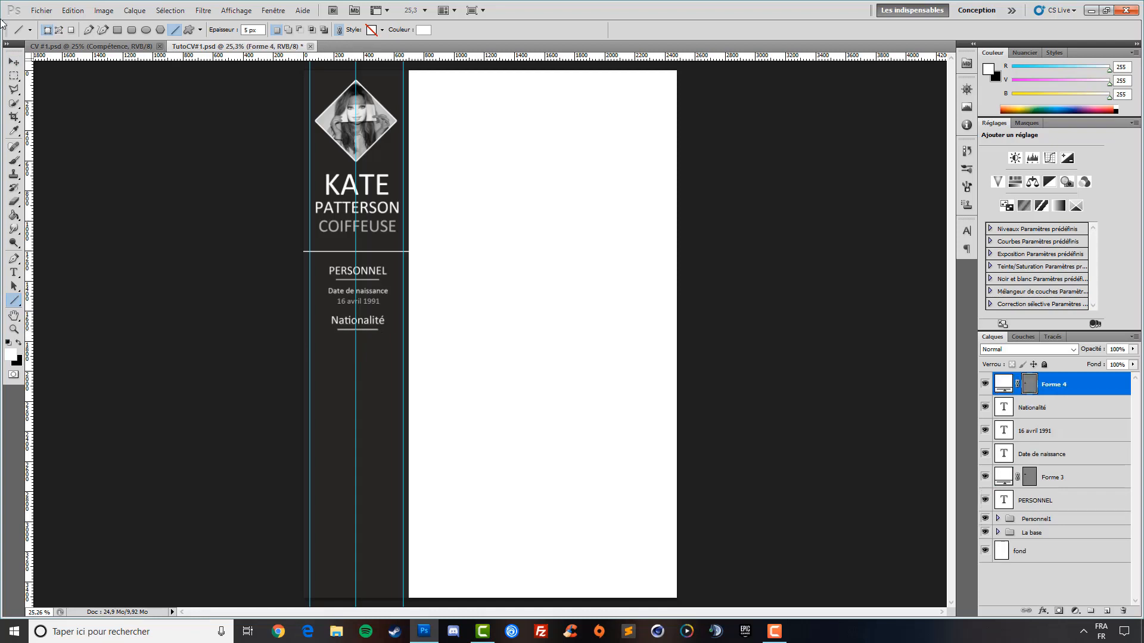
pyautogui.click(15, 62)
pyautogui.press('Up')
pyautogui.press('Up')
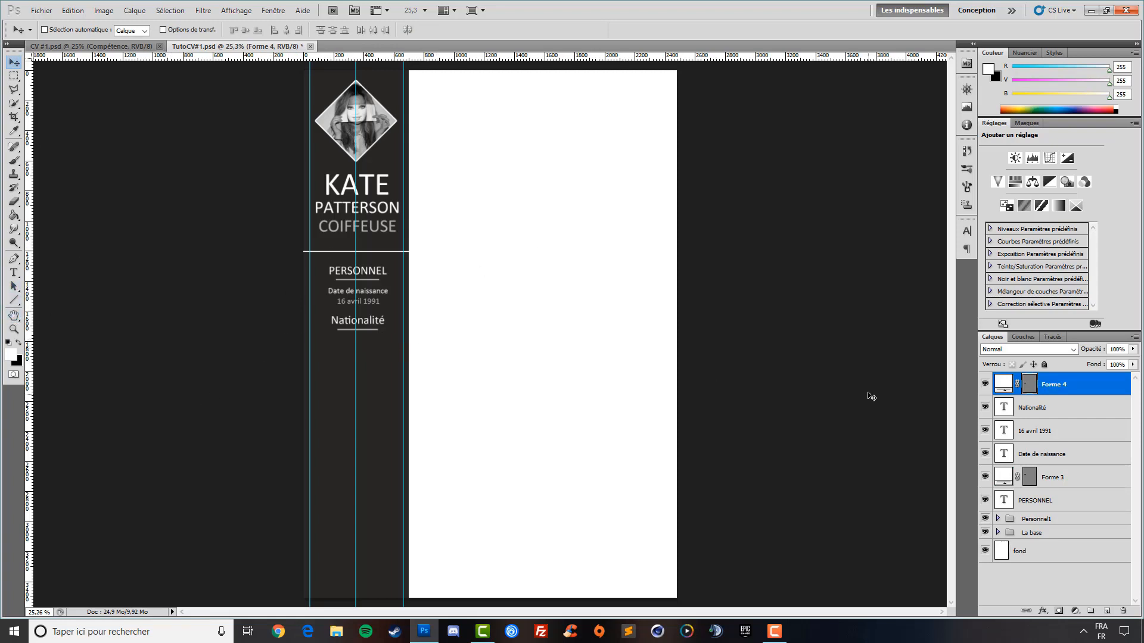
pyautogui.press('Delete')
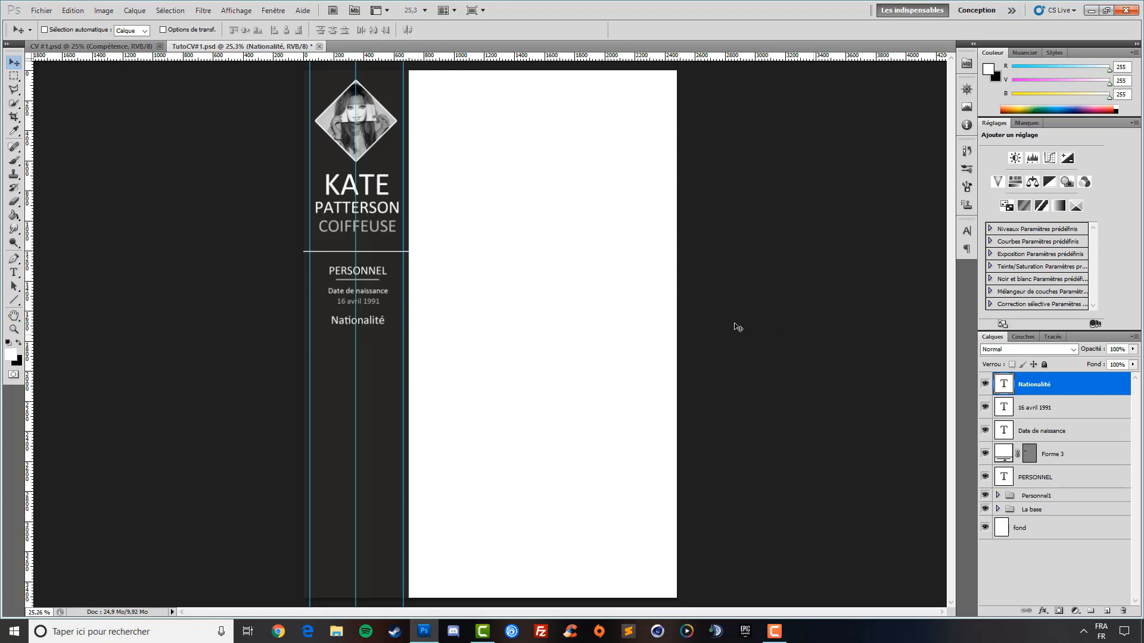
# Reduce the Nationalité text to 13 pt and centre it under the birth date
pyautogui.click(13, 272)
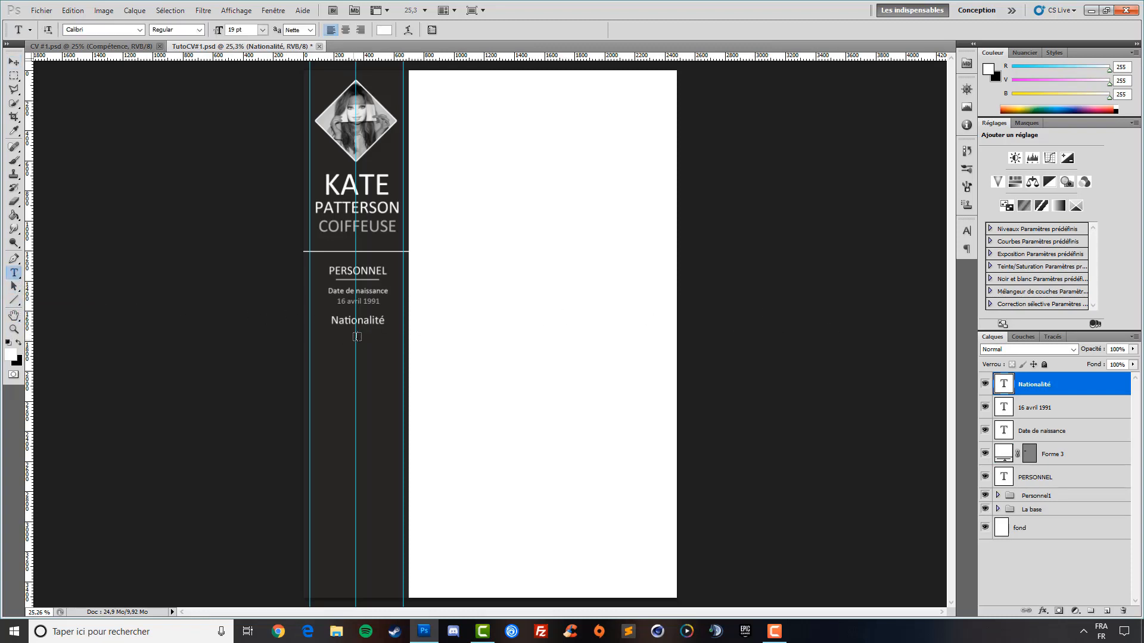
pyautogui.click(385, 324)
pyautogui.hotkey('ctrl', 'a')
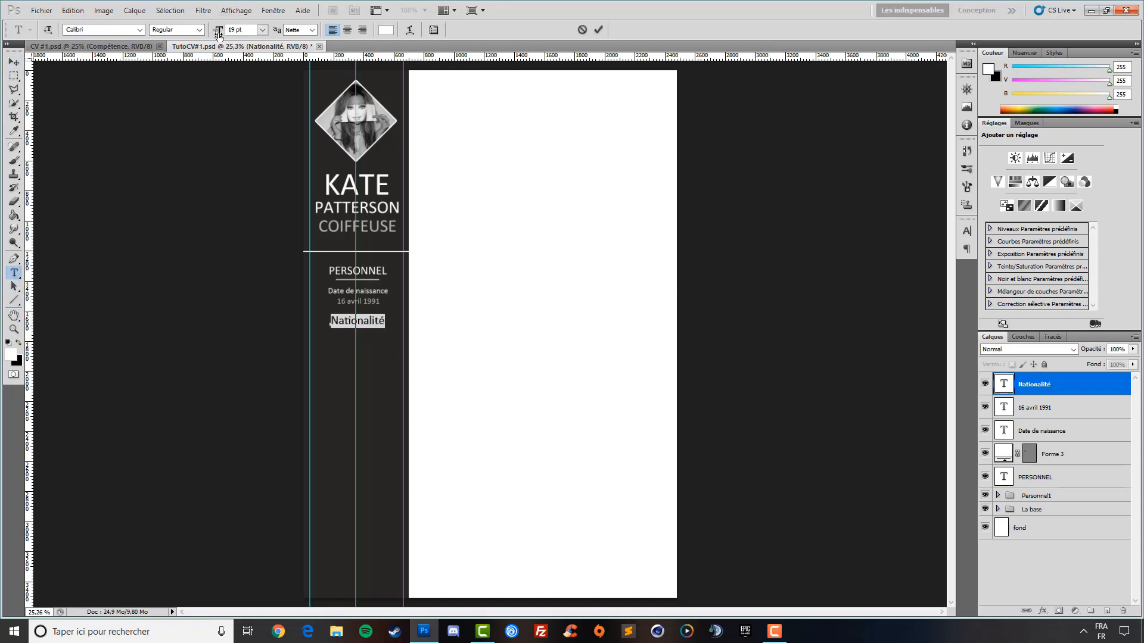
pyautogui.moveTo(222, 34); pyautogui.dragTo(218, 34)
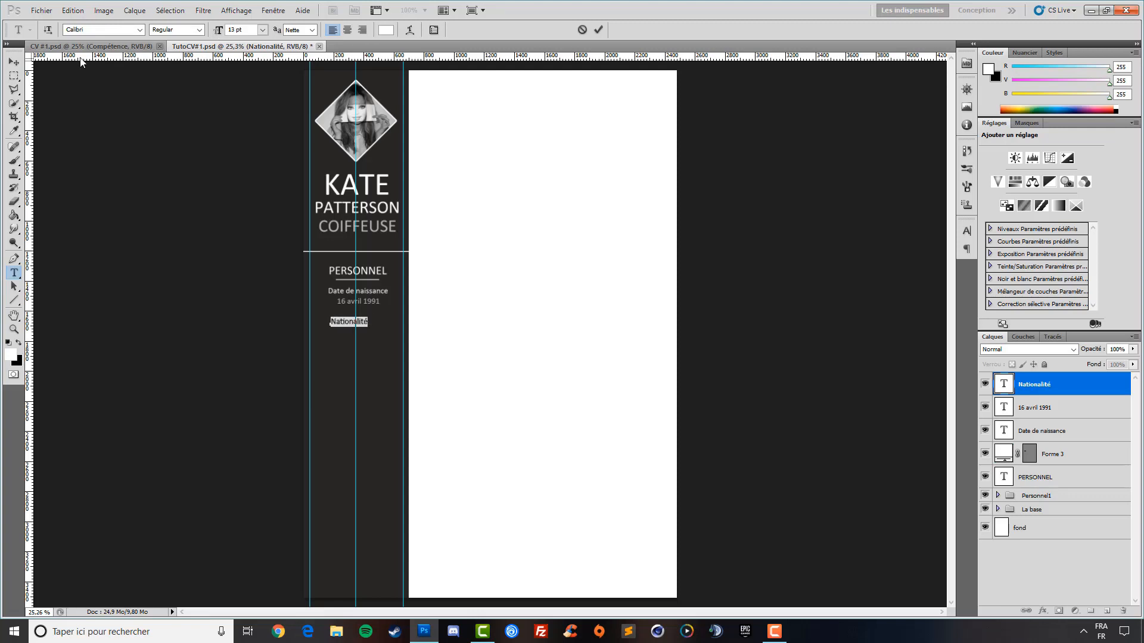
pyautogui.click(14, 62)
pyautogui.moveTo(353, 336); pyautogui.dragTo(362, 330)
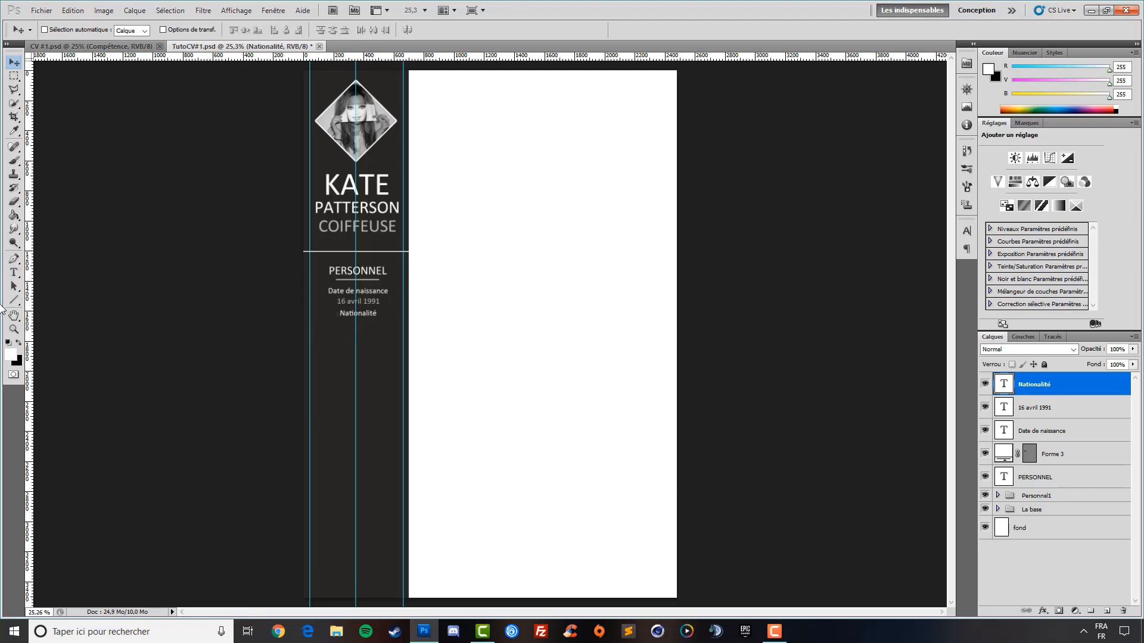
# Add a Francaise text line just below Nationalité and centre it
pyautogui.click(14, 272)
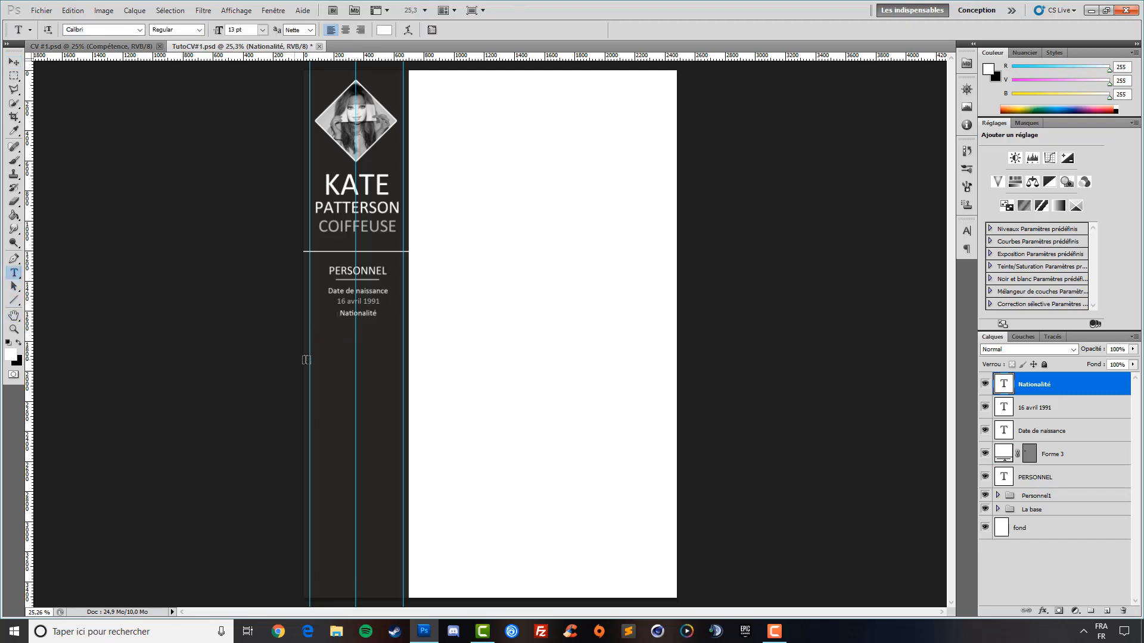
pyautogui.click(353, 334)
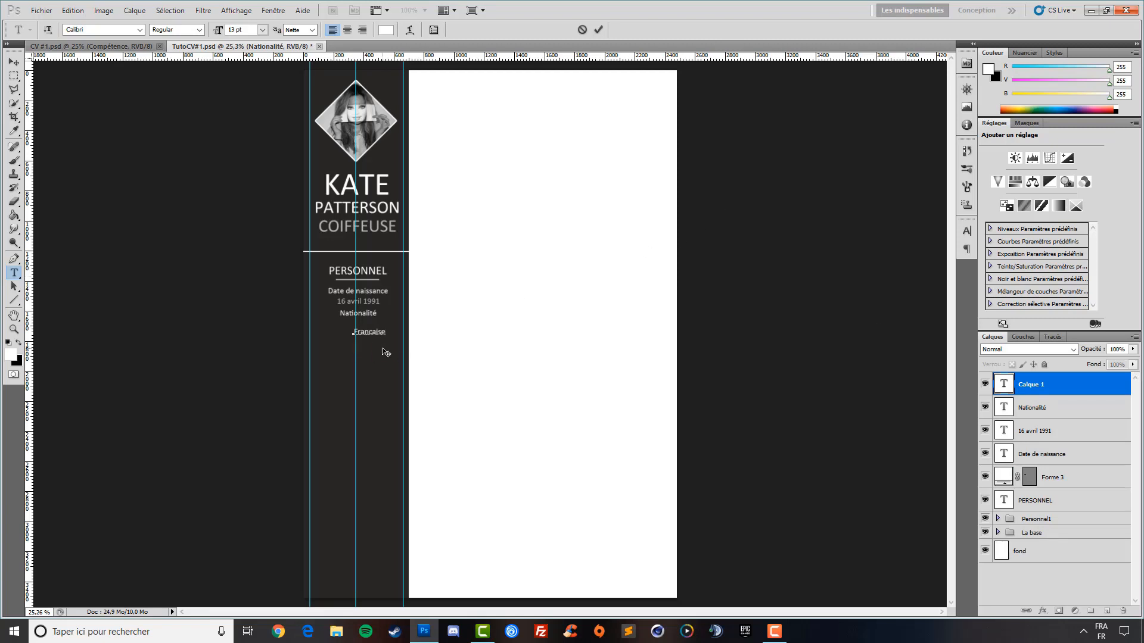
pyautogui.moveTo(386, 350); pyautogui.dragTo(372, 341)
pyautogui.click(14, 61)
pyautogui.moveTo(364, 281); pyautogui.dragTo(368, 282)
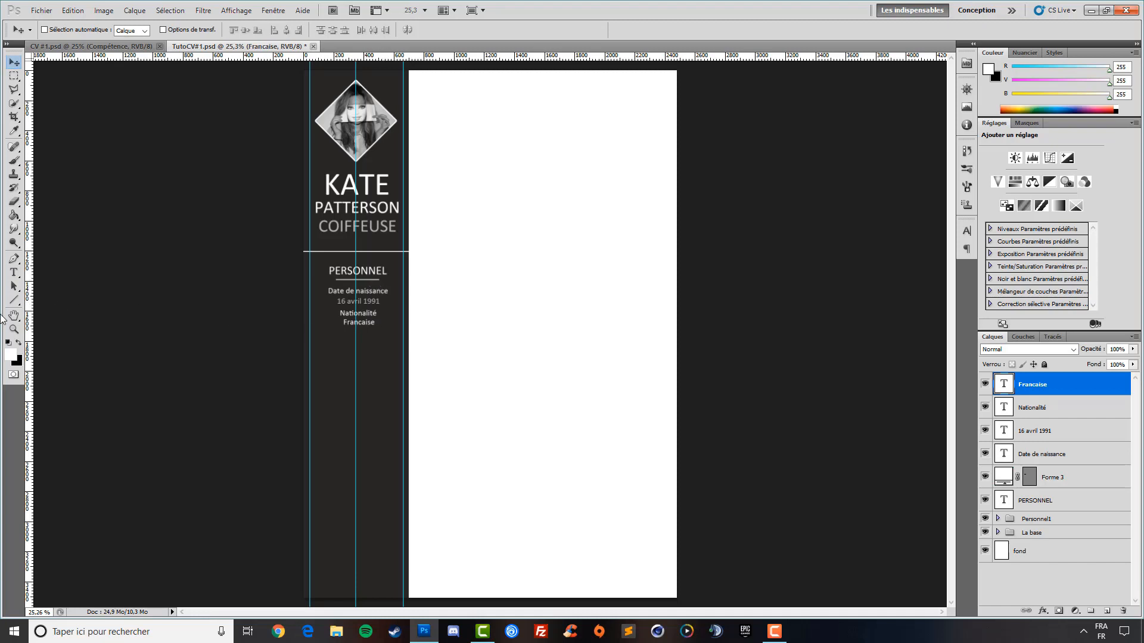
# Dim the Francaise text to 66% opacity
pyautogui.click(14, 273)
pyautogui.click(375, 321)
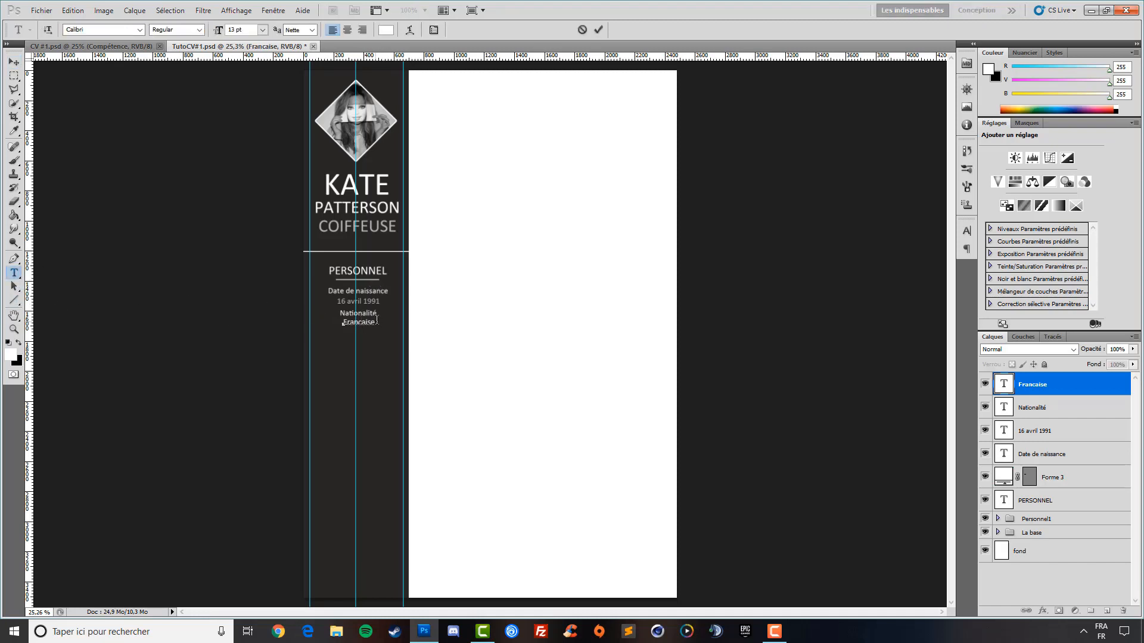
pyautogui.moveTo(376, 321); pyautogui.dragTo(341, 323)
pyautogui.moveTo(1097, 350); pyautogui.dragTo(1083, 353)
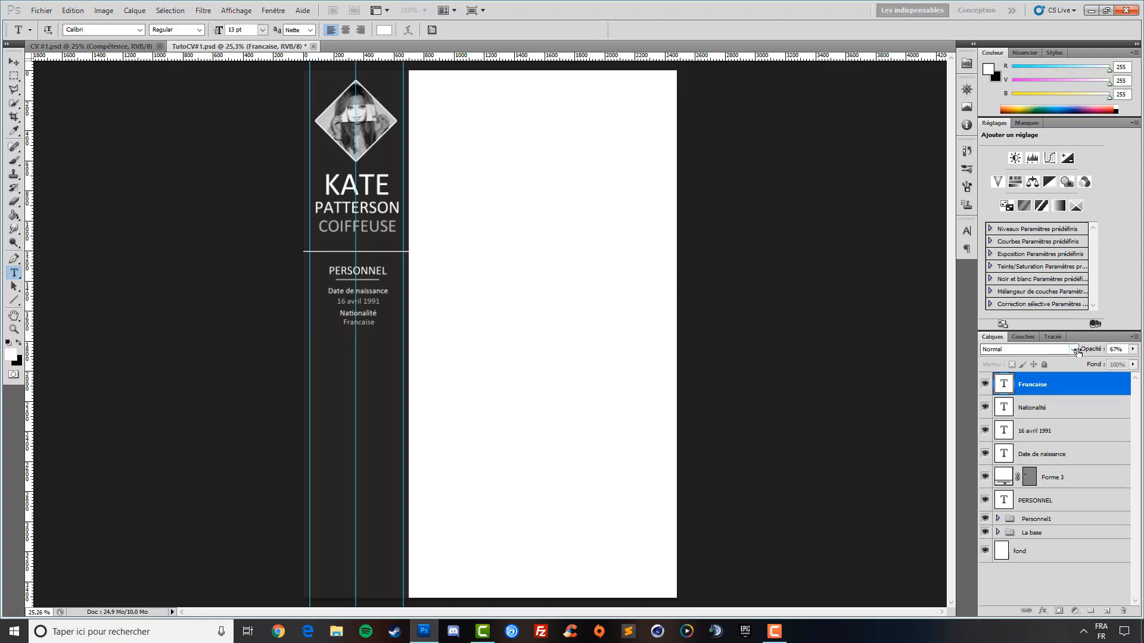
pyautogui.moveTo(1076, 352); pyautogui.dragTo(1077, 352)
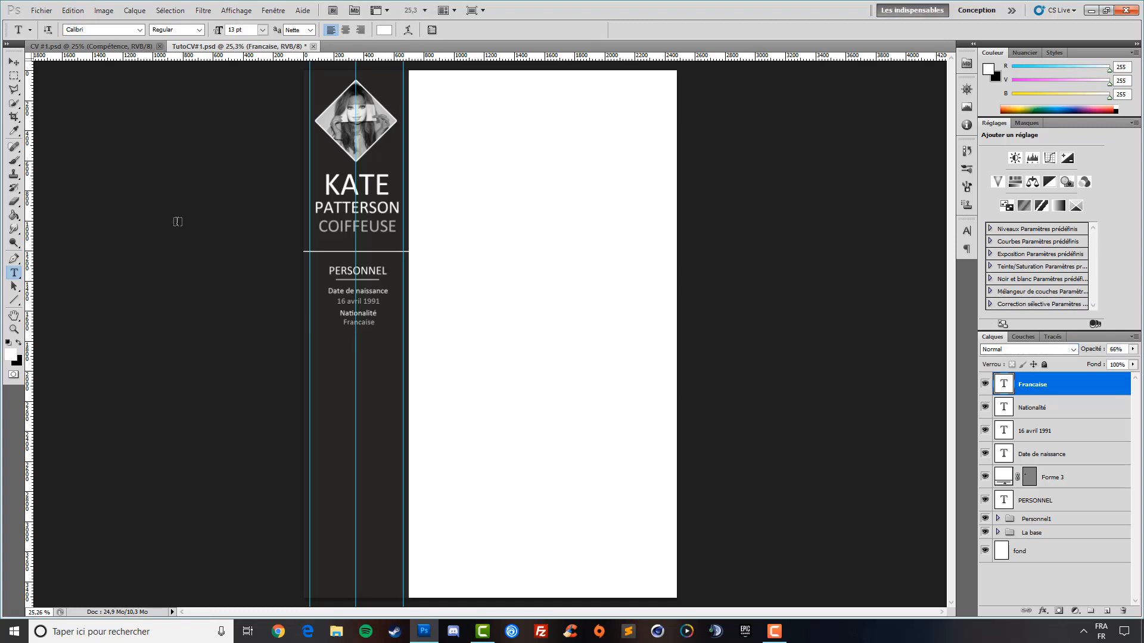
# Compare the work-in-progress CV with the finished reference CV#1
pyautogui.click(14, 62)
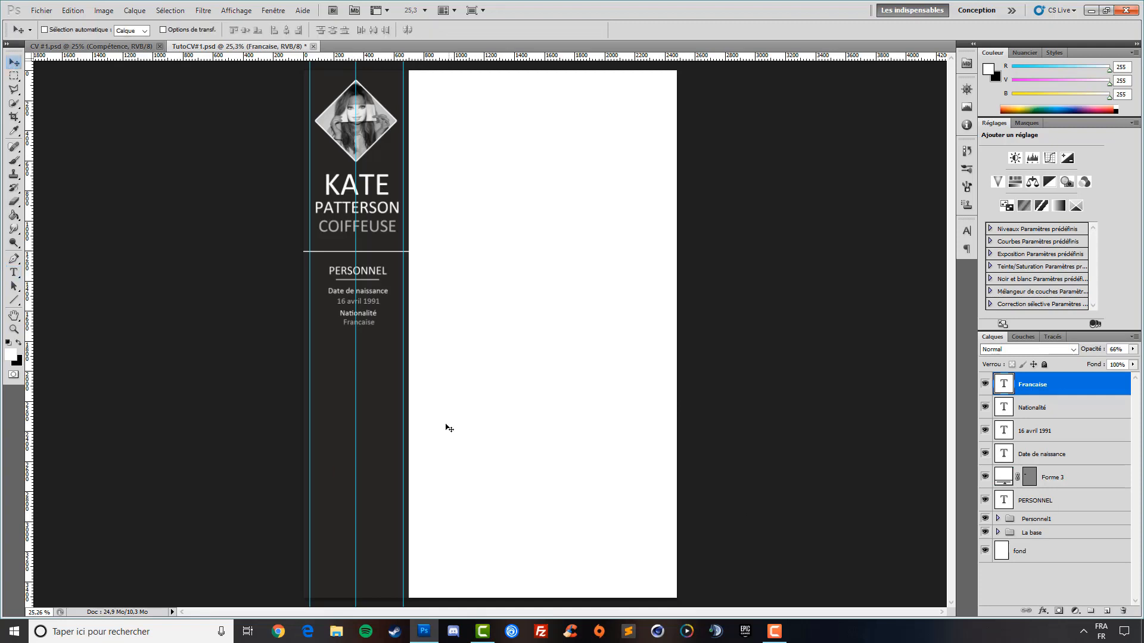
pyautogui.click(129, 46)
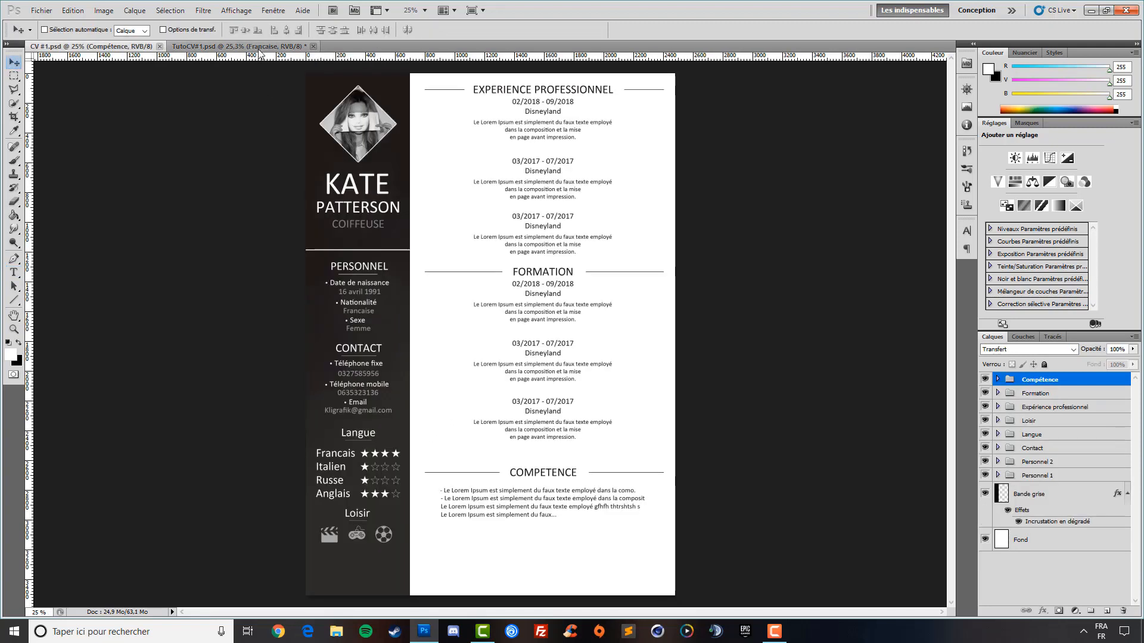
pyautogui.click(259, 47)
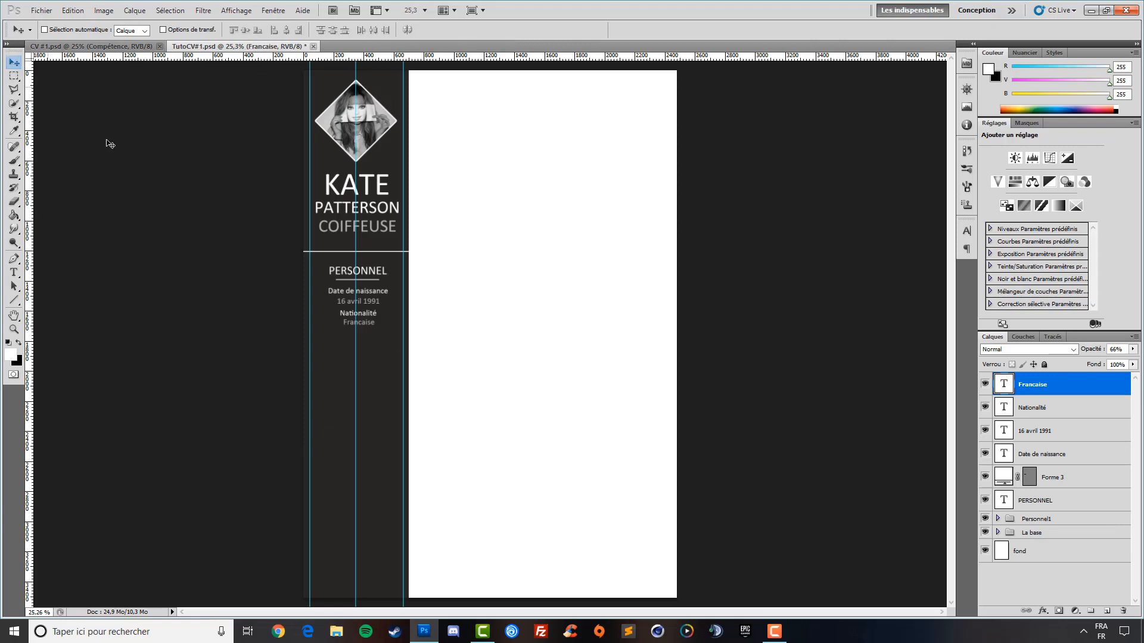
pyautogui.click(97, 48)
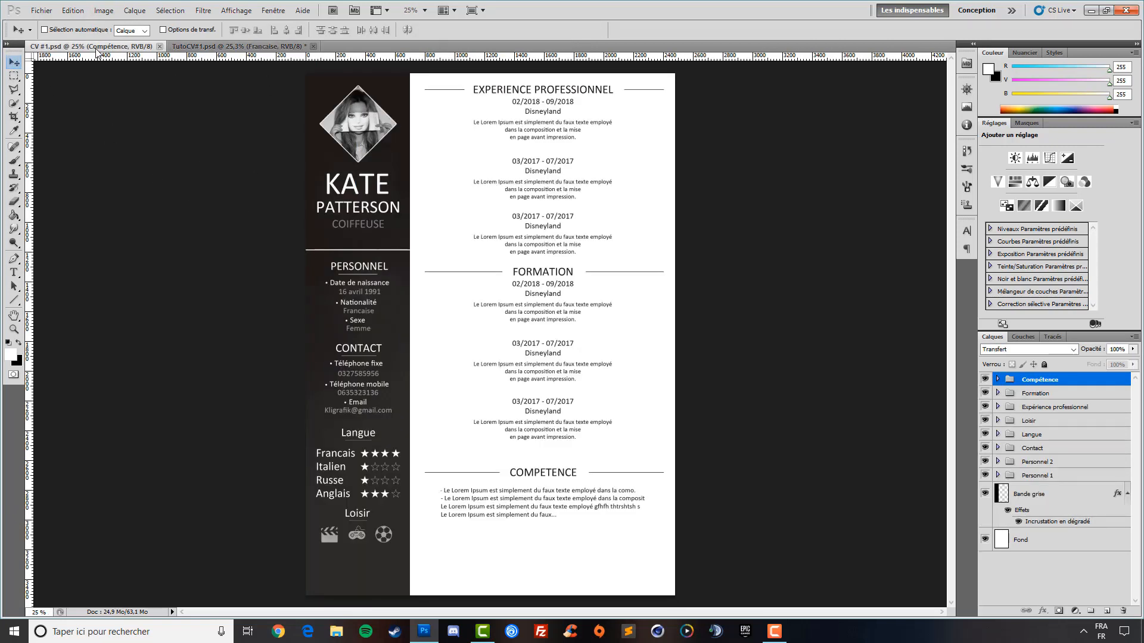
pyautogui.click(264, 47)
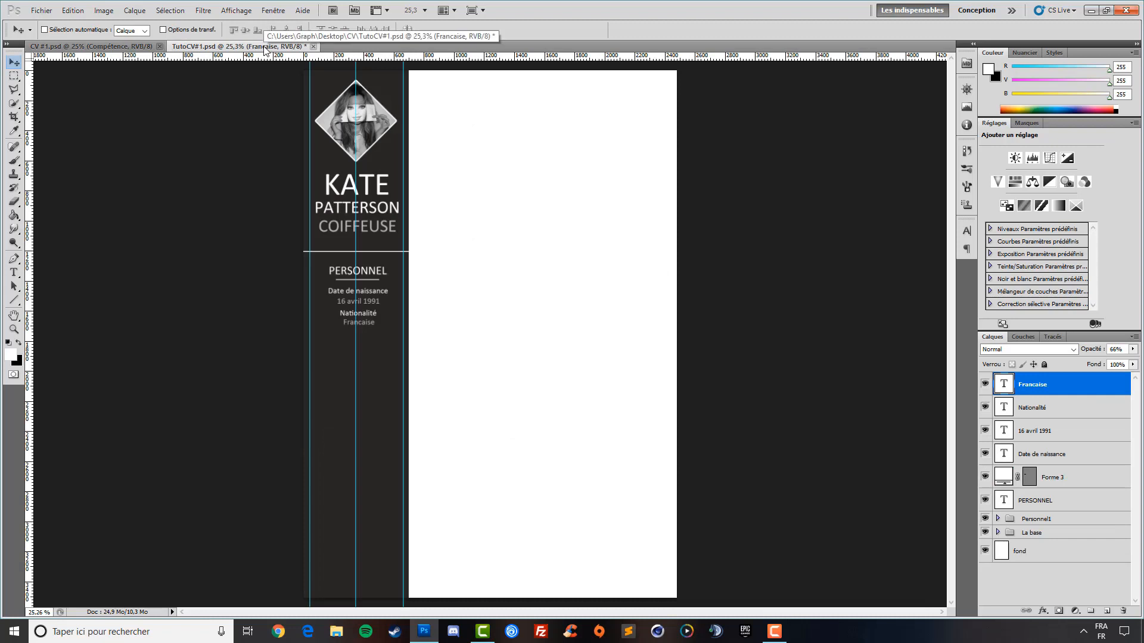
pyautogui.click(63, 48)
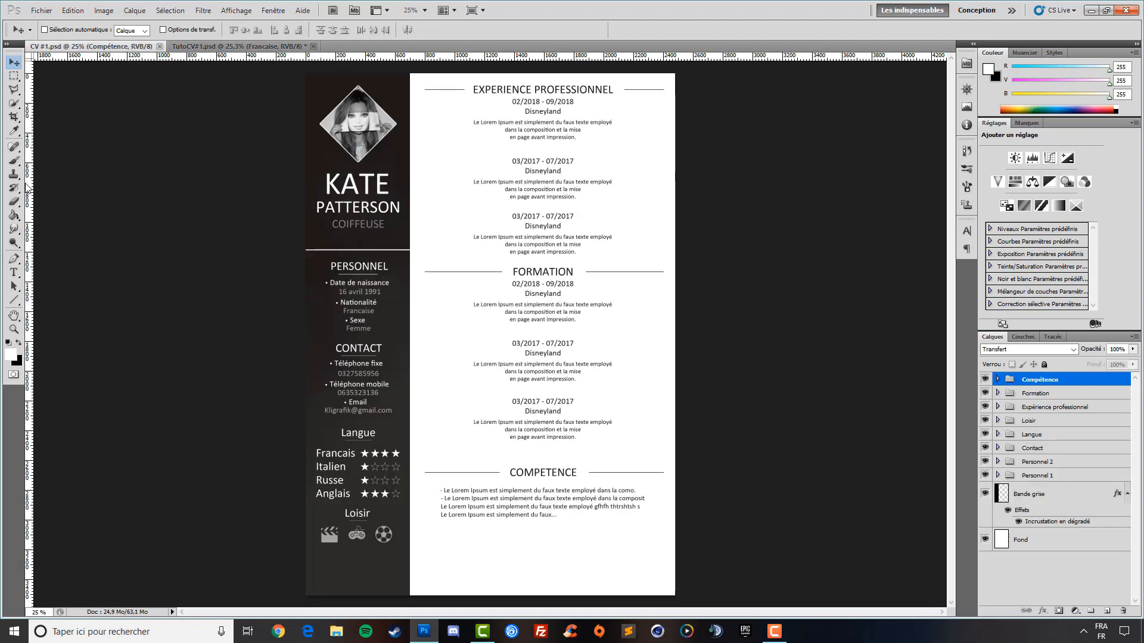
# Sample the reference sidebar's dark brown (RGB 29, 25, 25), then bring up TutoCV#1
pyautogui.click(13, 131)
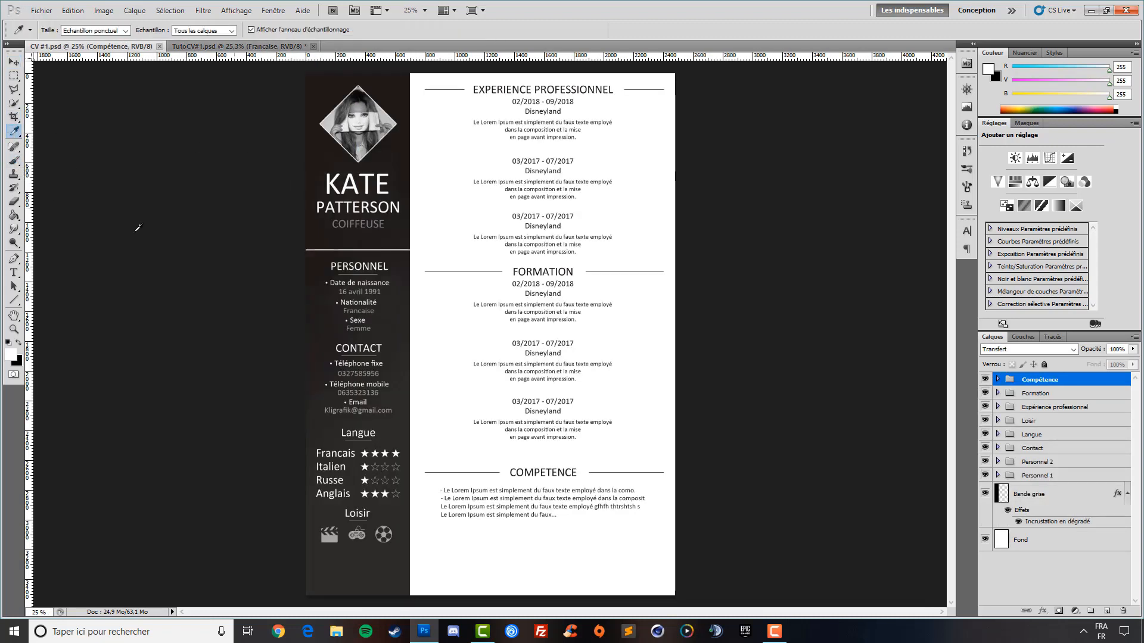
pyautogui.click(317, 230)
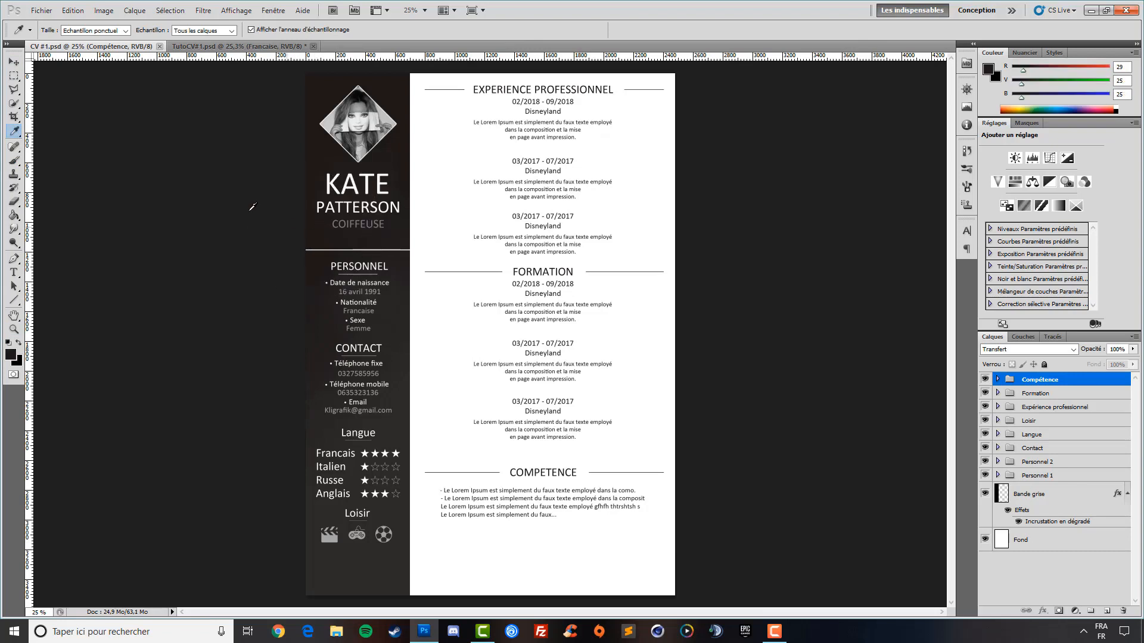
pyautogui.click(230, 48)
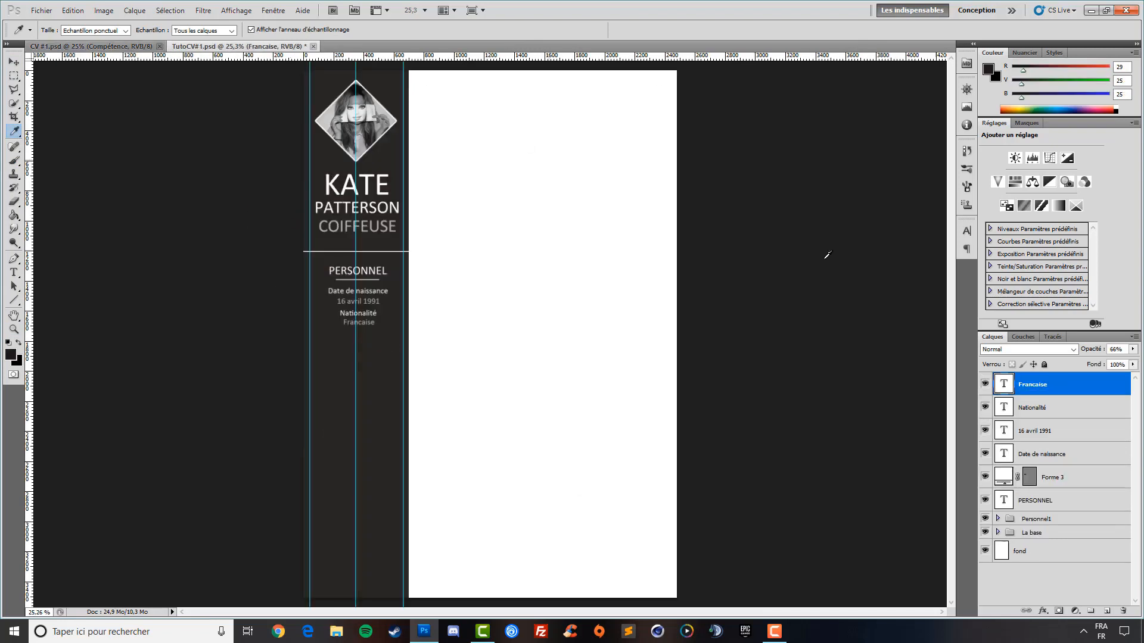
# Fill the Bordure gauche layer in the La base group with dark brown #1d1919
pyautogui.click(999, 533)
pyautogui.click(1005, 569)
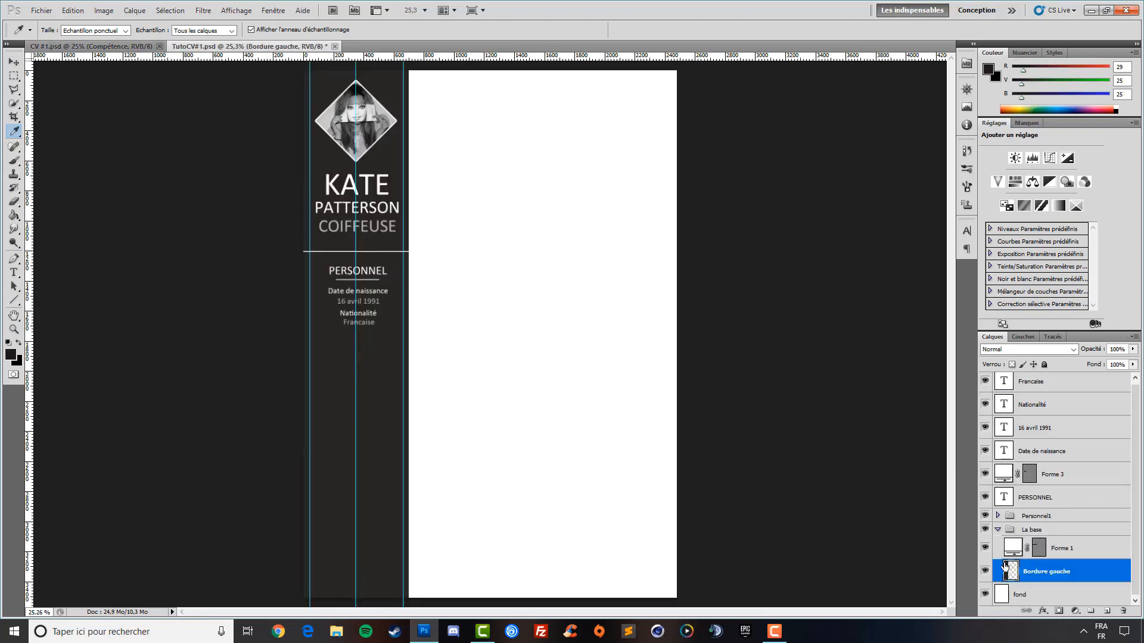
pyautogui.click(14, 216)
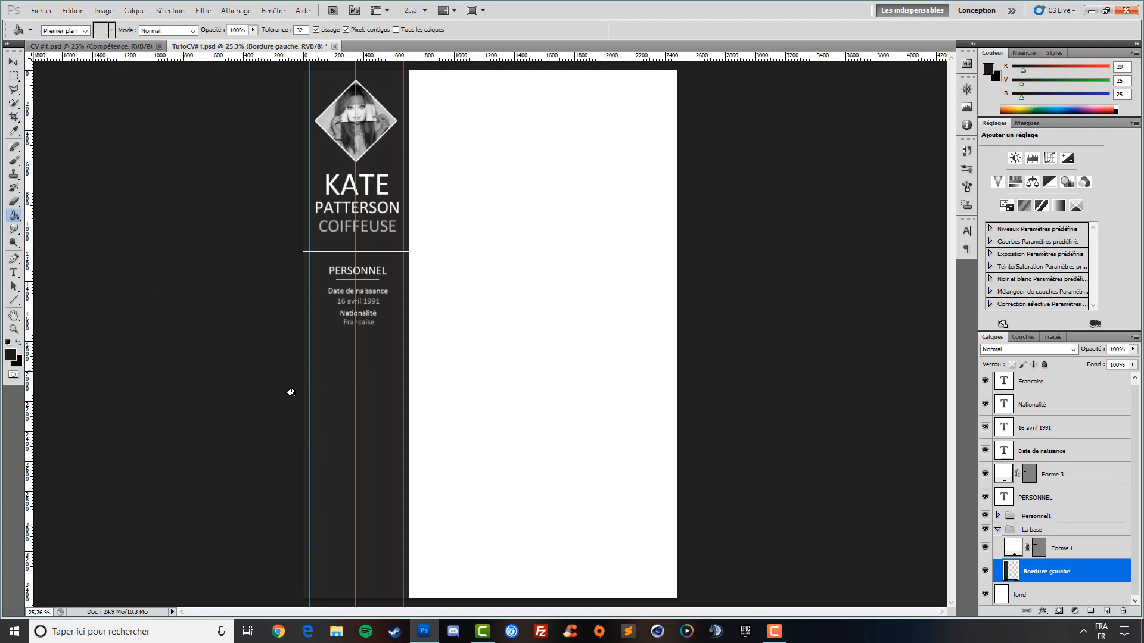
pyautogui.click(330, 403)
pyautogui.click(11, 355)
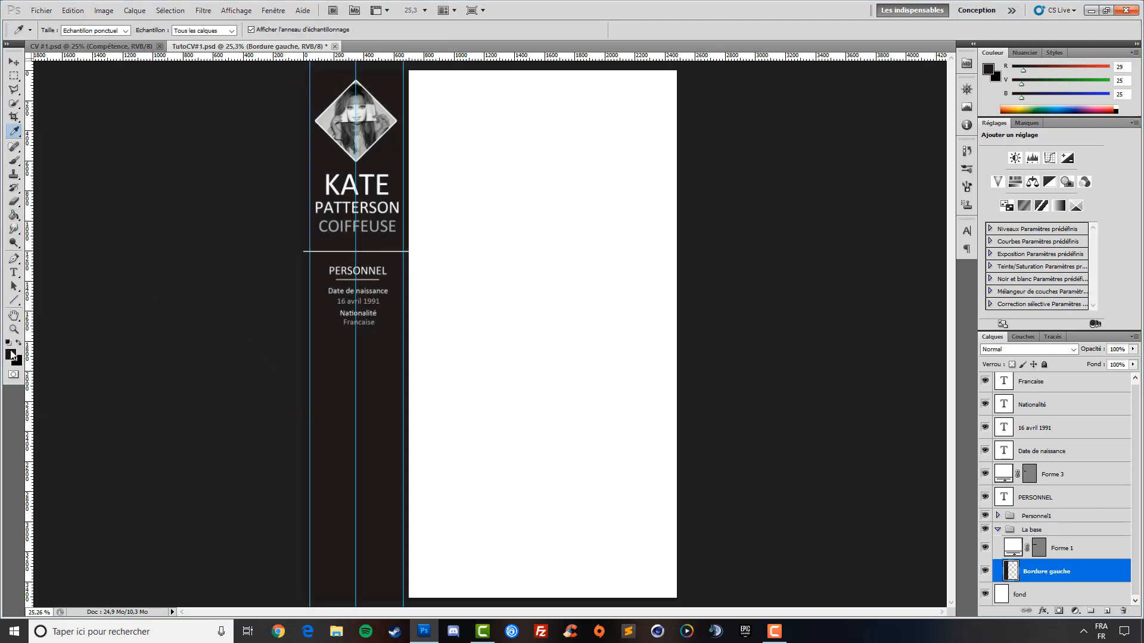
pyautogui.click(808, 227)
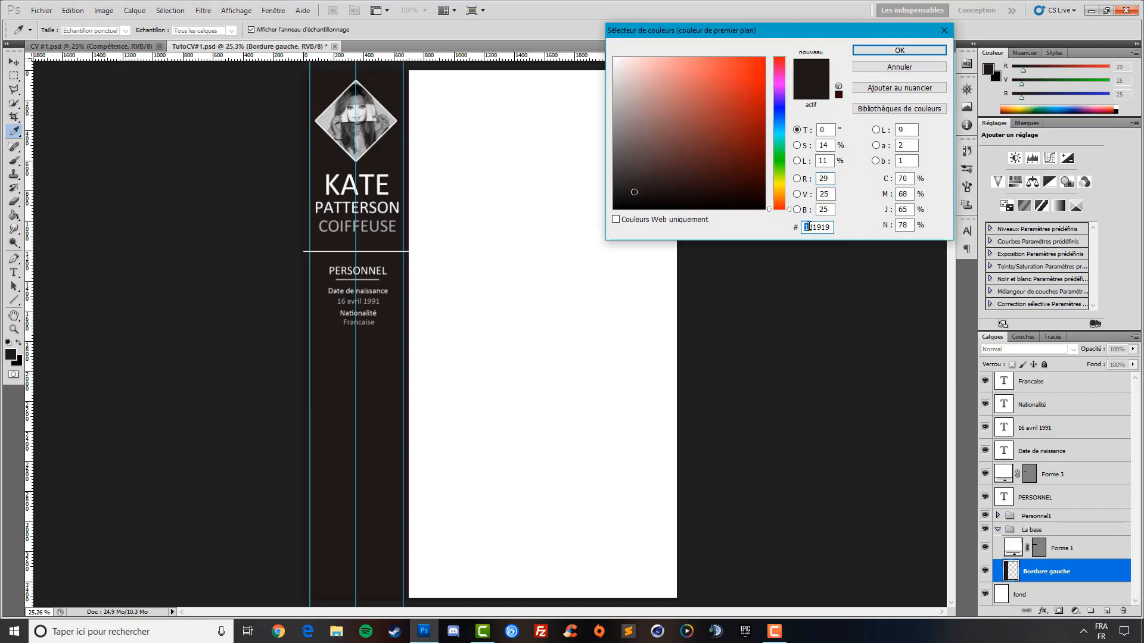
pyautogui.click(891, 53)
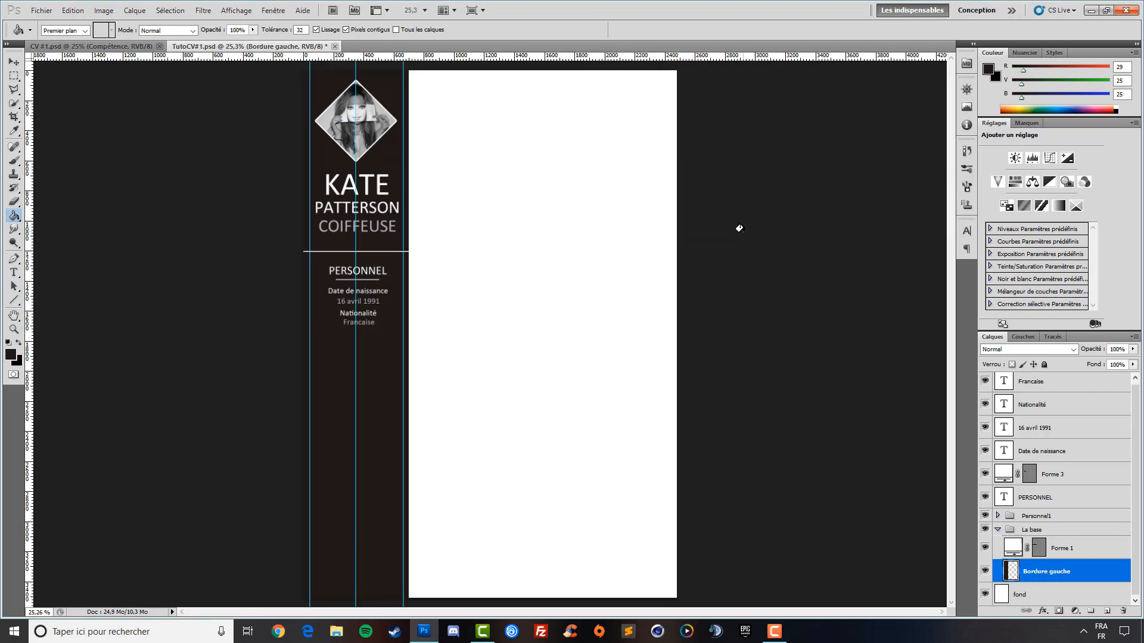
pyautogui.click(13, 62)
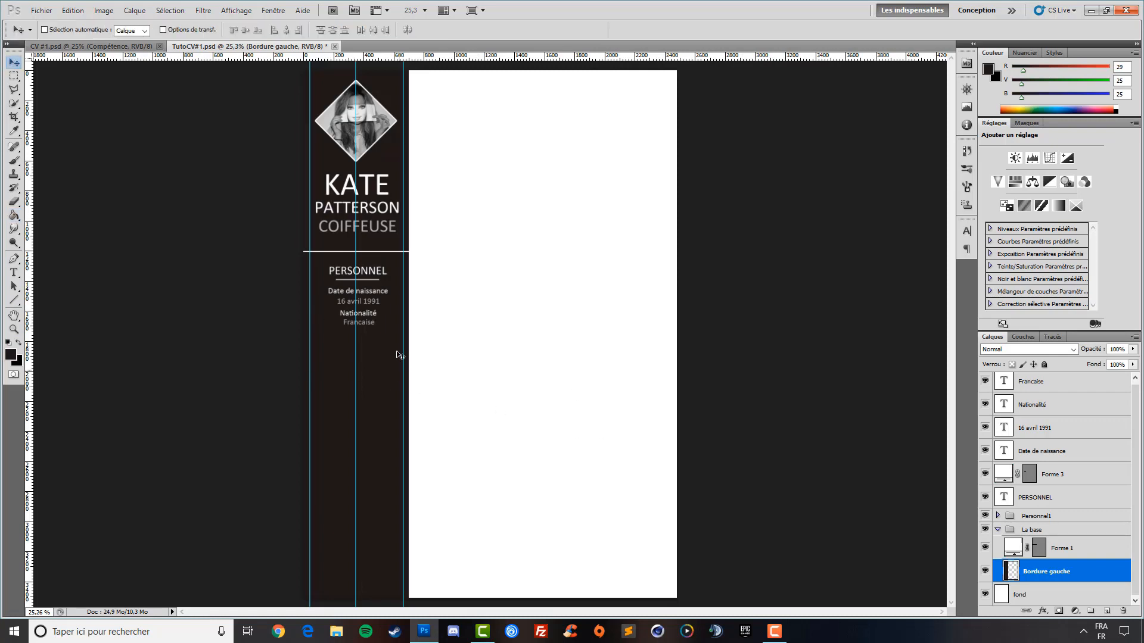
# Draw a small white round bullet before Date de naissance above the Francaise layer
pyautogui.click(14, 329)
pyautogui.click(334, 287)
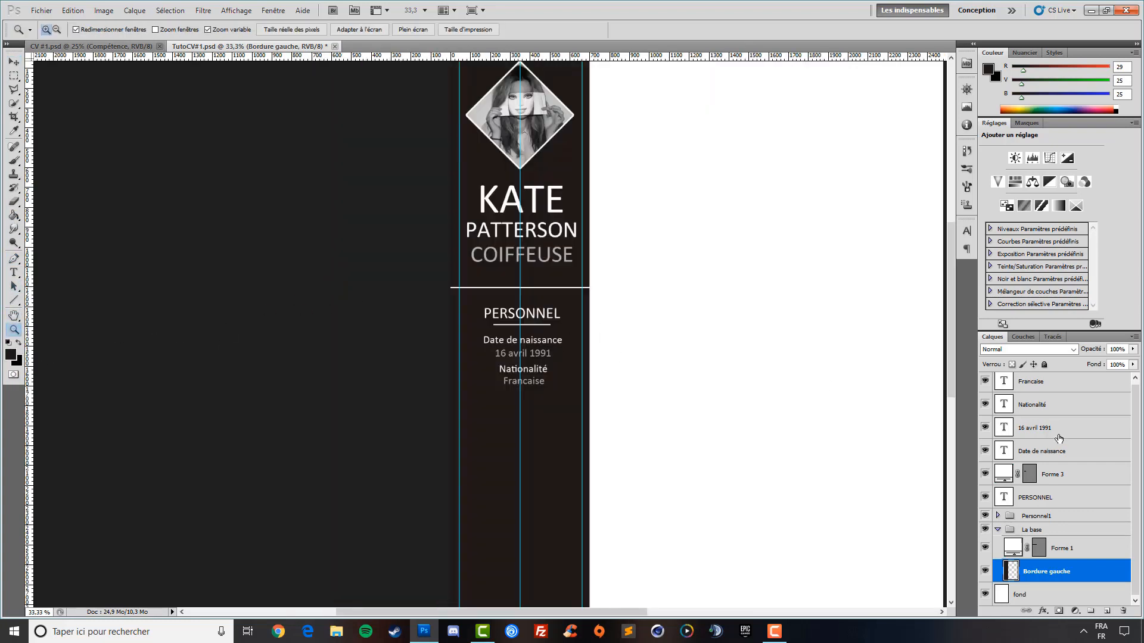
pyautogui.click(1066, 387)
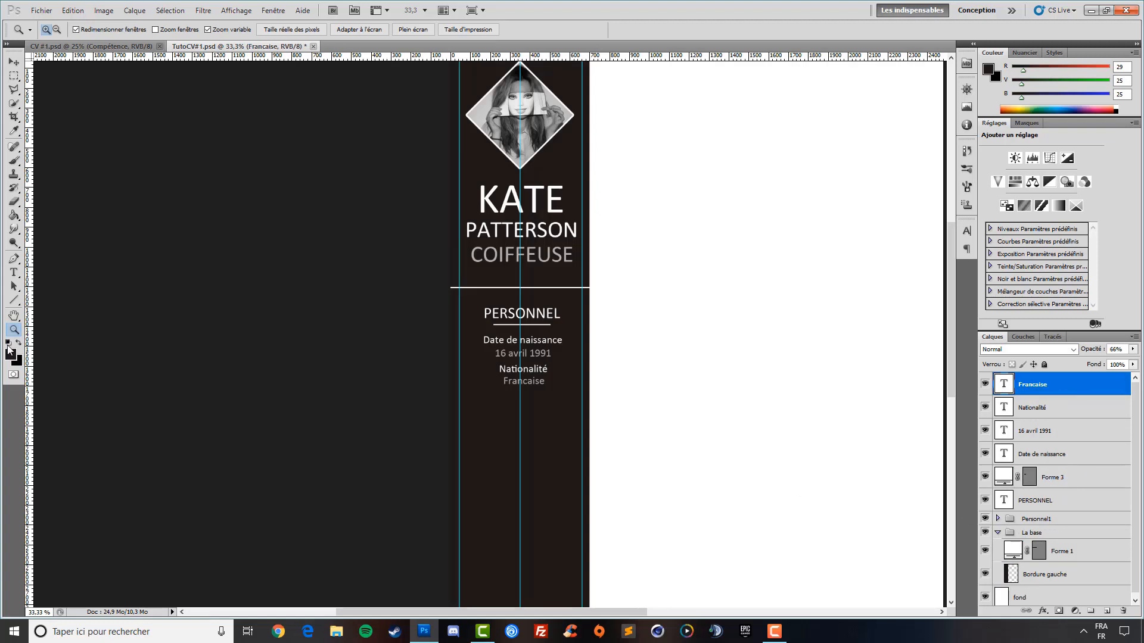
pyautogui.click(14, 302)
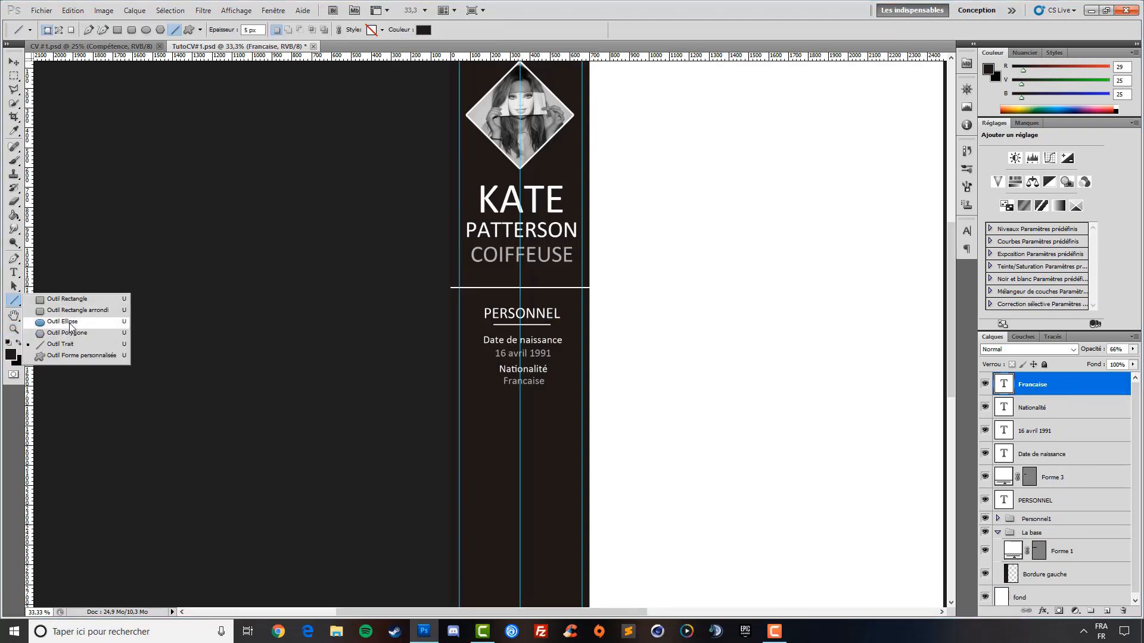
pyautogui.click(70, 322)
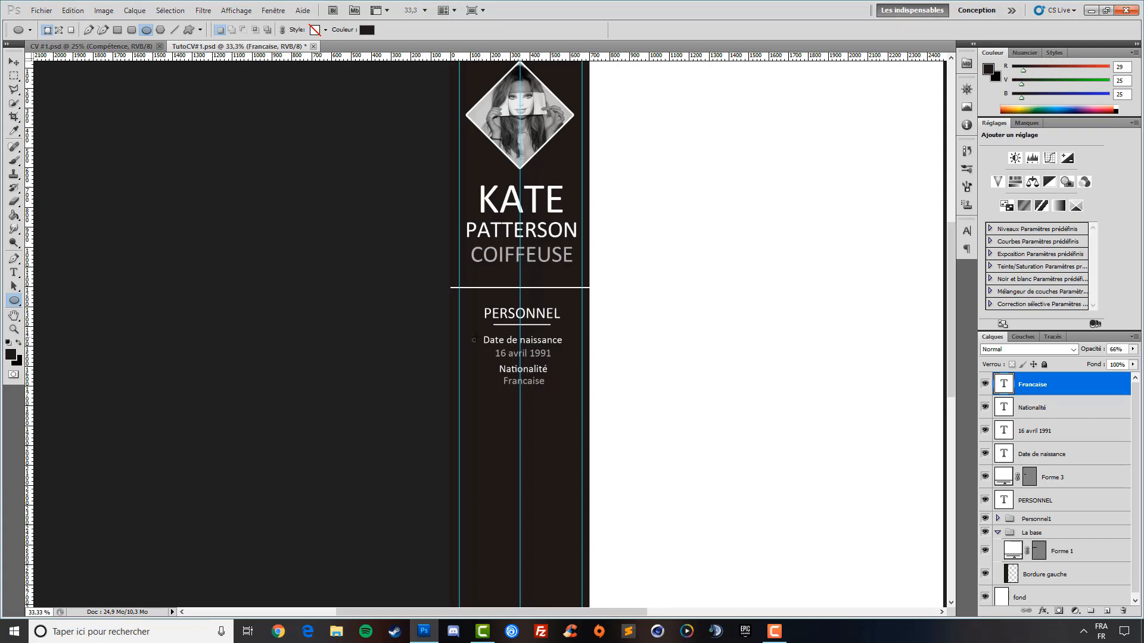
pyautogui.moveTo(474, 339); pyautogui.dragTo(478, 338)
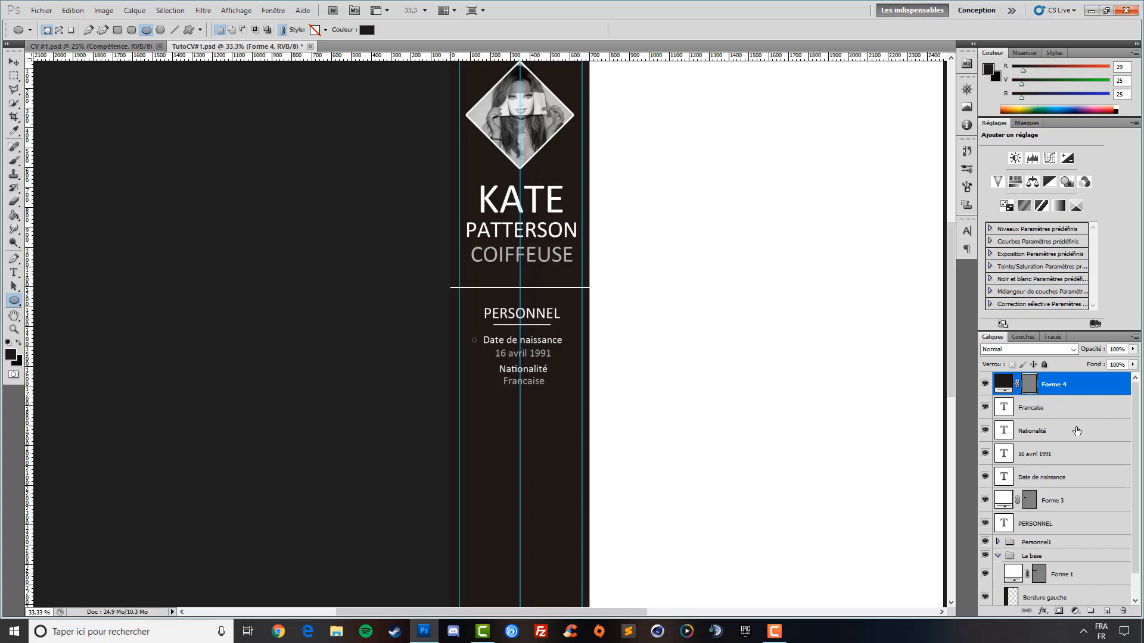
pyautogui.doubleClick(1004, 384)
pyautogui.click(614, 58)
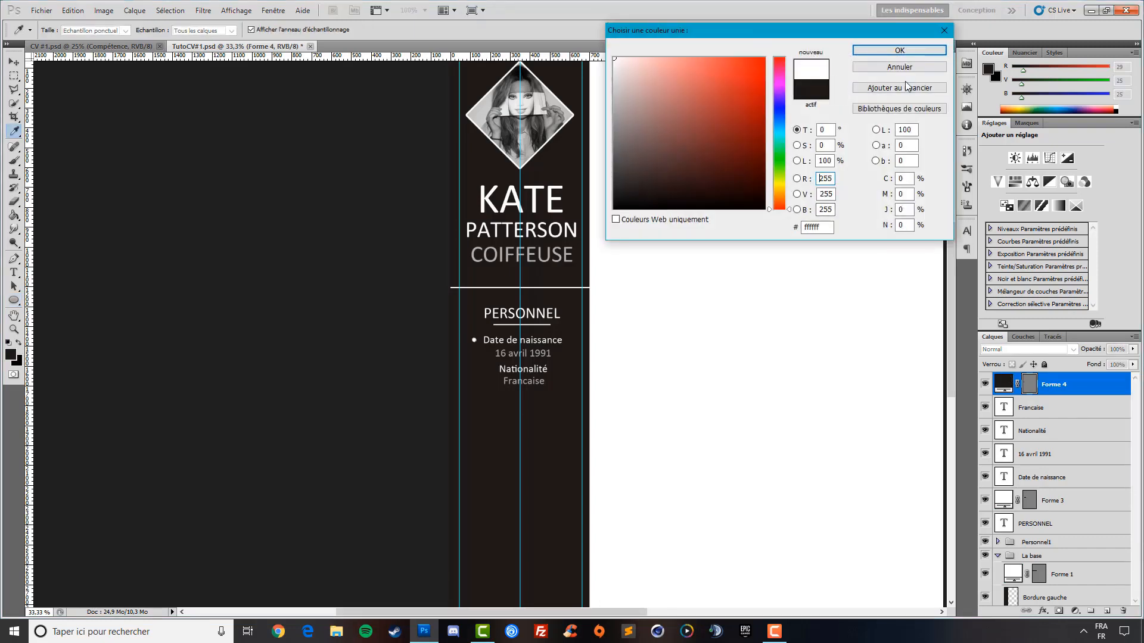
pyautogui.click(896, 51)
# Duplicate the bullet down before Nationalité, then fit the page on screen
pyautogui.click(14, 62)
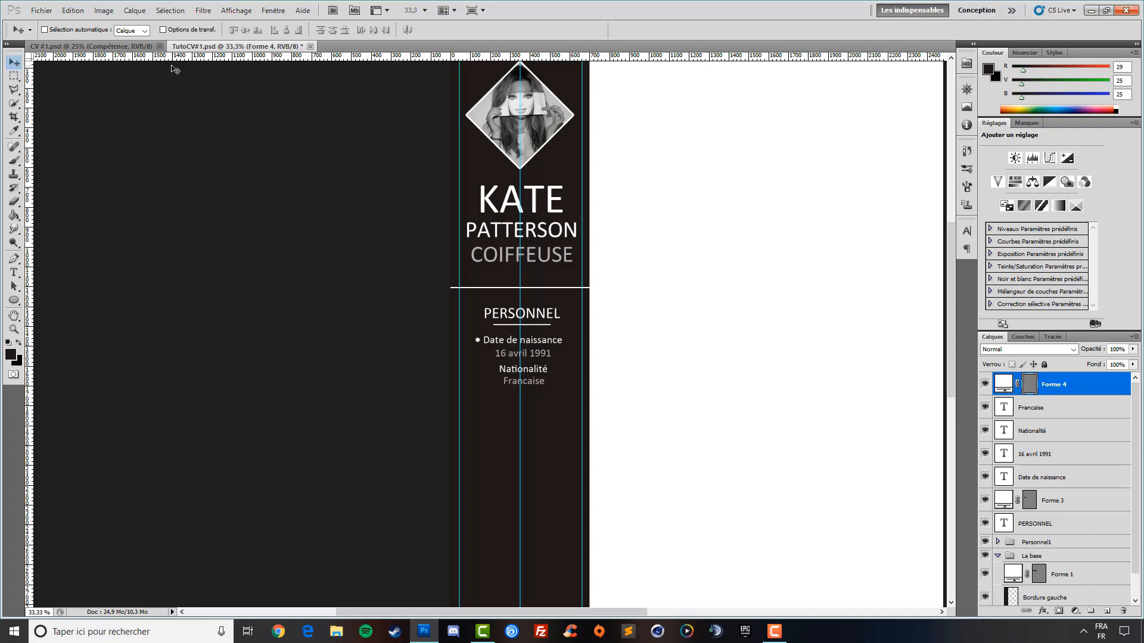
pyautogui.hotkey('ctrl', 'j')
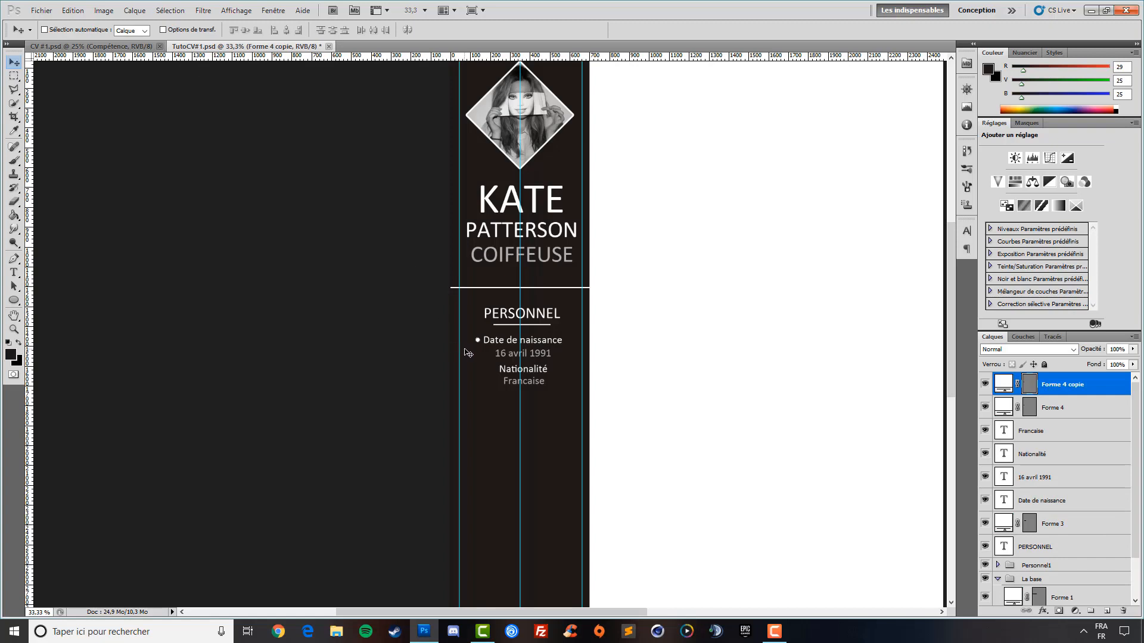
pyautogui.hotkey('shift', 'Down')
pyautogui.scroll(-3, 474, 301)
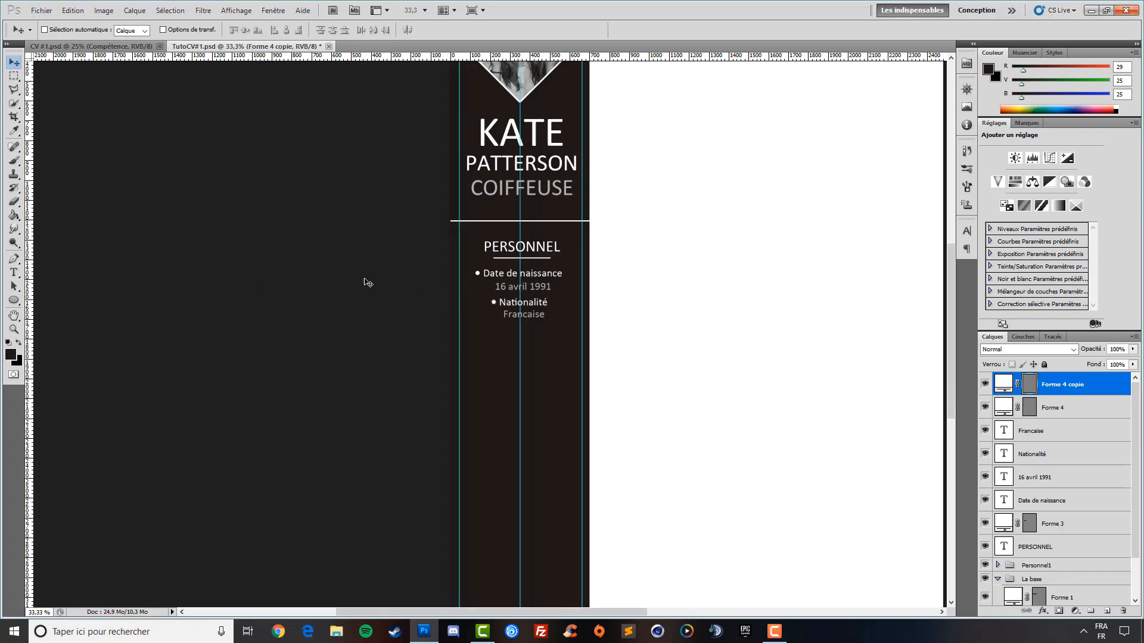
pyautogui.click(13, 329)
pyautogui.rightClick(794, 300)
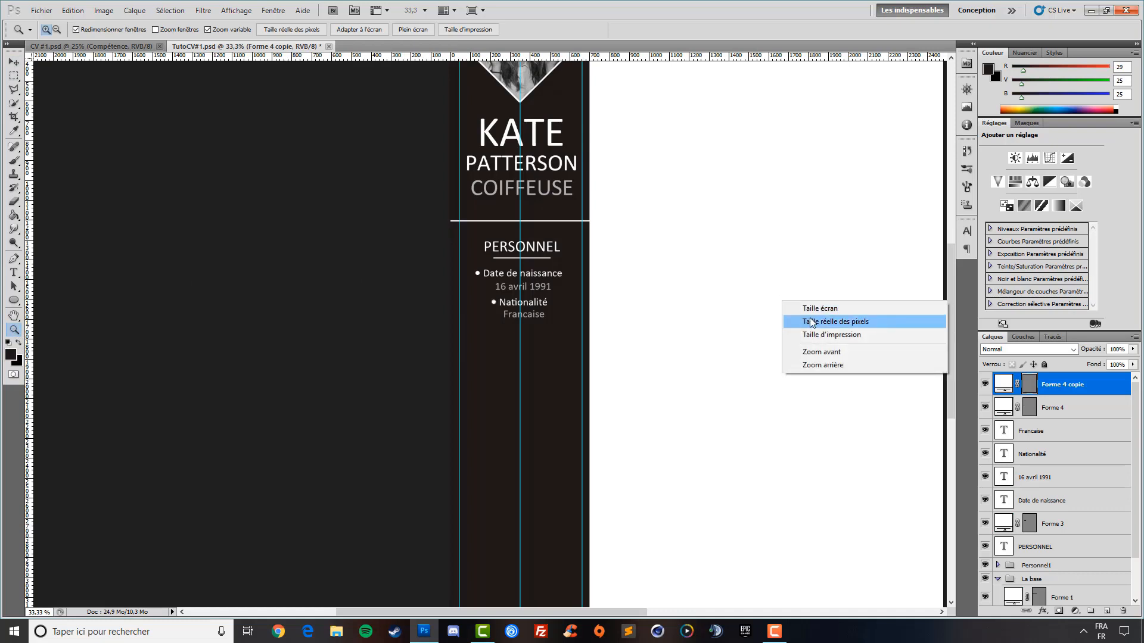
pyautogui.click(801, 308)
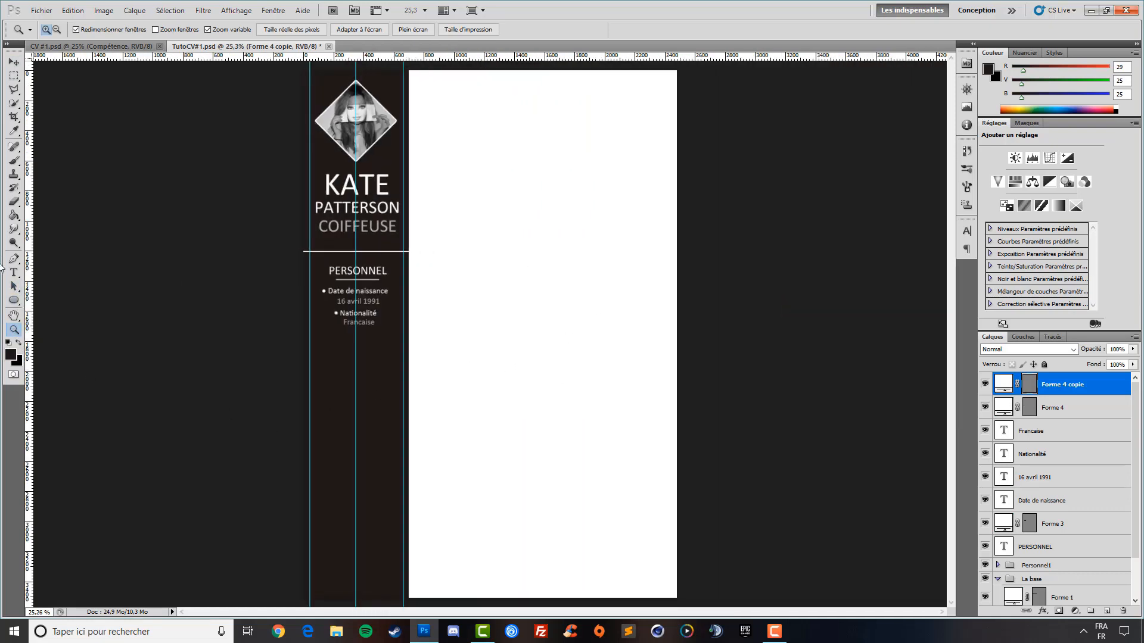
# Type a white 18 pt CONTACT heading and centre it below Francaise
pyautogui.click(13, 274)
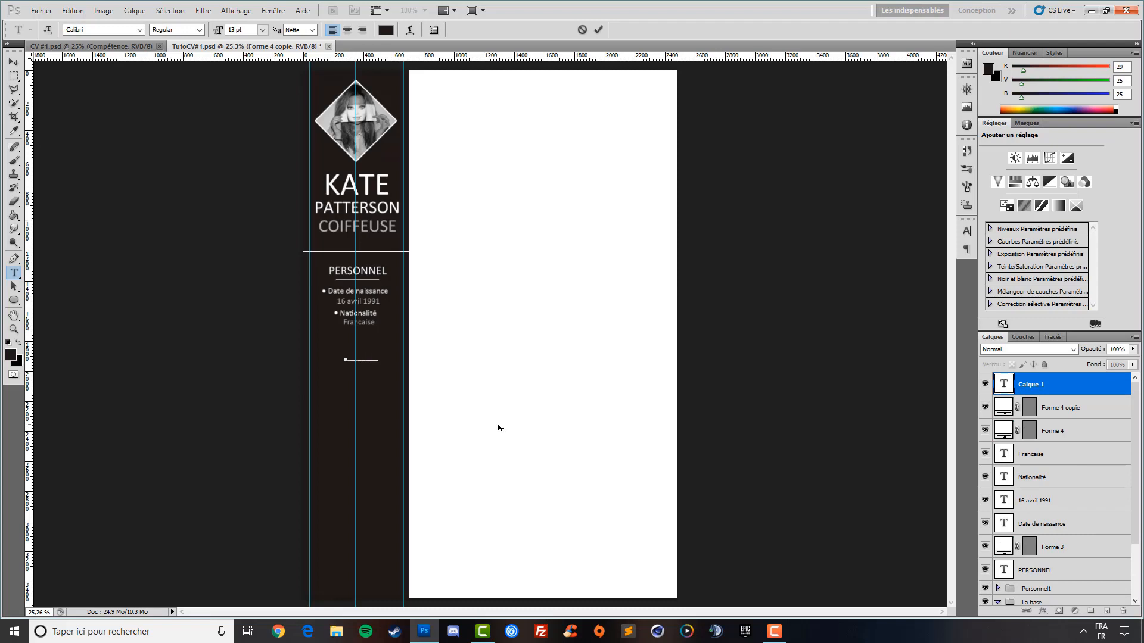
pyautogui.doubleClick(377, 359)
pyautogui.click(385, 29)
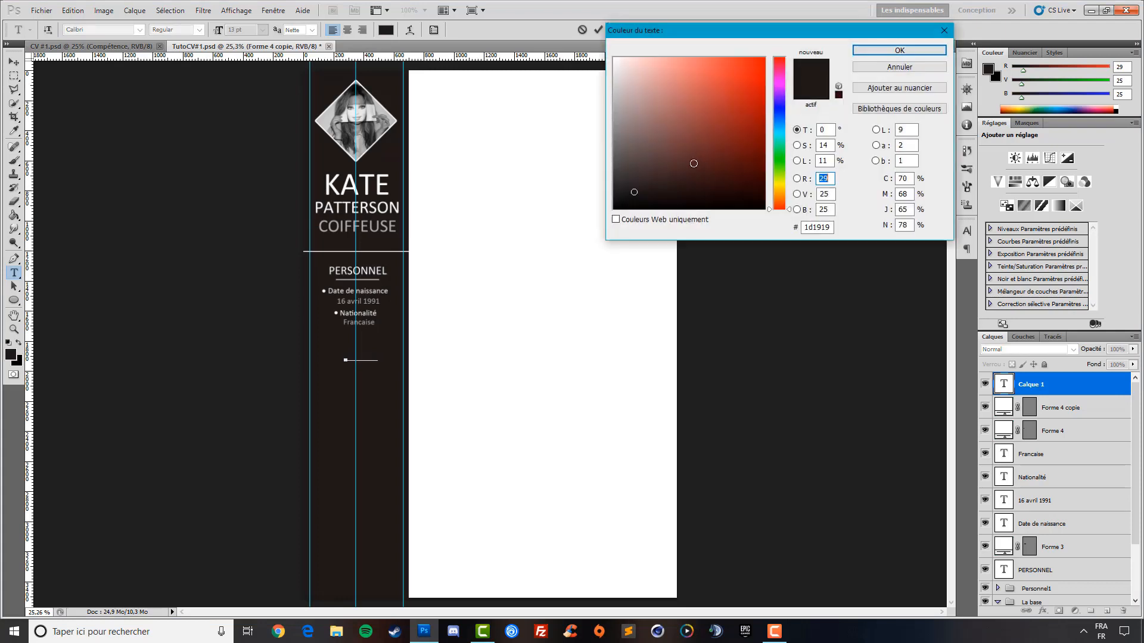
pyautogui.click(614, 58)
pyautogui.click(927, 51)
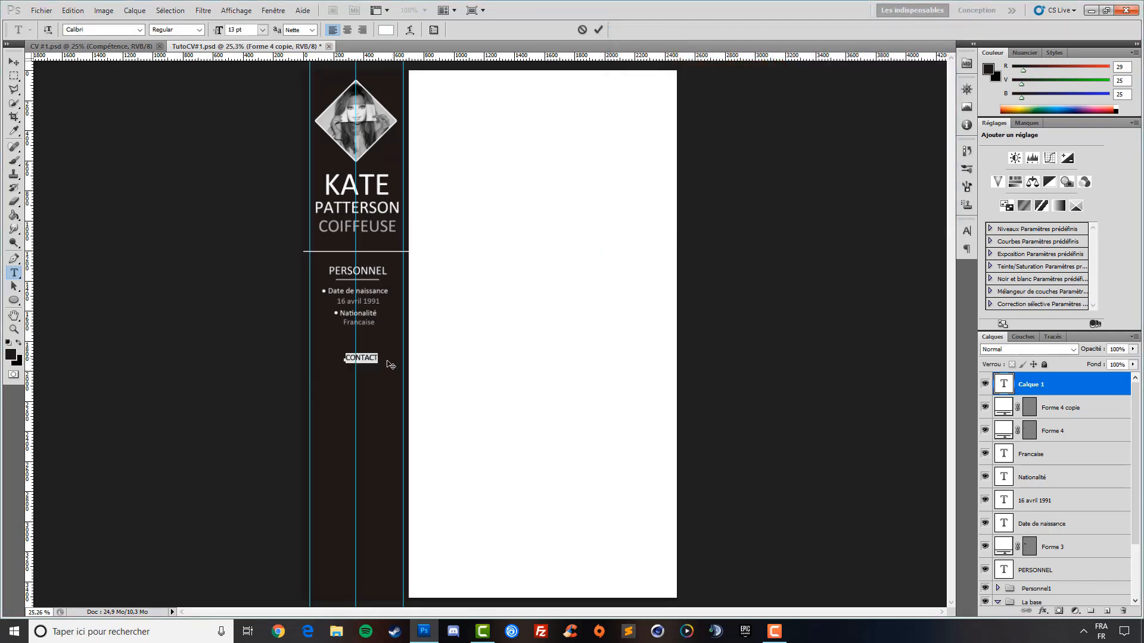
pyautogui.click(371, 359)
pyautogui.moveTo(381, 359); pyautogui.dragTo(161, 362)
pyautogui.moveTo(217, 33); pyautogui.dragTo(219, 34)
pyautogui.click(13, 62)
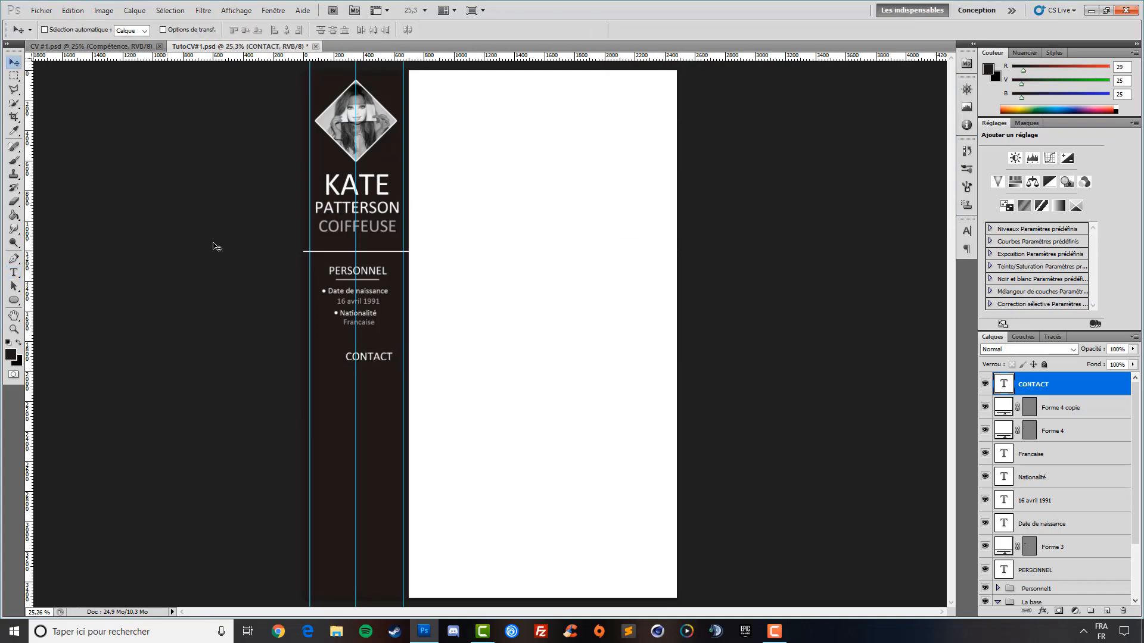
pyautogui.moveTo(363, 383); pyautogui.dragTo(351, 372)
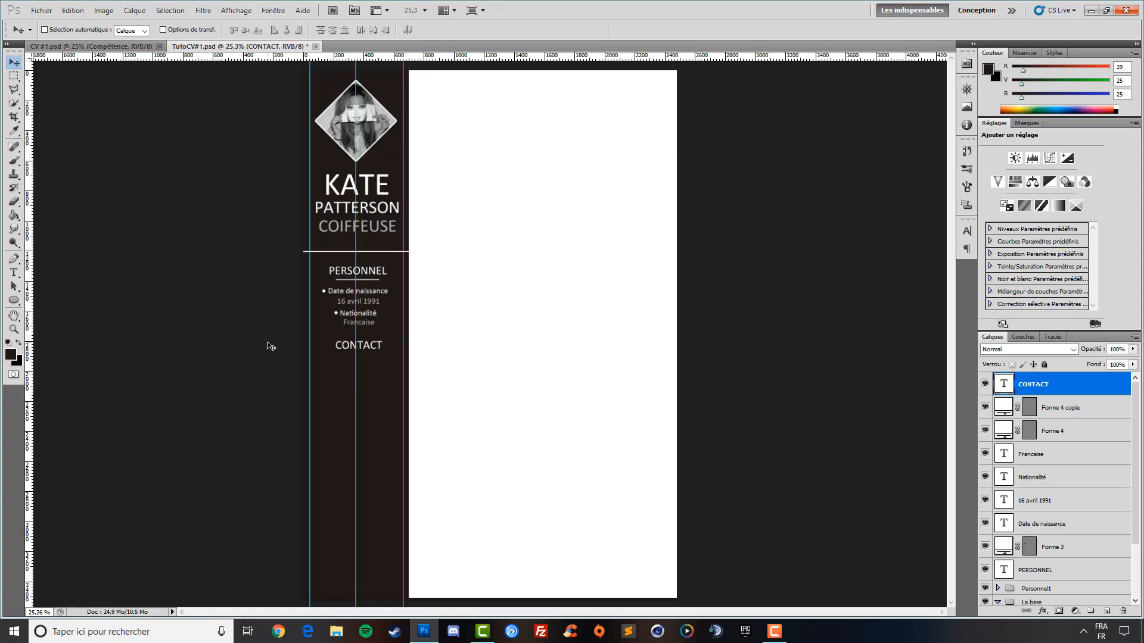
pyautogui.press('Left')
pyautogui.press('Left')
# Draw a short line under CONTACT and fill its Forme 5 layer white
pyautogui.click(14, 300)
pyautogui.click(78, 344)
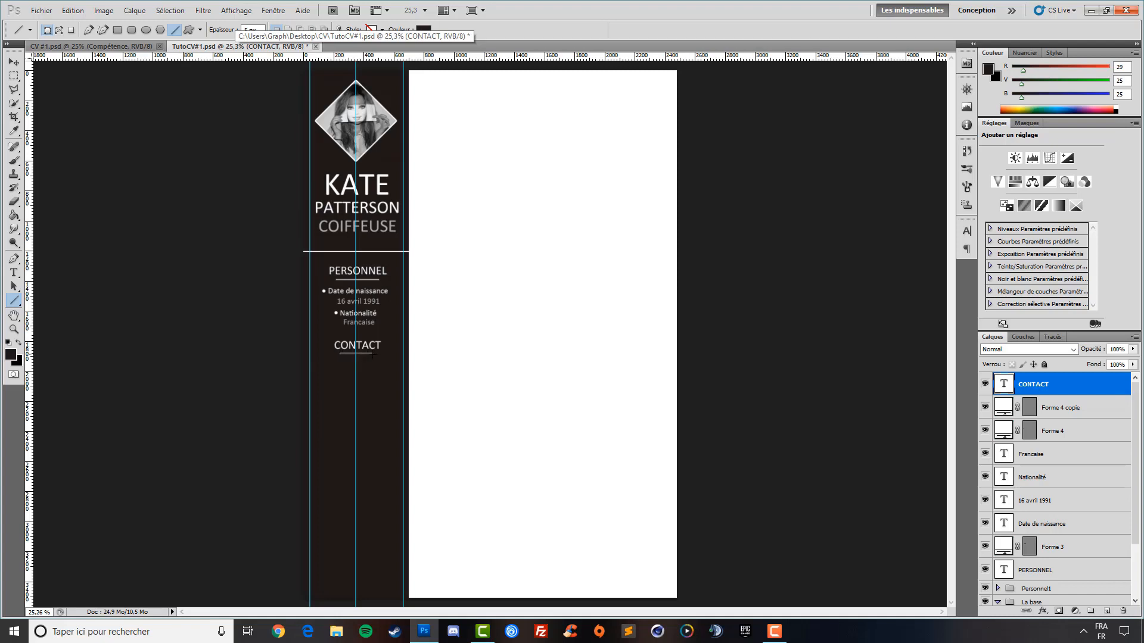
pyautogui.moveTo(373, 355); pyautogui.dragTo(372, 355)
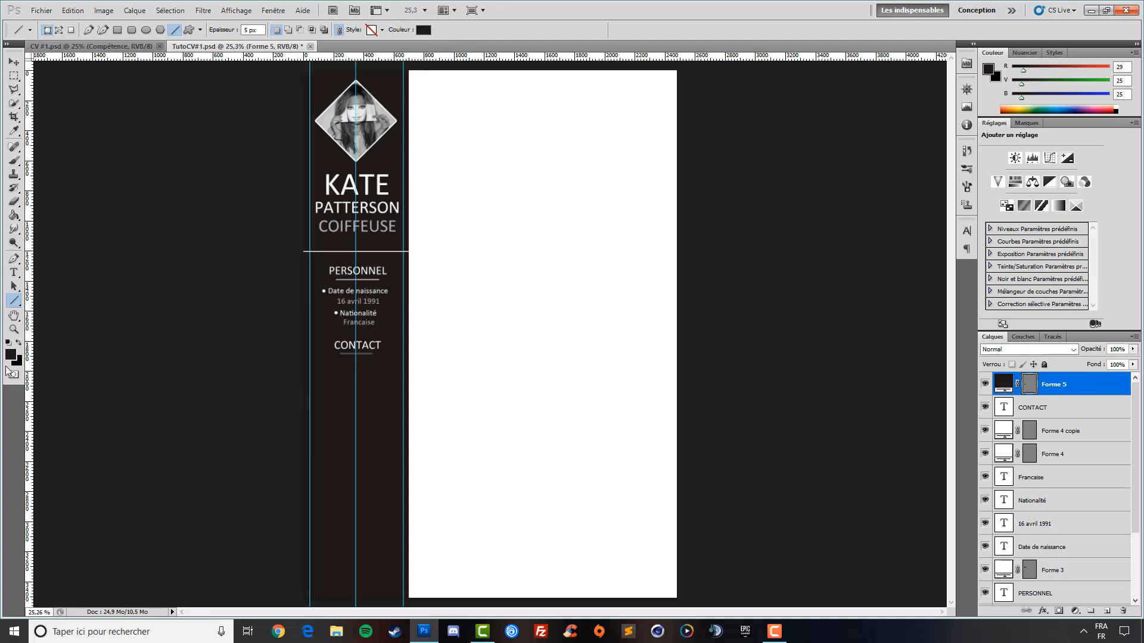
pyautogui.click(8, 344)
pyautogui.click(19, 344)
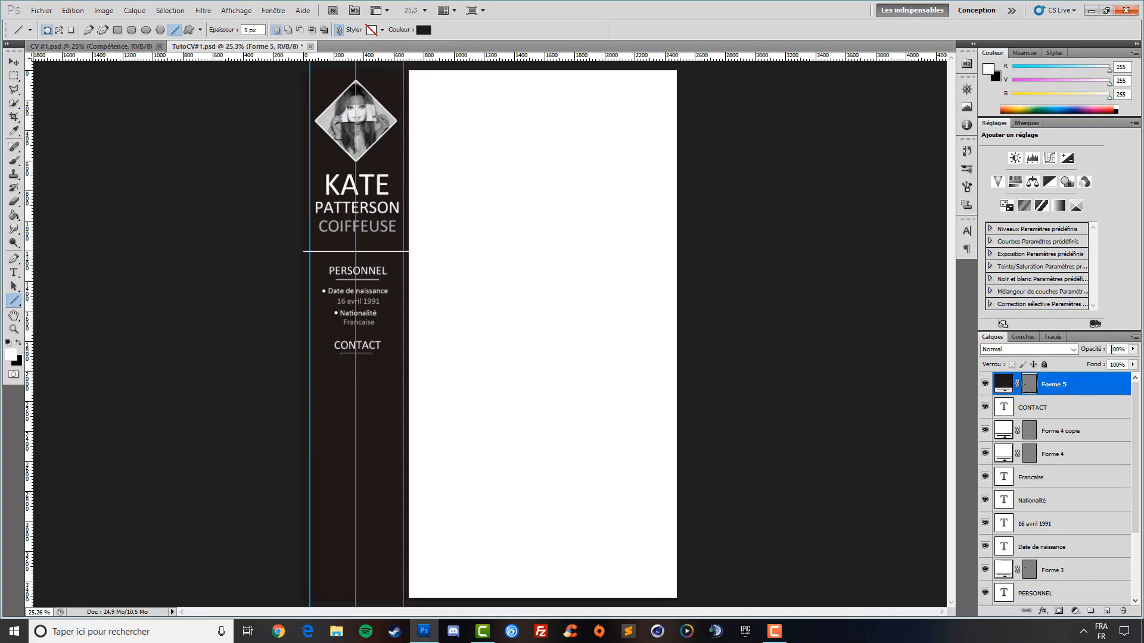
pyautogui.doubleClick(1003, 383)
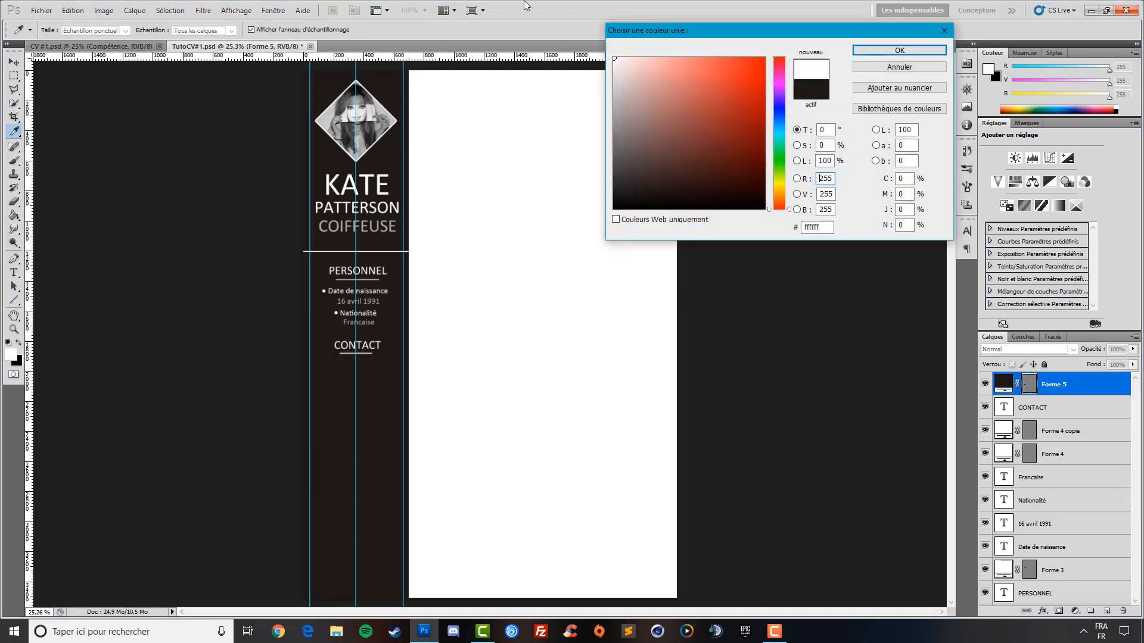
pyautogui.click(898, 50)
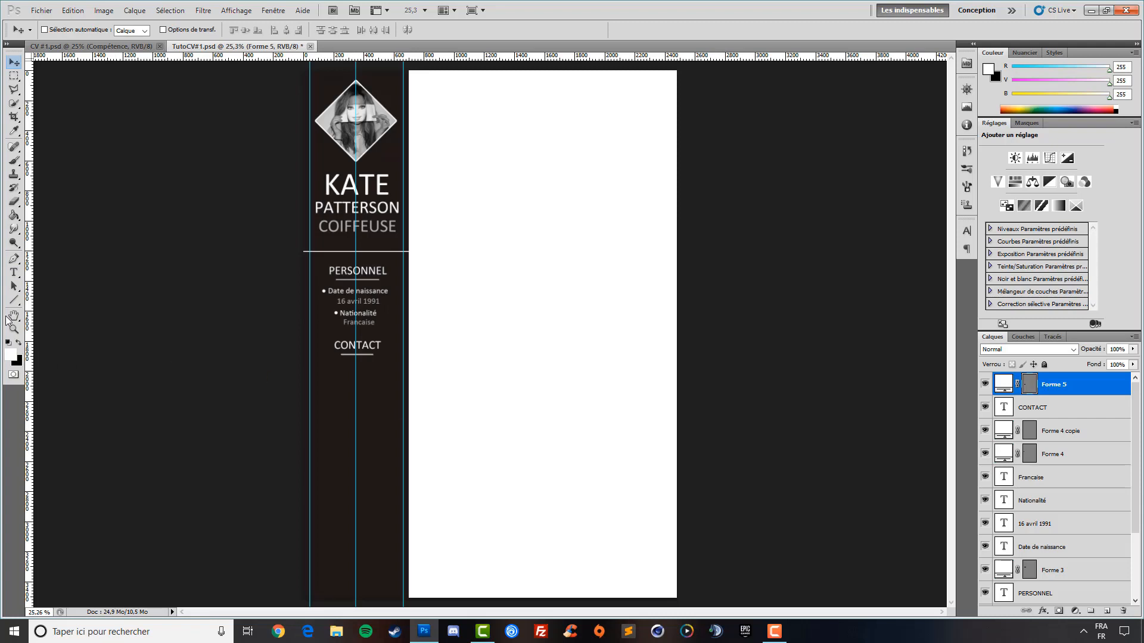
# Set the type size to 13 pt and group layers Forme 4 copie through PERSONNEL as 'Personnel2'
pyautogui.click(14, 273)
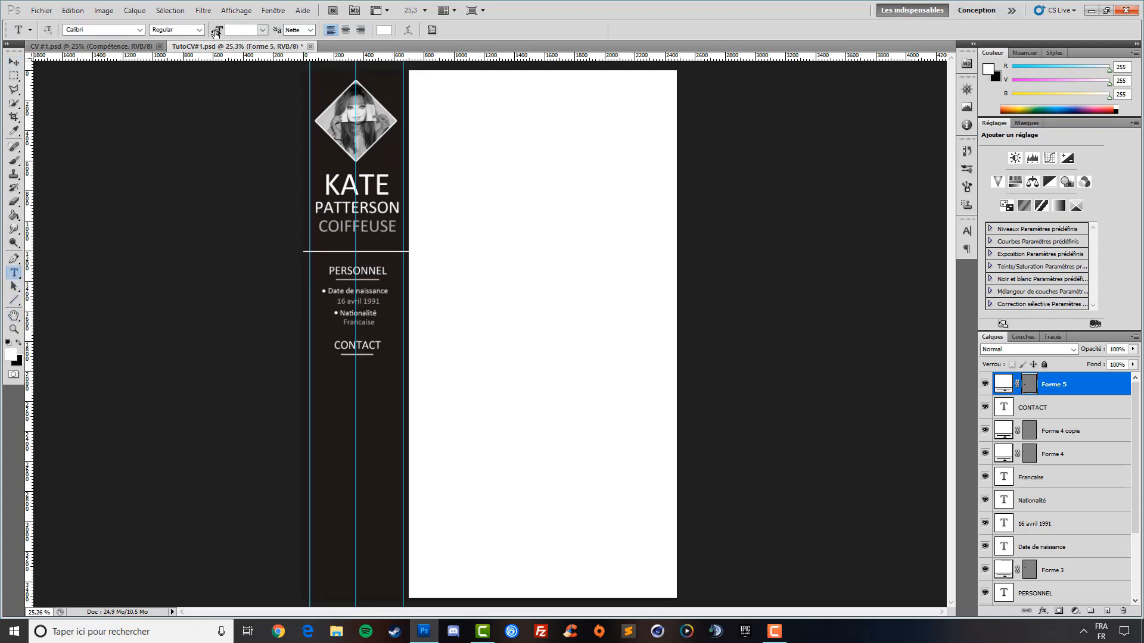
pyautogui.moveTo(212, 36); pyautogui.dragTo(224, 45)
pyautogui.scroll(-2, 1060, 441)
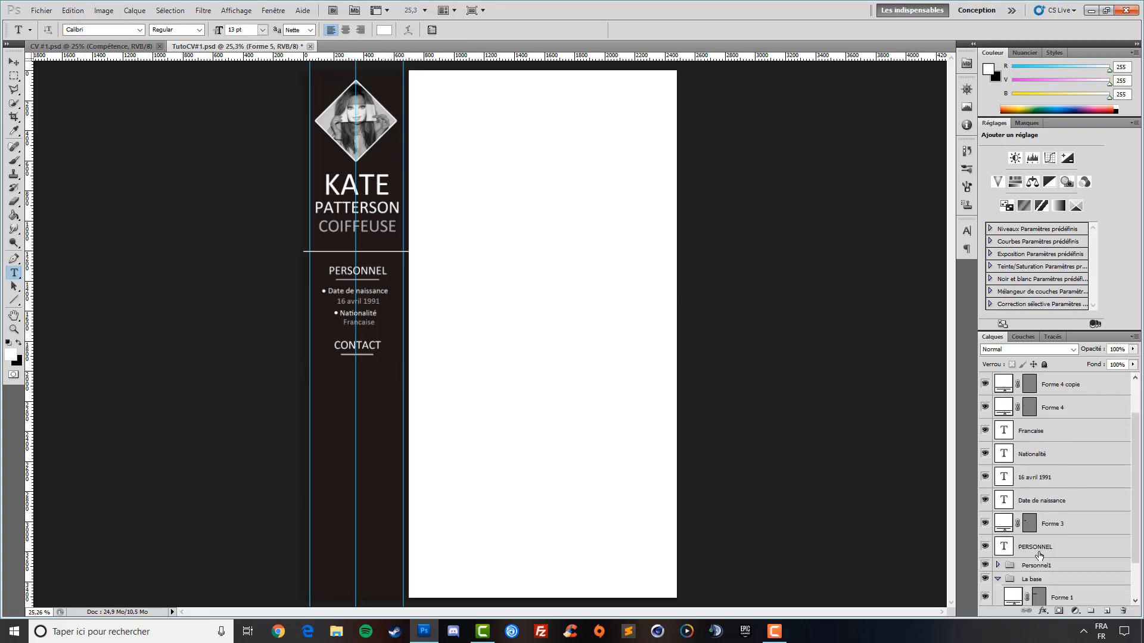
pyautogui.click(1037, 555)
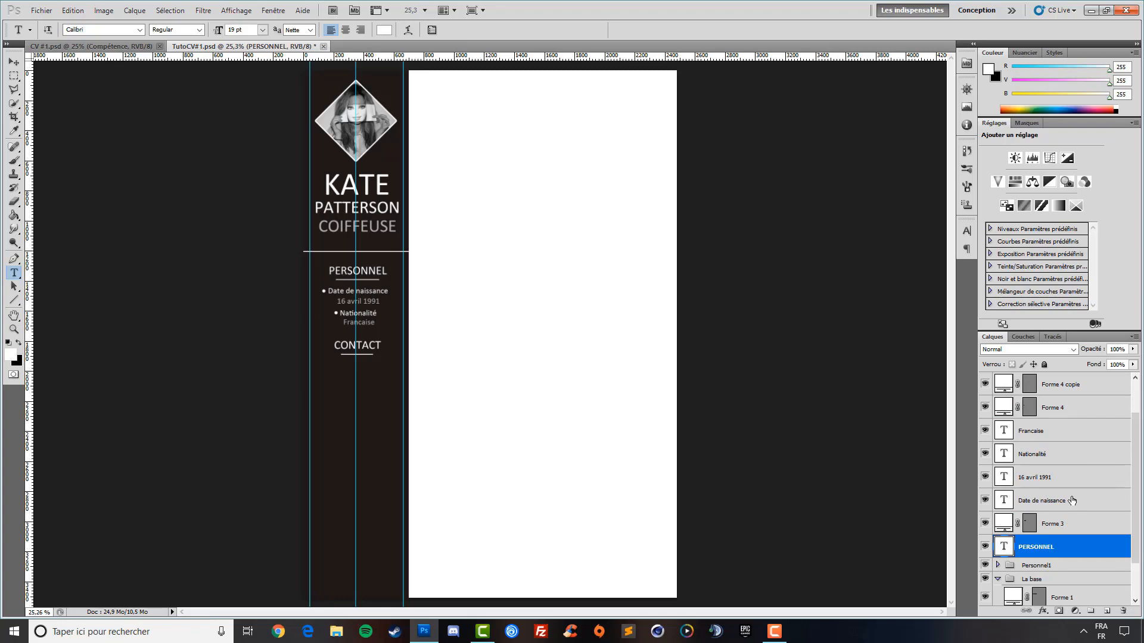
pyautogui.scroll(2, 1066, 497)
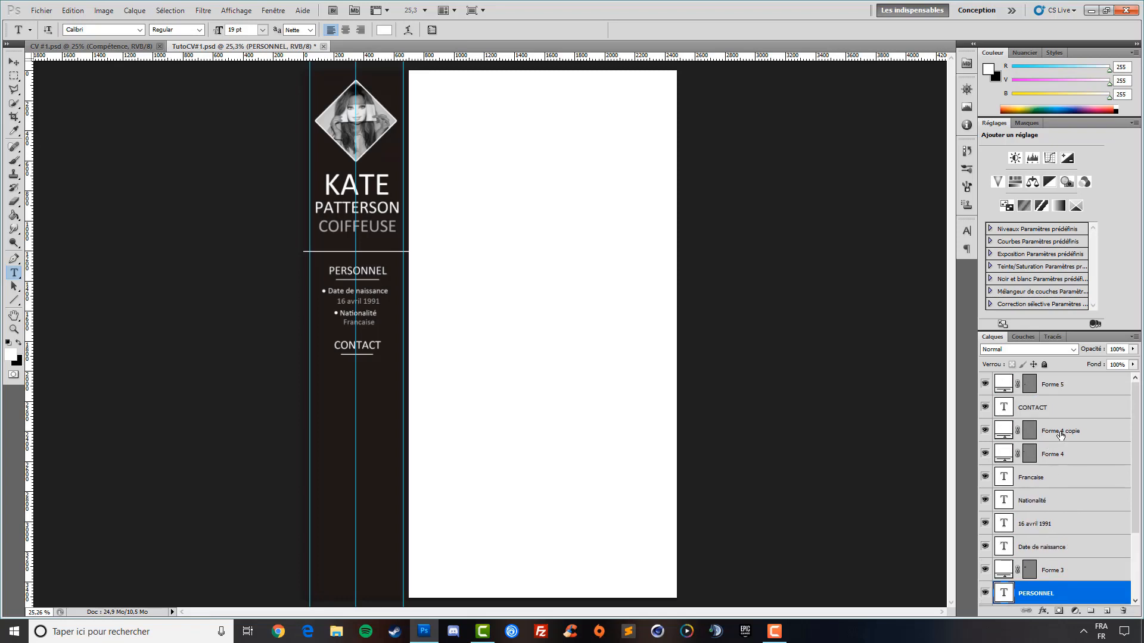
pyautogui.keyDown('shift'); pyautogui.click(1060, 431); pyautogui.keyUp('shift')
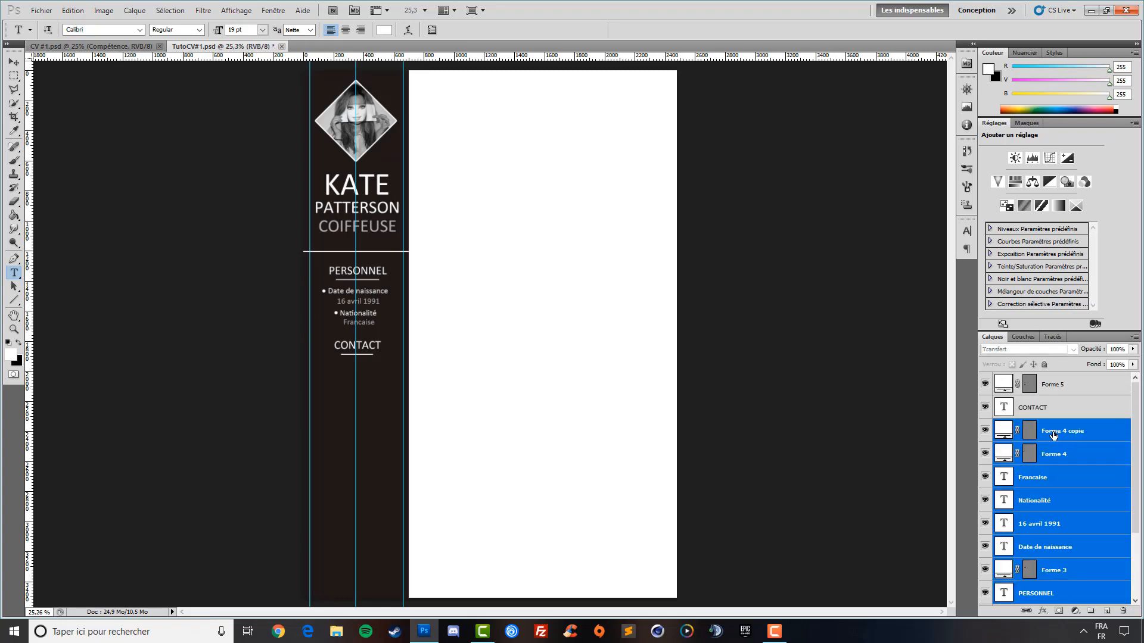
pyautogui.hotkey('ctrl', 'g')
pyautogui.doubleClick(1036, 425)
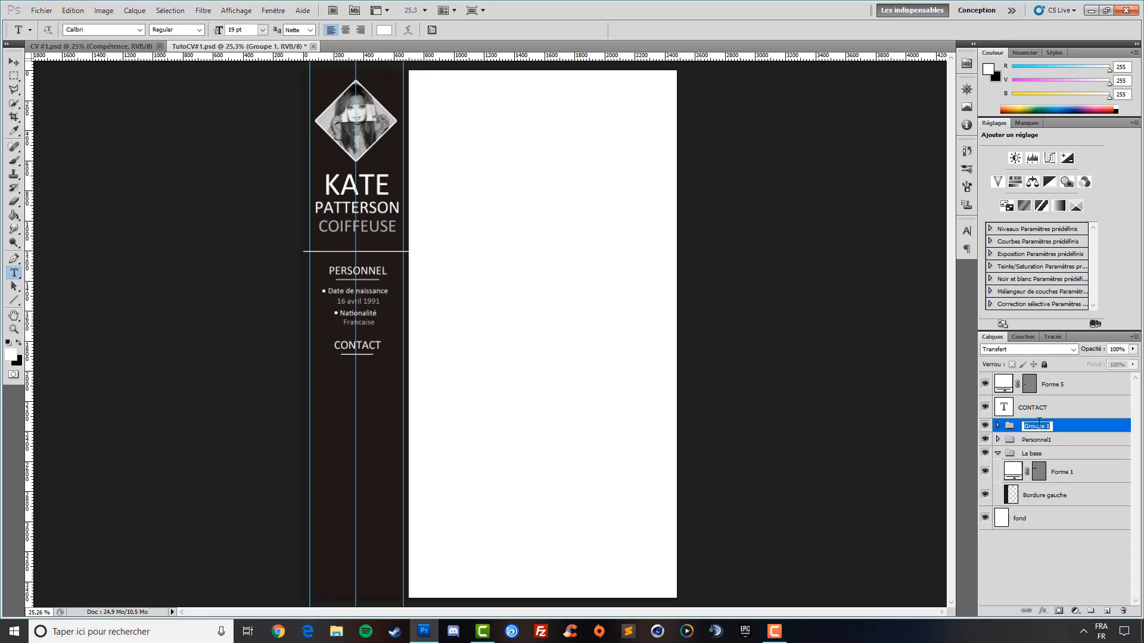
pyautogui.write('Personnel2')
pyautogui.press('Return')
# Group CONTACT with its Forme 5 underline as 'contact', then expand it and select Forme 5
pyautogui.click(1039, 409)
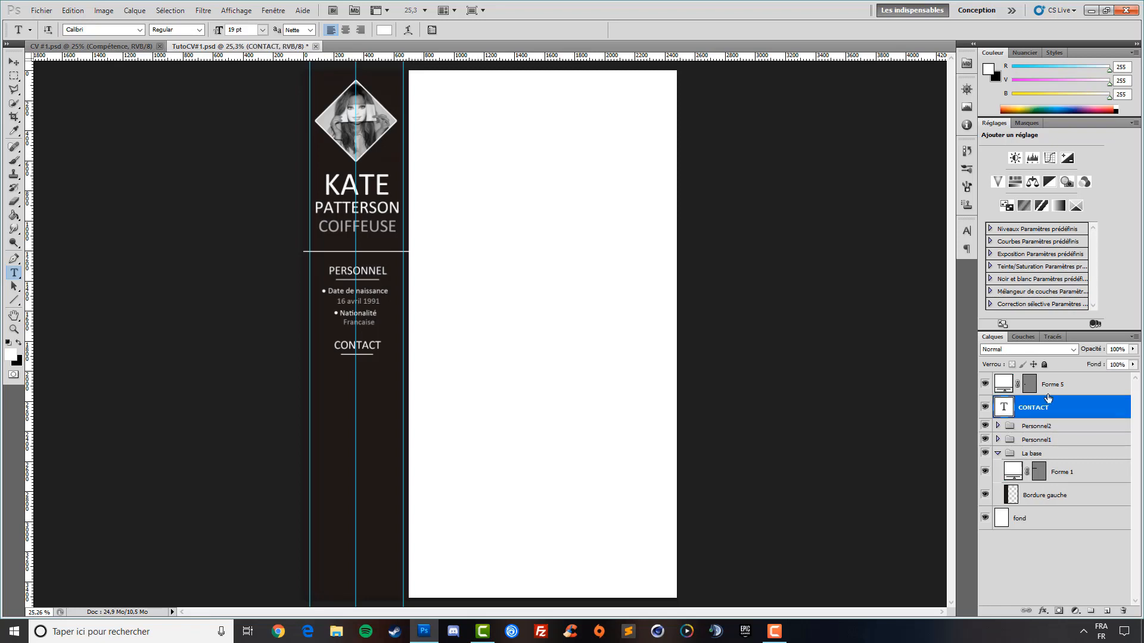
pyautogui.click(1049, 386)
pyautogui.click(1053, 408)
pyautogui.keyDown('shift'); pyautogui.click(1051, 384); pyautogui.keyUp('shift')
pyautogui.hotkey('ctrl', 'g')
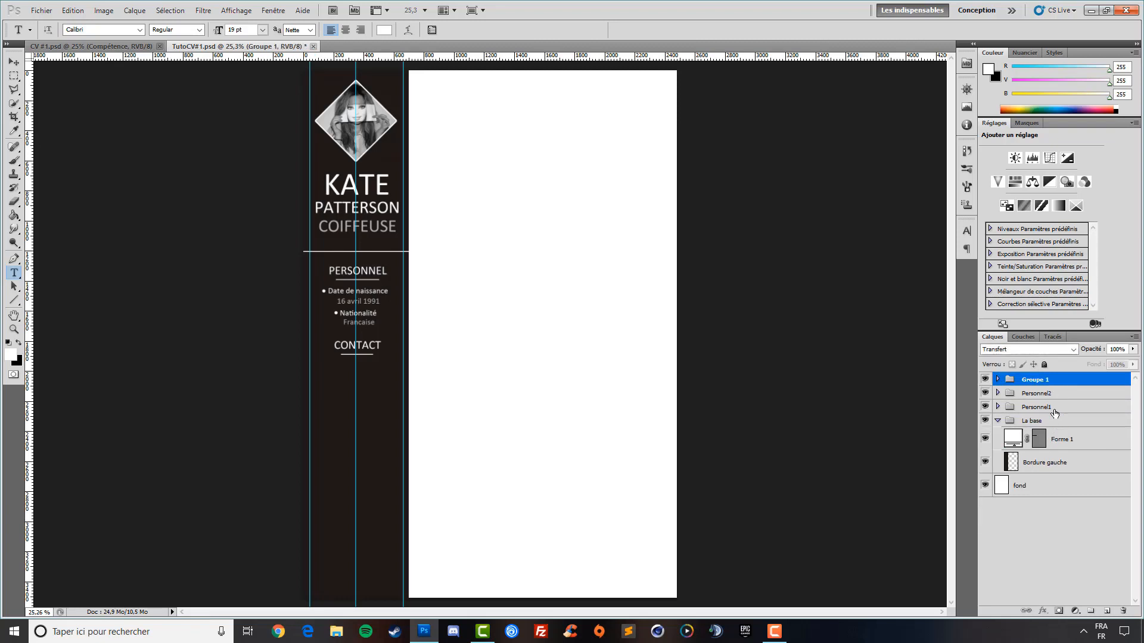
pyautogui.doubleClick(1027, 381)
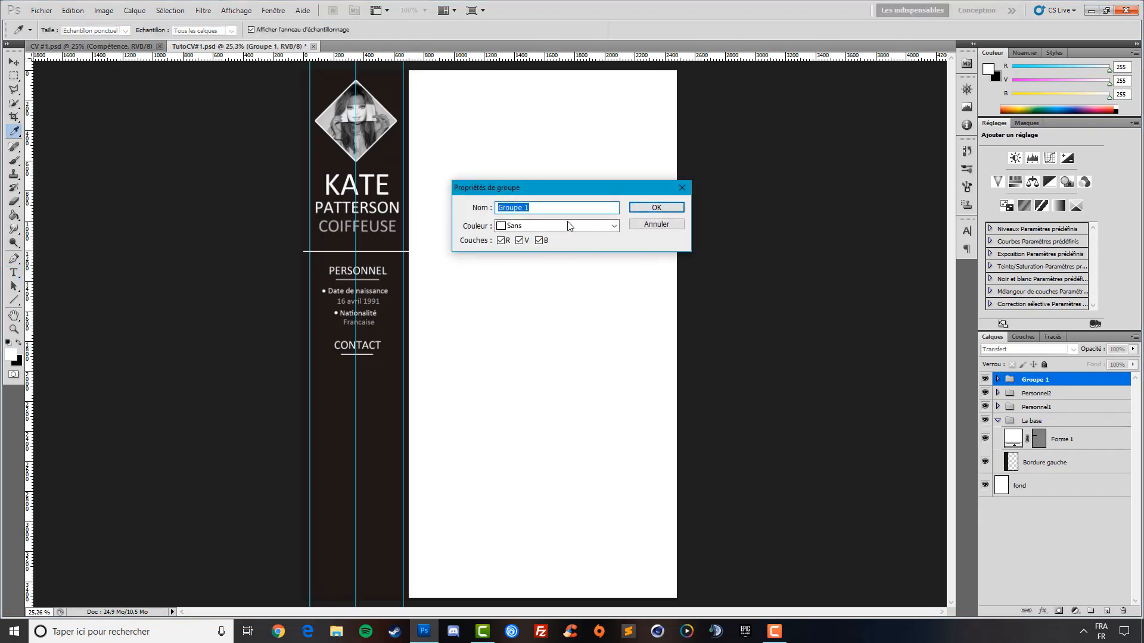
pyautogui.write('contact')
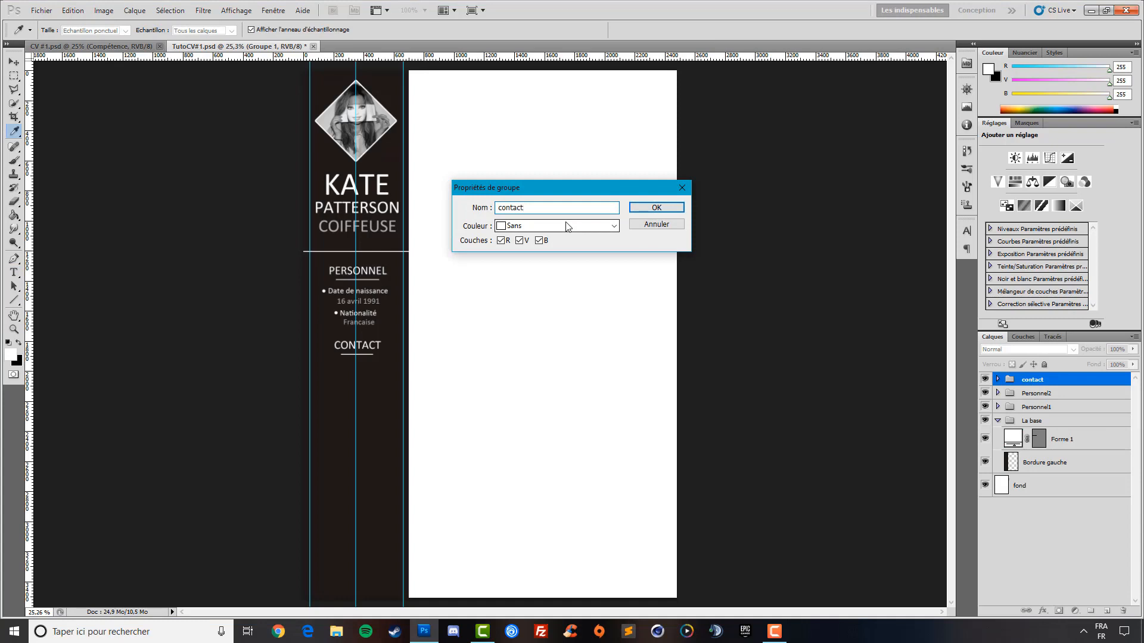
pyautogui.press('Return')
pyautogui.press('t')
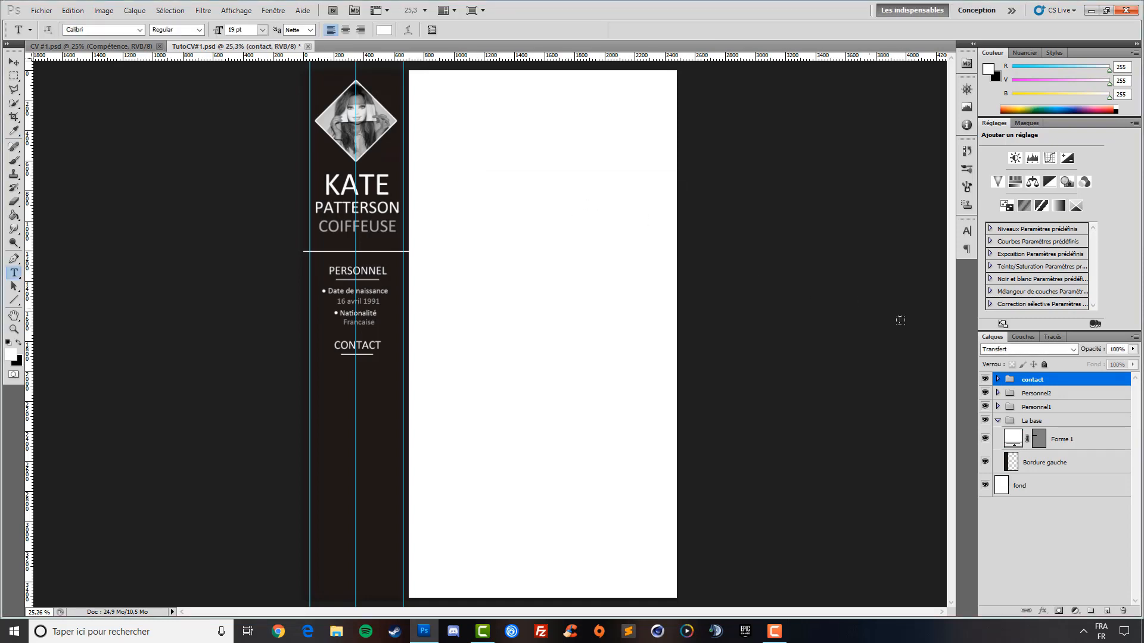
pyautogui.click(999, 380)
pyautogui.click(1063, 398)
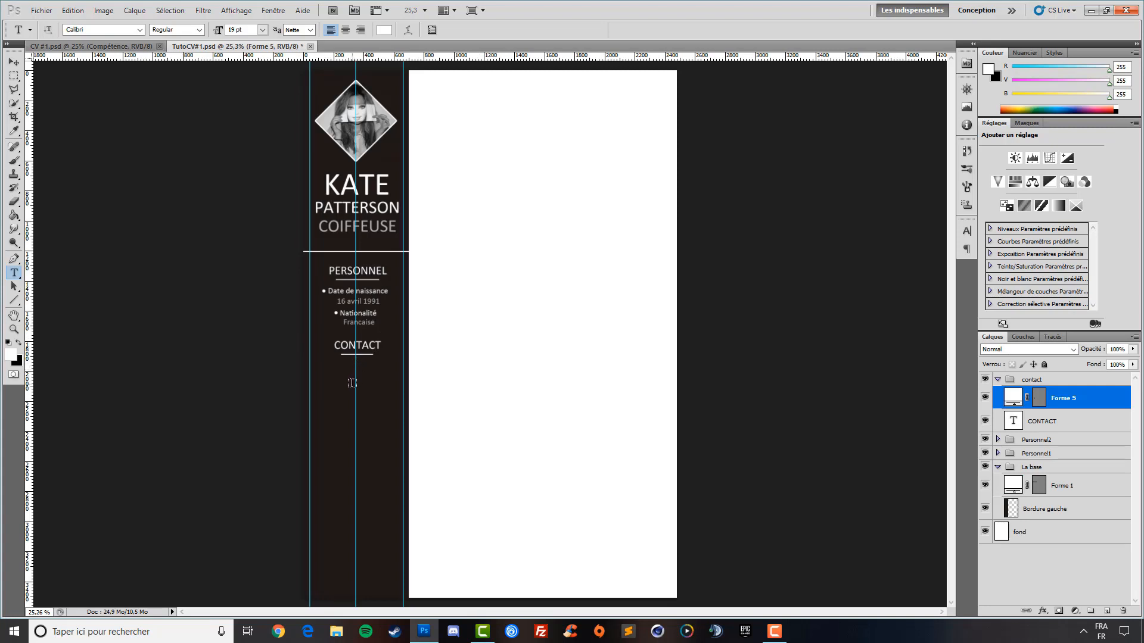
# Add a 12 pt 'Téléphone fixe' label centred under CONTACT
pyautogui.click(353, 381)
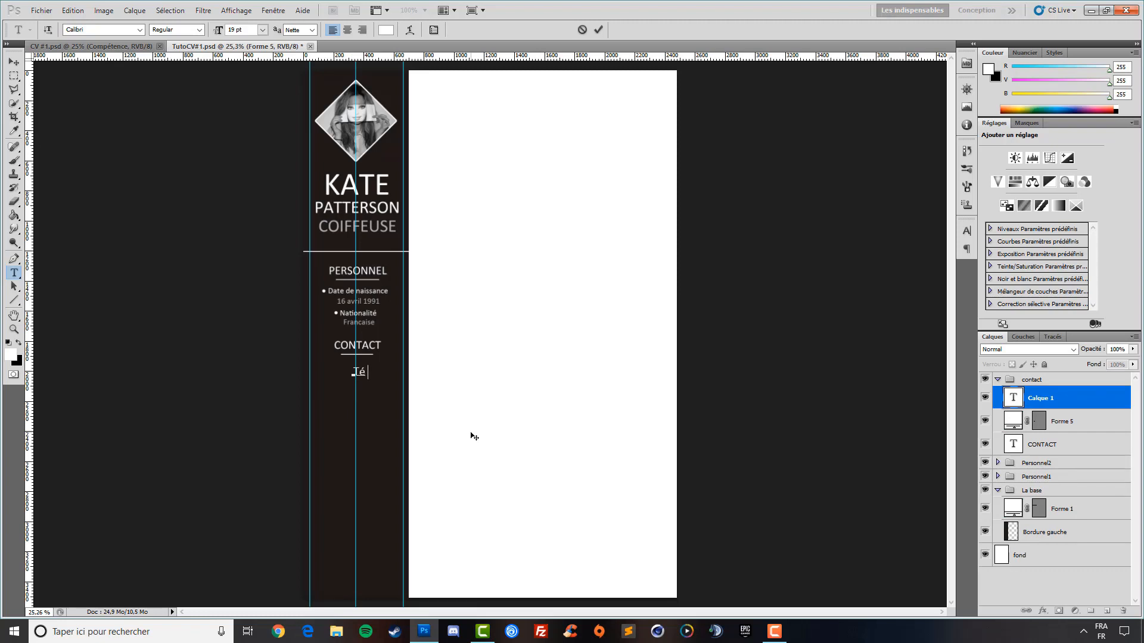
pyautogui.write('Téléphone')
pyautogui.click(14, 62)
pyautogui.moveTo(379, 391); pyautogui.dragTo(243, 339)
pyautogui.click(14, 273)
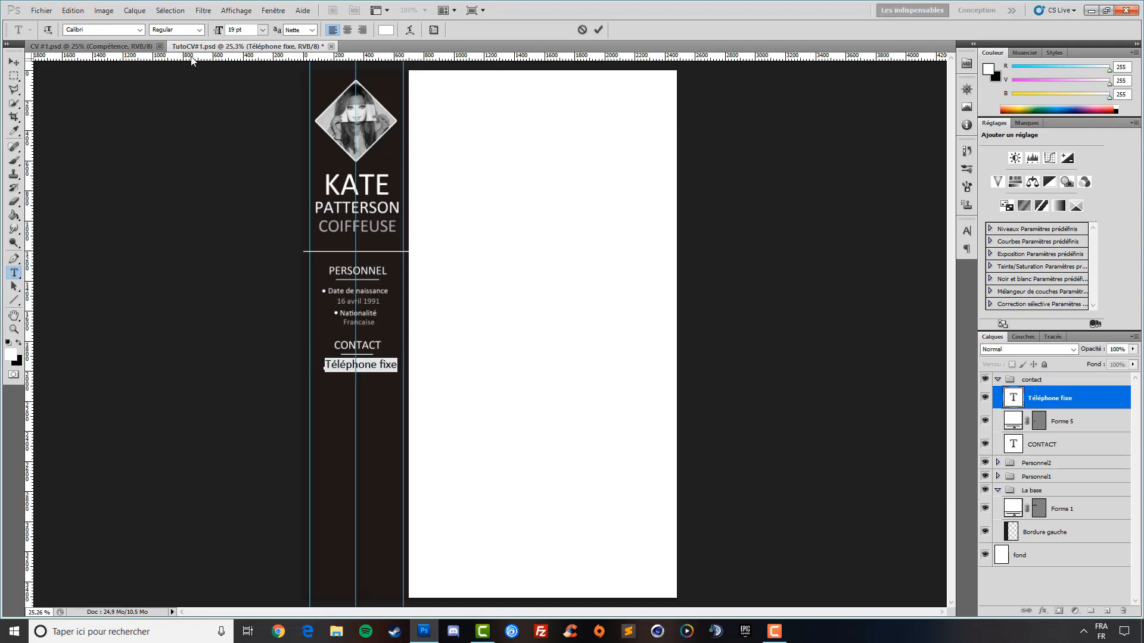
pyautogui.moveTo(220, 35); pyautogui.dragTo(216, 34)
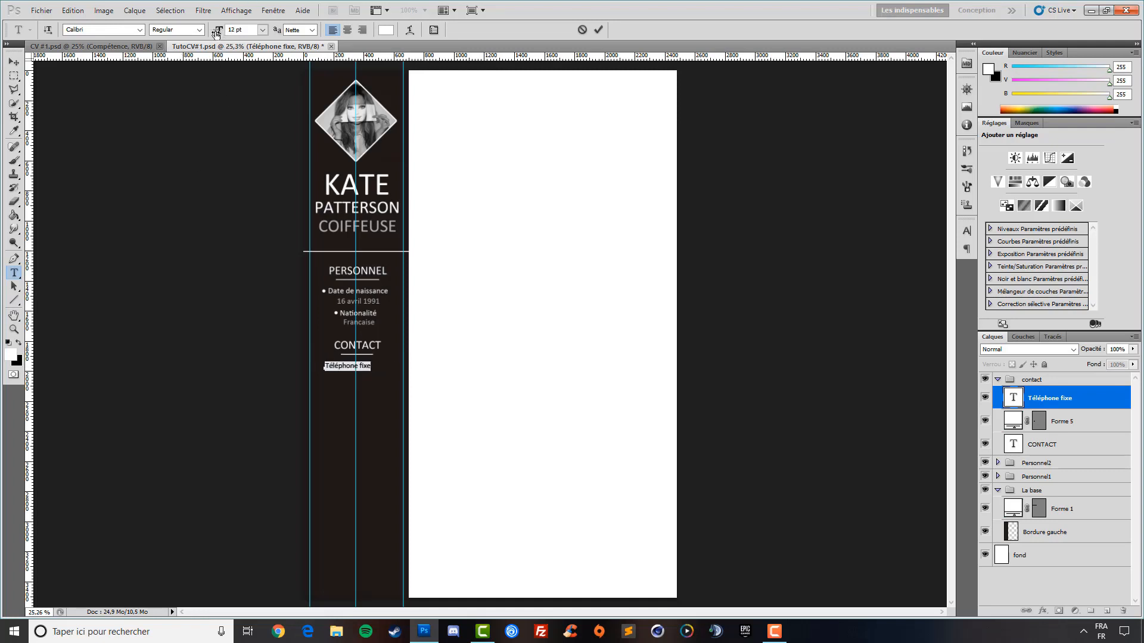
pyautogui.click(14, 61)
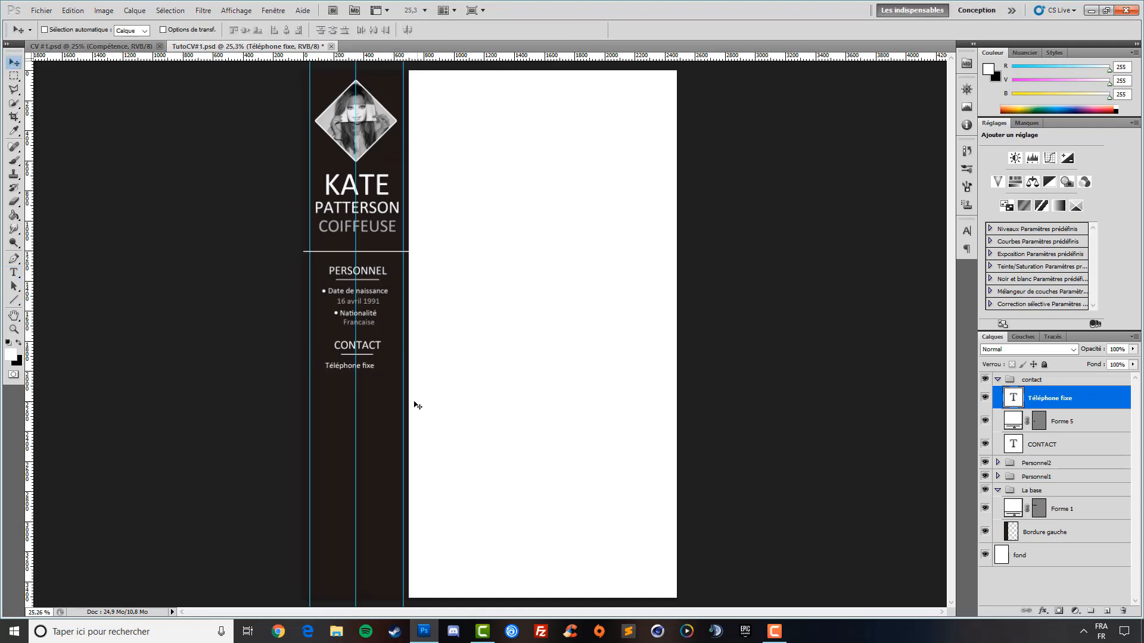
pyautogui.moveTo(371, 391); pyautogui.dragTo(378, 388)
pyautogui.click(14, 272)
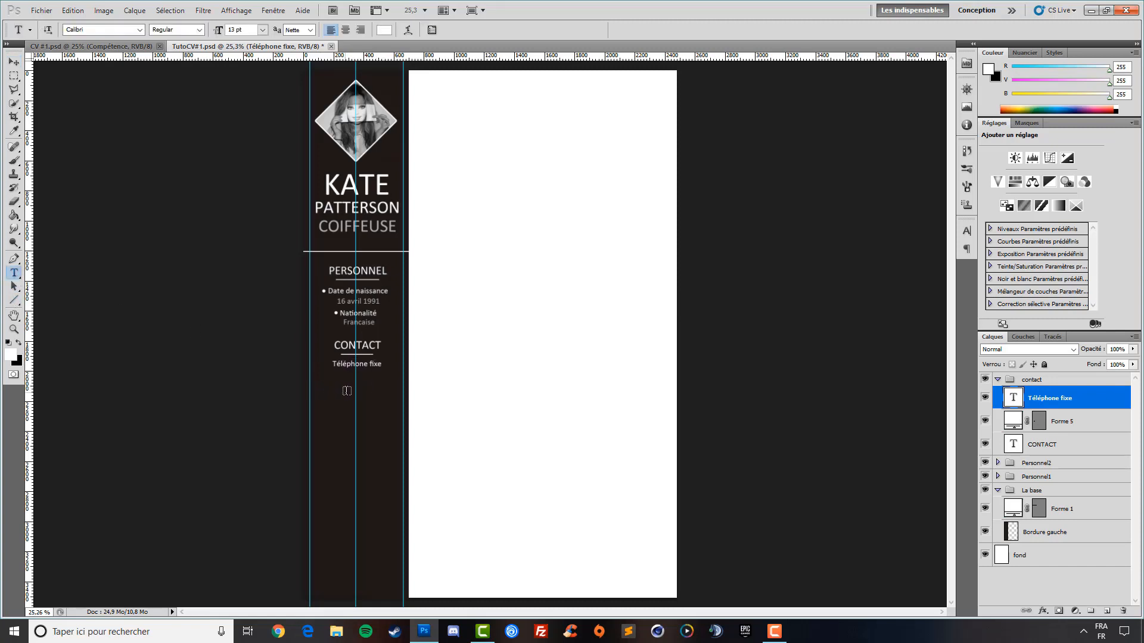
pyautogui.click(357, 385)
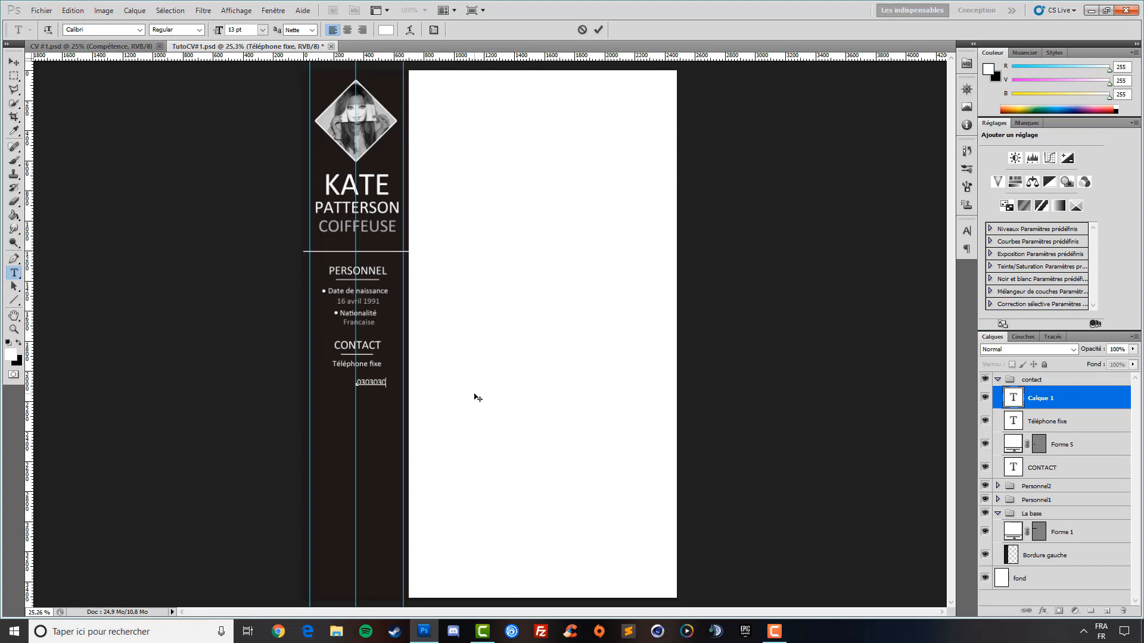
pyautogui.write('0303030303')
pyautogui.click(14, 62)
pyautogui.moveTo(383, 410); pyautogui.dragTo(361, 404)
pyautogui.press('Down')
pyautogui.press('Down')
pyautogui.press('Down')
pyautogui.press('Down')
pyautogui.press('Down')
pyautogui.press('Down')
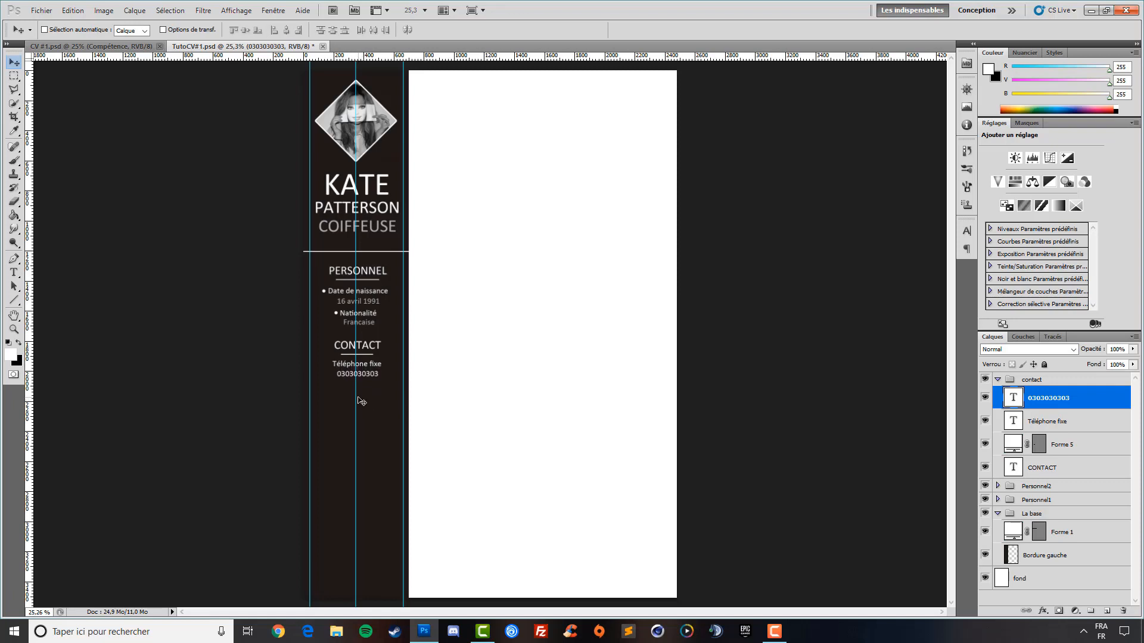
pyautogui.press('Left')
pyautogui.press('Left')
pyautogui.press('Left')
pyautogui.click(14, 273)
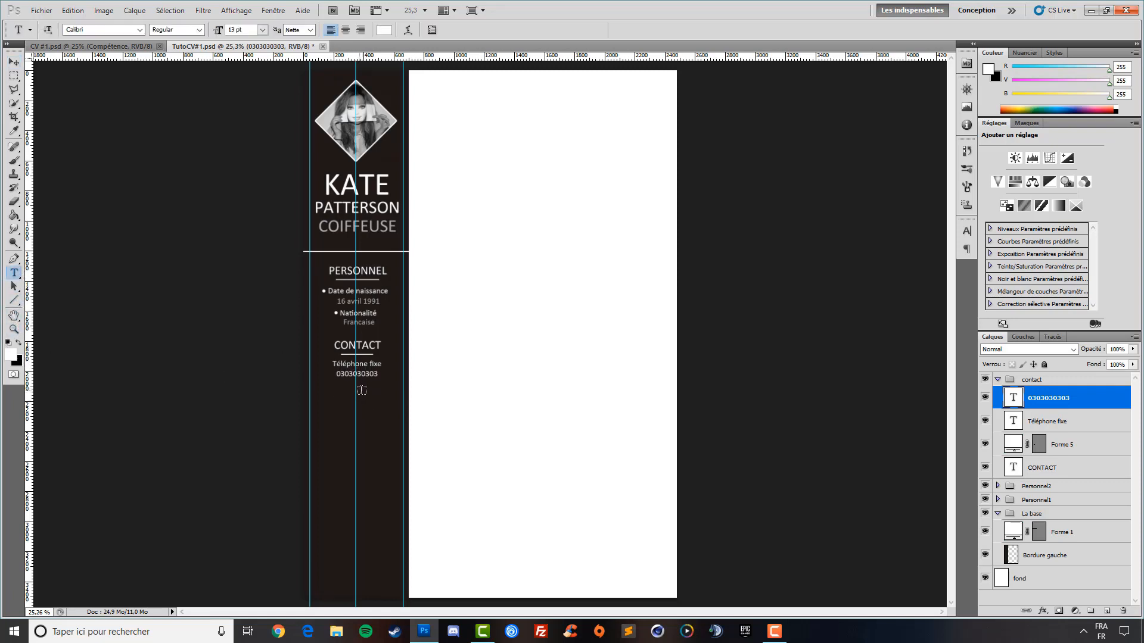
pyautogui.doubleClick(361, 381)
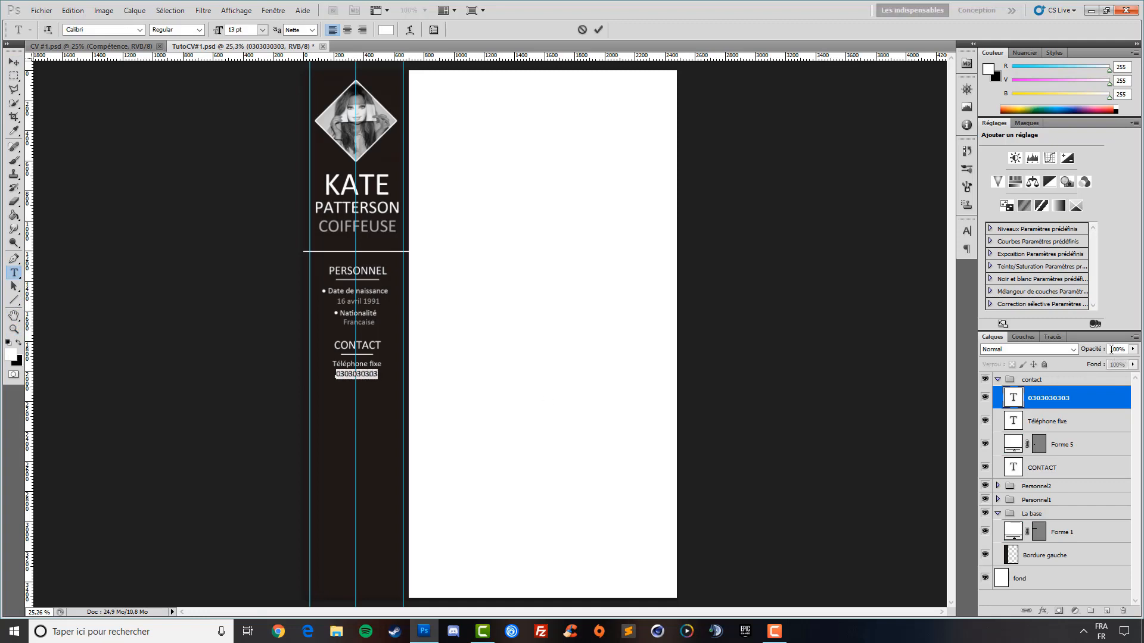
pyautogui.moveTo(1092, 351); pyautogui.dragTo(1072, 349)
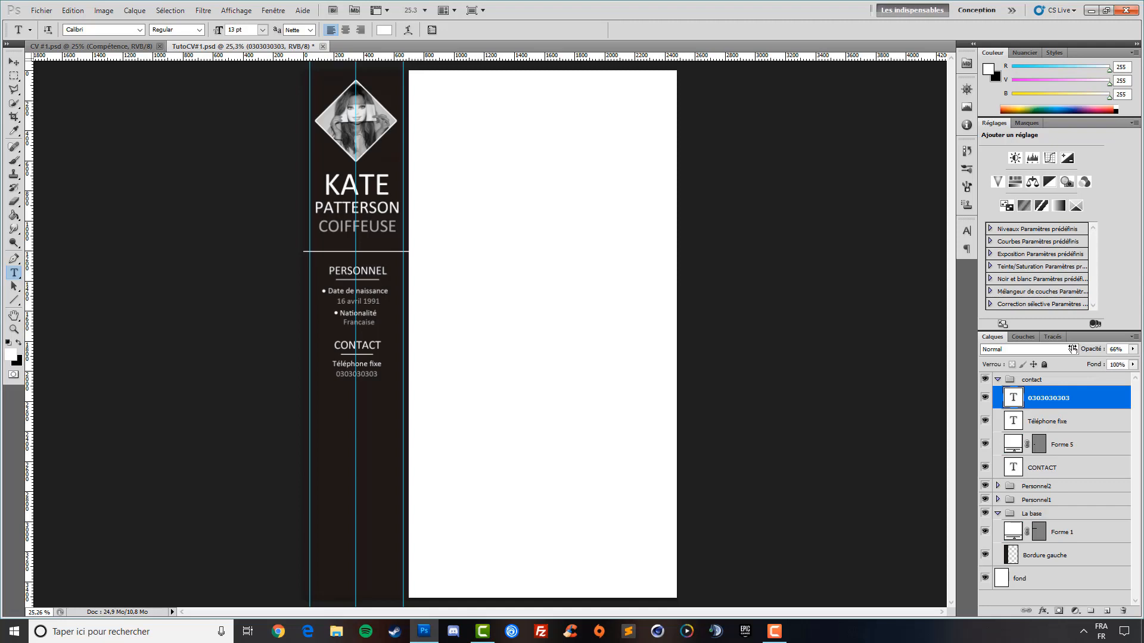
pyautogui.click(1052, 423)
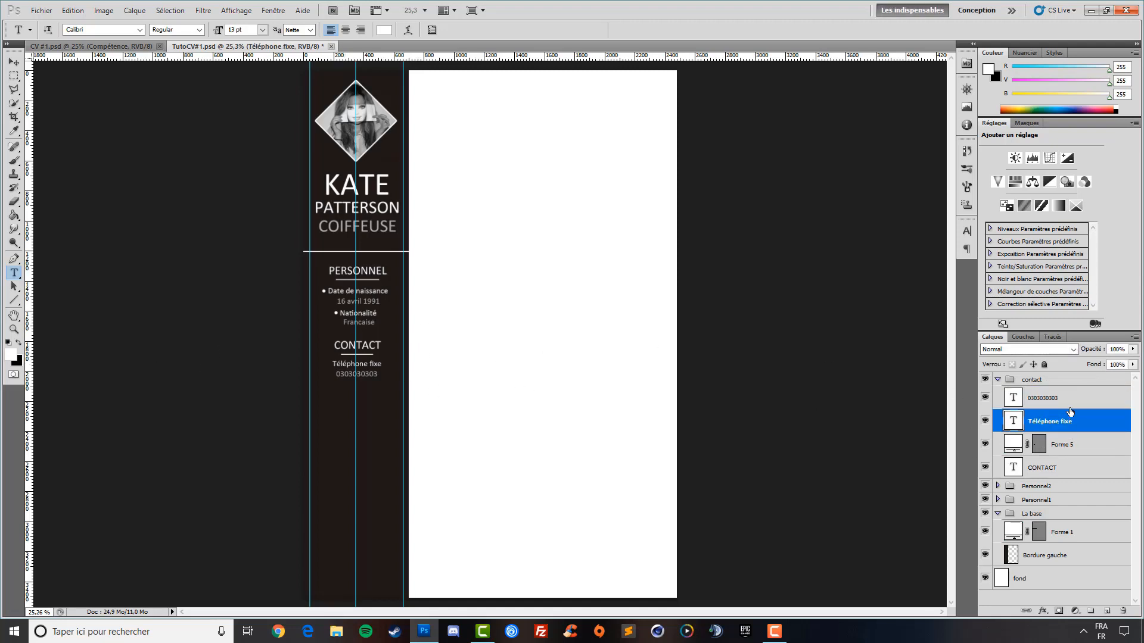
pyautogui.click(1070, 401)
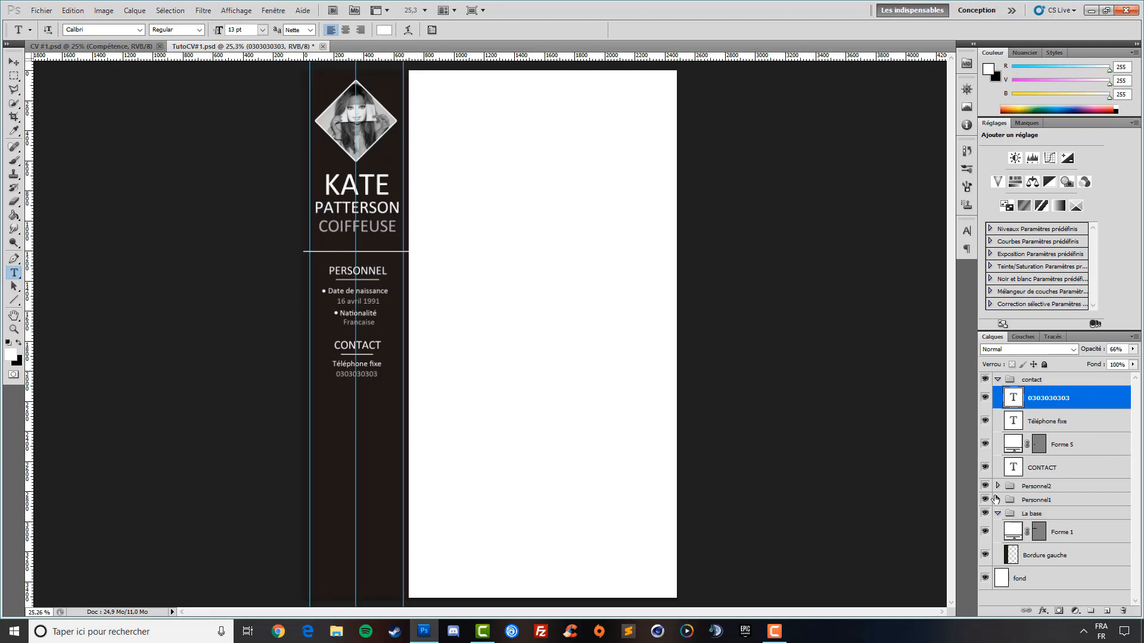
# Copy the Forme 4 copie bullet into the contact group, above the phone number, beside Téléphone fixe
pyautogui.click(997, 486)
pyautogui.press('v')
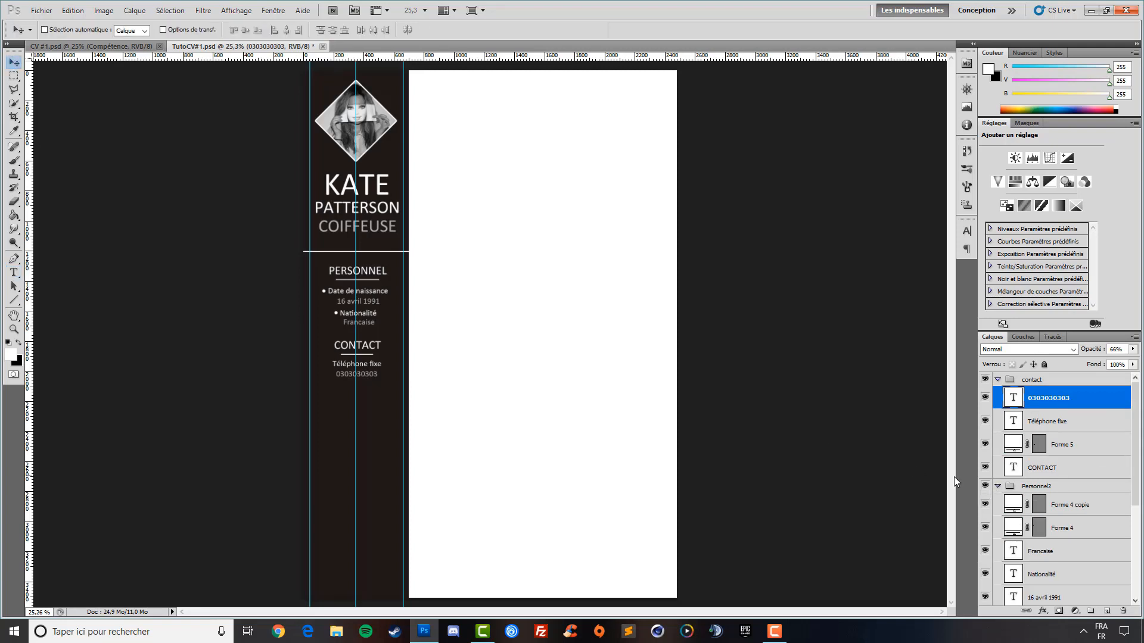
pyautogui.scroll(-1, 1039, 504)
pyautogui.click(1074, 480)
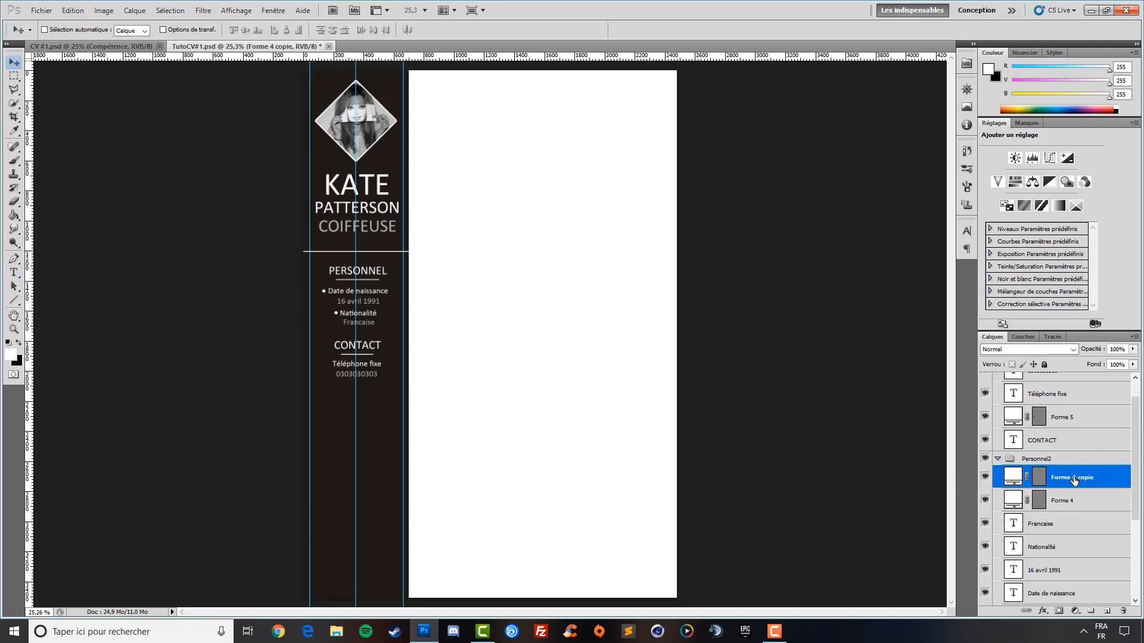
pyautogui.moveTo(1072, 479); pyautogui.dragTo(1069, 399)
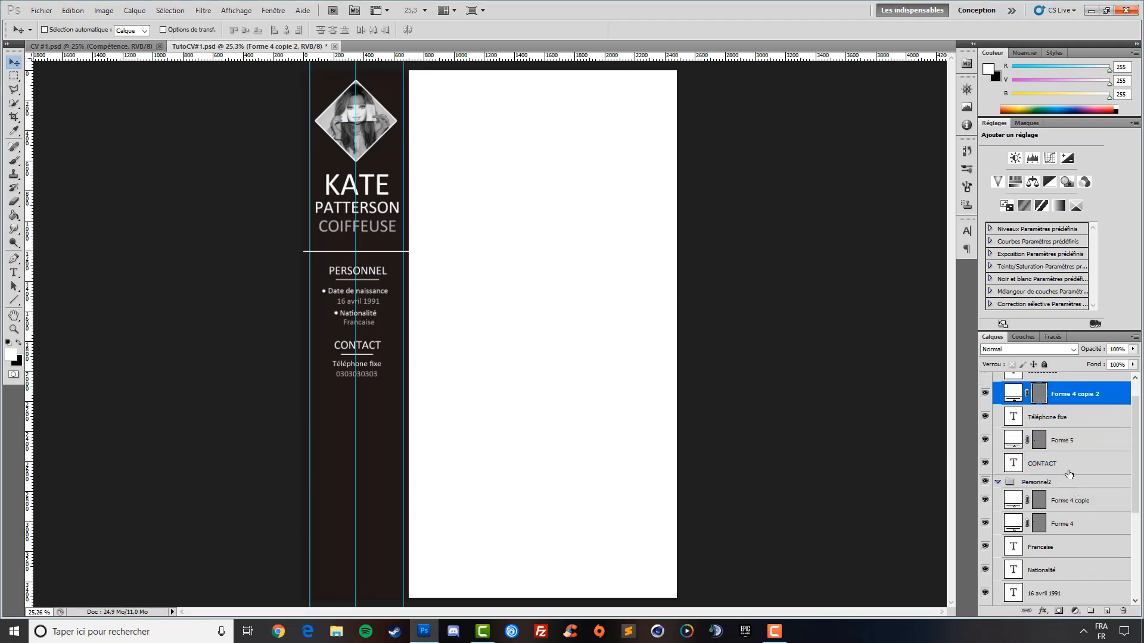
pyautogui.click(997, 482)
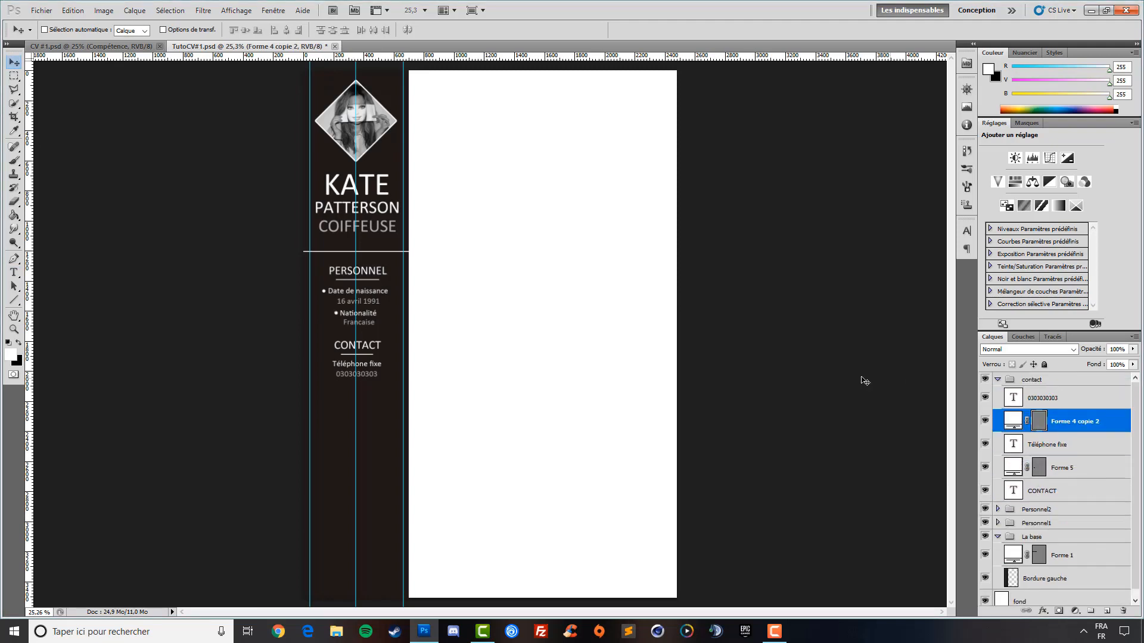
pyautogui.moveTo(1075, 421); pyautogui.dragTo(1070, 395)
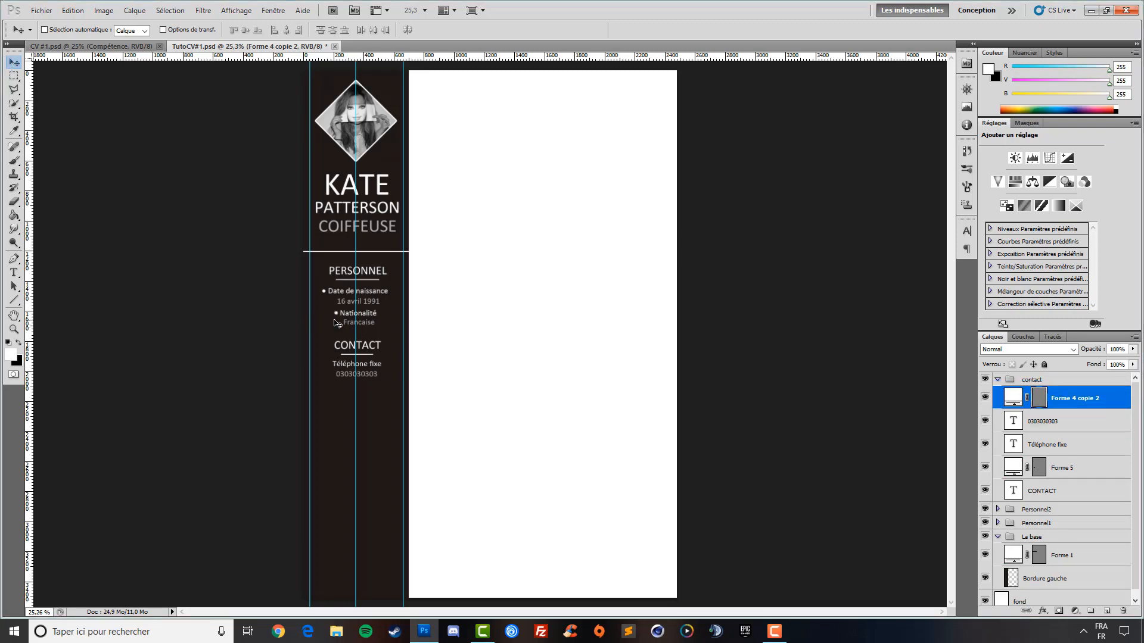
pyautogui.moveTo(334, 319); pyautogui.dragTo(331, 338)
pyautogui.click(76, 49)
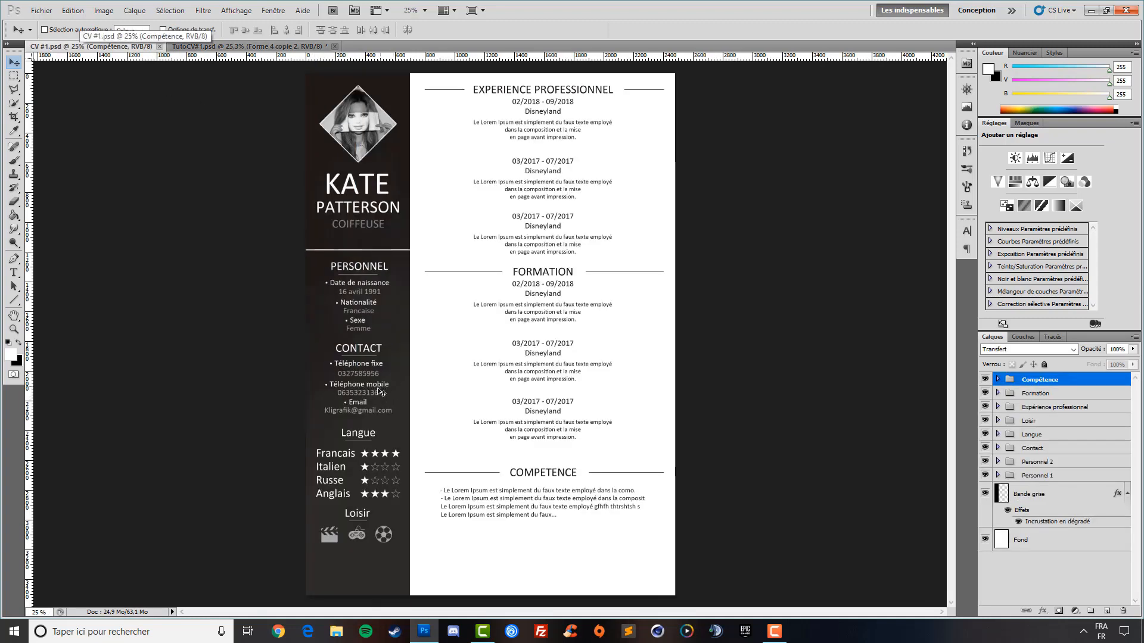
pyautogui.click(234, 47)
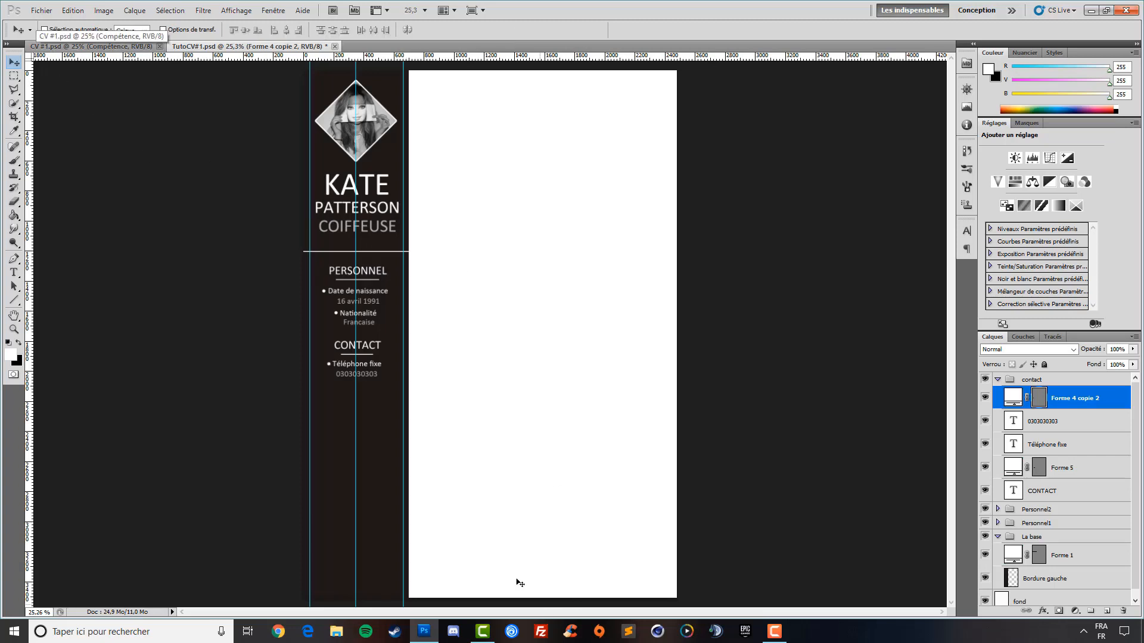
pyautogui.click(102, 46)
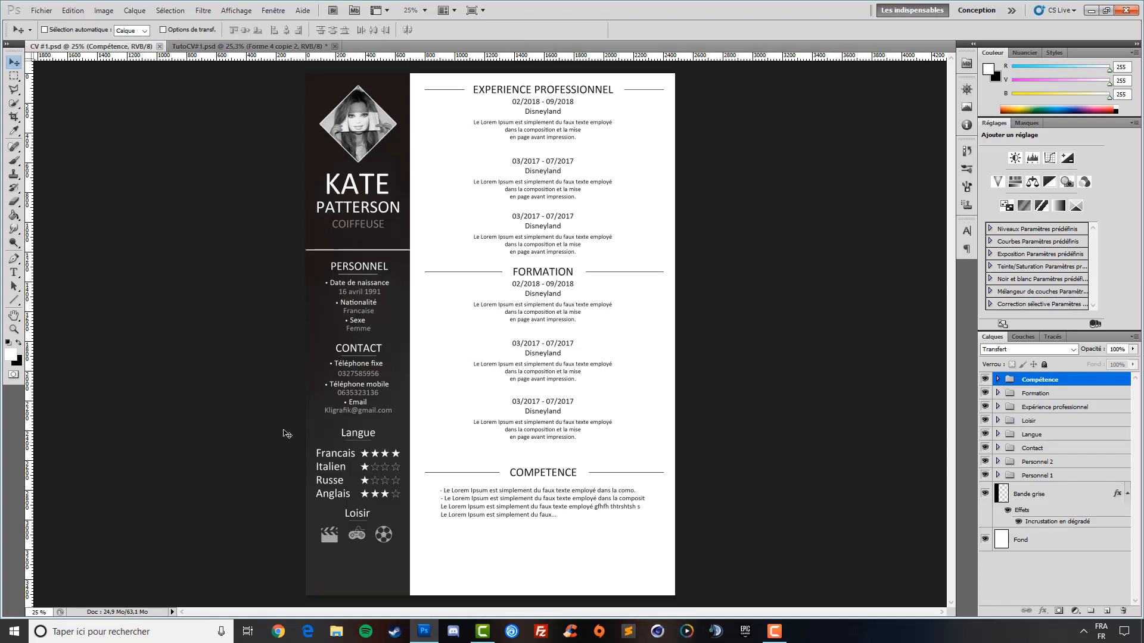
pyautogui.click(202, 47)
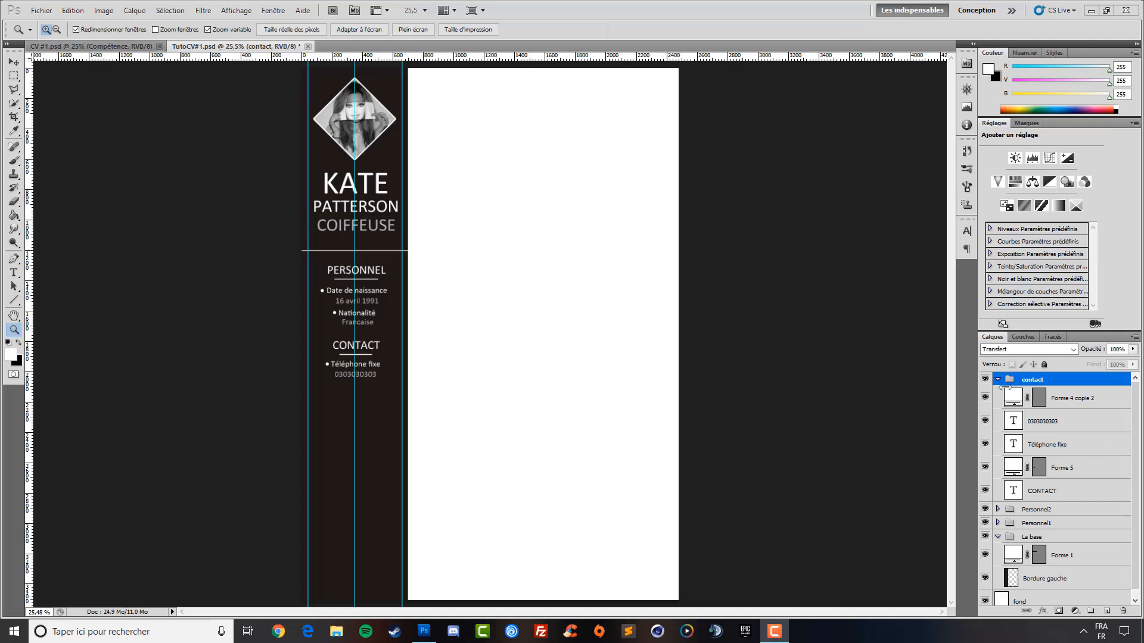
# Type a LANGUE heading below CONTACT and set it to 20 pt
pyautogui.click(994, 380)
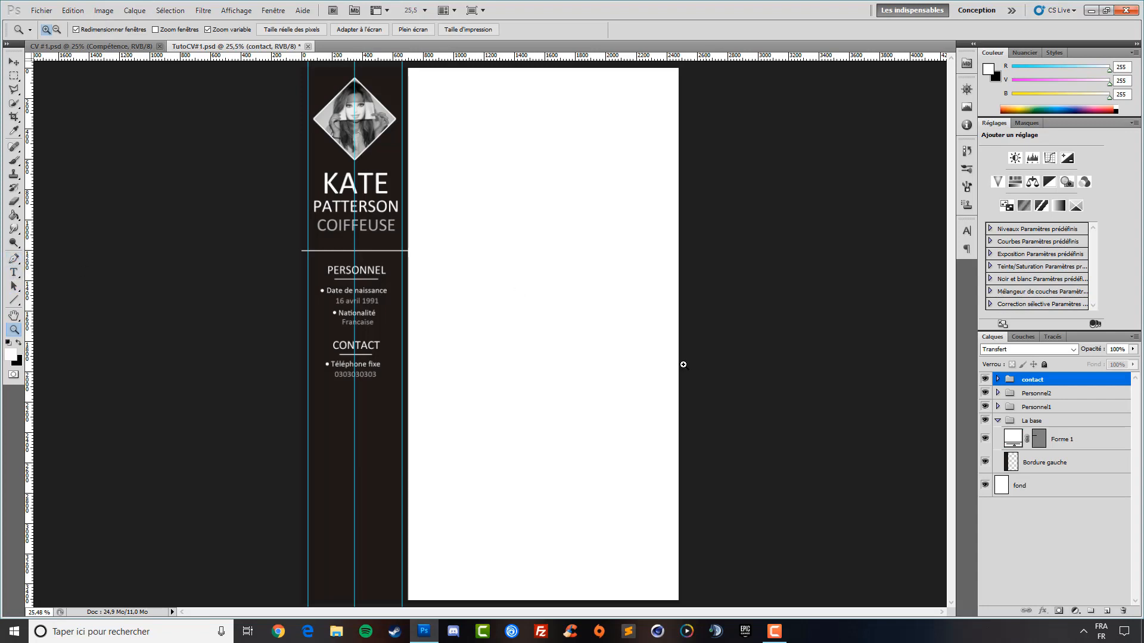
pyautogui.click(15, 273)
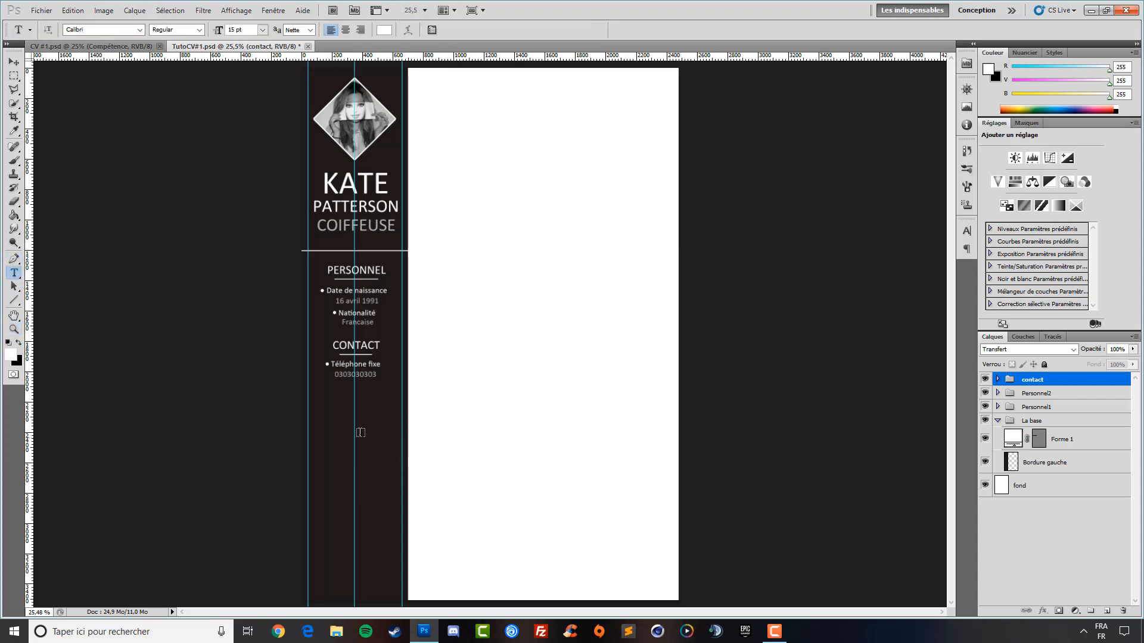
pyautogui.click(340, 420)
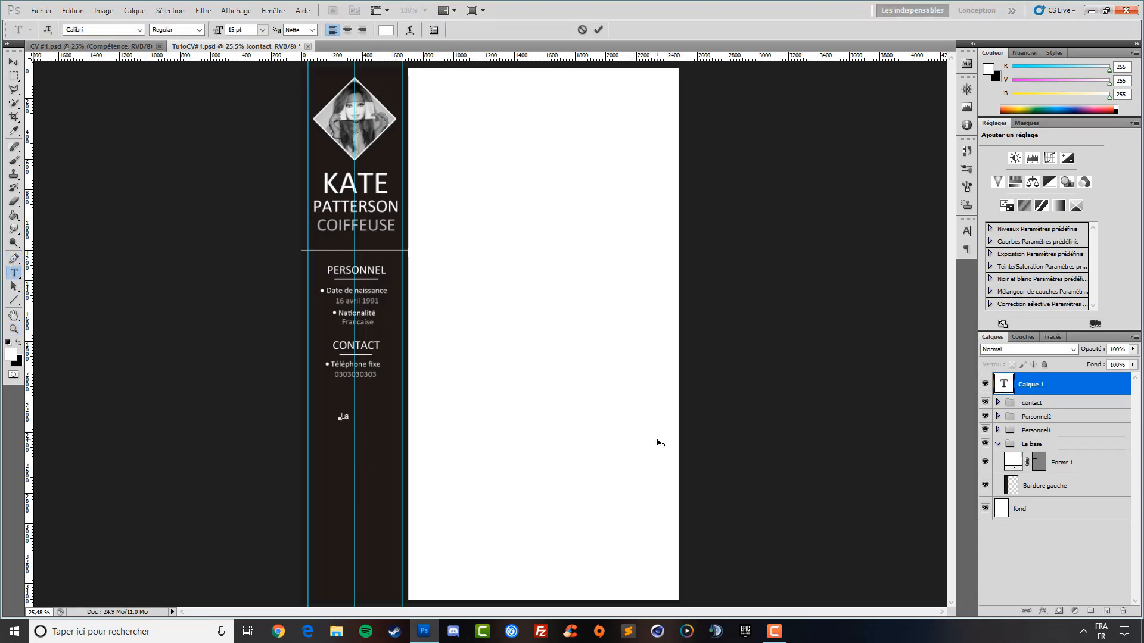
pyautogui.write('La')
pyautogui.press('BackSpace')
pyautogui.press('BackSpace')
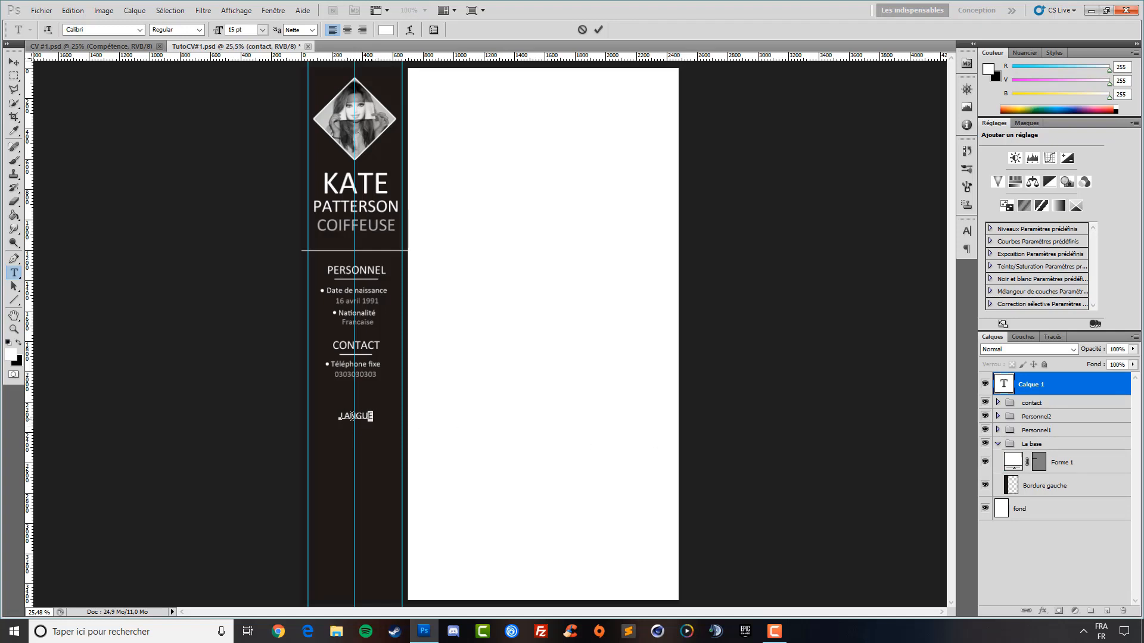
pyautogui.moveTo(352, 416); pyautogui.dragTo(339, 416)
pyautogui.moveTo(216, 31); pyautogui.dragTo(219, 31)
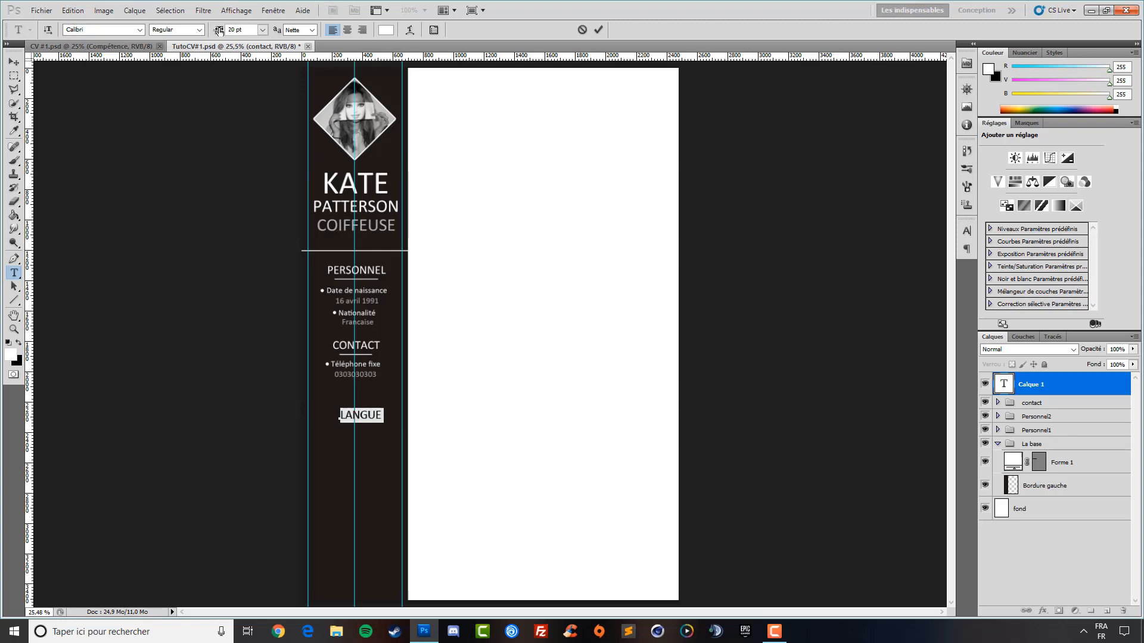
# Move LANGUE up under the contact details and draw a short line beneath it
pyautogui.click(14, 62)
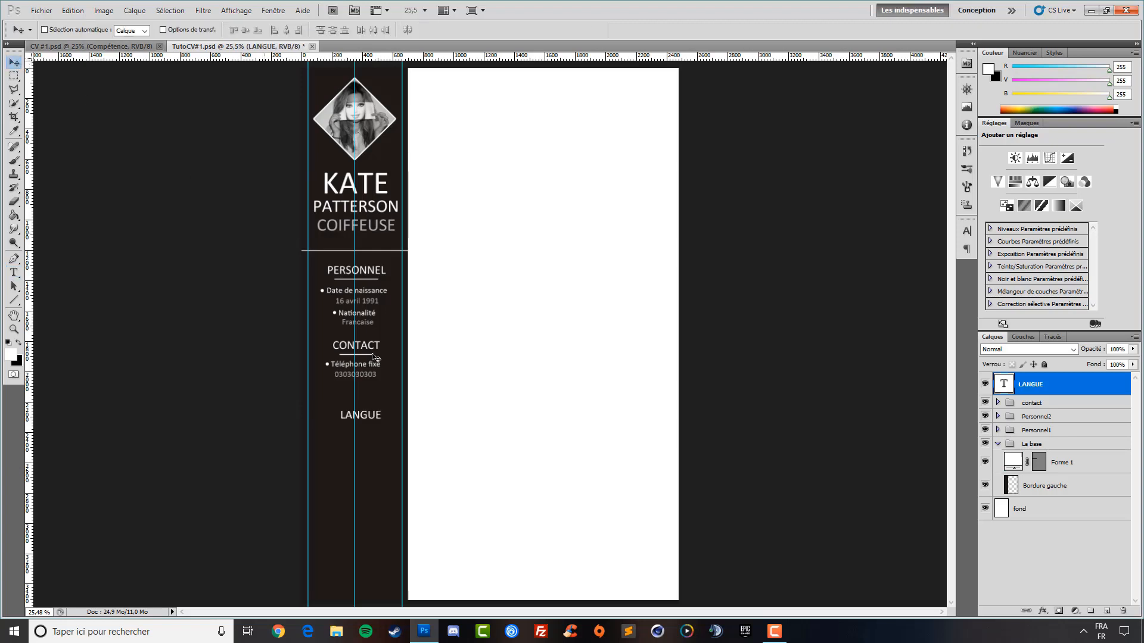
pyautogui.moveTo(355, 440); pyautogui.dragTo(355, 424)
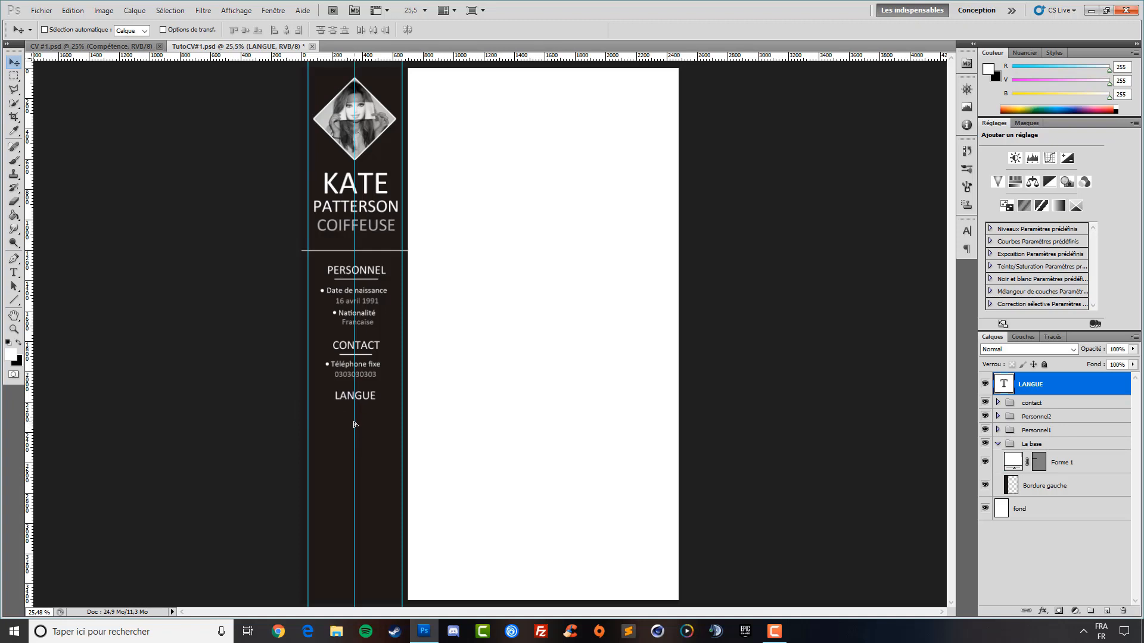
pyautogui.click(14, 300)
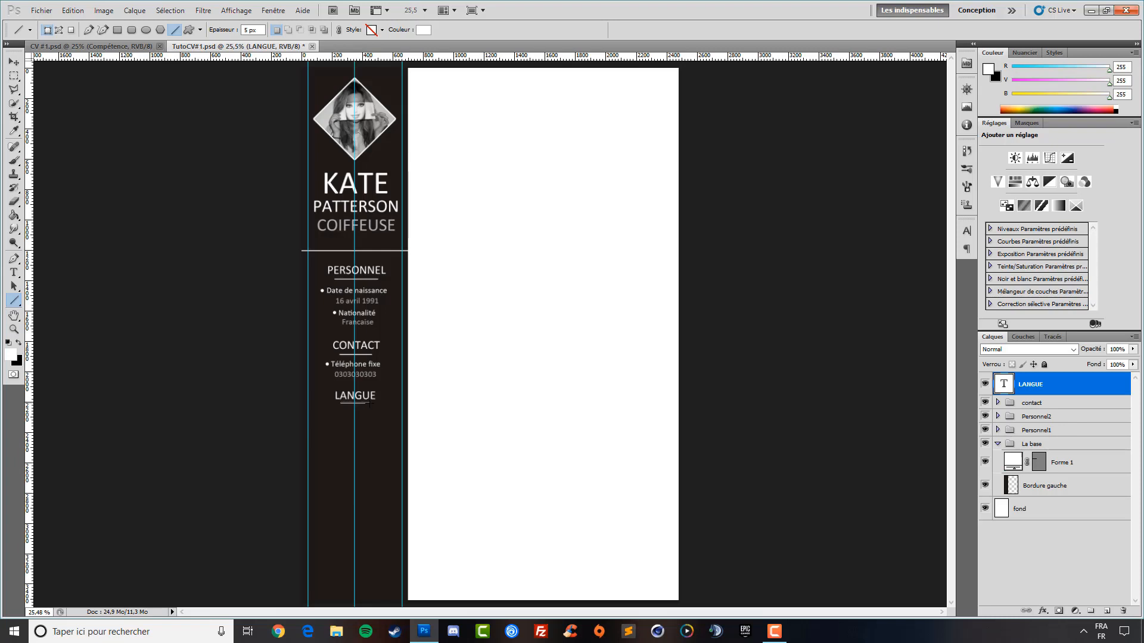
pyautogui.moveTo(369, 404); pyautogui.dragTo(369, 403)
# Nudge the Forme 6 underline into alignment under LANGUE
pyautogui.click(13, 62)
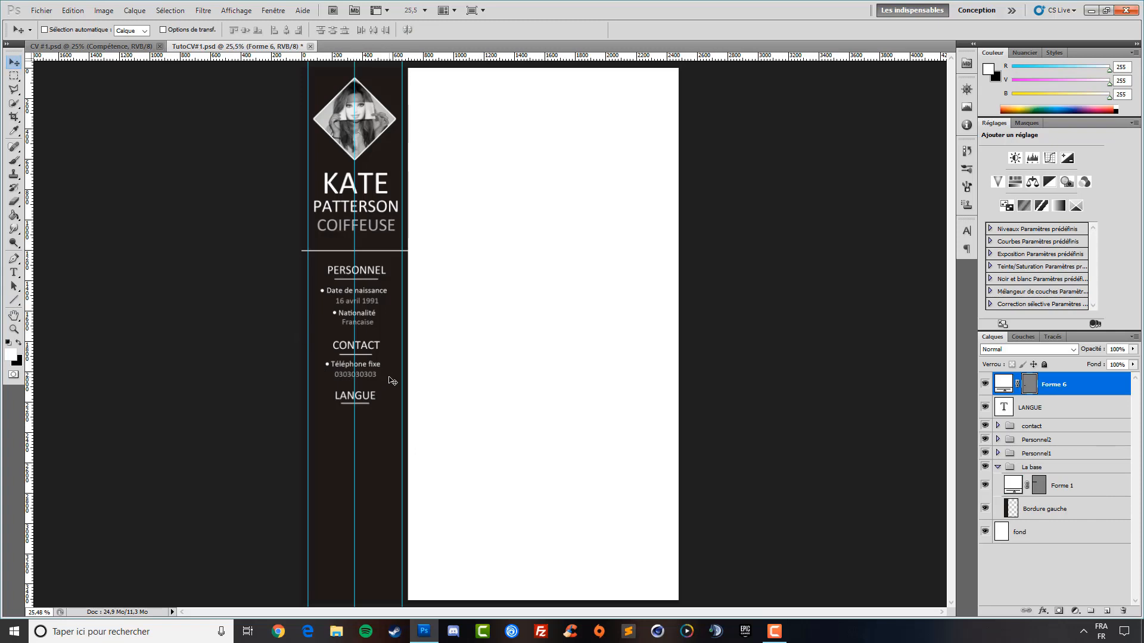
pyautogui.press('Up')
pyautogui.press('Left')
# Group LANGUE and Forme 6 into a group named 'Langue', then select the underline inside it
pyautogui.click(1036, 408)
pyautogui.keyDown('shift'); pyautogui.click(1068, 388); pyautogui.keyUp('shift')
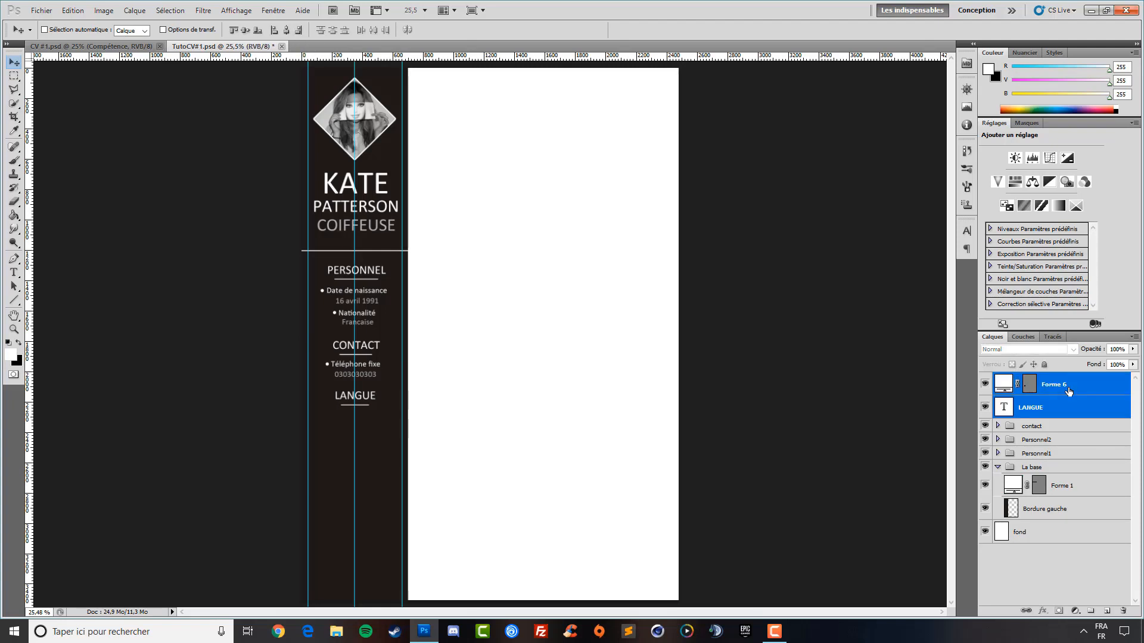
pyautogui.hotkey('ctrl', 'g')
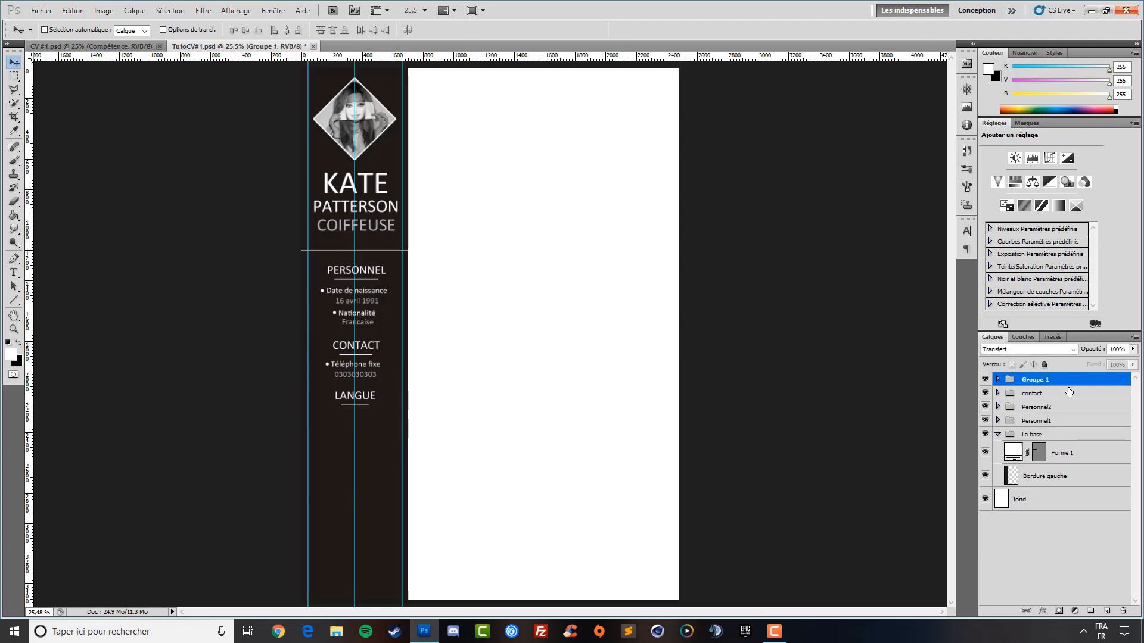
pyautogui.doubleClick(1031, 381)
pyautogui.write('Langue')
pyautogui.press('Return')
pyautogui.click(998, 380)
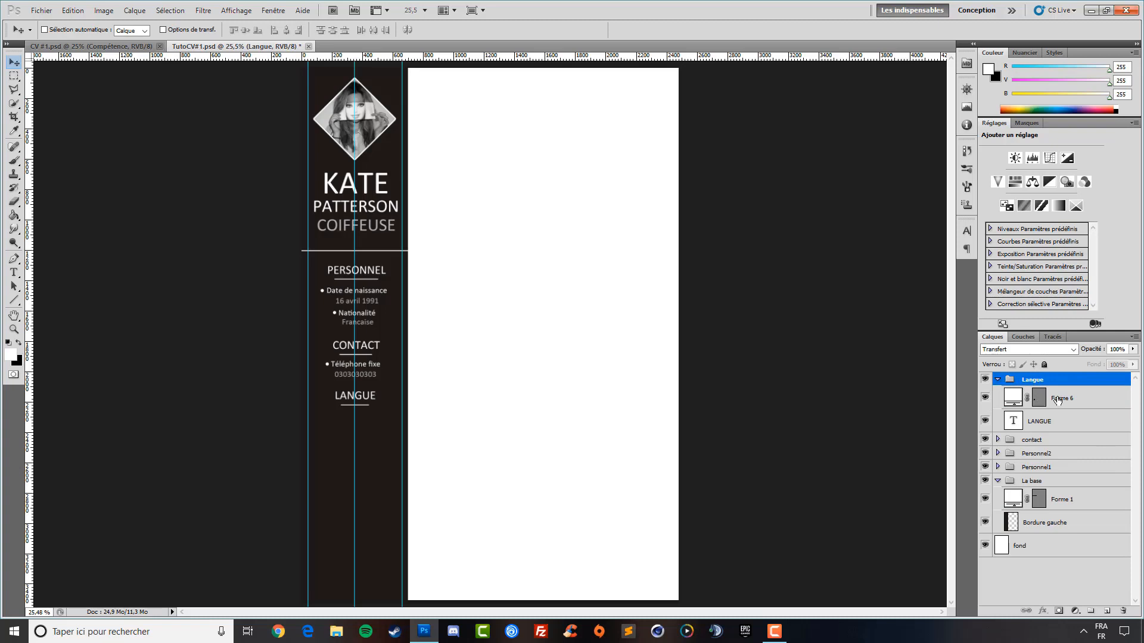
pyautogui.click(1023, 395)
pyautogui.click(13, 274)
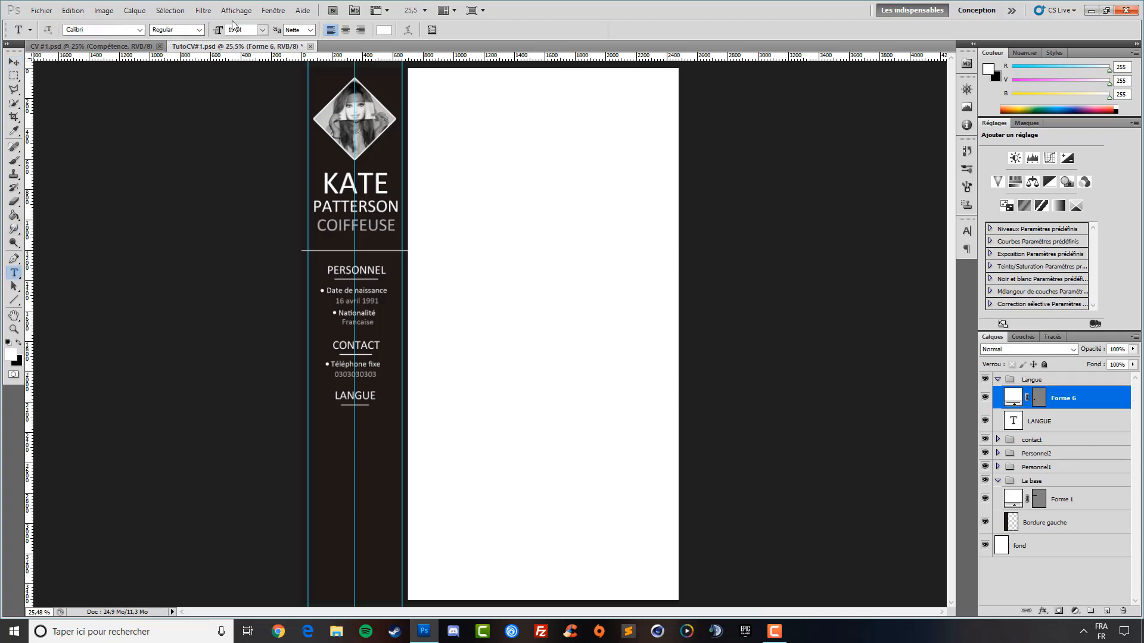
# Type a 16 pt FRANCAIS entry and nudge it just below the LANGUE underline
pyautogui.moveTo(217, 31); pyautogui.dragTo(212, 30)
pyautogui.moveTo(214, 31); pyautogui.dragTo(211, 31)
pyautogui.click(320, 438)
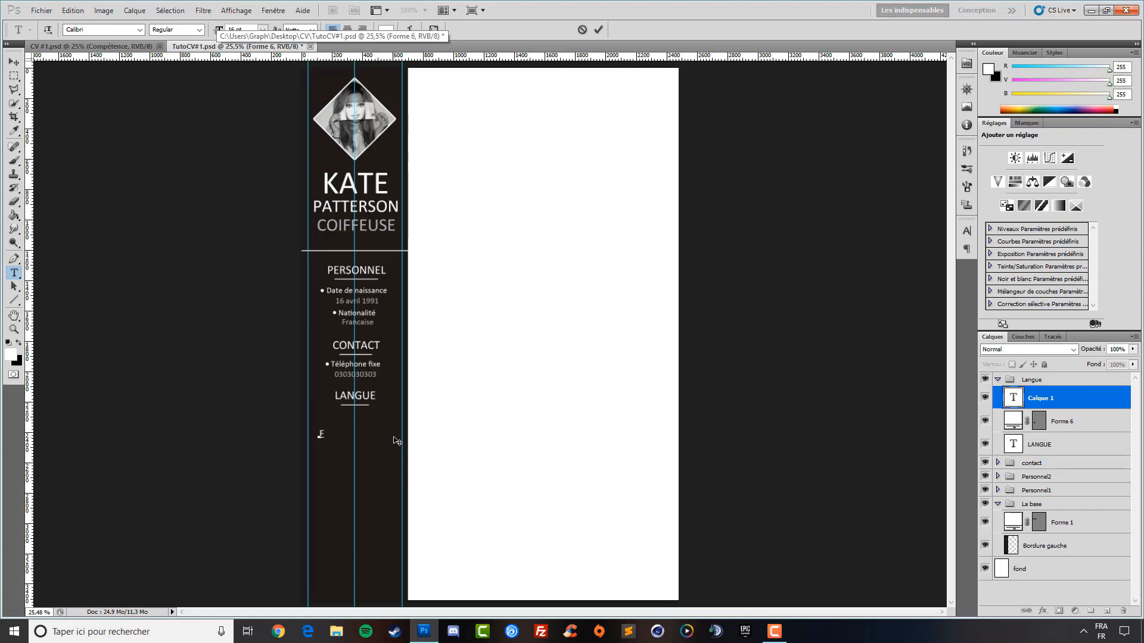
pyautogui.write('Fran')
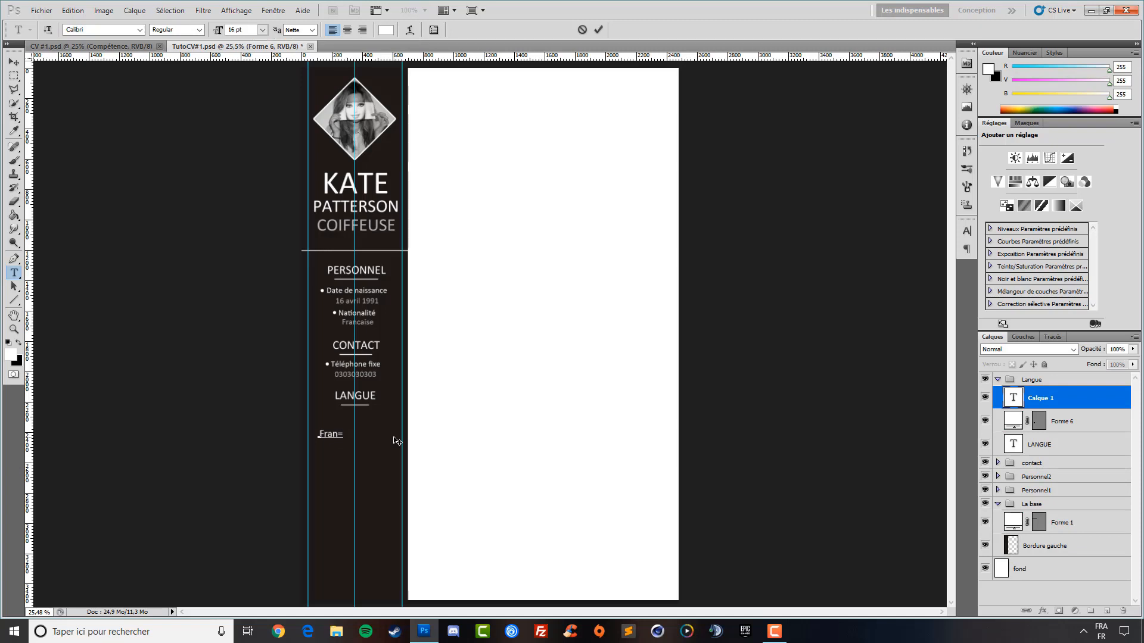
pyautogui.write('FRANCAIS')
pyautogui.click(13, 62)
pyautogui.moveTo(349, 453); pyautogui.dragTo(342, 431)
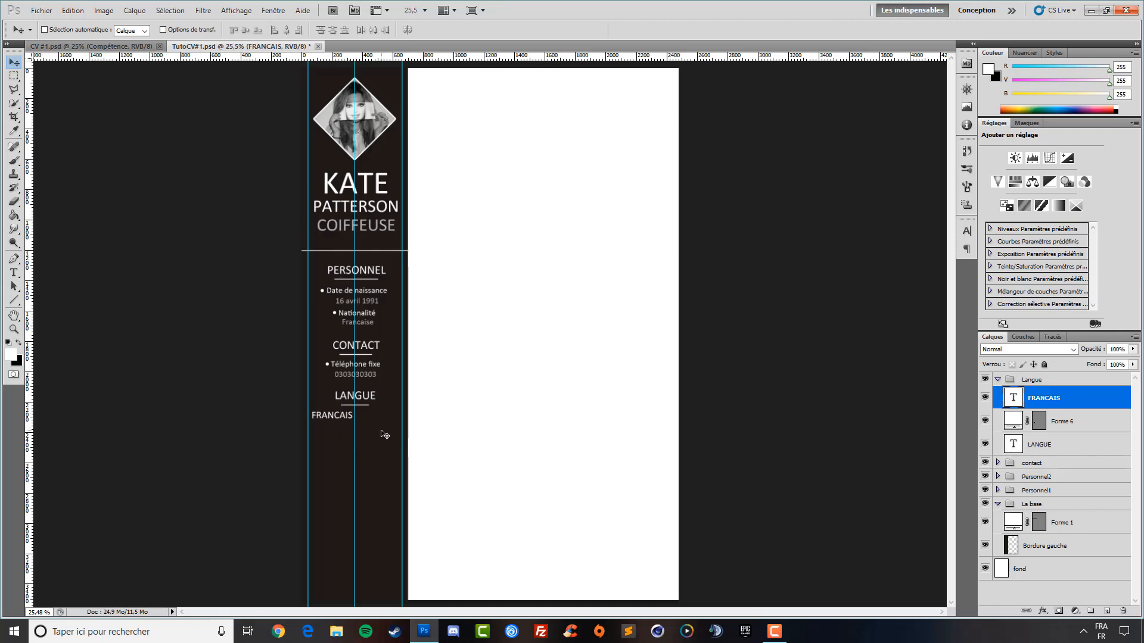
pyautogui.press('Up')
pyautogui.press('Up')
pyautogui.press('Up')
pyautogui.press('Left')
pyautogui.press('Left')
pyautogui.press('Left')
pyautogui.press('Left')
pyautogui.press('Down')
pyautogui.press('Down')
pyautogui.press('Down')
pyautogui.press('Down')
pyautogui.press('Down')
pyautogui.press('Down')
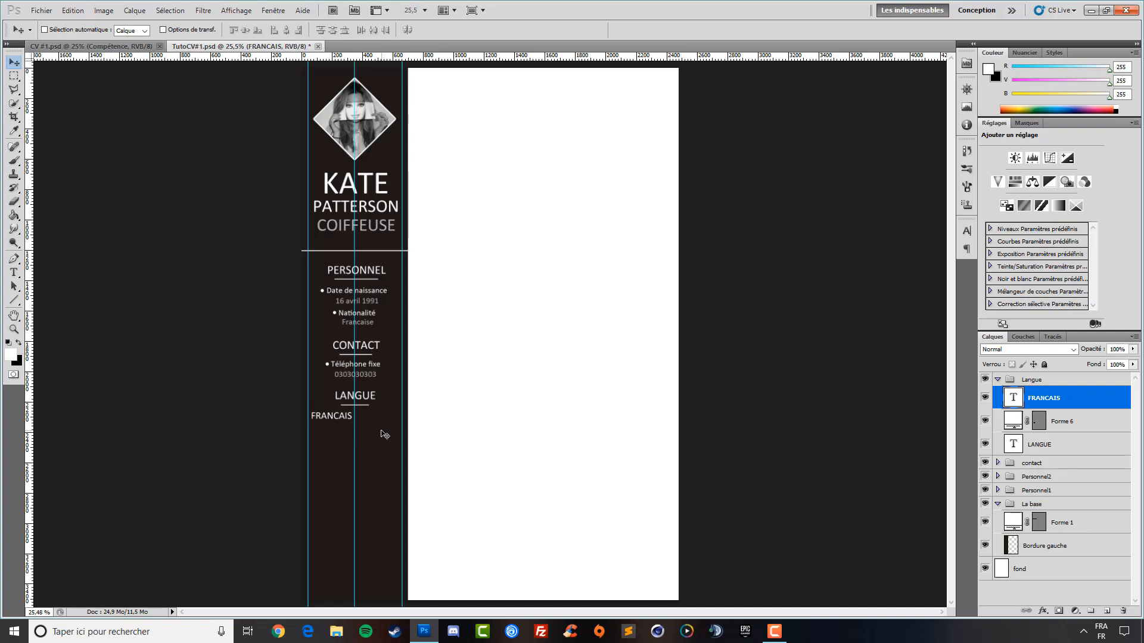
pyautogui.press('Down')
pyautogui.press('Down')
pyautogui.press('Down')
pyautogui.press('Down')
pyautogui.press('Down')
pyautogui.press('Down')
pyautogui.press('Down')
pyautogui.press('Down')
pyautogui.press('Down')
pyautogui.press('Down')
pyautogui.press('Down')
pyautogui.press('Down')
pyautogui.press('Down')
pyautogui.press('Down')
pyautogui.press('Up')
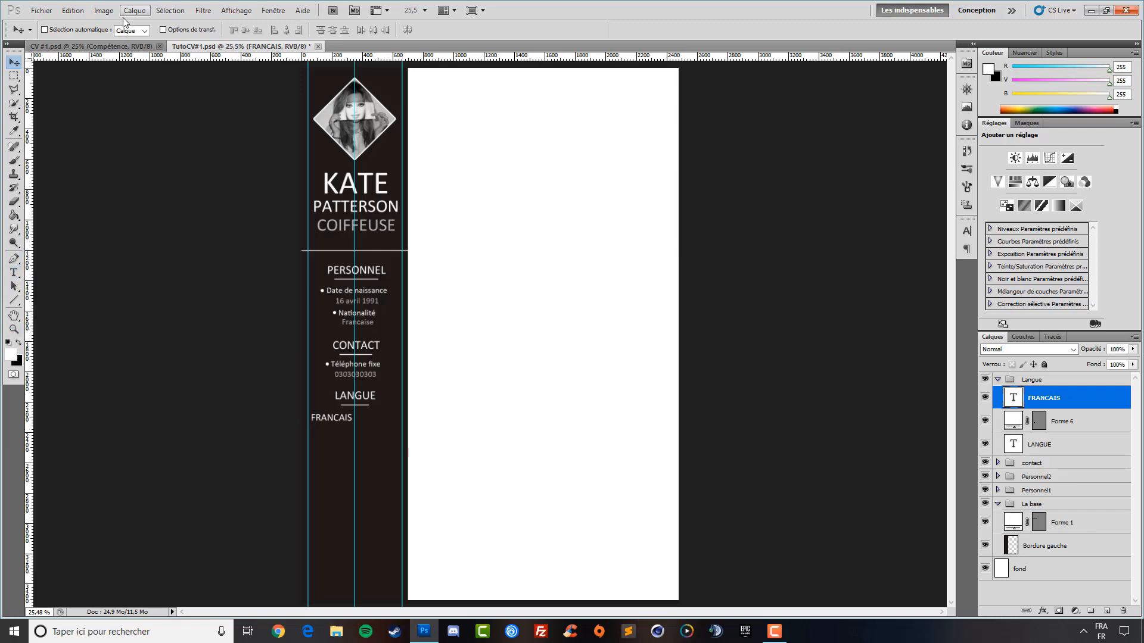
# Zoom in on the FRANCAIS line
pyautogui.click(14, 328)
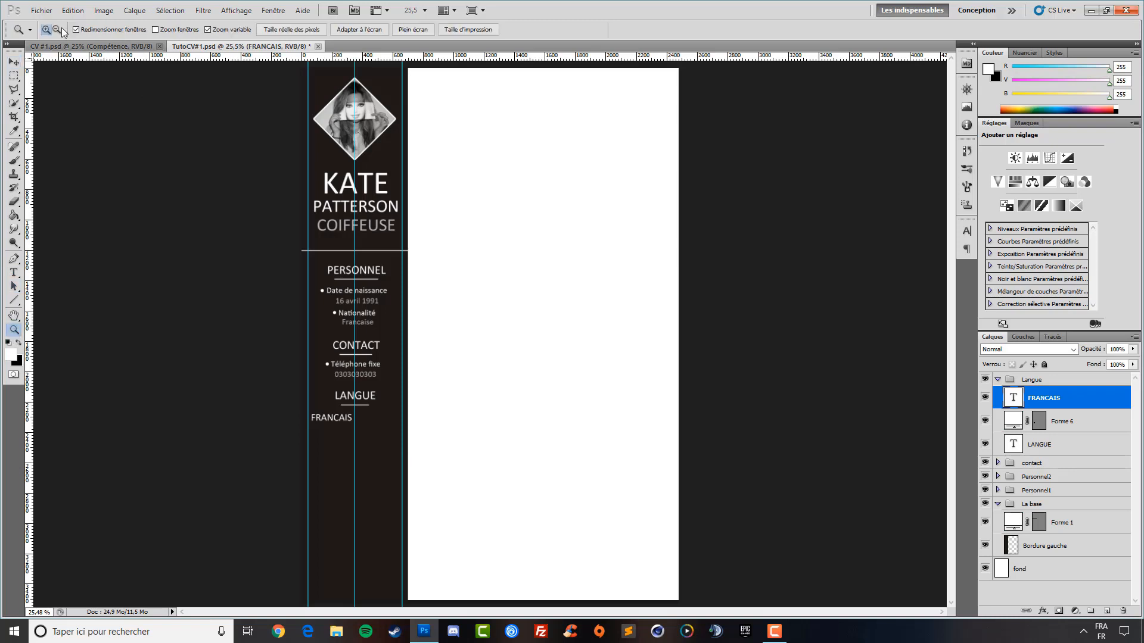
pyautogui.click(41, 10)
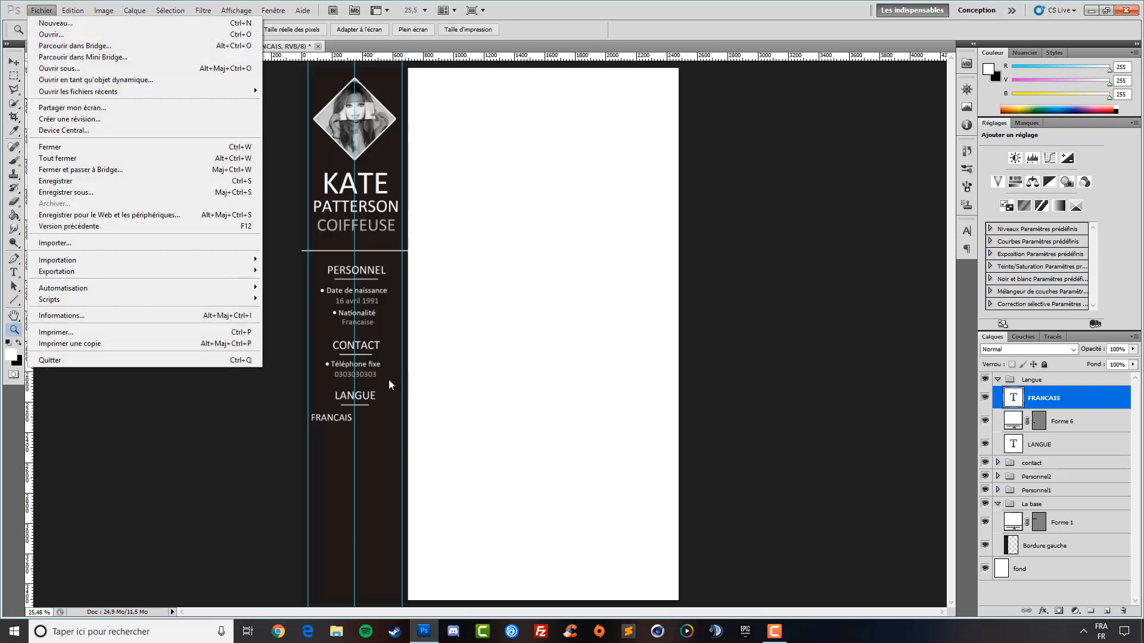
pyautogui.click(599, 21)
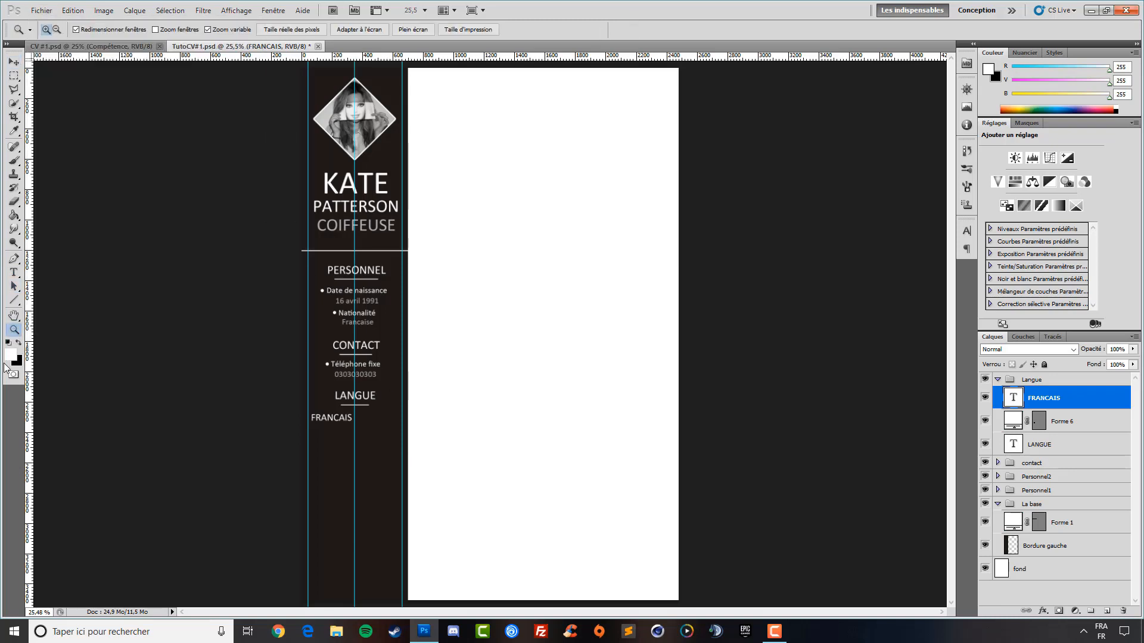
pyautogui.click(337, 422)
# Import the pointed-star icon, scale it down, and place it beside FRANCAIS
pyautogui.click(41, 10)
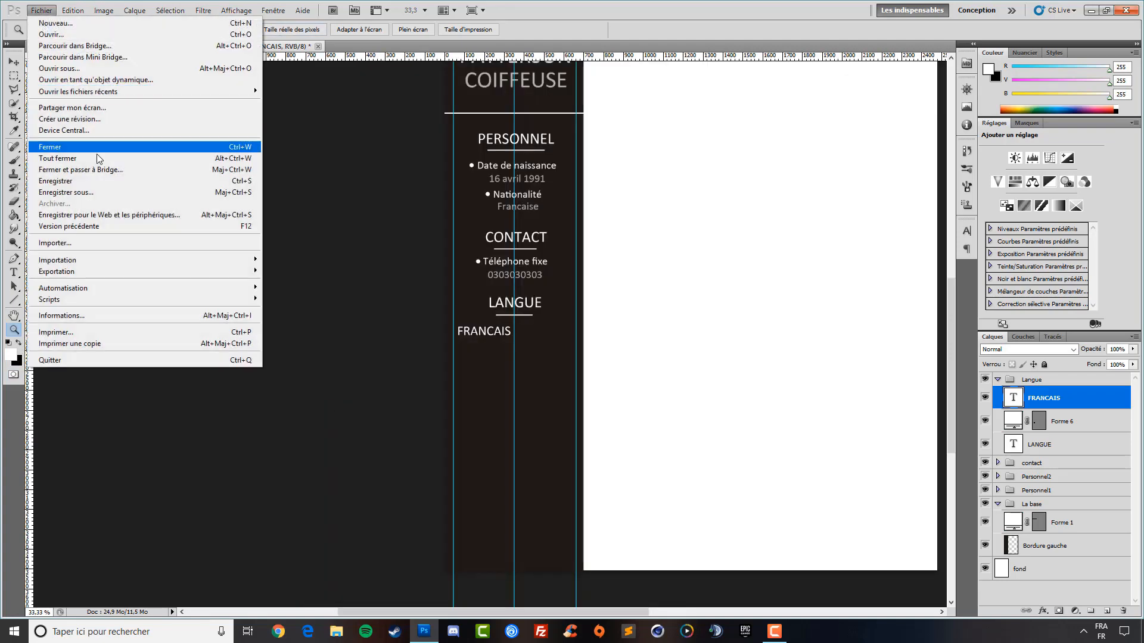
pyautogui.click(91, 243)
pyautogui.scroll(-4, 740, 262)
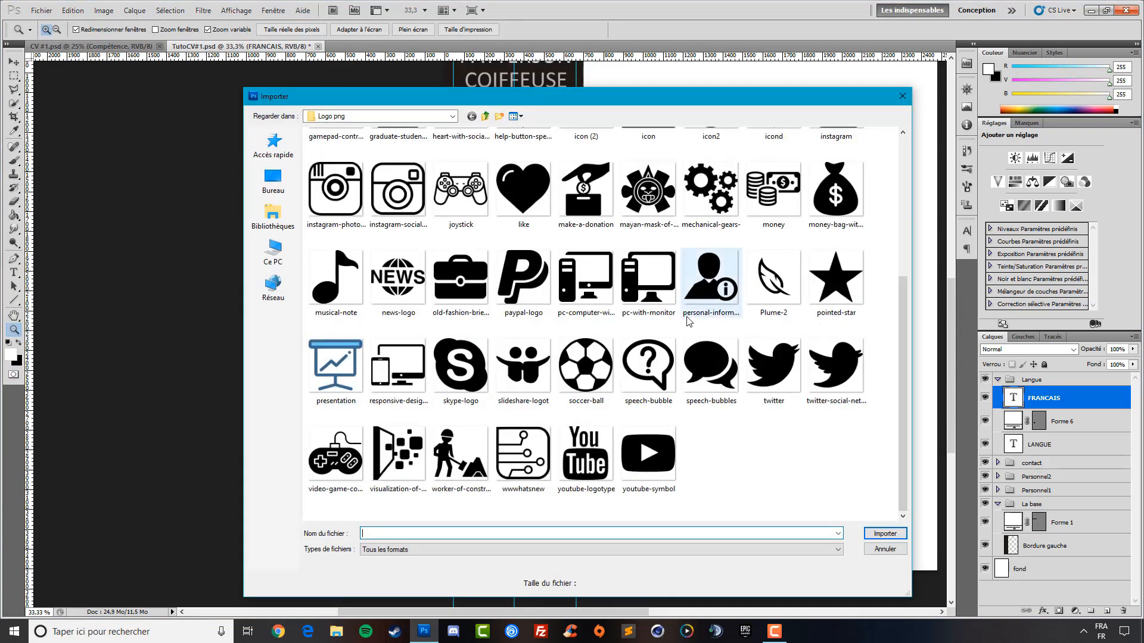
pyautogui.doubleClick(836, 275)
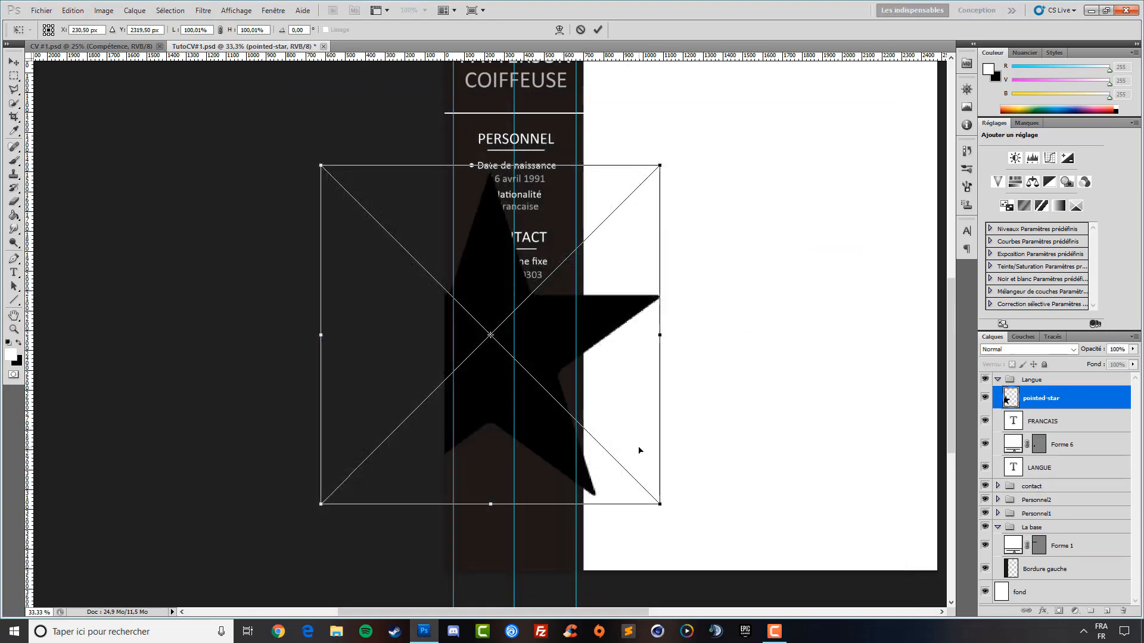
pyautogui.moveTo(660, 505); pyautogui.dragTo(337, 175)
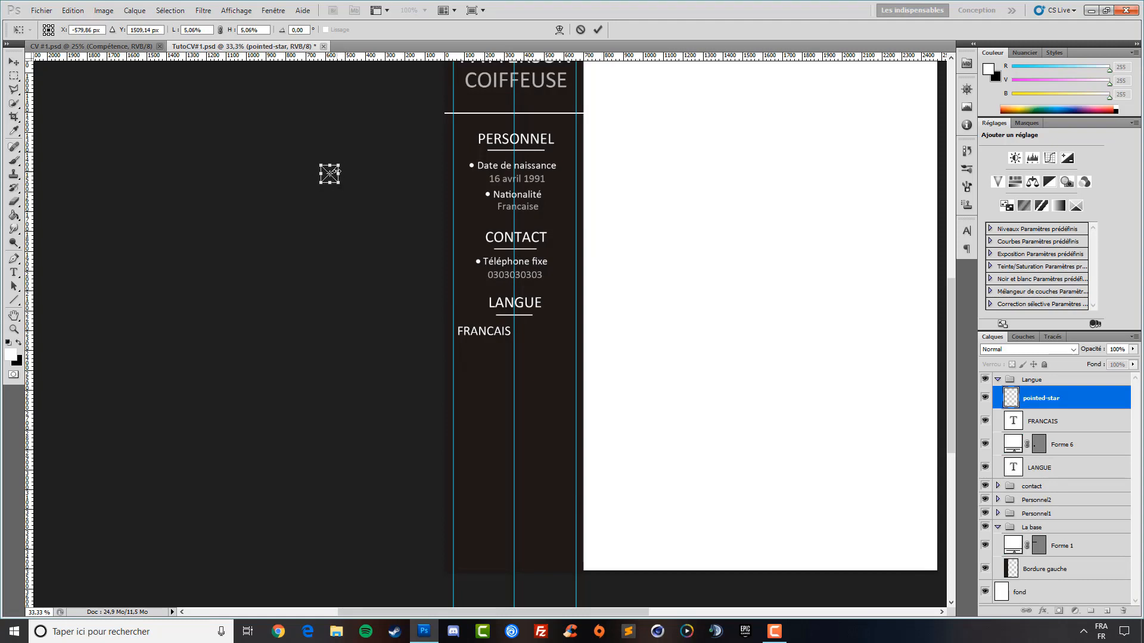
pyautogui.moveTo(340, 184); pyautogui.dragTo(490, 322)
pyautogui.click(13, 62)
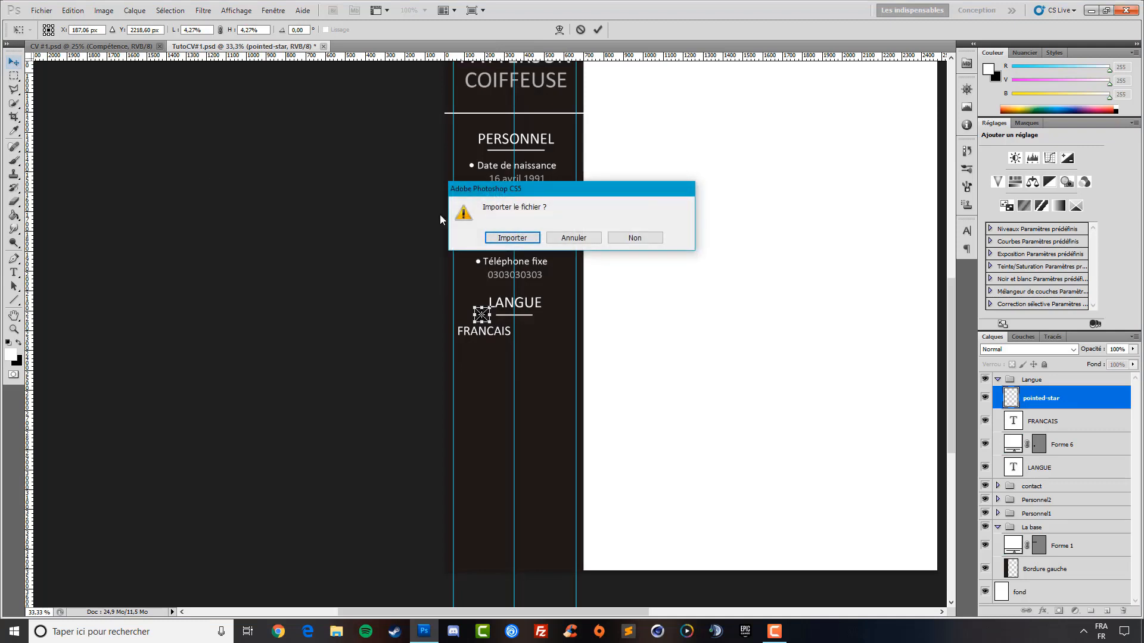
pyautogui.click(503, 238)
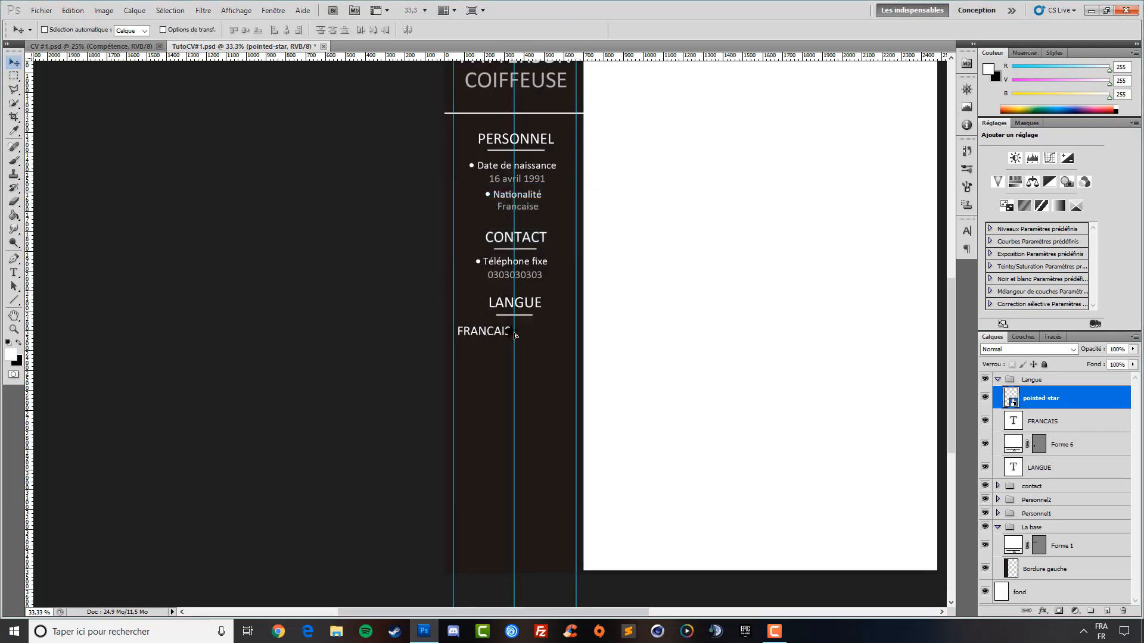
# Align the star level with FRANCAIS using a temporary horizontal guide, then remove the guide
pyautogui.moveTo(515, 335); pyautogui.dragTo(520, 333)
pyautogui.moveTo(493, 57); pyautogui.dragTo(550, 331)
pyautogui.click(1076, 430)
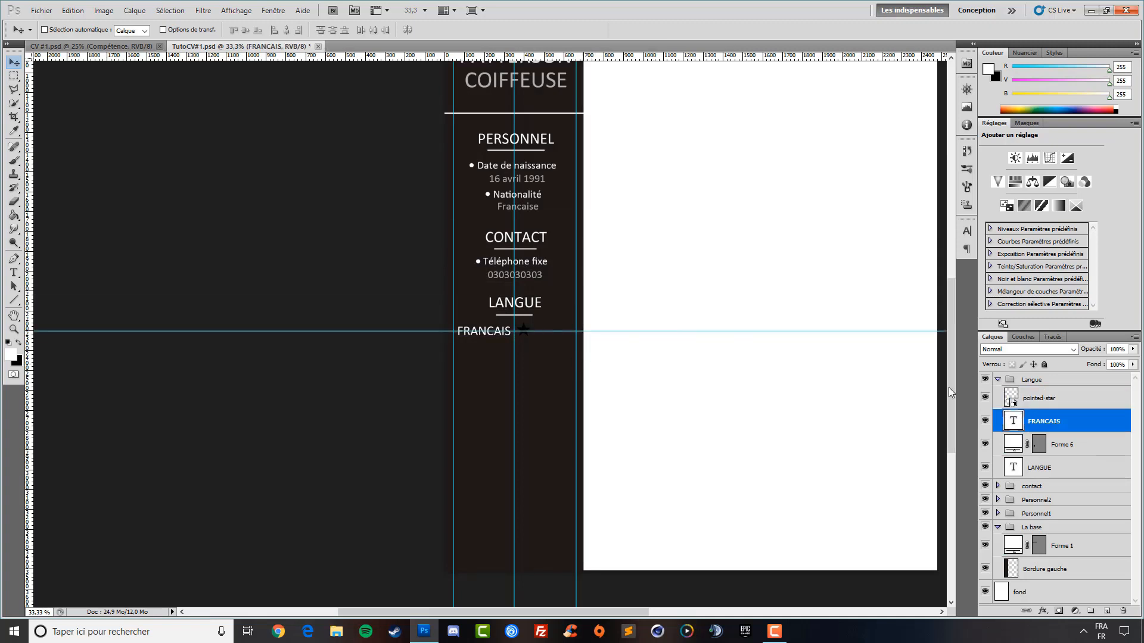
pyautogui.click(1062, 403)
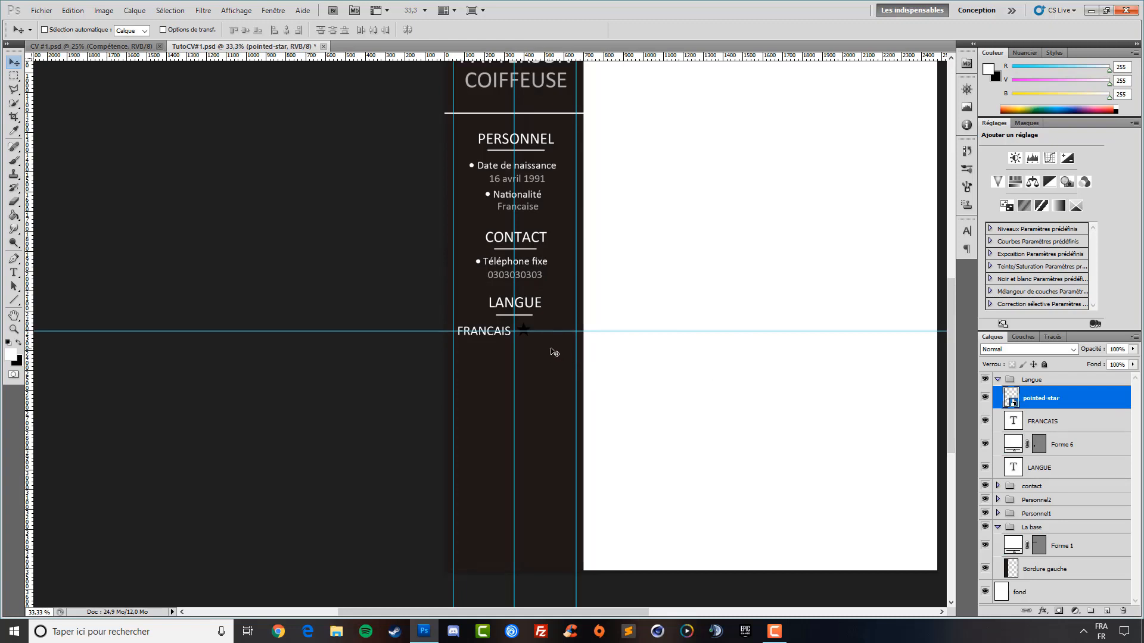
pyautogui.moveTo(554, 351); pyautogui.dragTo(549, 353)
pyautogui.moveTo(618, 331); pyautogui.dragTo(600, 55)
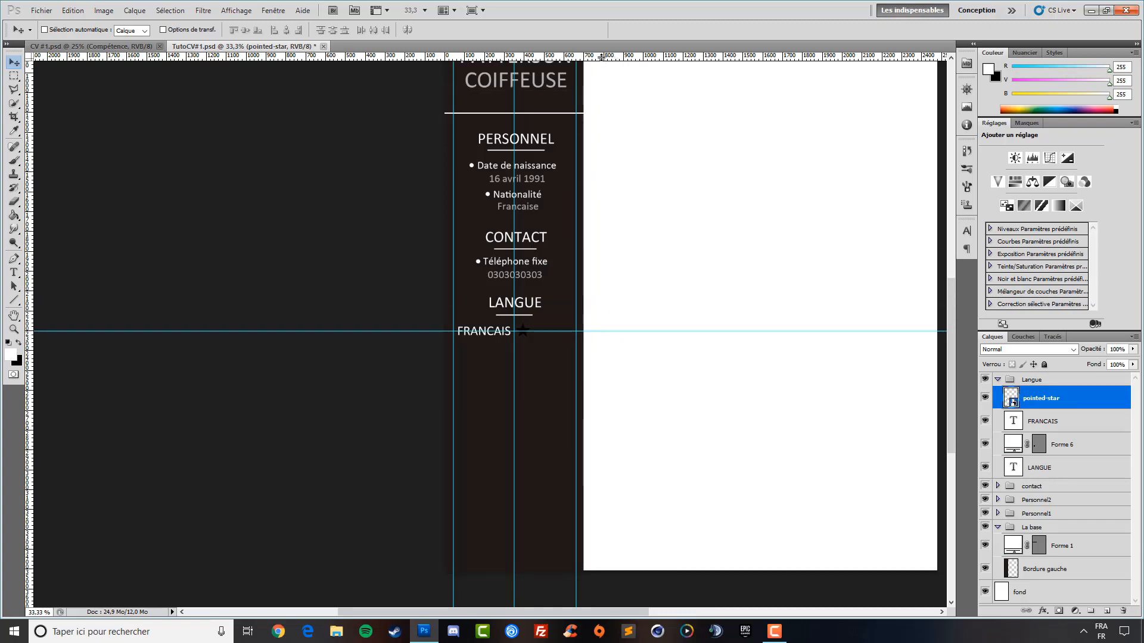
# Rasterize the star and fill it white with the Paint Bucket
pyautogui.click(13, 215)
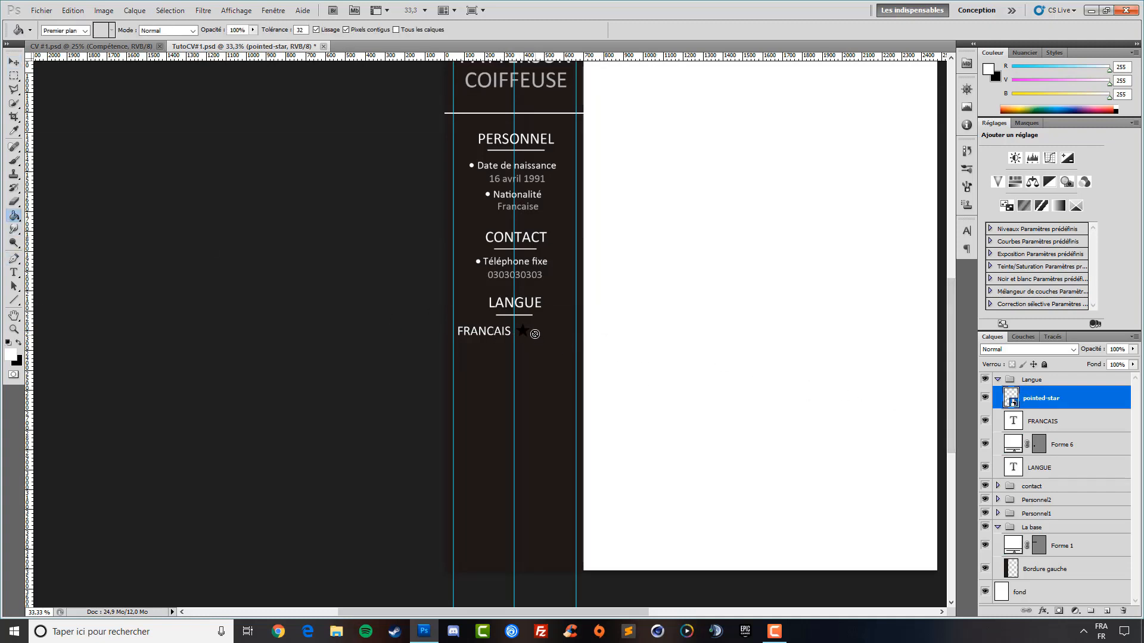
pyautogui.click(525, 330)
pyautogui.click(530, 245)
pyautogui.click(523, 330)
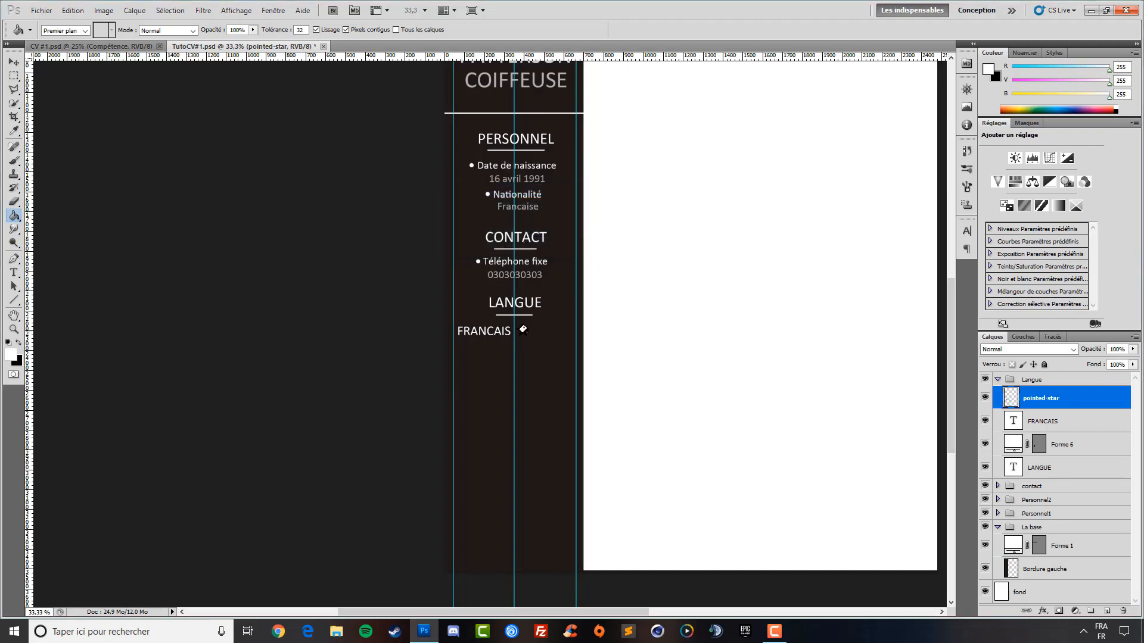
pyautogui.click(523, 331)
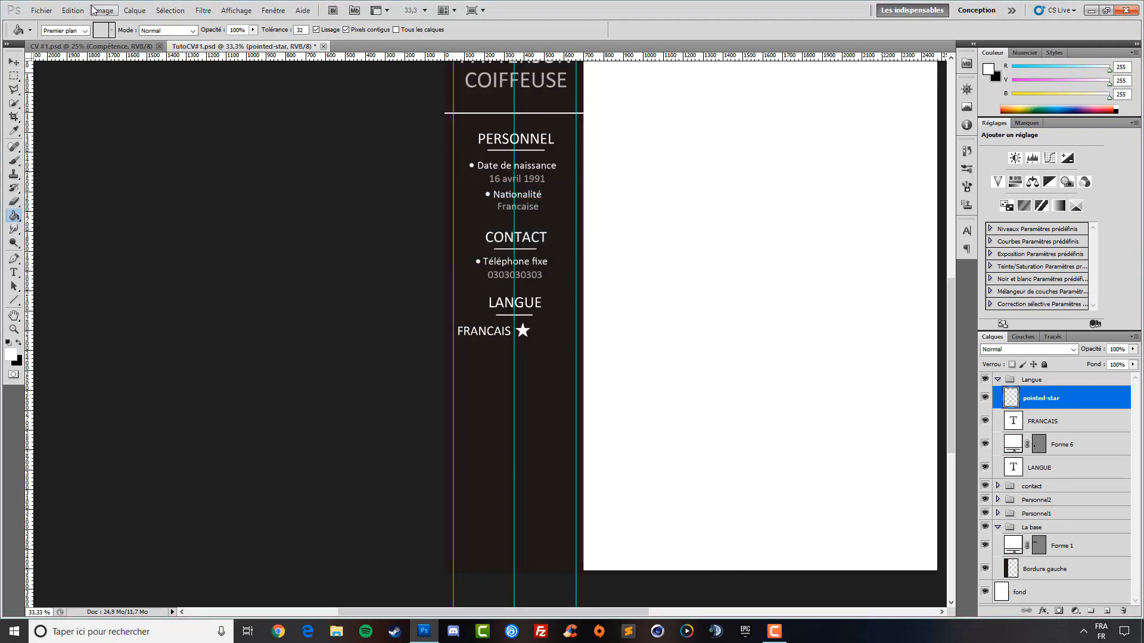
# Load the star as a selection and contract it by 6 pixels
pyautogui.keyDown('ctrl'); pyautogui.click(1011, 401); pyautogui.keyUp('ctrl')
pyautogui.click(169, 10)
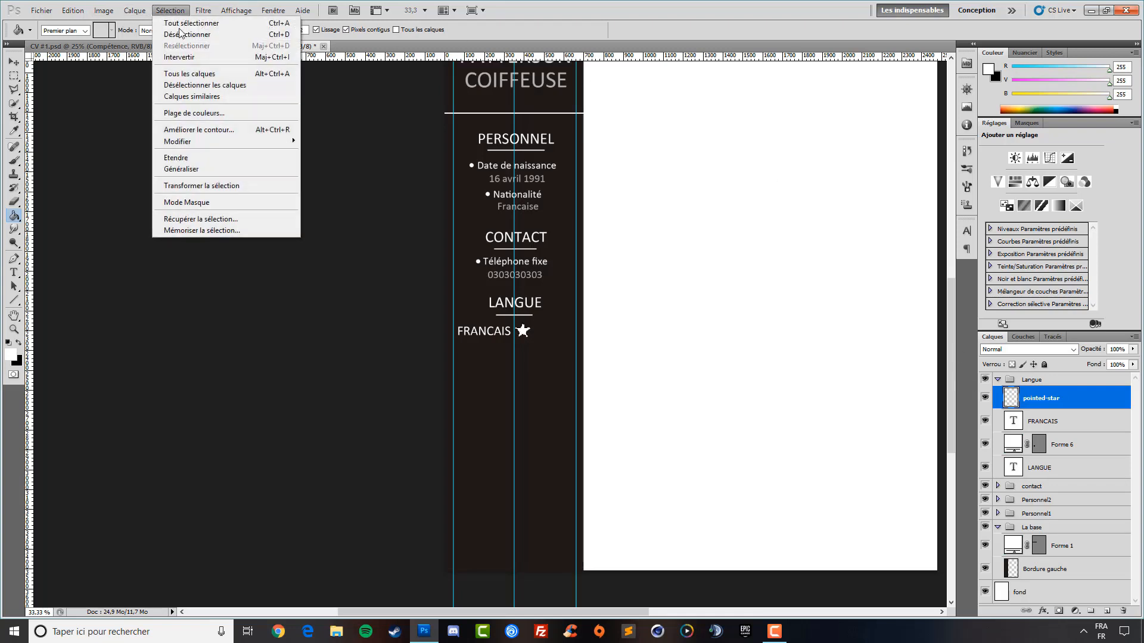
pyautogui.moveTo(208, 143)
pyautogui.click(369, 174)
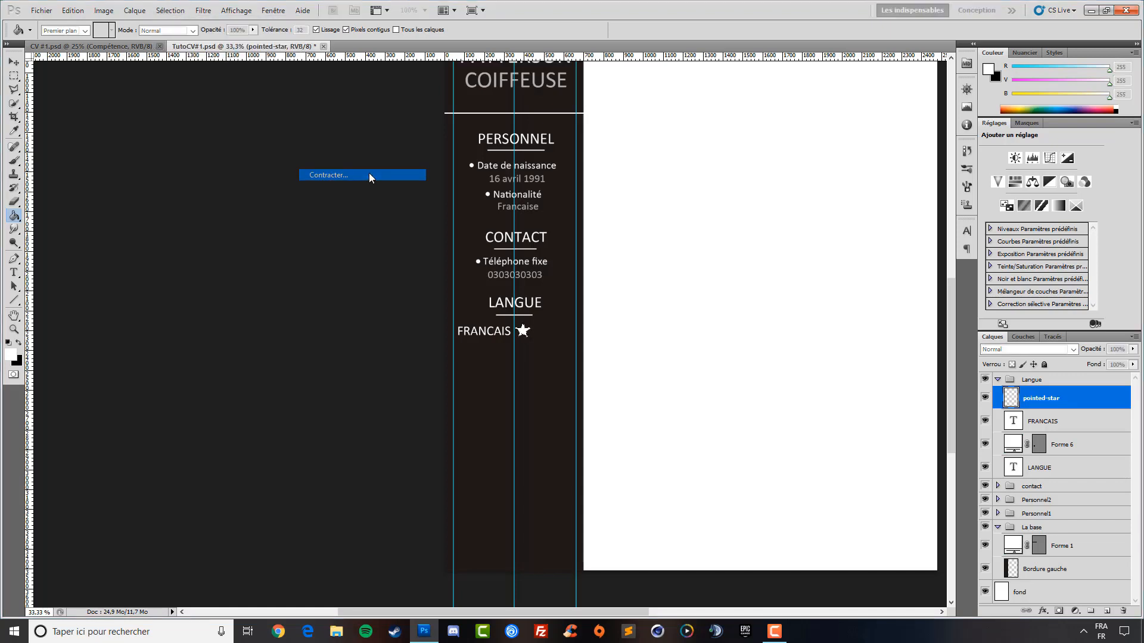
pyautogui.press('Return')
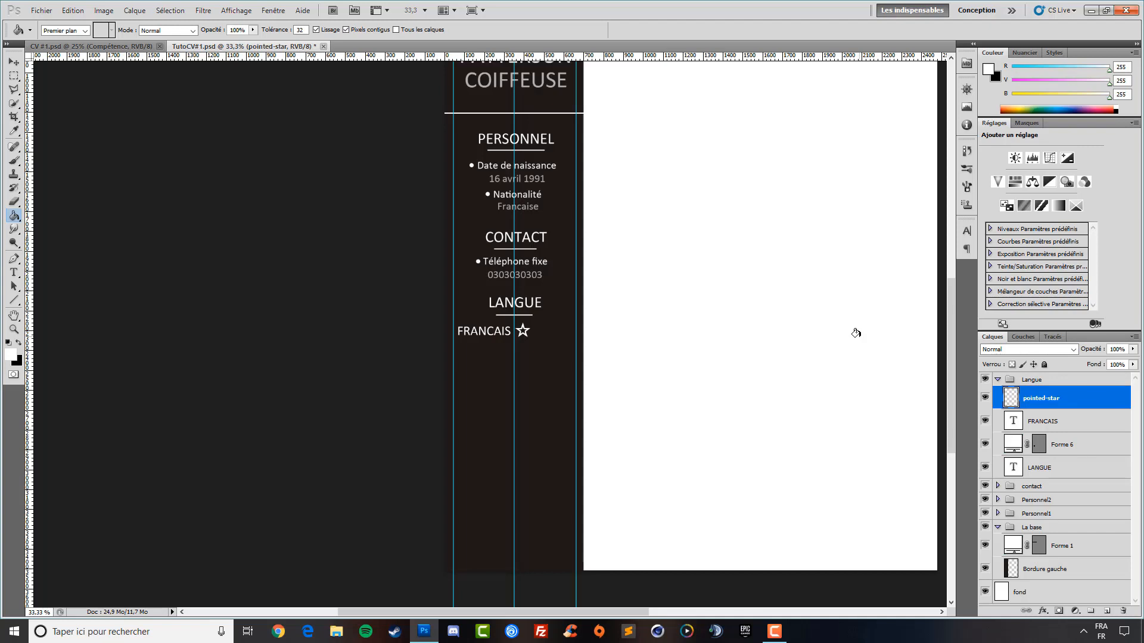
# Step the History back to before the star's interior was erased
pyautogui.click(967, 150)
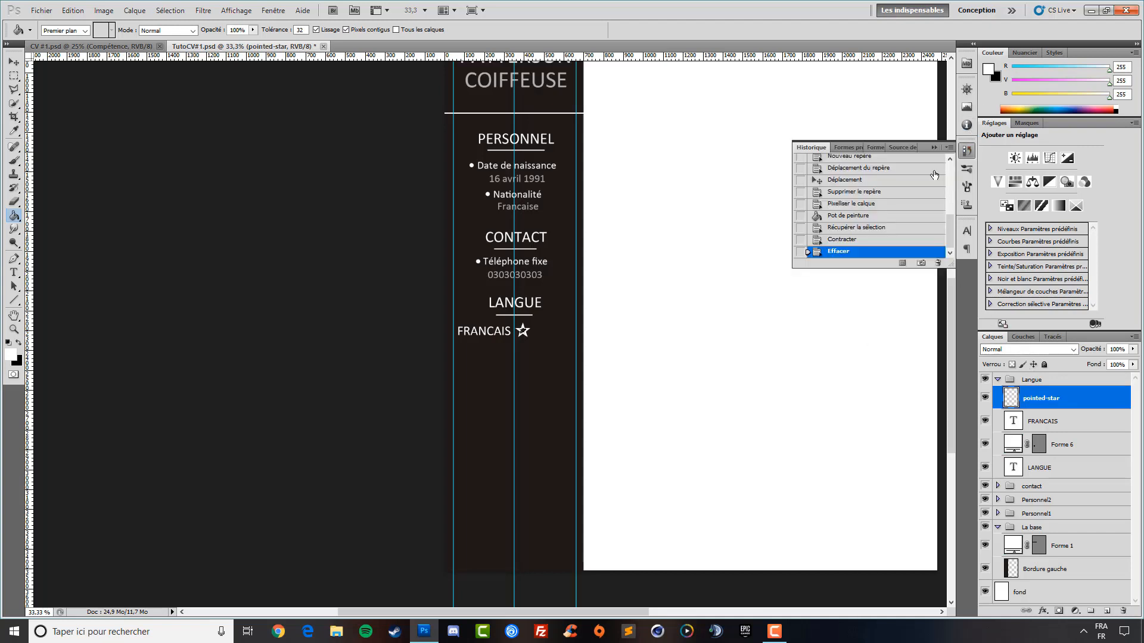
pyautogui.click(859, 240)
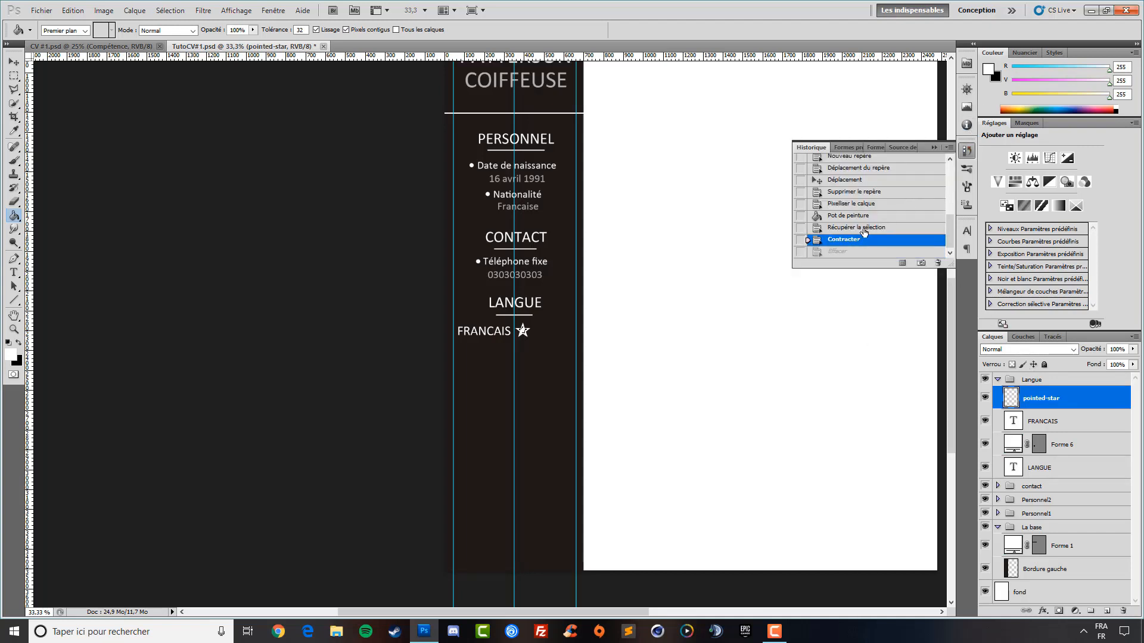
pyautogui.click(938, 147)
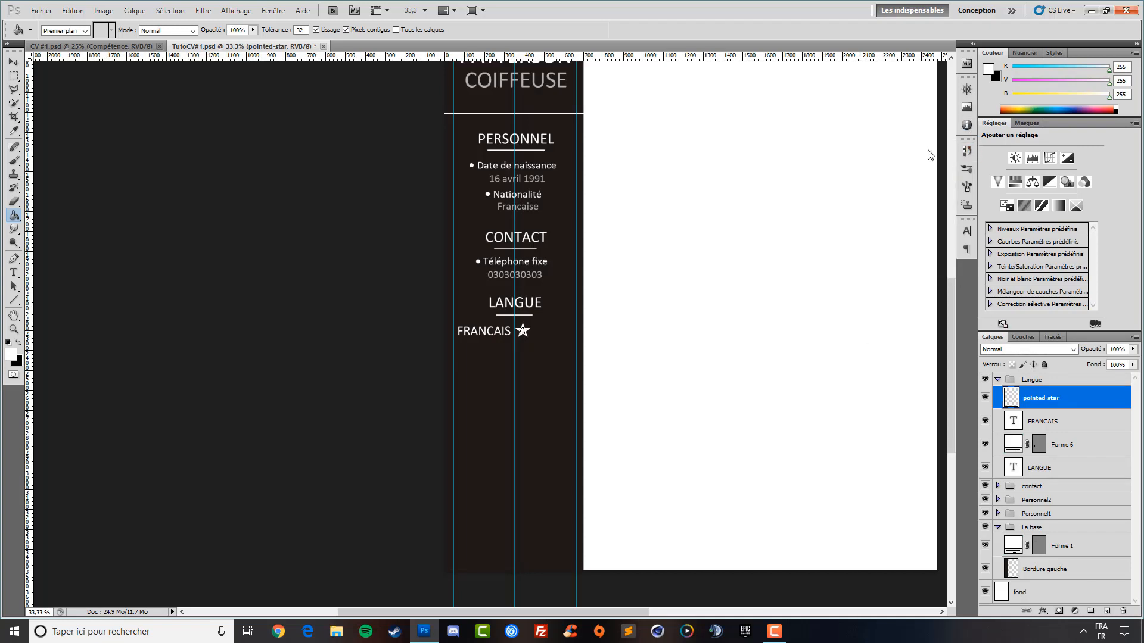
# Reload the star selection, contract it by 4 px and delete the interior for a thinner outline
pyautogui.keyDown('ctrl'); pyautogui.click(1011, 398); pyautogui.keyUp('ctrl')
pyautogui.click(170, 10)
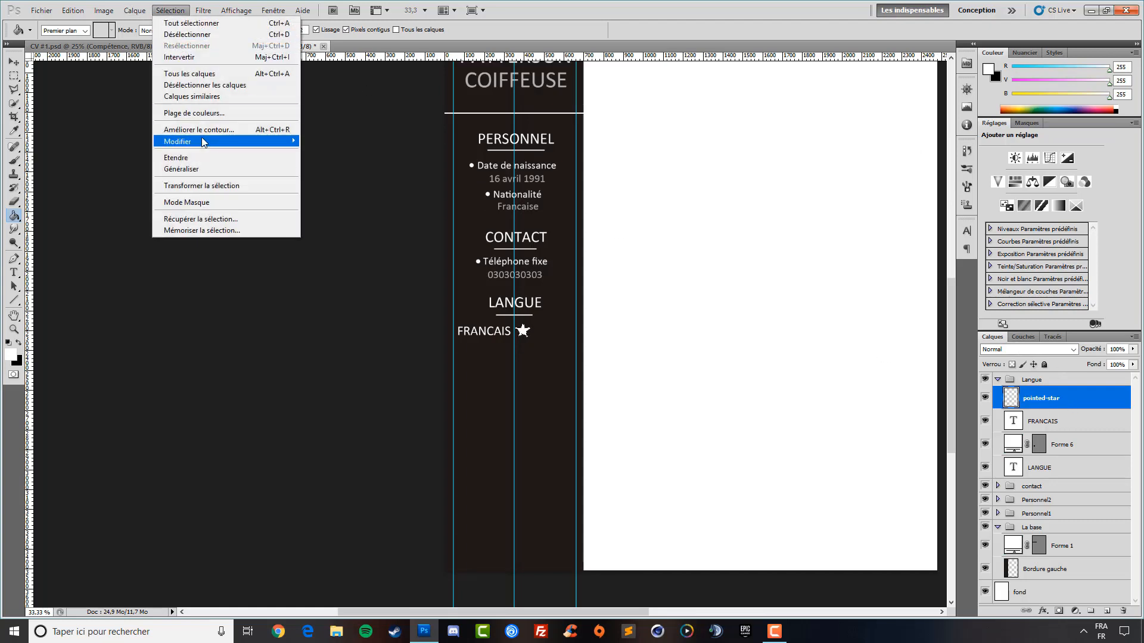
pyautogui.moveTo(201, 141)
pyautogui.click(411, 178)
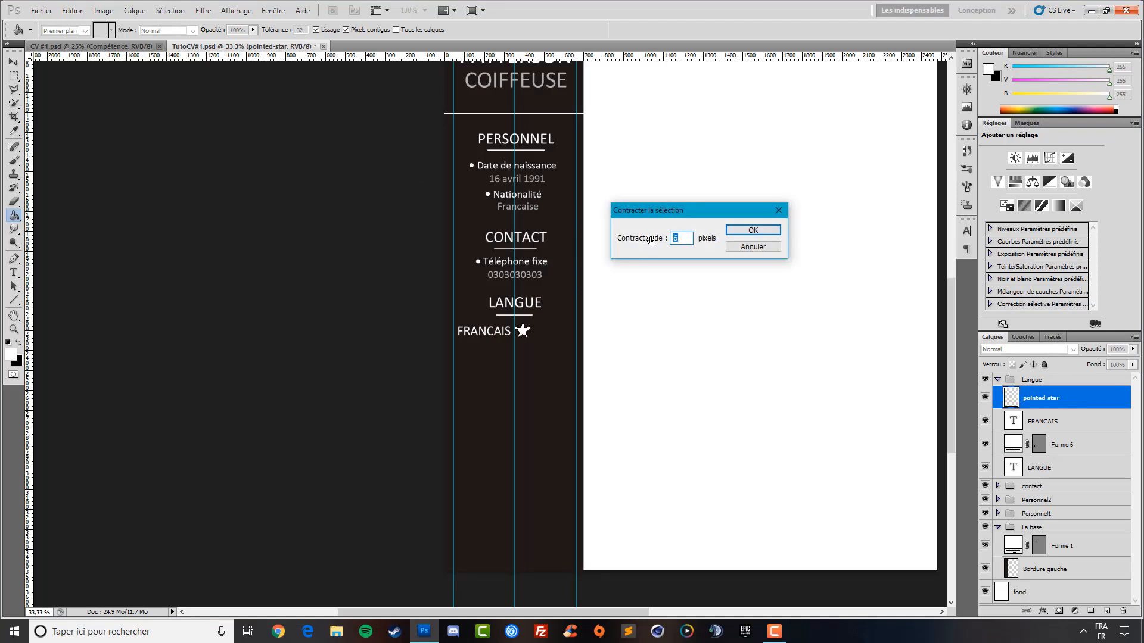
pyautogui.press('Return')
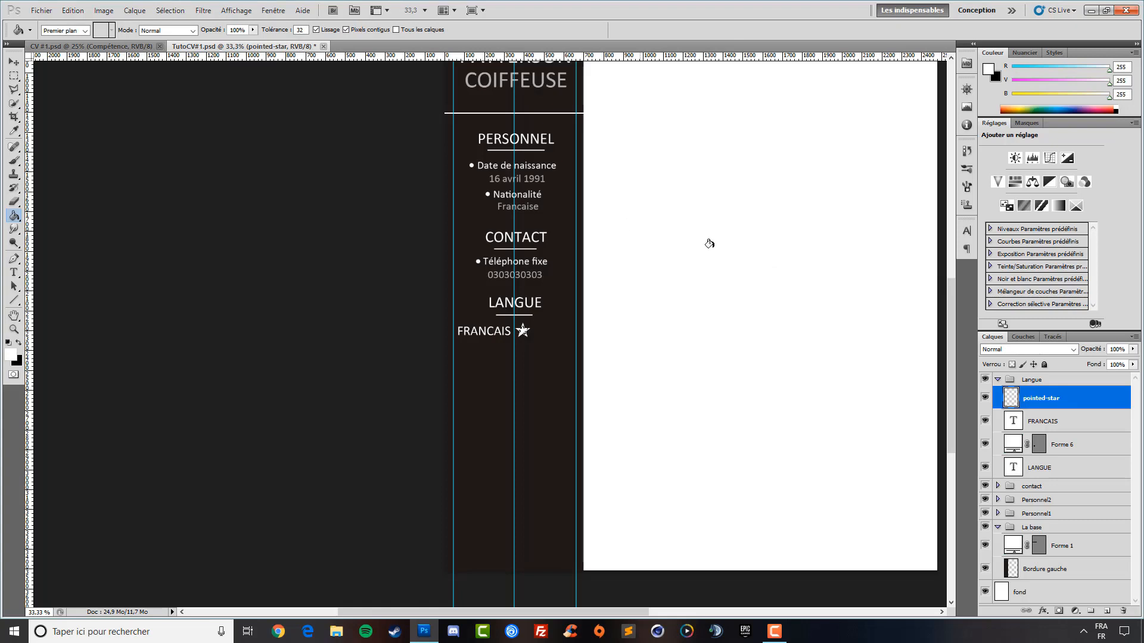
pyautogui.press('Delete')
pyautogui.click(14, 62)
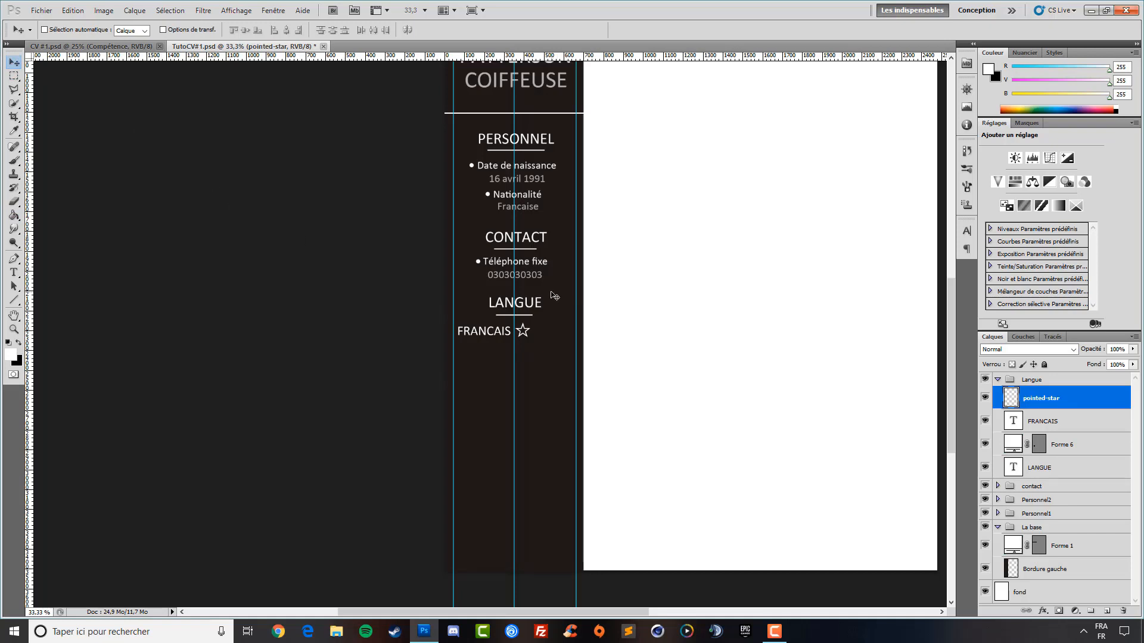
# Make three copies of the outline star with Ctrl+J, each shifted right, then reselect the original star layer
pyautogui.hotkey('ctrl', 'j')
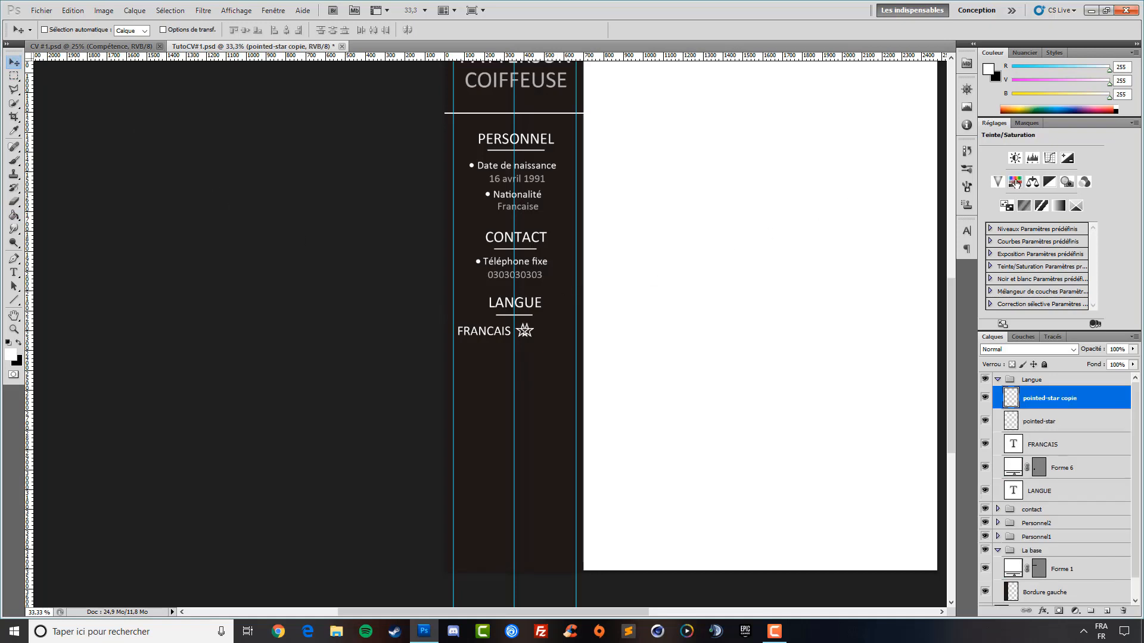
pyautogui.hotkey('shift', 'Right')
pyautogui.hotkey('shift', 'Right')
pyautogui.hotkey('shift', 'Right')
pyautogui.hotkey('shift', 'Right')
pyautogui.hotkey('shift', 'Right')
pyautogui.hotkey('shift', 'Right')
pyautogui.hotkey('shift', 'Right')
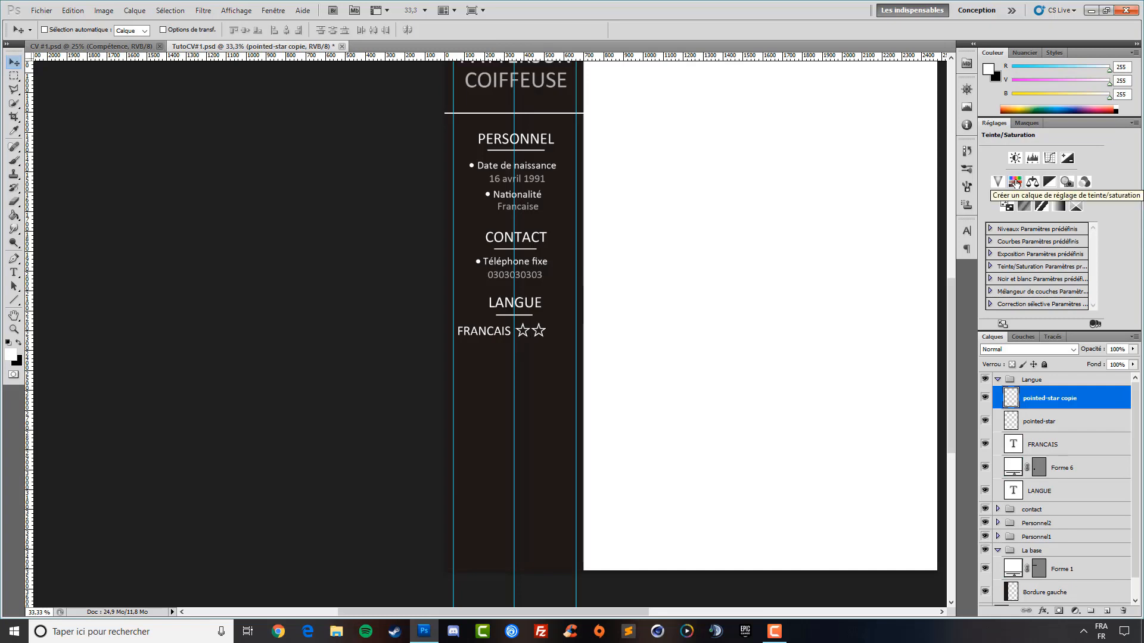
pyautogui.hotkey('ctrl', 'j')
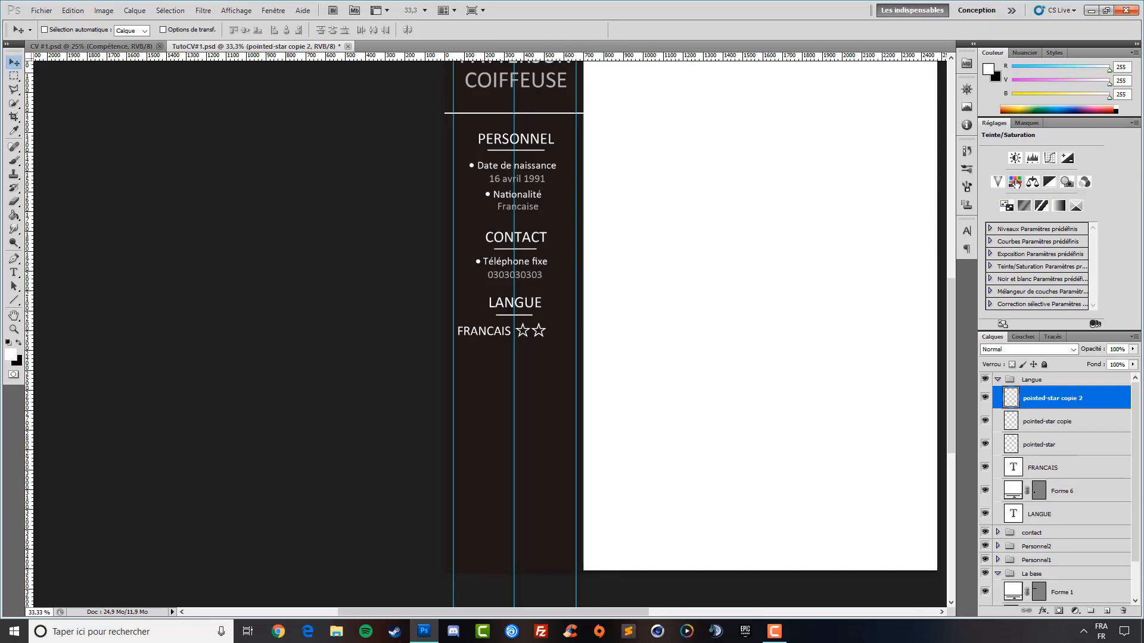
pyautogui.hotkey('shift', 'Right')
pyautogui.hotkey('shift', 'Right')
pyautogui.hotkey('shift', 'Right')
pyautogui.hotkey('shift', 'Right')
pyautogui.hotkey('shift', 'Right')
pyautogui.hotkey('shift', 'Right')
pyautogui.hotkey('shift', 'Right')
pyautogui.hotkey('shift', 'Right')
pyautogui.hotkey('ctrl', 'j')
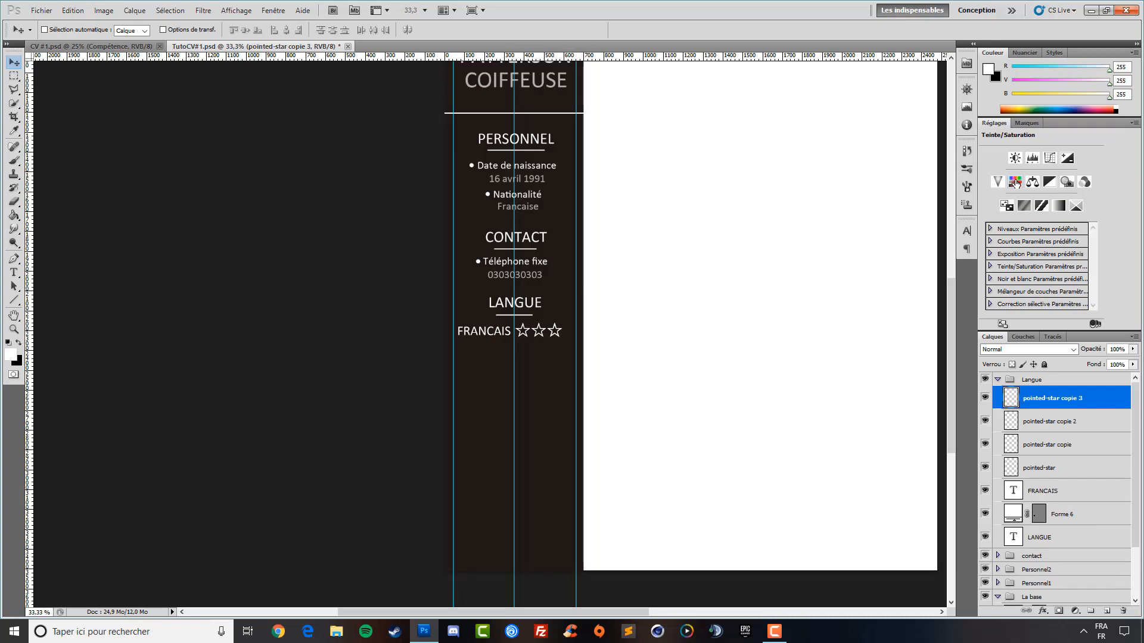
pyautogui.hotkey('shift', 'Right')
pyautogui.hotkey('shift', 'Right')
pyautogui.hotkey('shift', 'Right')
pyautogui.hotkey('shift', 'Right')
pyautogui.hotkey('shift', 'Right')
pyautogui.hotkey('shift', 'Right')
pyautogui.hotkey('shift', 'Right')
pyautogui.hotkey('shift', 'Right')
pyautogui.click(1050, 468)
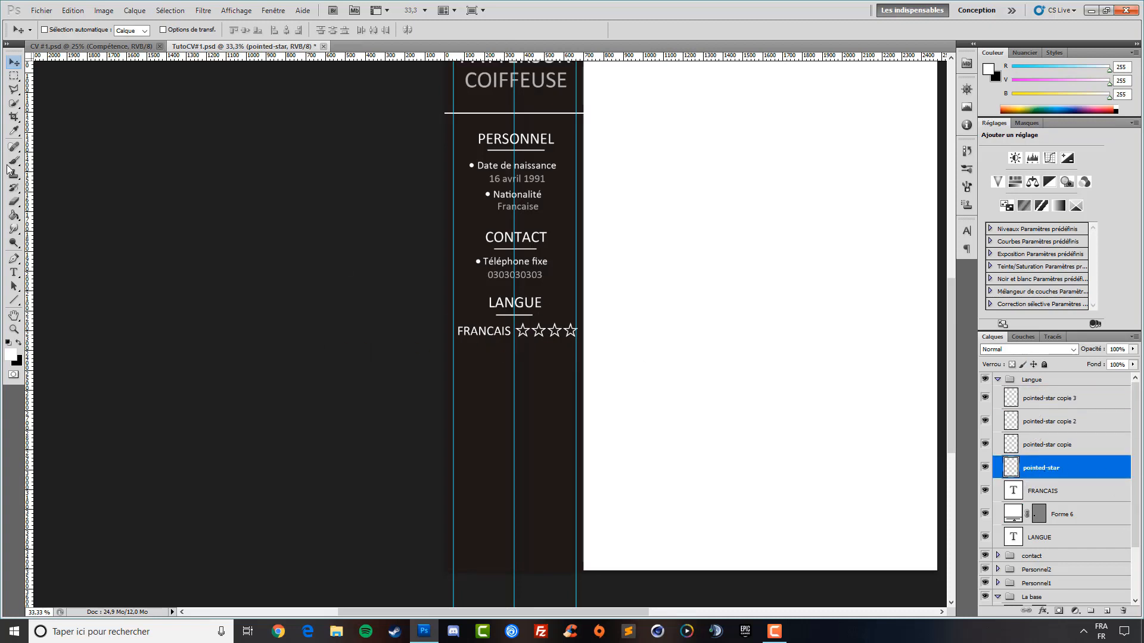
# Fill the second and third FRANCAIS stars solid white with the Paint Bucket
pyautogui.click(13, 215)
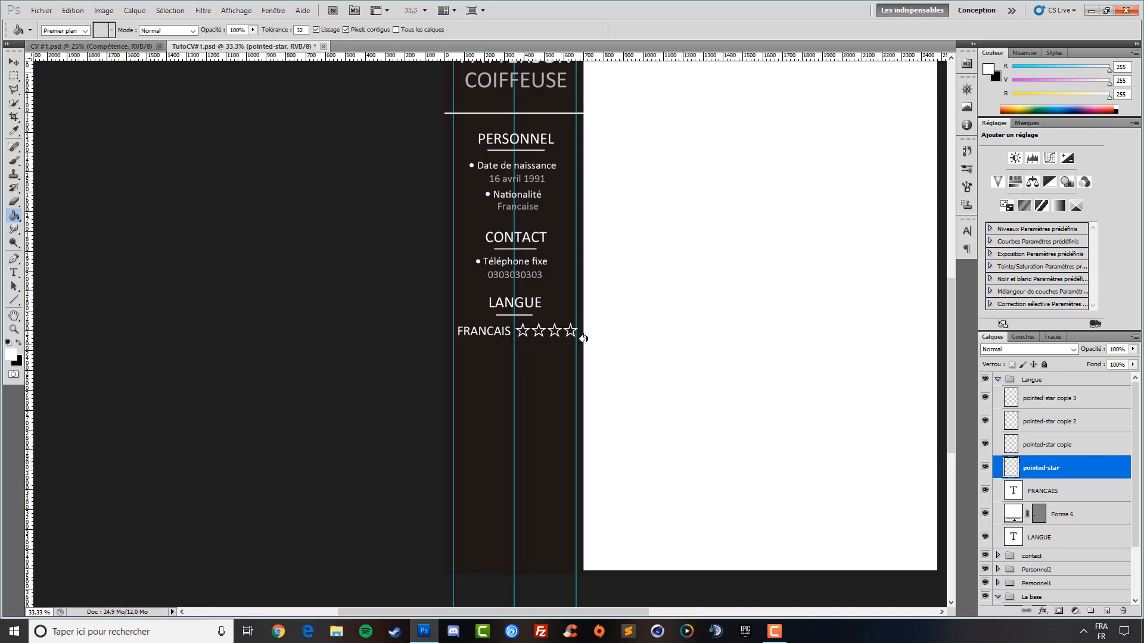
pyautogui.click(1026, 447)
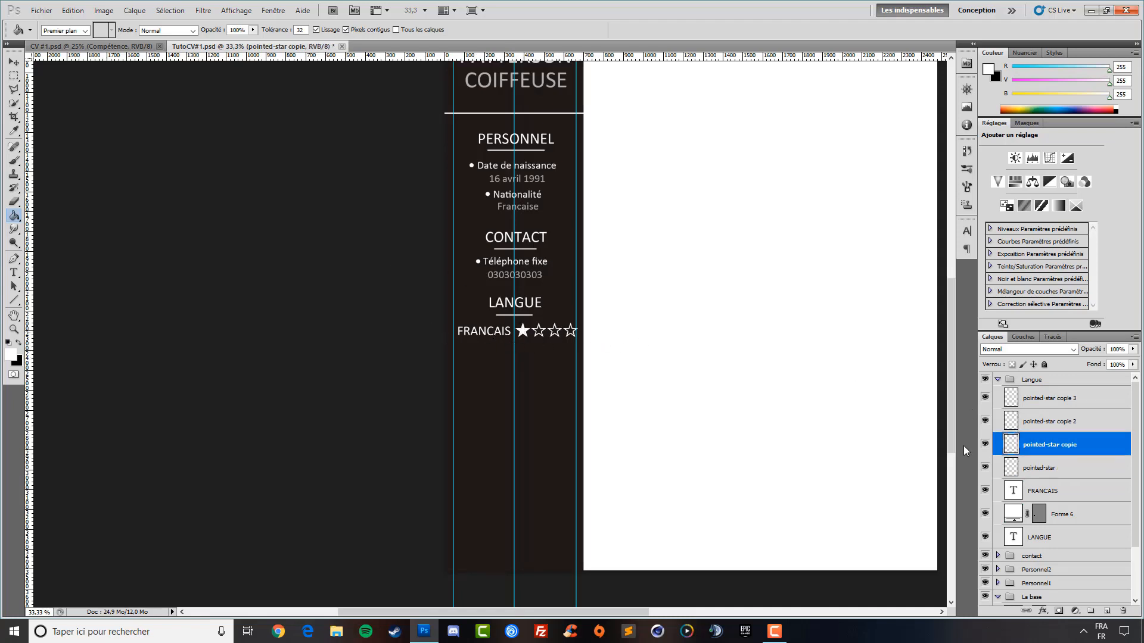
pyautogui.click(536, 329)
pyautogui.click(1051, 421)
pyautogui.click(553, 329)
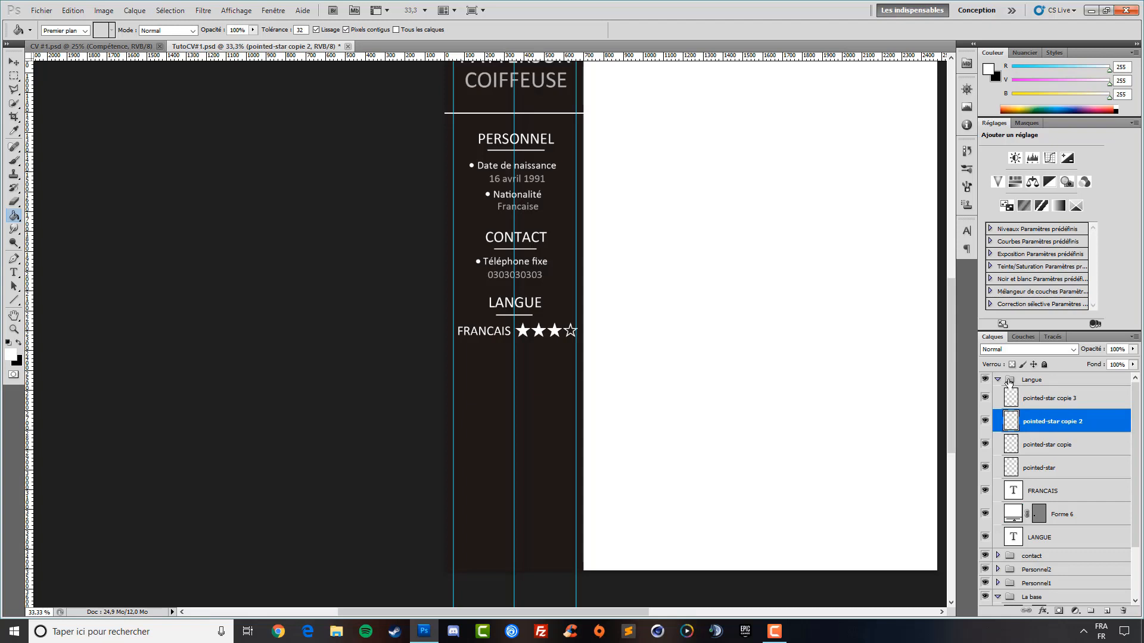
# Start a new text line below FRANCAIS with the Type tool
pyautogui.click(1072, 473)
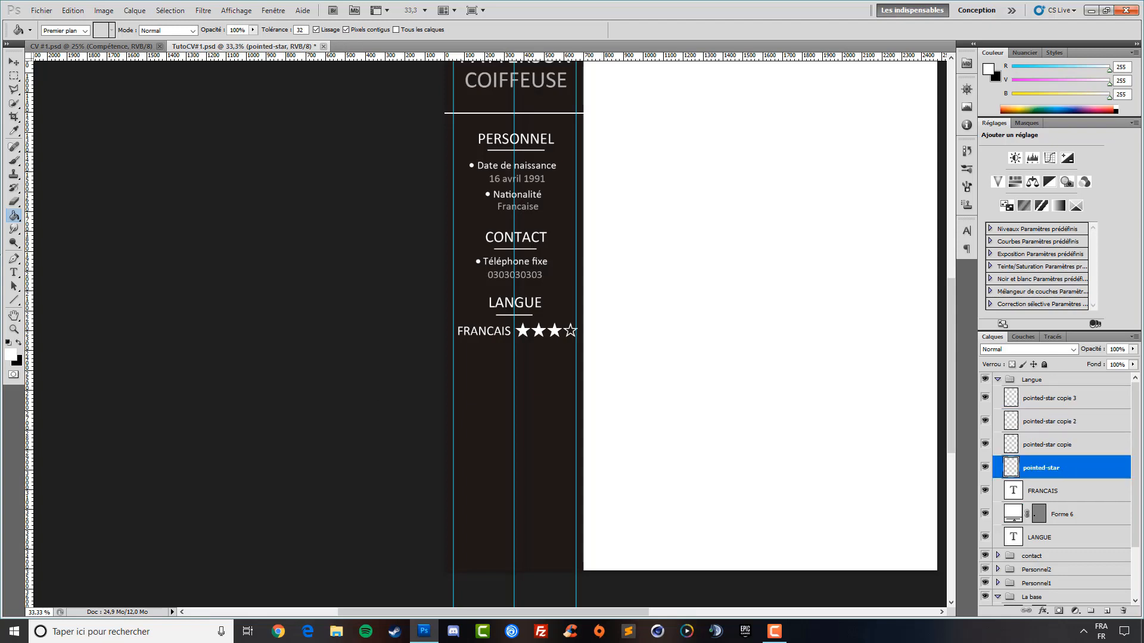
pyautogui.click(14, 273)
pyautogui.click(471, 360)
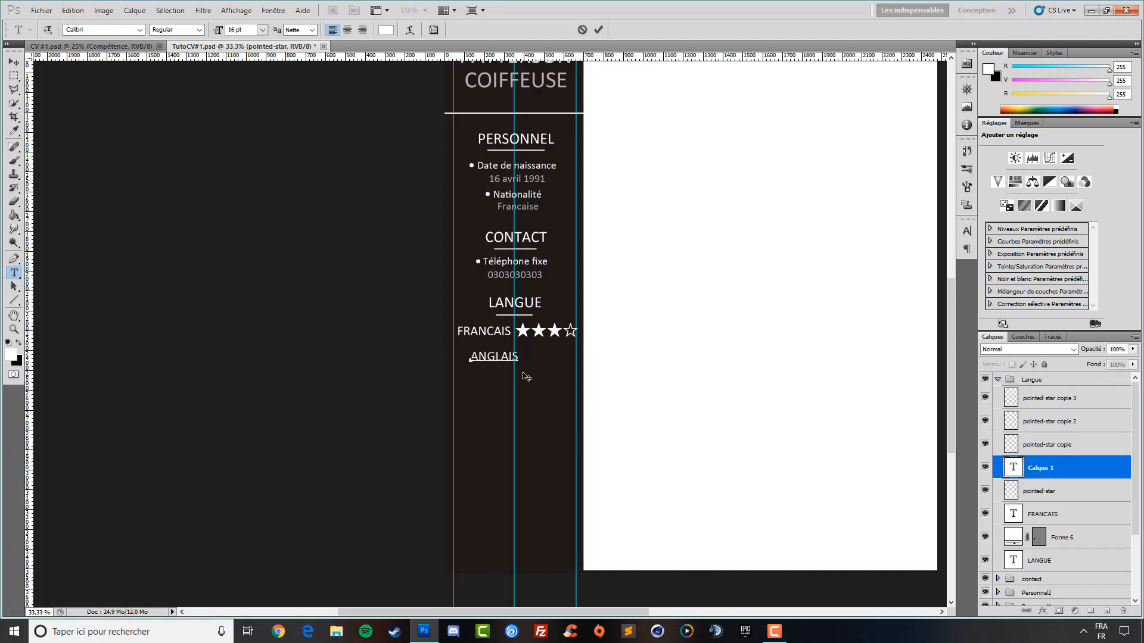
# Commit ANGLAIS and position it just under FRANCAIS, left-aligned, then select the fourth star layer
pyautogui.hotkey('ctrl', 'Return')
pyautogui.press('v')
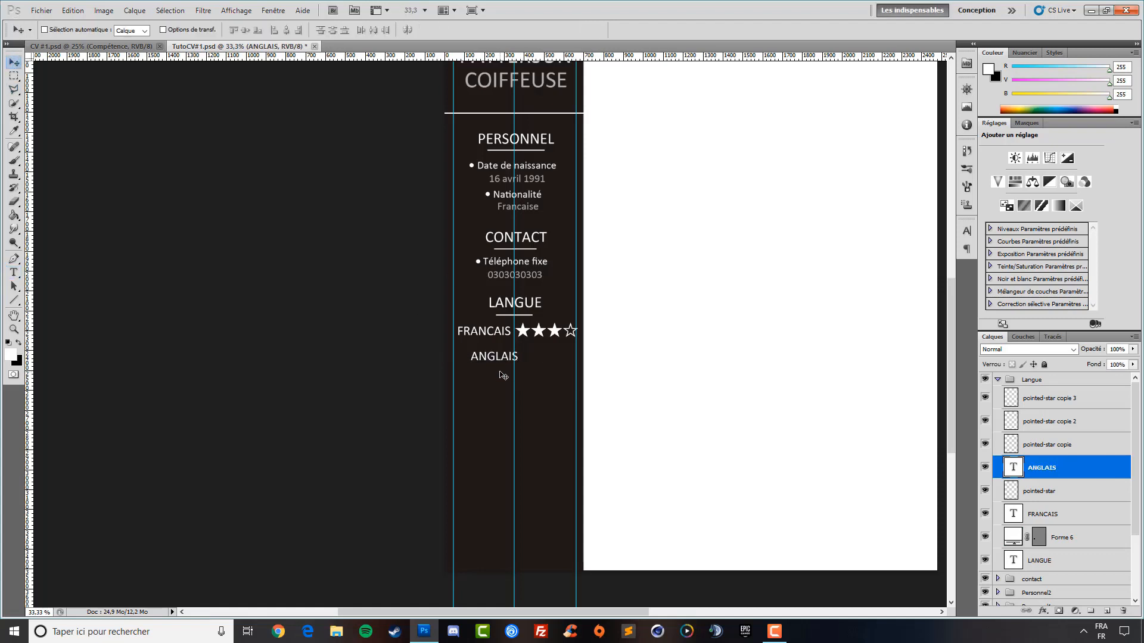
pyautogui.moveTo(503, 375); pyautogui.dragTo(488, 360)
pyautogui.press('Down')
pyautogui.press('Up')
pyautogui.press('Down')
pyautogui.press('Down')
pyautogui.press('Down')
pyautogui.press('Down')
pyautogui.press('Down')
pyautogui.press('Down')
pyautogui.press('Down')
pyautogui.press('Down')
pyautogui.press('Down')
pyautogui.press('Down')
pyautogui.press('Down')
pyautogui.press('Down')
pyautogui.press('Down')
pyautogui.press('Down')
pyautogui.press('Down')
pyautogui.press('Down')
pyautogui.press('Down')
pyautogui.press('Down')
pyautogui.press('Down')
pyautogui.press('Down')
pyautogui.press('Up')
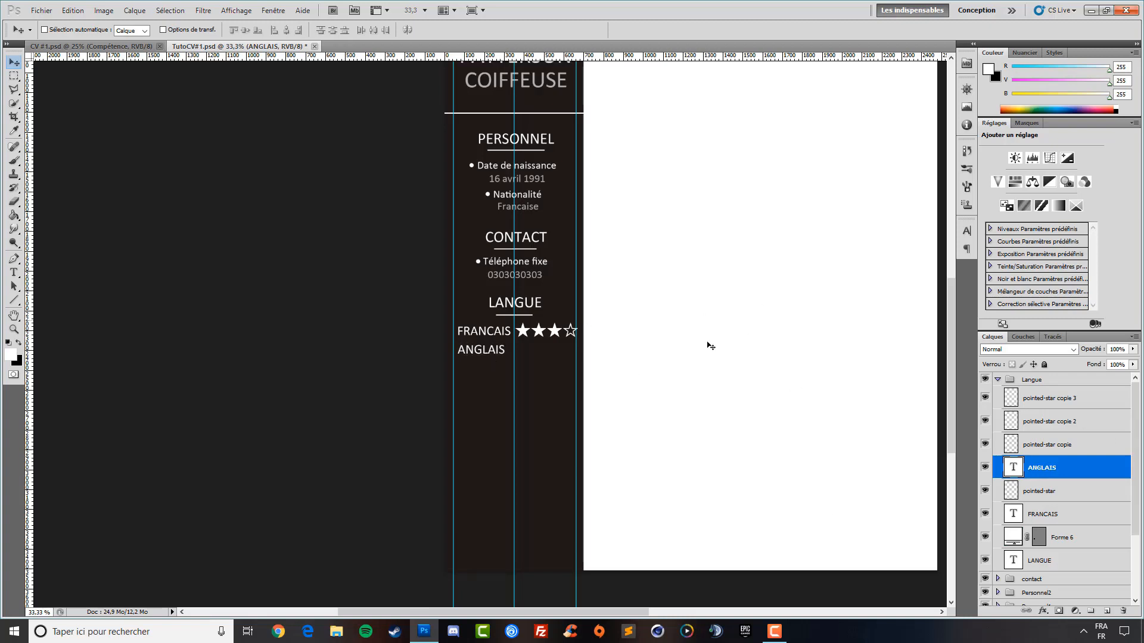
pyautogui.click(1041, 449)
pyautogui.click(1053, 402)
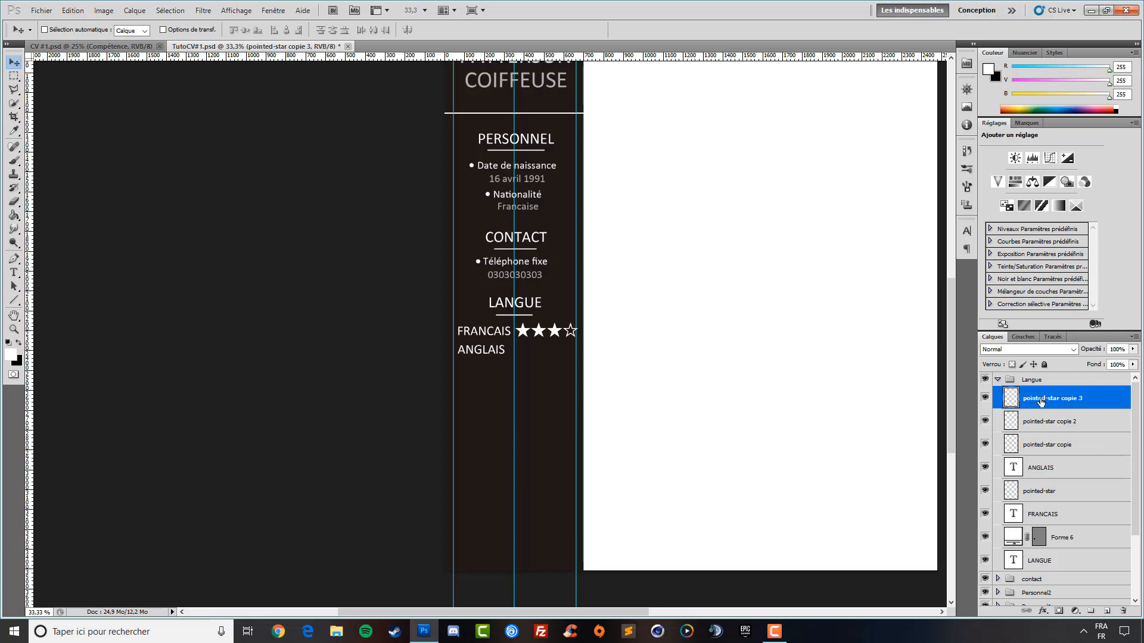
# Duplicate the outline star and place the copy beside ANGLAIS, aligned with the text
pyautogui.hotkey('ctrl', 'j')
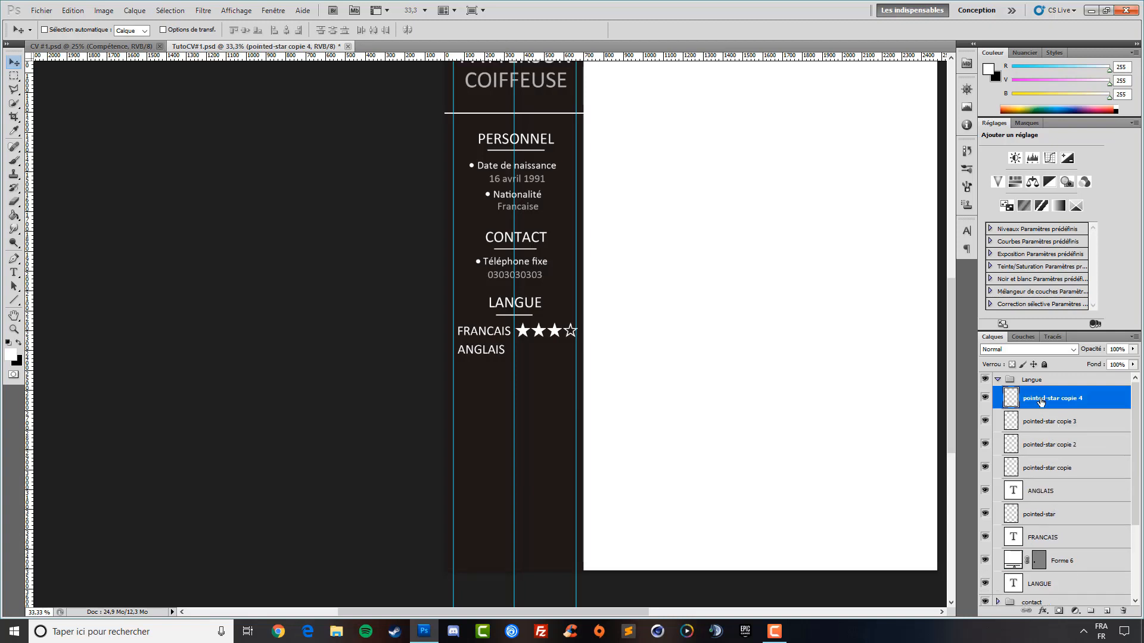
pyautogui.moveTo(1068, 499); pyautogui.dragTo(1000, 421)
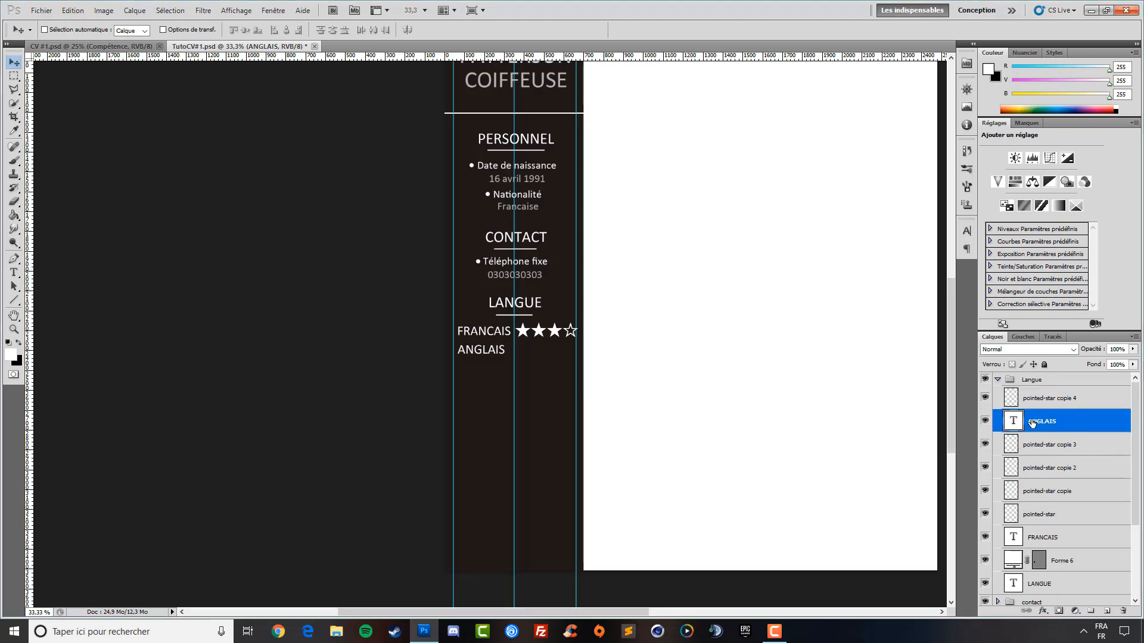
pyautogui.click(1046, 405)
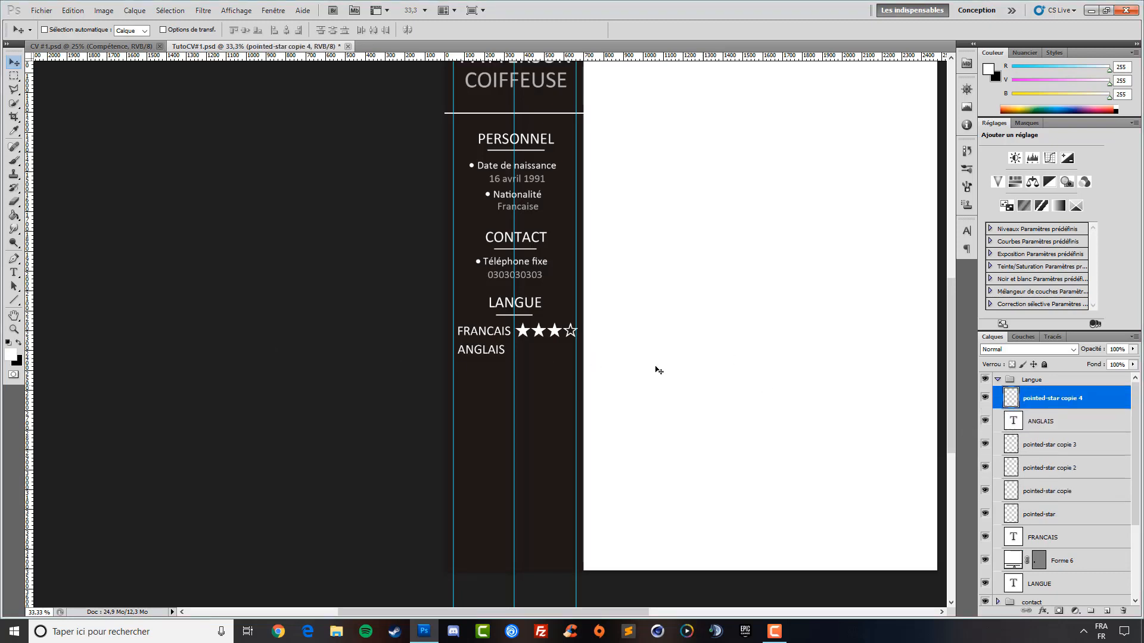
pyautogui.moveTo(658, 371); pyautogui.dragTo(514, 385)
pyautogui.press('Down')
pyautogui.press('Down')
pyautogui.press('Down')
pyautogui.press('Down')
pyautogui.press('Down')
pyautogui.press('Down')
pyautogui.press('Down')
pyautogui.press('Up')
pyautogui.press('Up')
pyautogui.press('Up')
pyautogui.press('Up')
pyautogui.press('Up')
pyautogui.press('Up')
# Add three more star copies, each shifted right, to make a row of four
pyautogui.hotkey('ctrl', 'j')
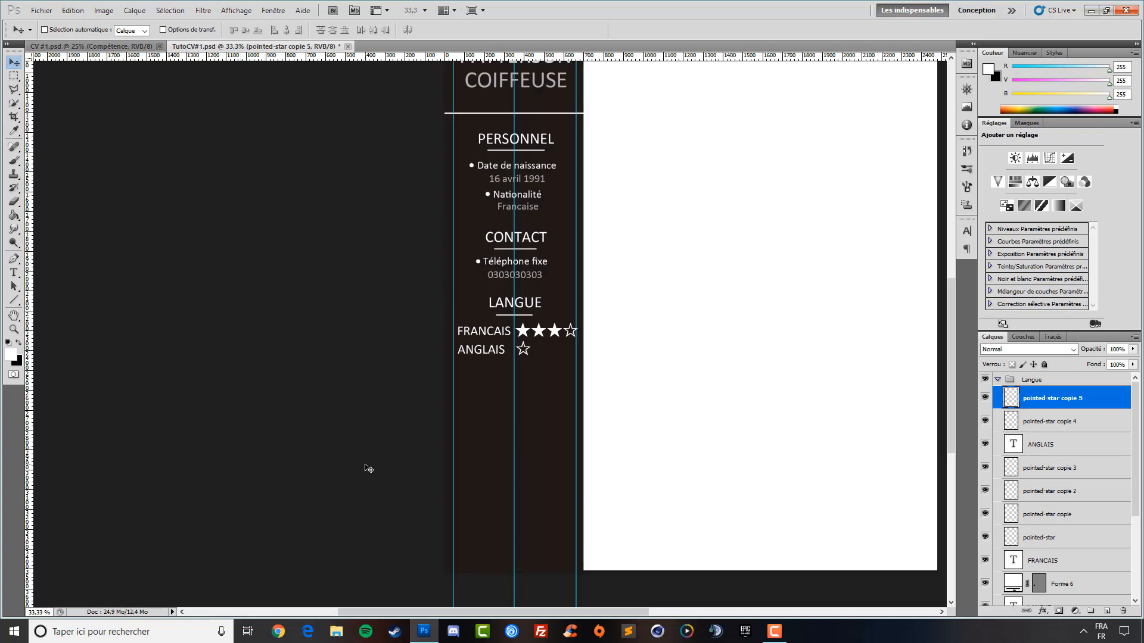
pyautogui.hotkey('shift', 'Right')
pyautogui.hotkey('shift', 'Right')
pyautogui.hotkey('shift', 'Right')
pyautogui.hotkey('shift', 'Right')
pyautogui.hotkey('shift', 'Right')
pyautogui.hotkey('shift', 'Right')
pyautogui.hotkey('shift', 'Right')
pyautogui.hotkey('shift', 'Right')
pyautogui.hotkey('ctrl', 'j')
pyautogui.hotkey('shift', 'Right')
pyautogui.hotkey('shift', 'Right')
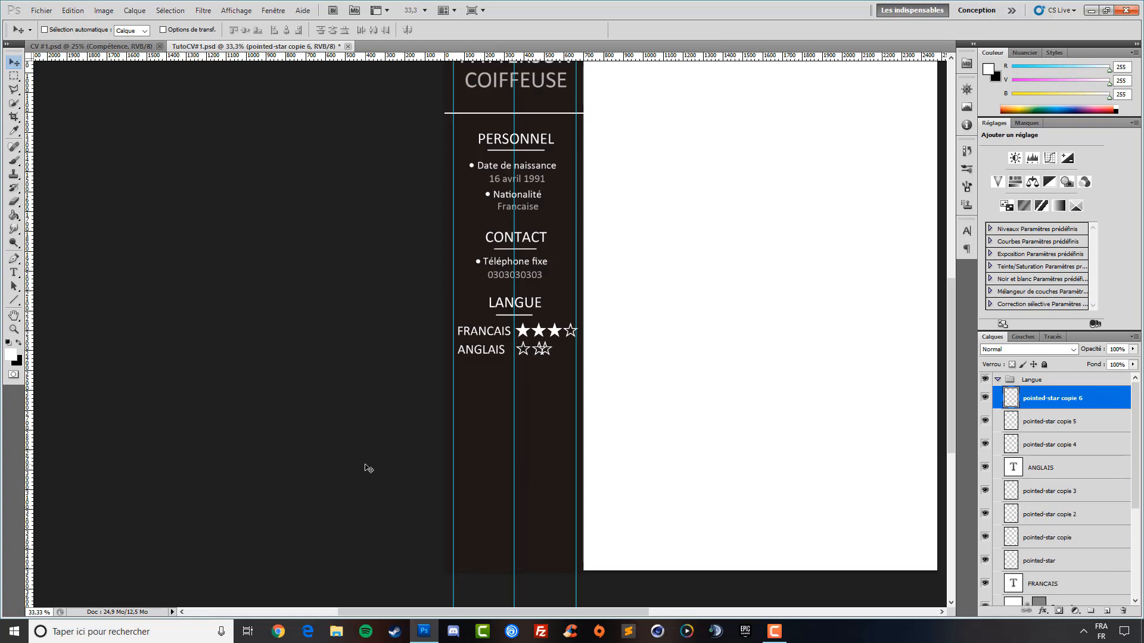
pyautogui.hotkey('shift', 'Right')
pyautogui.hotkey('shift', 'Right')
pyautogui.hotkey('shift', 'Right')
pyautogui.hotkey('shift', 'Right')
pyautogui.hotkey('shift', 'Right')
pyautogui.hotkey('shift', 'Right')
pyautogui.hotkey('ctrl', 'j')
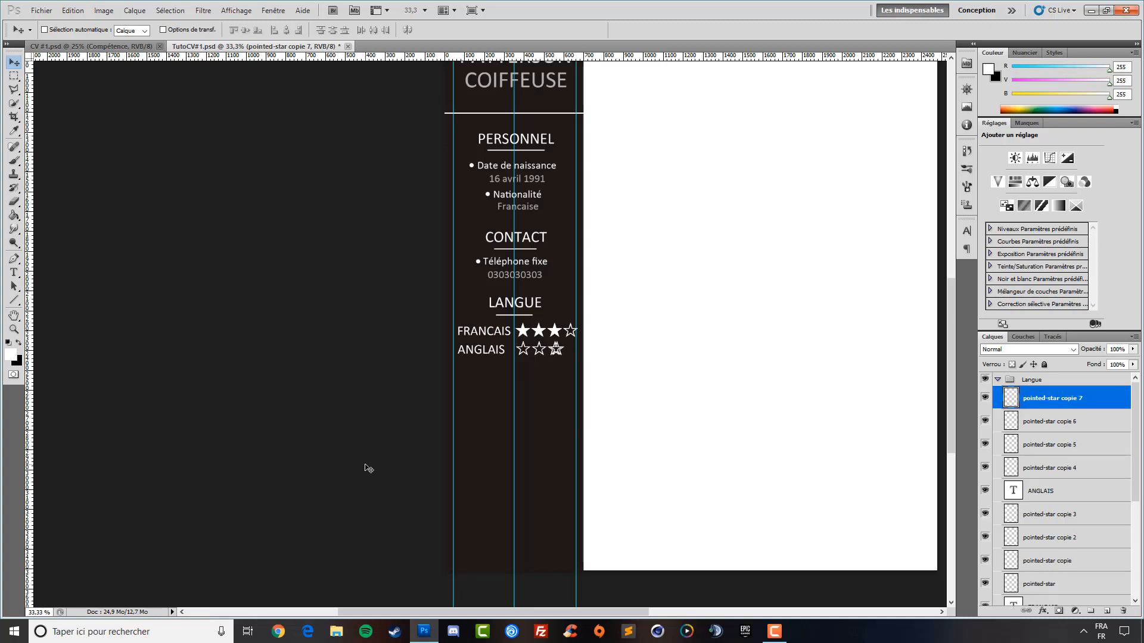
pyautogui.hotkey('shift', 'Right')
pyautogui.hotkey('shift', 'Right')
pyautogui.hotkey('shift', 'Right')
pyautogui.hotkey('shift', 'Right')
pyautogui.hotkey('shift', 'Right')
pyautogui.hotkey('shift', 'Right')
# Fill the star copie 4 and copie 5 layers' stars solid white with the Paint Bucket
pyautogui.click(13, 217)
pyautogui.click(1075, 466)
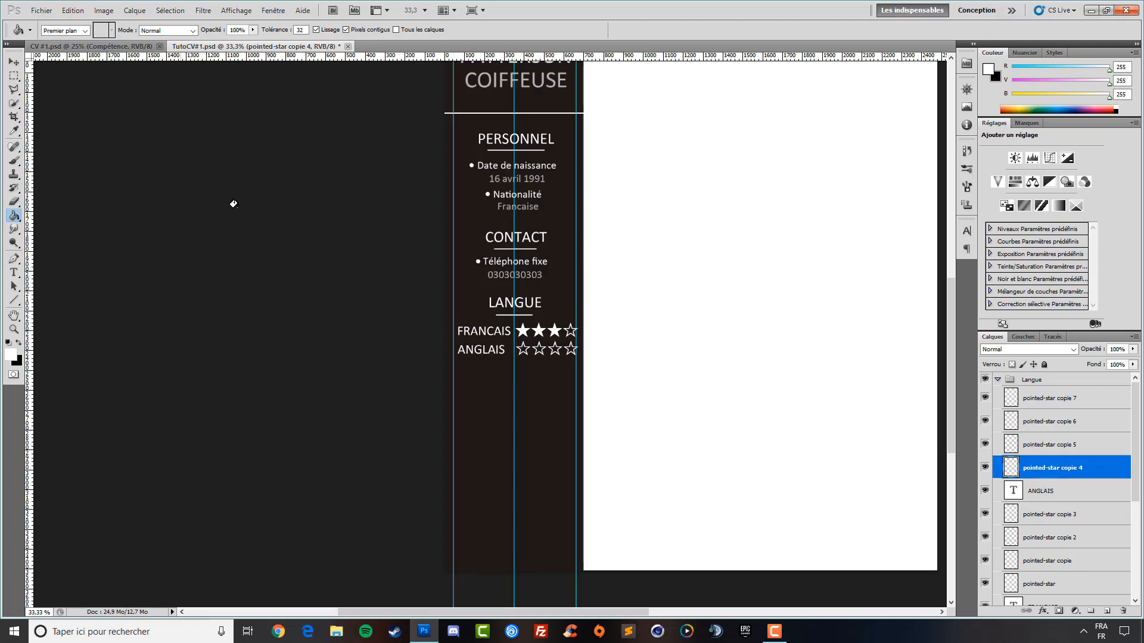
pyautogui.click(518, 347)
pyautogui.click(1040, 444)
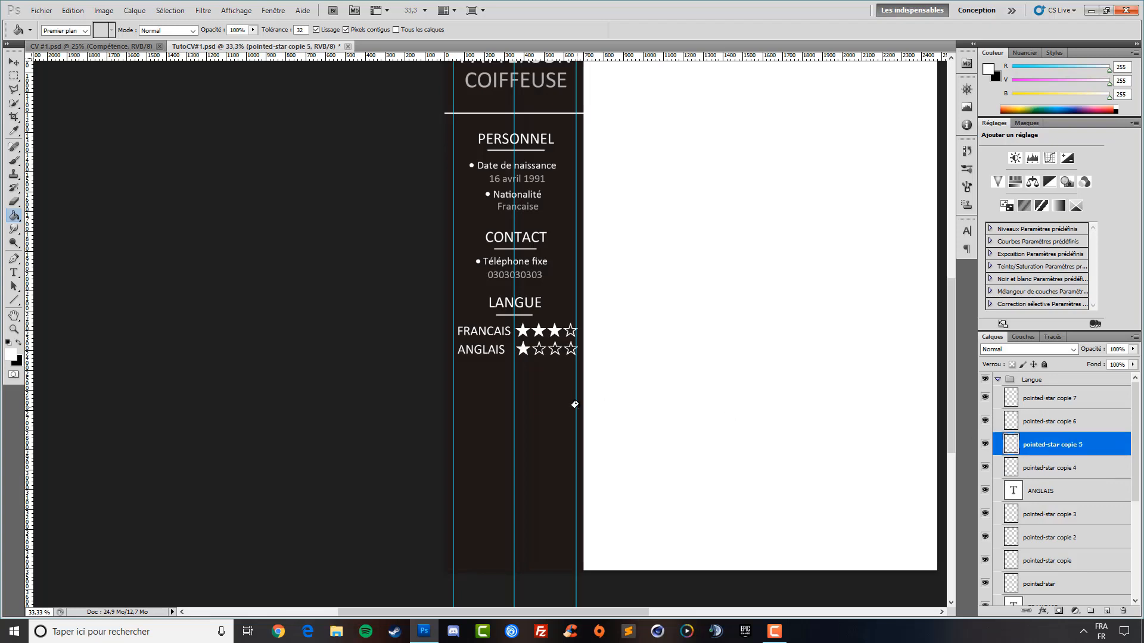
pyautogui.click(536, 345)
# Compare the work-in-progress CV against the CV #1.psd reference
pyautogui.click(76, 45)
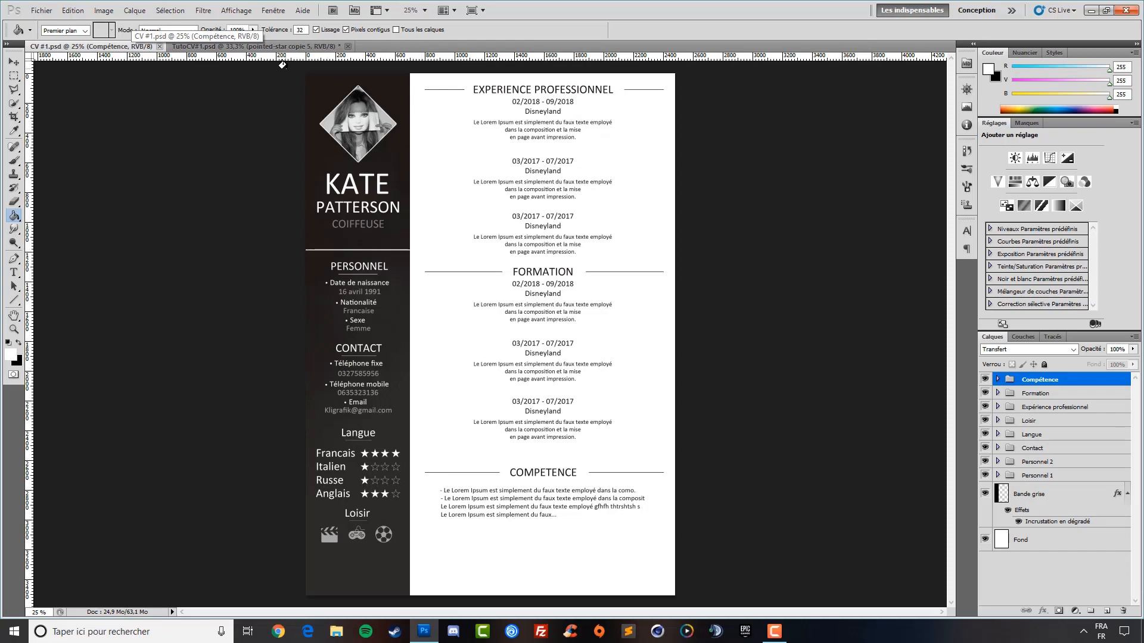
pyautogui.click(275, 47)
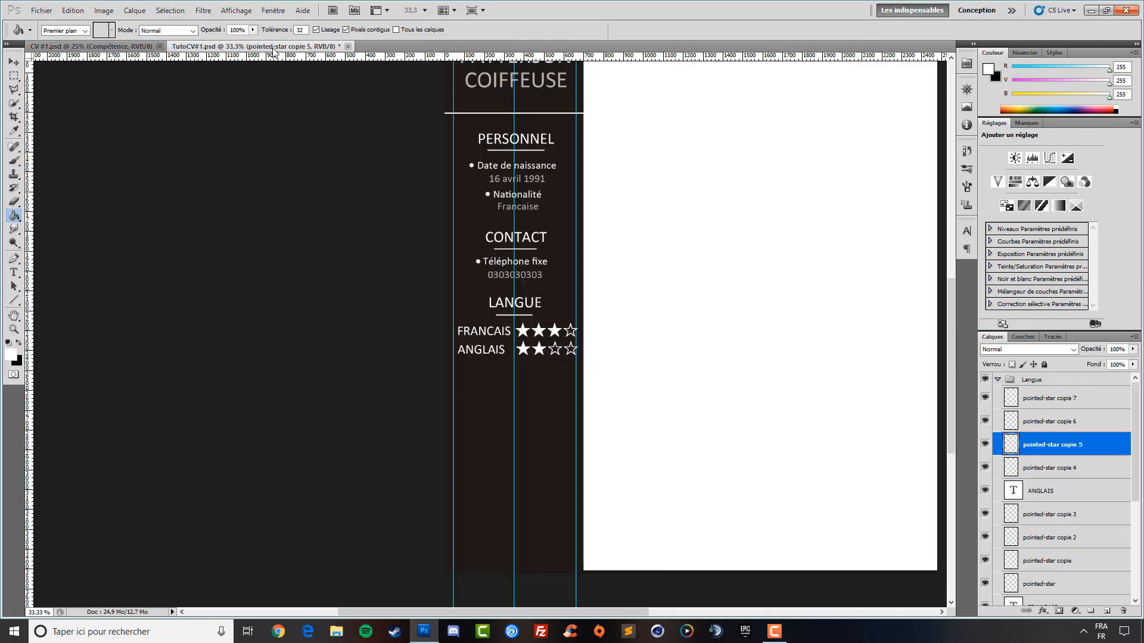
pyautogui.click(65, 46)
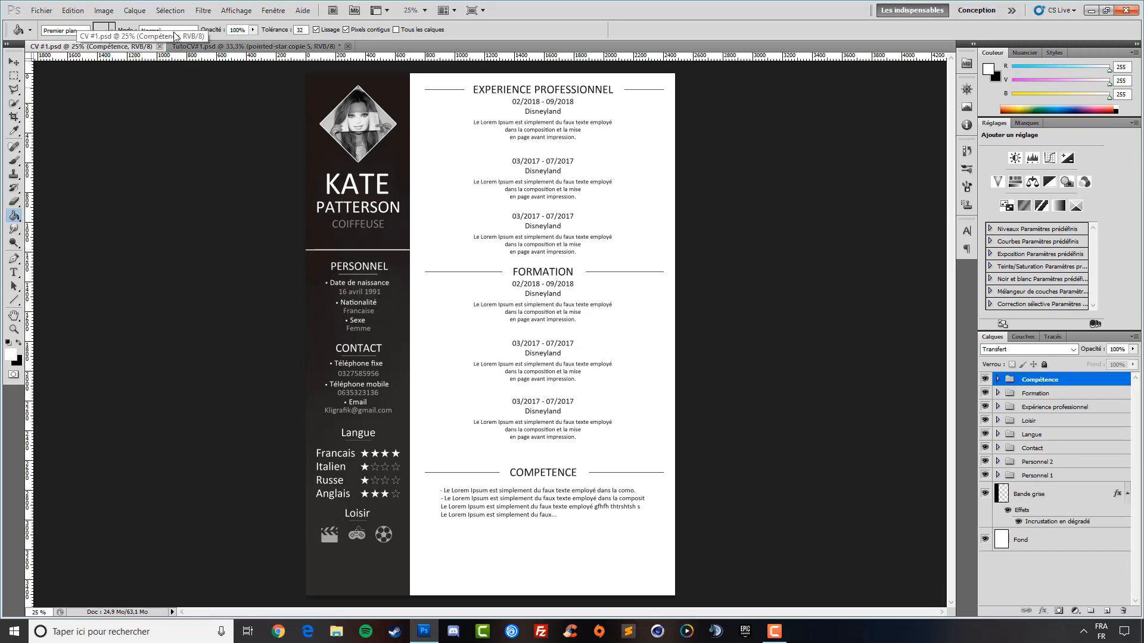
pyautogui.click(230, 48)
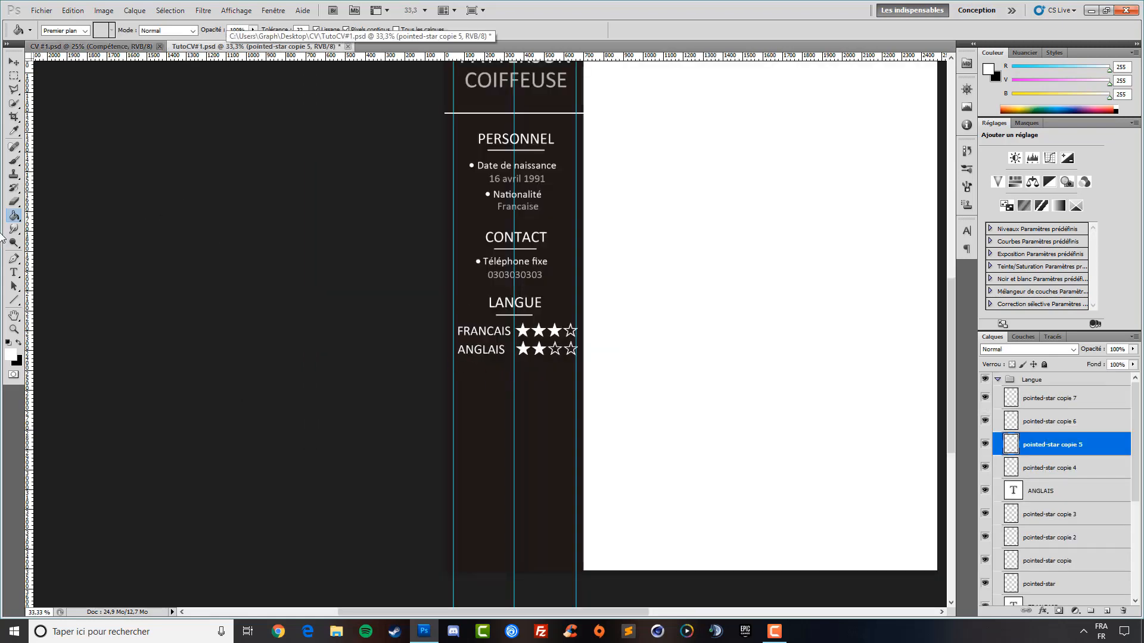
pyautogui.click(125, 47)
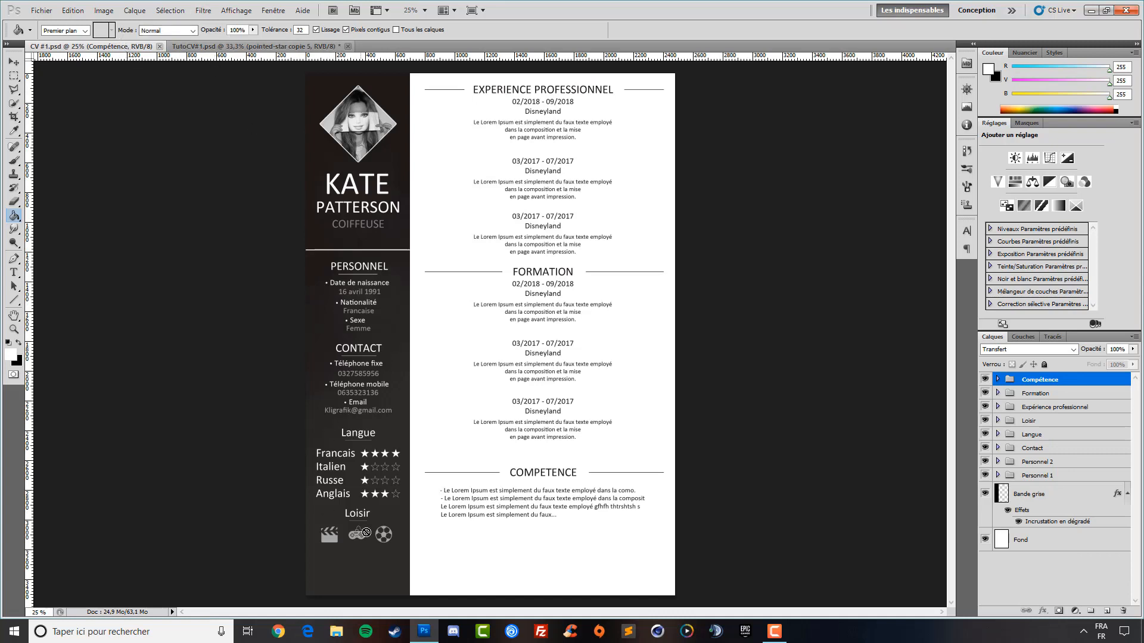
pyautogui.click(311, 47)
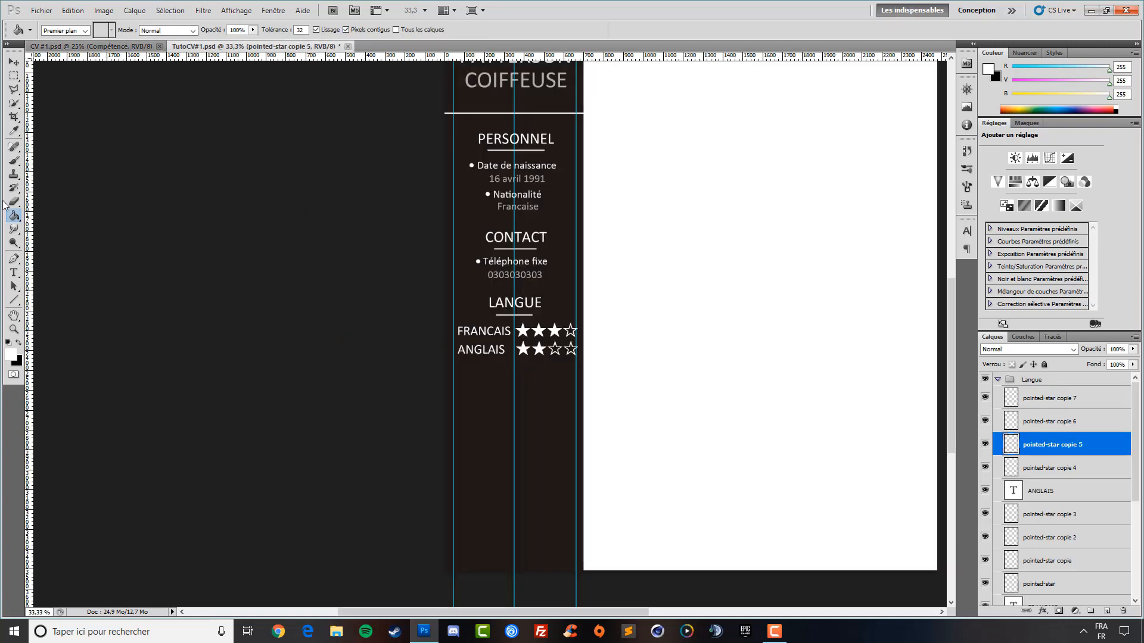
pyautogui.scroll(-2, 1041, 431)
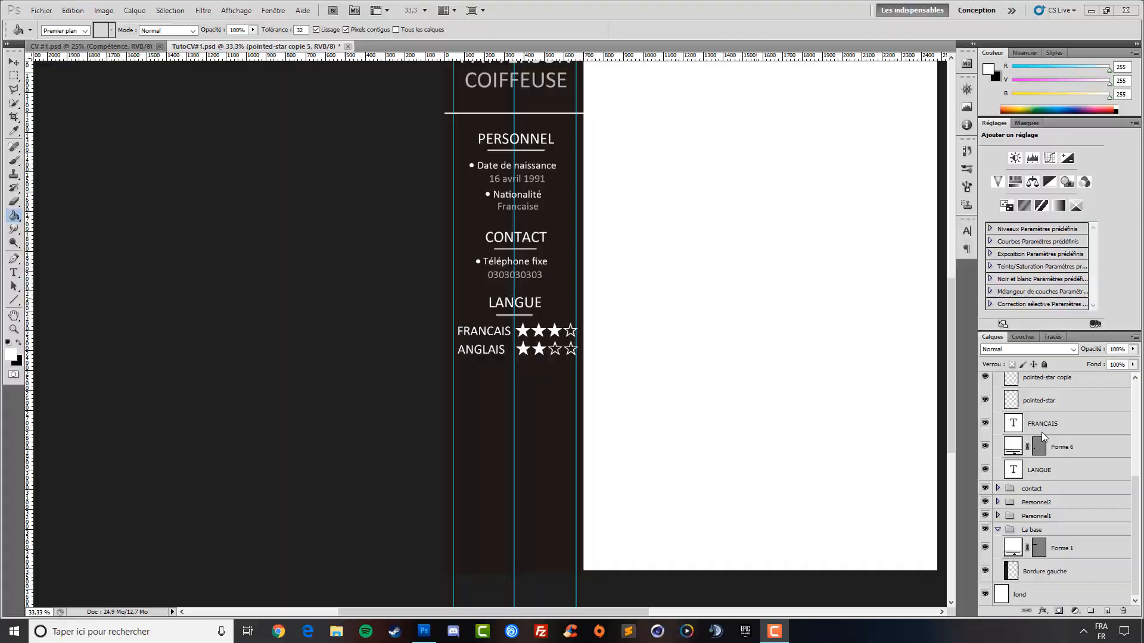
# Collapse the Langue group and zoom to fit the whole page on screen
pyautogui.scroll(-2, 1024, 454)
pyautogui.scroll(4, 1023, 455)
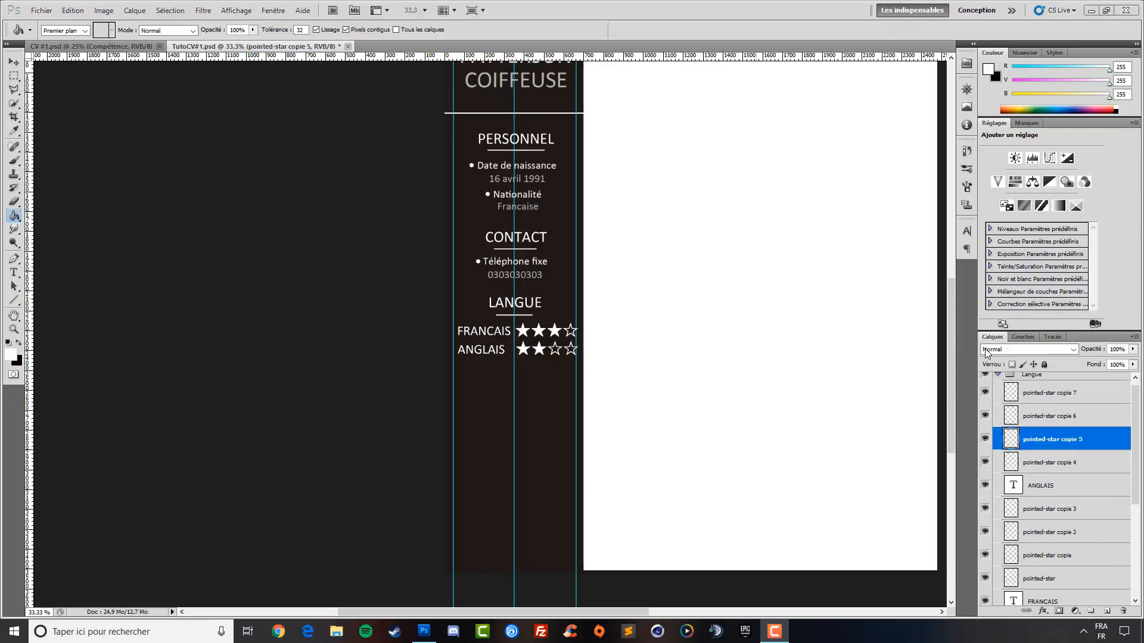
pyautogui.click(996, 380)
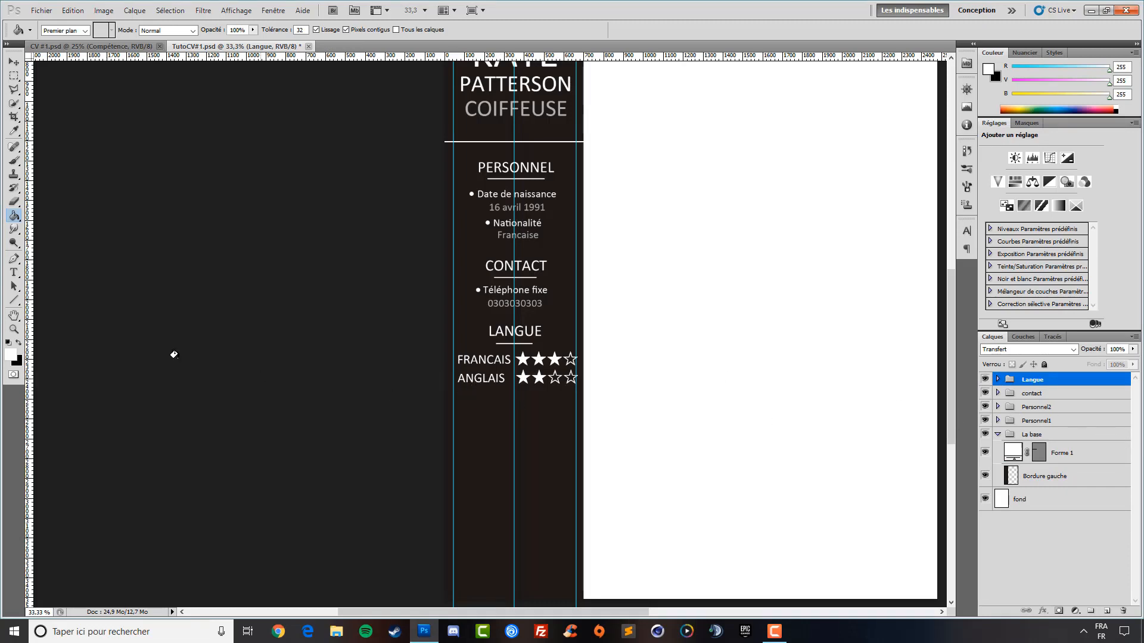
pyautogui.click(13, 329)
pyautogui.rightClick(528, 325)
pyautogui.click(551, 329)
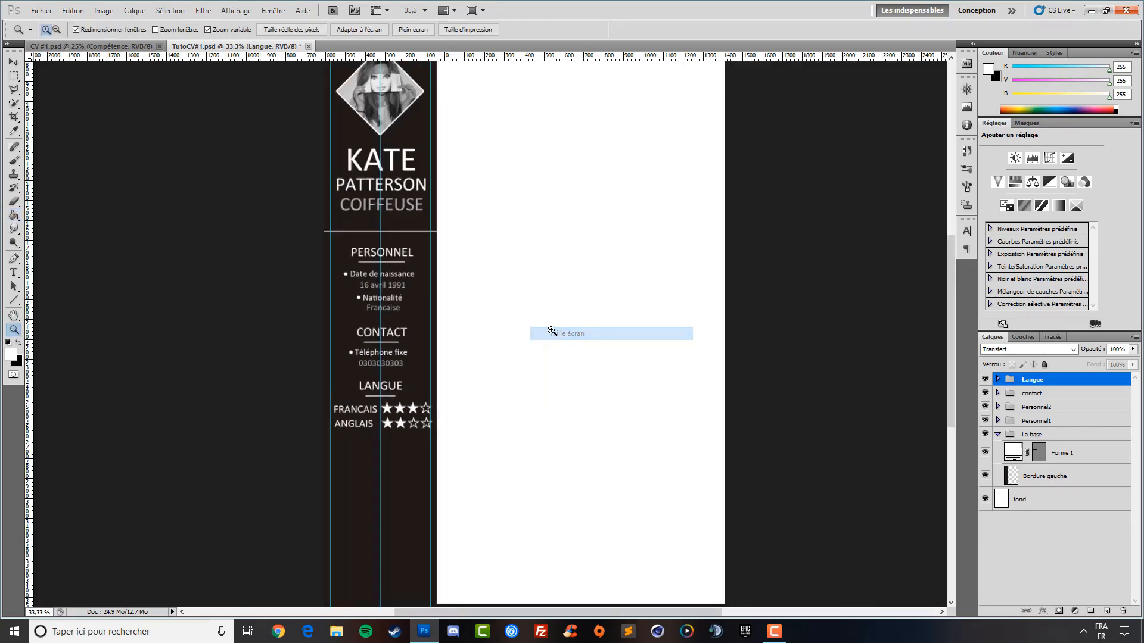
# Type the LOISIR heading below the language ratings, commit it and nudge it upward
pyautogui.click(13, 273)
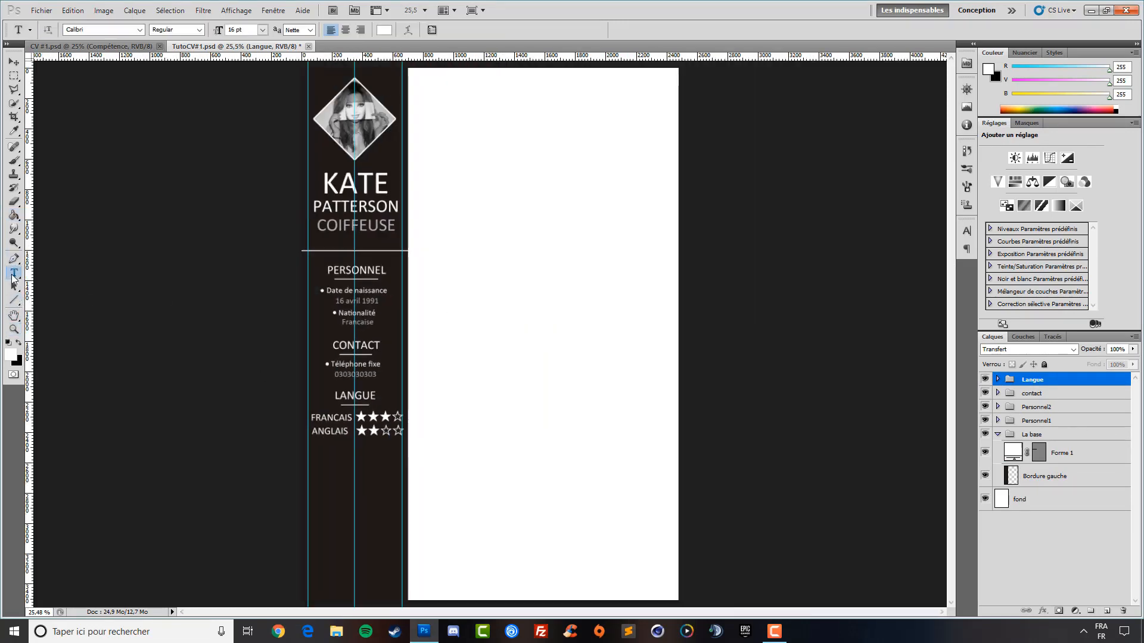
pyautogui.click(349, 465)
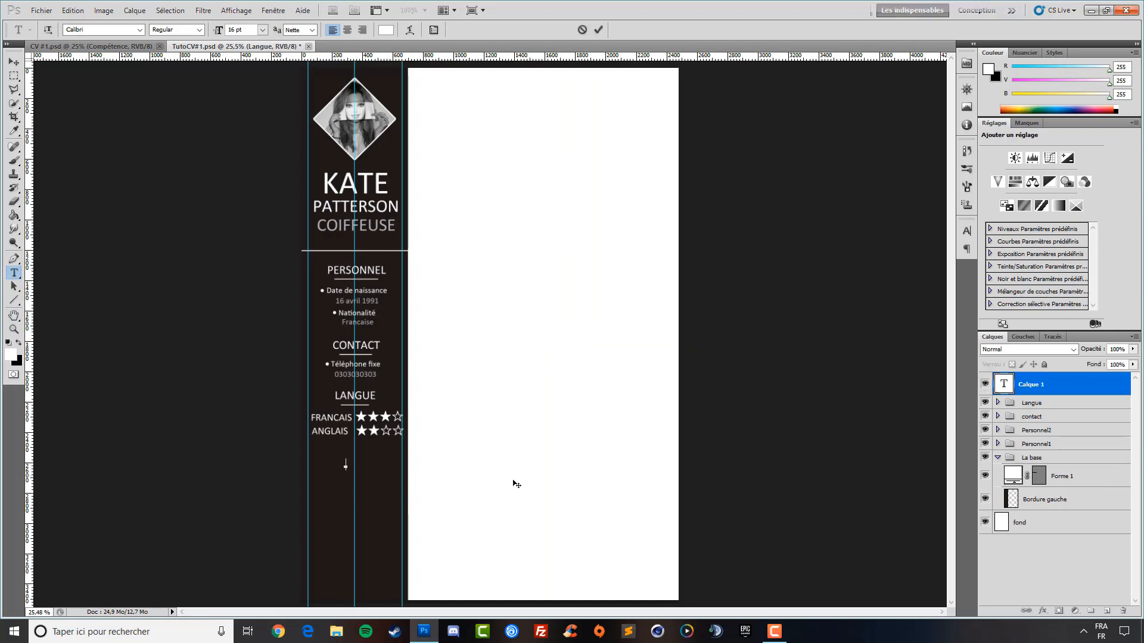
pyautogui.write('LOISIR')
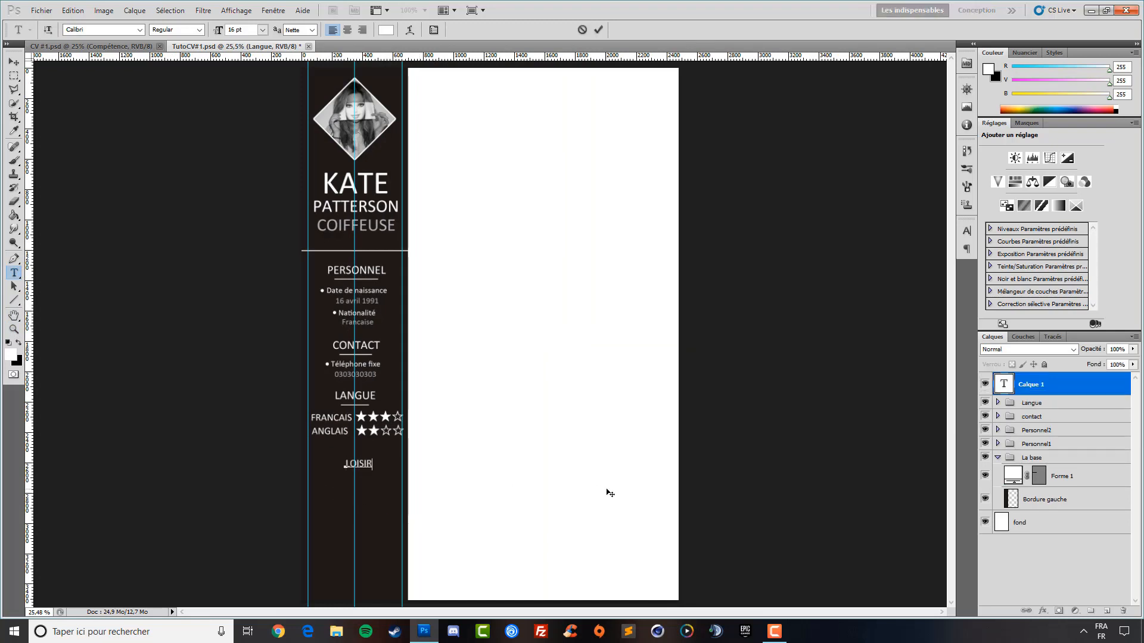
pyautogui.moveTo(371, 480); pyautogui.dragTo(367, 476)
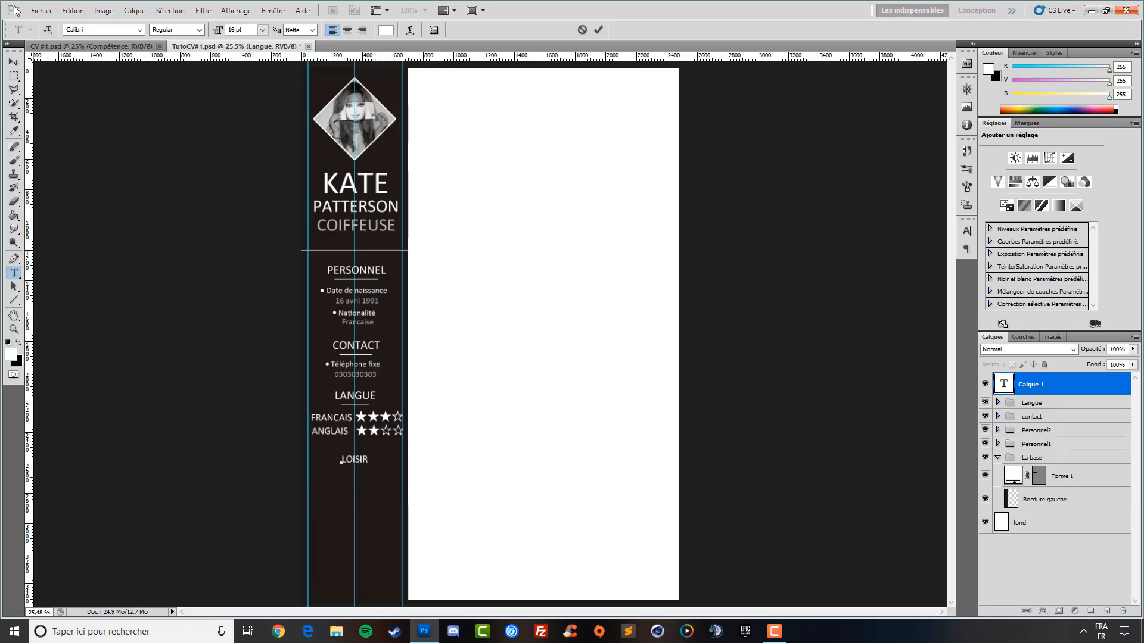
pyautogui.click(14, 61)
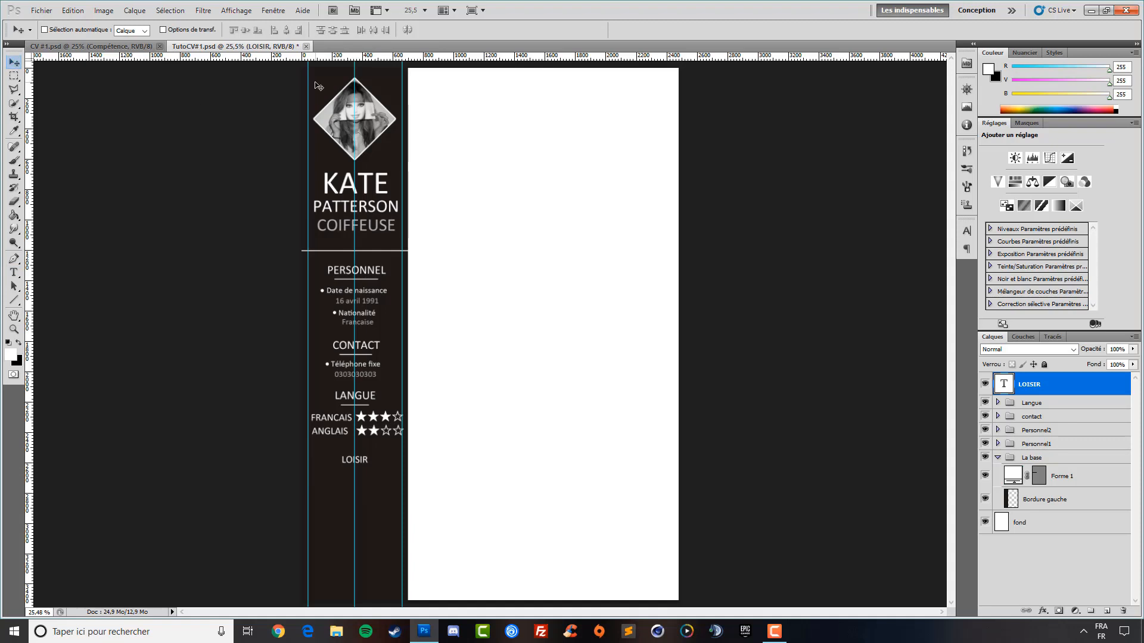
pyautogui.hotkey('shift', 'Up')
pyautogui.hotkey('shift', 'Up')
pyautogui.hotkey('shift', 'Up')
pyautogui.hotkey('shift', 'Up')
# Draw a short white line under LOISIR and nudge the heading slightly left
pyautogui.click(14, 300)
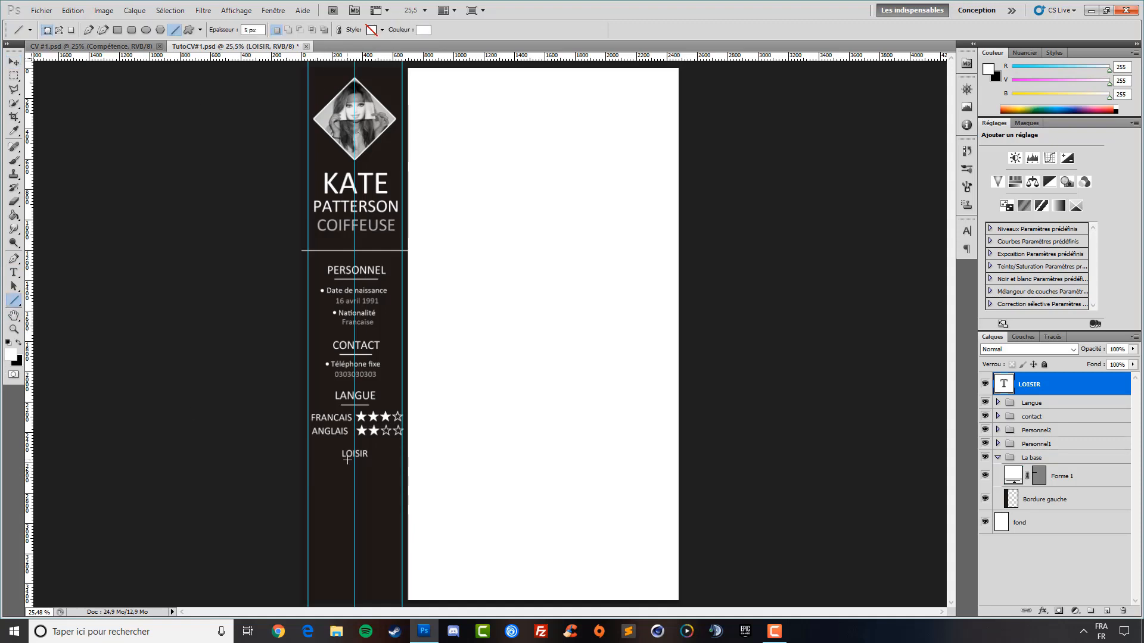
pyautogui.moveTo(348, 460); pyautogui.dragTo(360, 460)
pyautogui.click(14, 61)
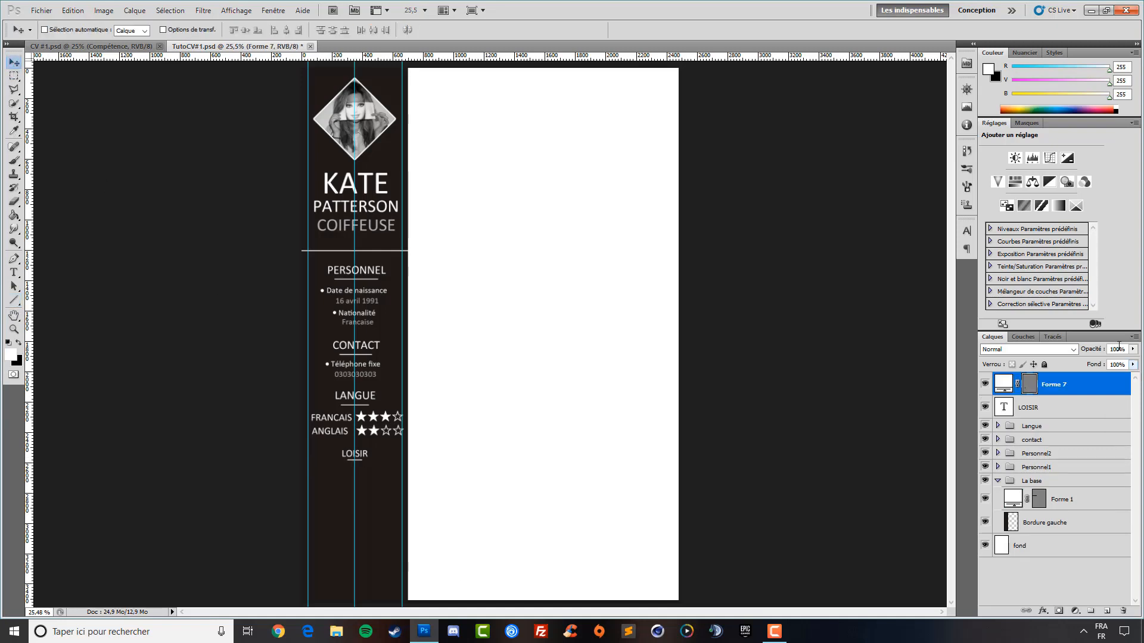
pyautogui.click(1065, 427)
pyautogui.click(1061, 409)
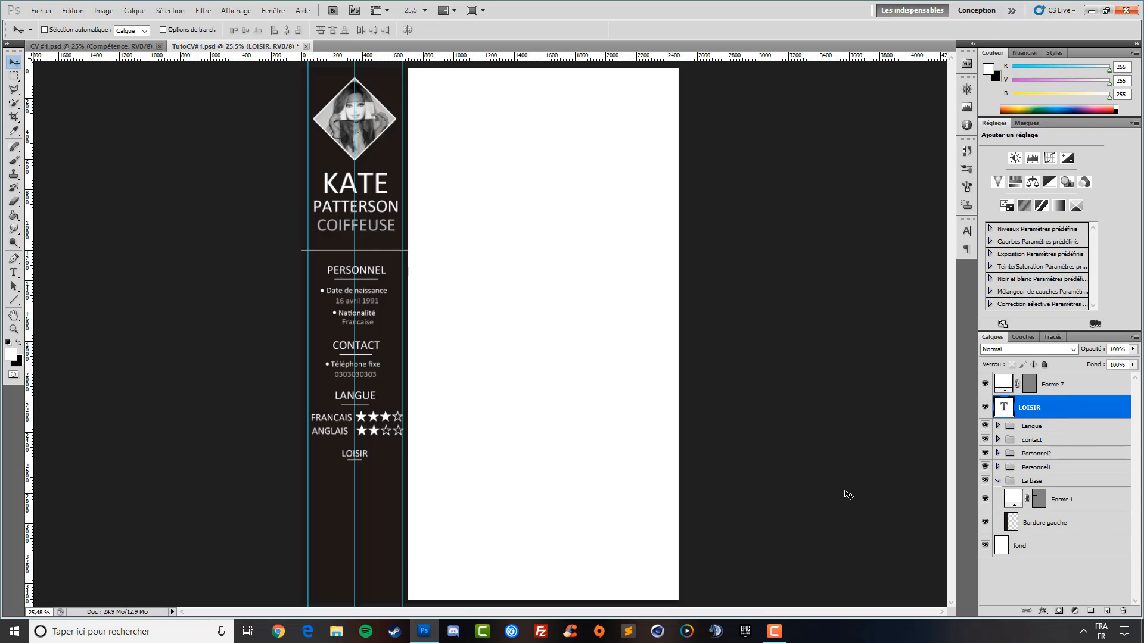
pyautogui.press('Left')
pyautogui.press('Left')
pyautogui.press('Left')
pyautogui.click(1054, 387)
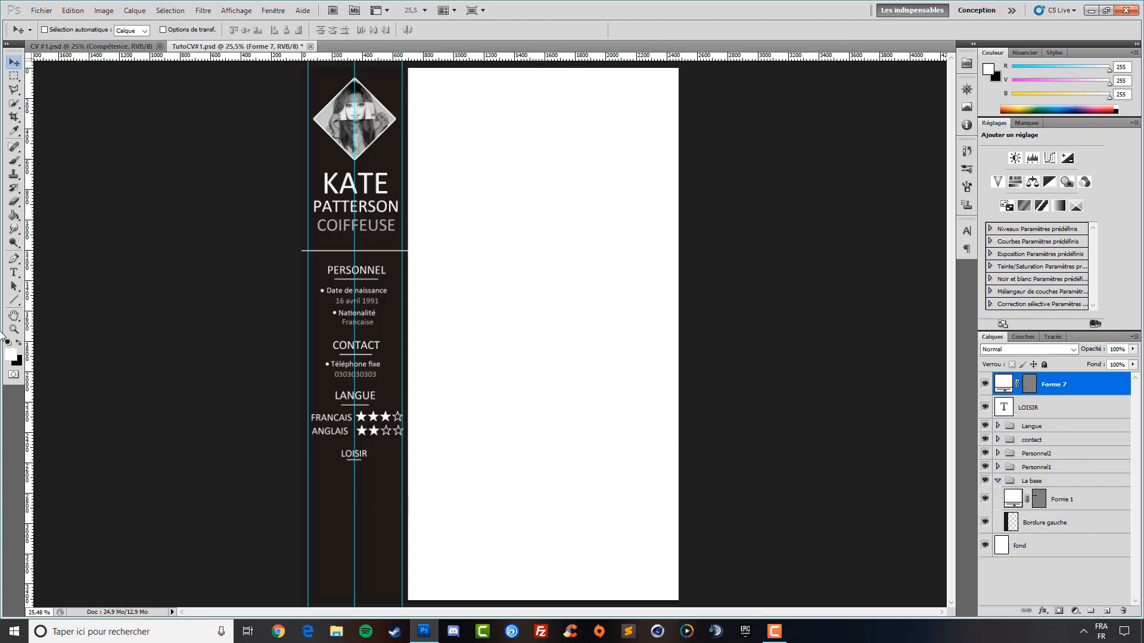
# Enlarge the LOISIR heading text from 16 to 19 pt
pyautogui.click(15, 273)
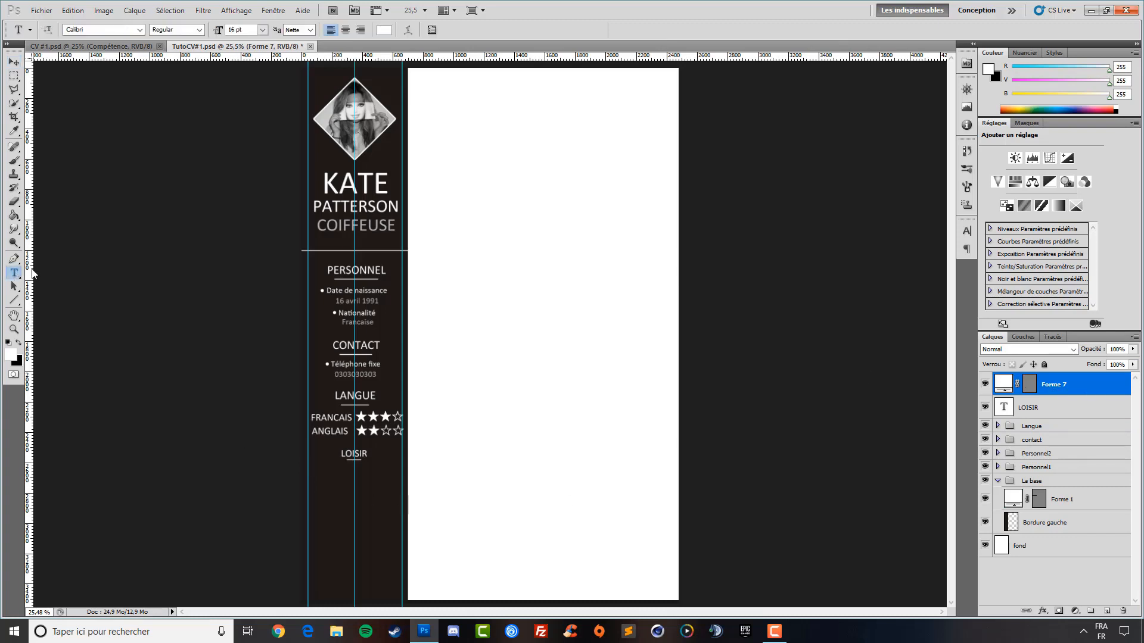
pyautogui.click(368, 455)
pyautogui.hotkey('ctrl', 'a')
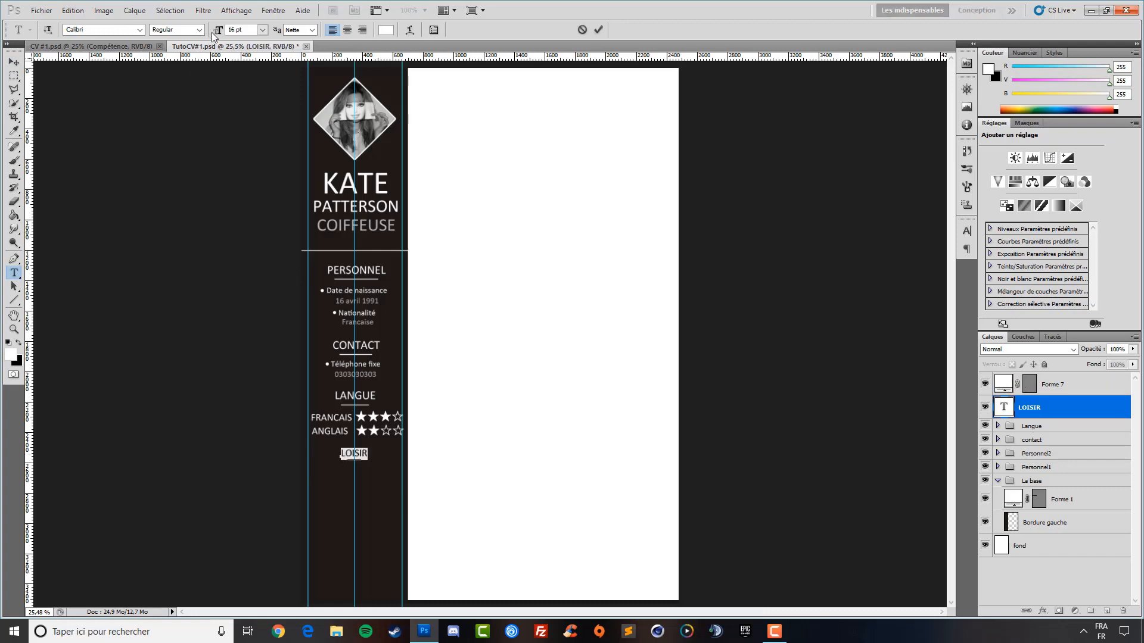
pyautogui.moveTo(215, 34); pyautogui.dragTo(218, 34)
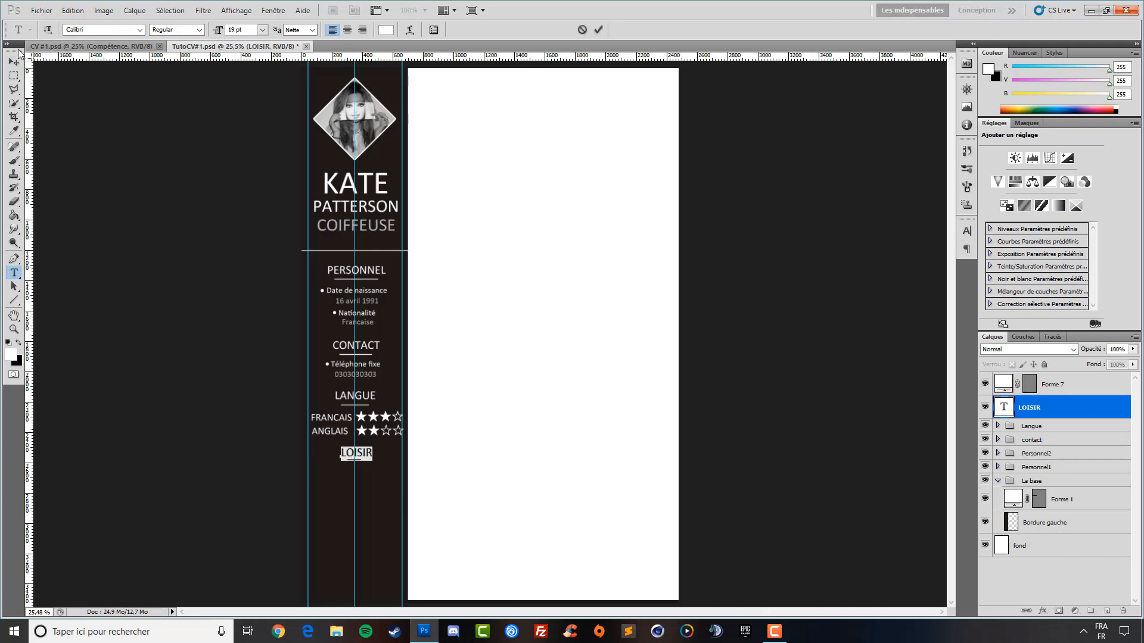
# Nudge LOISIR left, group it with the Forme 7 underline, and name the group 'Loisir'
pyautogui.click(16, 65)
pyautogui.press('Left')
pyautogui.press('Left')
pyautogui.press('Left')
pyautogui.press('Left')
pyautogui.press('Left')
pyautogui.press('Left')
pyautogui.press('Left')
pyautogui.press('Left')
pyautogui.press('Left')
pyautogui.press('Left')
pyautogui.press('Left')
pyautogui.press('Left')
pyautogui.press('Left')
pyautogui.press('Left')
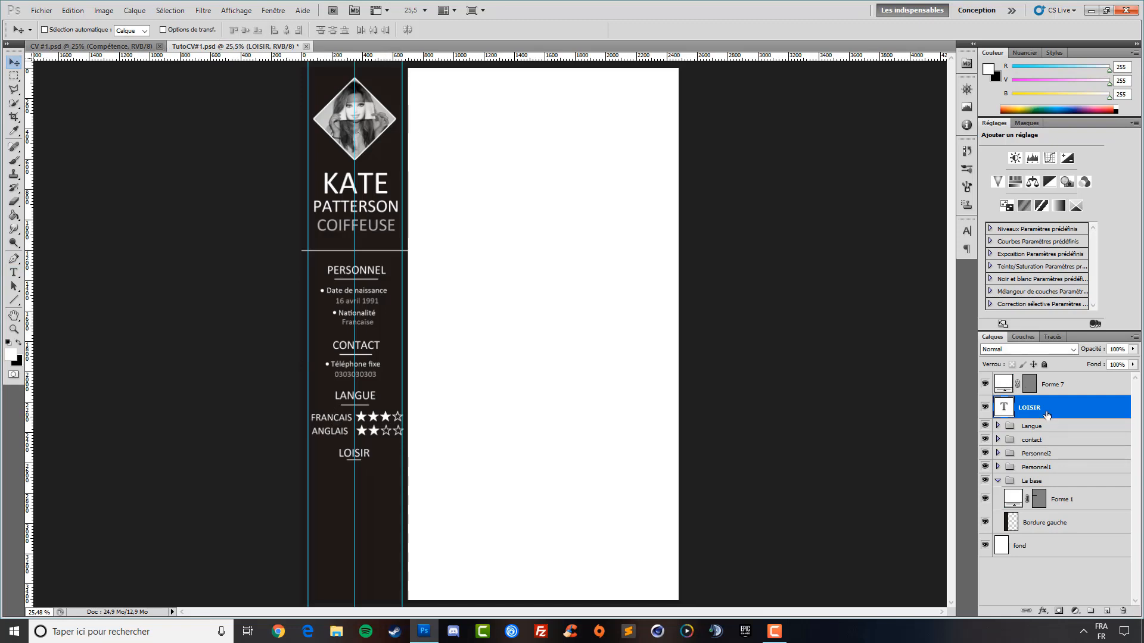
pyautogui.click(1062, 389)
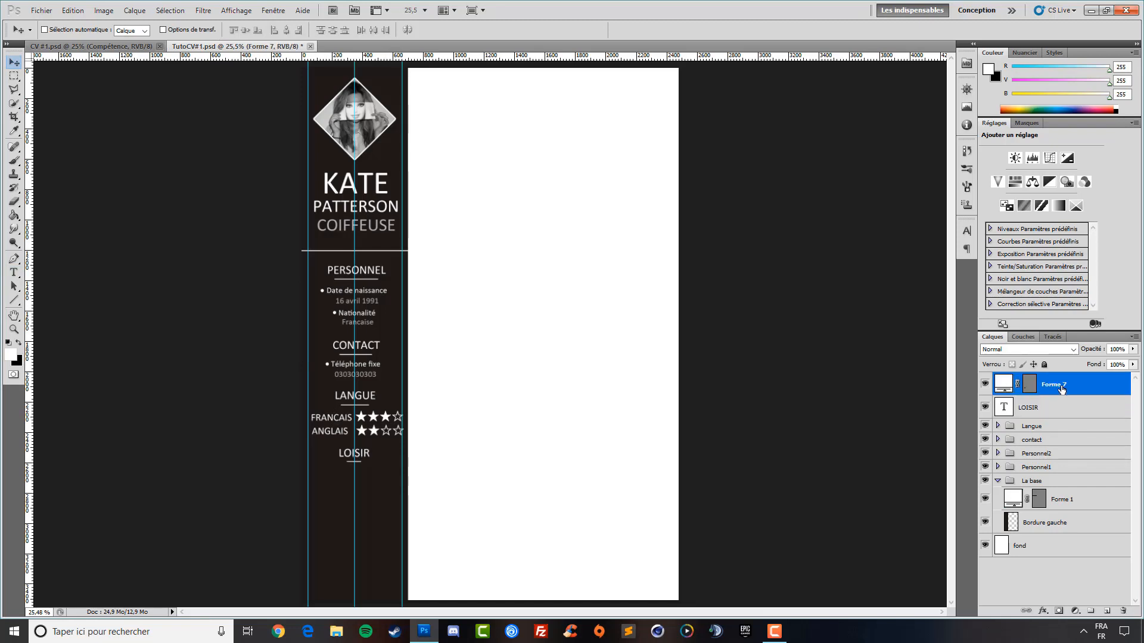
pyautogui.keyDown('shift'); pyautogui.click(1055, 412); pyautogui.keyUp('shift')
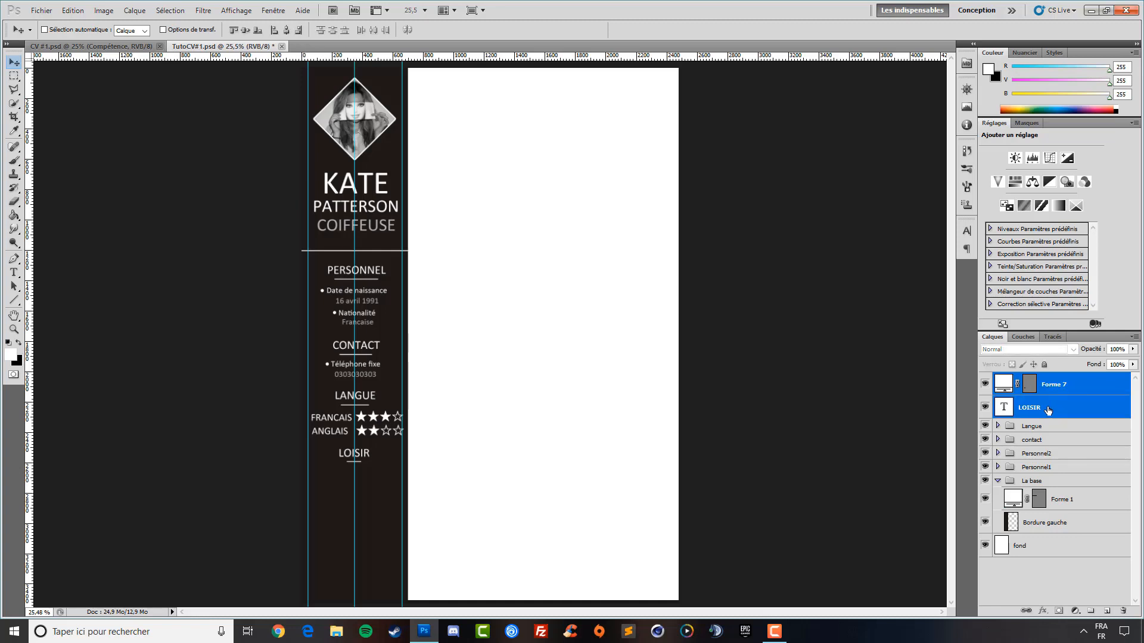
pyautogui.hotkey('ctrl', 'g')
pyautogui.doubleClick(1037, 379)
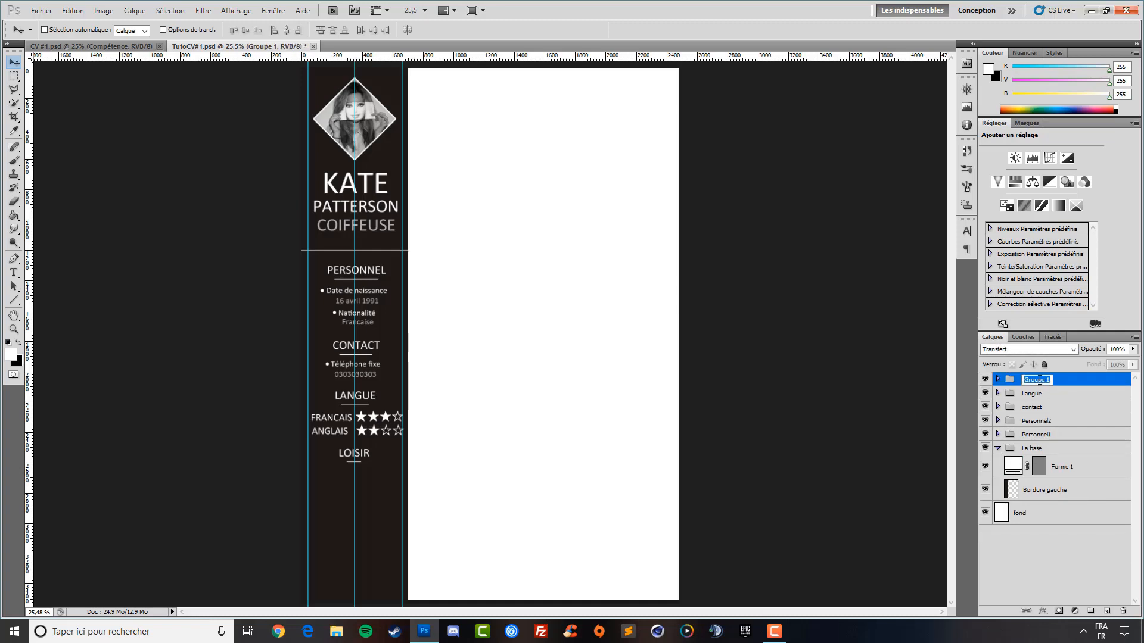
pyautogui.write('Loisir')
pyautogui.press('Return')
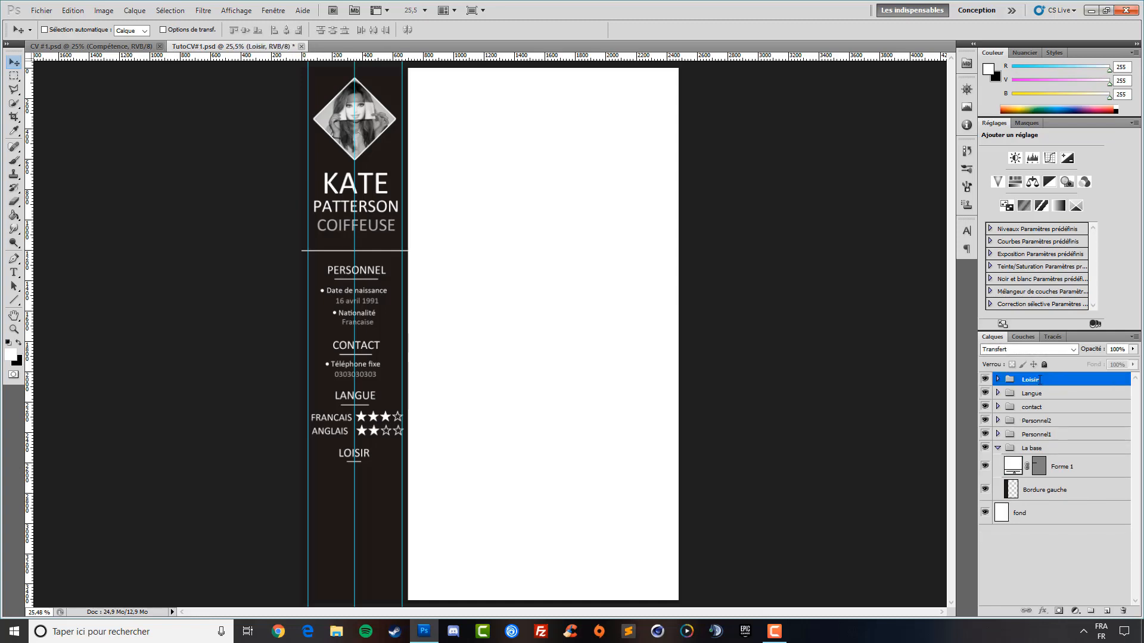
pyautogui.click(997, 379)
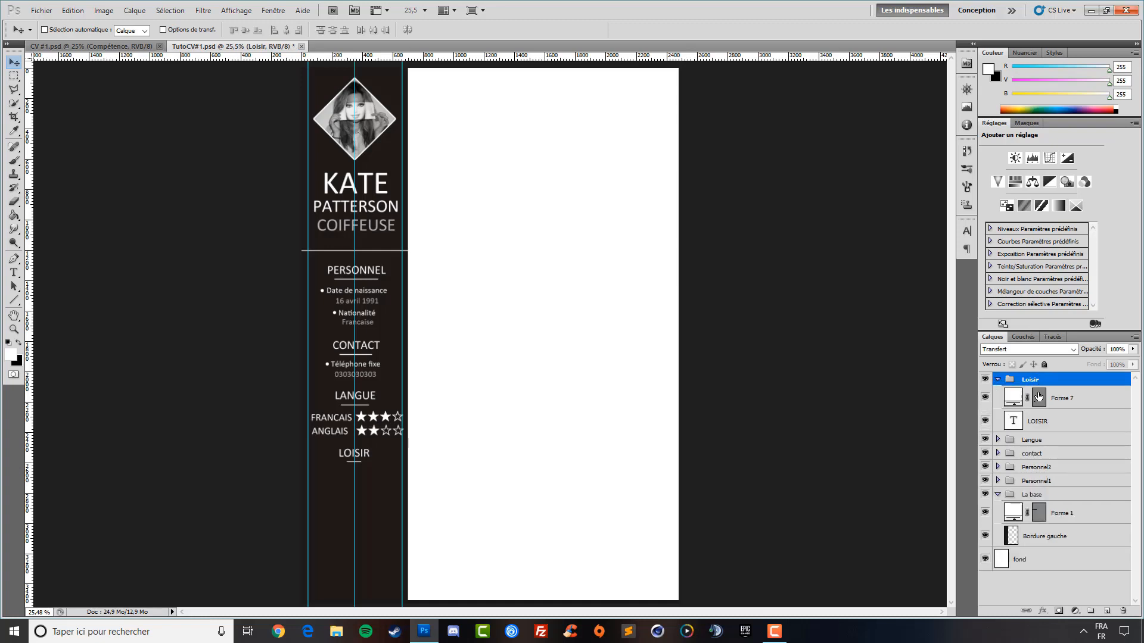
pyautogui.click(1096, 390)
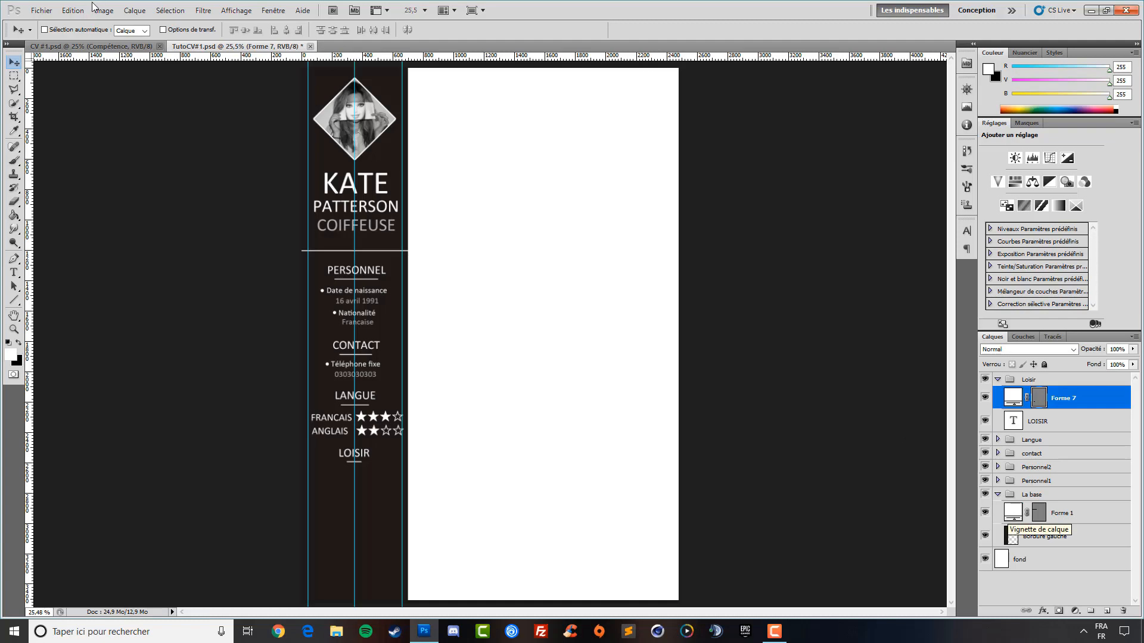
# Open the Fichier > Importer dialog and cancel it without importing
pyautogui.click(41, 10)
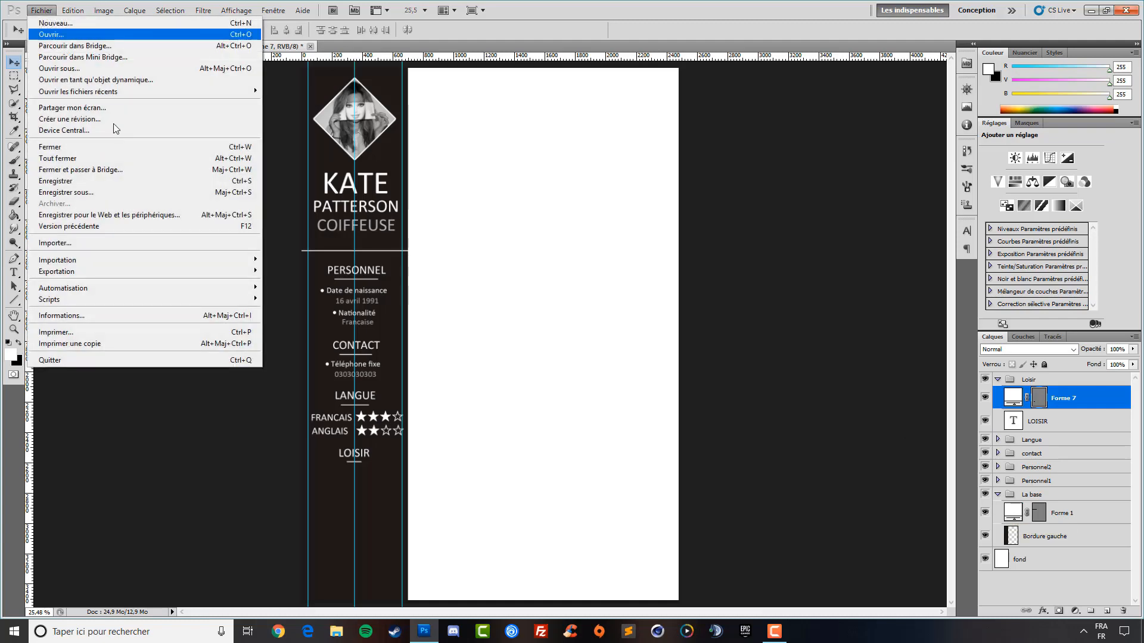
pyautogui.click(113, 243)
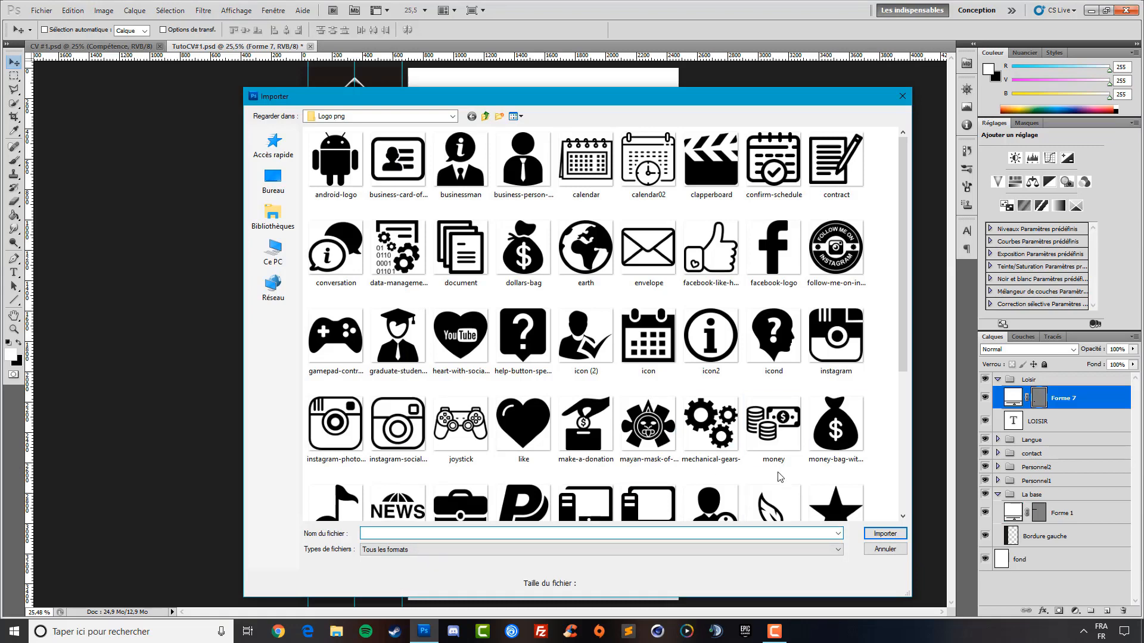
pyautogui.scroll(-3, 756, 464)
pyautogui.scroll(3, 476, 372)
pyautogui.click(902, 96)
# Open clapperboard.png from the Logo png folder via Fichier > Ouvrir
pyautogui.click(41, 10)
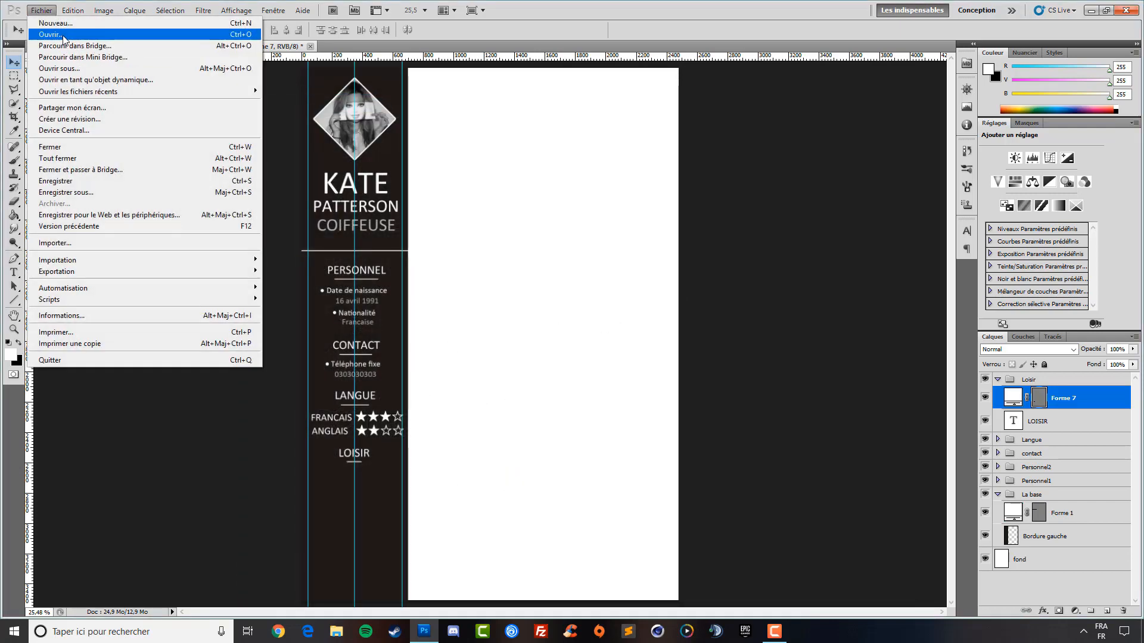
pyautogui.click(64, 35)
pyautogui.scroll(-5, 752, 375)
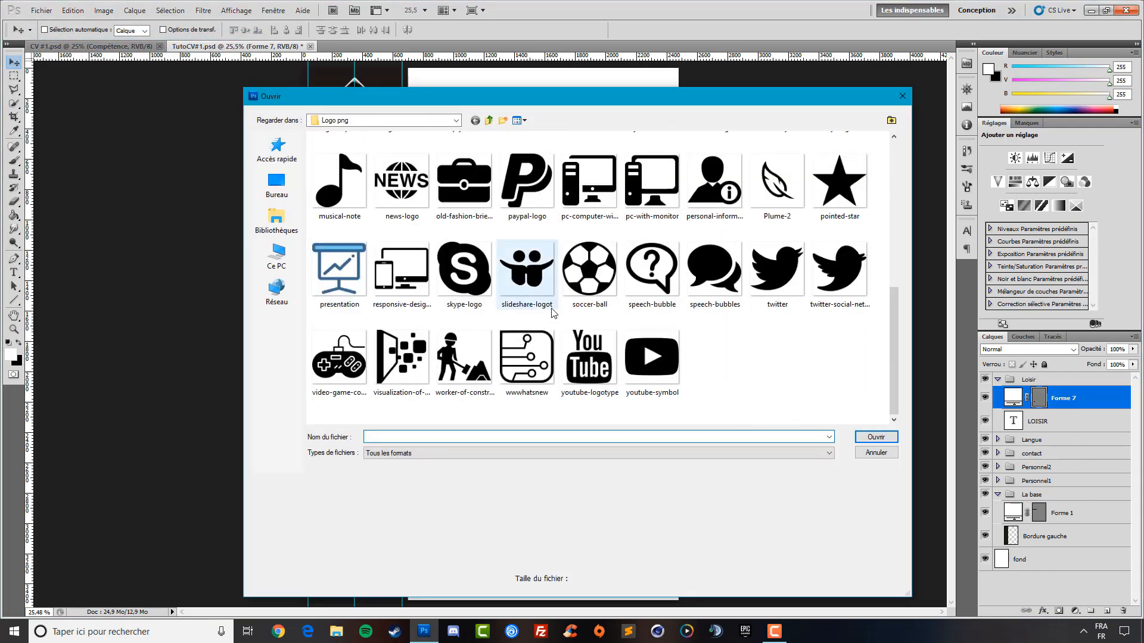
pyautogui.scroll(5, 560, 325)
pyautogui.click(723, 171)
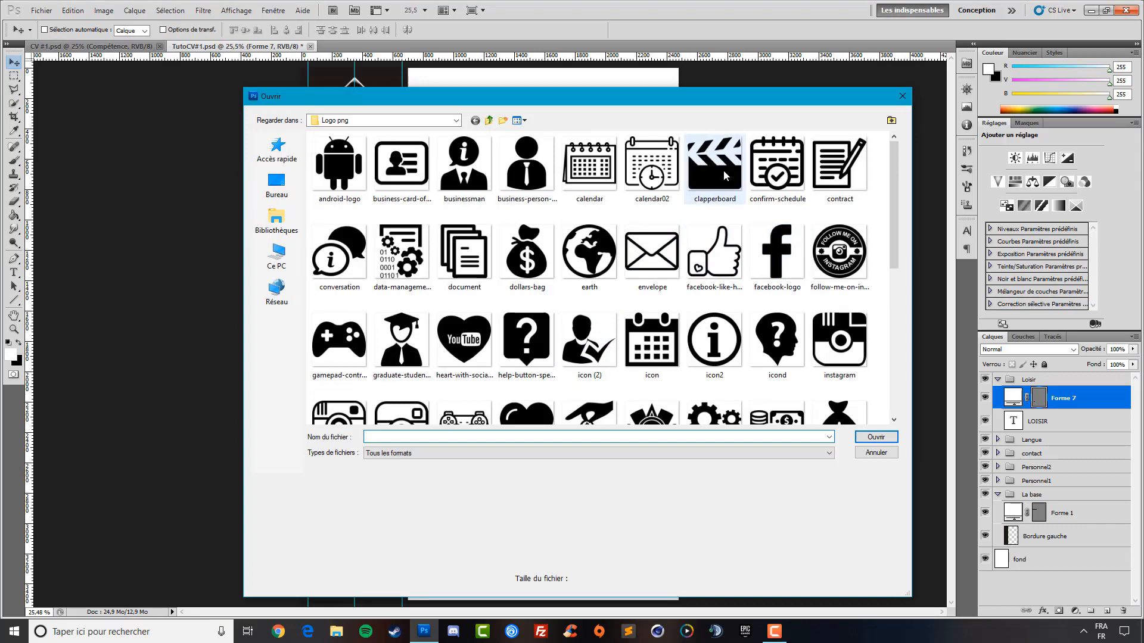
pyautogui.doubleClick(723, 170)
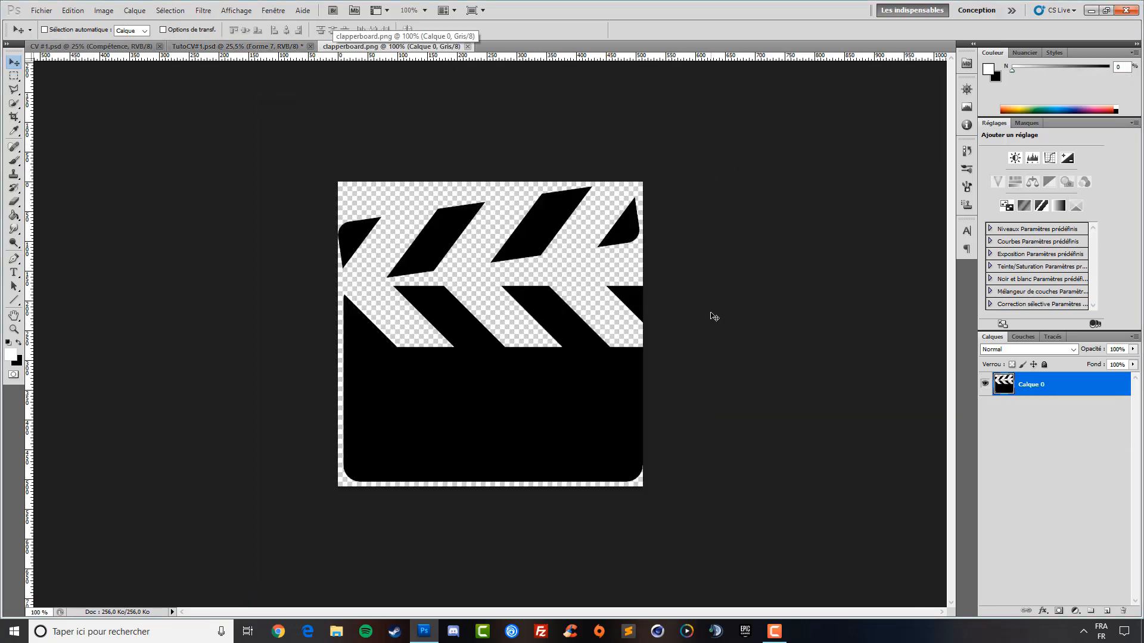
# Select the clapperboard's opaque pixels and resize its image to 112 px wide
pyautogui.click(99, 12)
pyautogui.click(1079, 445)
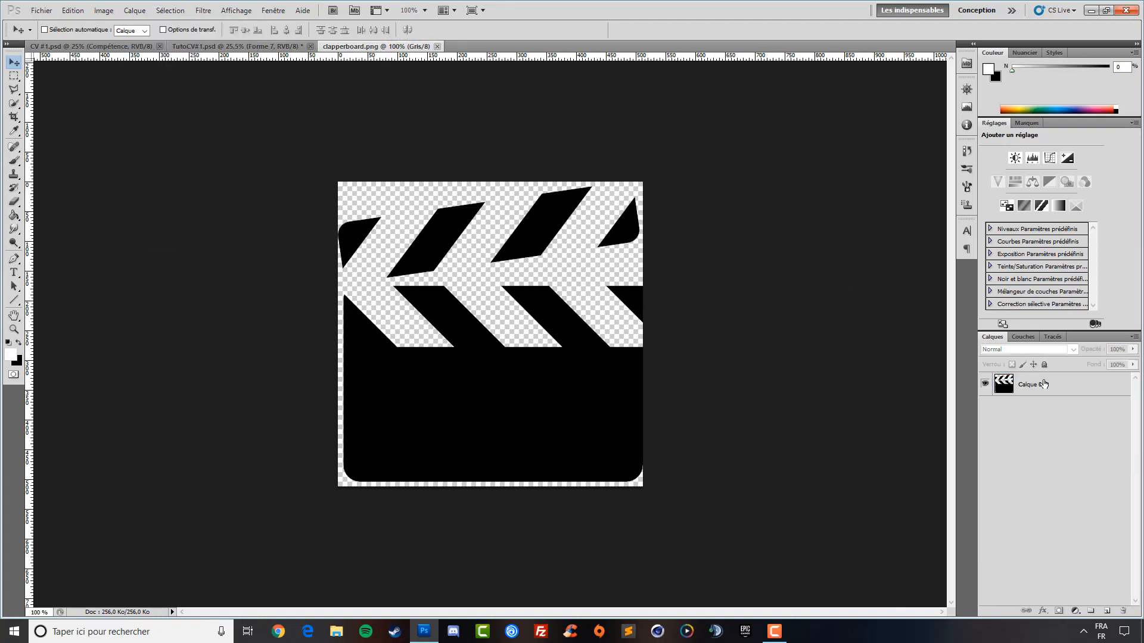
pyautogui.keyDown('ctrl'); pyautogui.click(1003, 385); pyautogui.keyUp('ctrl')
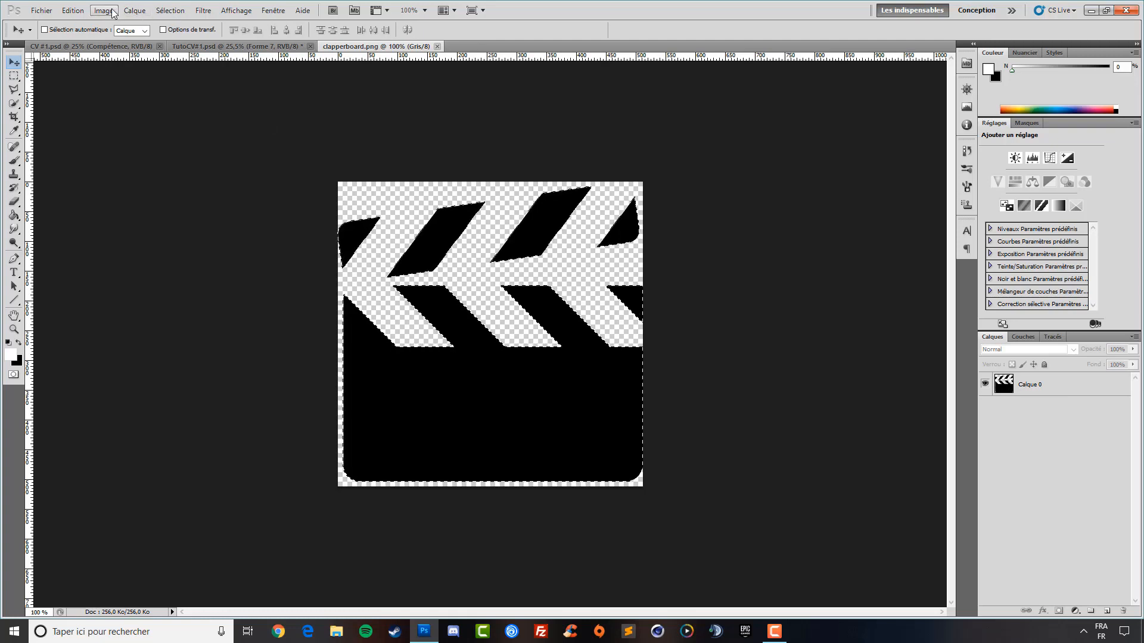
pyautogui.click(72, 10)
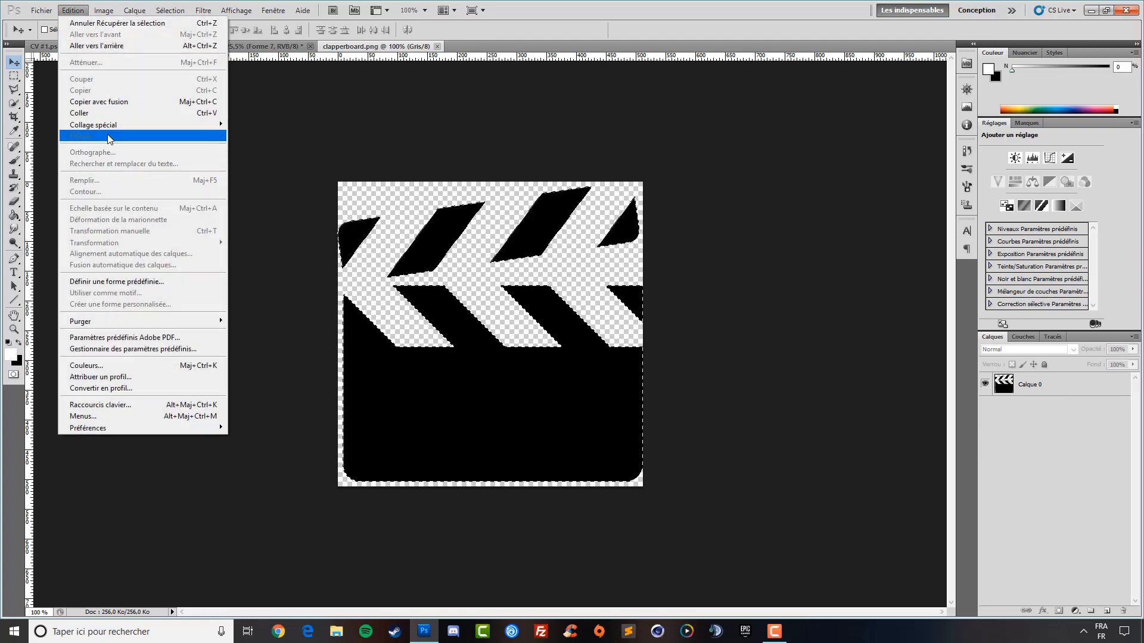
pyautogui.moveTo(103, 10)
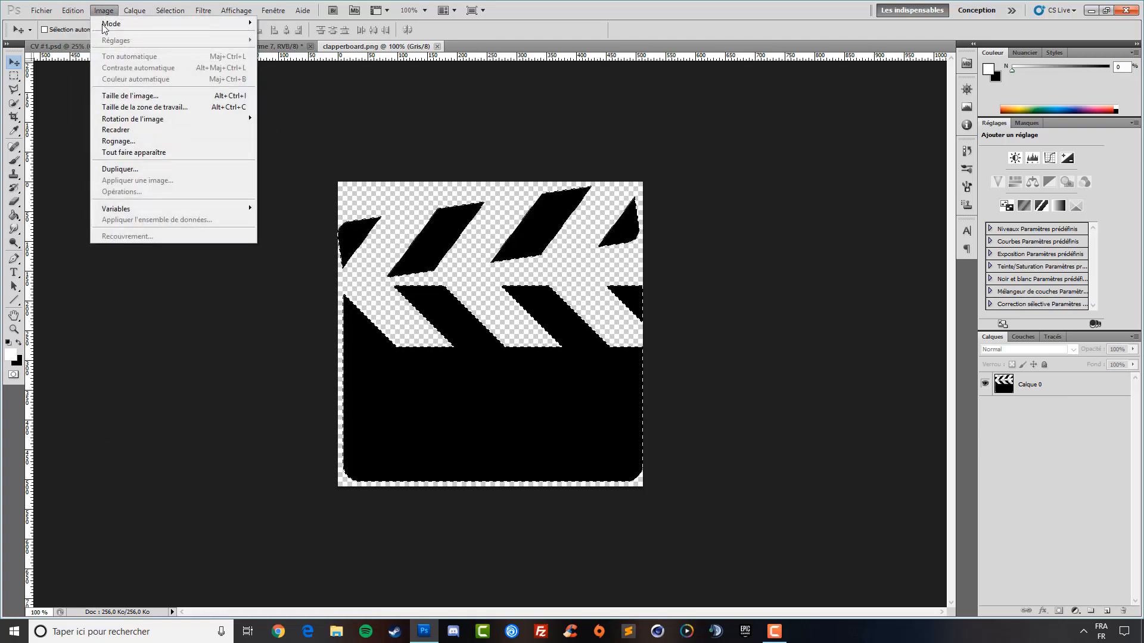
pyautogui.click(132, 100)
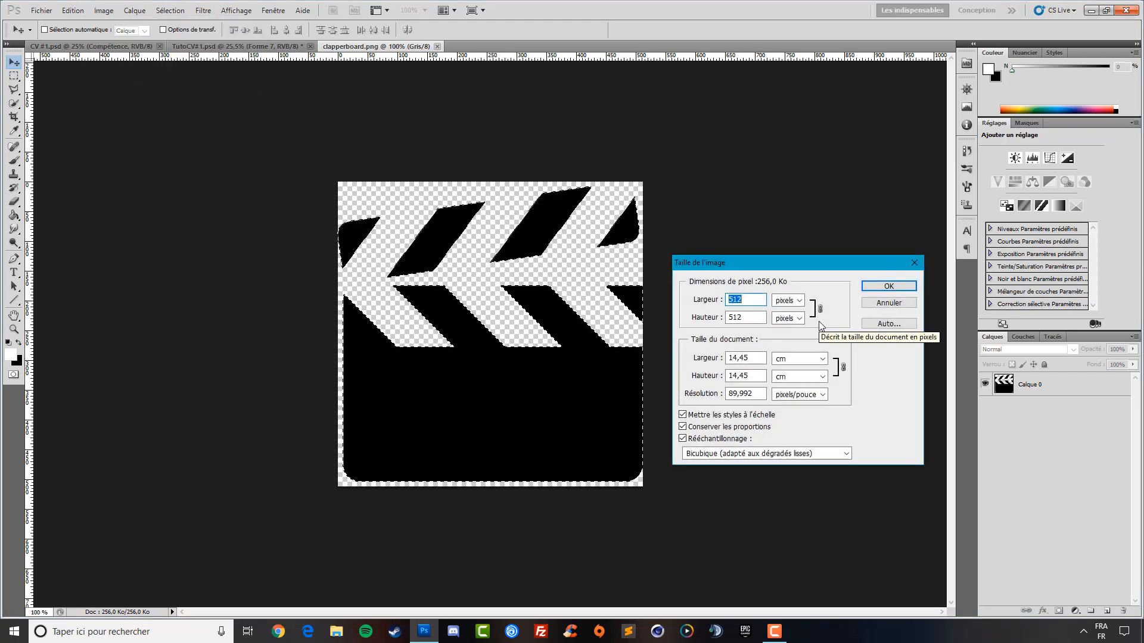
pyautogui.write('112')
pyautogui.click(890, 287)
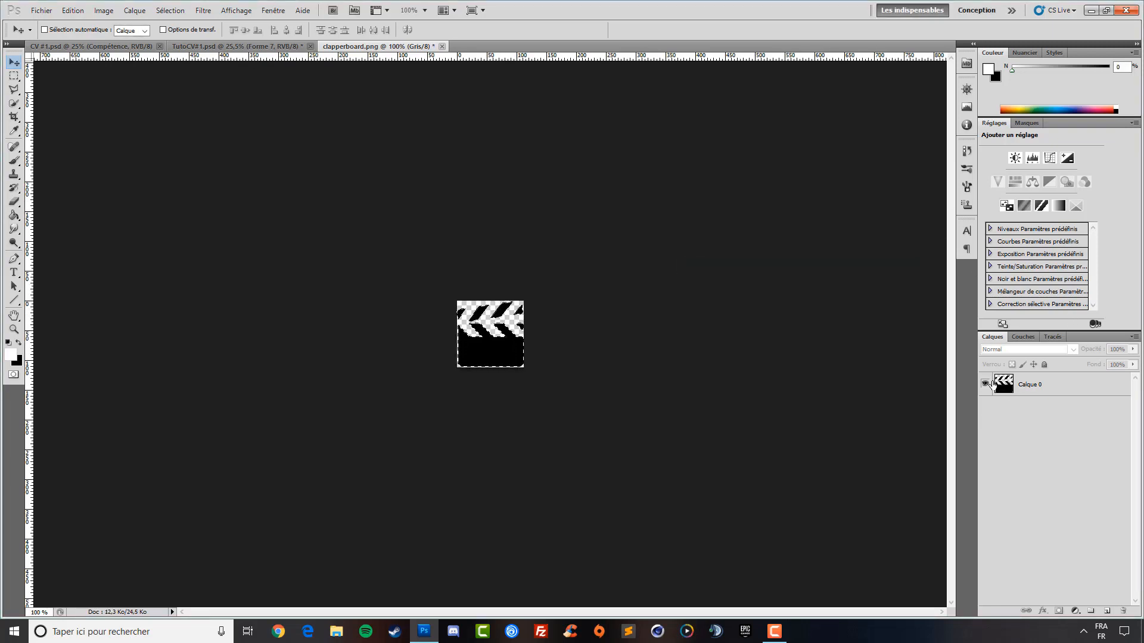
# Cut the clapperboard out of layer Calque 0 and return to TutoCV#1.psd
pyautogui.click(1002, 389)
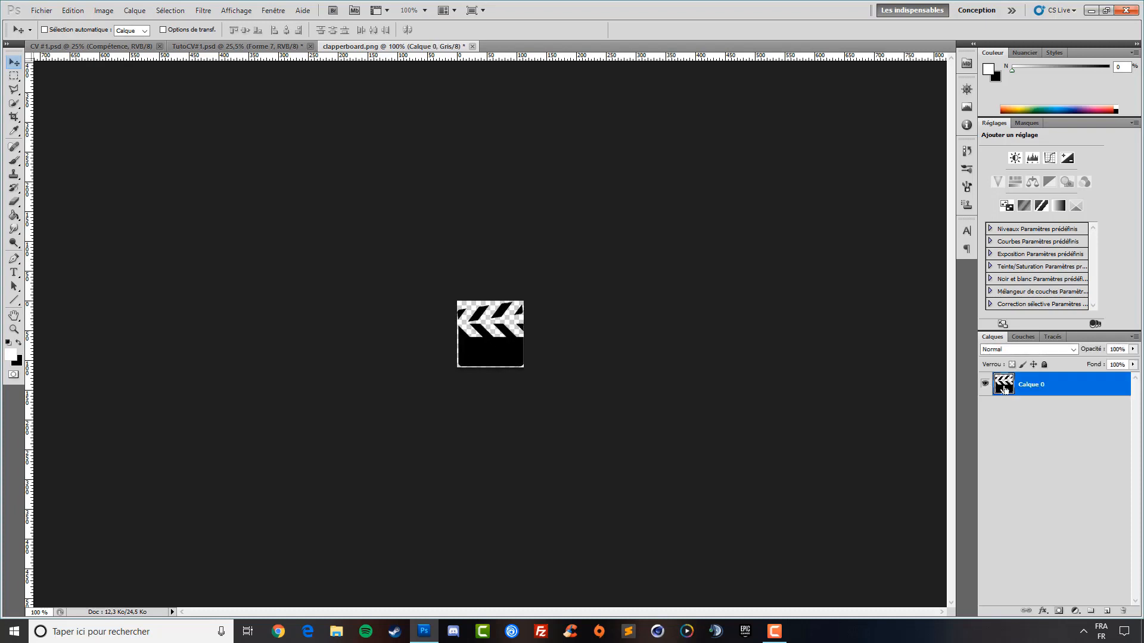
pyautogui.press('Delete')
pyautogui.click(224, 44)
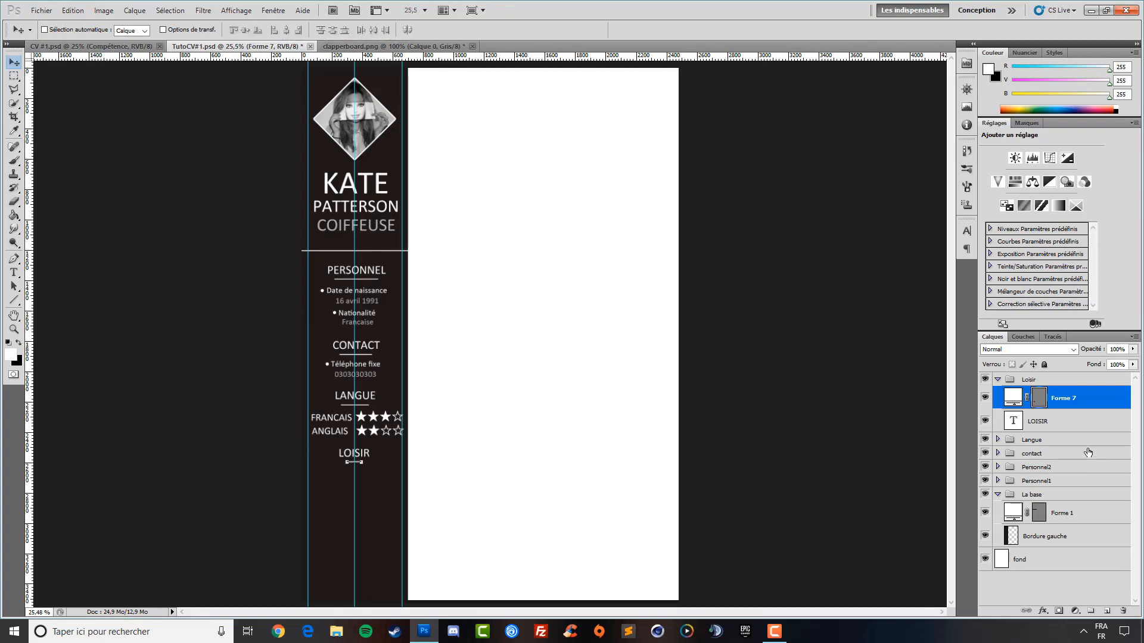
# Target the Forme 7 layer in the CV, then restore the clapperboard and its selection from History
pyautogui.click(1064, 423)
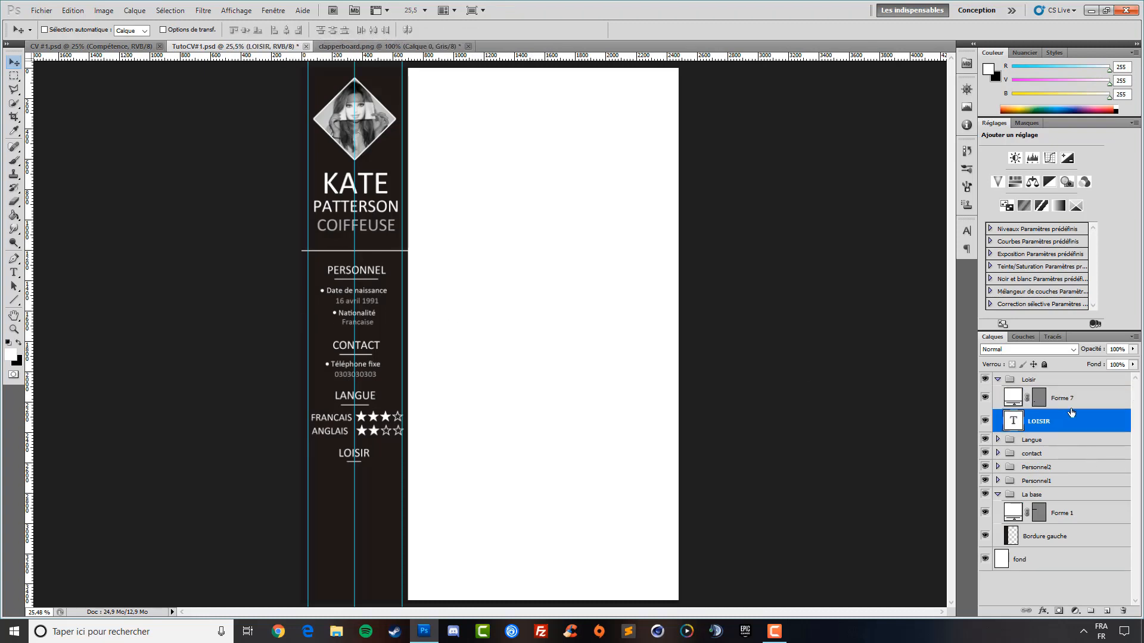
pyautogui.click(1069, 403)
pyautogui.click(346, 45)
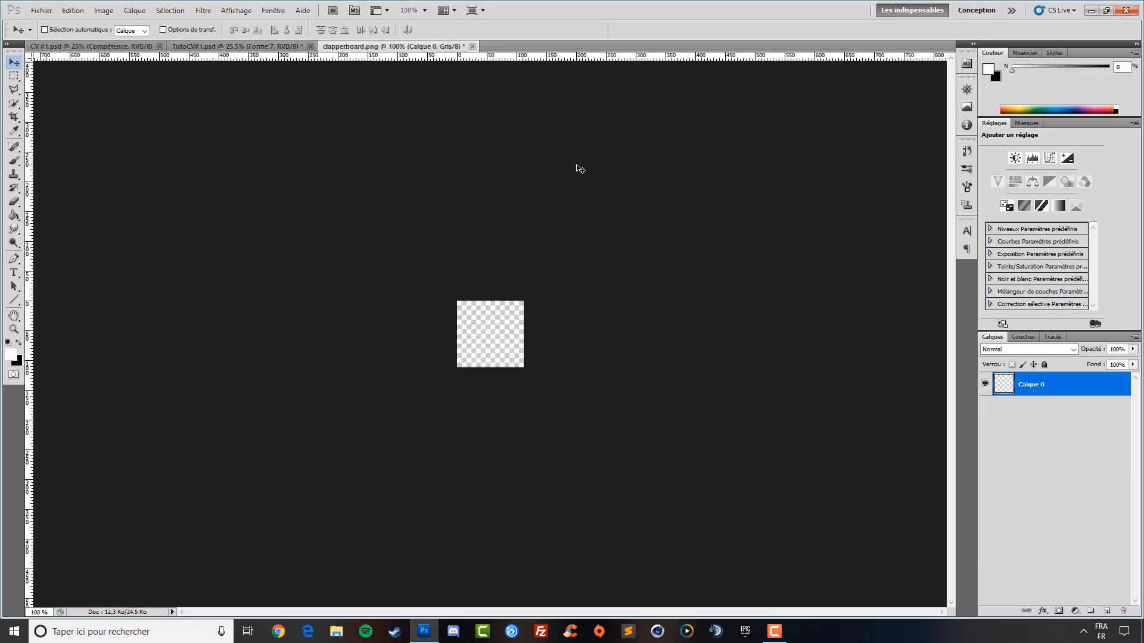
pyautogui.click(966, 151)
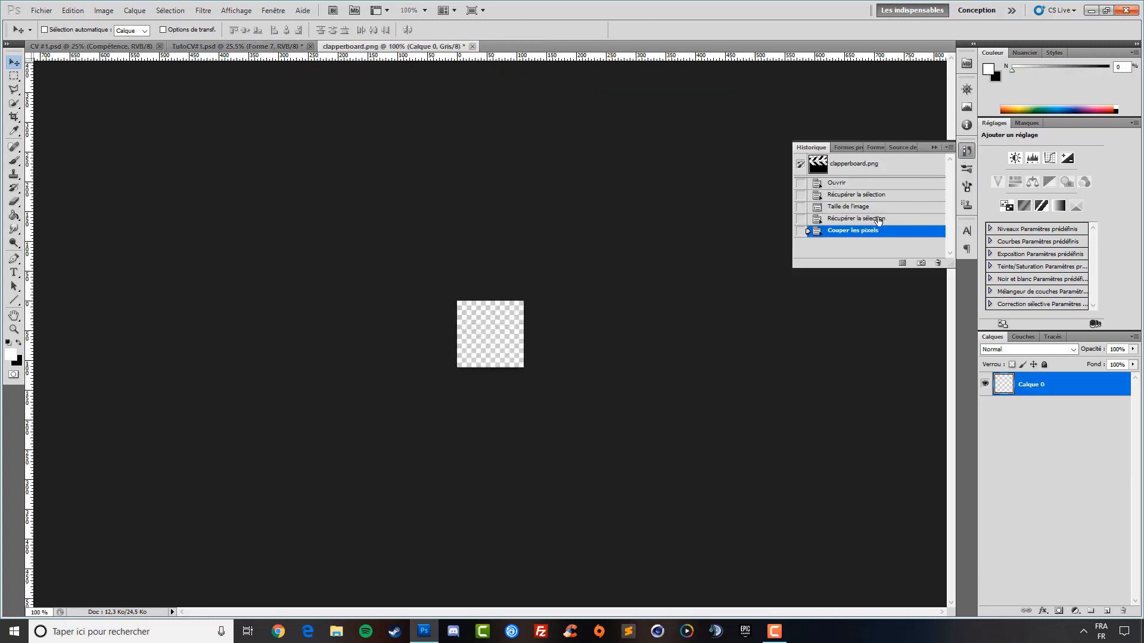
pyautogui.click(875, 220)
pyautogui.click(933, 148)
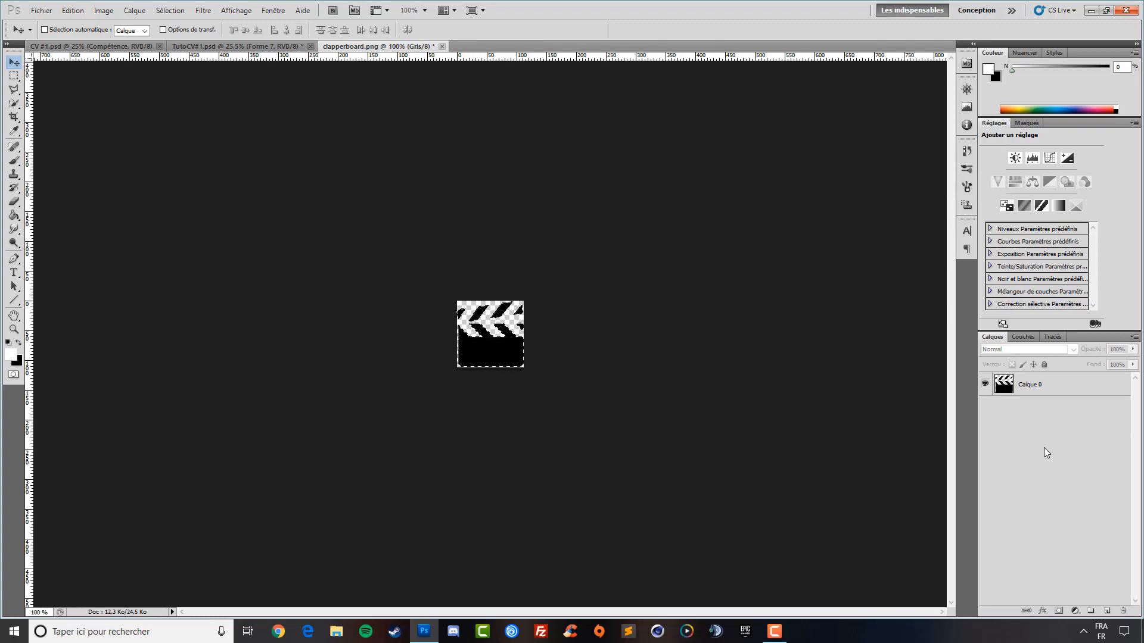
# Cut the clapperboard, paste it into TutoCV#1.psd and move it just below LOISIR
pyautogui.click(1012, 385)
pyautogui.hotkey('ctrl', 'x')
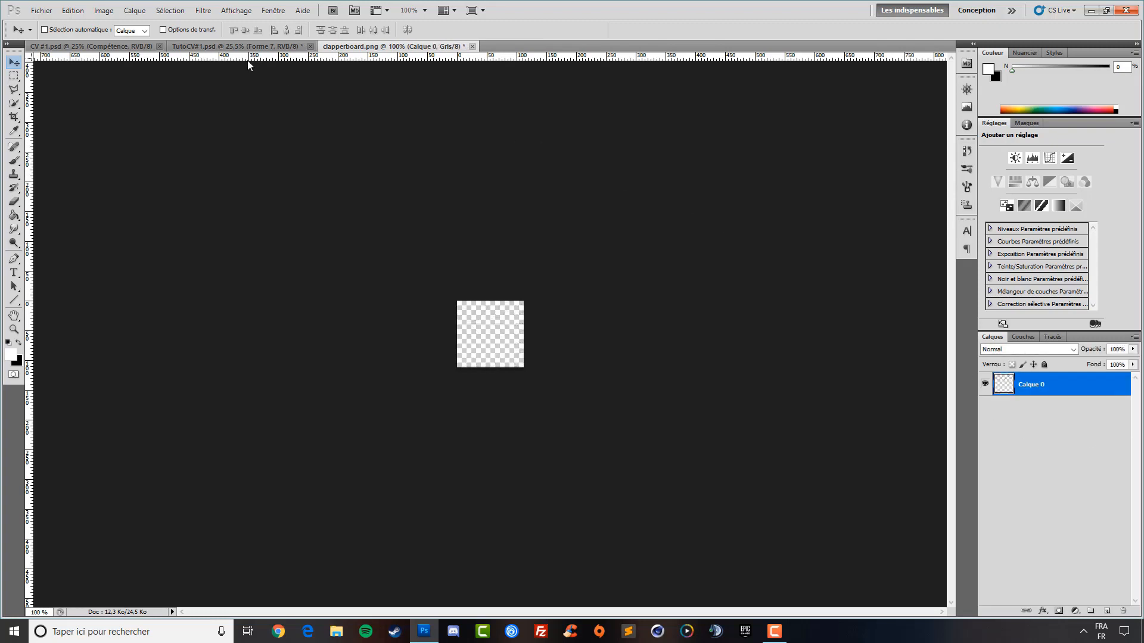
pyautogui.click(238, 47)
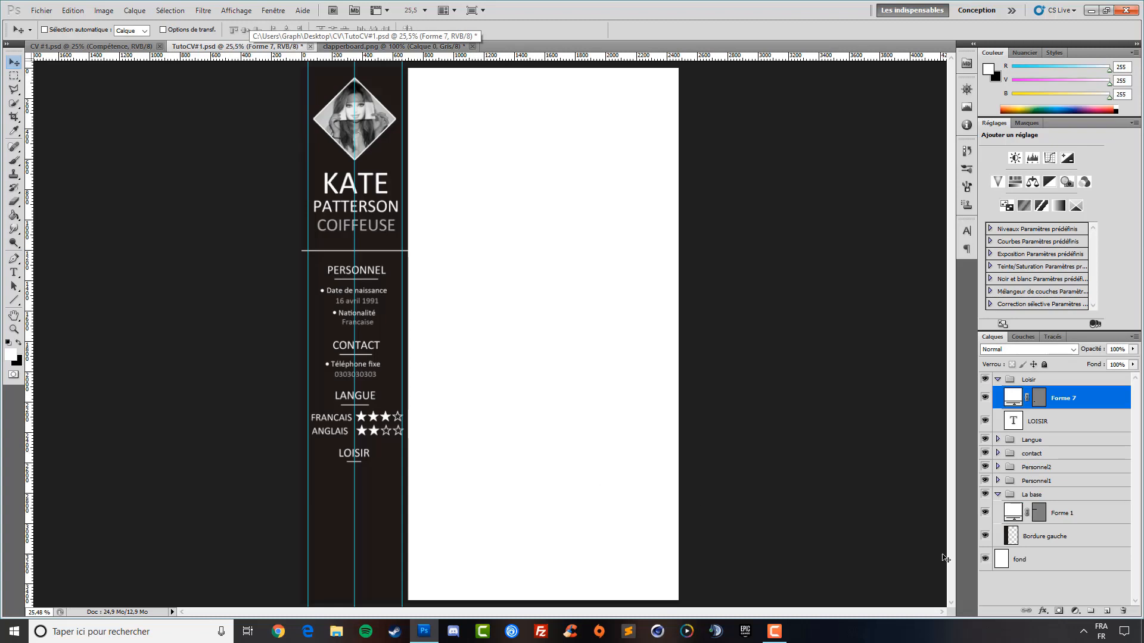
pyautogui.hotkey('ctrl', 'v')
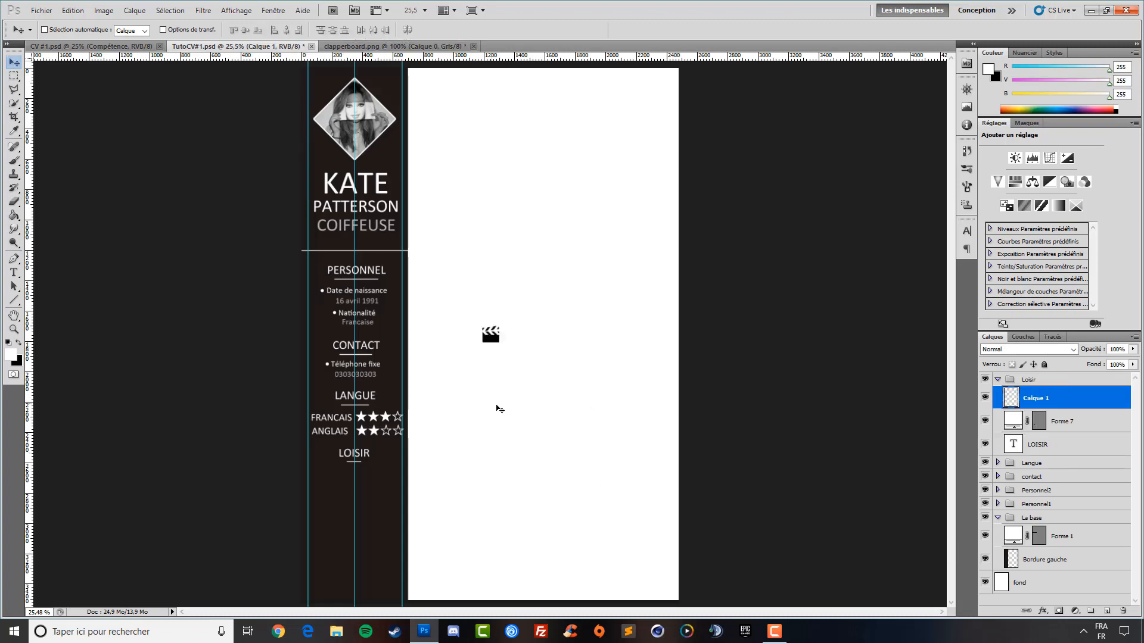
pyautogui.moveTo(493, 363); pyautogui.dragTo(324, 504)
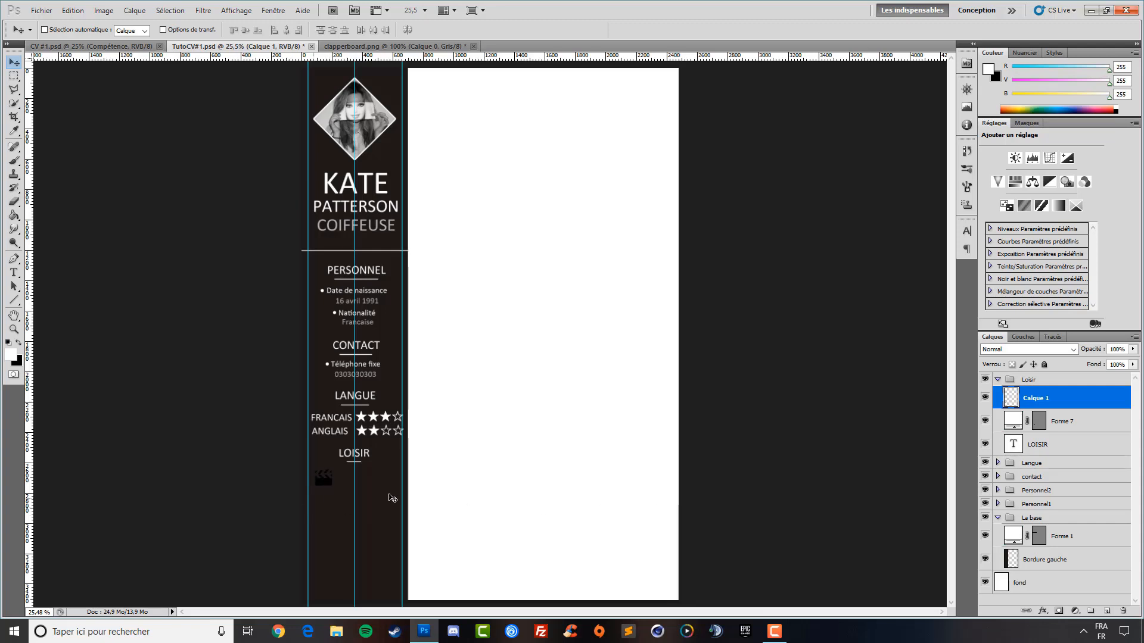
# Give the clapperboard layer a white Incrustation couleur and lower its opacity to 68%
pyautogui.click(1040, 614)
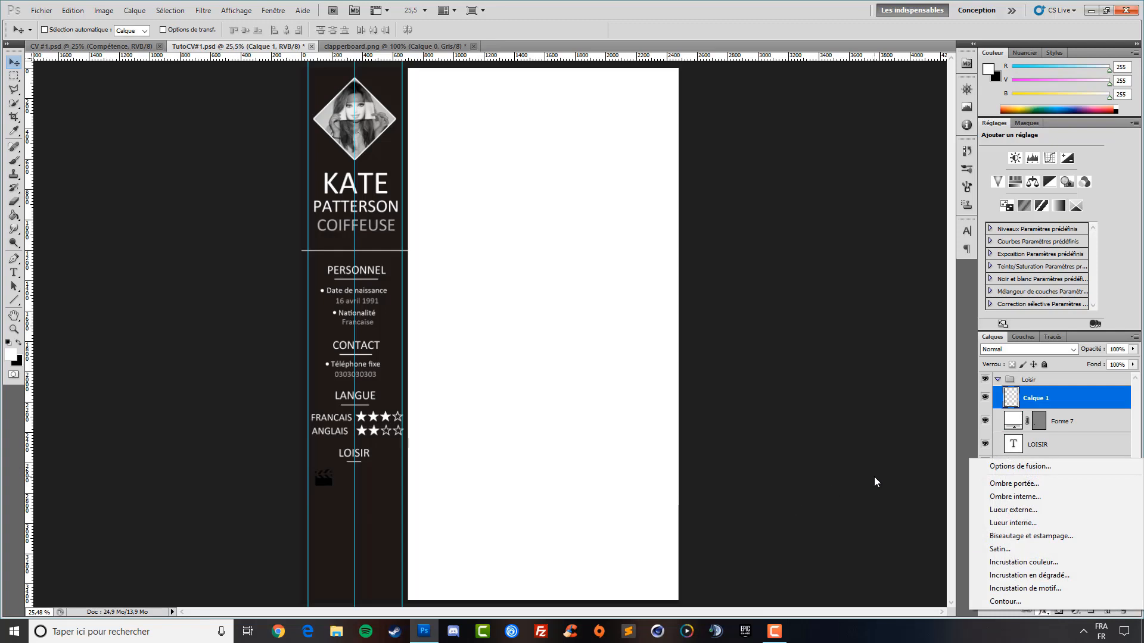
pyautogui.click(1035, 562)
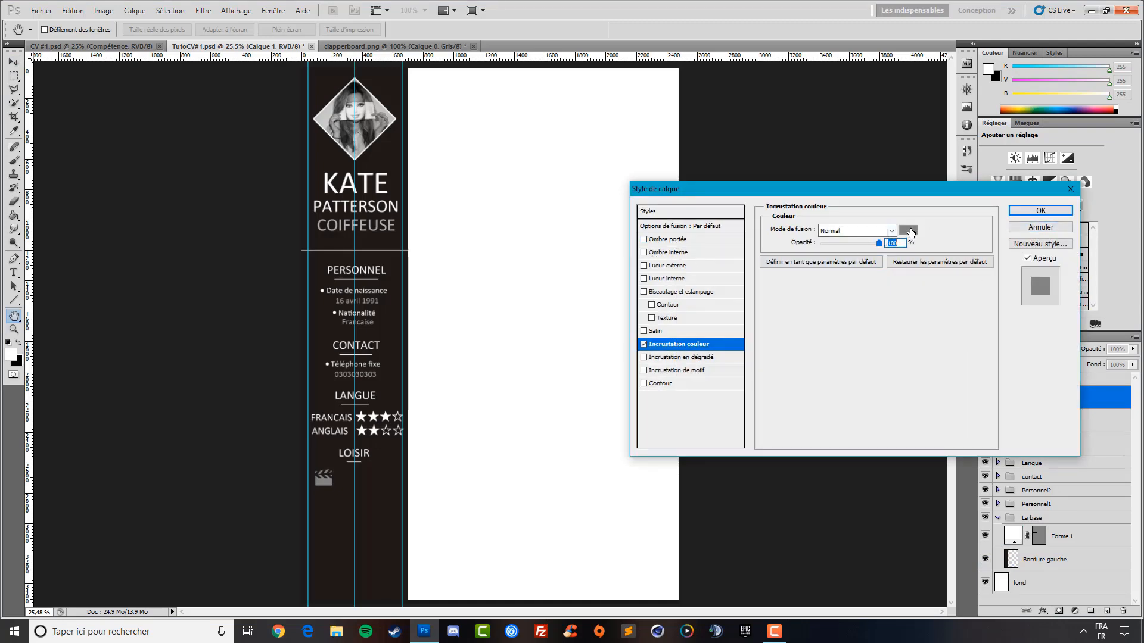
pyautogui.click(910, 232)
pyautogui.click(613, 59)
pyautogui.click(912, 55)
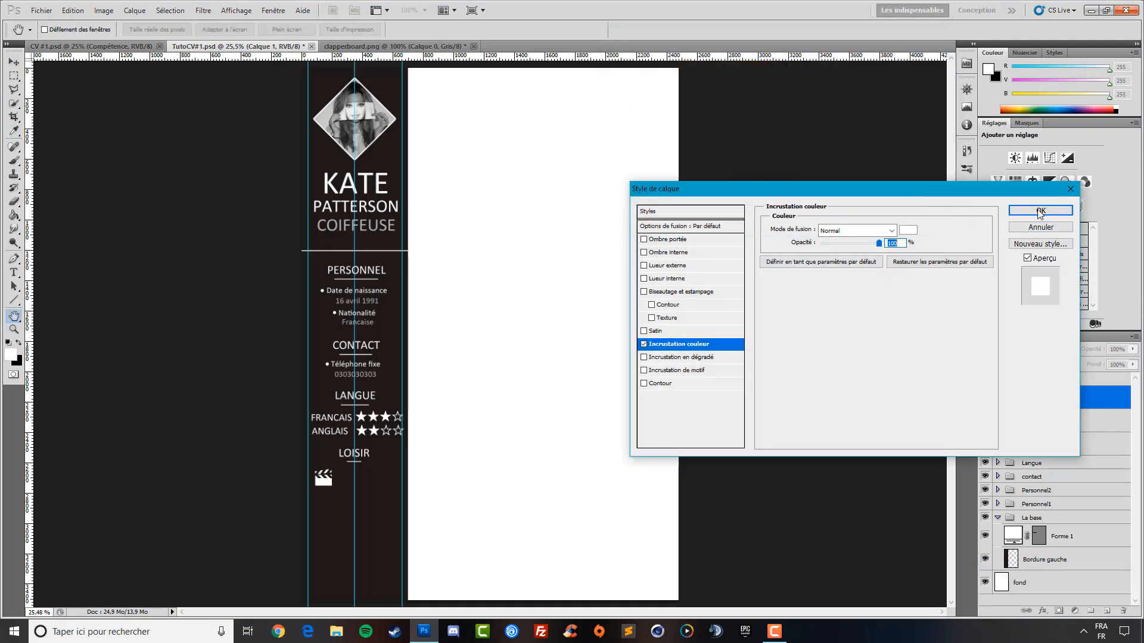
pyautogui.click(1040, 211)
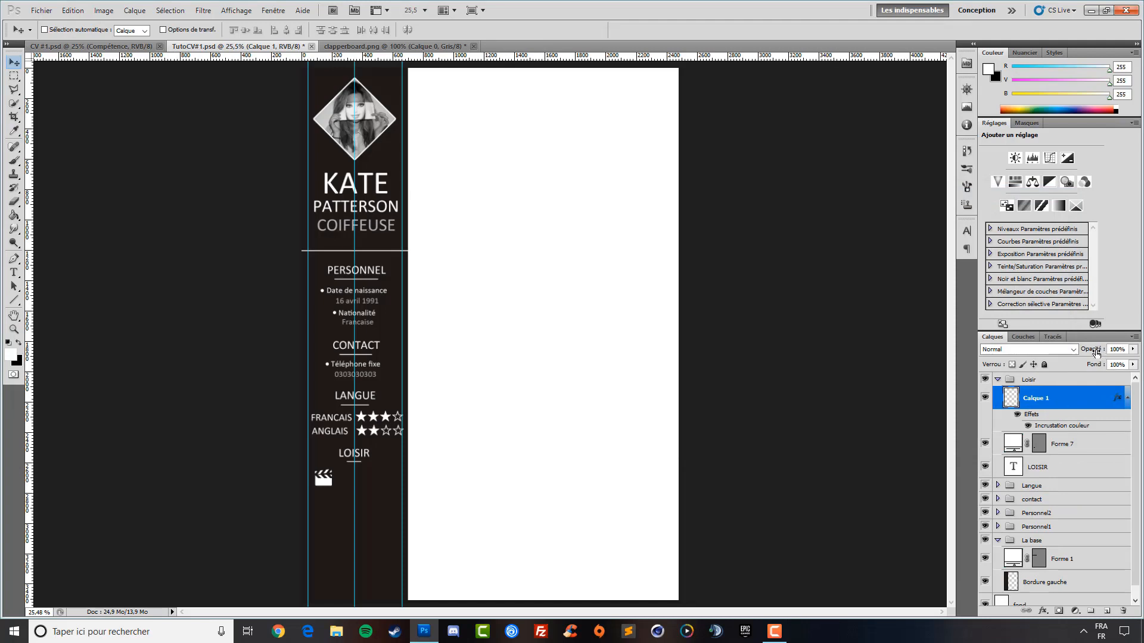
pyautogui.moveTo(1075, 352); pyautogui.dragTo(1063, 350)
# Close the clapperboard image without saving and open gamepad-controller.png
pyautogui.click(473, 46)
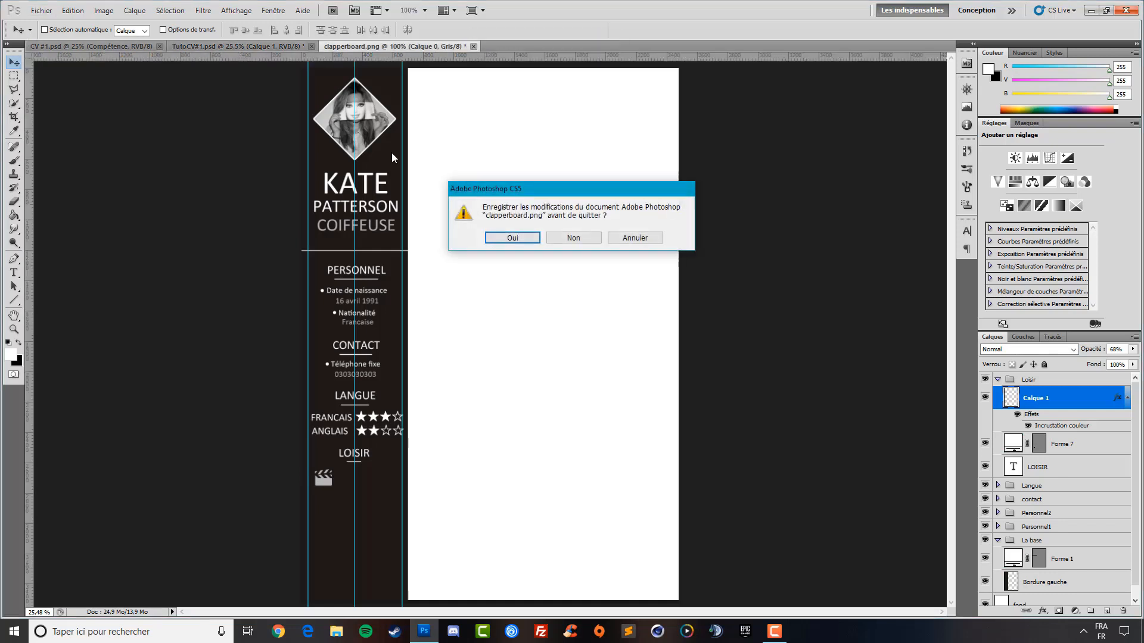
pyautogui.click(562, 241)
pyautogui.click(40, 10)
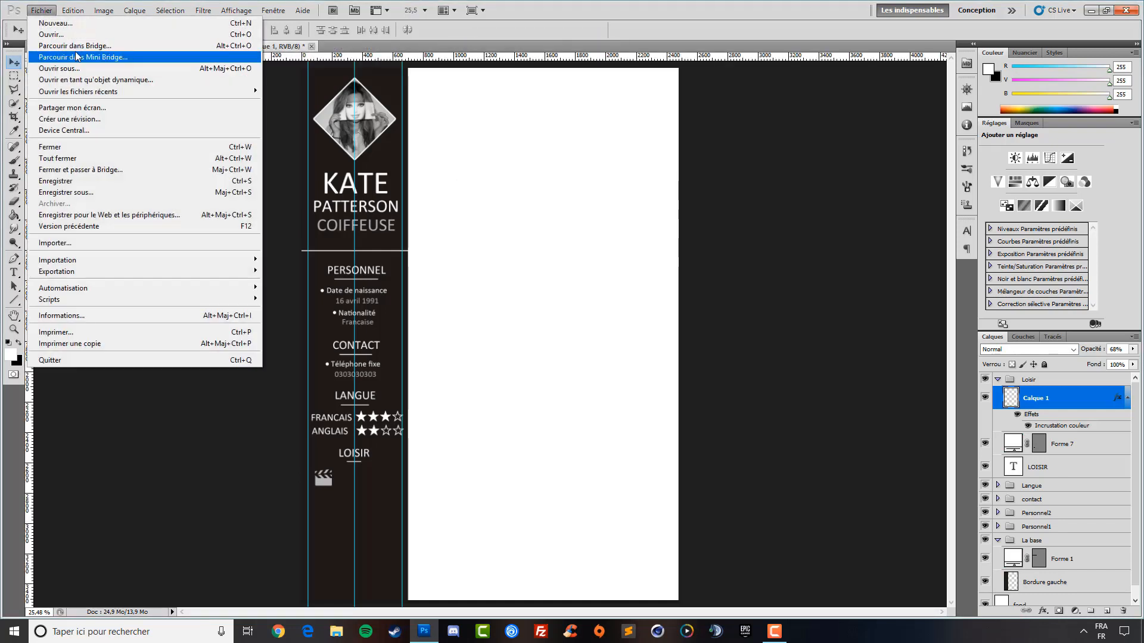
pyautogui.click(78, 35)
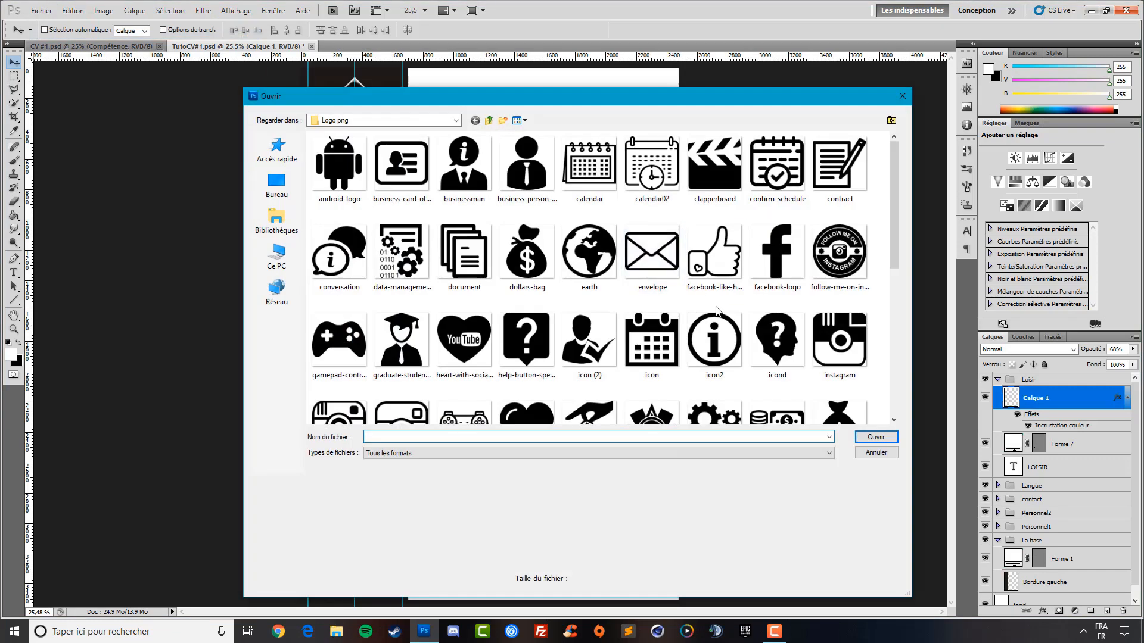
pyautogui.scroll(-3, 590, 268)
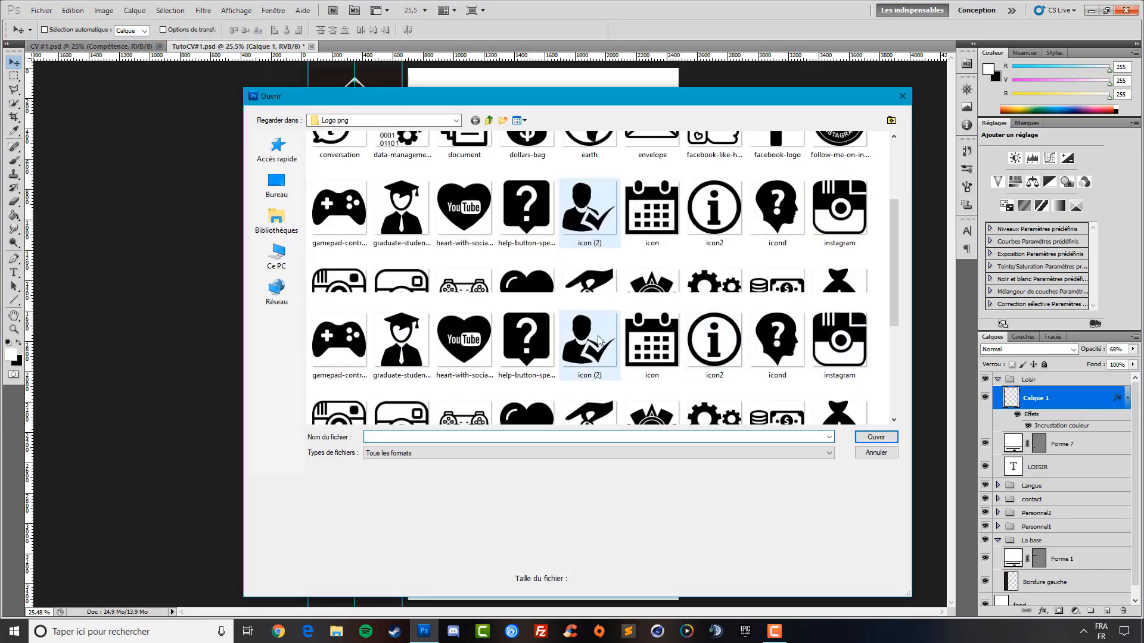
pyautogui.click(342, 222)
pyautogui.doubleClick(342, 222)
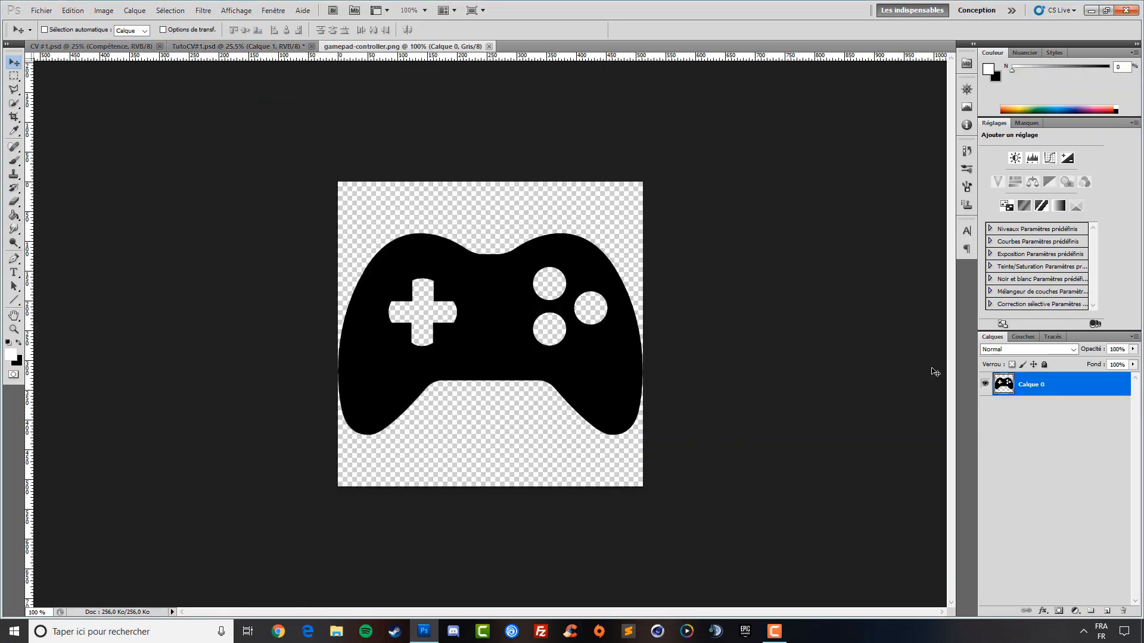
# Select the gamepad's pixels and resize the image to 112 px
pyautogui.keyDown('ctrl'); pyautogui.click(1004, 388); pyautogui.keyUp('ctrl')
pyautogui.click(103, 10)
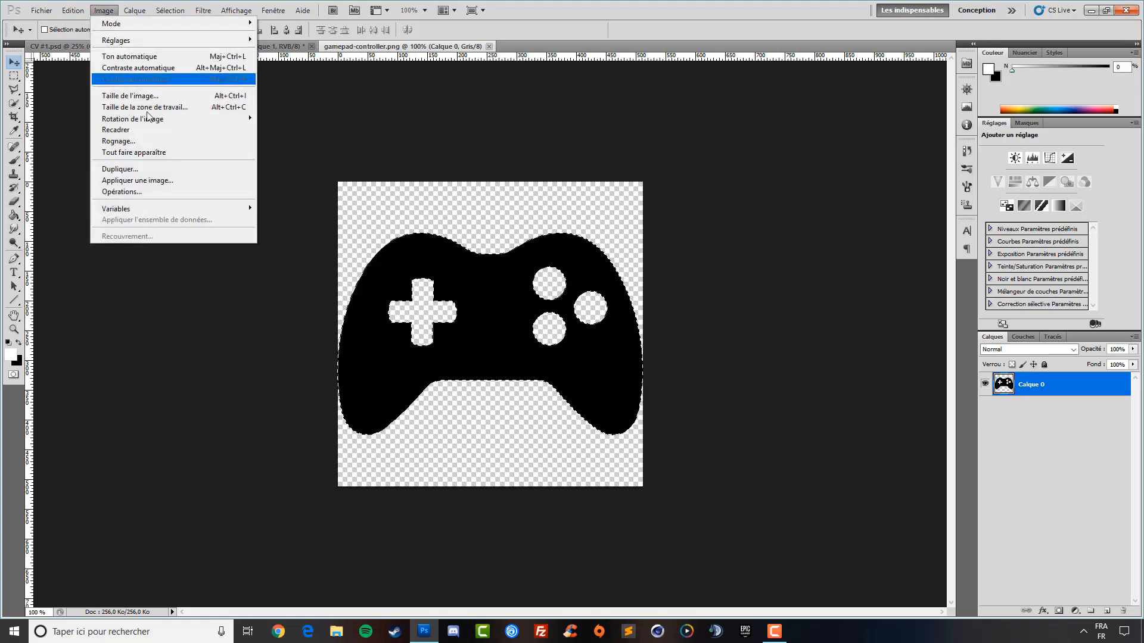
pyautogui.click(130, 95)
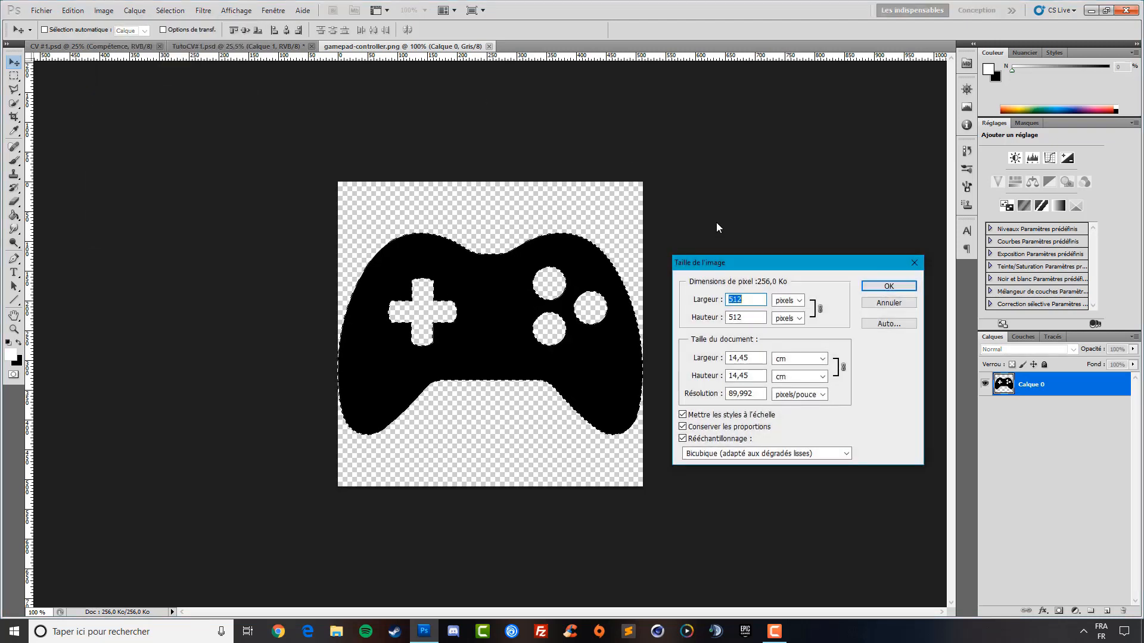
pyautogui.write('112')
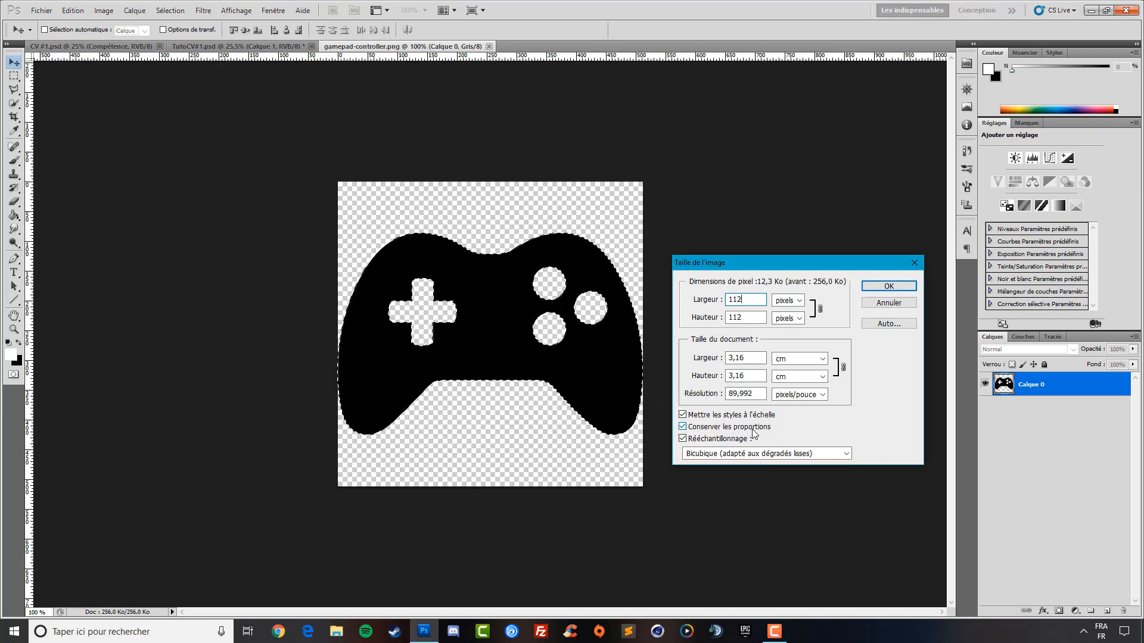
pyautogui.click(890, 287)
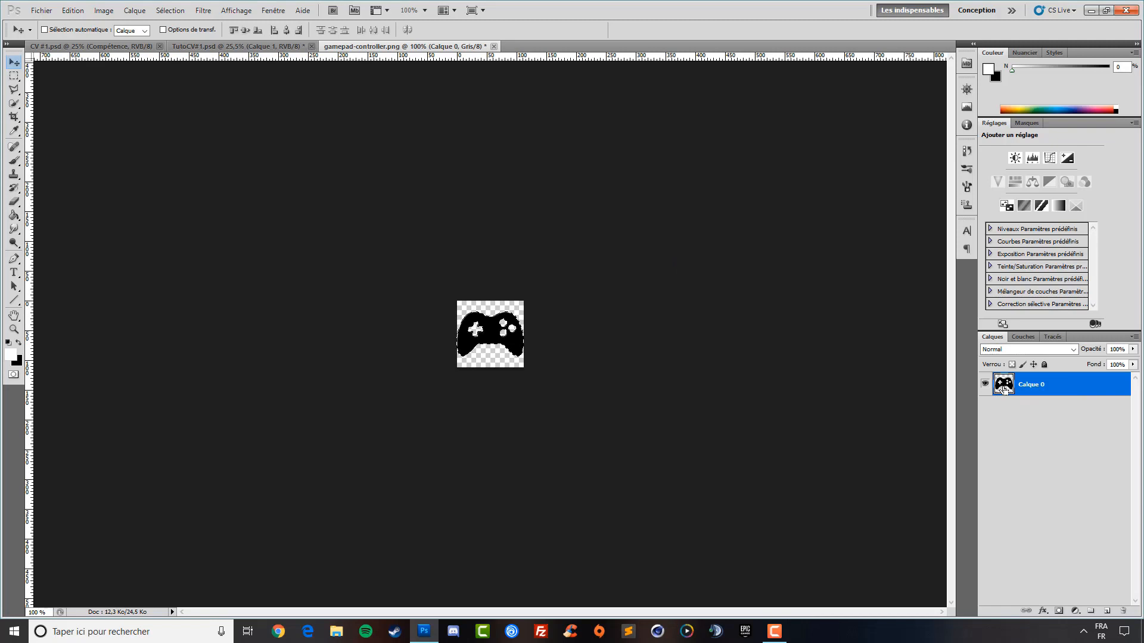
# Paste the gamepad into the CV and place it beside the clapperboard under LOISIR
pyautogui.hotkey('ctrl', 'x')
pyautogui.click(241, 46)
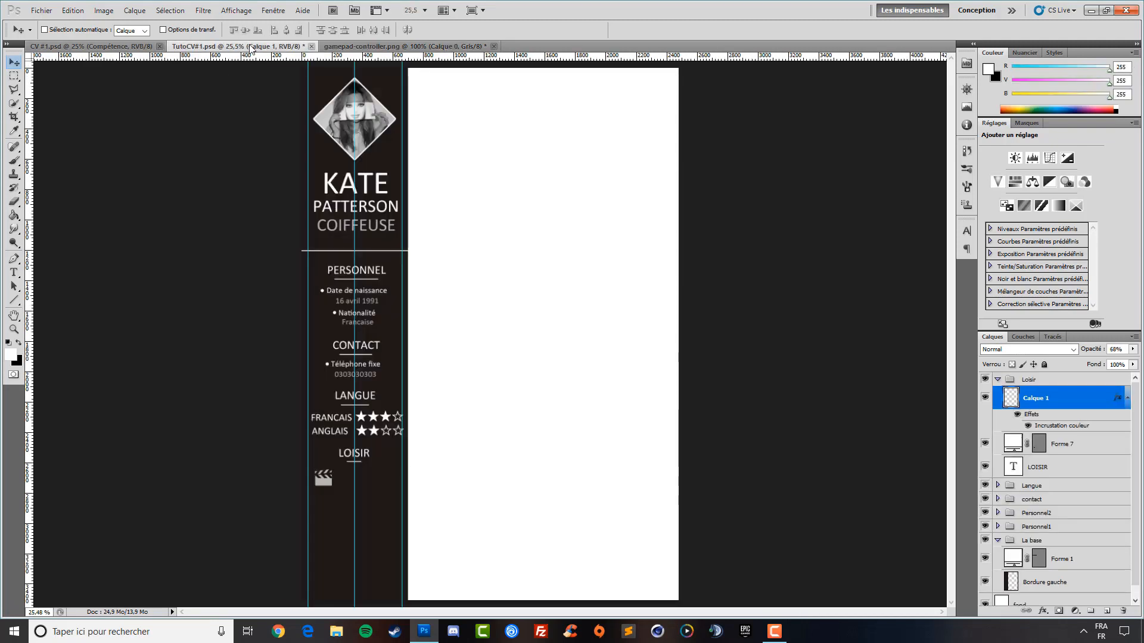
pyautogui.hotkey('ctrl', 'v')
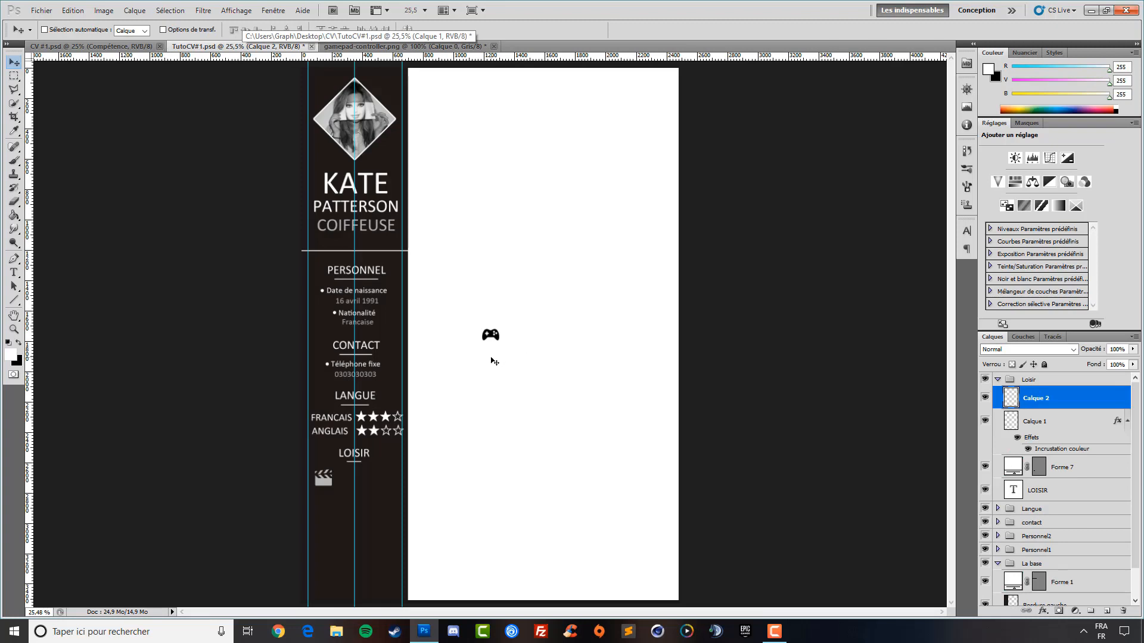
pyautogui.moveTo(493, 355); pyautogui.dragTo(353, 497)
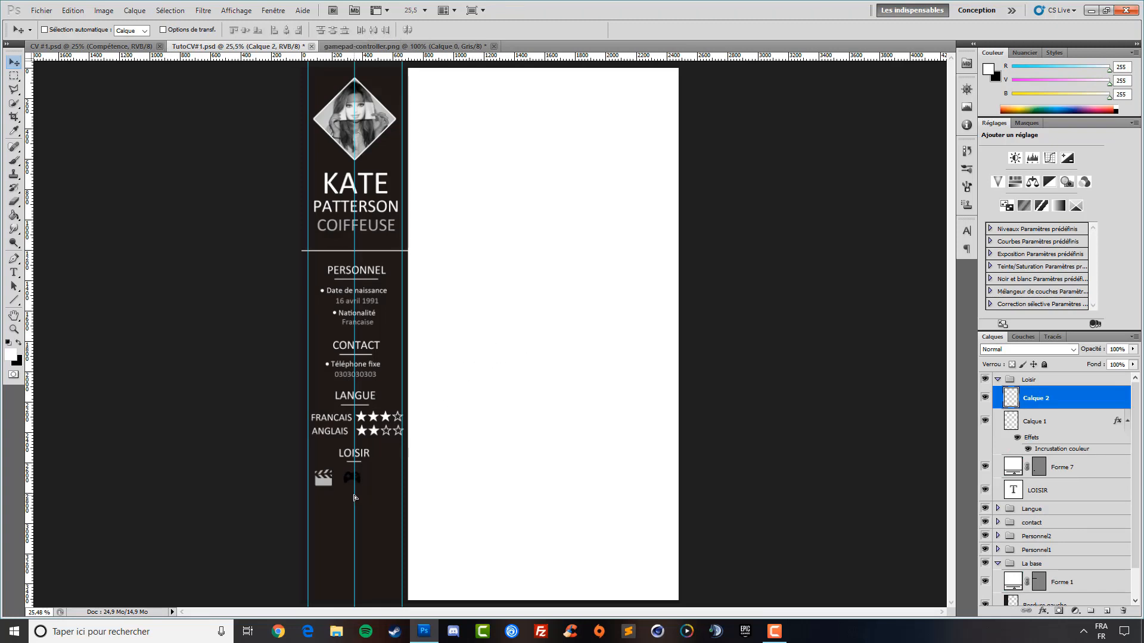
pyautogui.click(1046, 605)
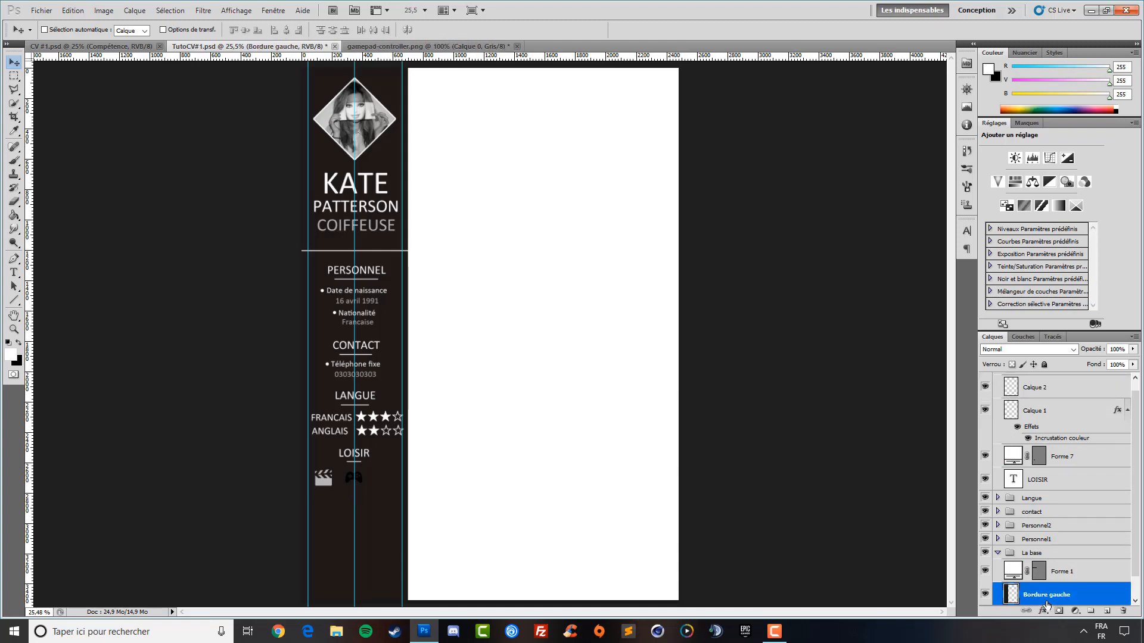
pyautogui.hotkey('ctrl', 'z')
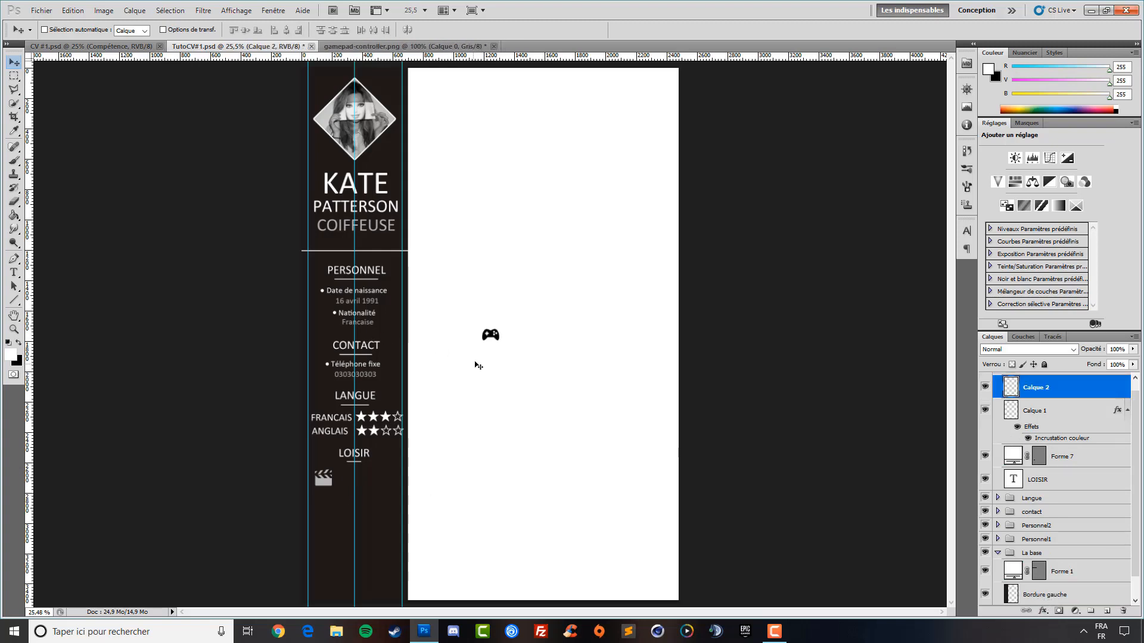
pyautogui.moveTo(489, 355); pyautogui.dragTo(355, 498)
# Give Calque 2 a #ffffff colour overlay at 68% opacity, then close the gamepad image
pyautogui.click(1042, 611)
pyautogui.click(1046, 566)
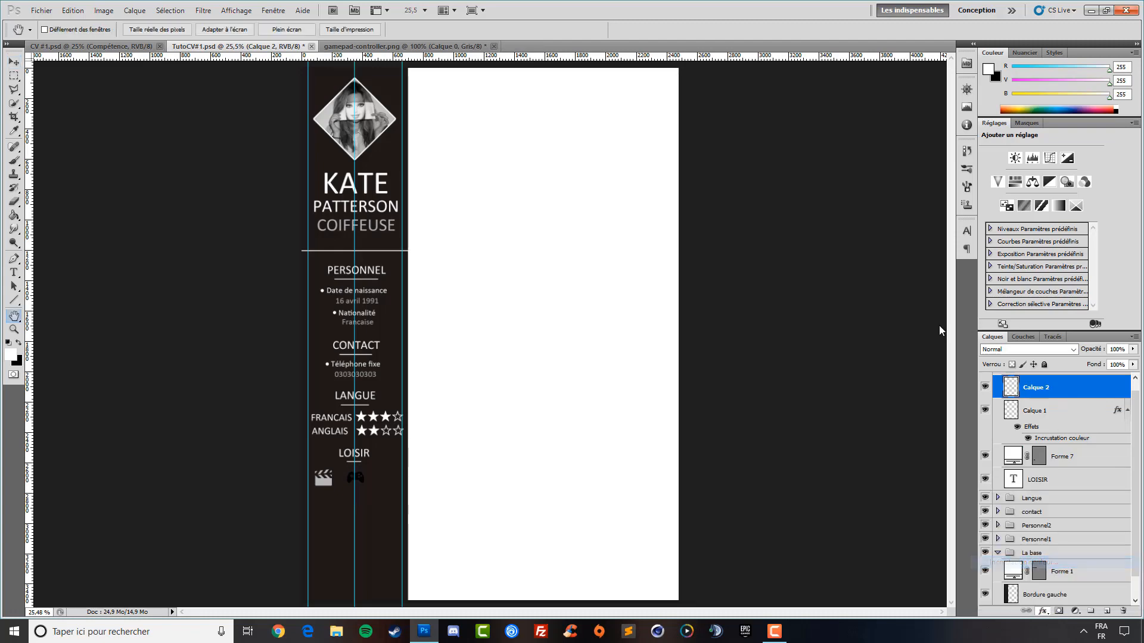
pyautogui.click(905, 234)
pyautogui.doubleClick(818, 227)
pyautogui.write('ffffff')
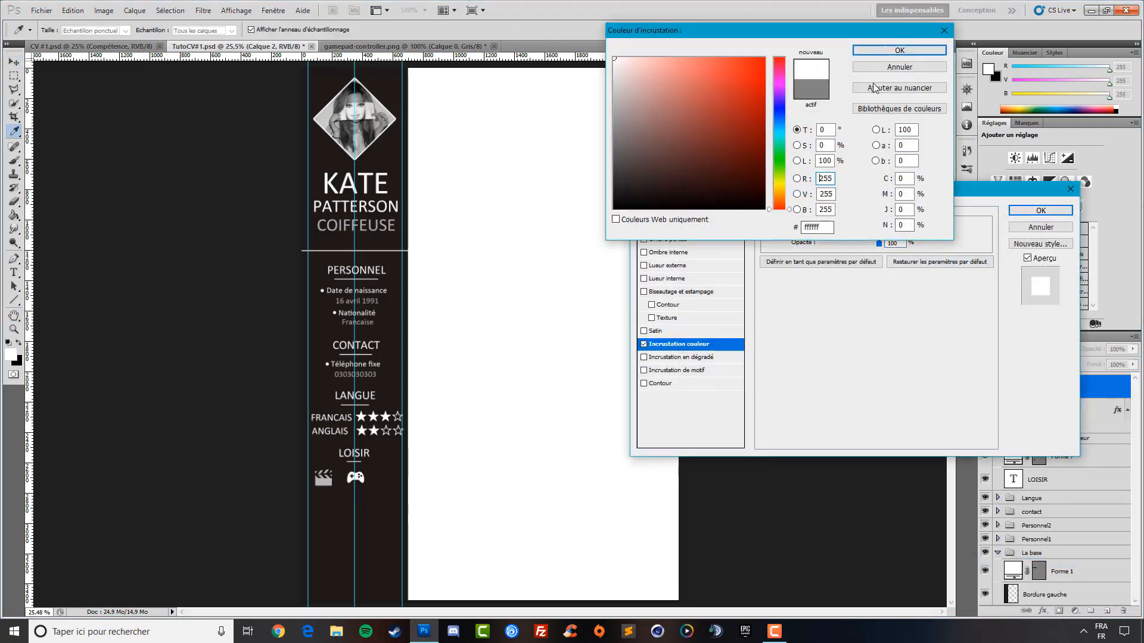
pyautogui.click(894, 52)
pyautogui.click(1041, 213)
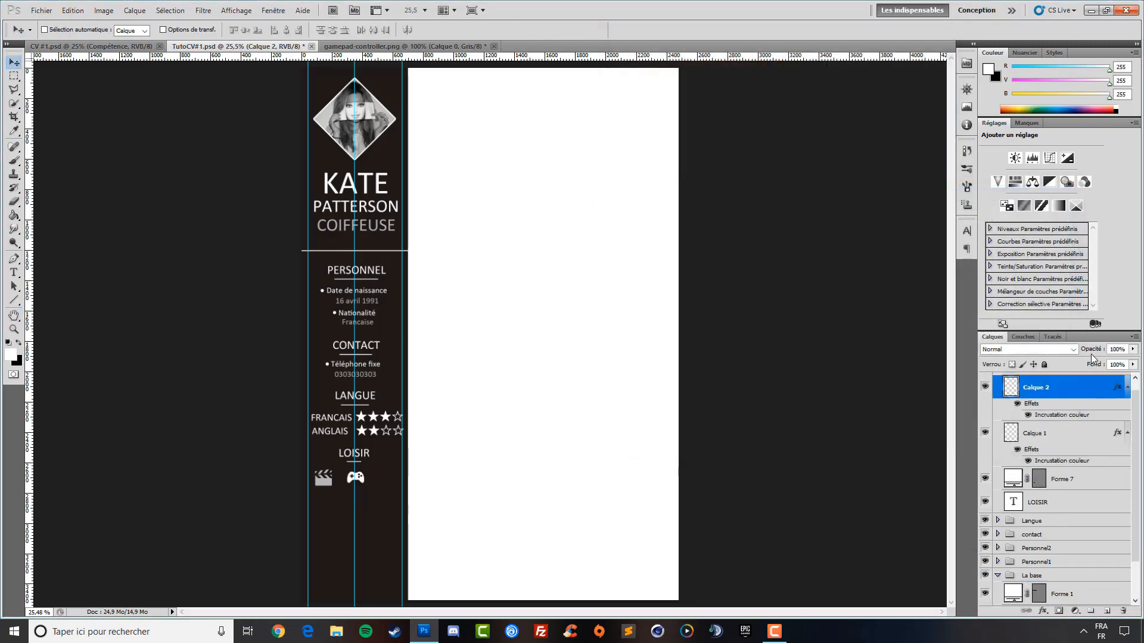
pyautogui.moveTo(1090, 352); pyautogui.dragTo(1071, 358)
pyautogui.click(493, 46)
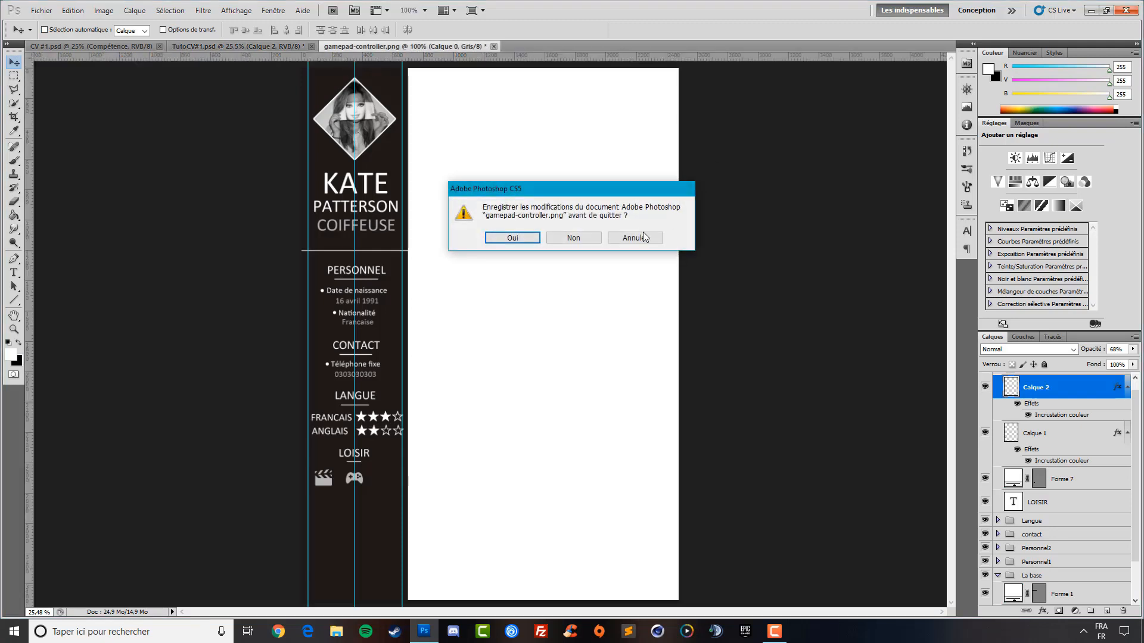
# Discard the gamepad image's changes and open soccer-ball.png
pyautogui.click(573, 238)
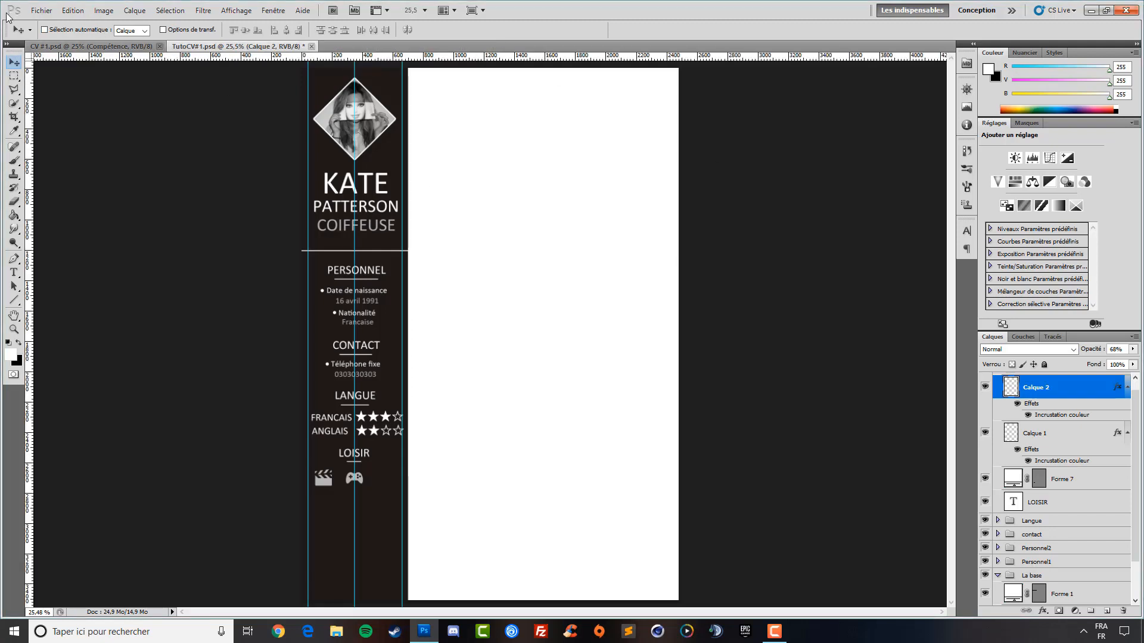
pyautogui.click(41, 11)
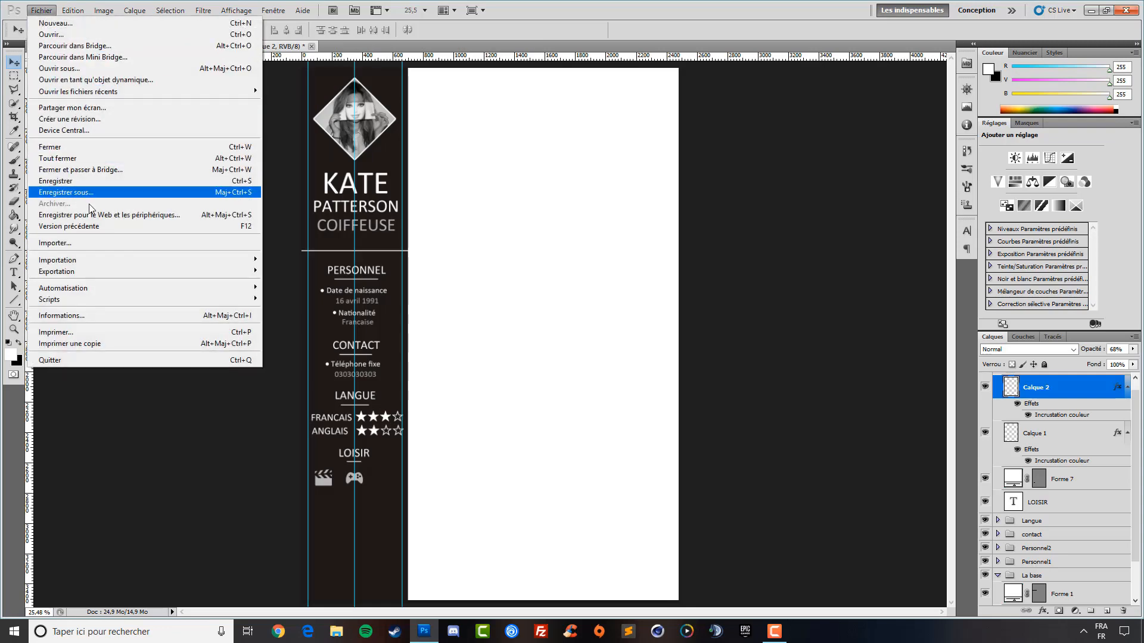
pyautogui.click(85, 39)
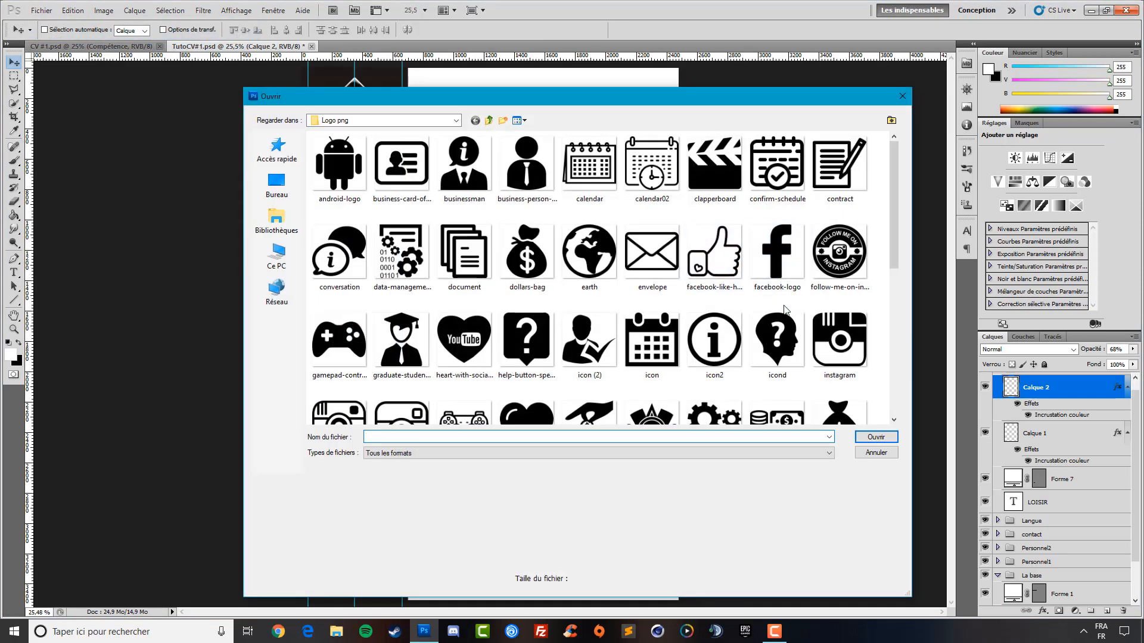
pyautogui.scroll(-5, 777, 312)
pyautogui.scroll(3, 602, 348)
pyautogui.scroll(-3, 703, 358)
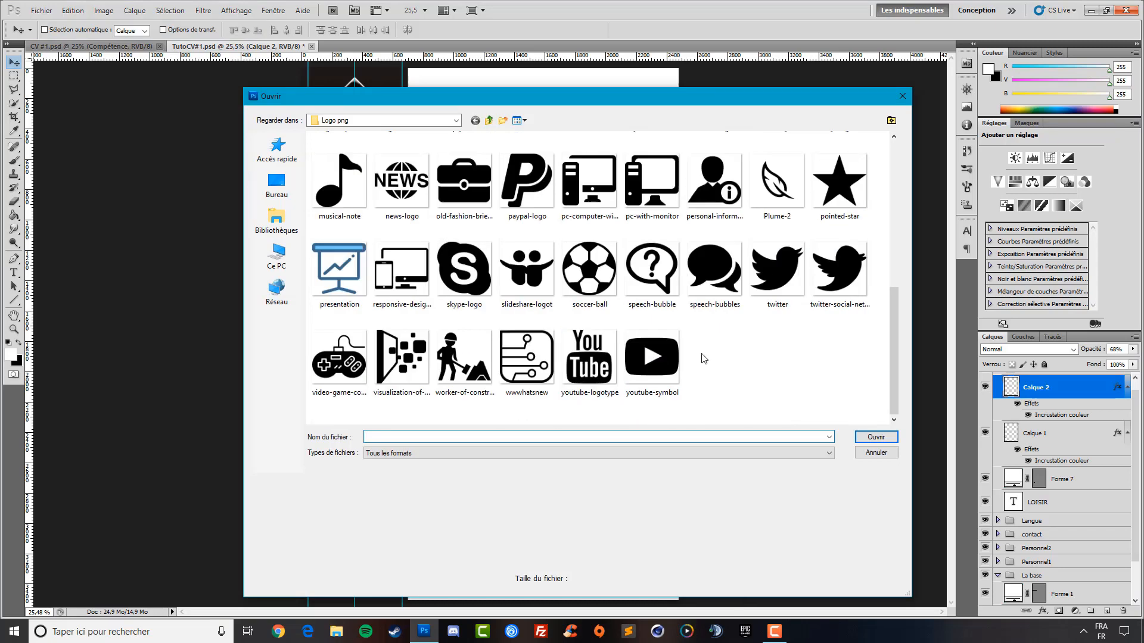
pyautogui.doubleClick(591, 266)
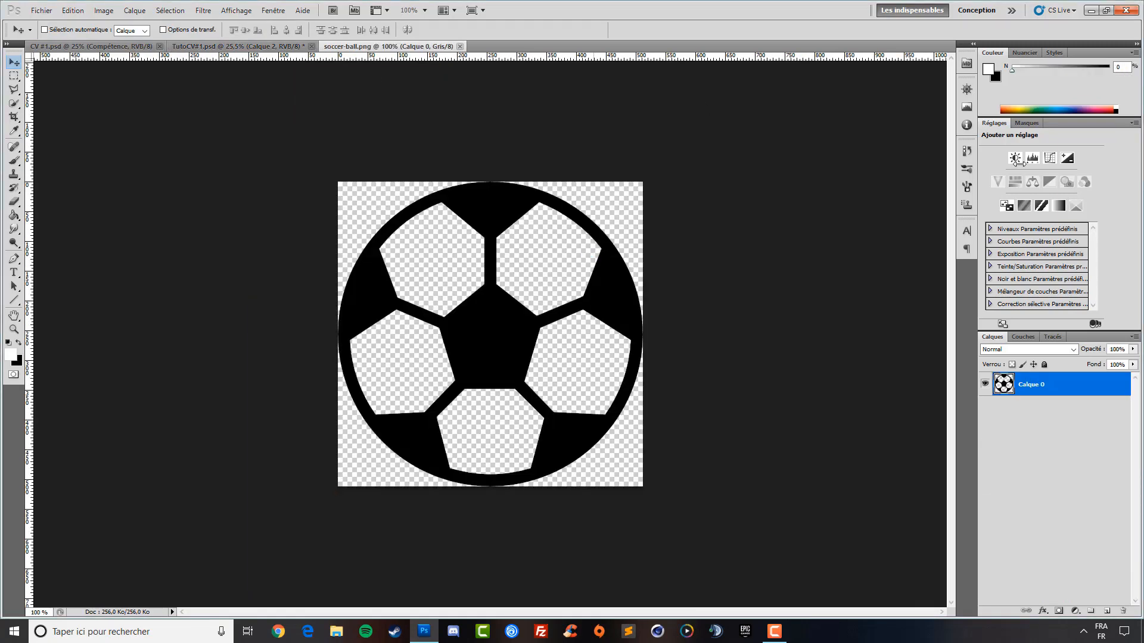
# Resize the soccer ball to 112 px, cut it and drop it onto the CV page
pyautogui.keyDown('ctrl'); pyautogui.click(1005, 386); pyautogui.keyUp('ctrl')
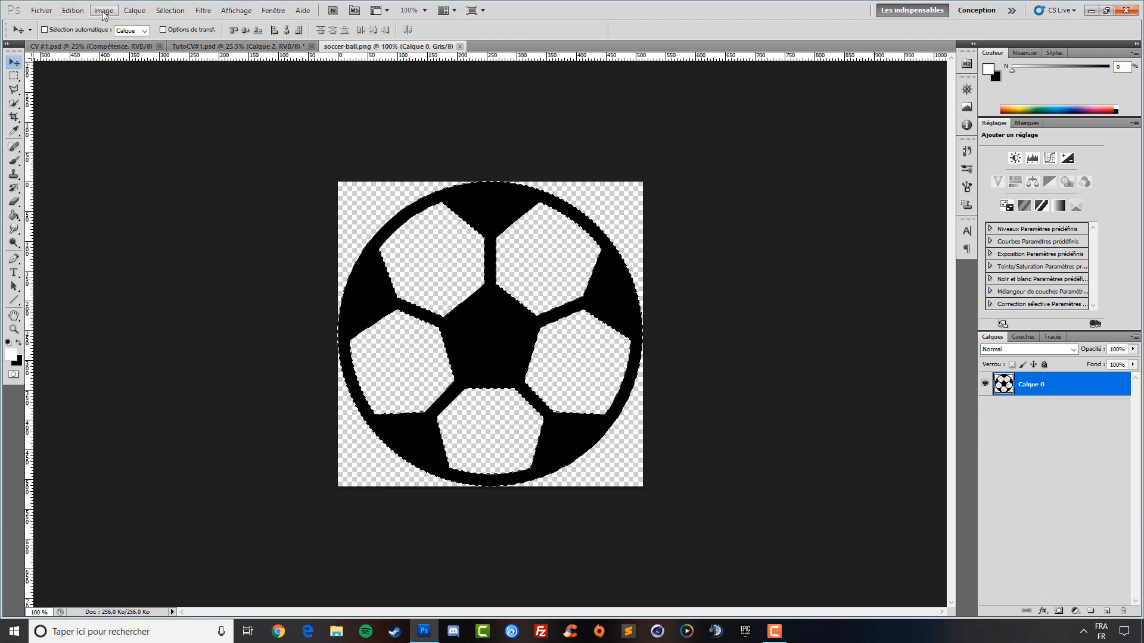
pyautogui.click(104, 10)
pyautogui.click(128, 95)
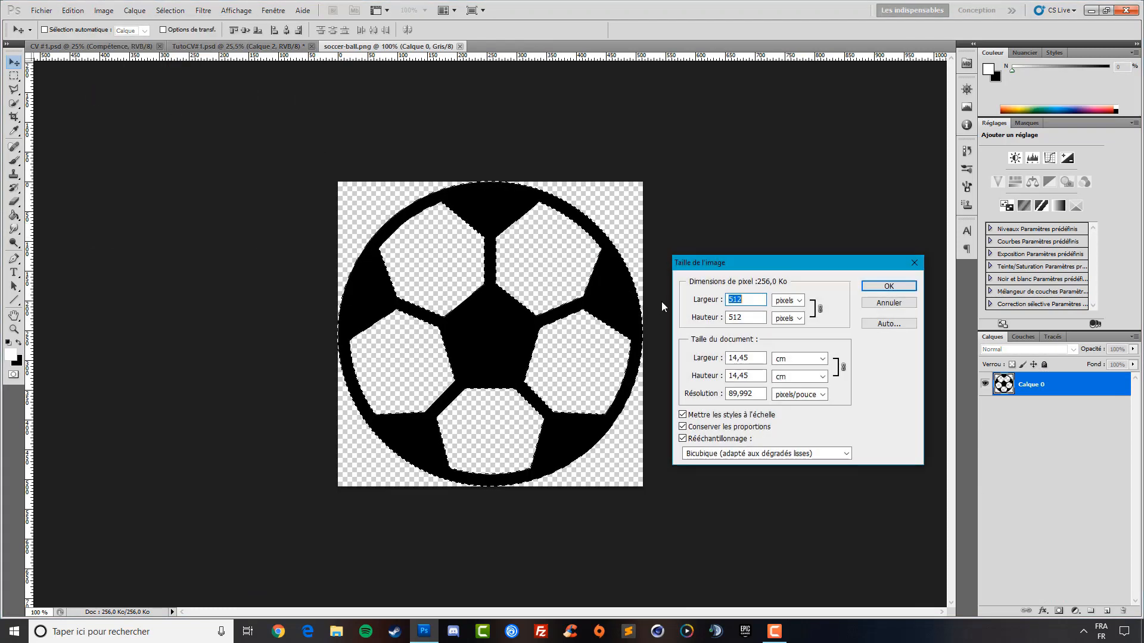
pyautogui.write('112')
pyautogui.press('Return')
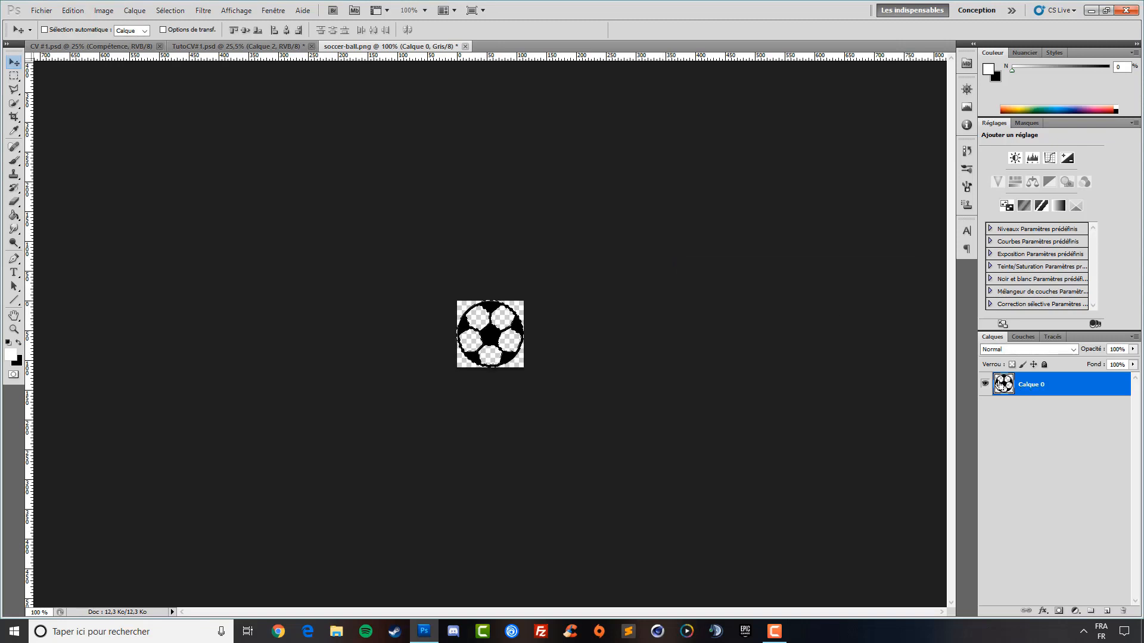
pyautogui.press('Delete')
pyautogui.moveTo(271, 55); pyautogui.dragTo(581, 435)
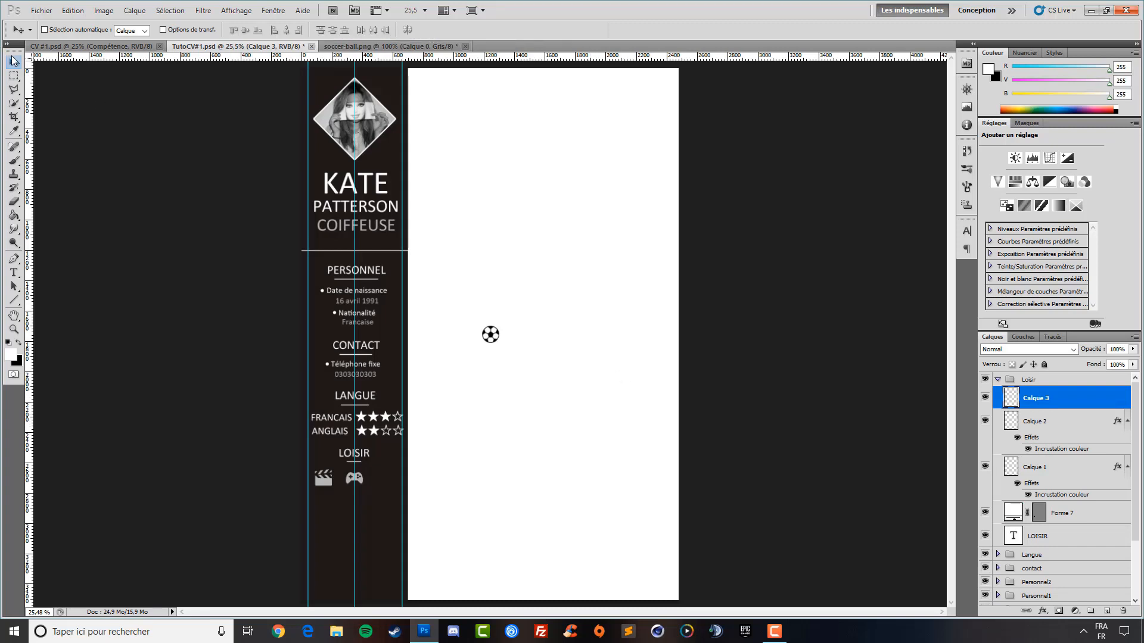
# Move the soccer ball into the LOISIR row beside the gamepad and give it a white colour overlay
pyautogui.moveTo(489, 356); pyautogui.dragTo(385, 481)
pyautogui.click(1044, 612)
pyautogui.click(1052, 563)
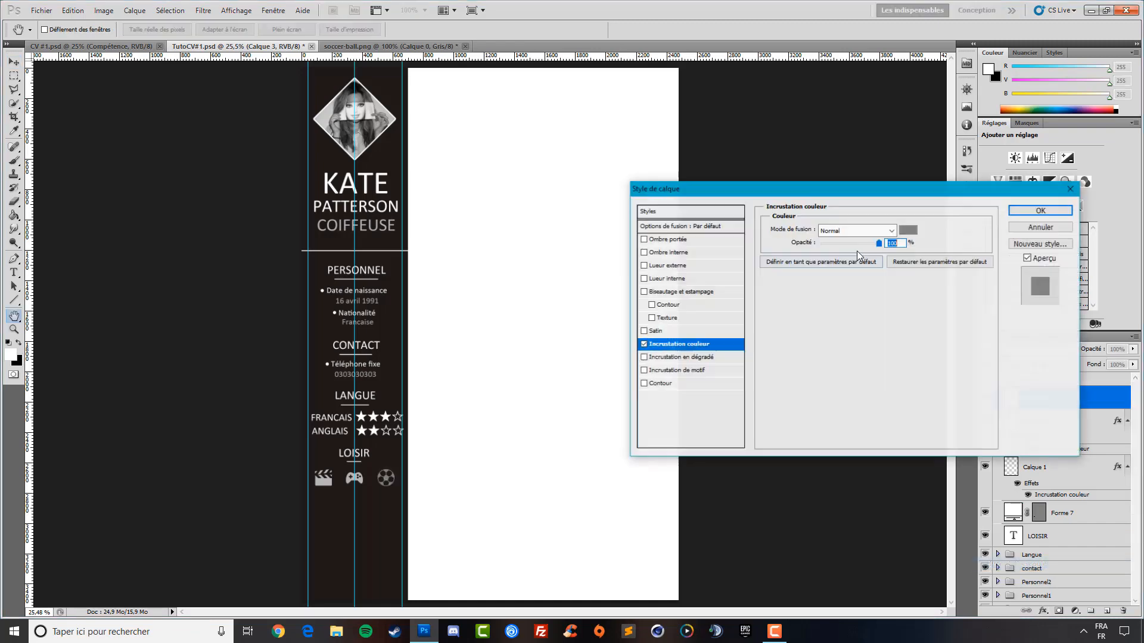
pyautogui.click(901, 233)
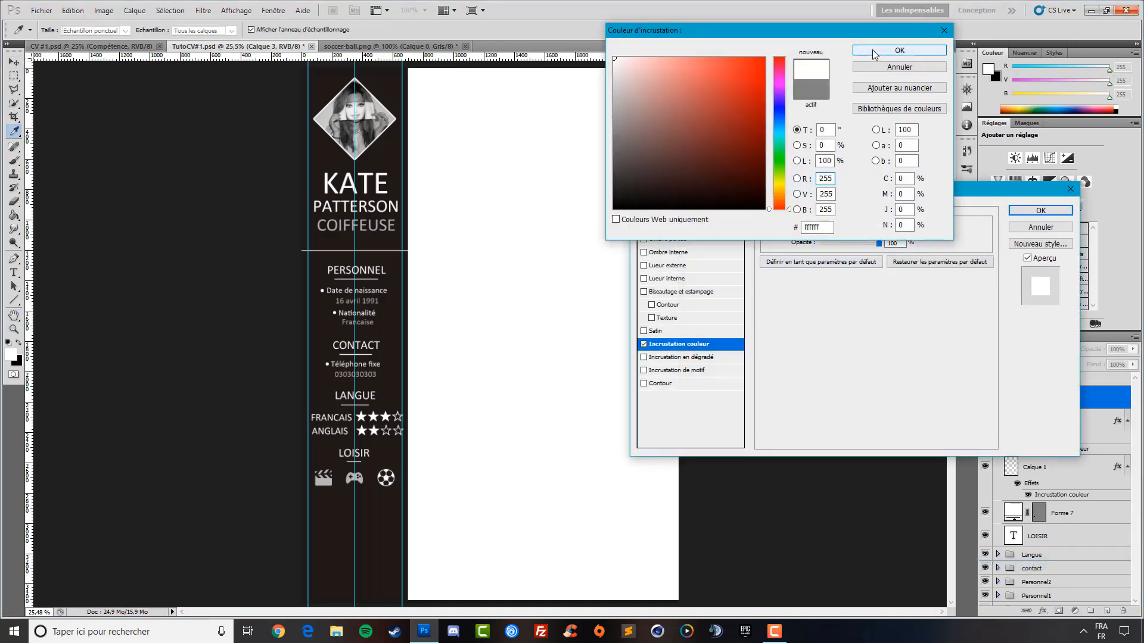
pyautogui.click(873, 50)
pyautogui.click(1040, 211)
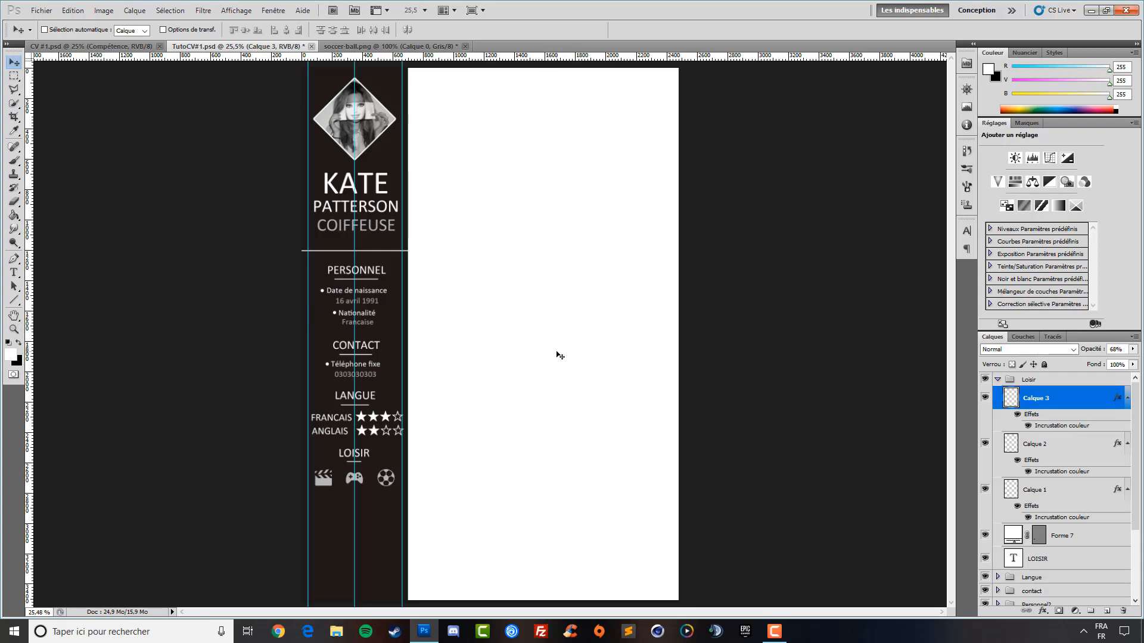
# Close soccer-ball.png without saving and show the finished CV #1.psd
pyautogui.click(128, 48)
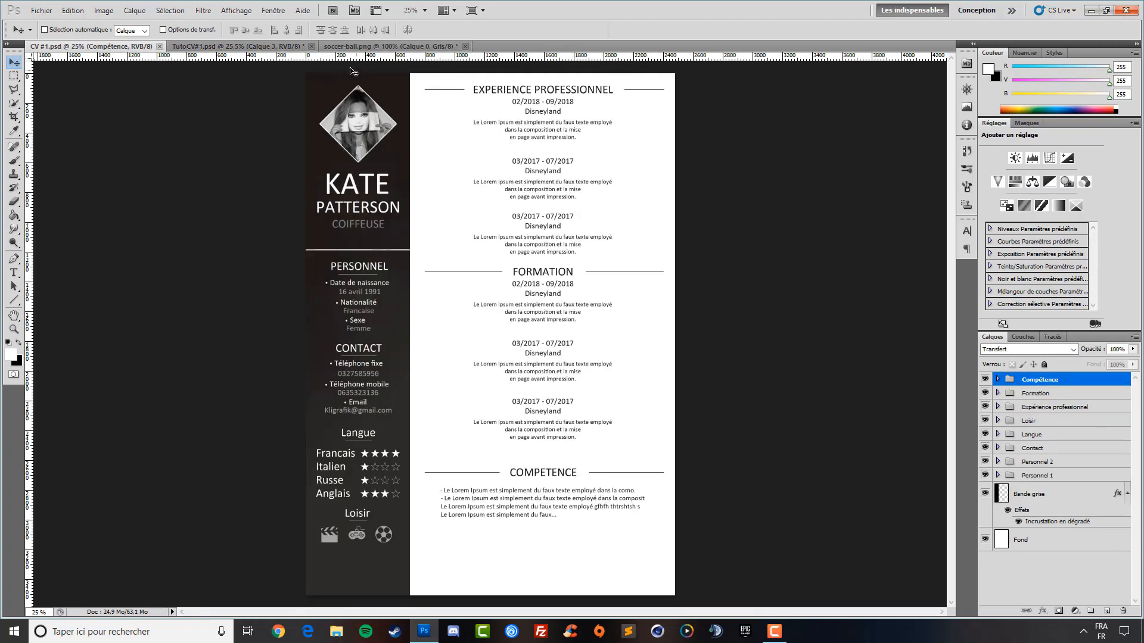
pyautogui.click(285, 47)
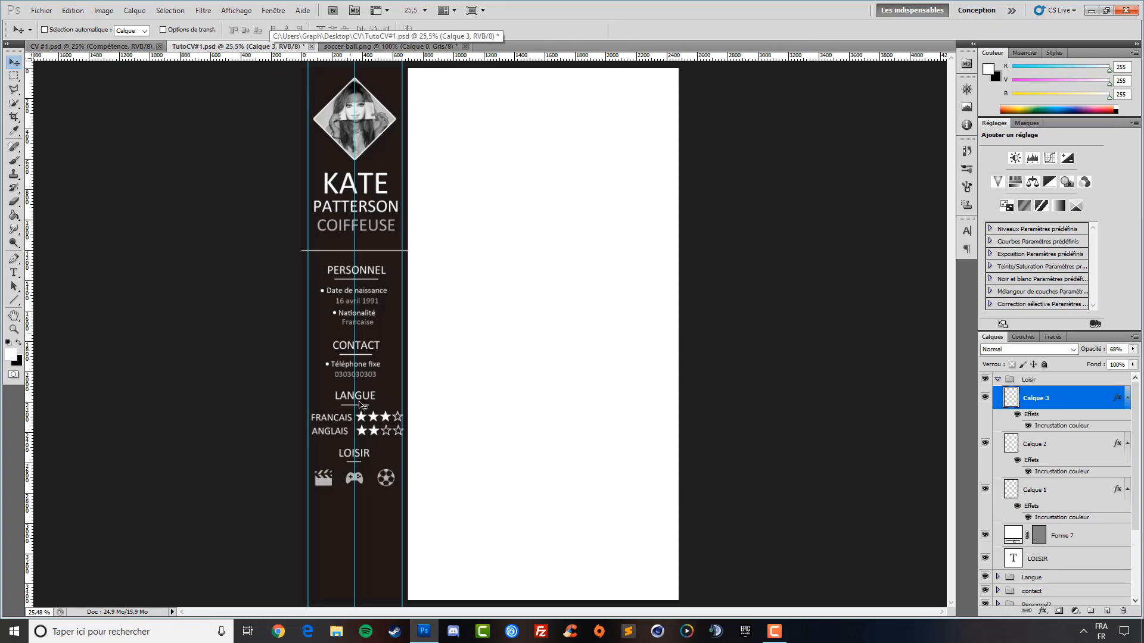
pyautogui.click(465, 46)
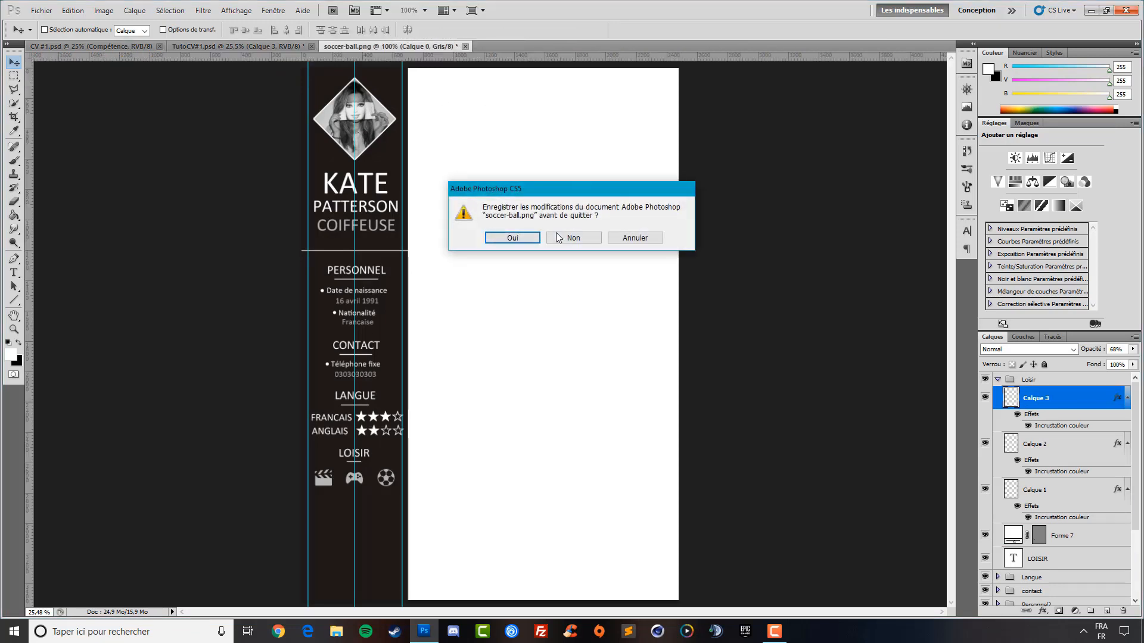
pyautogui.click(572, 236)
pyautogui.click(127, 46)
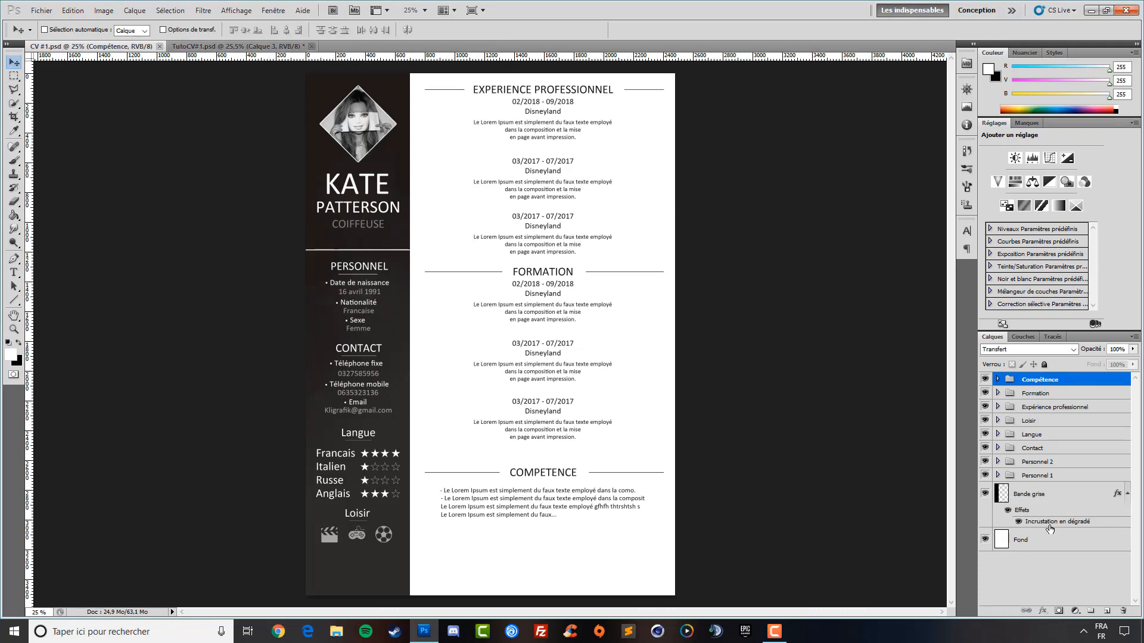
pyautogui.doubleClick(1049, 526)
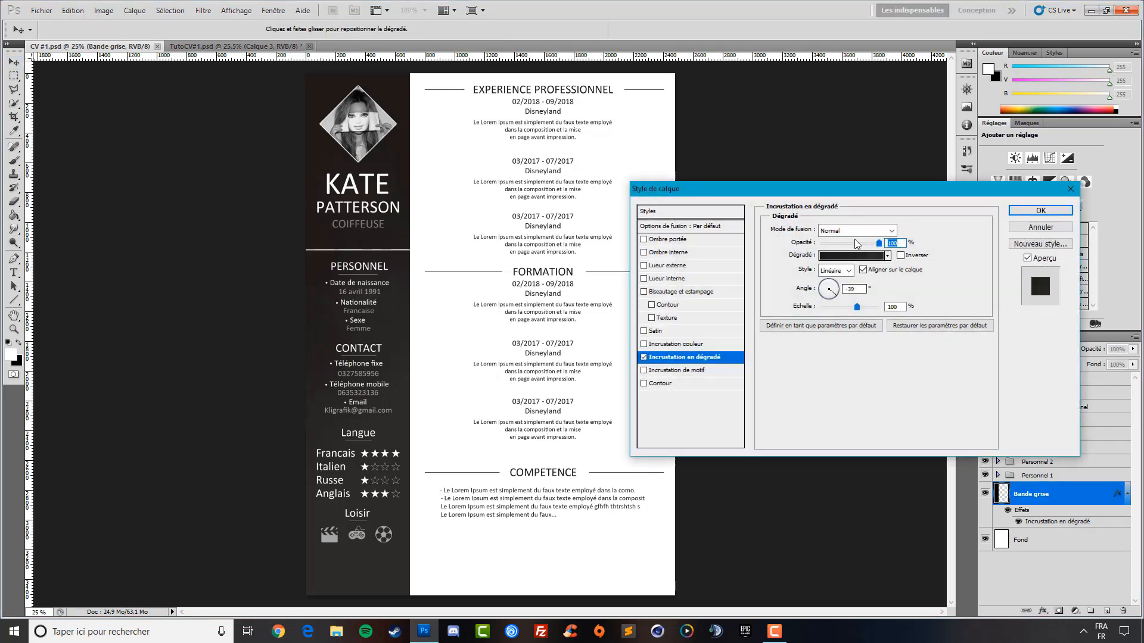
pyautogui.click(860, 257)
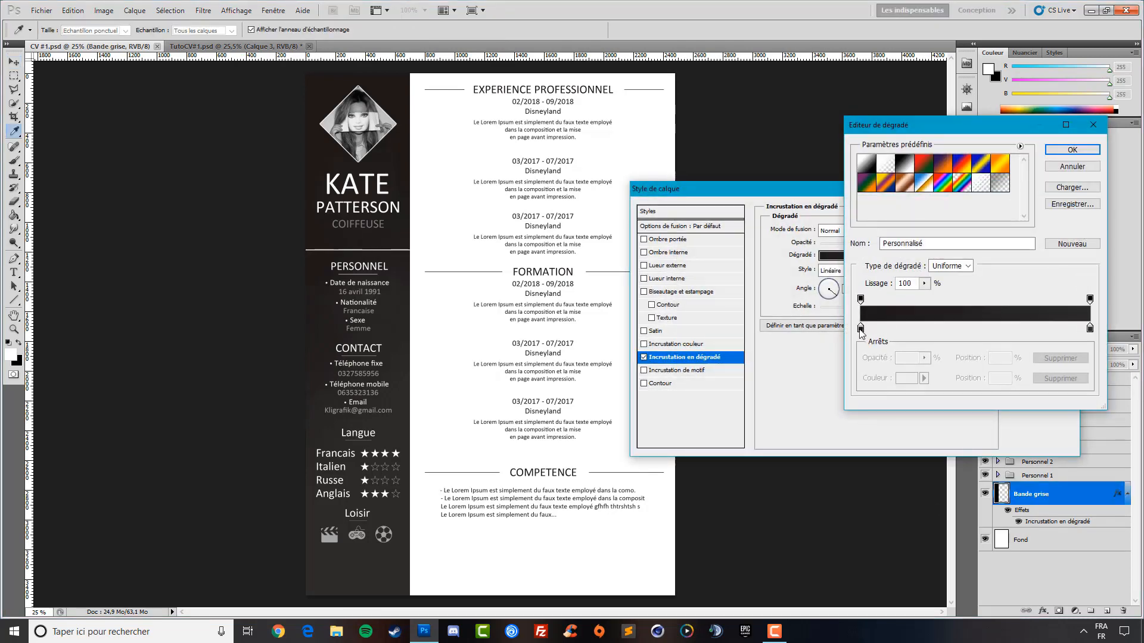
pyautogui.doubleClick(861, 329)
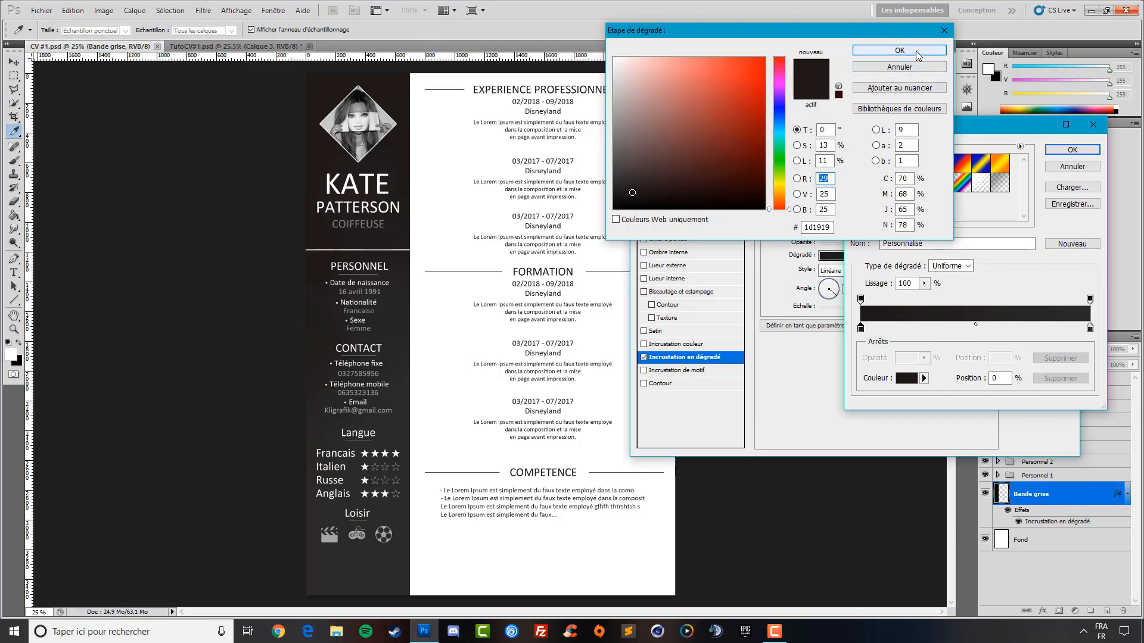
pyautogui.click(899, 50)
pyautogui.click(1089, 329)
pyautogui.doubleClick(1089, 328)
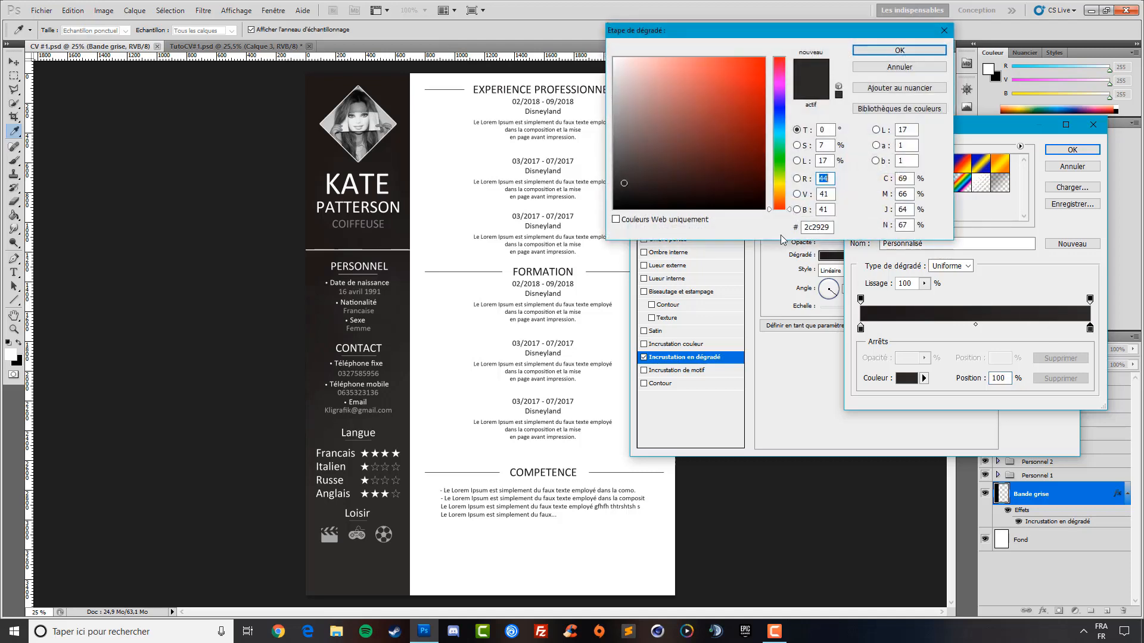
pyautogui.click(904, 48)
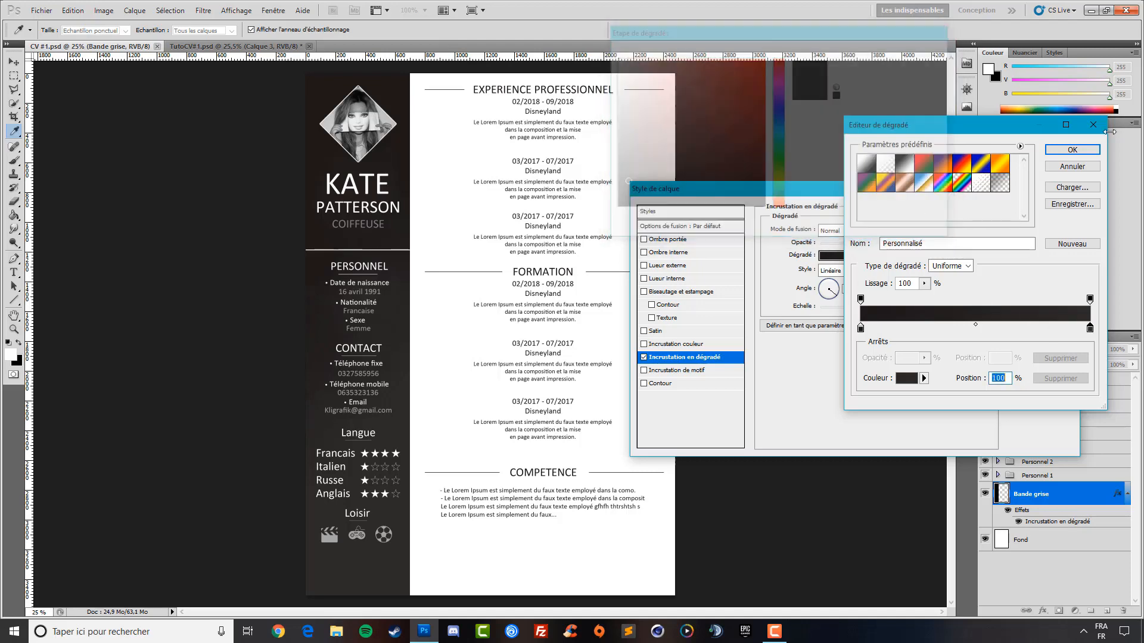
pyautogui.click(1072, 150)
pyautogui.click(1030, 218)
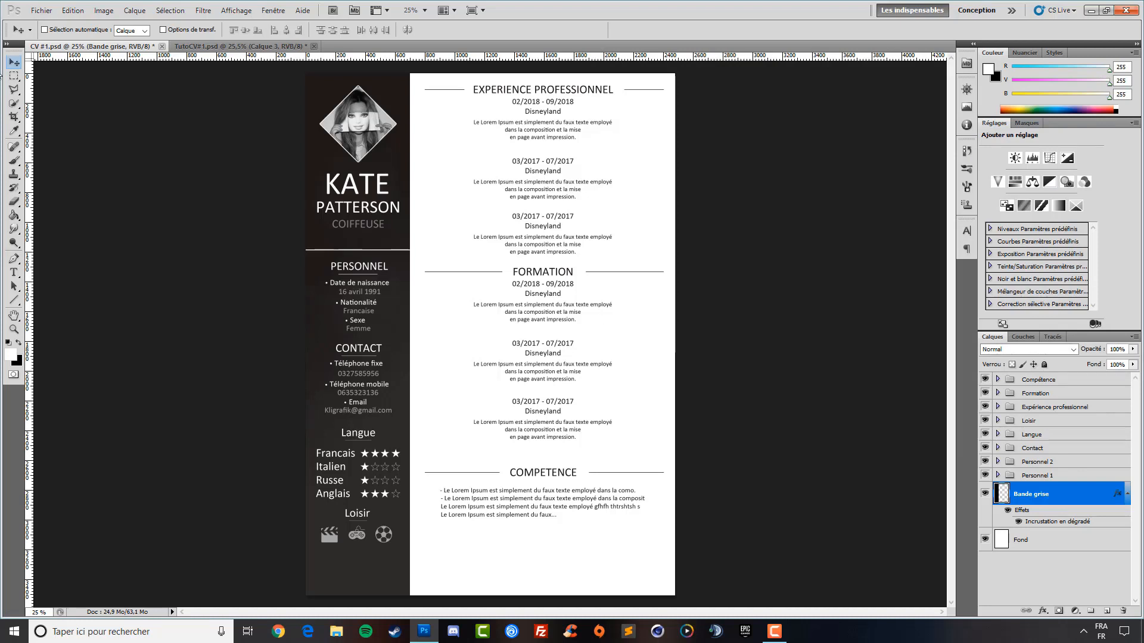
pyautogui.click(269, 47)
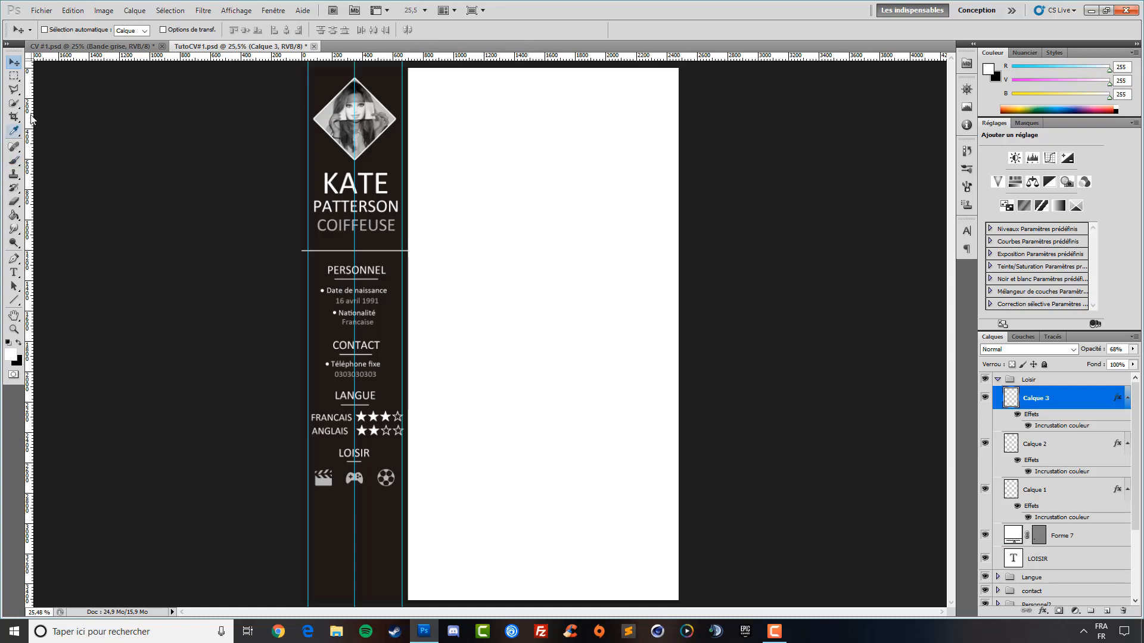
pyautogui.click(92, 47)
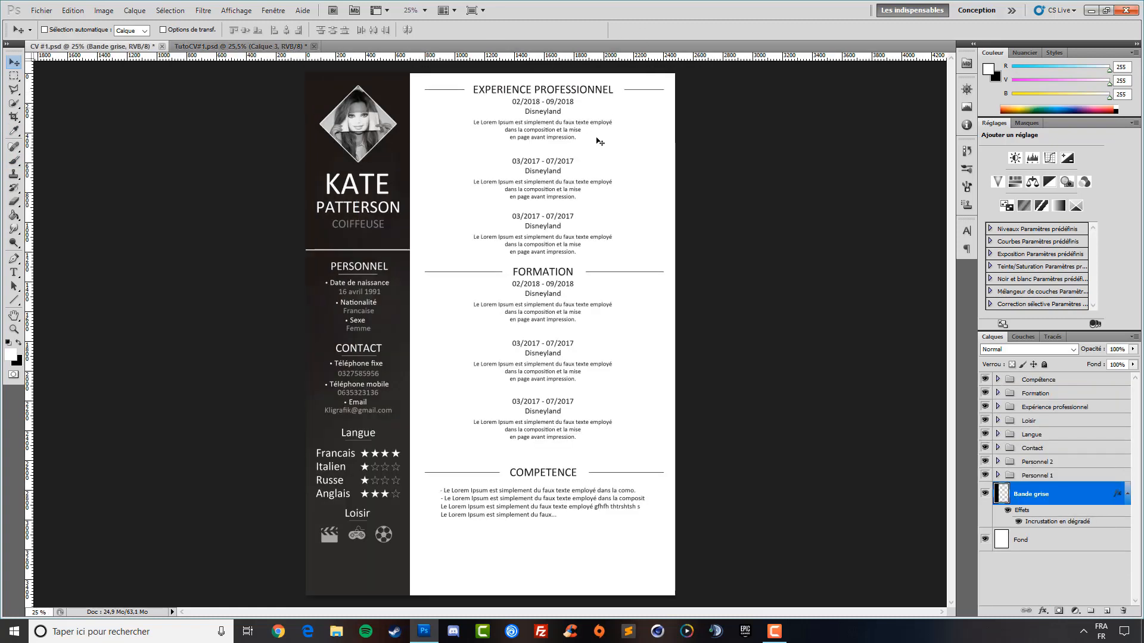
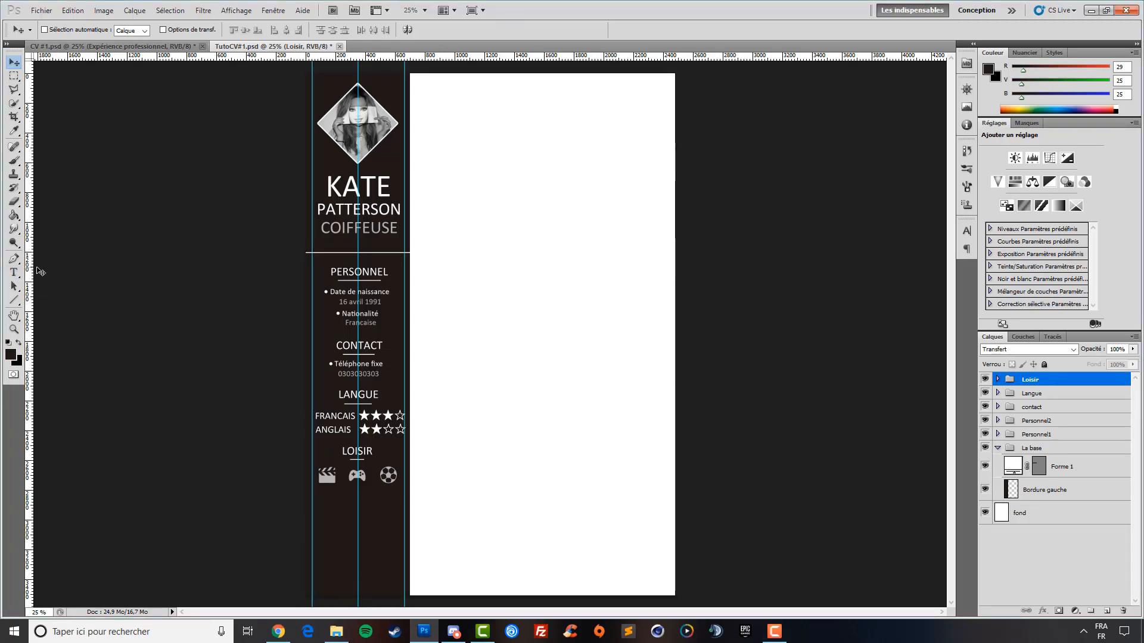
# Add a vertical guide at the page centre and set the text size to 19 pt
pyautogui.moveTo(31, 272); pyautogui.dragTo(544, 282)
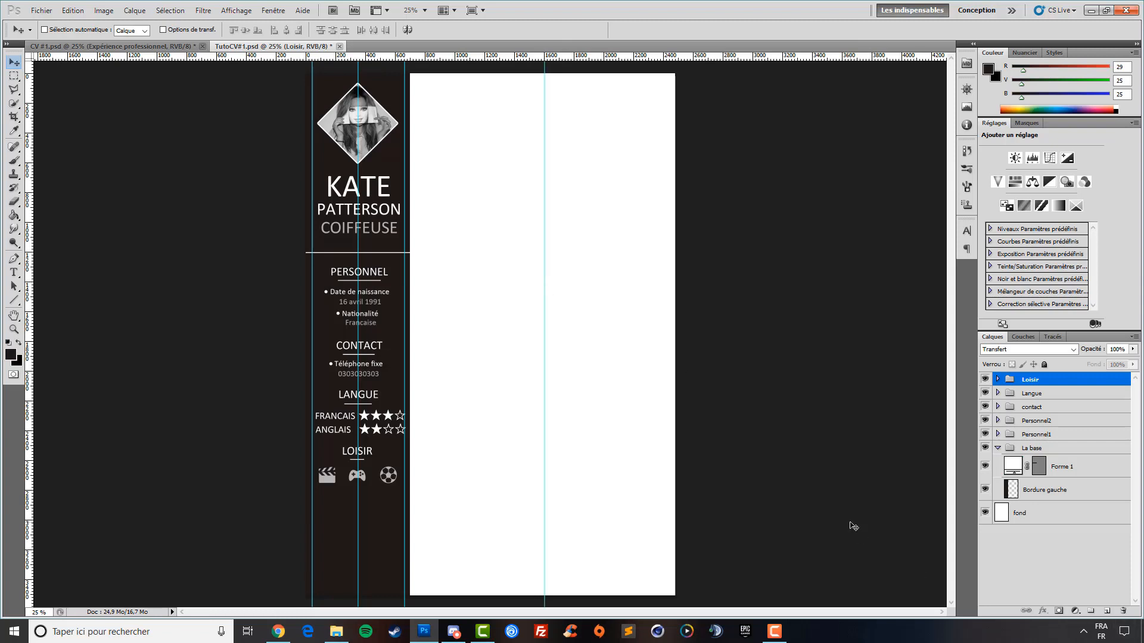
pyautogui.click(14, 272)
pyautogui.moveTo(214, 31); pyautogui.dragTo(219, 31)
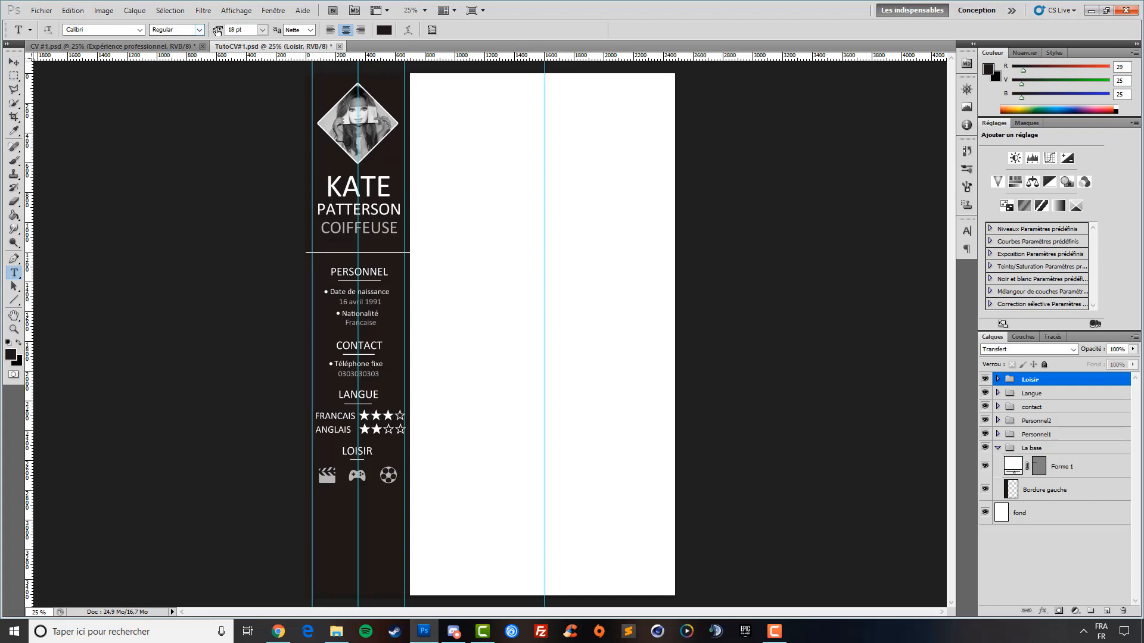
pyautogui.moveTo(233, 29); pyautogui.dragTo(216, 34)
pyautogui.press('BackSpace')
pyautogui.write('19')
# Type EXPERIENCE PROFESSIONEL, move it to the top centre, and add a left-margin guide
pyautogui.click(498, 121)
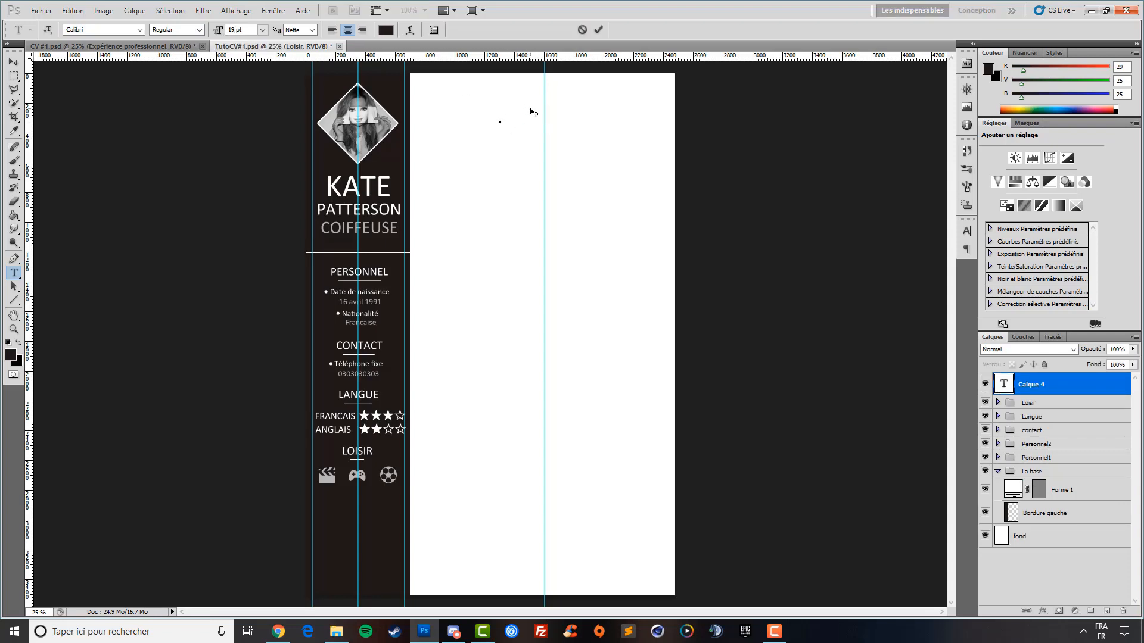
pyautogui.write('EXPERIENCE PROFESSIONEL')
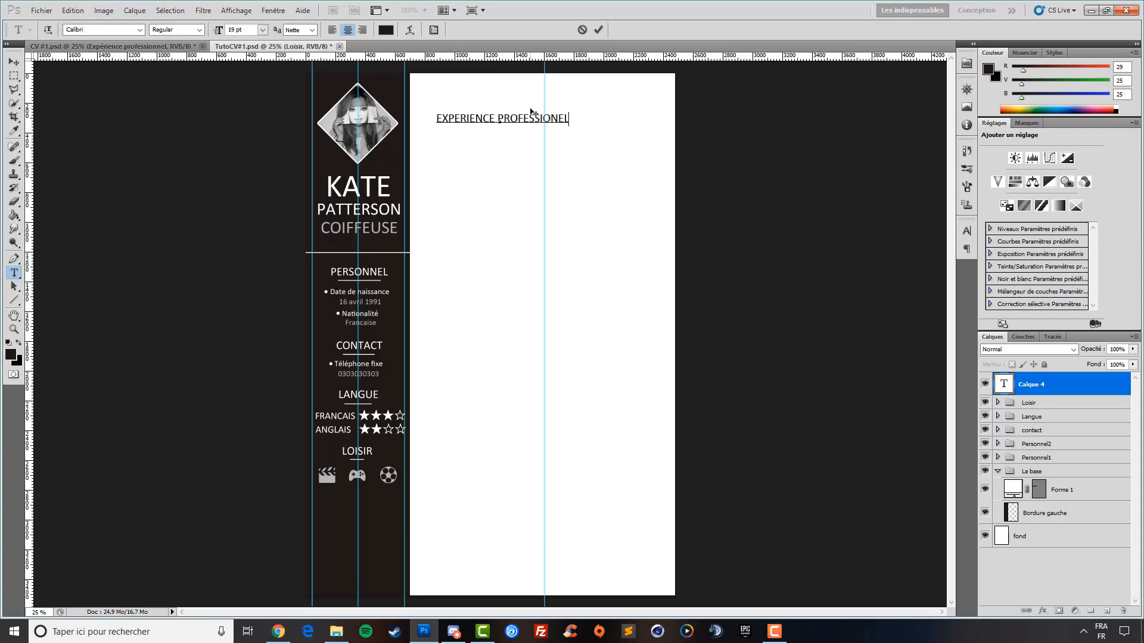
pyautogui.hotkey('ctrl', 'Return')
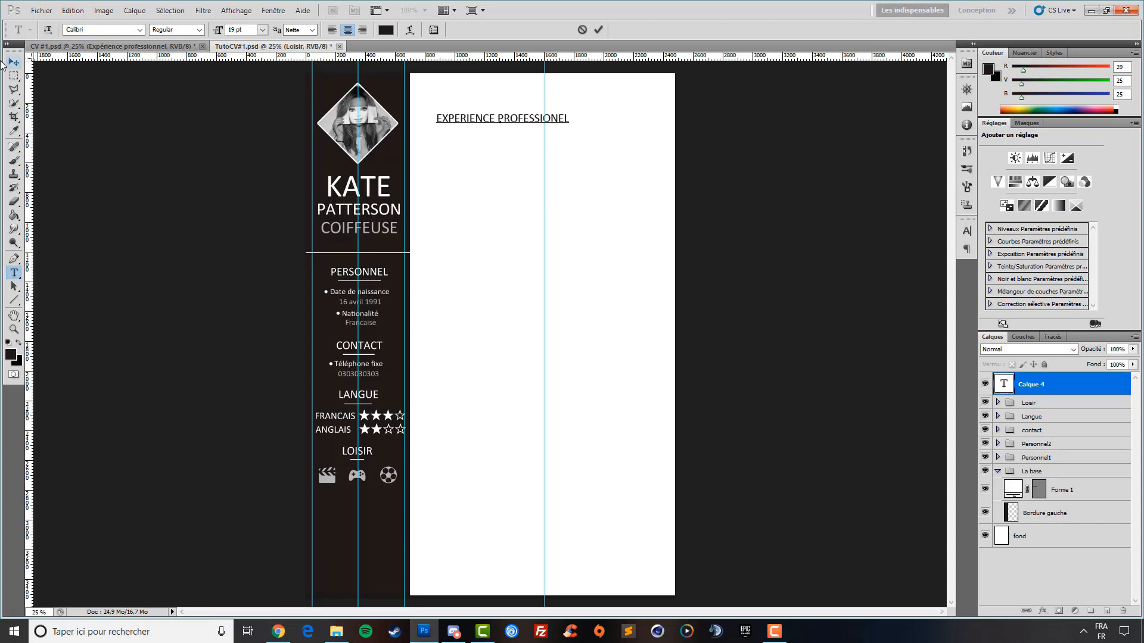
pyautogui.press('v')
pyautogui.moveTo(529, 149); pyautogui.dragTo(561, 128)
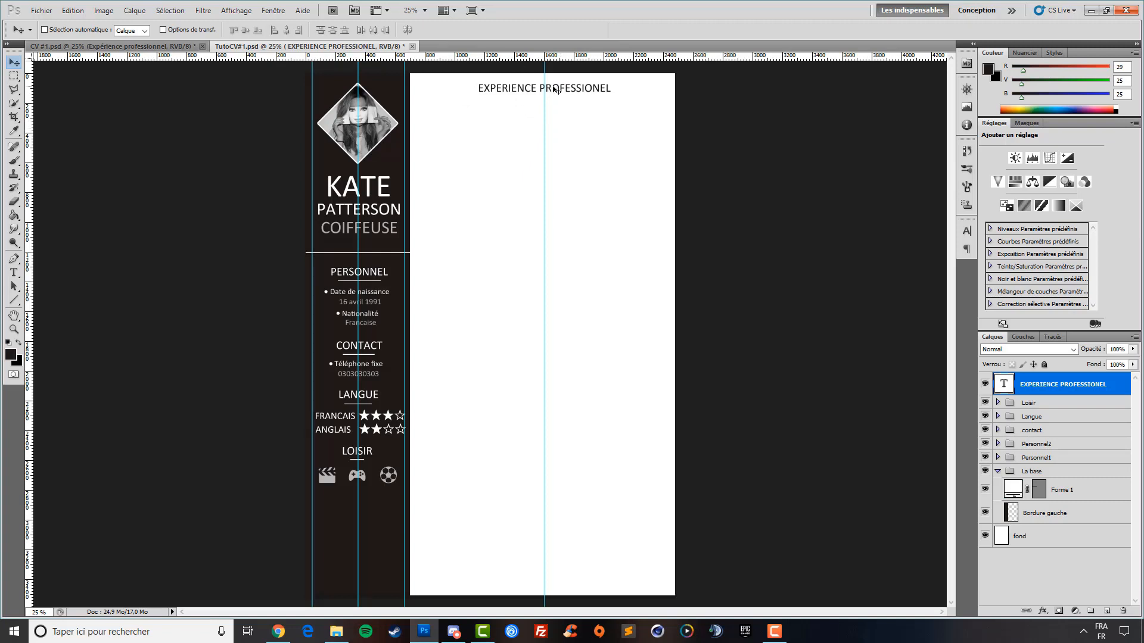
pyautogui.moveTo(28, 239); pyautogui.dragTo(424, 223)
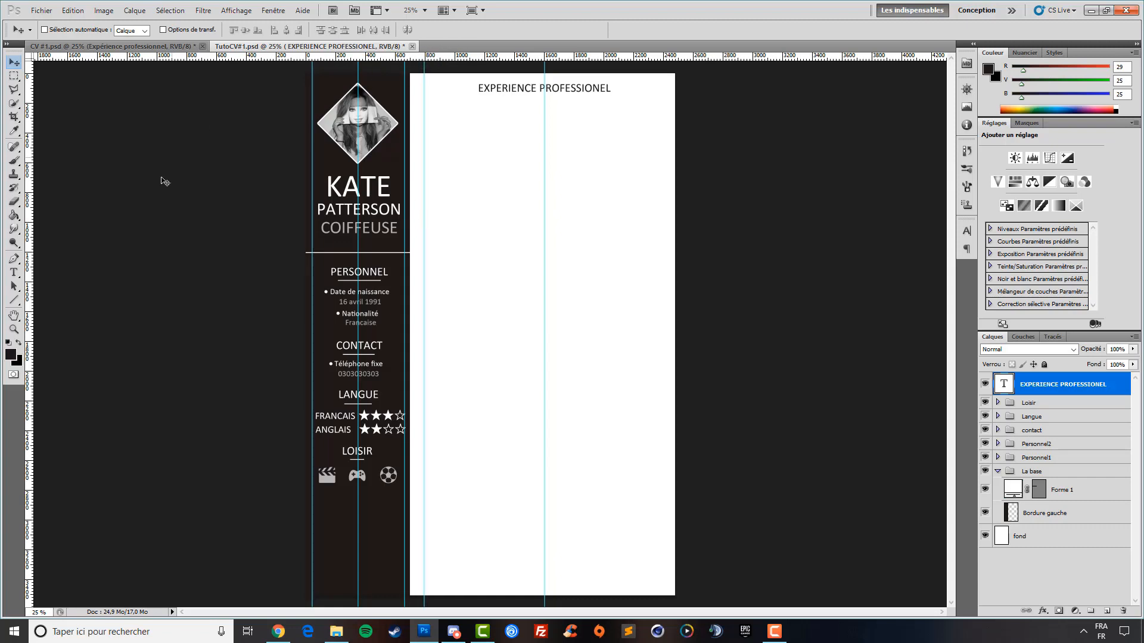
# Add a right-margin guide and type the date line 02/2018 - 09/2018 under the heading
pyautogui.moveTo(31, 257); pyautogui.dragTo(660, 225)
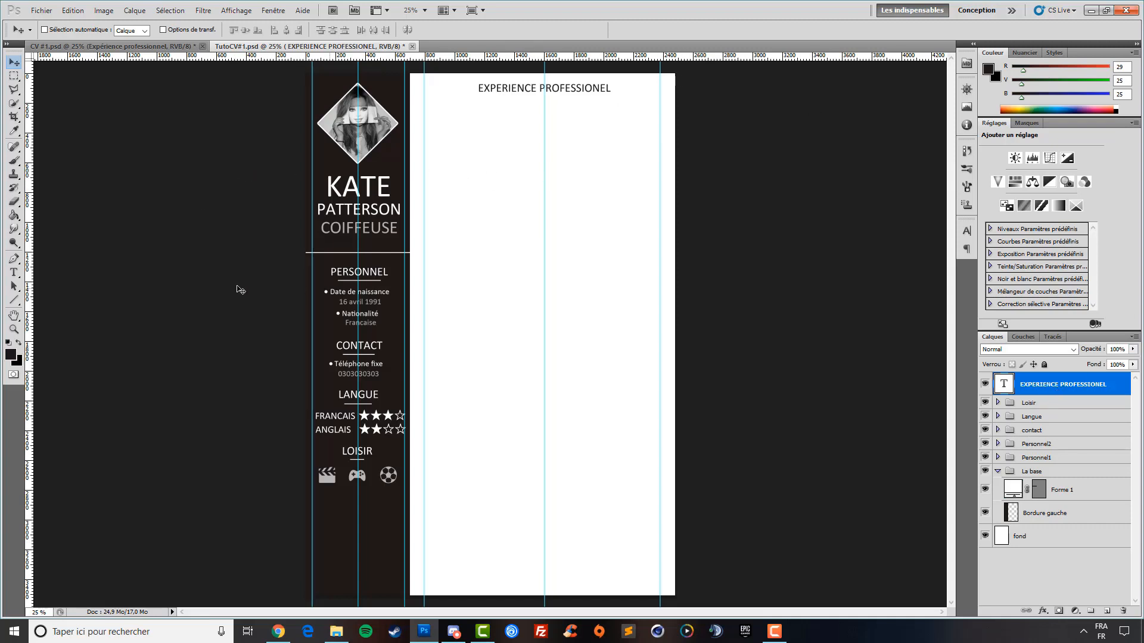
pyautogui.click(14, 272)
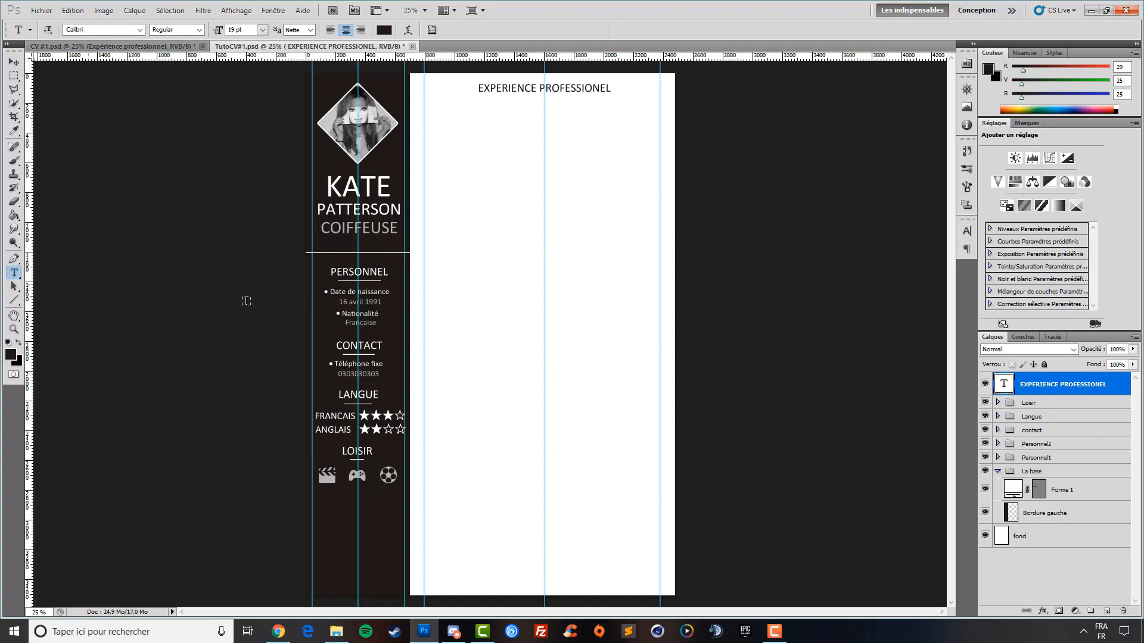
pyautogui.click(542, 113)
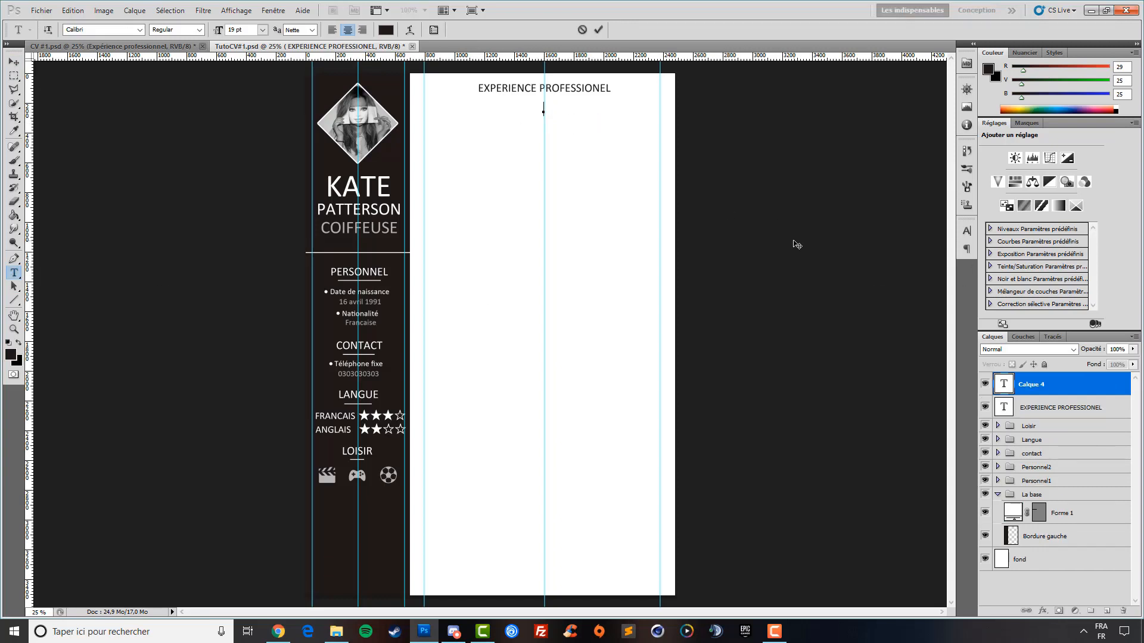
pyautogui.write('02/2018 - 09/2018')
pyautogui.hotkey('ctrl', 'Return')
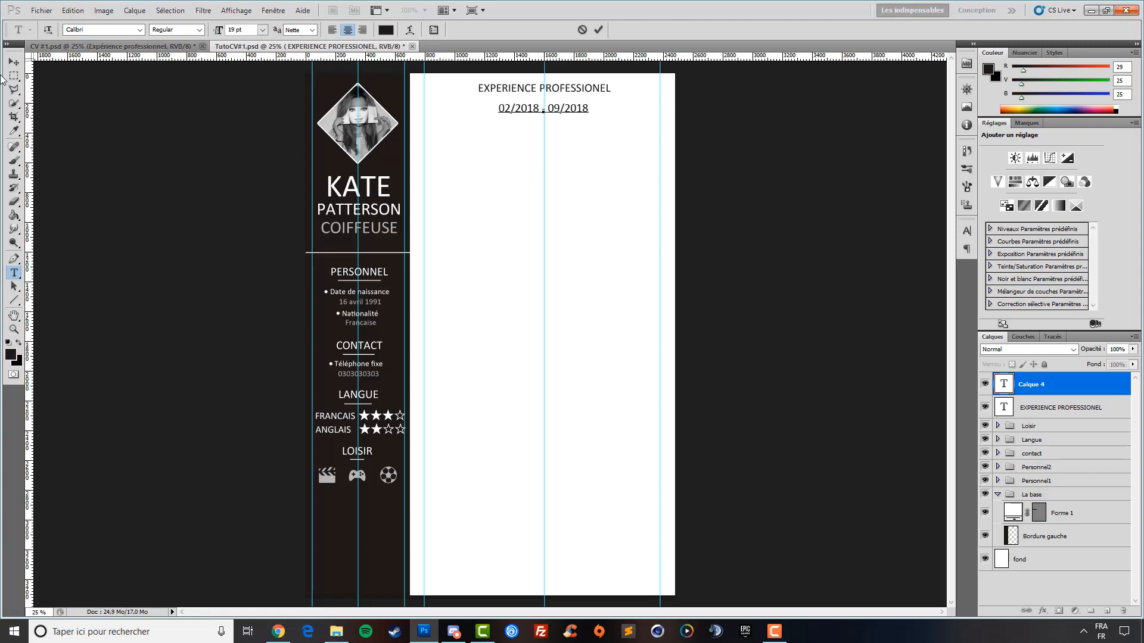
pyautogui.press('v')
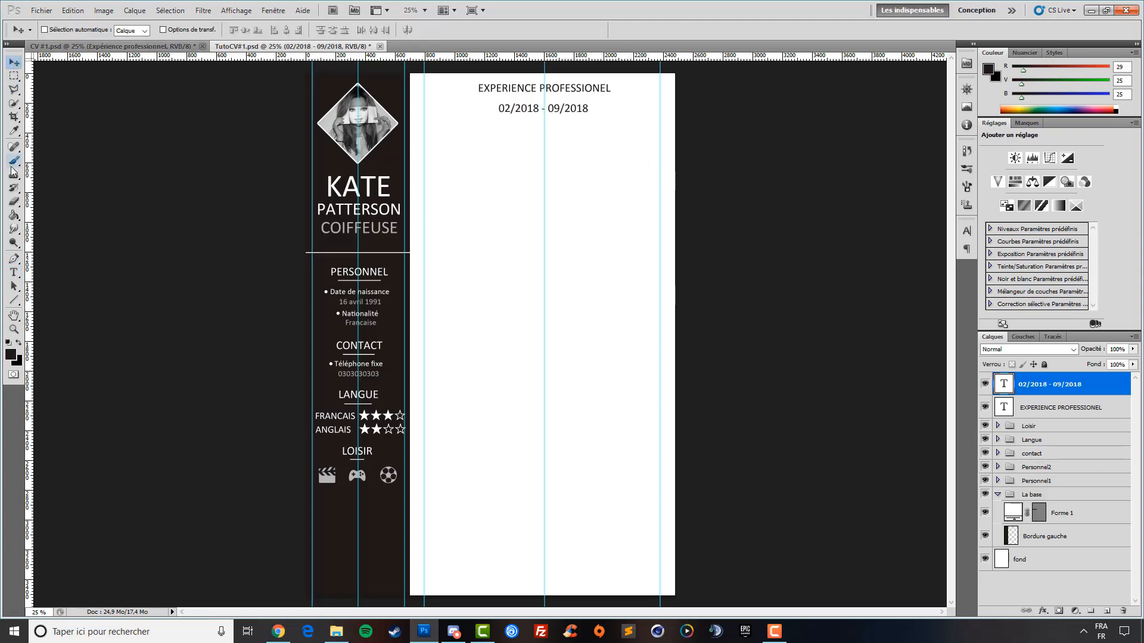
# Shrink the date text to 13 pt and nudge it up just below the heading
pyautogui.click(14, 272)
pyautogui.click(589, 108)
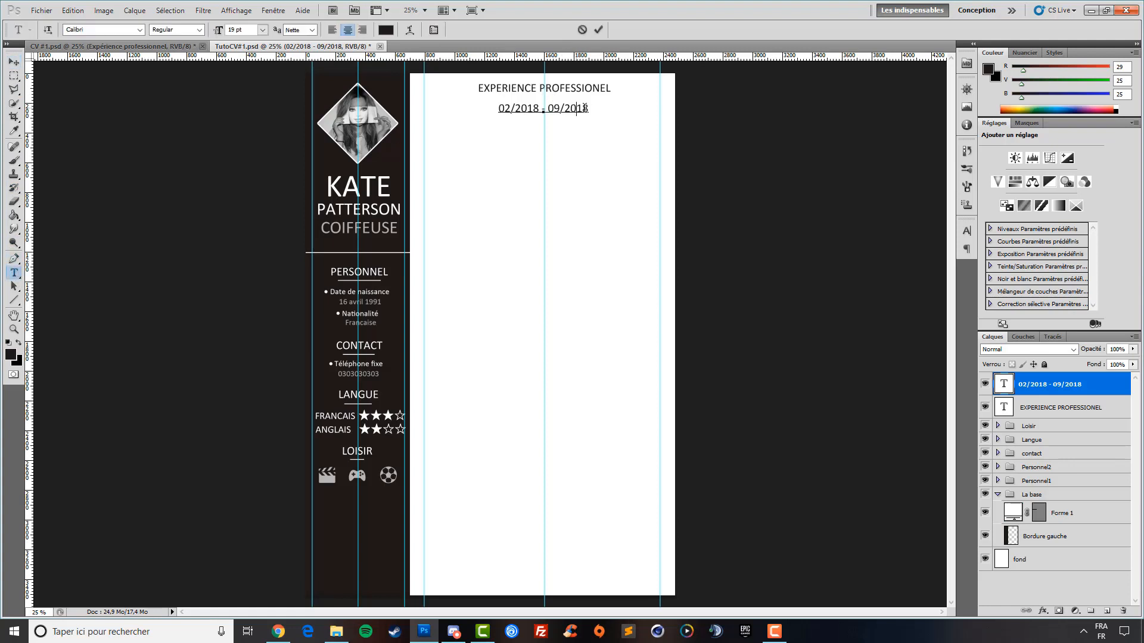
pyautogui.moveTo(589, 109); pyautogui.dragTo(498, 109)
pyautogui.moveTo(215, 36); pyautogui.dragTo(210, 36)
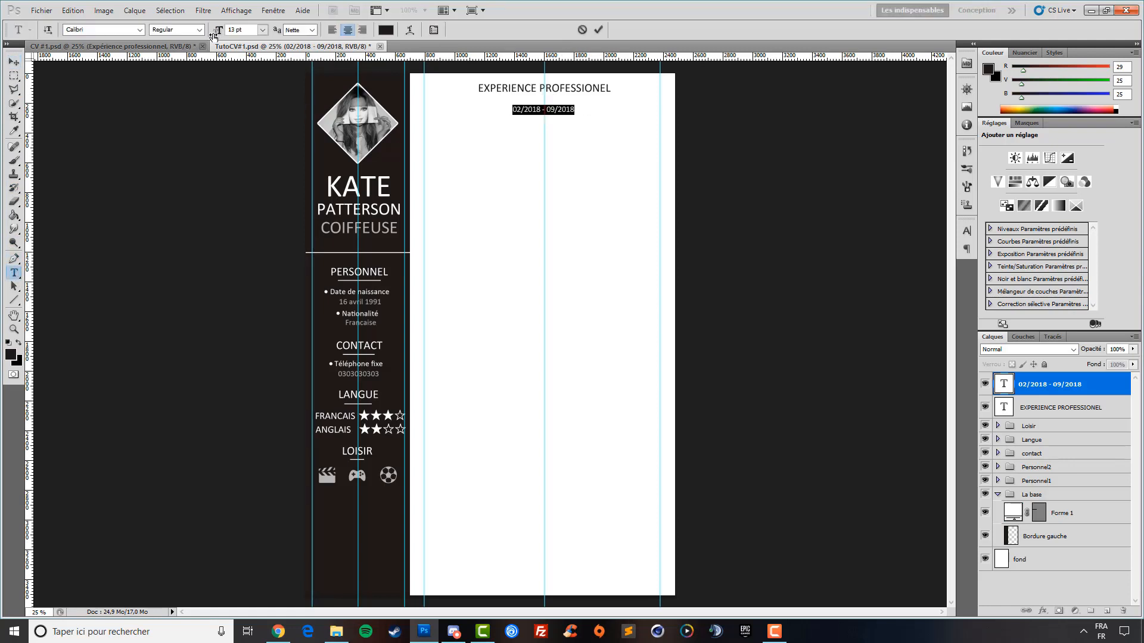
pyautogui.click(13, 62)
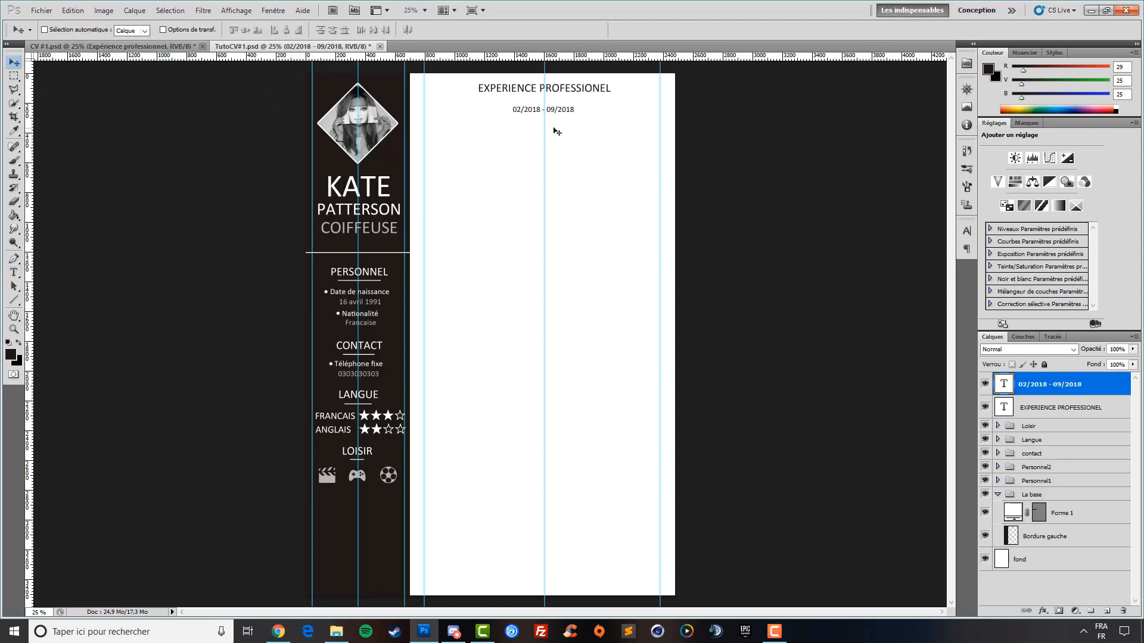
pyautogui.moveTo(554, 132); pyautogui.dragTo(562, 124)
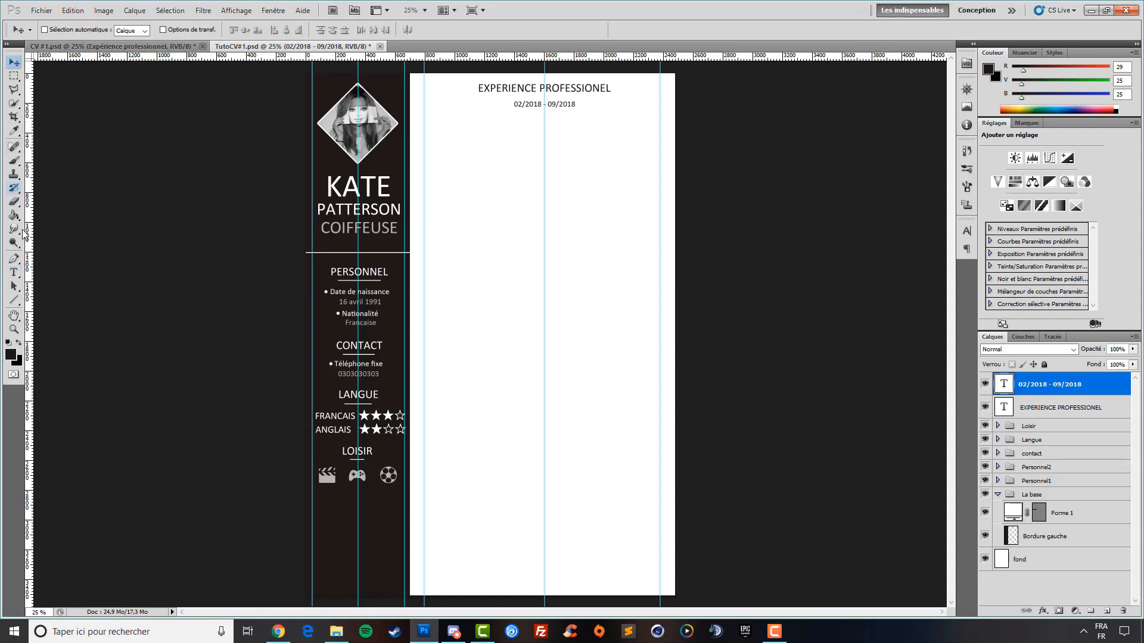
pyautogui.click(14, 272)
pyautogui.click(576, 105)
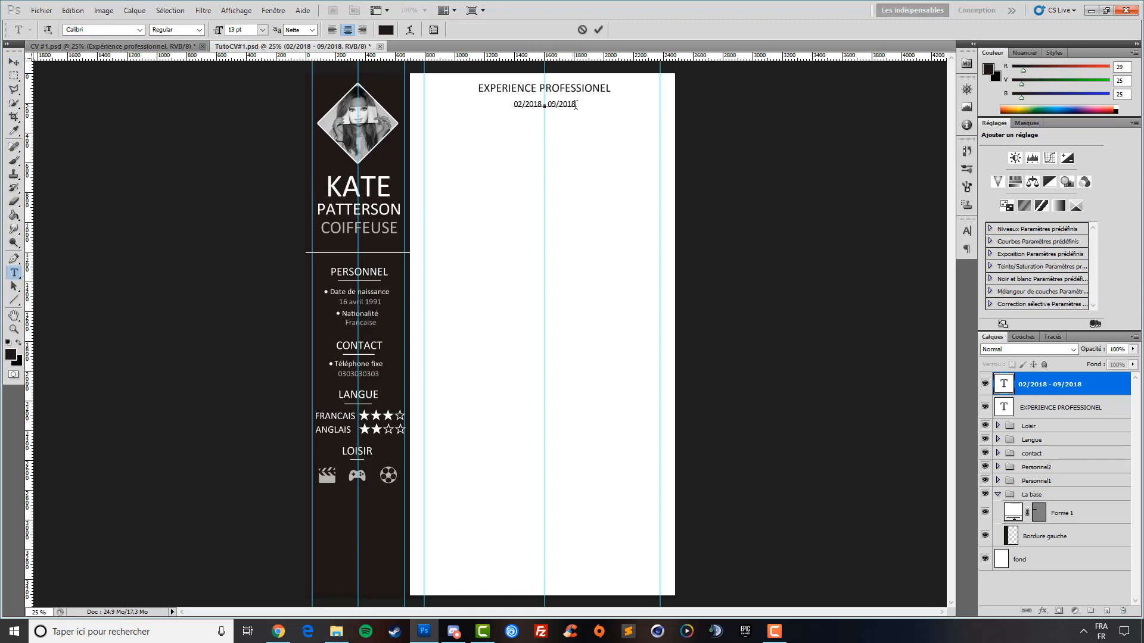
pyautogui.click(14, 62)
pyautogui.hotkey('shift', 'Up')
pyautogui.hotkey('shift', 'Up')
pyautogui.hotkey('shift', 'Up')
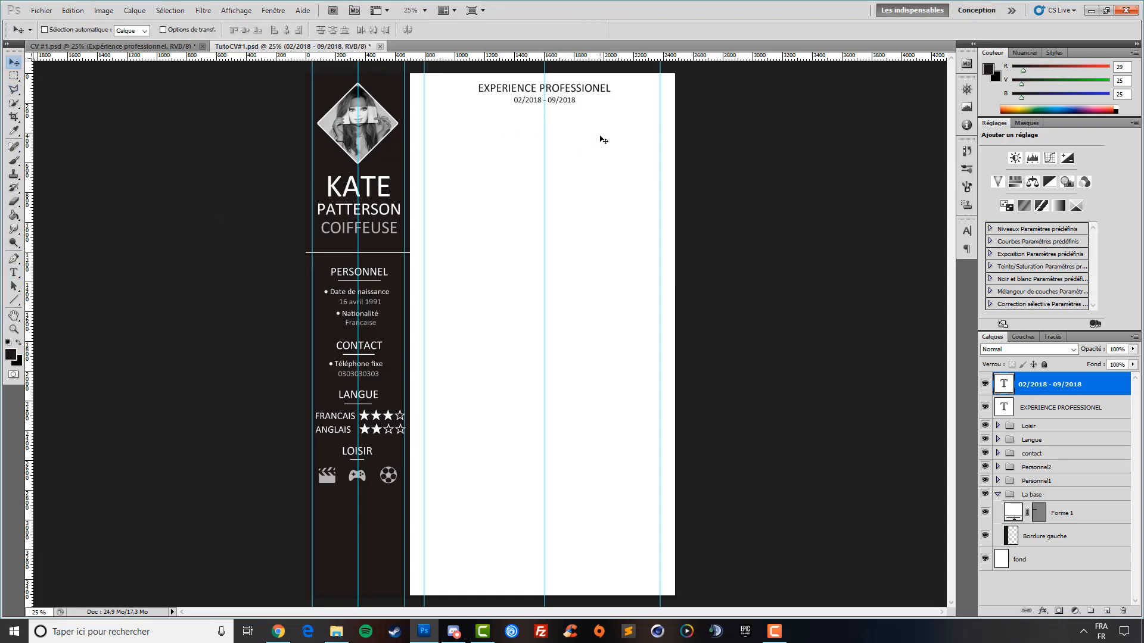
pyautogui.press('Up')
pyautogui.press('Up')
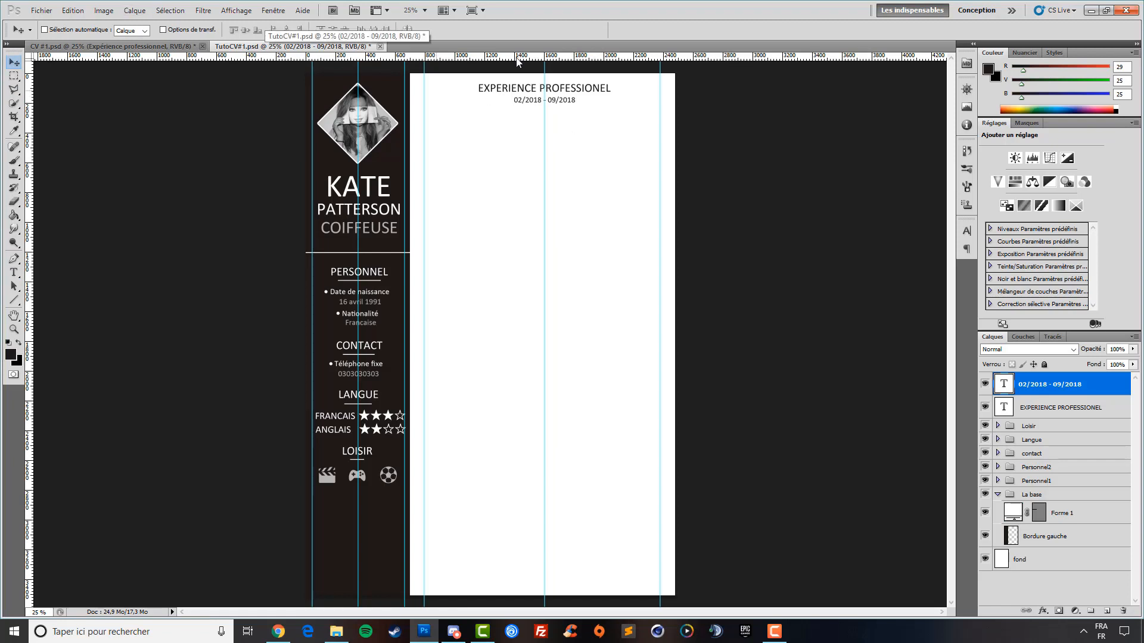
# Type Disneyland and position it directly under the date line
pyautogui.click(14, 274)
pyautogui.click(544, 116)
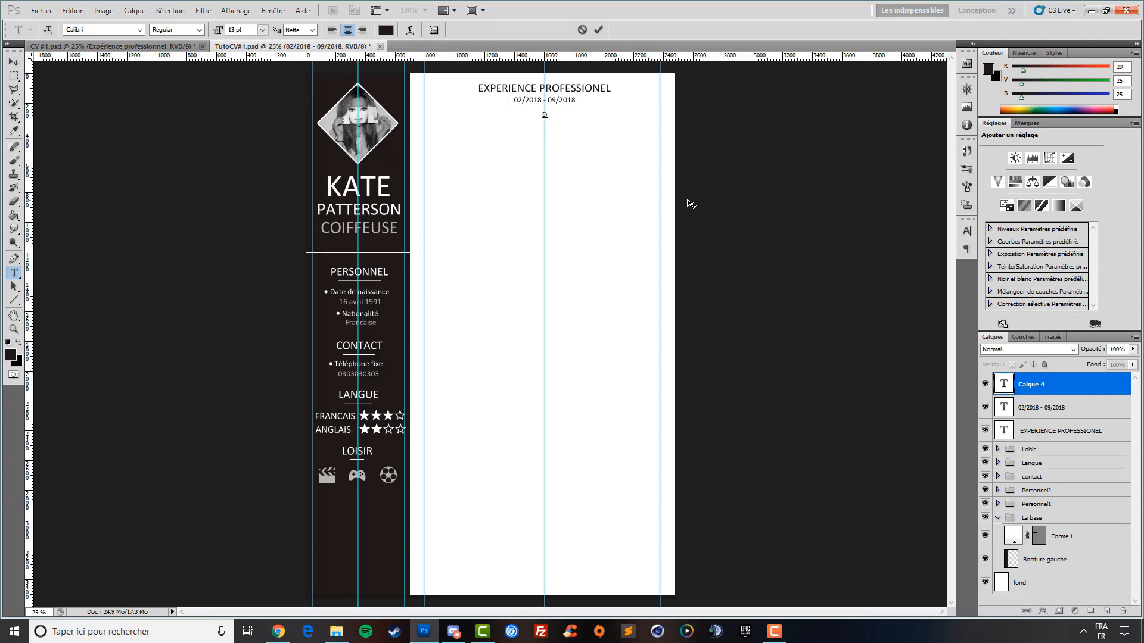
pyautogui.write('Disneyland')
pyautogui.click(14, 62)
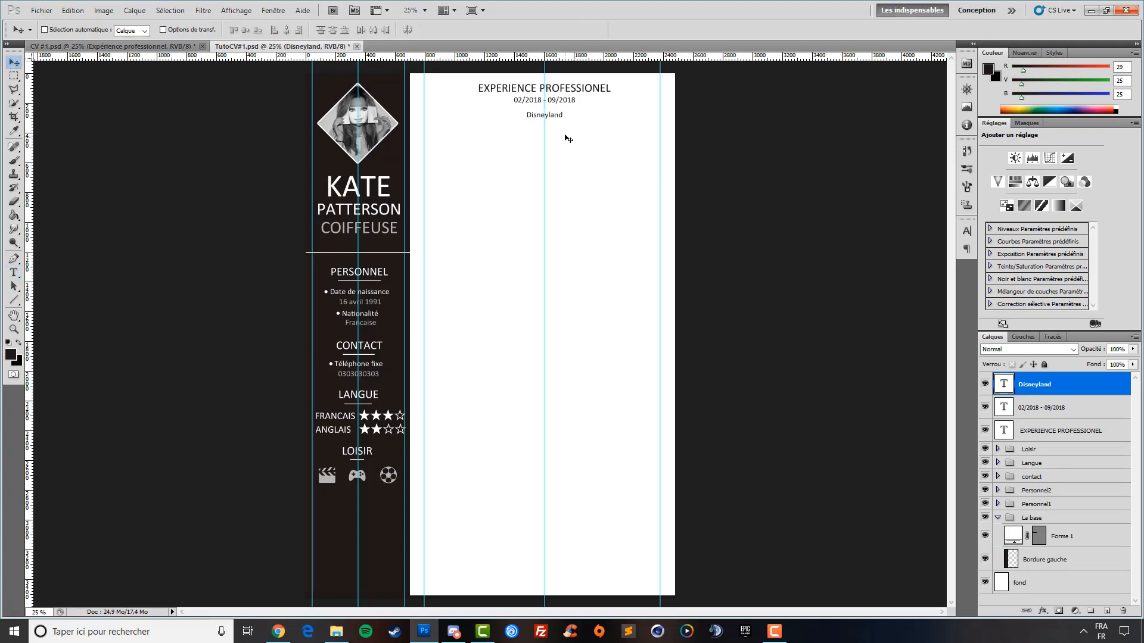
pyautogui.moveTo(569, 139); pyautogui.dragTo(565, 134)
pyautogui.hotkey('shift', 'Down')
pyautogui.hotkey('shift', 'Down')
# Start a new text line below Disneyland and bring up the Lorem Ipsum page in Chrome
pyautogui.click(14, 272)
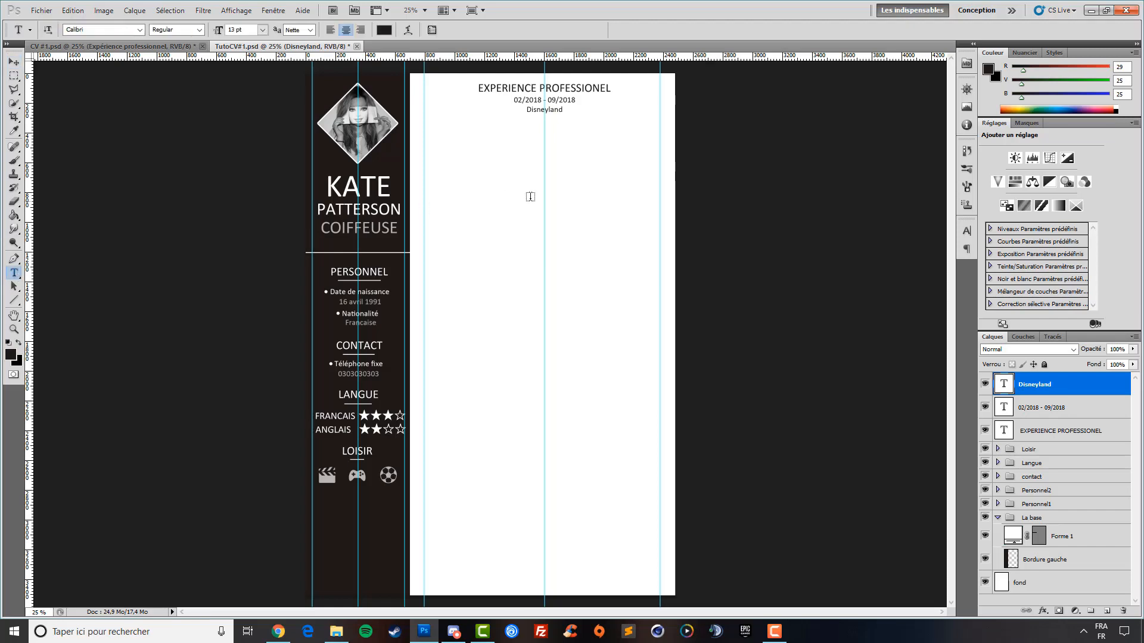
pyautogui.click(527, 139)
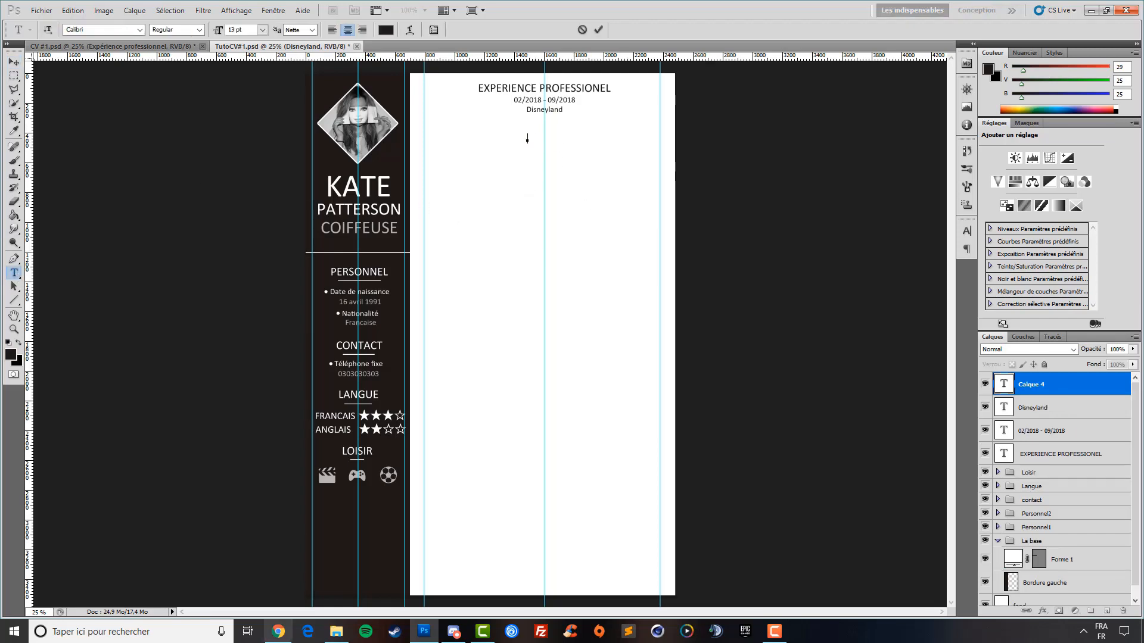
pyautogui.click(278, 632)
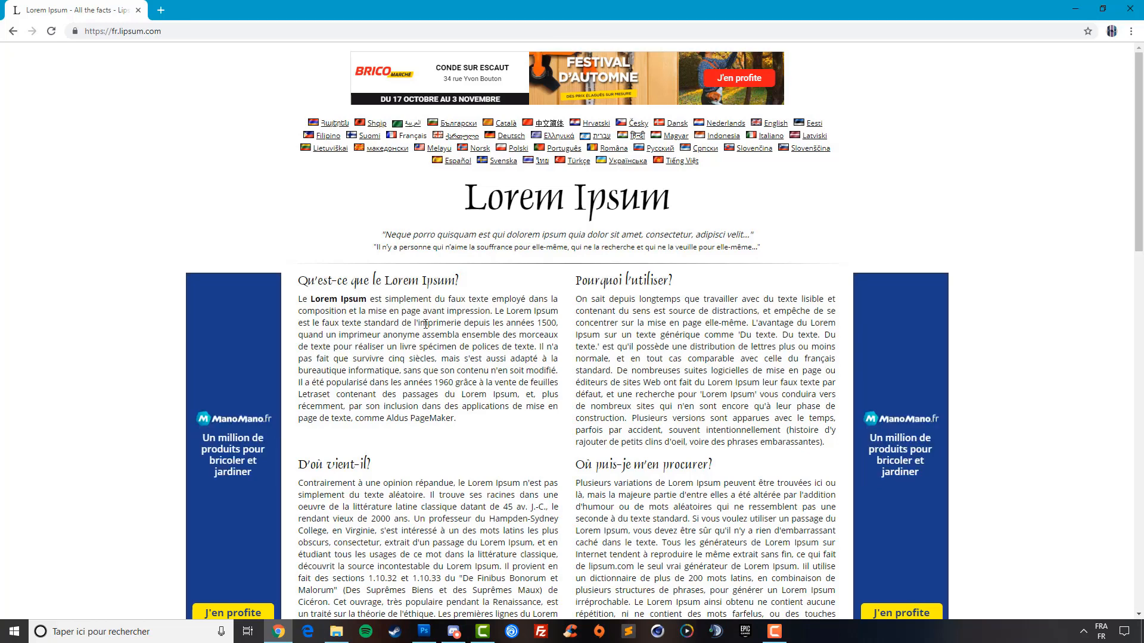
# Select the first three lines of the lipsum.com paragraph, copy them, and return to Photoshop
pyautogui.moveTo(555, 324); pyautogui.dragTo(298, 298)
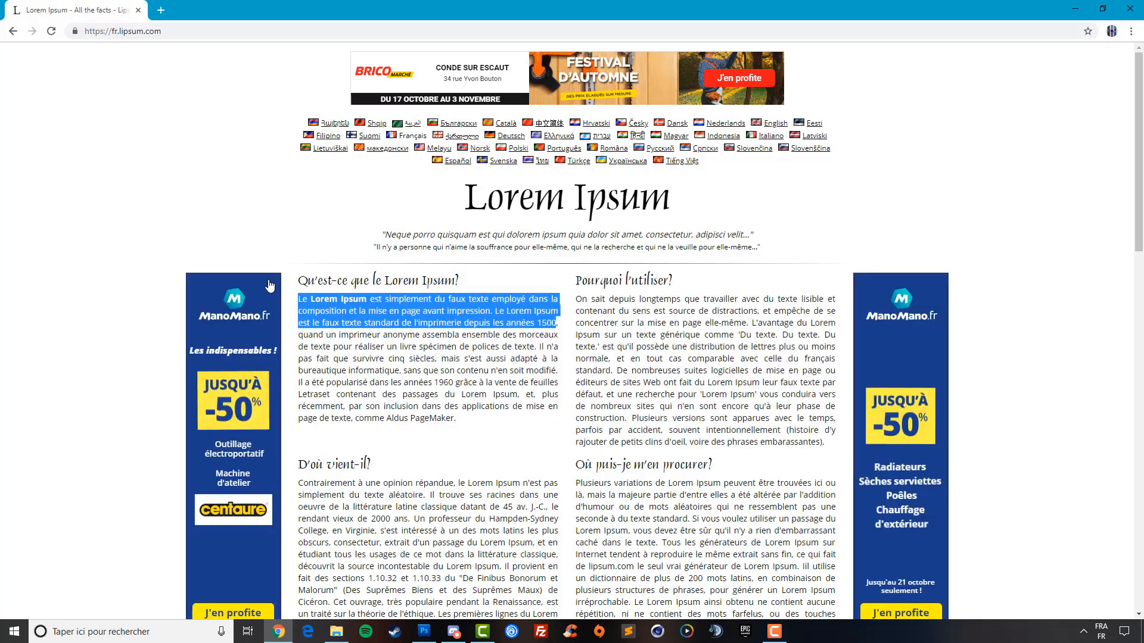
pyautogui.click(1077, 11)
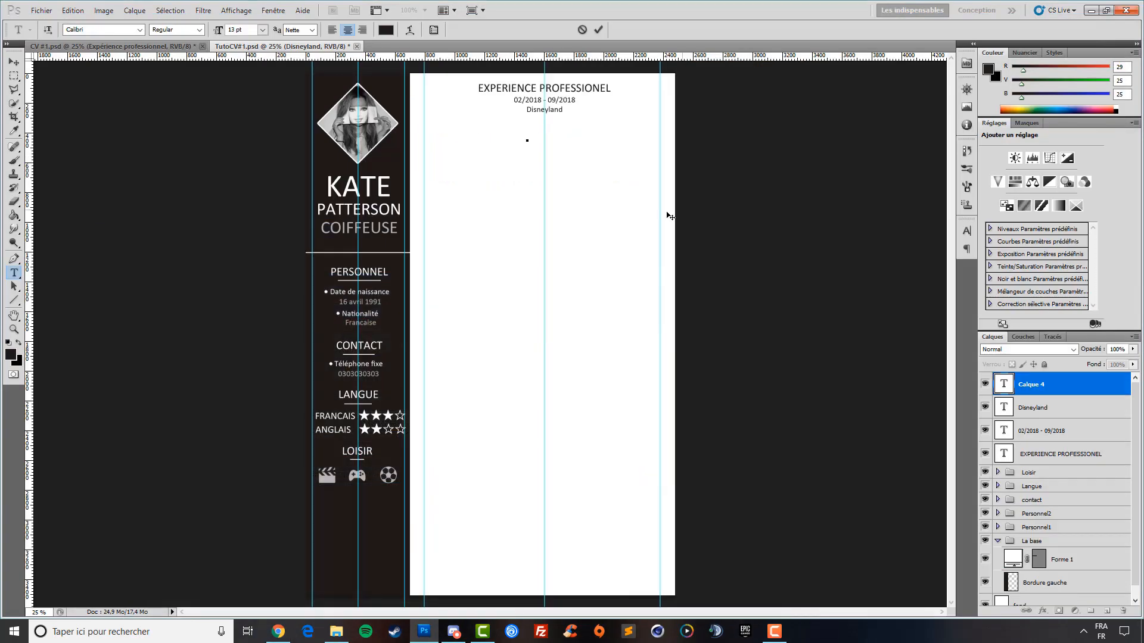
# Paste the Lorem Ipsum text centred and break it into three lines, the first ending at 'dans la'
pyautogui.hotkey('ctrl', 'v')
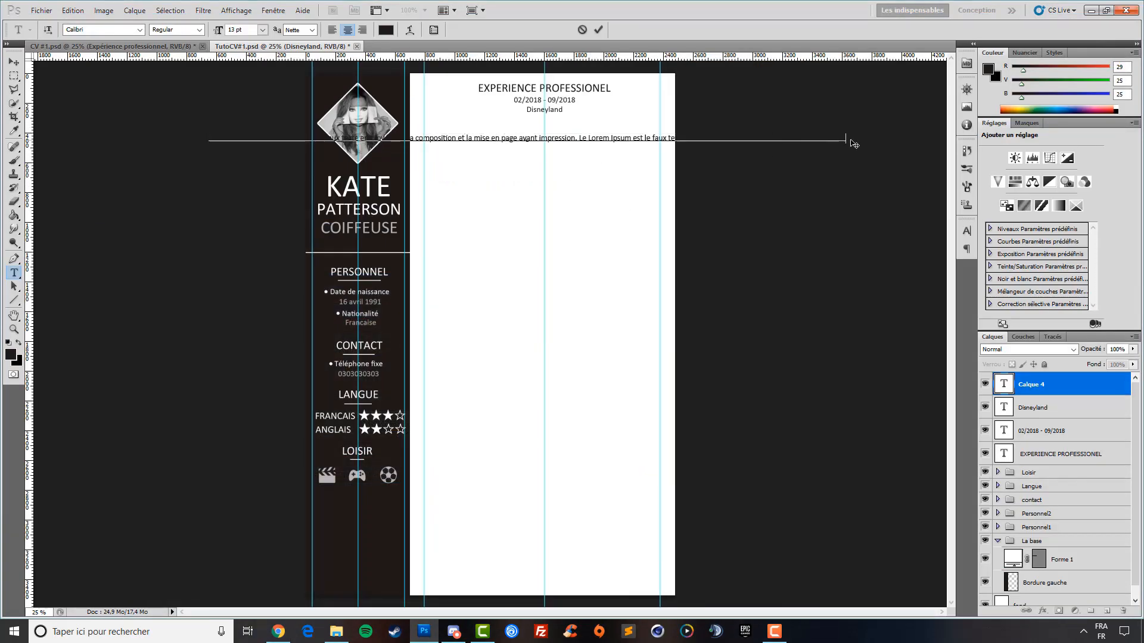
pyautogui.moveTo(846, 141); pyautogui.dragTo(209, 142)
pyautogui.click(332, 30)
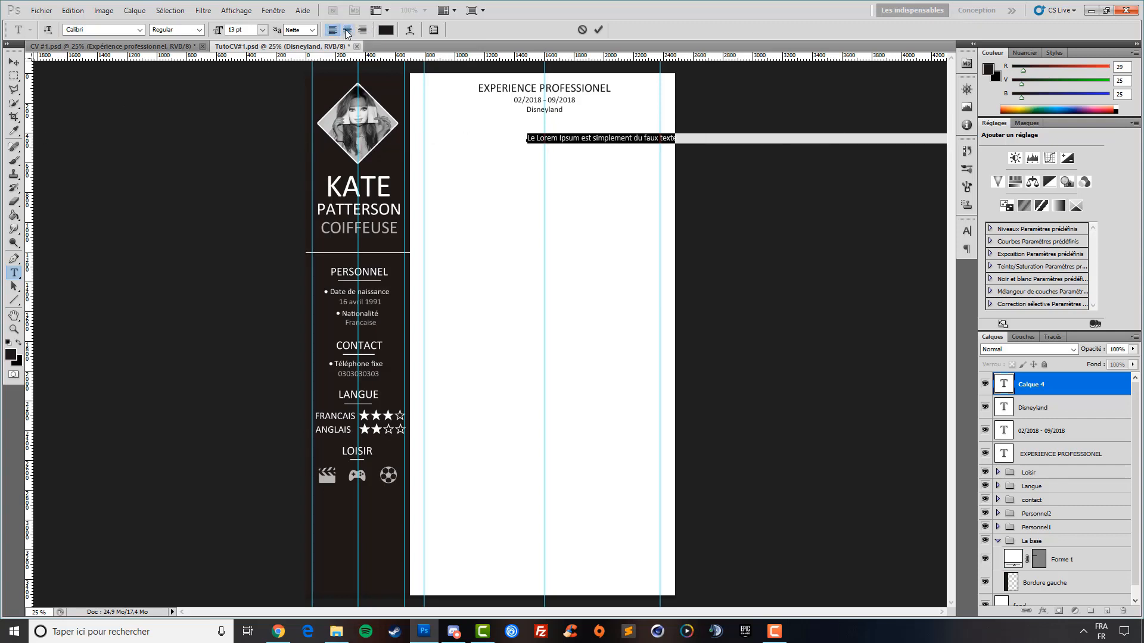
pyautogui.click(347, 29)
pyautogui.click(458, 140)
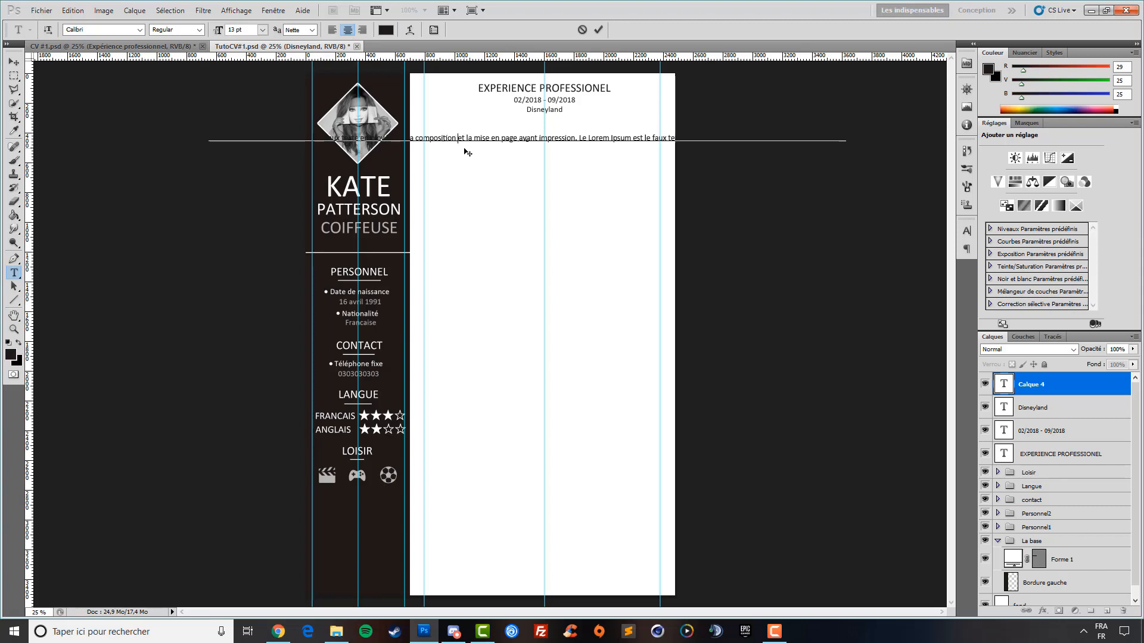
pyautogui.press('Return')
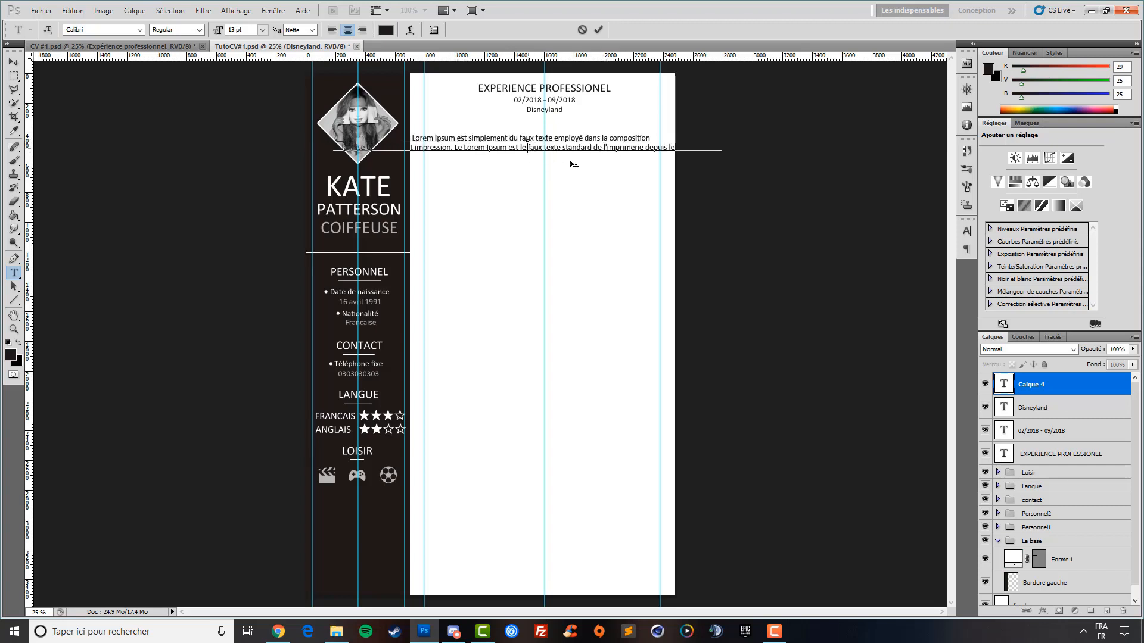
pyautogui.press('Return')
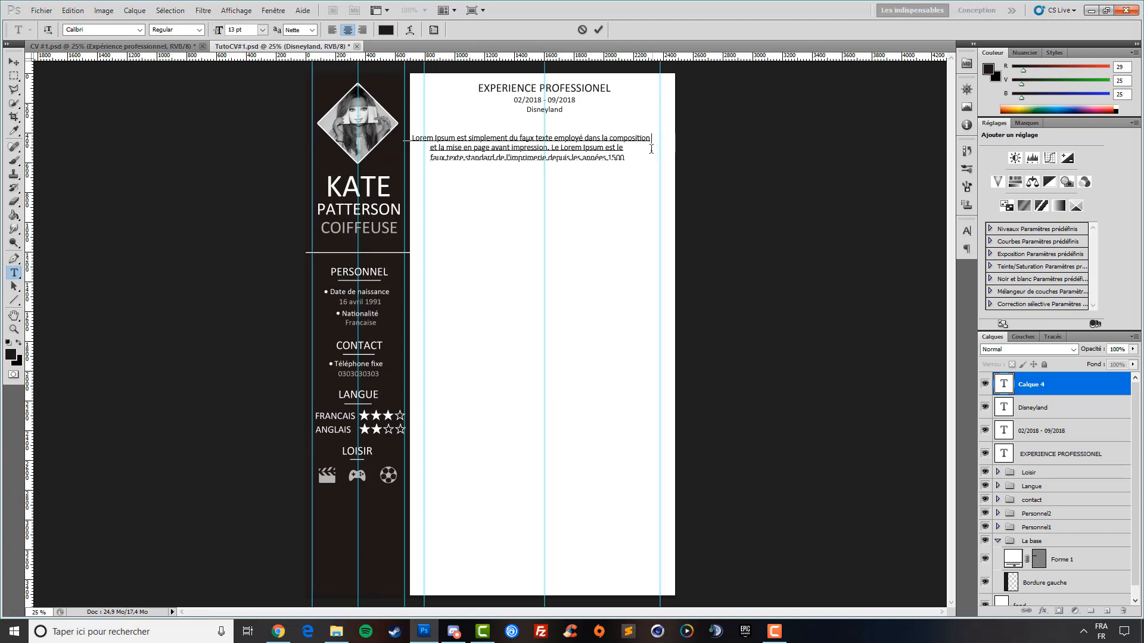
pyautogui.press('BackSpace')
pyautogui.press('BackSpace')
pyautogui.press('BackSpace')
pyautogui.press('BackSpace')
pyautogui.press('BackSpace')
pyautogui.press('BackSpace')
pyautogui.press('BackSpace')
pyautogui.press('BackSpace')
pyautogui.press('BackSpace')
pyautogui.press('BackSpace')
pyautogui.press('BackSpace')
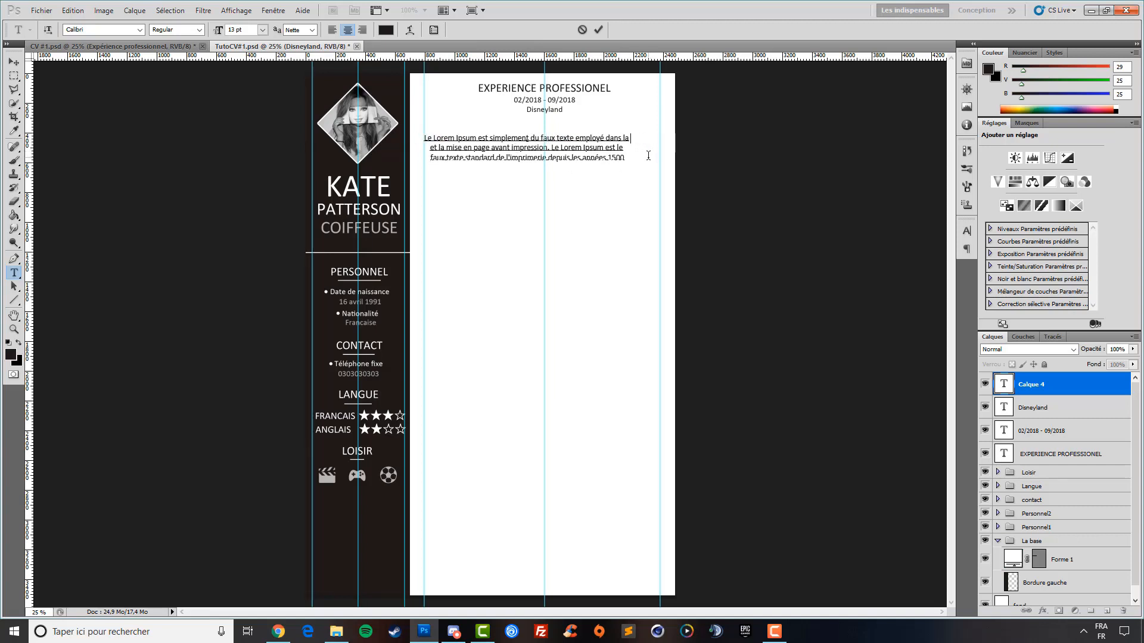
pyautogui.click(14, 62)
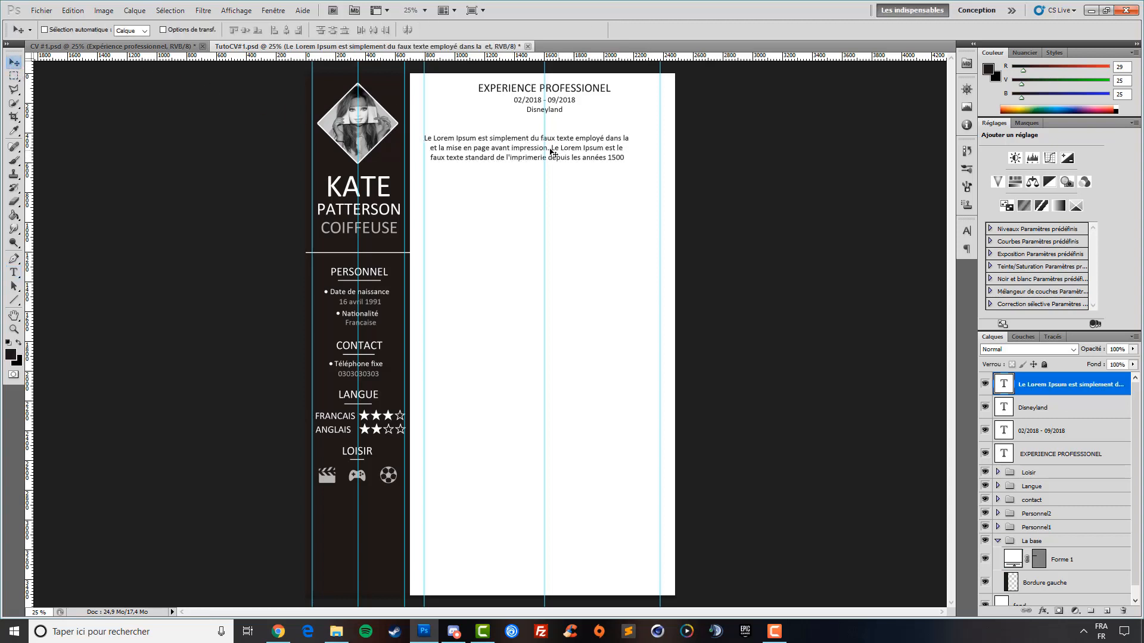
# Move the paragraph up under Disneyland and fine-tune its position with arrow keys
pyautogui.moveTo(543, 176); pyautogui.dragTo(560, 181)
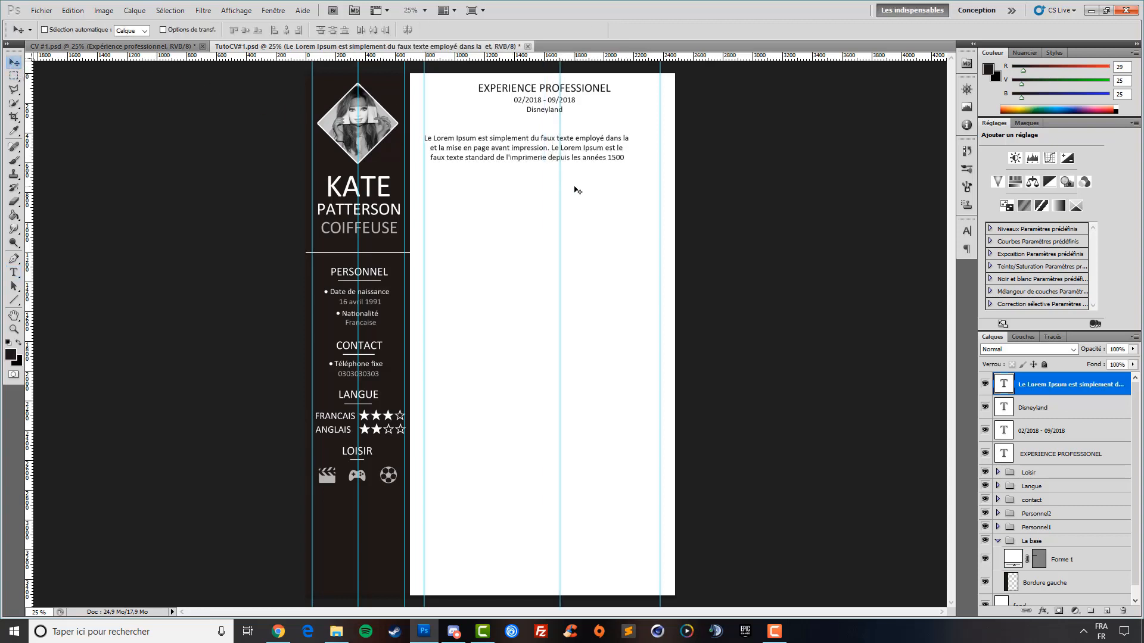
pyautogui.hotkey('ctrl', 'z')
pyautogui.moveTo(584, 225); pyautogui.dragTo(600, 210)
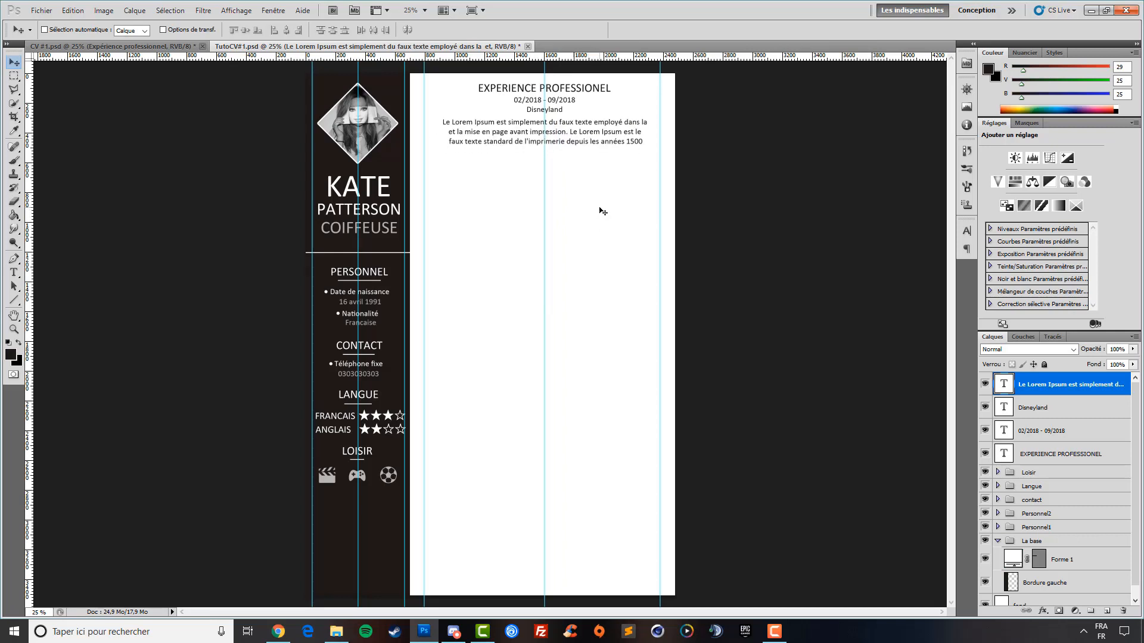
pyautogui.press('Down')
pyautogui.press('Down')
pyautogui.press('Down')
pyautogui.press('Up')
pyautogui.press('Up')
pyautogui.press('Up')
pyautogui.press('Left')
pyautogui.press('Left')
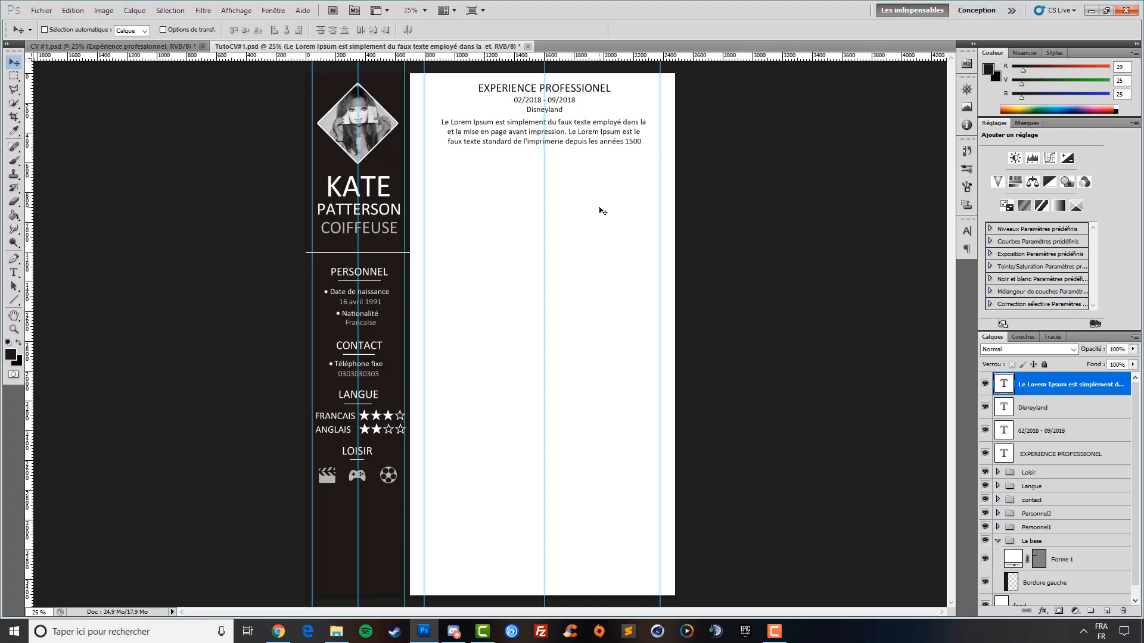
pyautogui.press('Left')
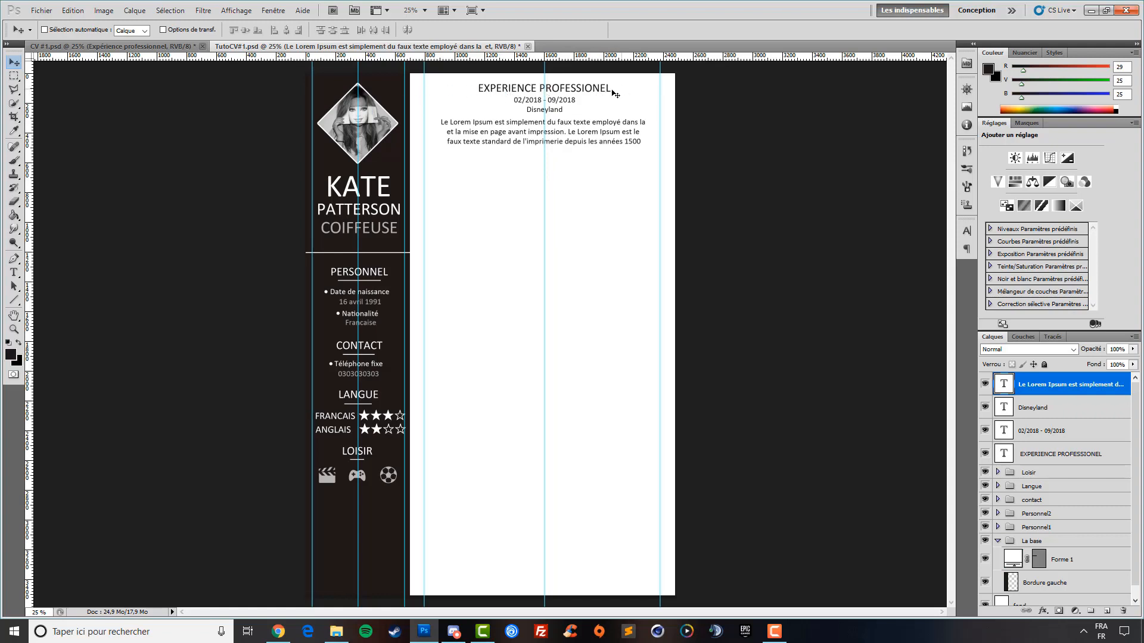
# Choose the Line tool with a 3 px weight and the dark colour 1d1919
pyautogui.click(14, 301)
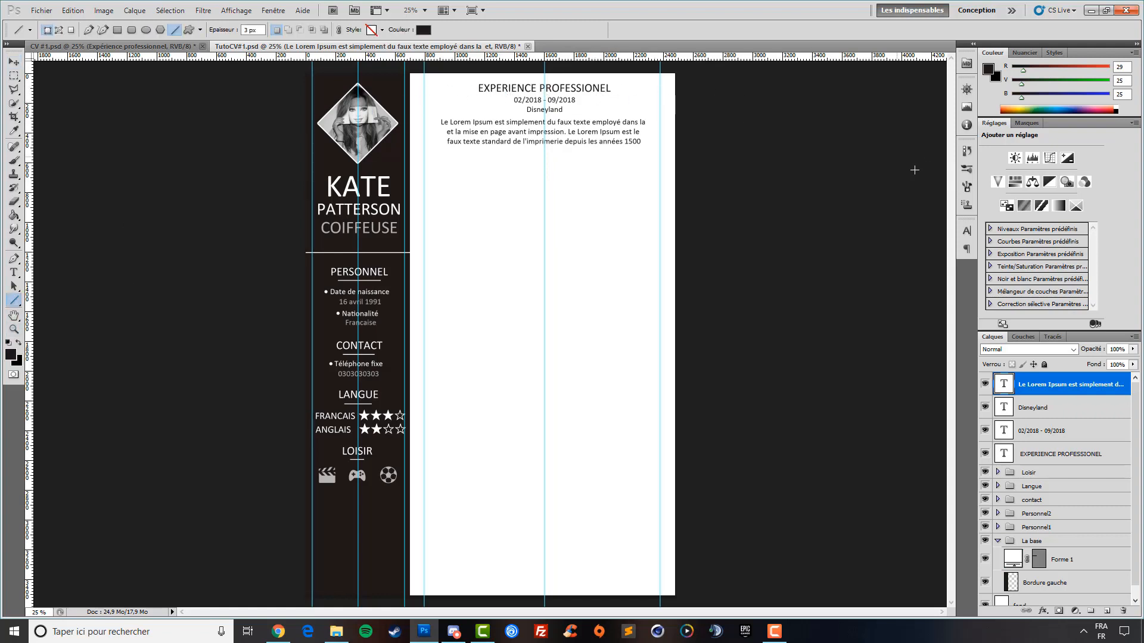
pyautogui.rightClick(13, 302)
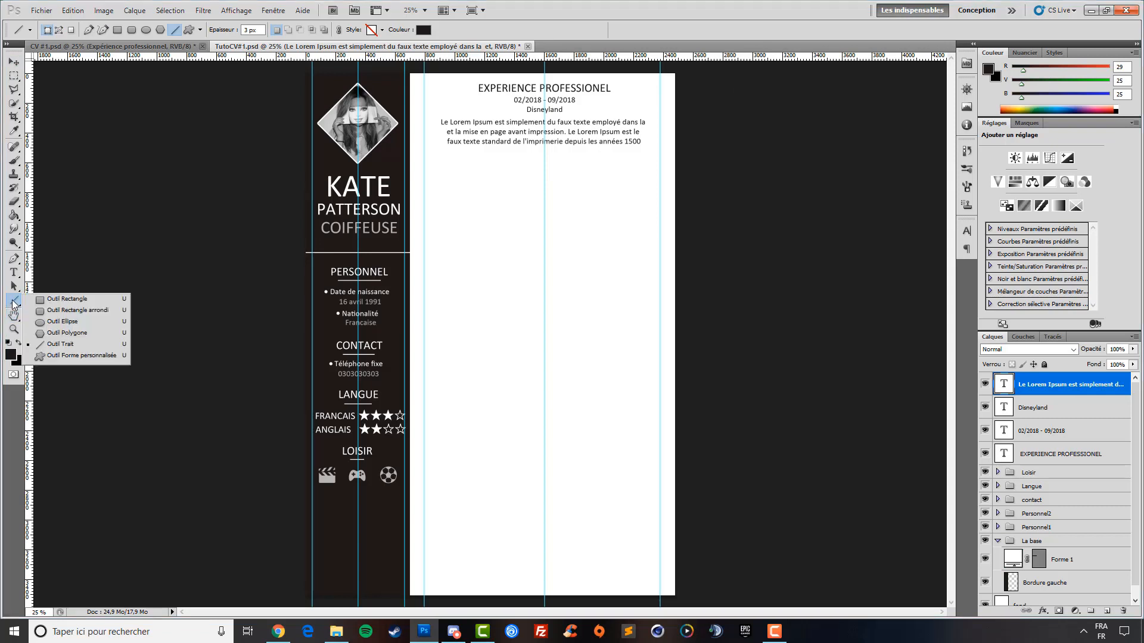
pyautogui.click(70, 341)
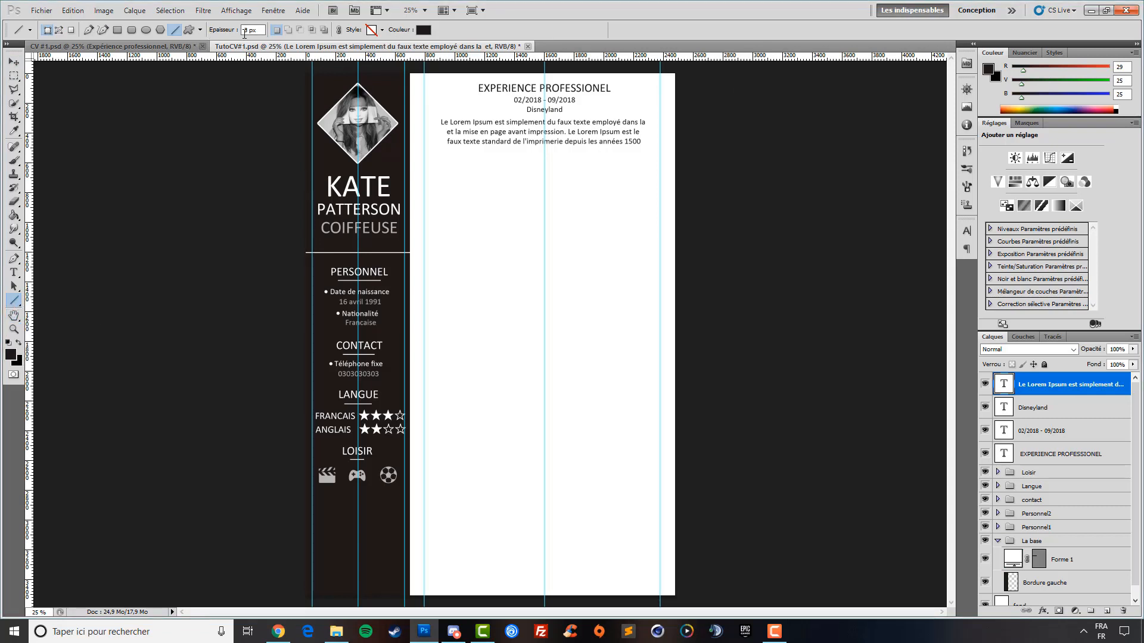
pyautogui.click(423, 31)
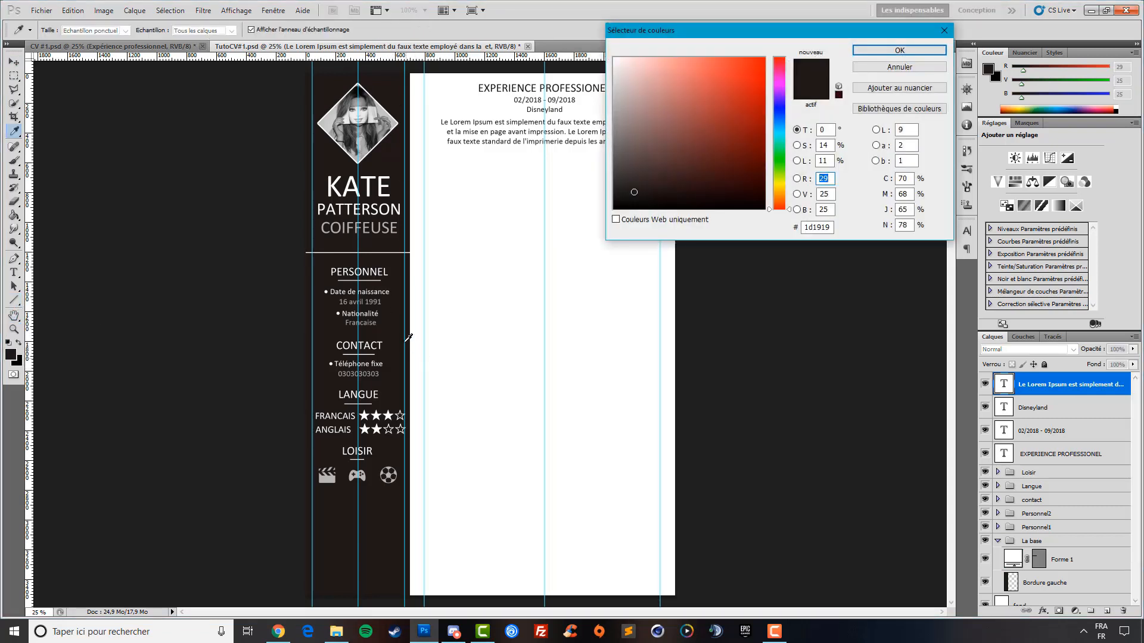
pyautogui.click(922, 48)
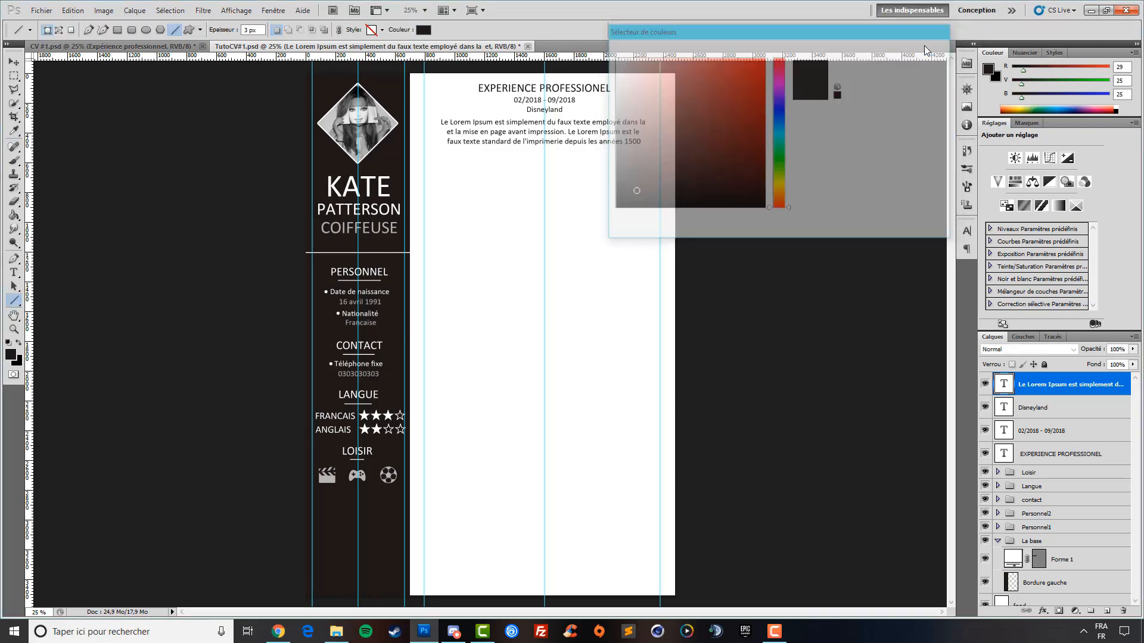
# Zoom to 50% and add a horizontal guide through the heading plus vertical guides at both its ends
pyautogui.click(13, 328)
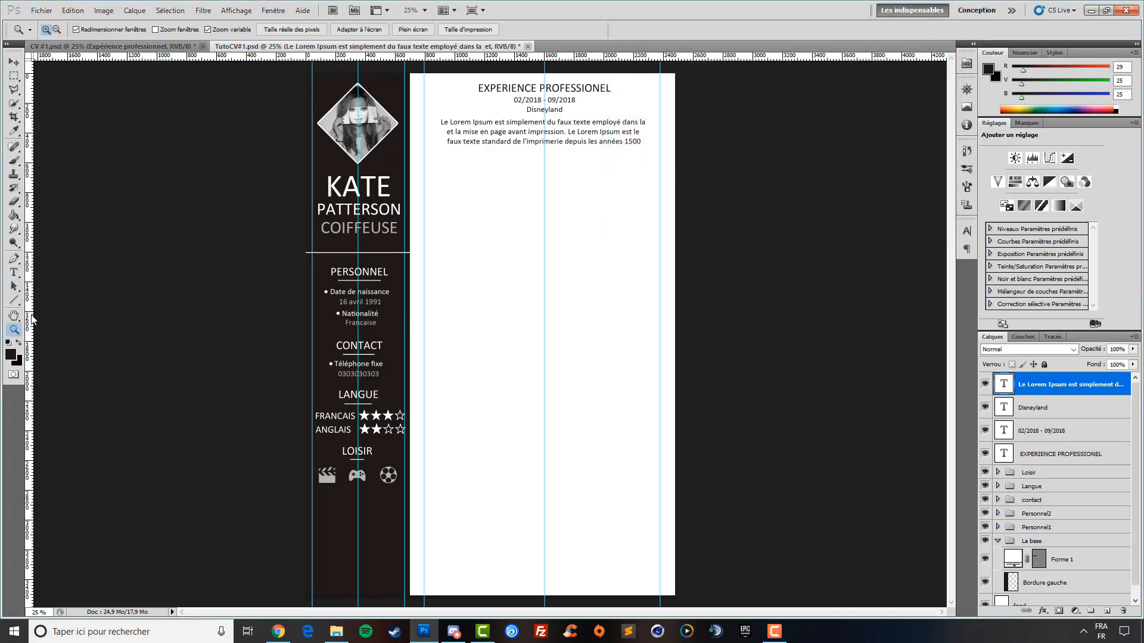
pyautogui.click(620, 85)
pyautogui.click(312, 349)
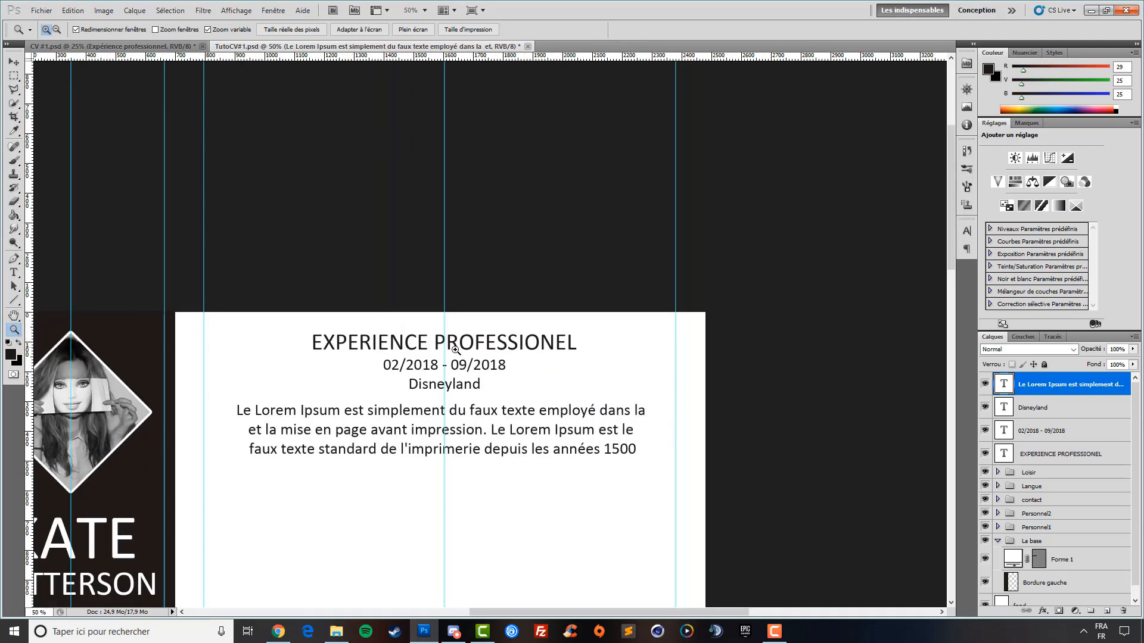
pyautogui.moveTo(441, 58); pyautogui.dragTo(453, 342)
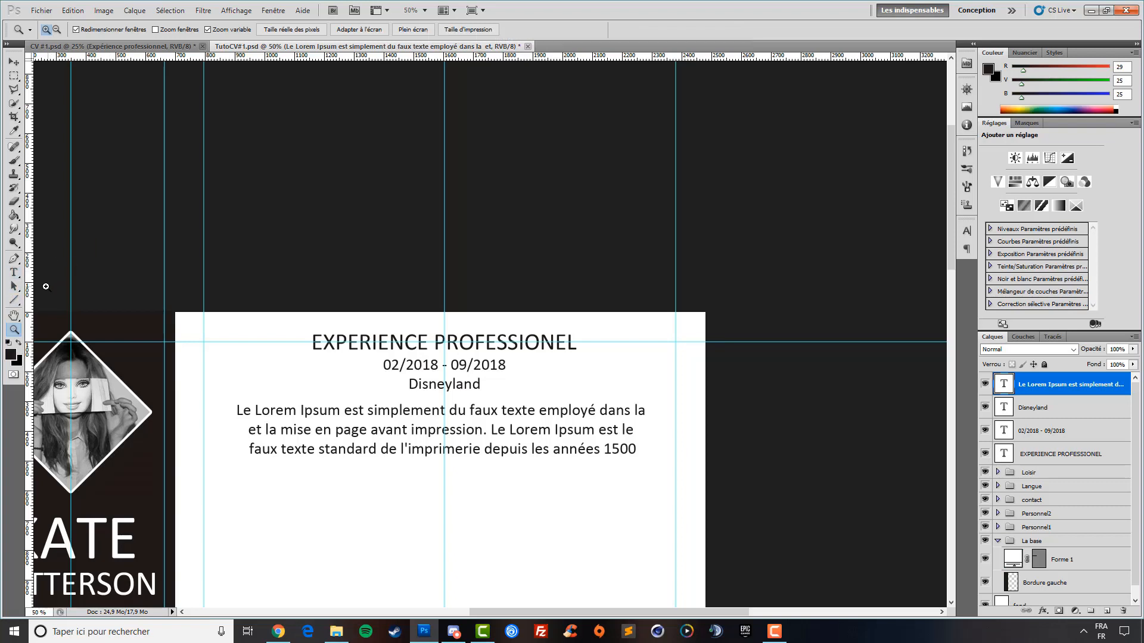
pyautogui.moveTo(30, 290); pyautogui.dragTo(303, 304)
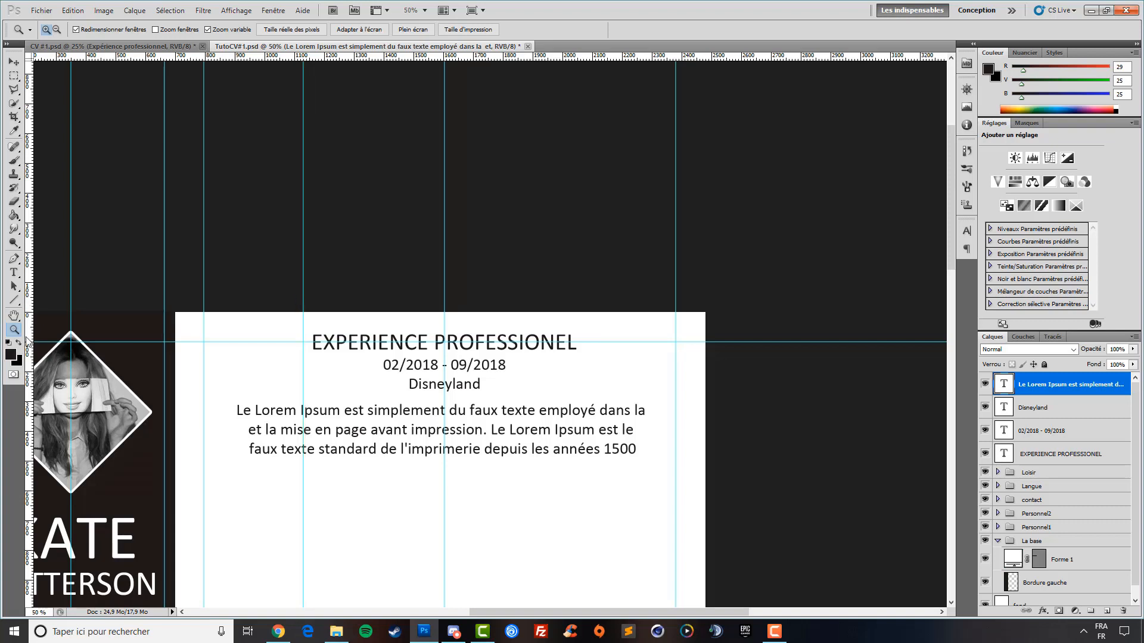
pyautogui.moveTo(30, 339); pyautogui.dragTo(587, 316)
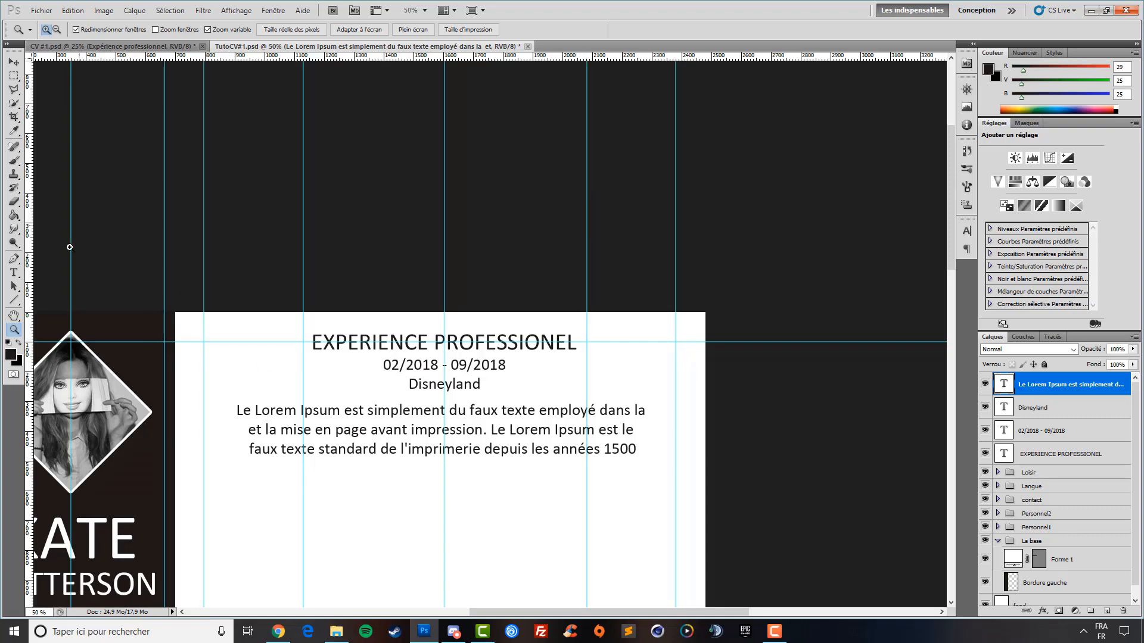
pyautogui.click(14, 301)
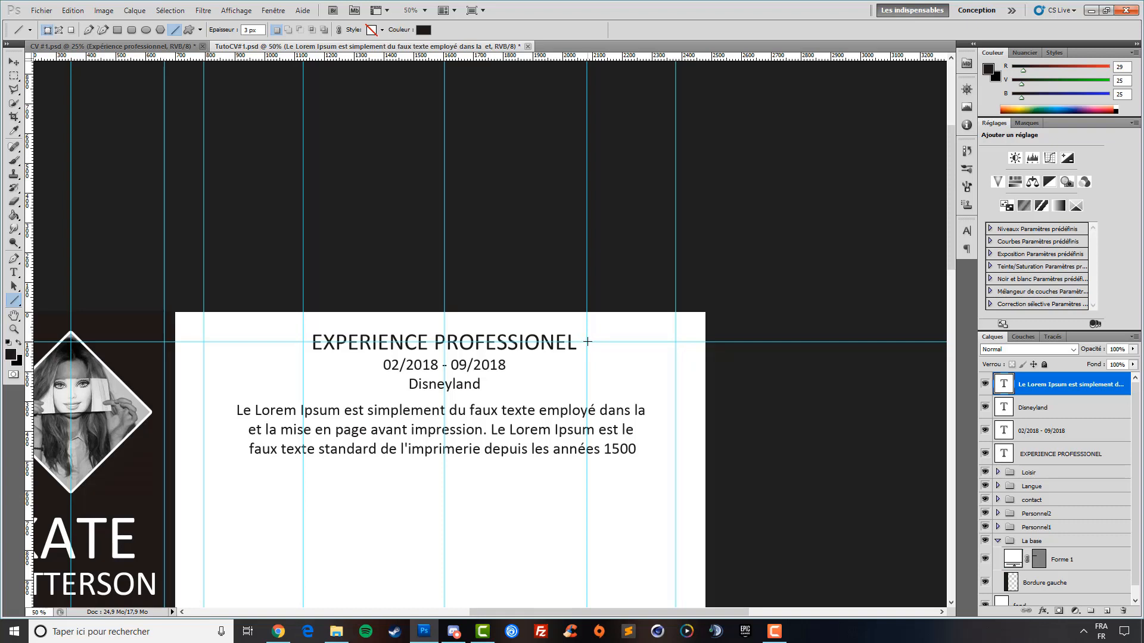
# Draw 3 px lines to the right and left of the EXPERIENCE PROFESSIONEL heading
pyautogui.moveTo(588, 341); pyautogui.dragTo(675, 342)
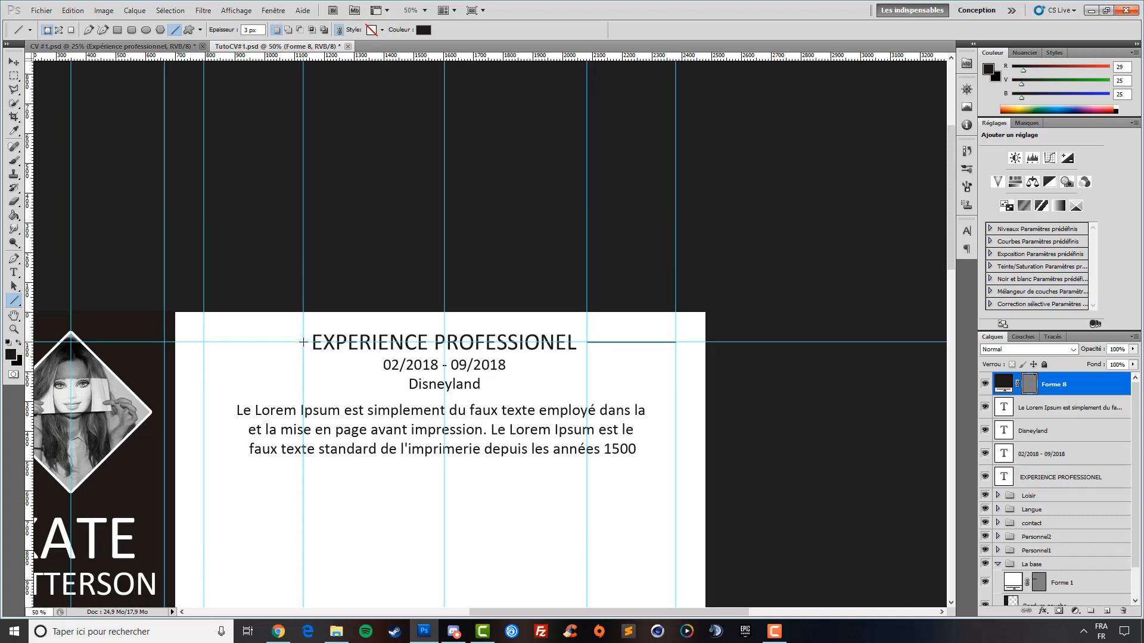
pyautogui.press('shift')
pyautogui.moveTo(303, 342); pyautogui.dragTo(203, 343)
# Check the page at actual pixels, then fit the whole CV on screen
pyautogui.press('z')
pyautogui.rightClick(692, 375)
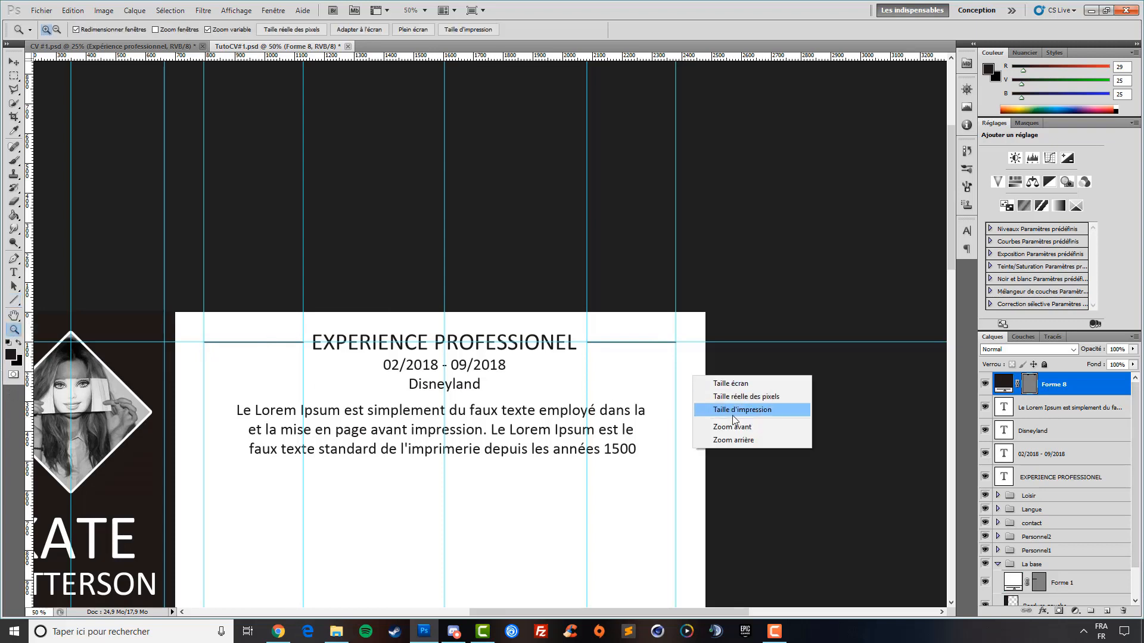
pyautogui.rightClick(528, 391)
pyautogui.click(584, 411)
pyautogui.rightClick(617, 398)
pyautogui.click(622, 403)
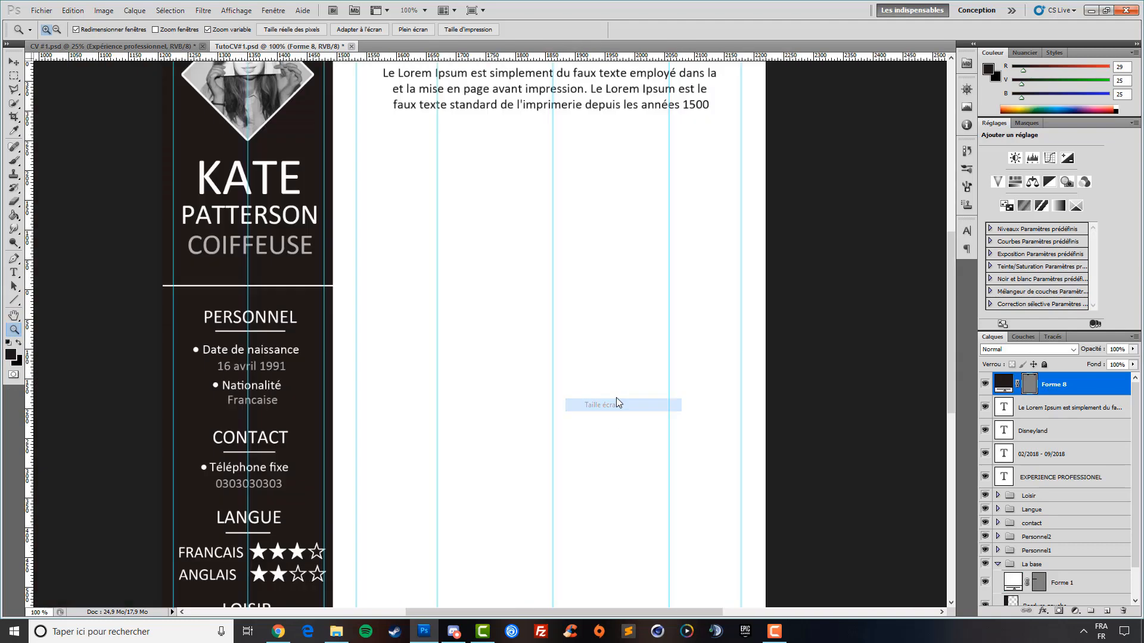
pyautogui.click(13, 62)
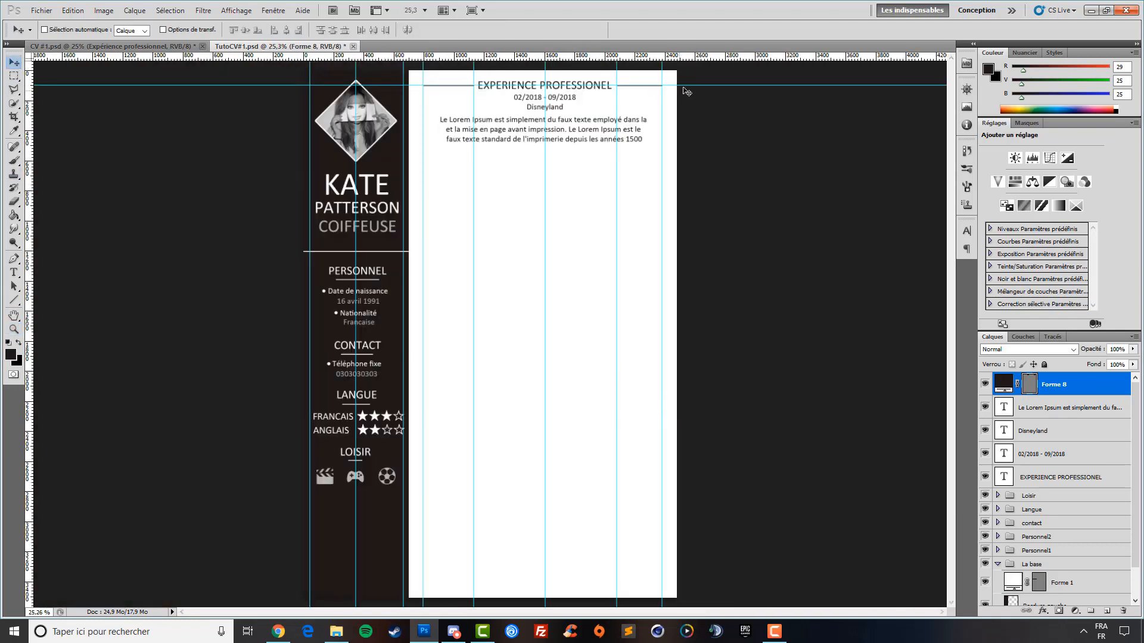
# Drag two stray vertical guides off the page back onto the ruler
pyautogui.moveTo(693, 85); pyautogui.dragTo(694, 58)
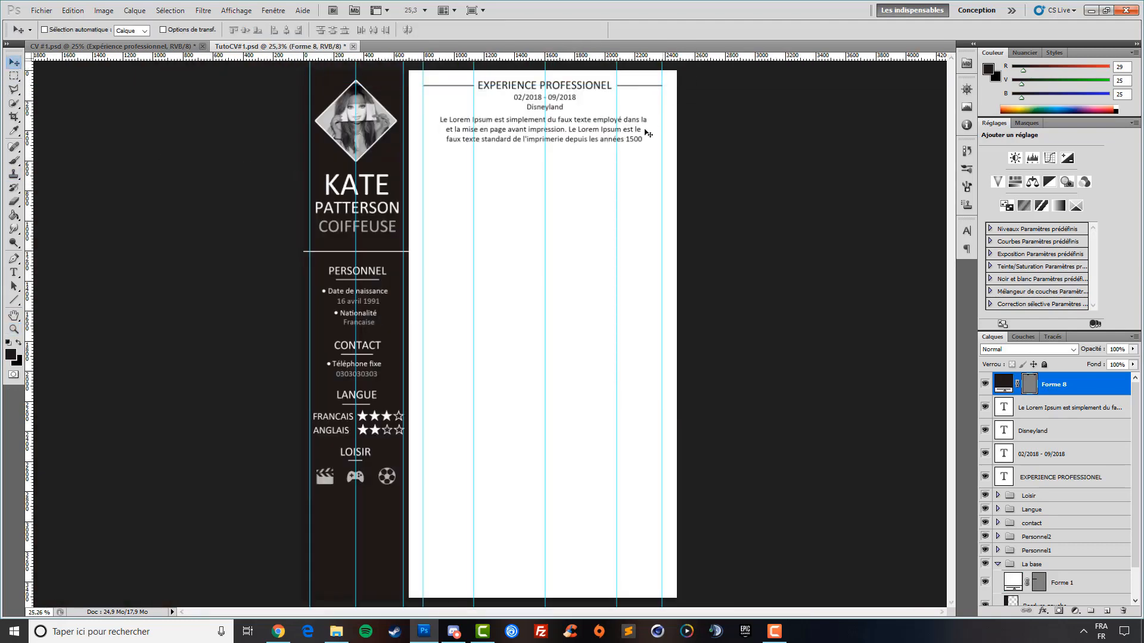
pyautogui.moveTo(16, 200); pyautogui.dragTo(30, 201)
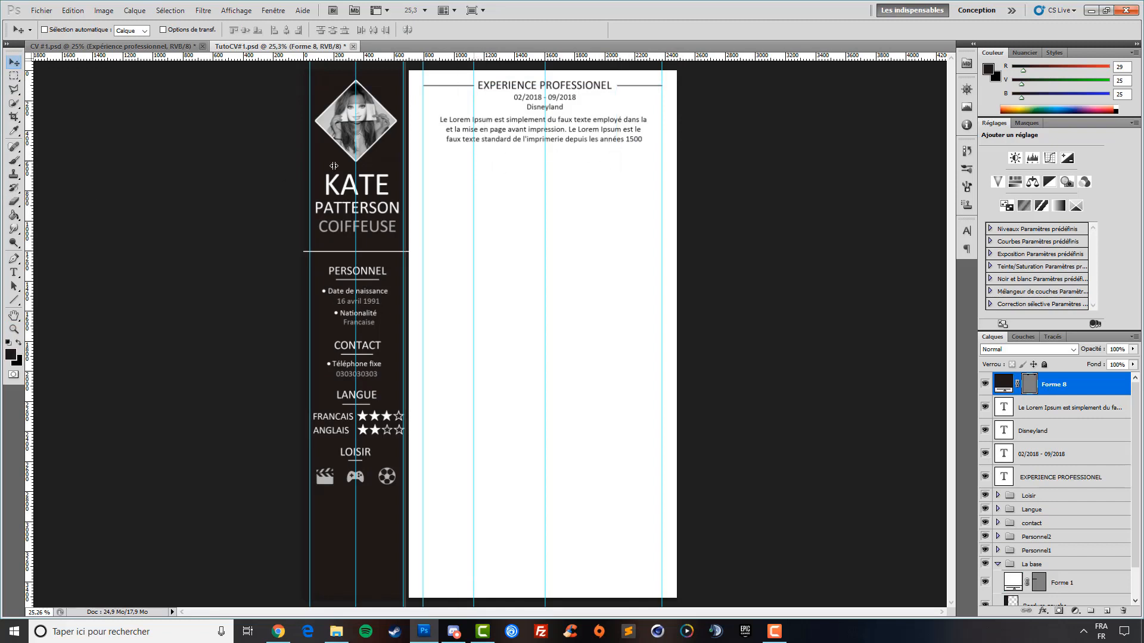
pyautogui.moveTo(405, 192); pyautogui.dragTo(30, 193)
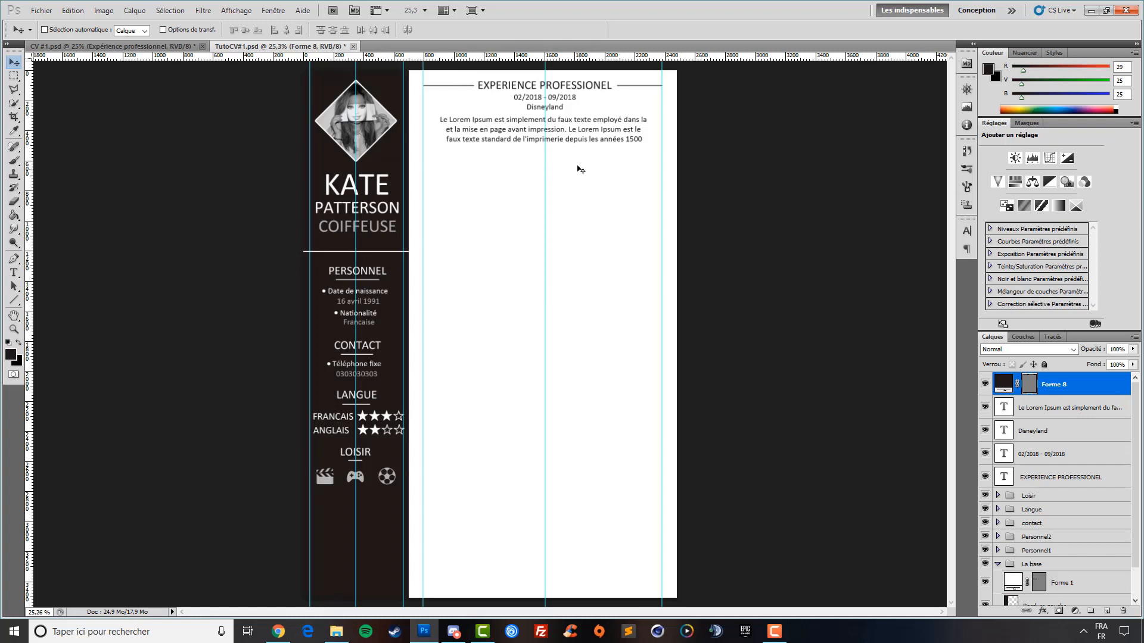
# Select the experience section layers, then switch to the finished CV #1.psd document
pyautogui.click(1069, 478)
pyautogui.keyDown('shift'); pyautogui.click(1070, 384); pyautogui.keyUp('shift')
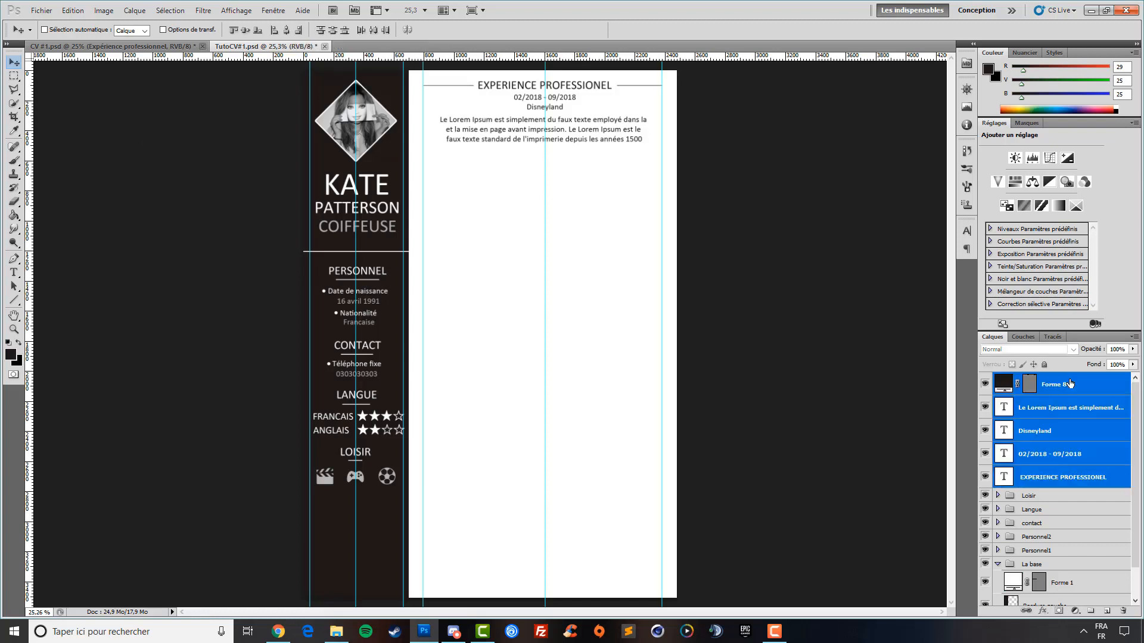
pyautogui.click(1051, 456)
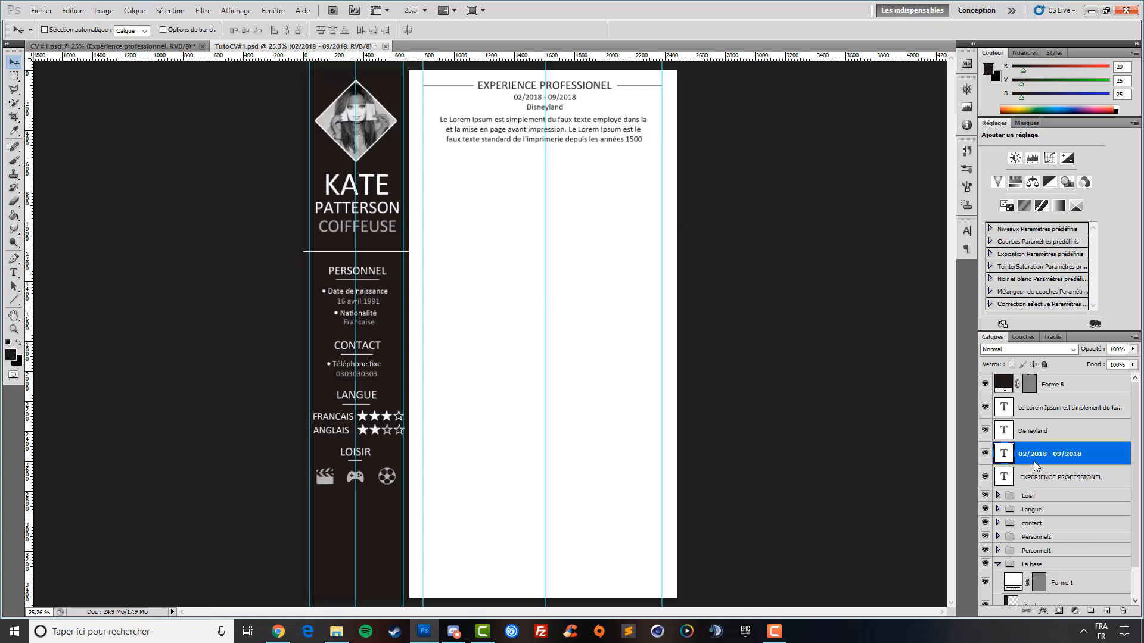
pyautogui.click(1041, 476)
pyautogui.click(149, 47)
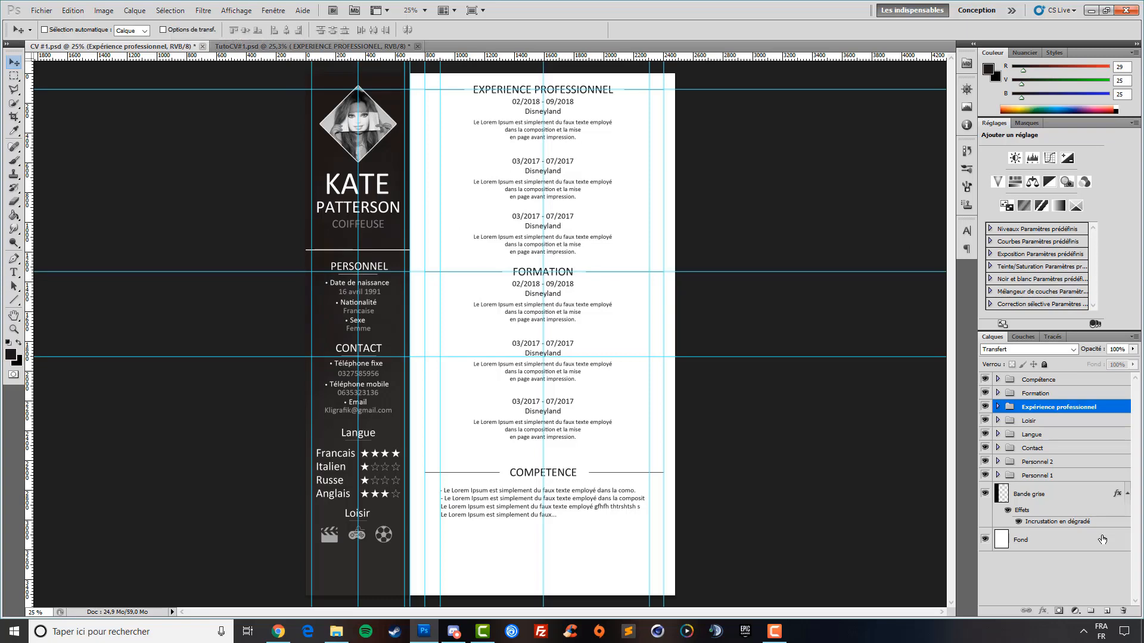
pyautogui.click(361, 47)
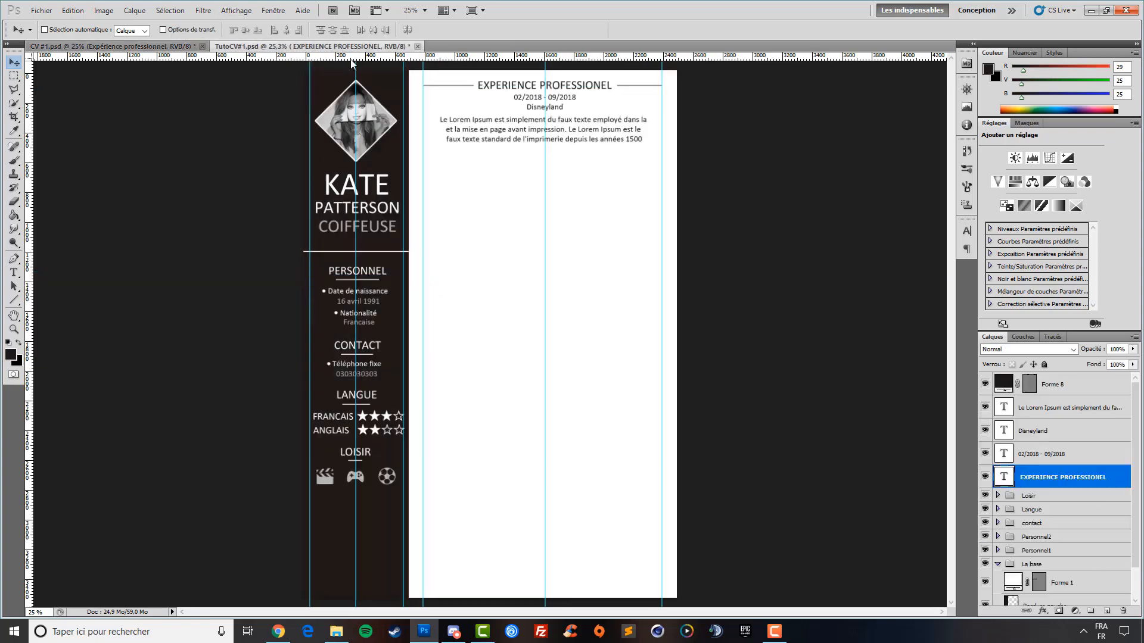
pyautogui.keyDown('shift'); pyautogui.click(1066, 391); pyautogui.keyUp('shift')
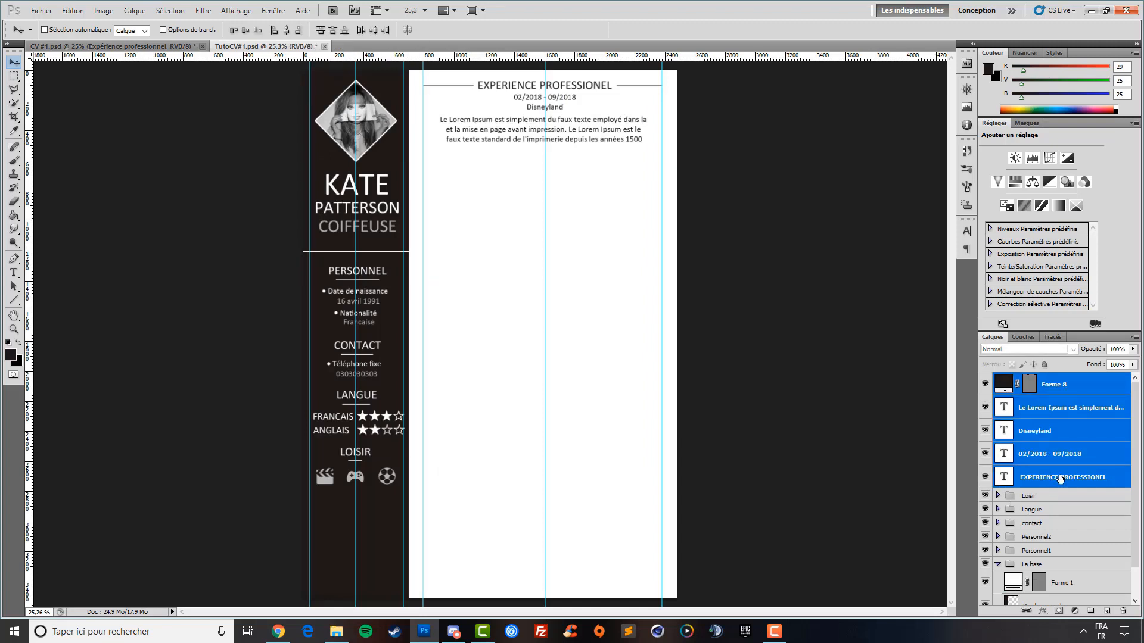
pyautogui.hotkey('ctrl', 'g')
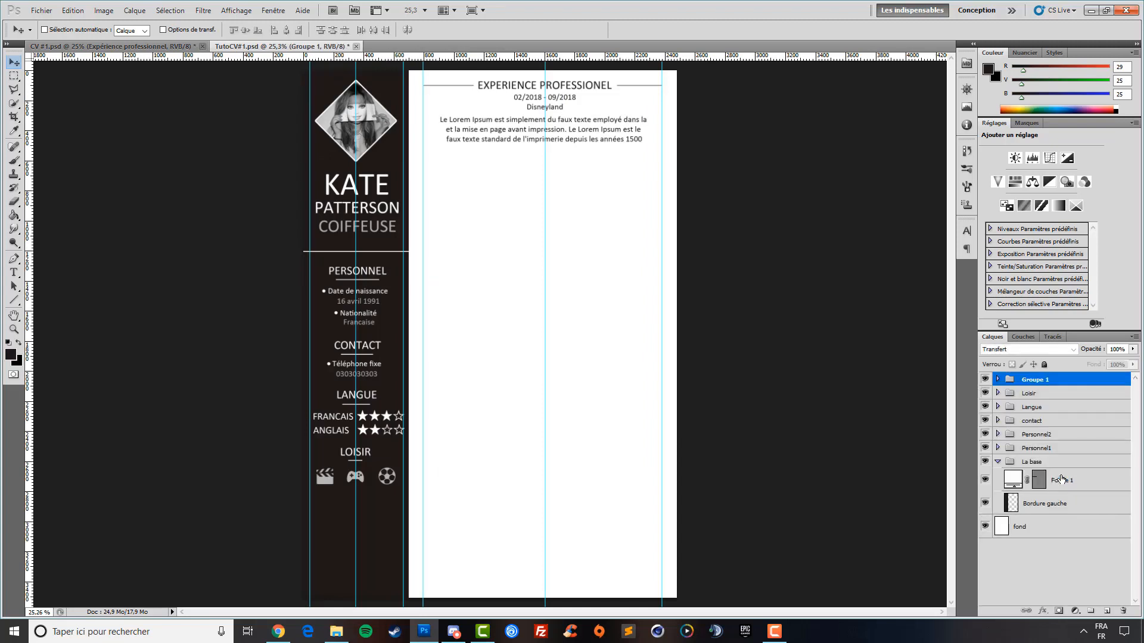
pyautogui.doubleClick(1032, 380)
pyautogui.write('EXPIENCE FROFESSIONEL')
pyautogui.press('Return')
pyautogui.click(1047, 397)
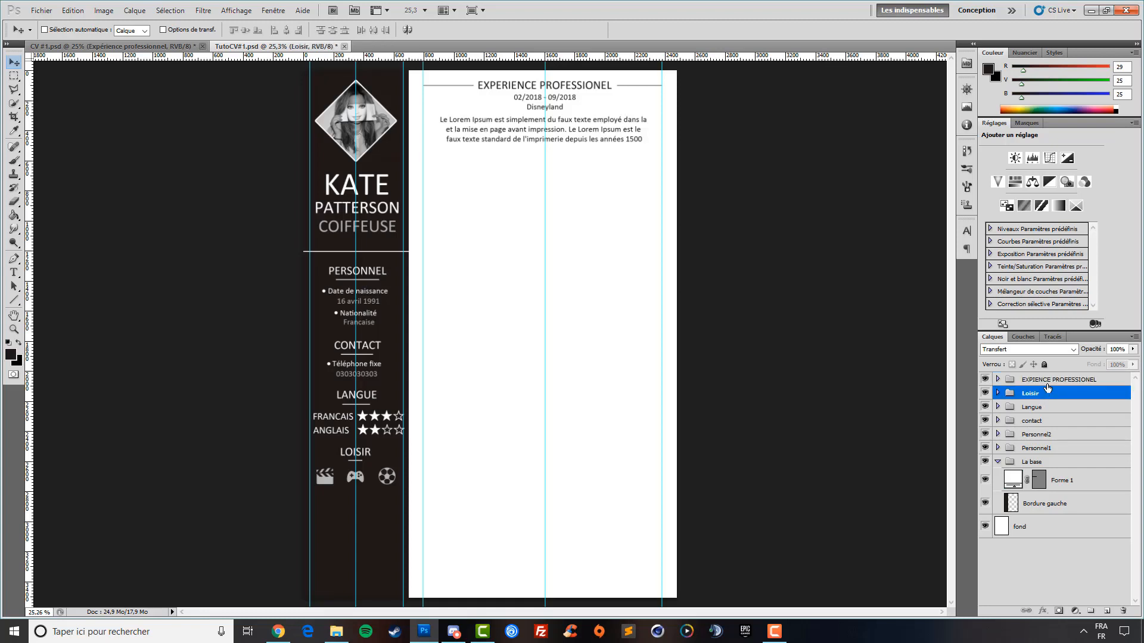
pyautogui.click(1046, 384)
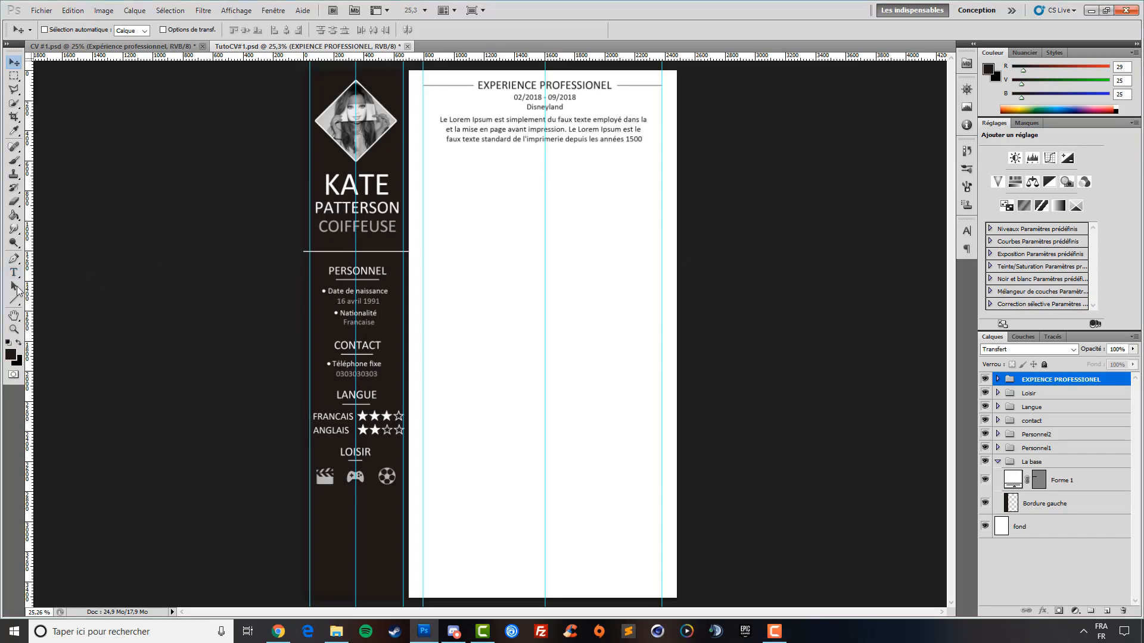
# Start a new text layer below the experience section and set its size to 19 pt
pyautogui.click(14, 273)
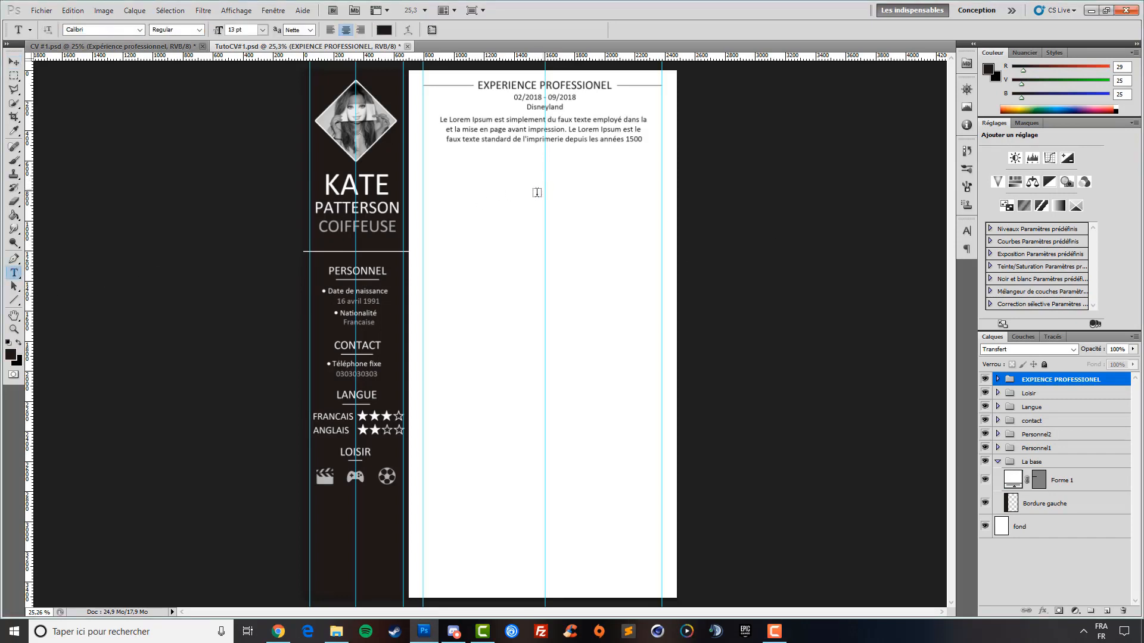
pyautogui.click(530, 195)
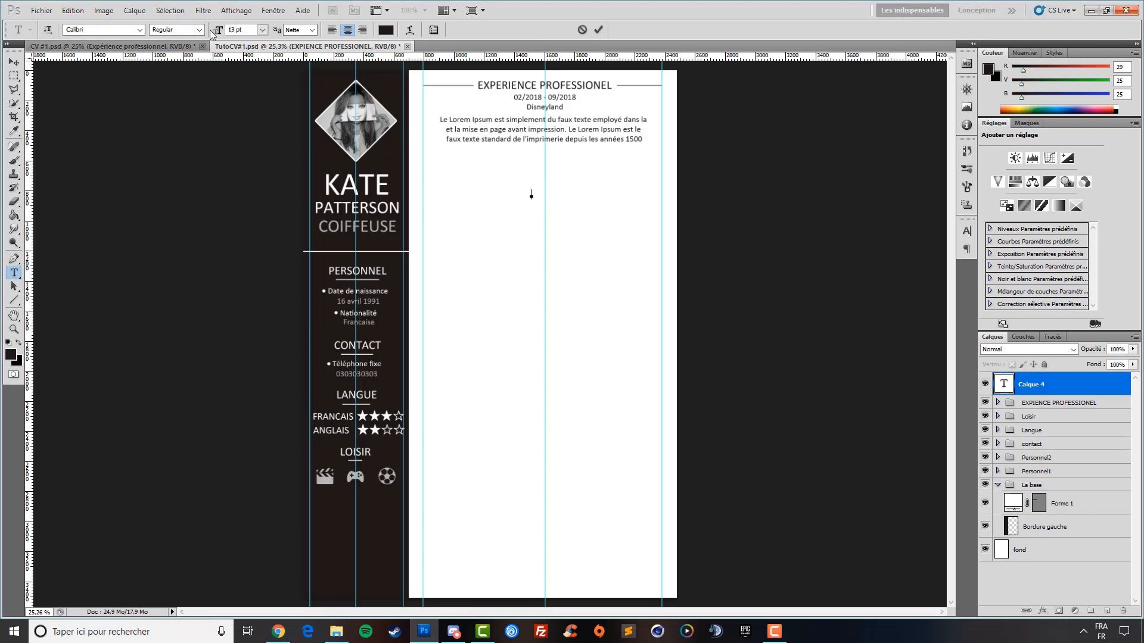
pyautogui.moveTo(212, 31); pyautogui.dragTo(215, 36)
pyautogui.press('BackSpace')
pyautogui.write('19')
pyautogui.press('Return')
pyautogui.click(582, 244)
# Type FORMATION, move it under the experience entry, and add a vertical centre guide
pyautogui.write('FORMATION')
pyautogui.click(14, 62)
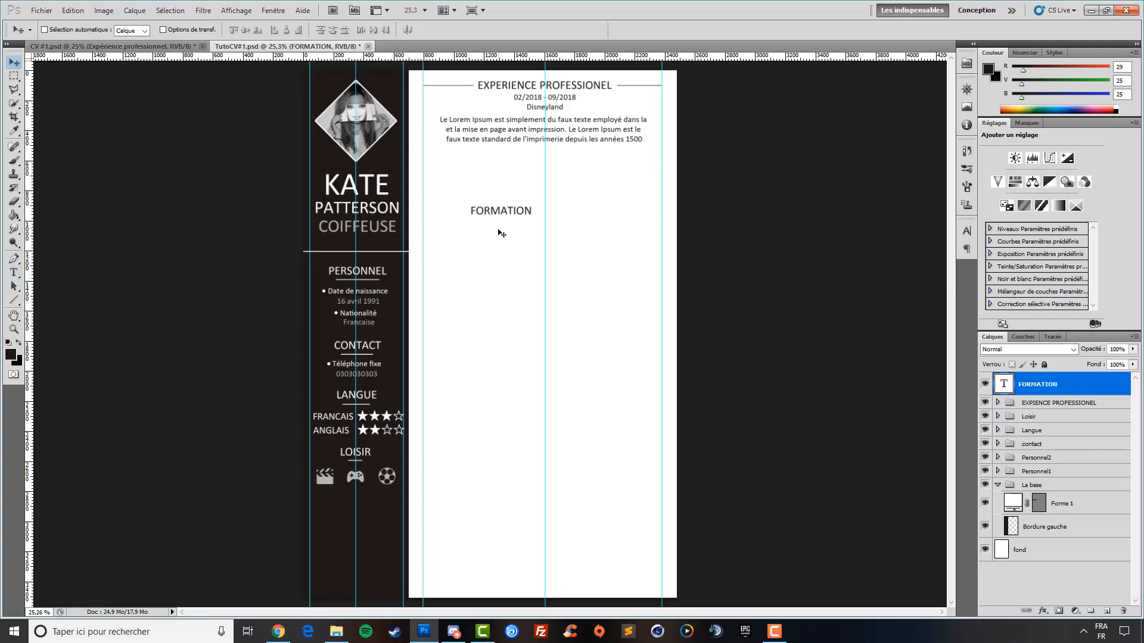
pyautogui.moveTo(501, 233); pyautogui.dragTo(546, 208)
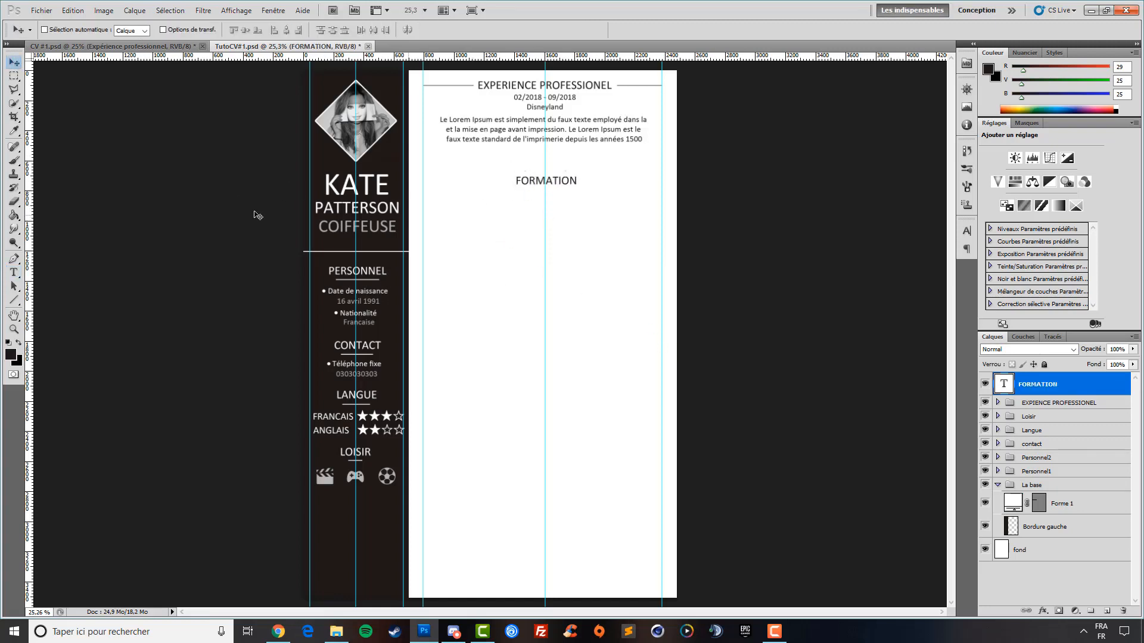
pyautogui.moveTo(31, 272); pyautogui.dragTo(578, 267)
pyautogui.click(14, 329)
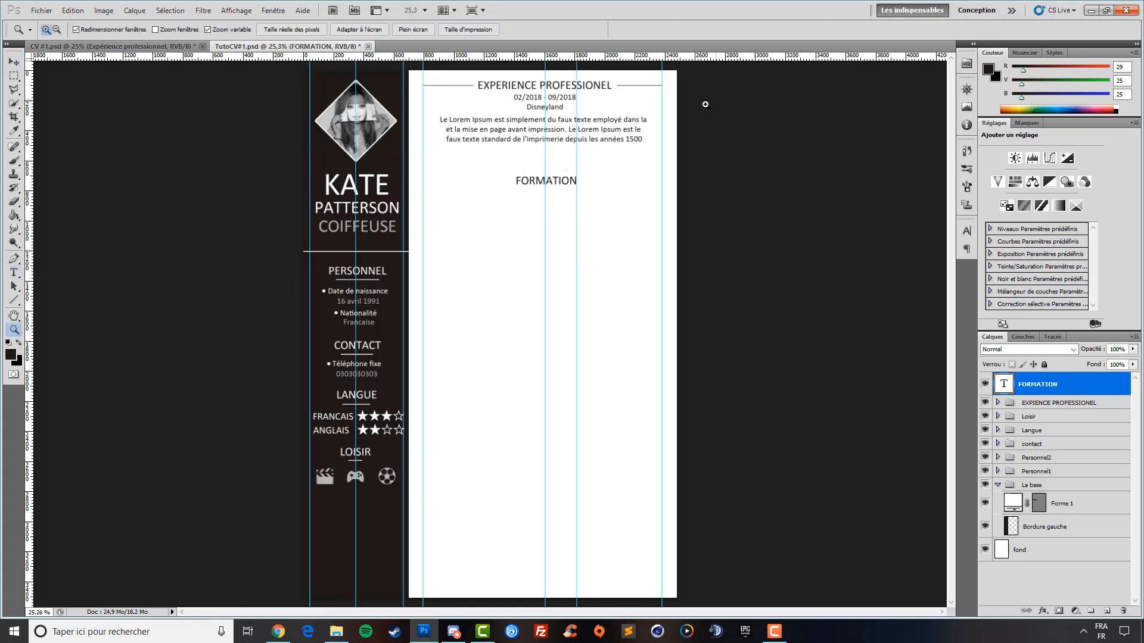
# Zoom in and set vertical guides at the edges of the FORMATION heading, adding one on the left
pyautogui.click(594, 154)
pyautogui.click(258, 374)
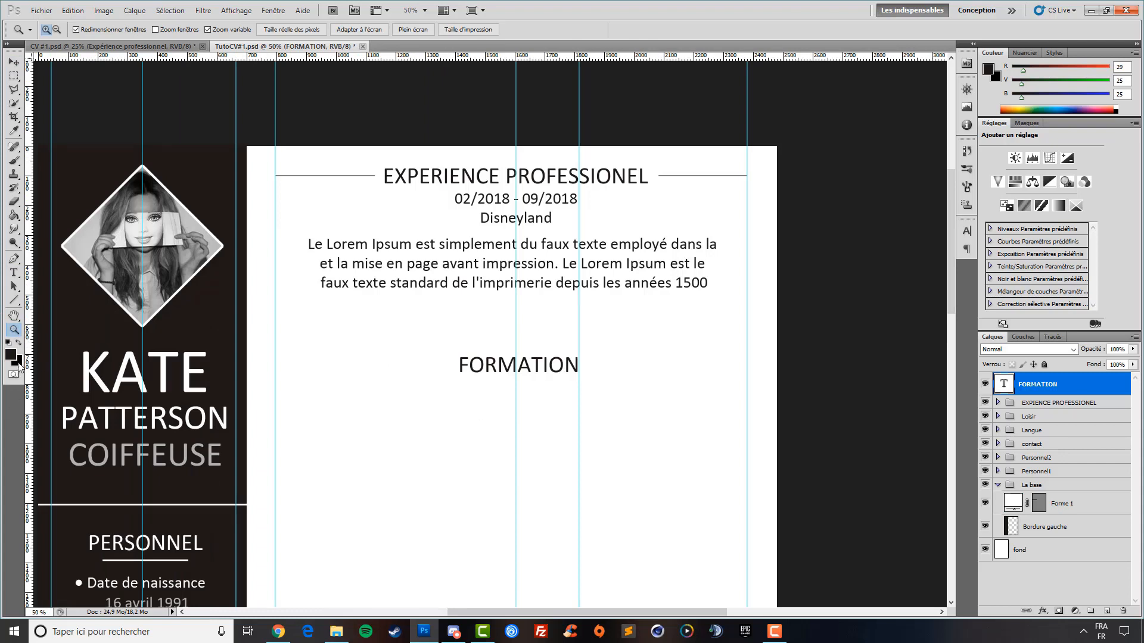
pyautogui.click(14, 62)
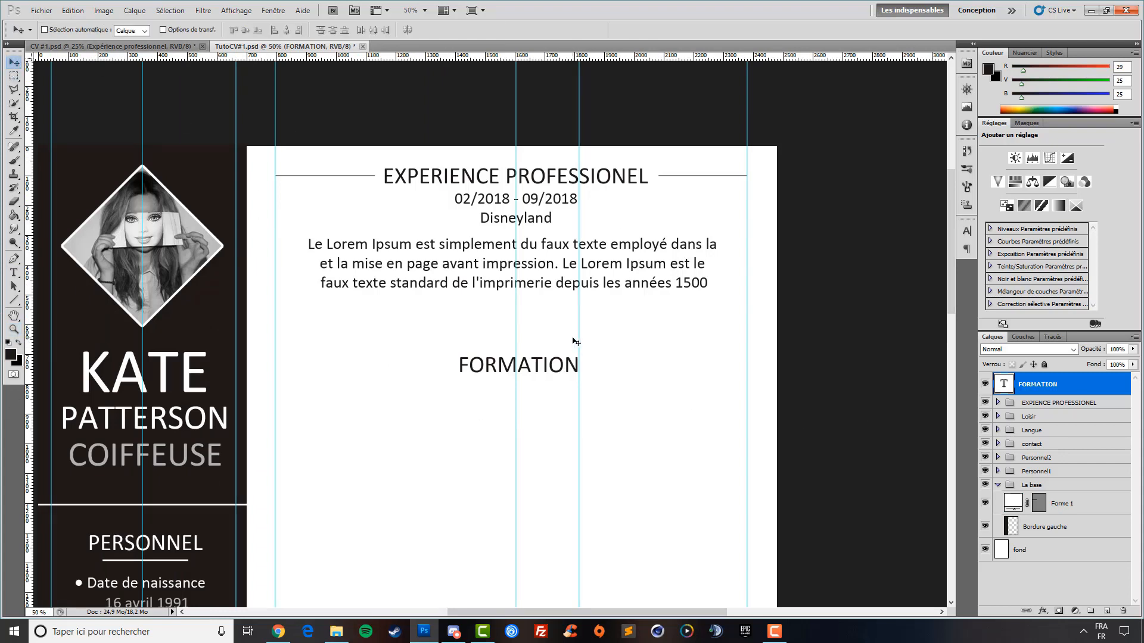
pyautogui.moveTo(580, 338); pyautogui.dragTo(590, 342)
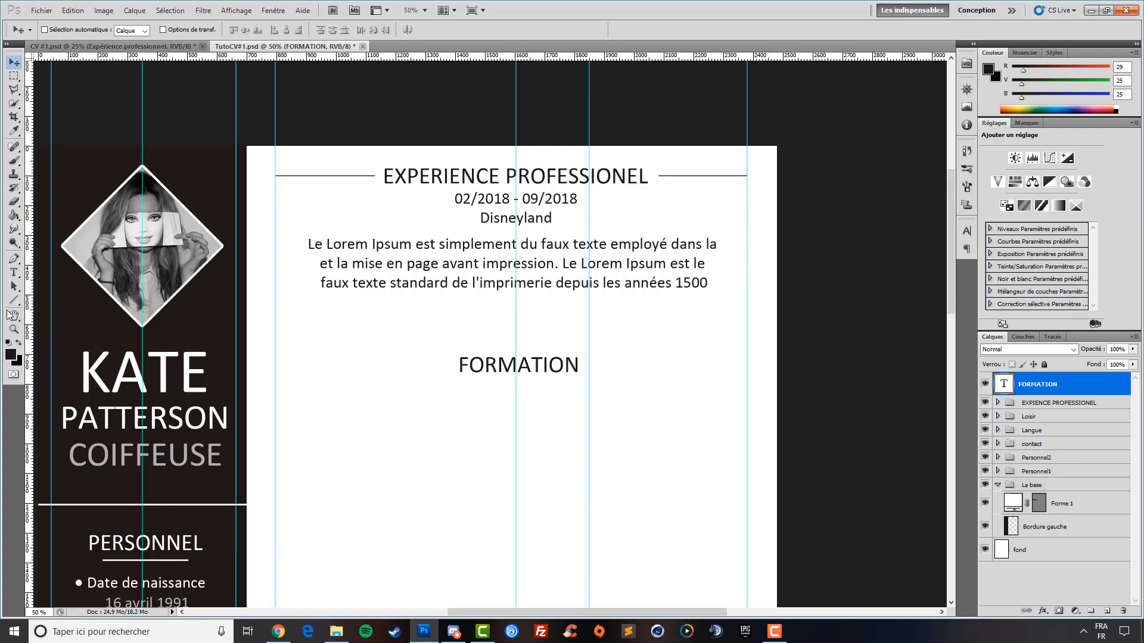
pyautogui.moveTo(30, 316); pyautogui.dragTo(446, 332)
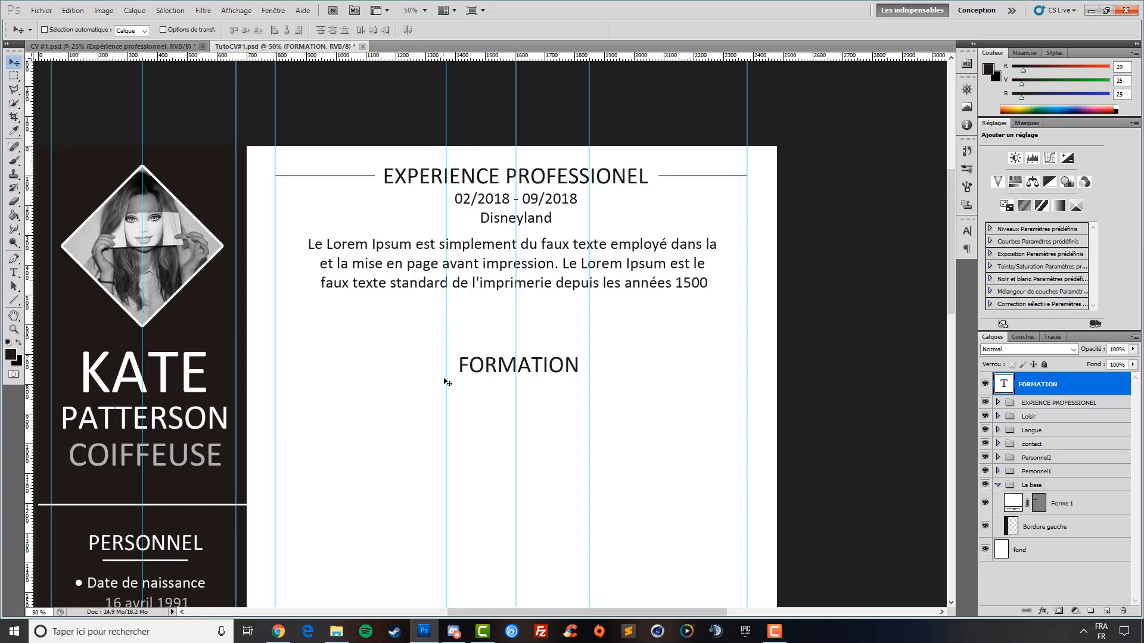
pyautogui.moveTo(448, 377); pyautogui.dragTo(448, 377)
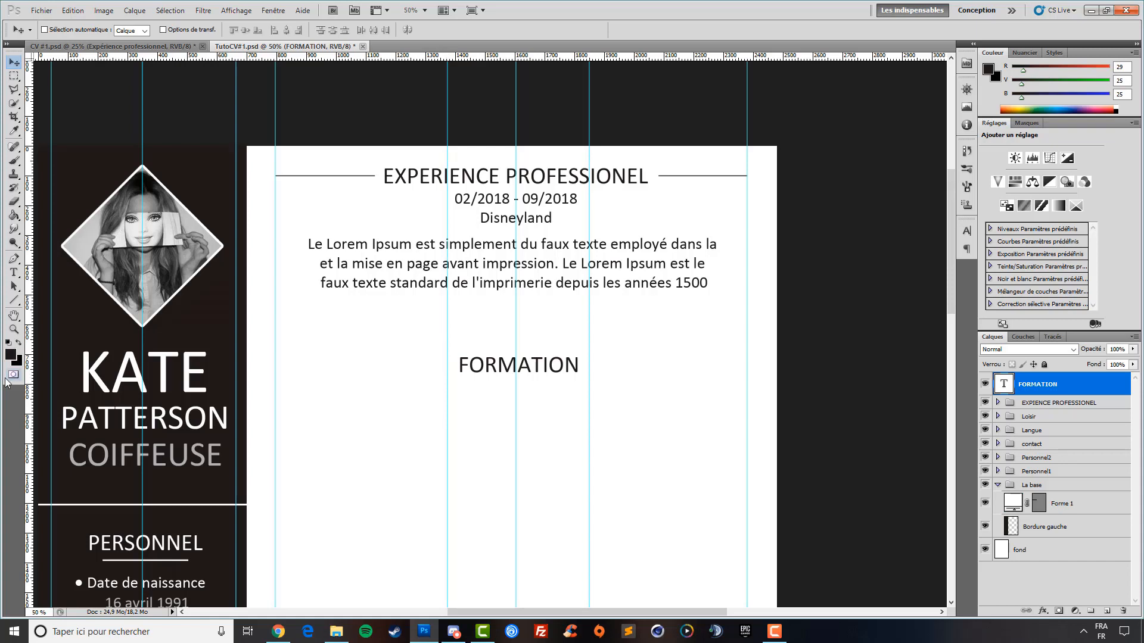
pyautogui.click(13, 300)
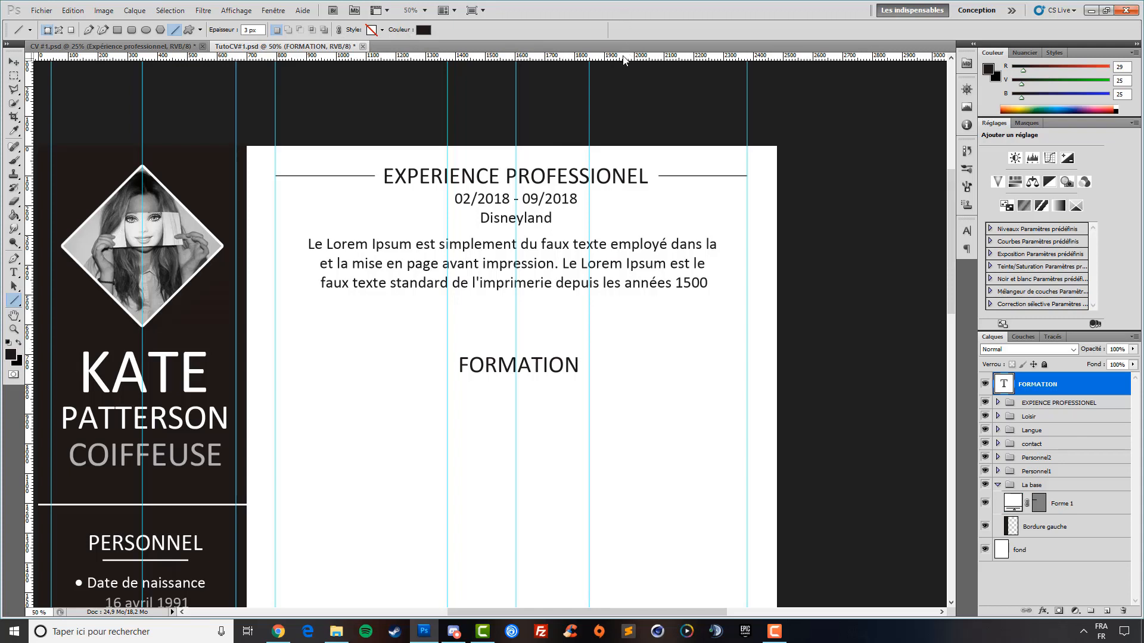
# Draw a dark line right of FORMATION along a new horizontal guide, then duplicate it to the left
pyautogui.moveTo(624, 60); pyautogui.dragTo(628, 364)
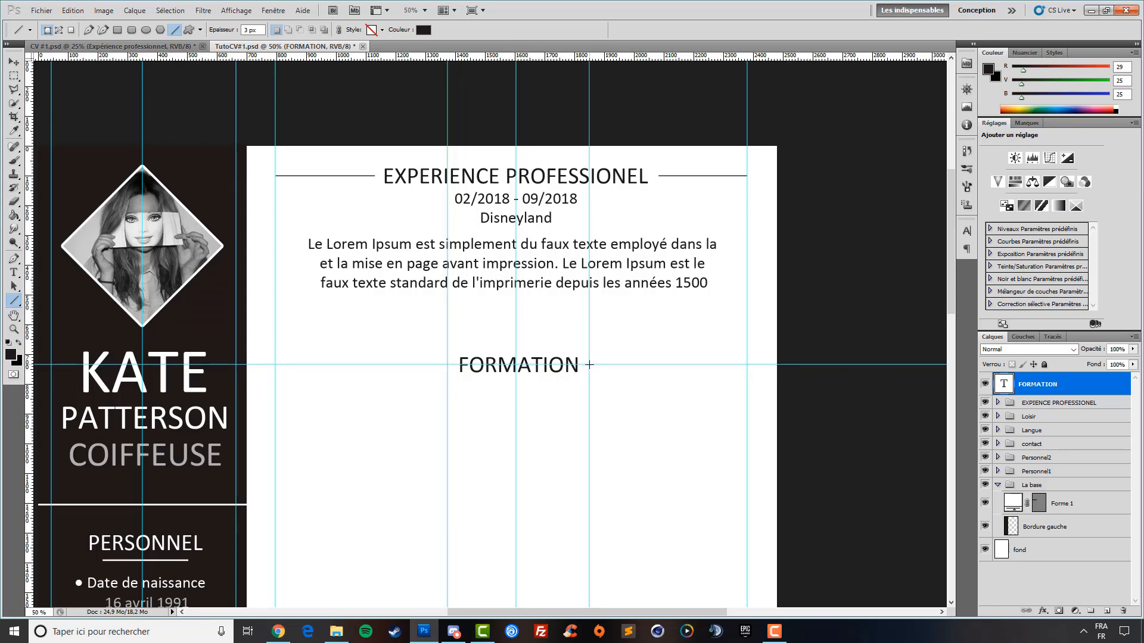
pyautogui.moveTo(589, 365); pyautogui.dragTo(745, 370)
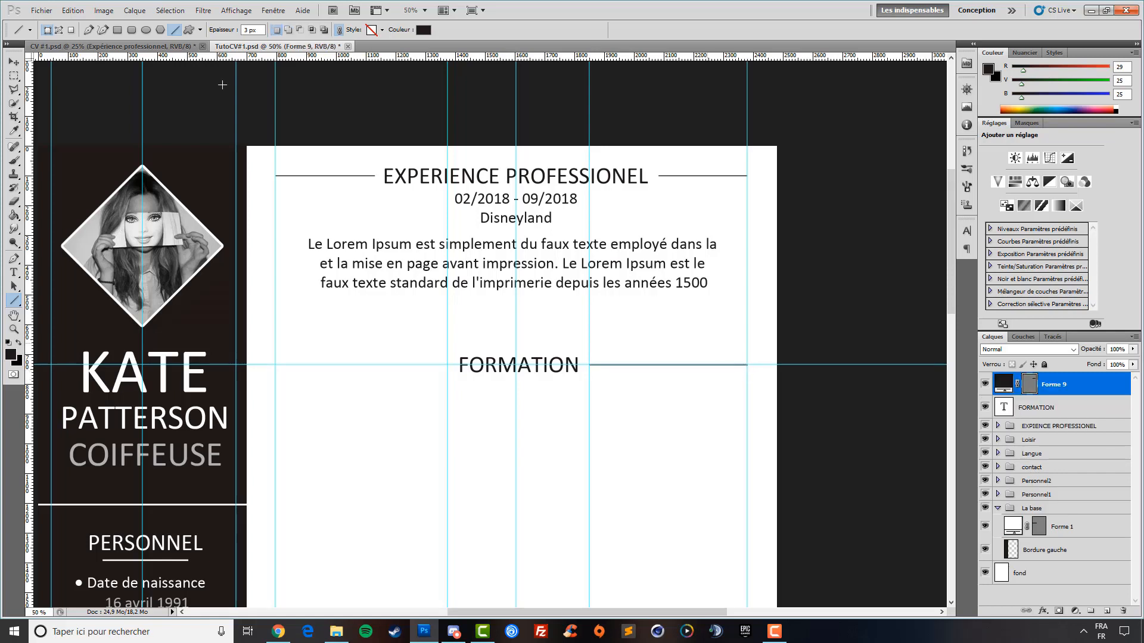
pyautogui.press('v')
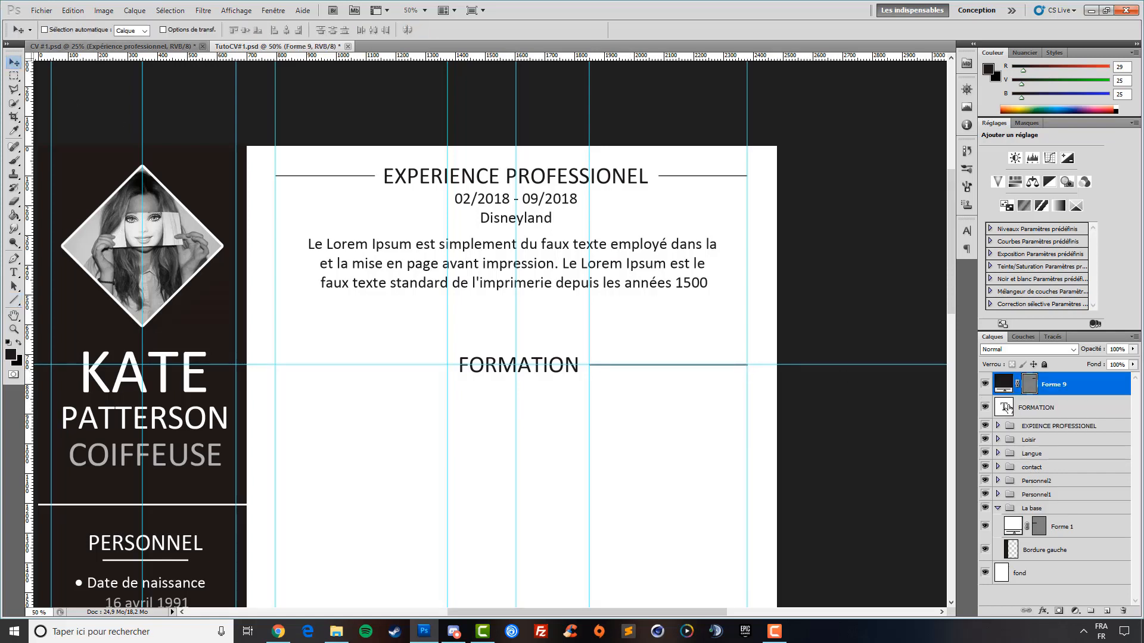
pyautogui.hotkey('ctrl', 'j')
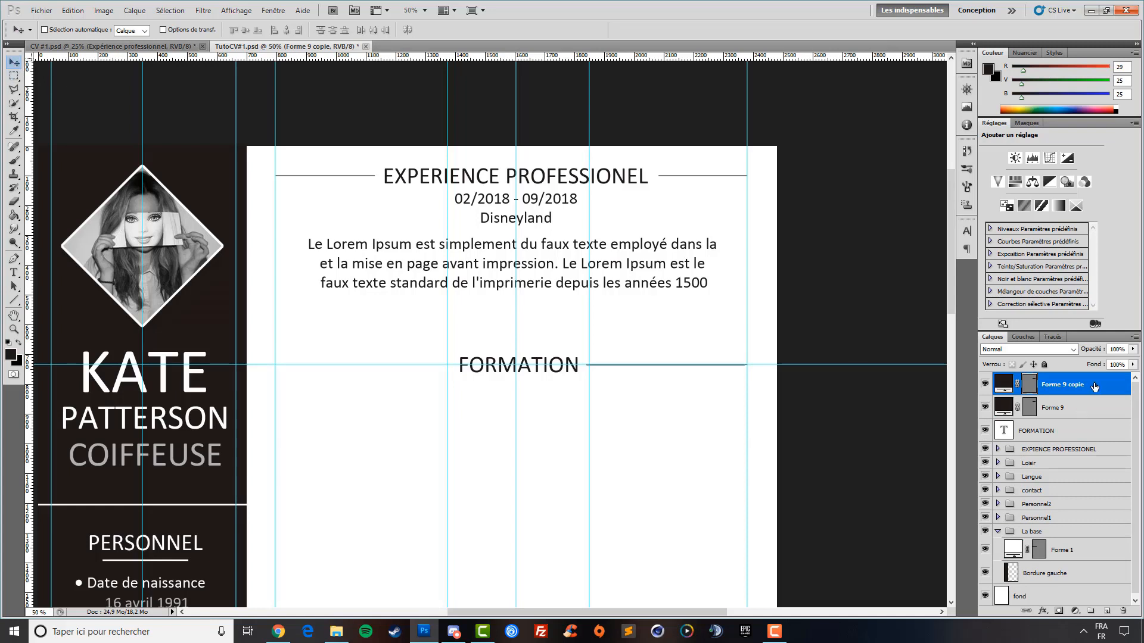
pyautogui.hotkey('shift', 'Left')
pyautogui.hotkey('shift', 'Left')
pyautogui.hotkey('shift', 'Left')
pyautogui.hotkey('shift', 'Left')
pyautogui.hotkey('shift', 'Left')
pyautogui.hotkey('shift', 'Left')
pyautogui.hotkey('shift', 'Left')
pyautogui.hotkey('shift', 'Left')
pyautogui.hotkey('shift', 'Left')
pyautogui.hotkey('shift', 'Left')
pyautogui.hotkey('shift', 'Left')
pyautogui.hotkey('shift', 'Left')
pyautogui.hotkey('shift', 'Left')
pyautogui.hotkey('shift', 'Left')
pyautogui.hotkey('shift', 'Left')
pyautogui.hotkey('shift', 'Left')
pyautogui.hotkey('shift', 'Left')
pyautogui.hotkey('shift', 'Left')
pyautogui.hotkey('shift', 'Left')
pyautogui.hotkey('shift', 'Left')
pyautogui.hotkey('shift', 'Left')
pyautogui.hotkey('shift', 'Left')
pyautogui.hotkey('shift', 'Left')
pyautogui.hotkey('shift', 'Left')
pyautogui.hotkey('shift', 'Left')
pyautogui.hotkey('shift', 'Left')
pyautogui.hotkey('shift', 'Left')
pyautogui.hotkey('shift', 'Left')
pyautogui.hotkey('shift', 'Left')
pyautogui.hotkey('shift', 'Left')
pyautogui.hotkey('shift', 'Left')
pyautogui.hotkey('shift', 'Left')
pyautogui.hotkey('shift', 'Left')
pyautogui.hotkey('shift', 'Left')
pyautogui.hotkey('shift', 'Left')
pyautogui.hotkey('shift', 'Left')
pyautogui.hotkey('shift', 'Left')
pyautogui.hotkey('shift', 'Left')
pyautogui.hotkey('shift', 'Left')
pyautogui.hotkey('shift', 'Left')
pyautogui.hotkey('shift', 'Left')
pyautogui.hotkey('shift', 'Left')
pyautogui.hotkey('shift', 'Left')
pyautogui.hotkey('shift', 'Left')
pyautogui.hotkey('shift', 'Left')
pyautogui.hotkey('shift', 'Left')
pyautogui.hotkey('shift', 'Left')
pyautogui.hotkey('shift', 'Left')
pyautogui.hotkey('shift', 'Left')
pyautogui.hotkey('shift', 'Left')
pyautogui.hotkey('shift', 'Left')
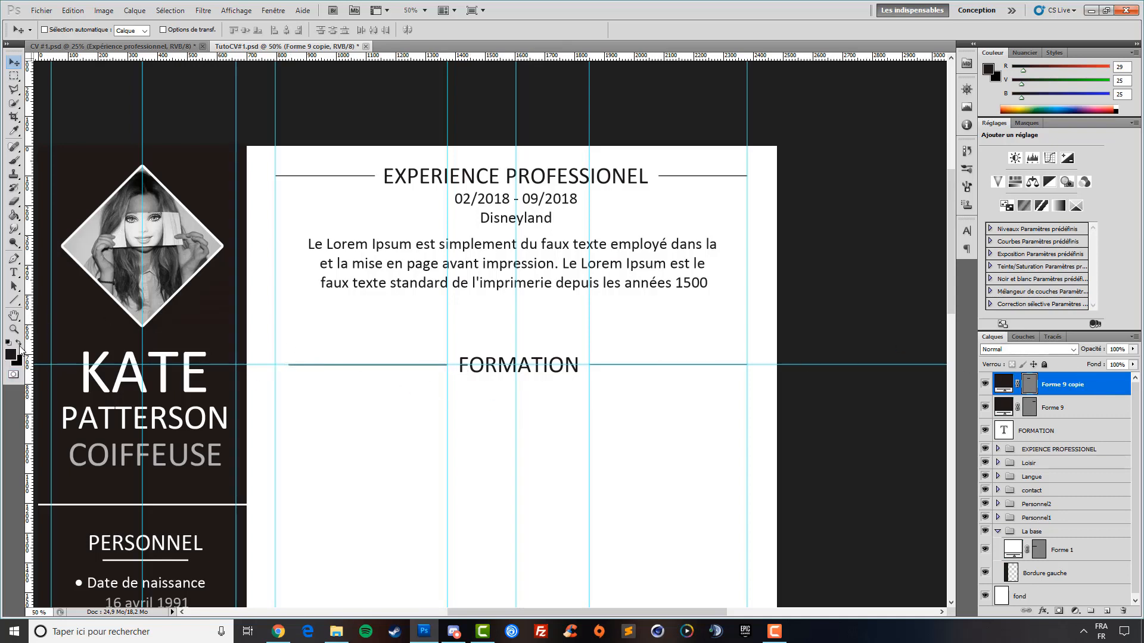
pyautogui.click(14, 330)
pyautogui.rightClick(562, 331)
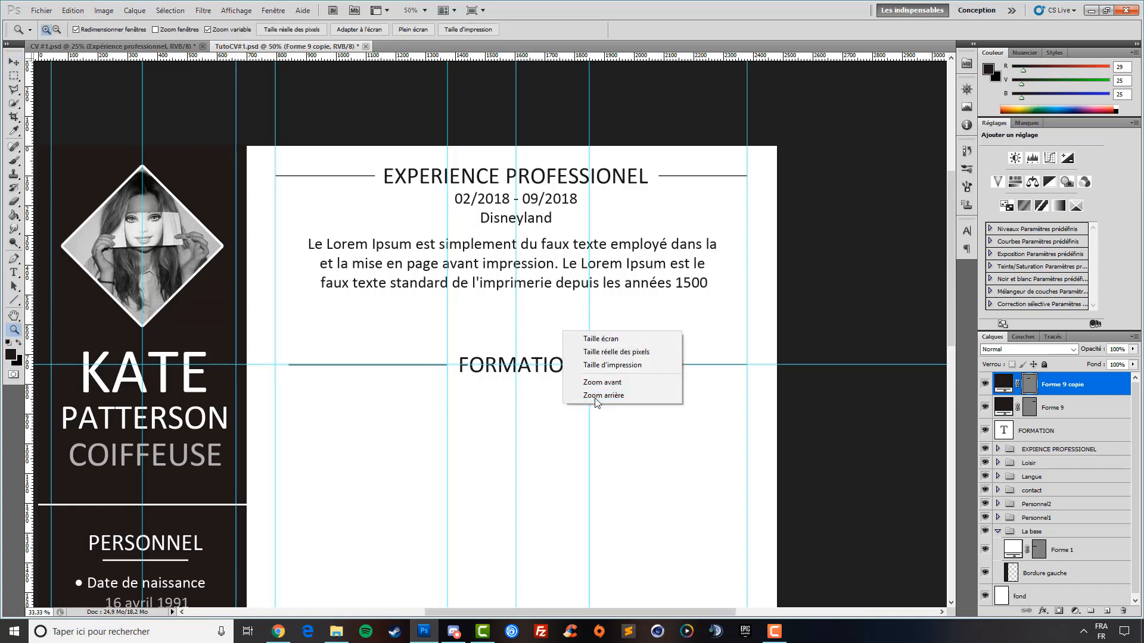
# Fit the whole CV page on screen and reselect the copied line layer
pyautogui.click(595, 398)
pyautogui.rightClick(541, 349)
pyautogui.click(582, 365)
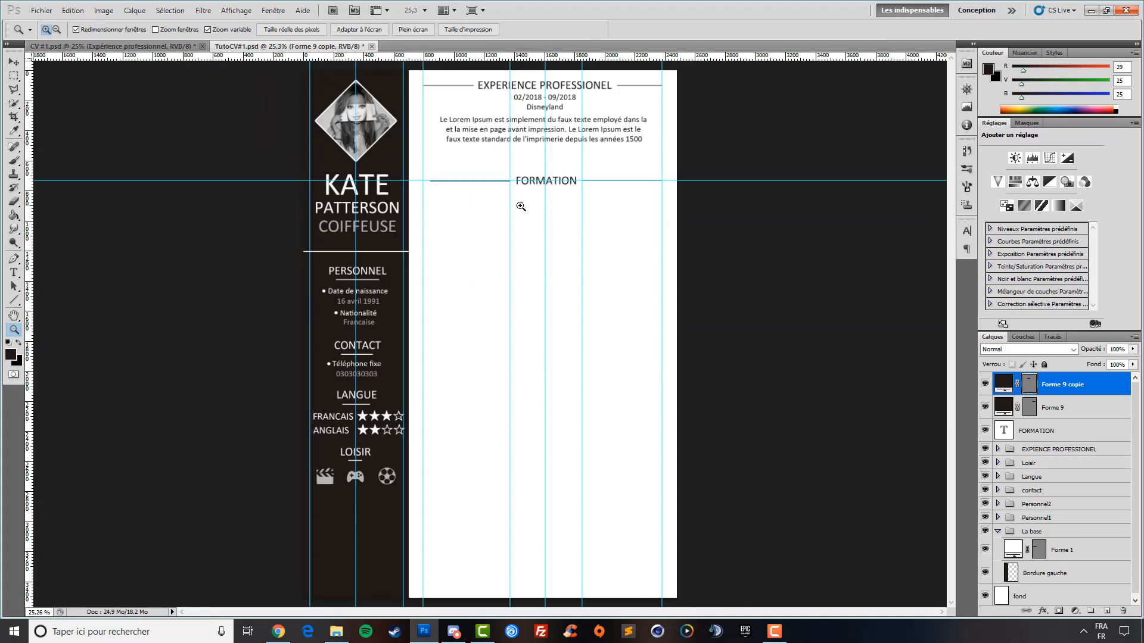
pyautogui.click(1077, 415)
pyautogui.click(1071, 391)
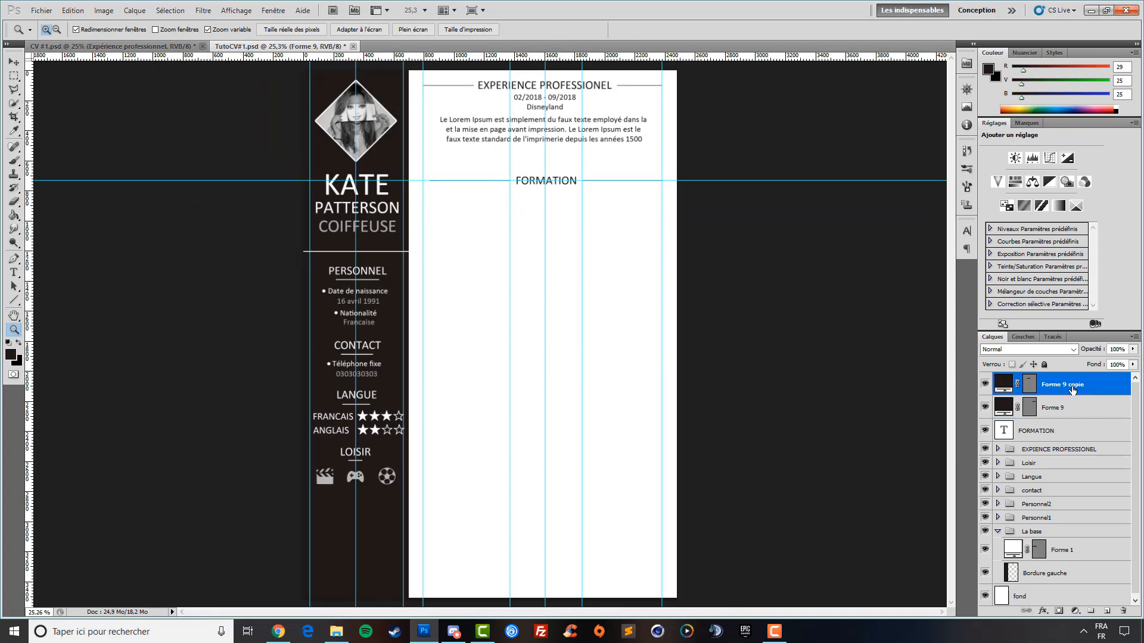
pyautogui.click(13, 62)
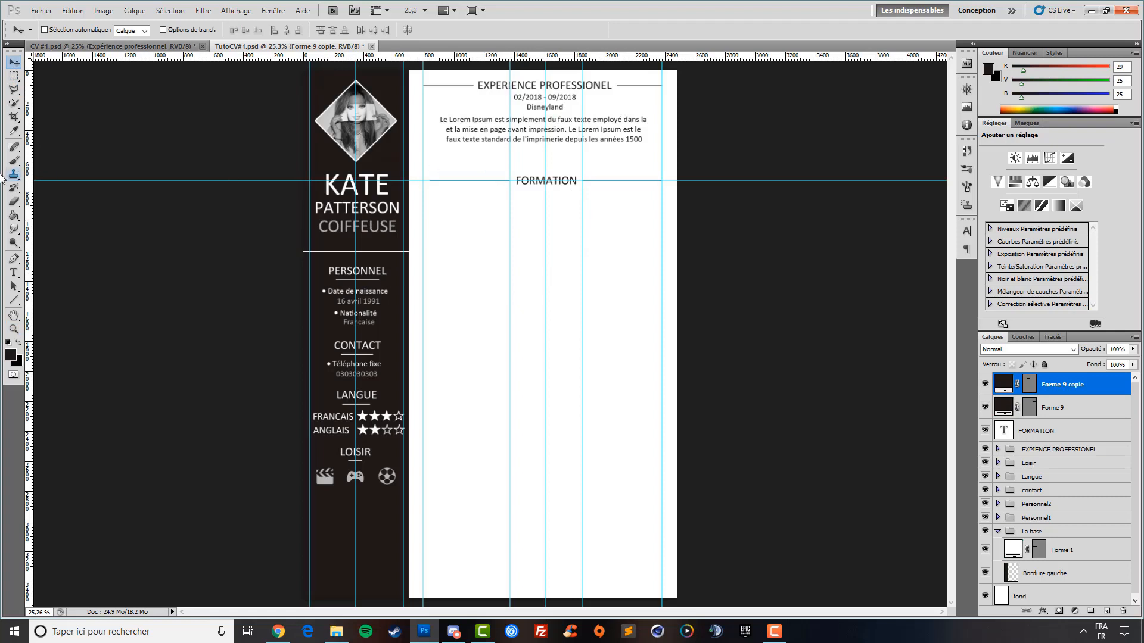
pyautogui.click(14, 272)
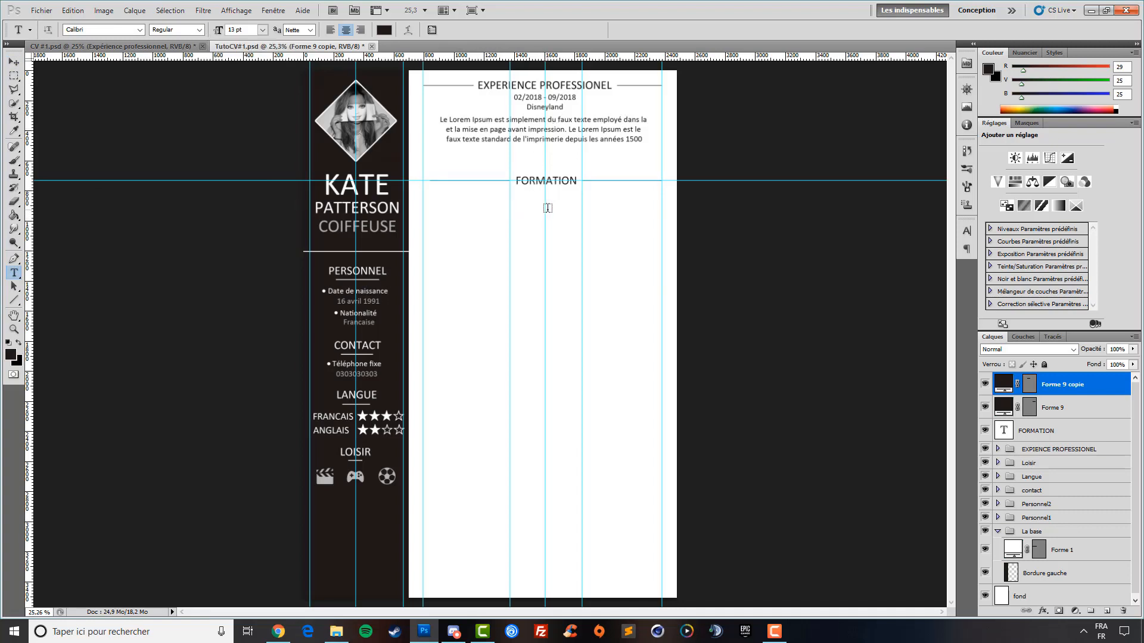
# Type '02/2018 - 09/2018' and position it just under the FORMATION heading
pyautogui.click(540, 208)
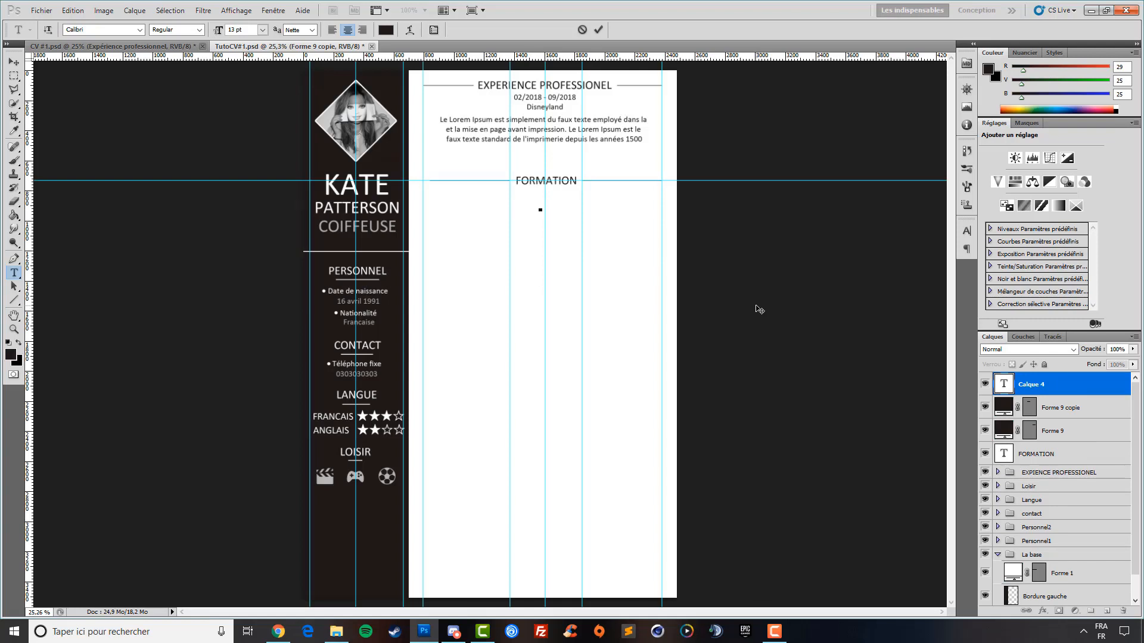
pyautogui.write('02/2018')
pyautogui.press('BackSpace')
pyautogui.press('BackSpace')
pyautogui.press('BackSpace')
pyautogui.write('2018 - 09/2018')
pyautogui.click(14, 62)
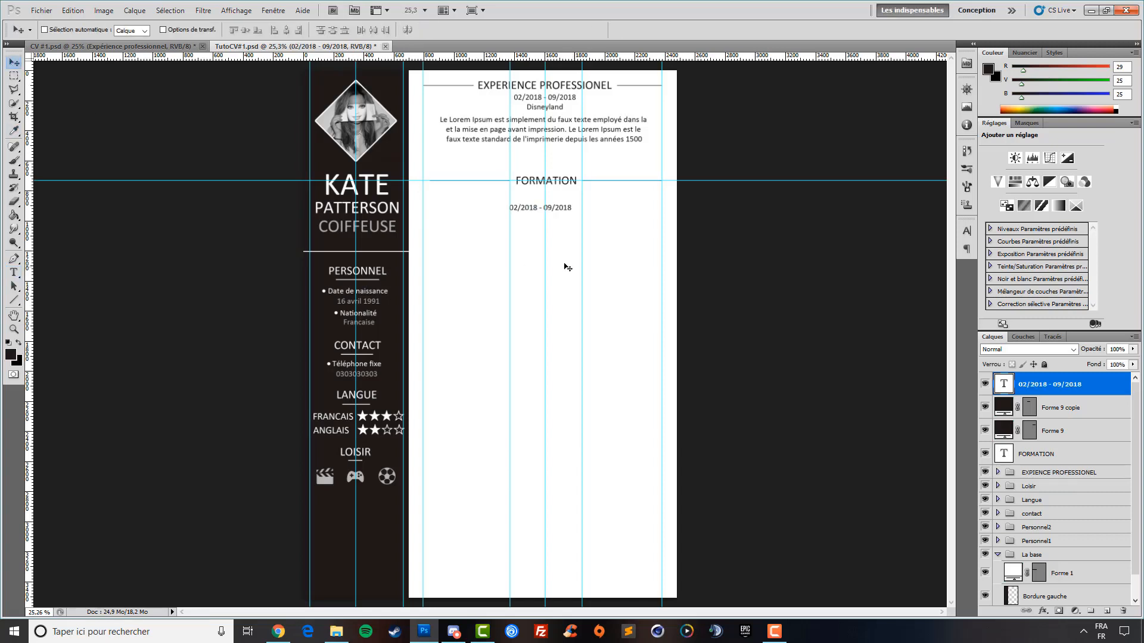
pyautogui.moveTo(542, 247); pyautogui.dragTo(545, 233)
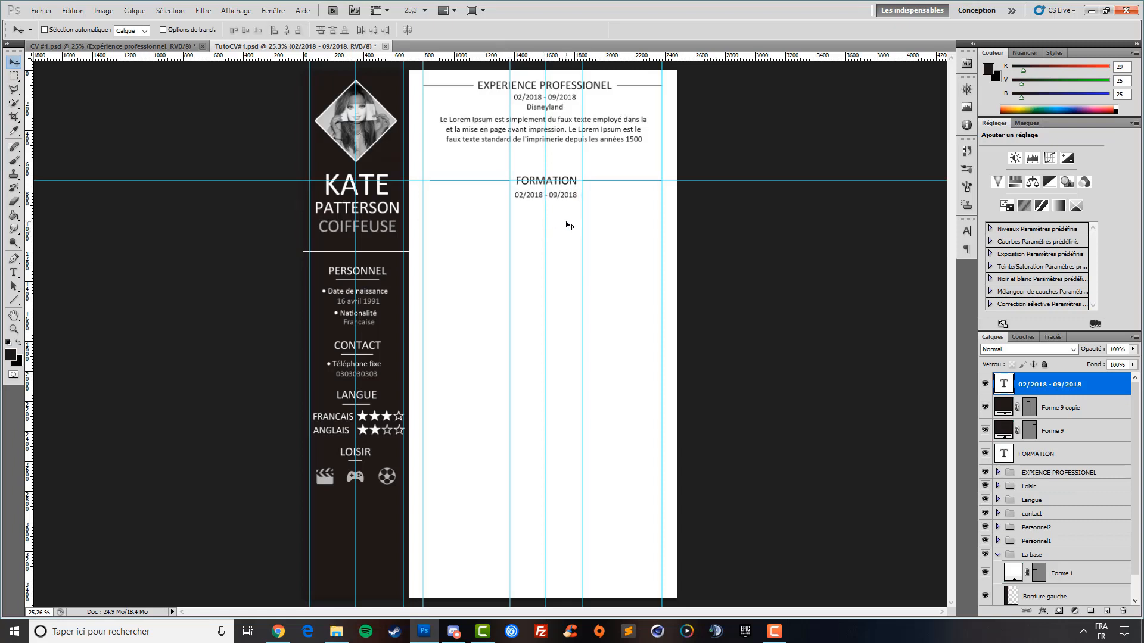
pyautogui.press('Up')
pyautogui.press('Up')
pyautogui.press('Up')
pyautogui.press('Up')
pyautogui.press('Up')
pyautogui.press('Up')
pyautogui.press('Up')
pyautogui.press('Up')
pyautogui.press('Up')
pyautogui.press('Up')
pyautogui.press('Up')
pyautogui.press('Up')
pyautogui.press('Up')
pyautogui.press('Down')
pyautogui.click(113, 46)
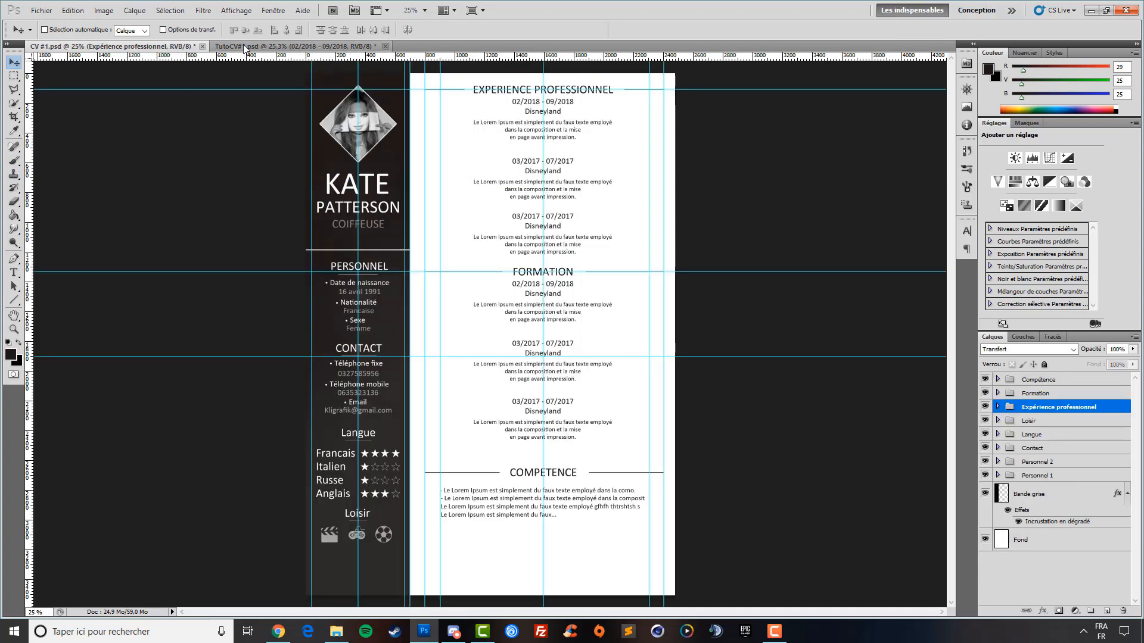
pyautogui.click(336, 47)
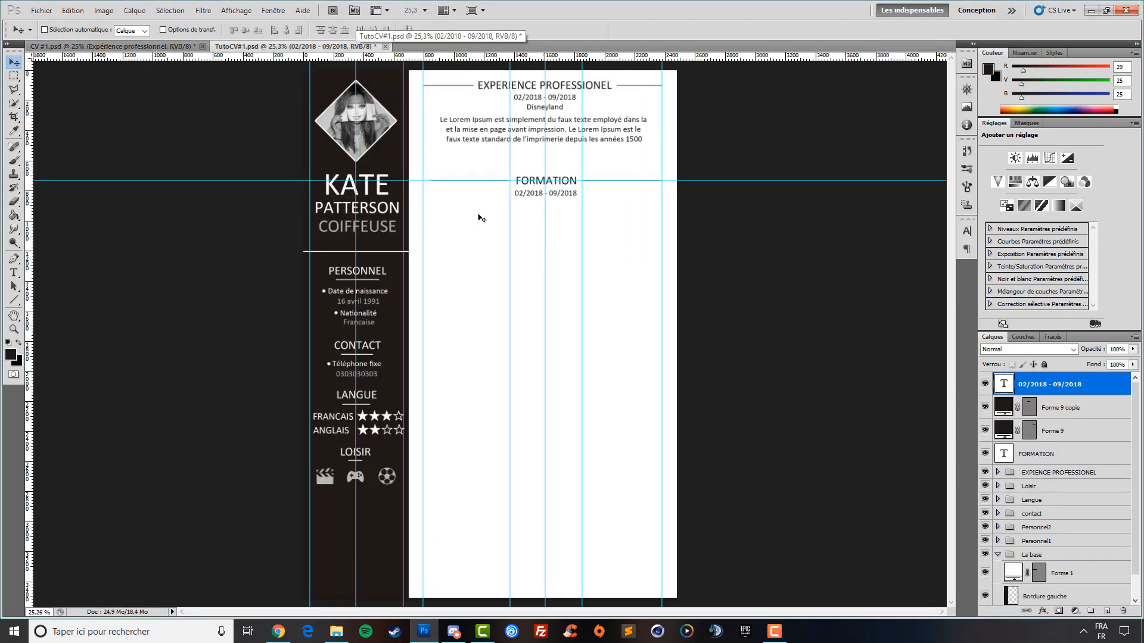
# Add a 'Boulanger' text line and move it up just below the date
pyautogui.click(14, 272)
pyautogui.click(540, 215)
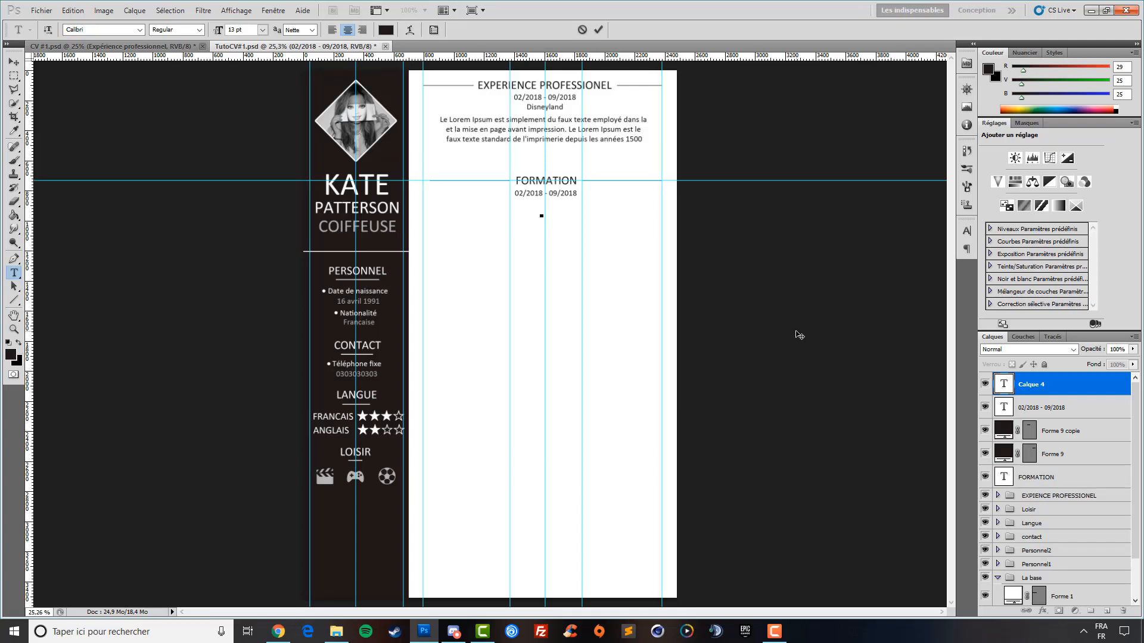
pyautogui.write('Boulanger')
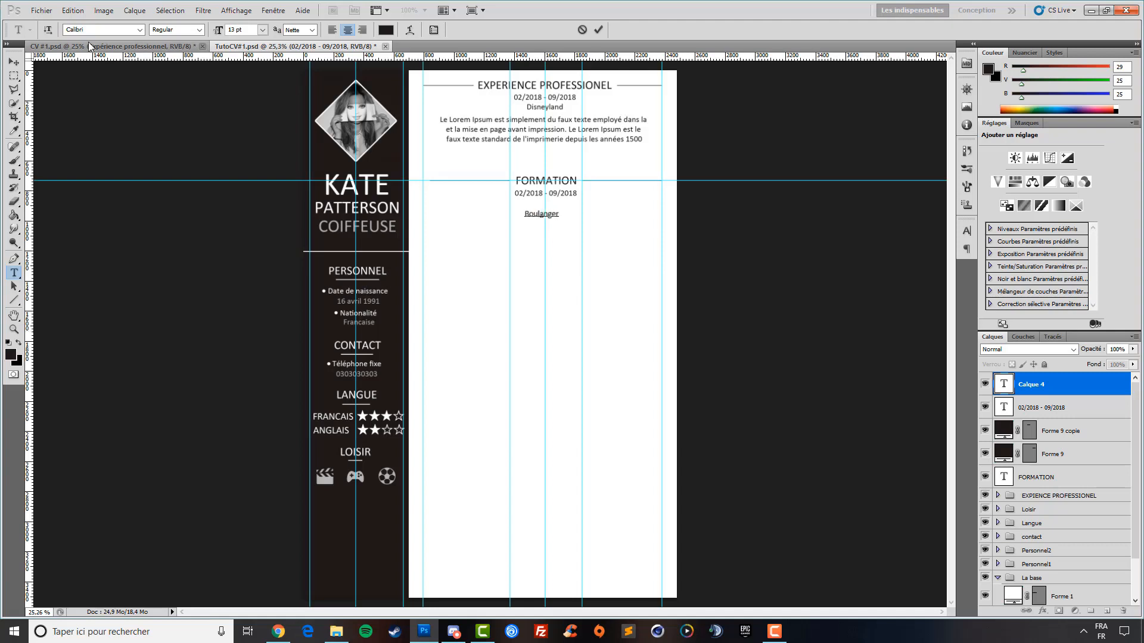
pyautogui.click(14, 61)
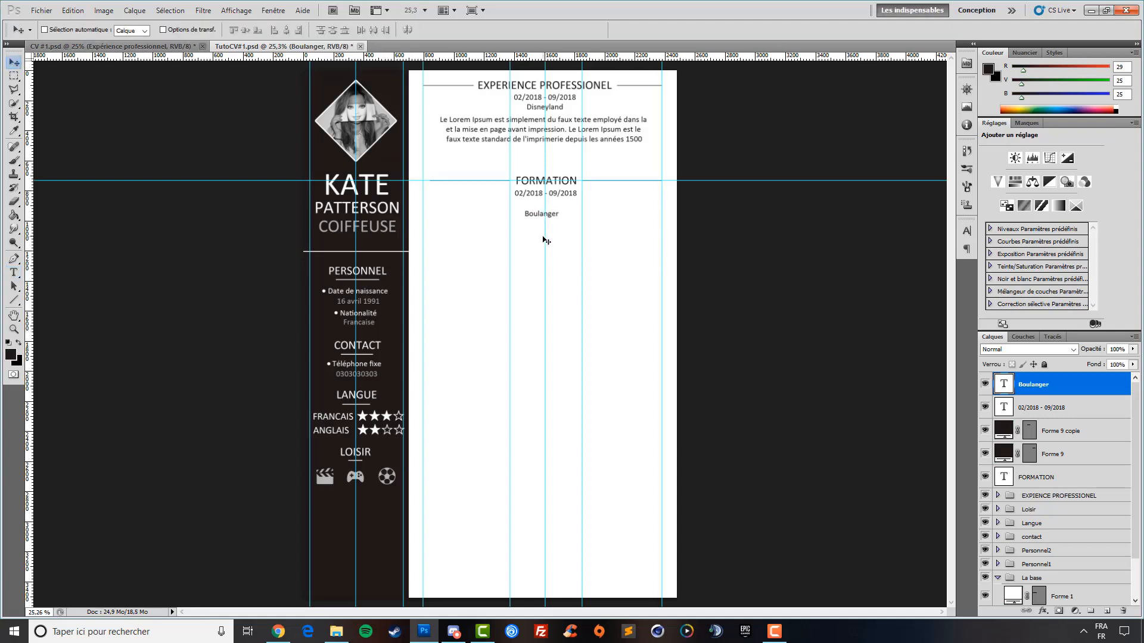
pyautogui.moveTo(543, 240); pyautogui.dragTo(546, 229)
# Paste the Lorem Ipsum text below Boulanger as three lines, deleting the word 'composition'
pyautogui.click(14, 272)
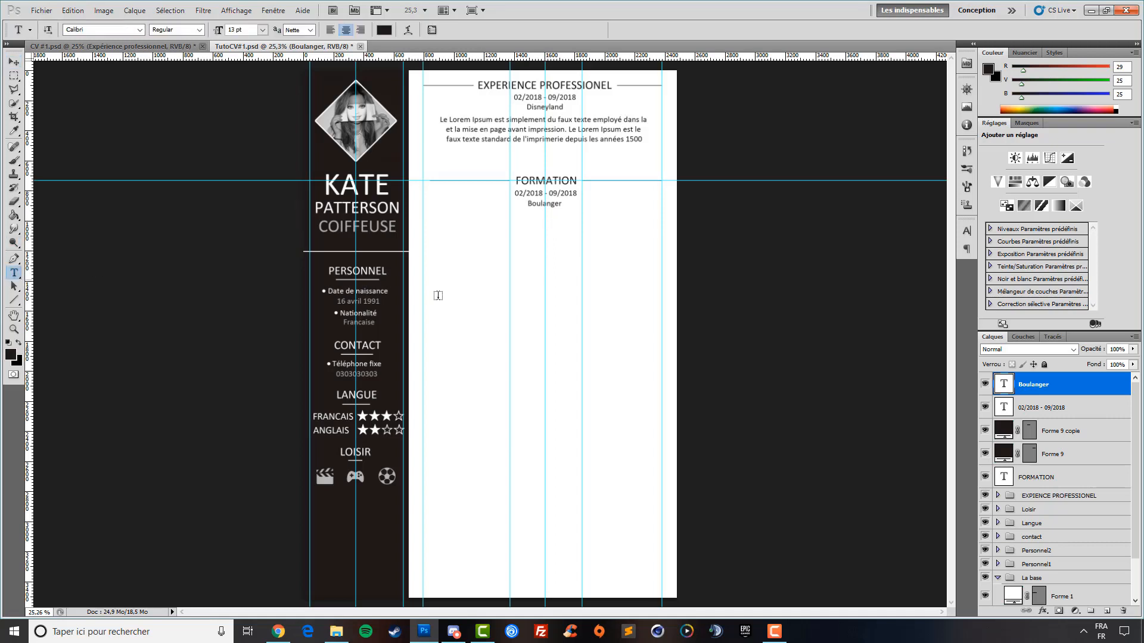
pyautogui.click(542, 230)
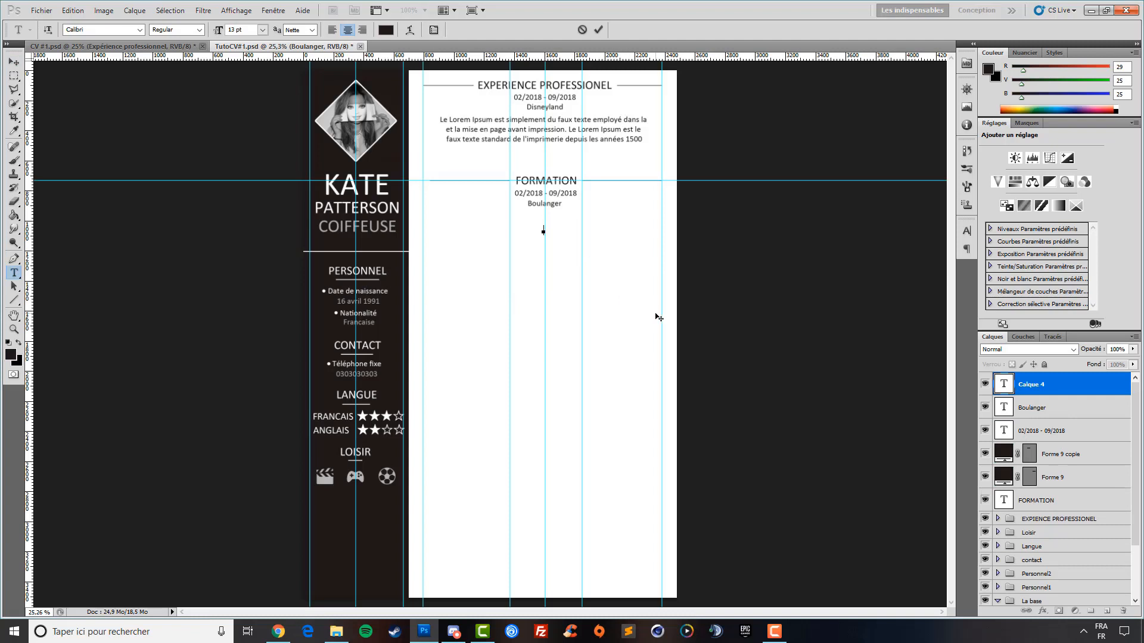
pyautogui.hotkey('ctrl', 'v')
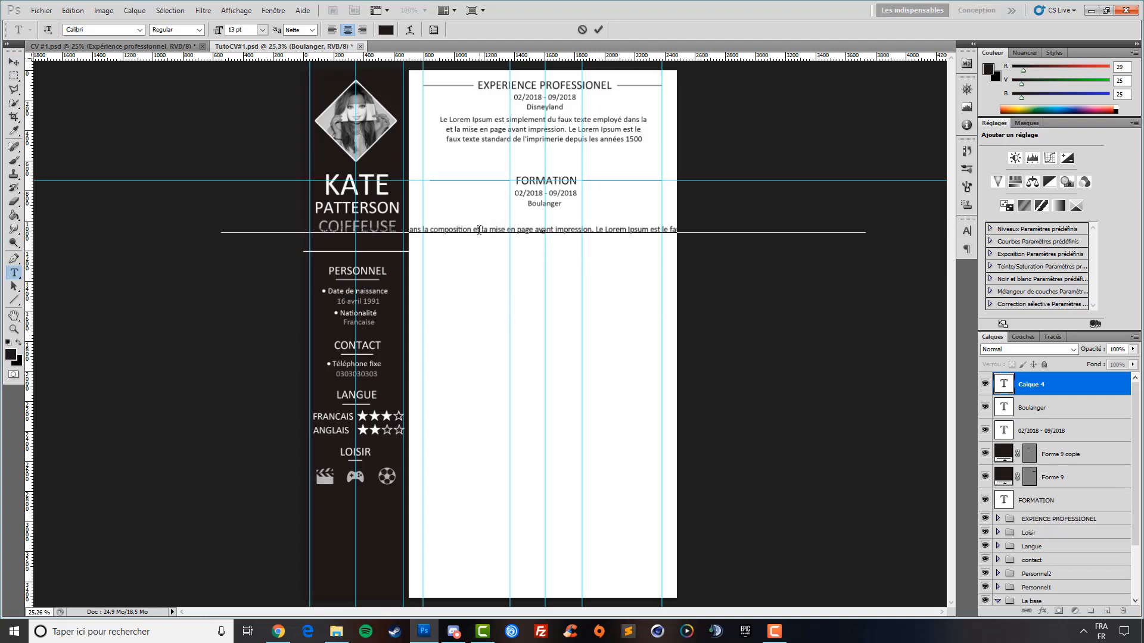
pyautogui.press('Return')
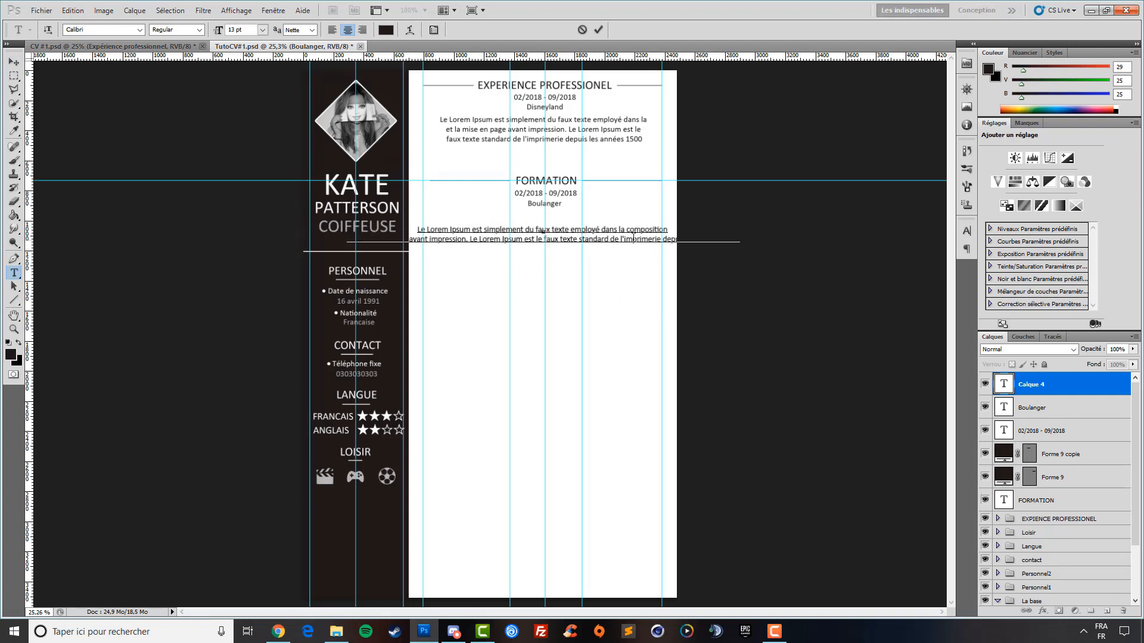
pyautogui.click(560, 240)
pyautogui.press('Return')
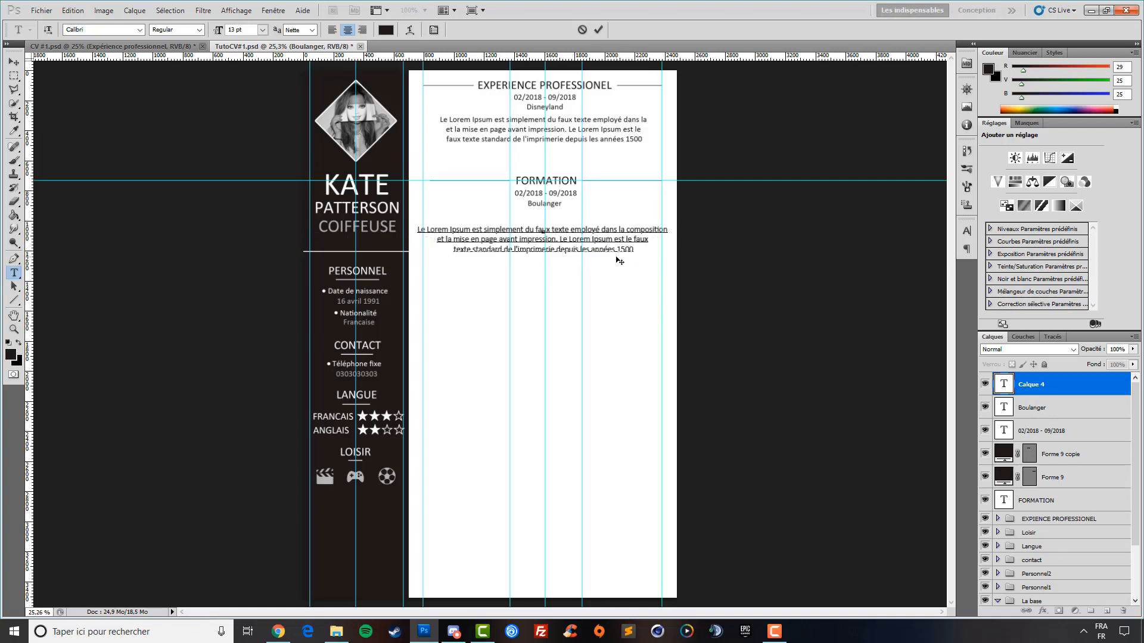
pyautogui.moveTo(672, 230); pyautogui.dragTo(621, 231)
pyautogui.press('BackSpace')
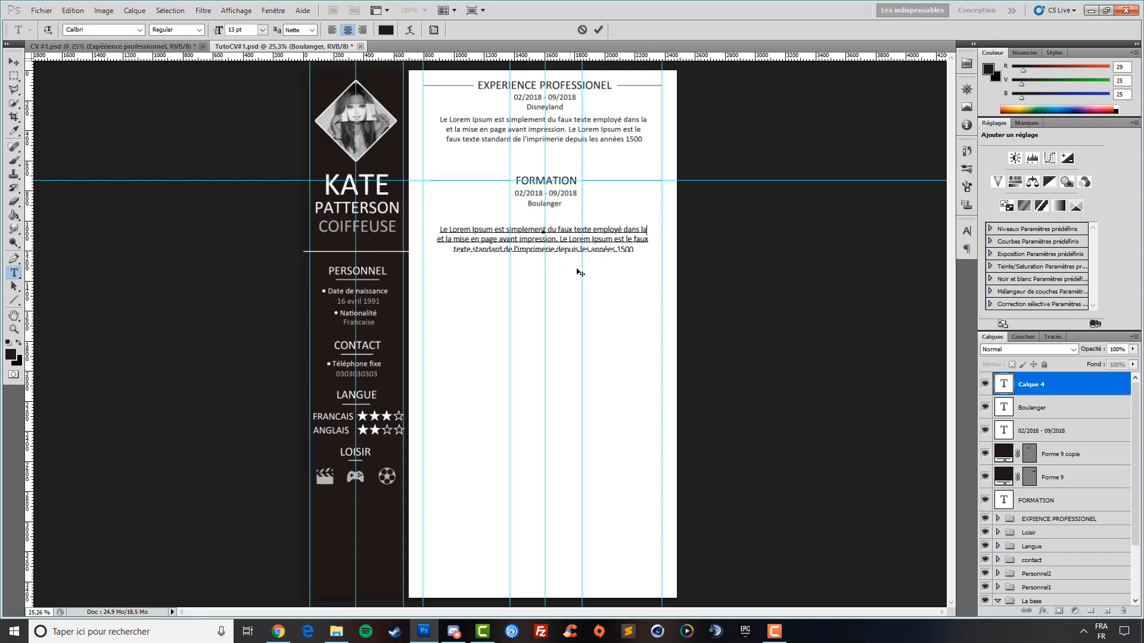
pyautogui.click(9, 64)
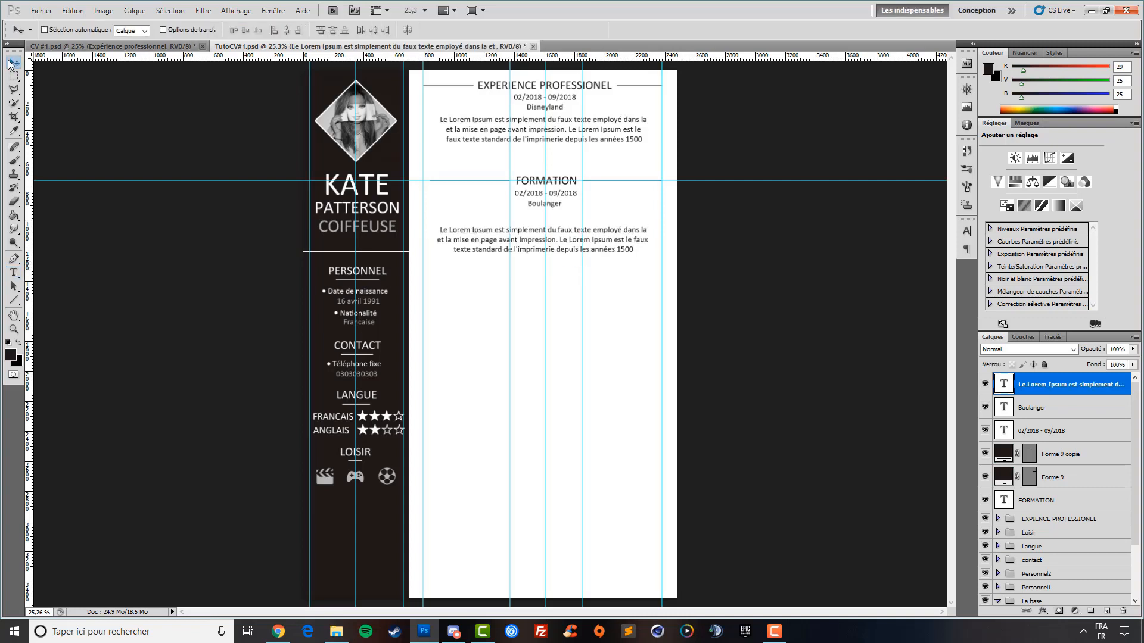
# Move the paragraph up under Boulanger and drag two vertical guides and the FORMATION guide off the page
pyautogui.moveTo(544, 273); pyautogui.dragTo(547, 268)
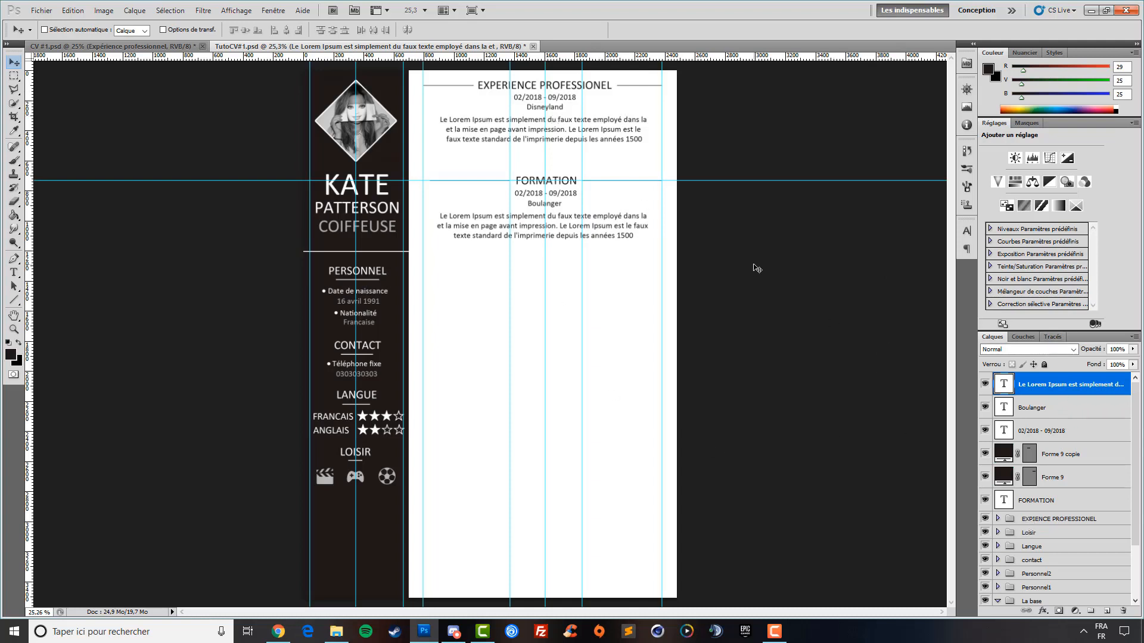
pyautogui.moveTo(545, 225); pyautogui.dragTo(542, 233)
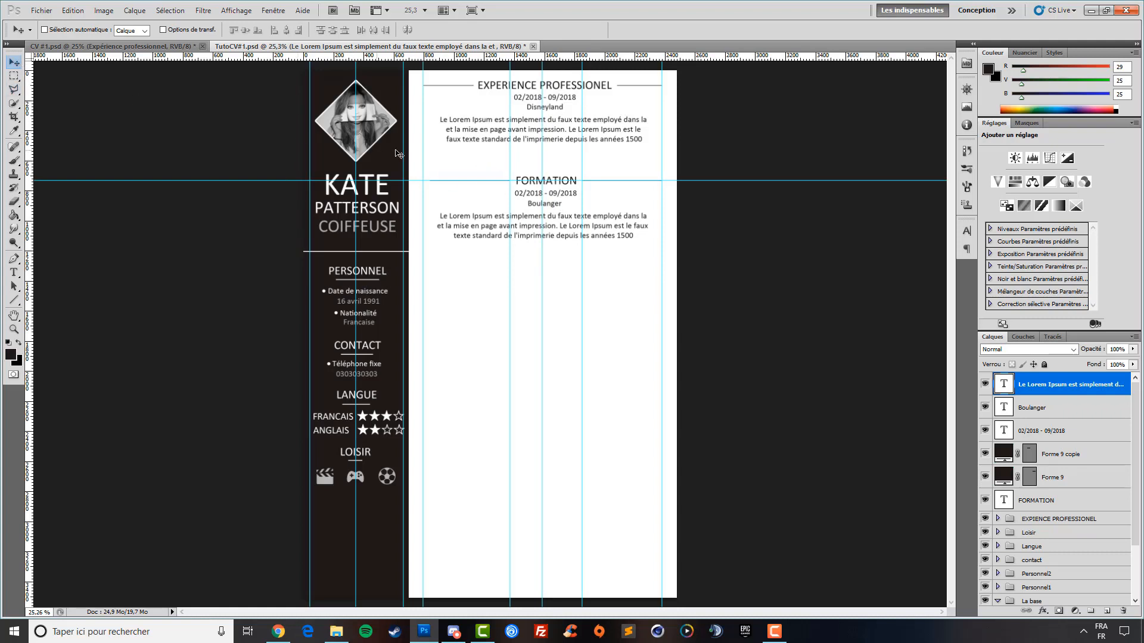
pyautogui.moveTo(510, 150); pyautogui.dragTo(39, 162)
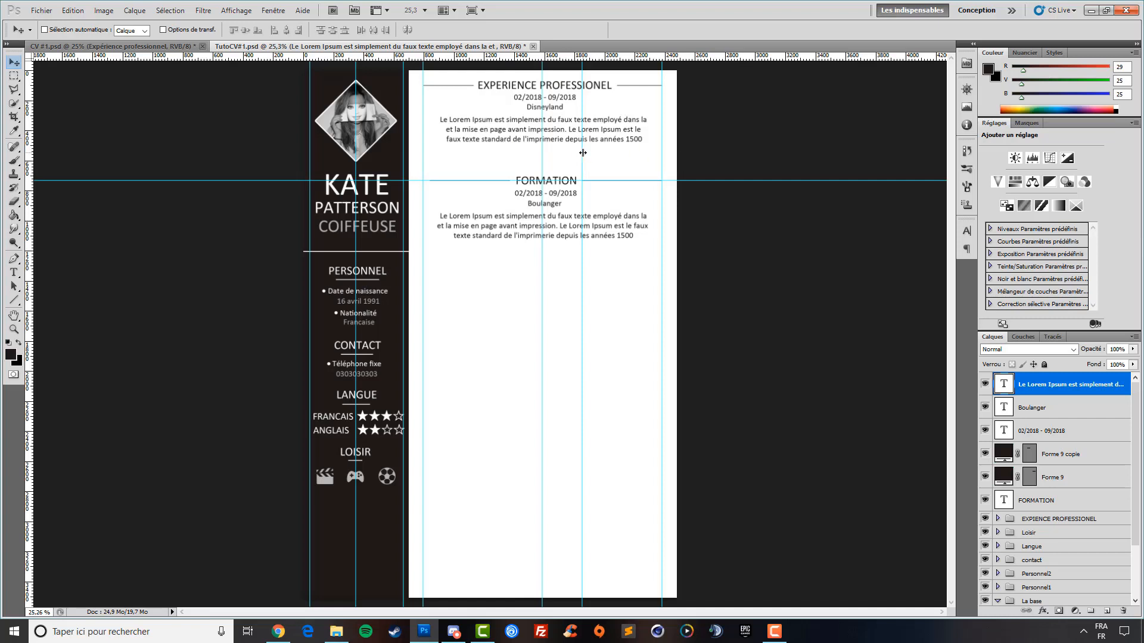
pyautogui.moveTo(582, 152); pyautogui.dragTo(30, 156)
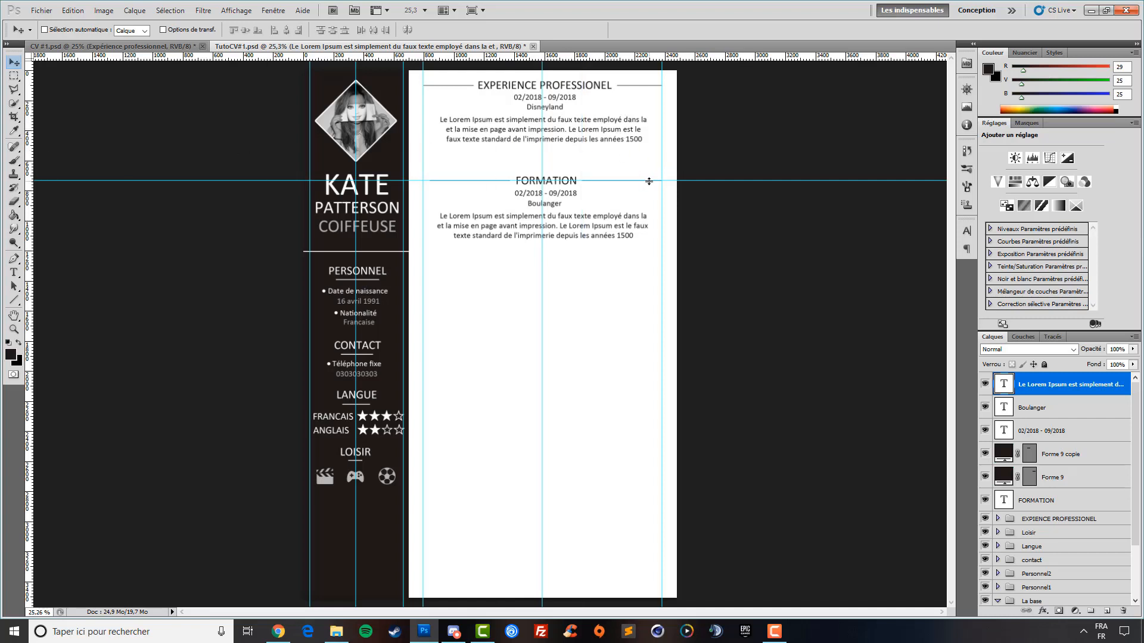
pyautogui.moveTo(678, 181); pyautogui.dragTo(723, 56)
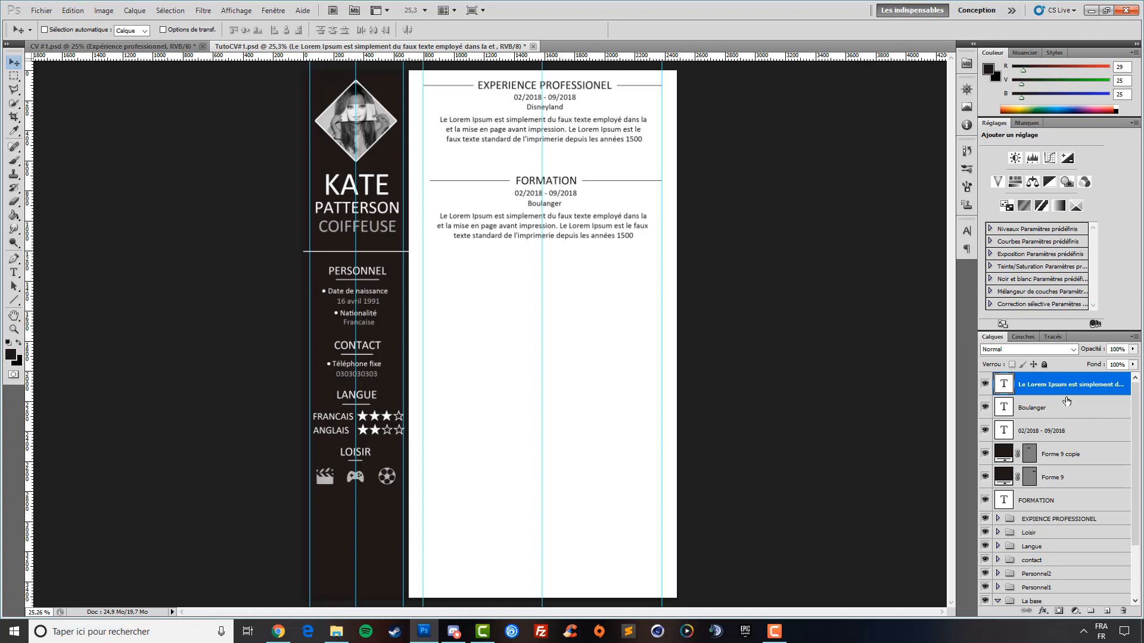
# Group the FORMATION heading, lines and text layers and name the group Formation
pyautogui.click(1063, 502)
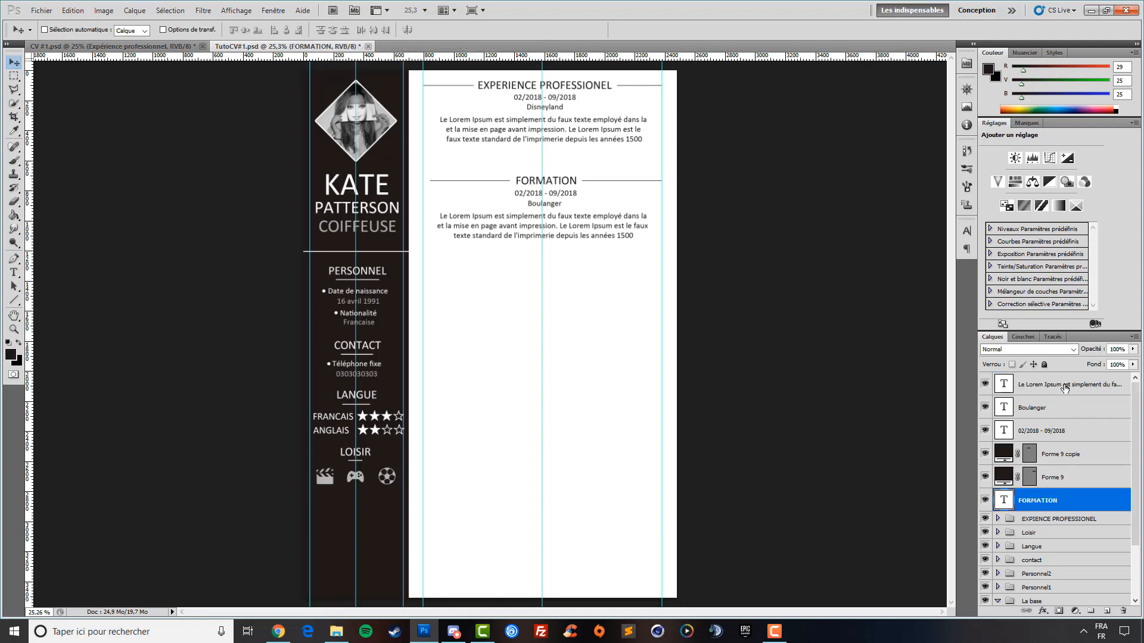
pyautogui.keyDown('shift'); pyautogui.click(1064, 390); pyautogui.keyUp('shift')
pyautogui.hotkey('ctrl', 'g')
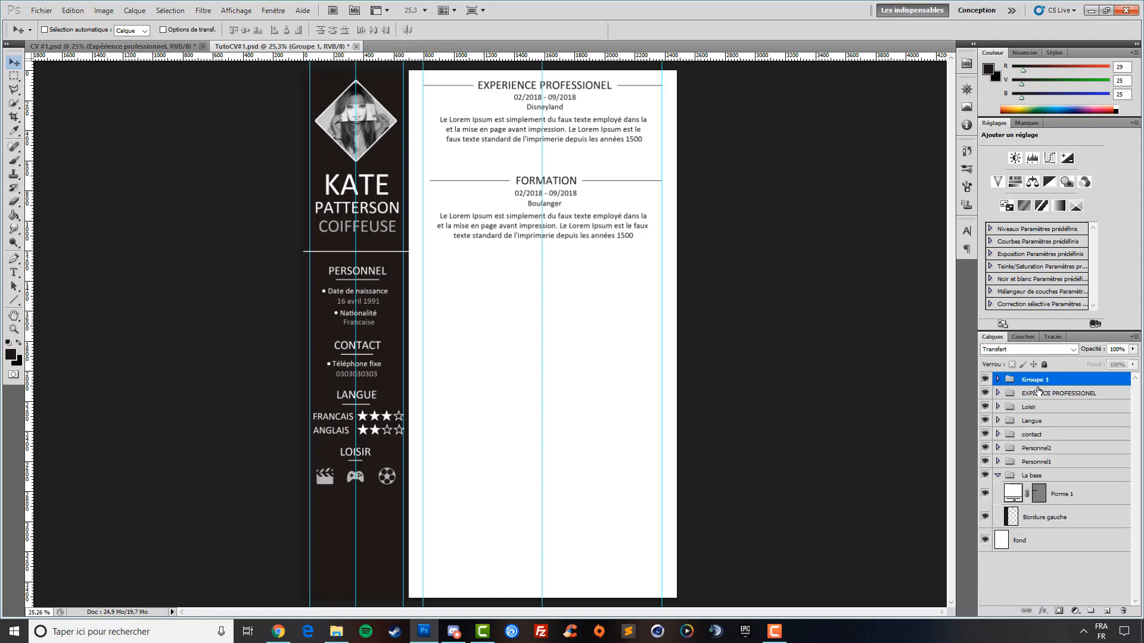
pyautogui.doubleClick(1035, 379)
pyautogui.write('FO')
pyautogui.press('Return')
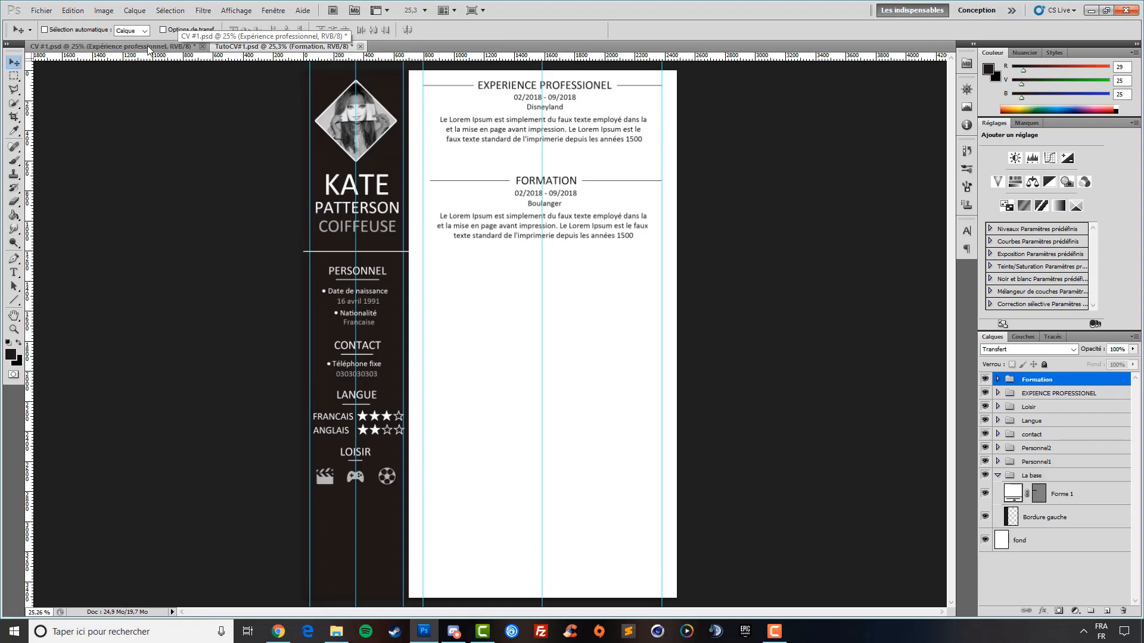
pyautogui.click(149, 47)
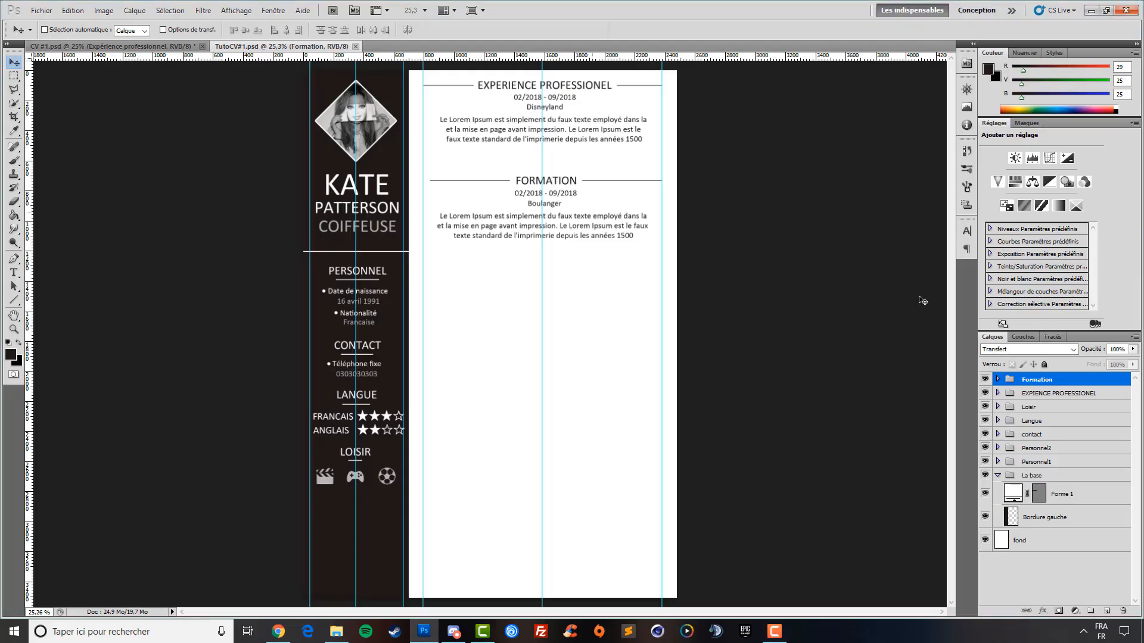
# Nudge the EXPERIENCE PROFESSIONEL and Formation groups slightly left
pyautogui.click(1055, 394)
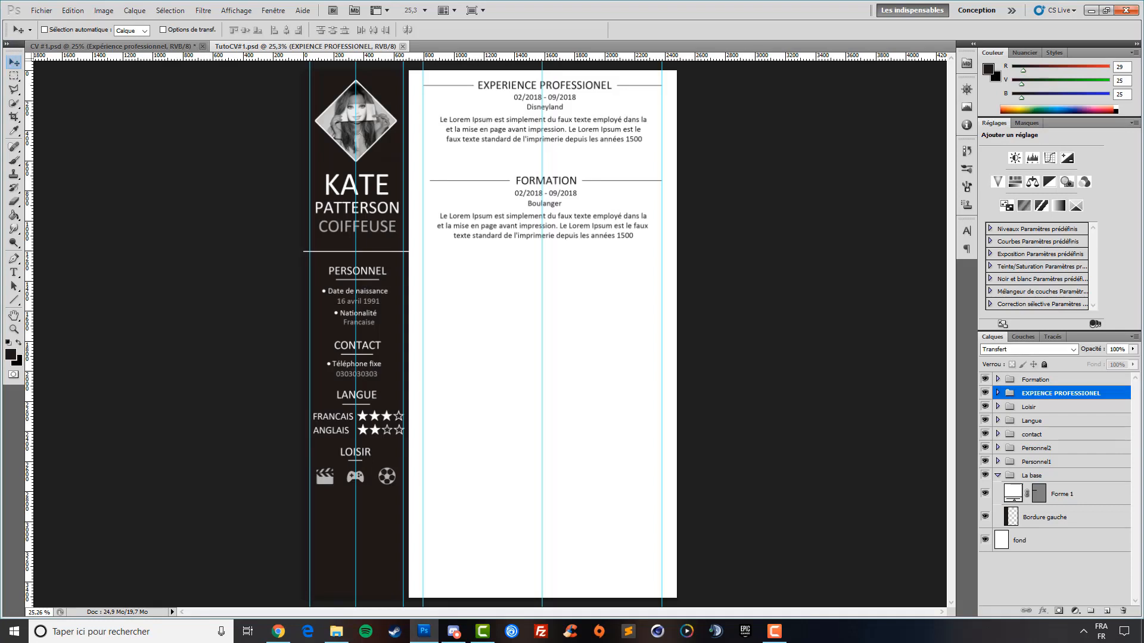
pyautogui.hotkey('shift', 'Left')
pyautogui.hotkey('shift', 'Left')
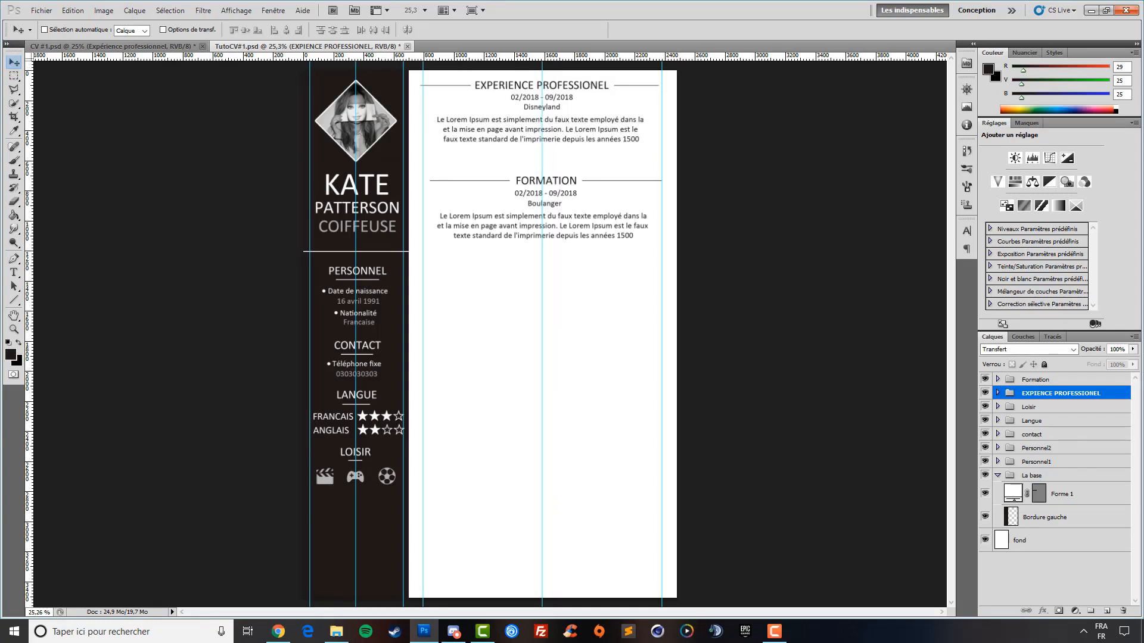
pyautogui.press('Right')
pyautogui.press('Right')
pyautogui.press('Right')
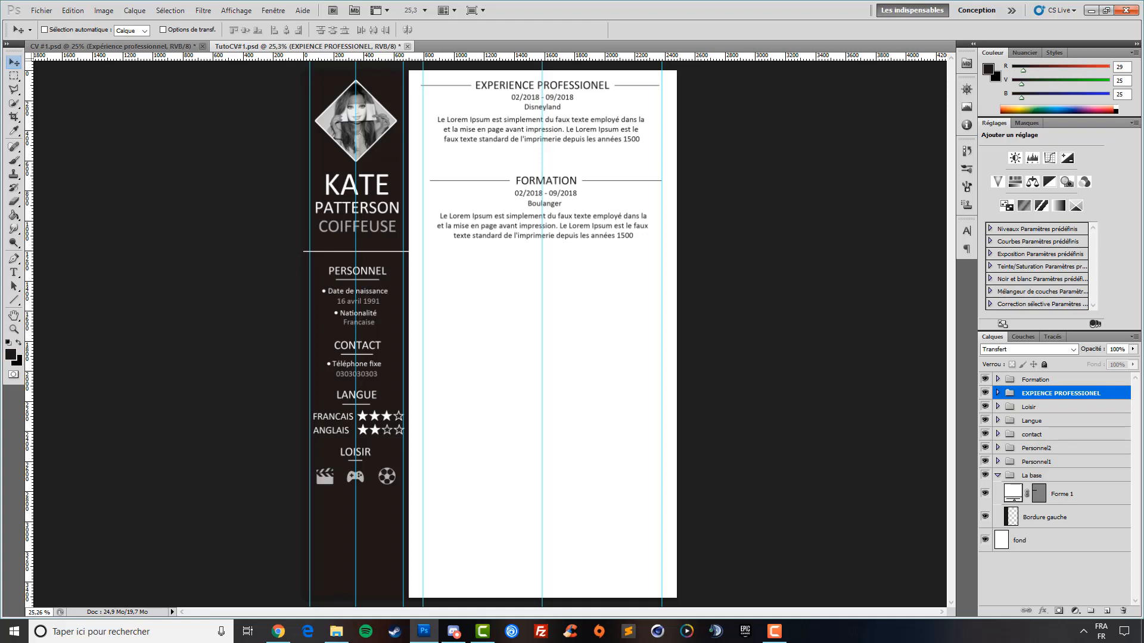
pyautogui.click(1050, 386)
pyautogui.press('Left')
pyautogui.press('Left')
pyautogui.press('Left')
pyautogui.press('Left')
pyautogui.press('Left')
pyautogui.press('Left')
pyautogui.press('Left')
pyautogui.press('Left')
pyautogui.press('Left')
pyautogui.press('Left')
pyautogui.press('Left')
pyautogui.press('Left')
pyautogui.press('Left')
pyautogui.press('Left')
pyautogui.press('Left')
pyautogui.press('Left')
pyautogui.press('Left')
pyautogui.press('Left')
pyautogui.press('Left')
pyautogui.press('Left')
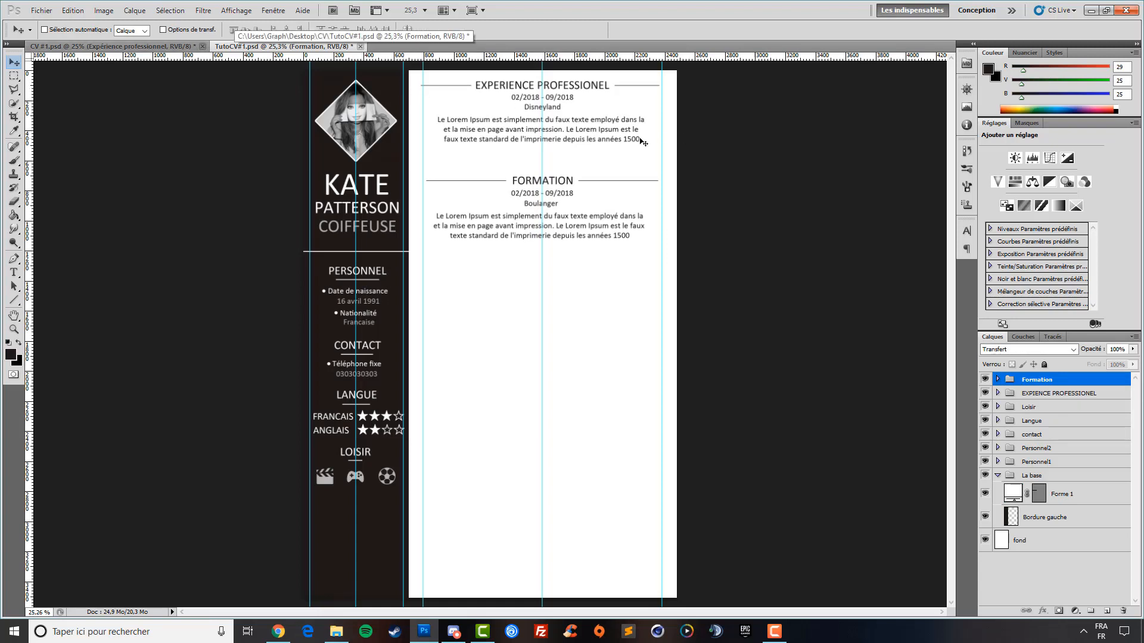
# Inspect the Experience group's layers, nudging the EXPERIENCE PROFESSIONEL heading right and back
pyautogui.click(1007, 393)
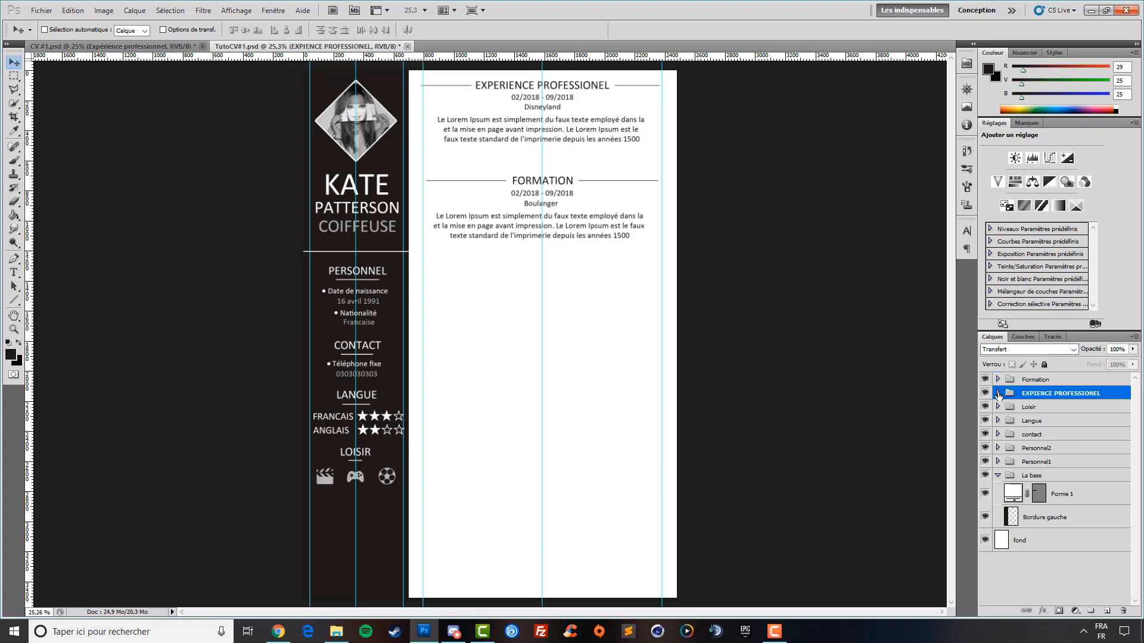
pyautogui.click(998, 393)
pyautogui.click(1093, 422)
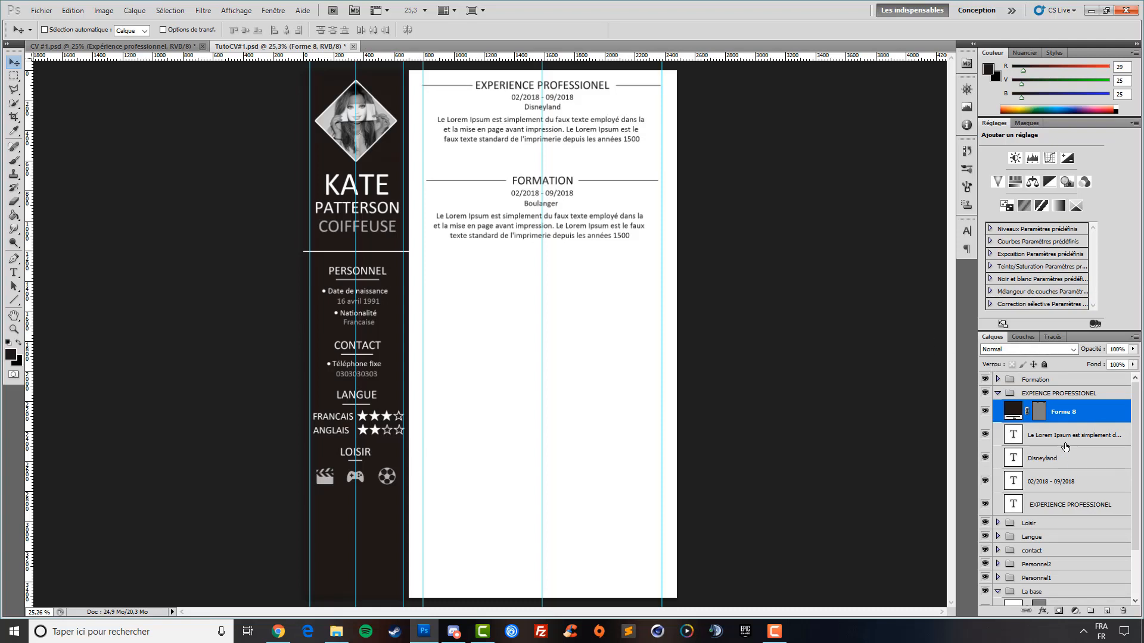
pyautogui.click(1057, 395)
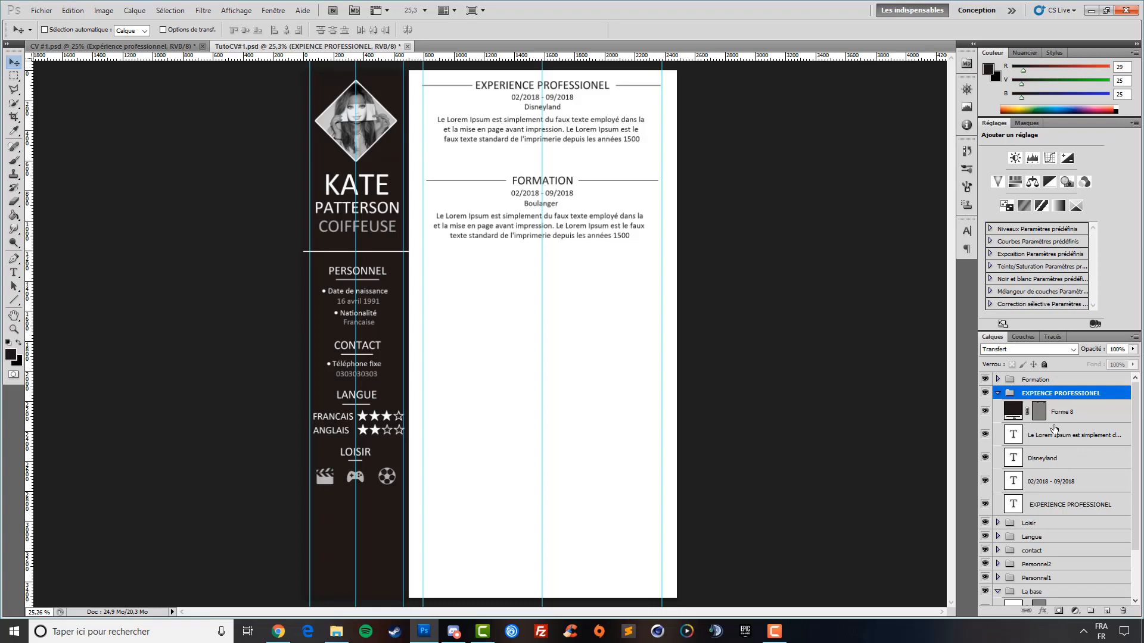
pyautogui.click(1056, 442)
pyautogui.click(1054, 511)
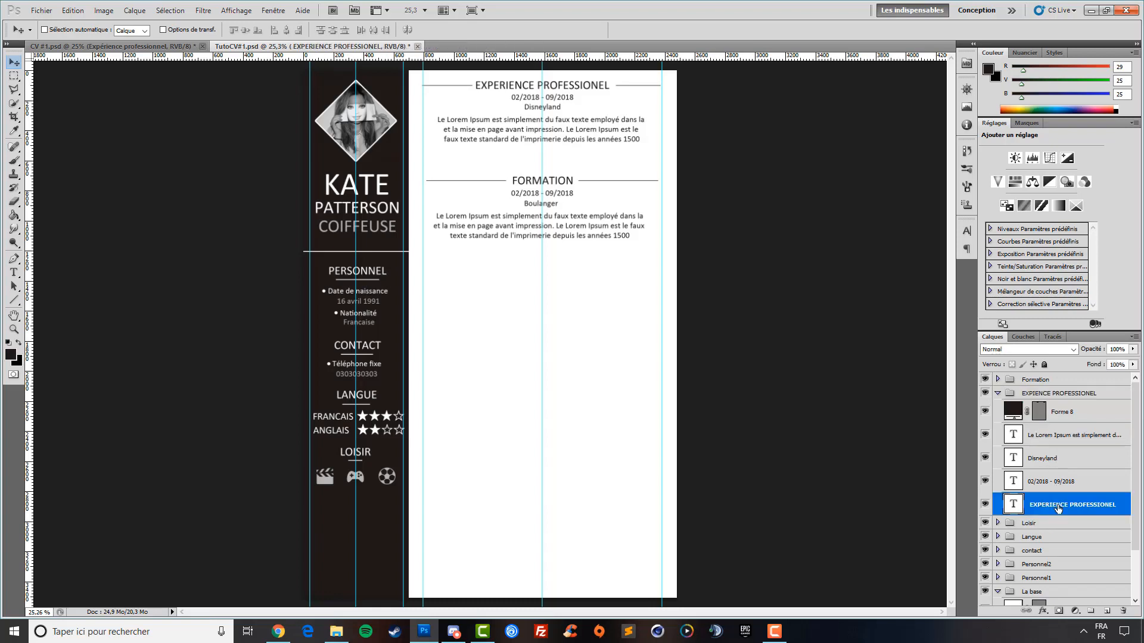
pyautogui.press('Right')
pyautogui.press('Right')
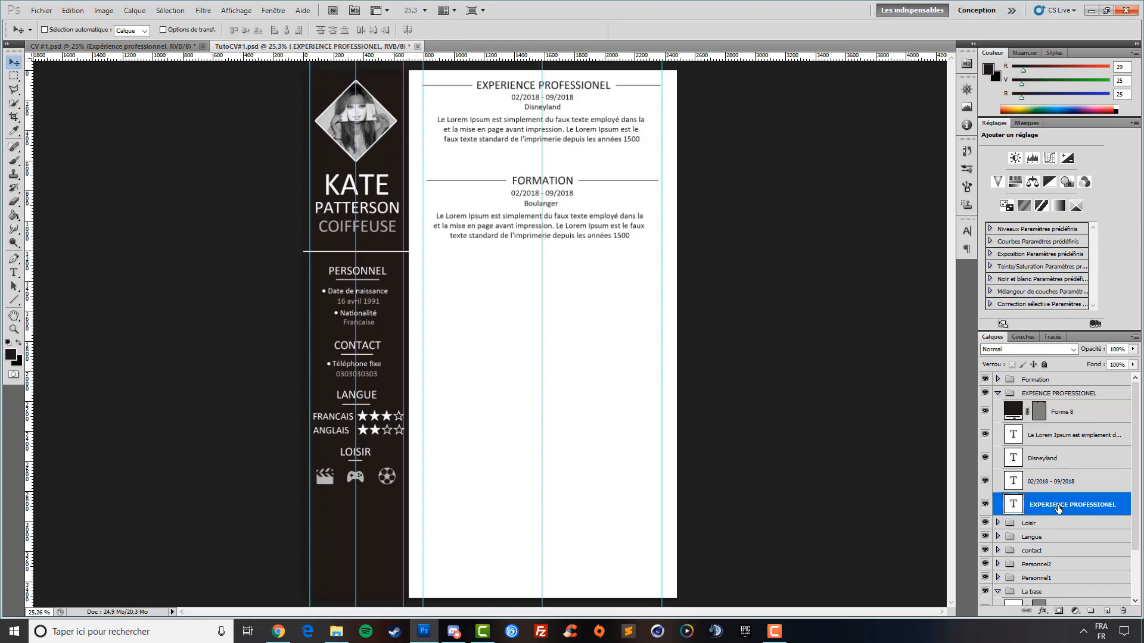
pyautogui.press('Left')
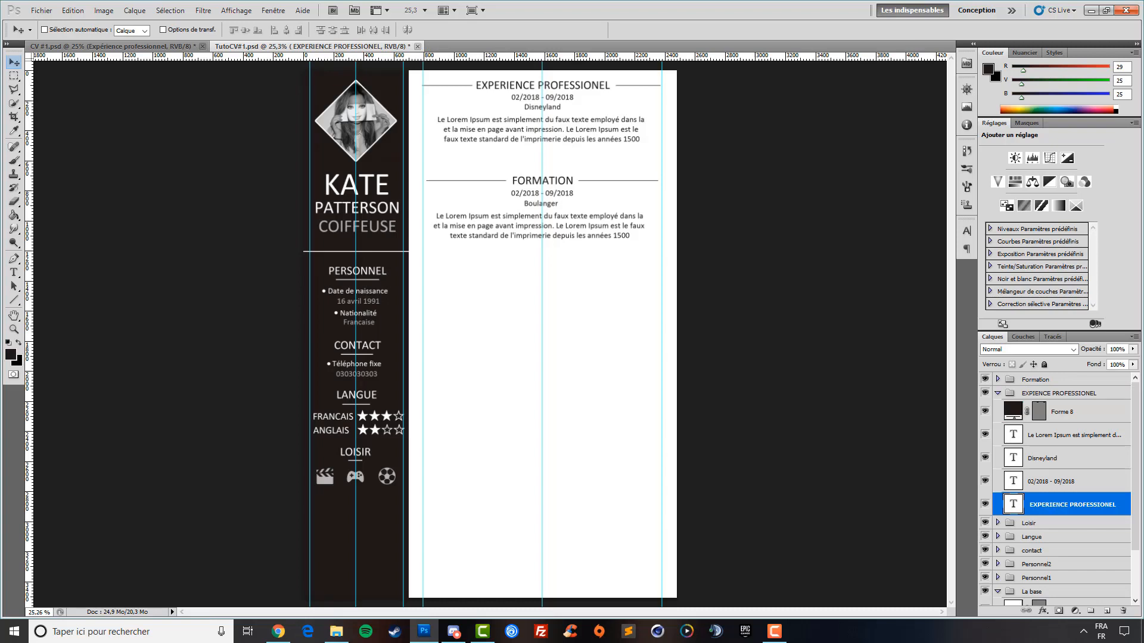
pyautogui.click(1043, 458)
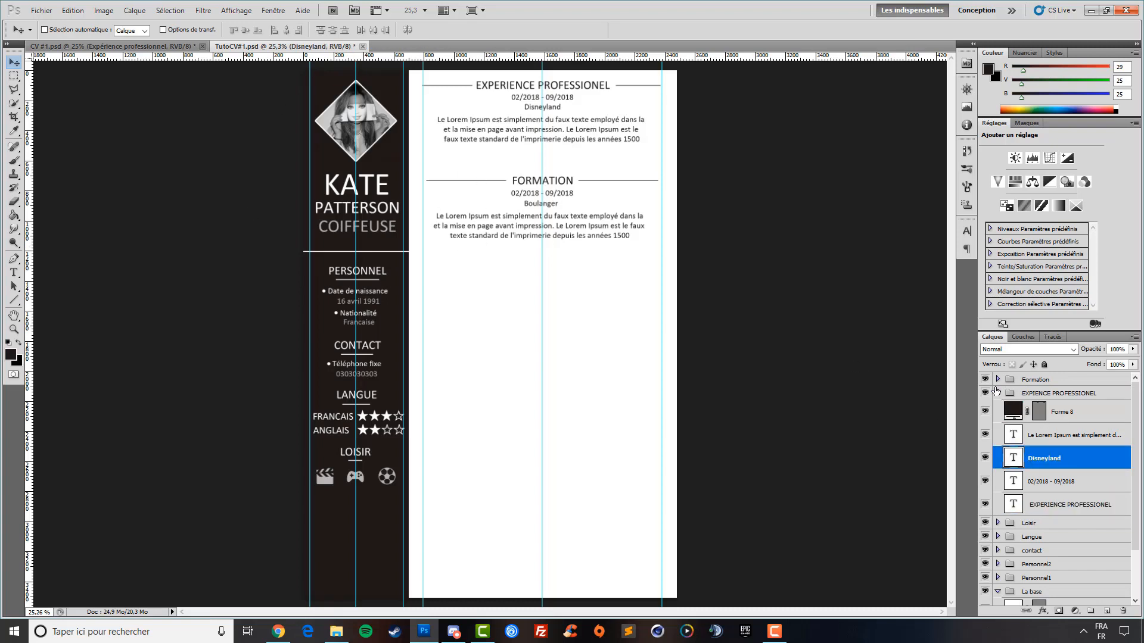
pyautogui.click(998, 393)
pyautogui.click(1026, 381)
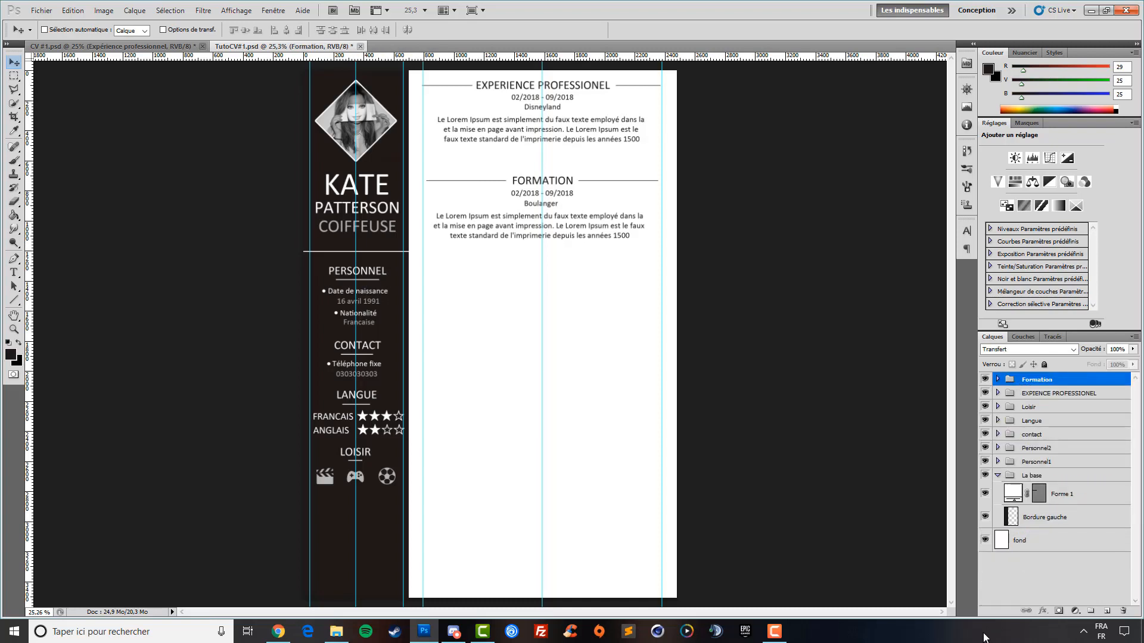
# Add a 19 pt COMPETENCE heading below the formation entry, nudged slightly left
pyautogui.click(13, 274)
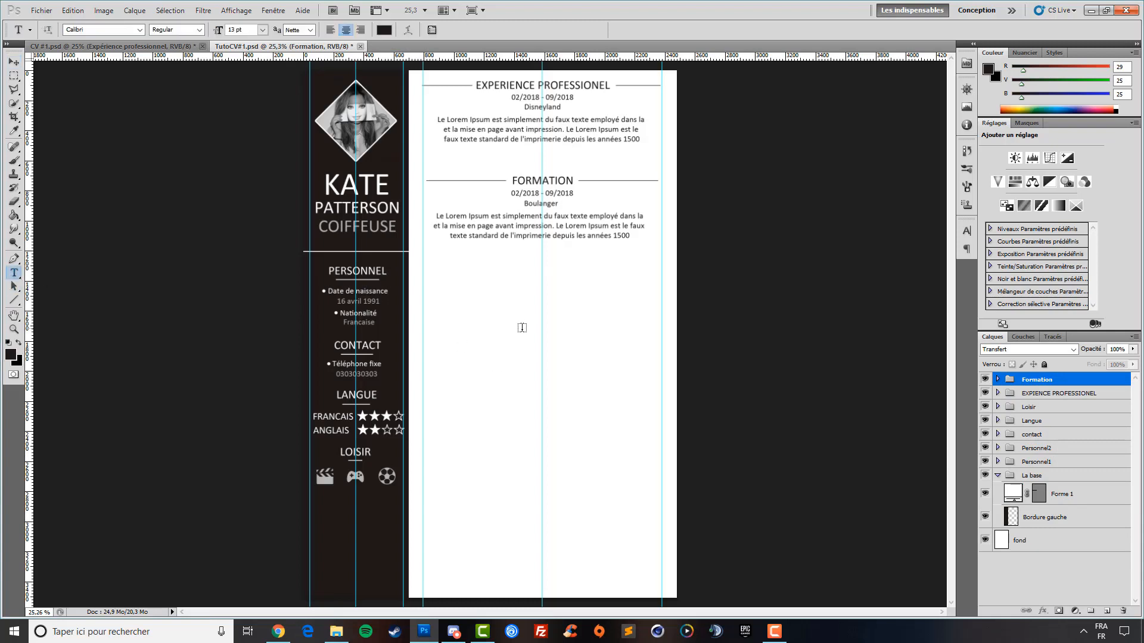
pyautogui.click(531, 324)
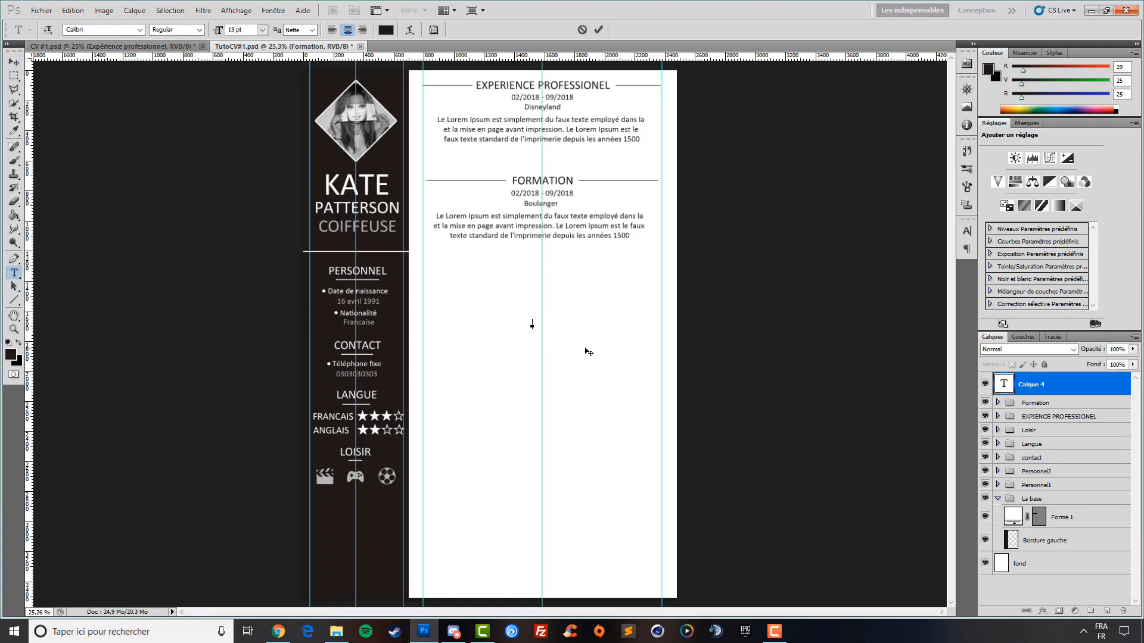
pyautogui.write('COMPETENCE')
pyautogui.doubleClick(557, 324)
pyautogui.moveTo(218, 33); pyautogui.dragTo(222, 32)
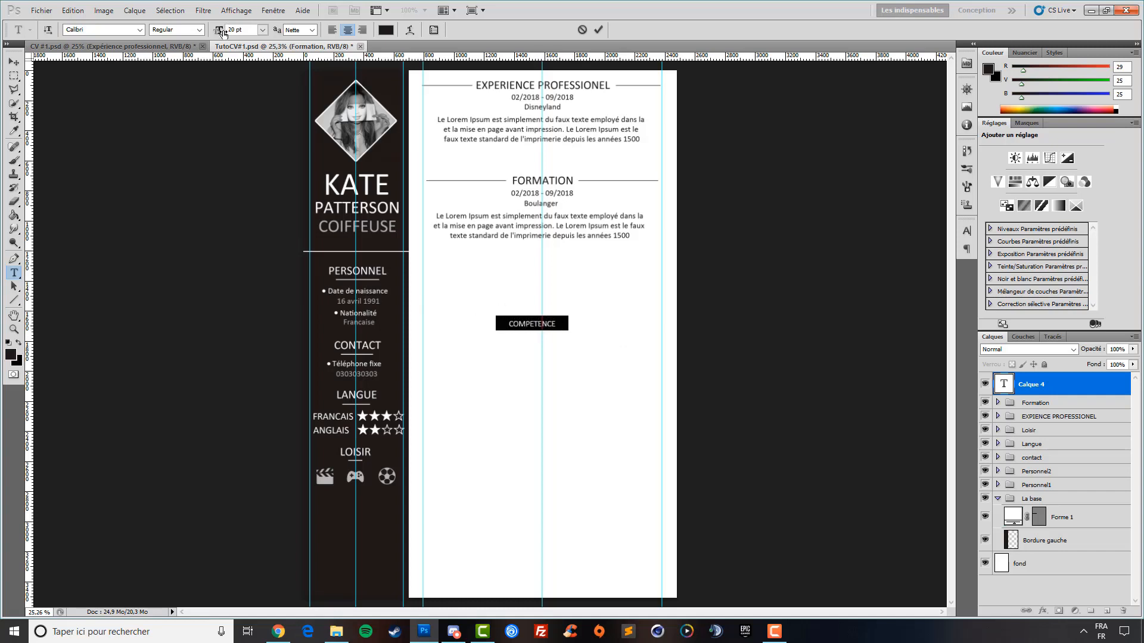
pyautogui.click(13, 62)
pyautogui.moveTo(554, 370); pyautogui.dragTo(562, 308)
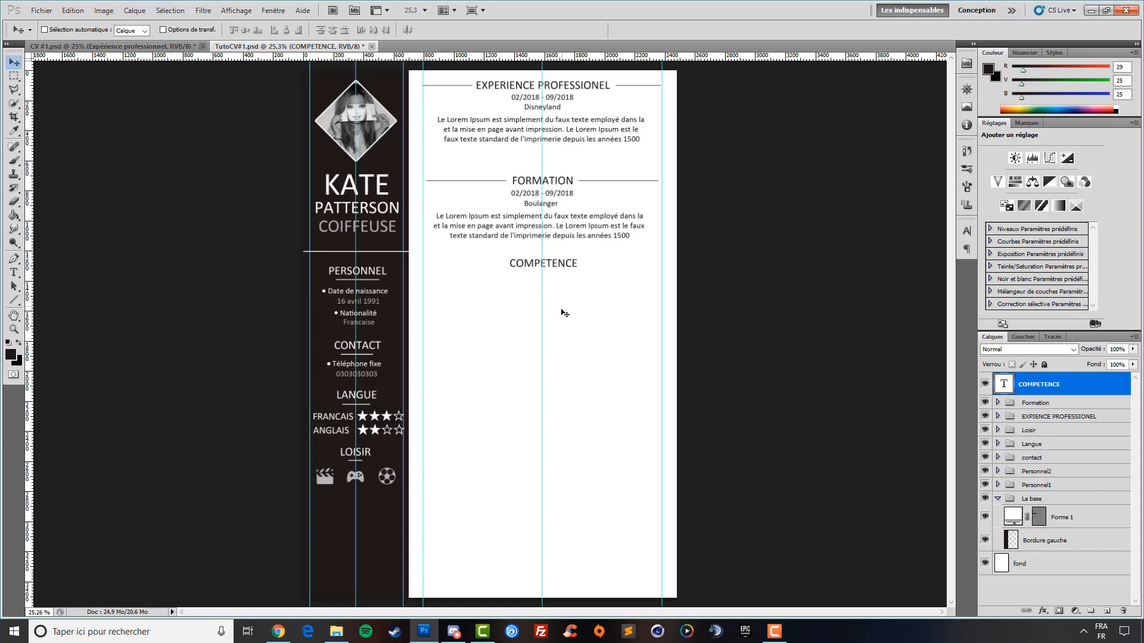
pyautogui.press('Left')
pyautogui.press('Left')
pyautogui.press('Left')
pyautogui.press('Left')
pyautogui.press('Left')
# Place a horizontal guide at COMPETENCE plus a vertical guide, and zoom in on that area
pyautogui.moveTo(587, 57); pyautogui.dragTo(594, 263)
pyautogui.click(14, 301)
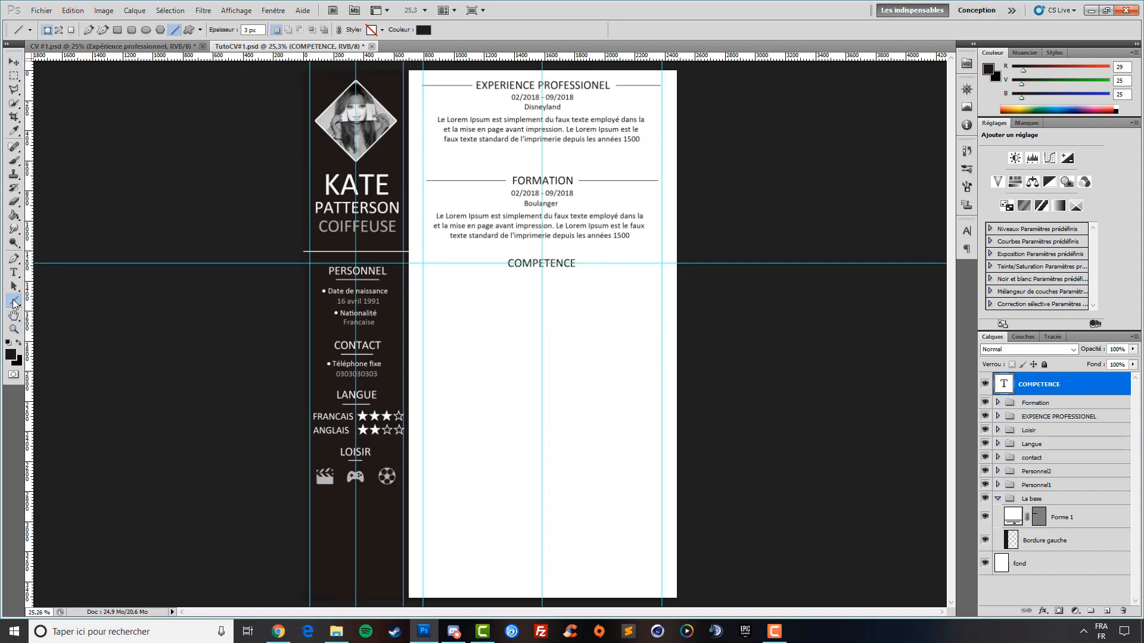
pyautogui.moveTo(29, 136); pyautogui.dragTo(30, 168)
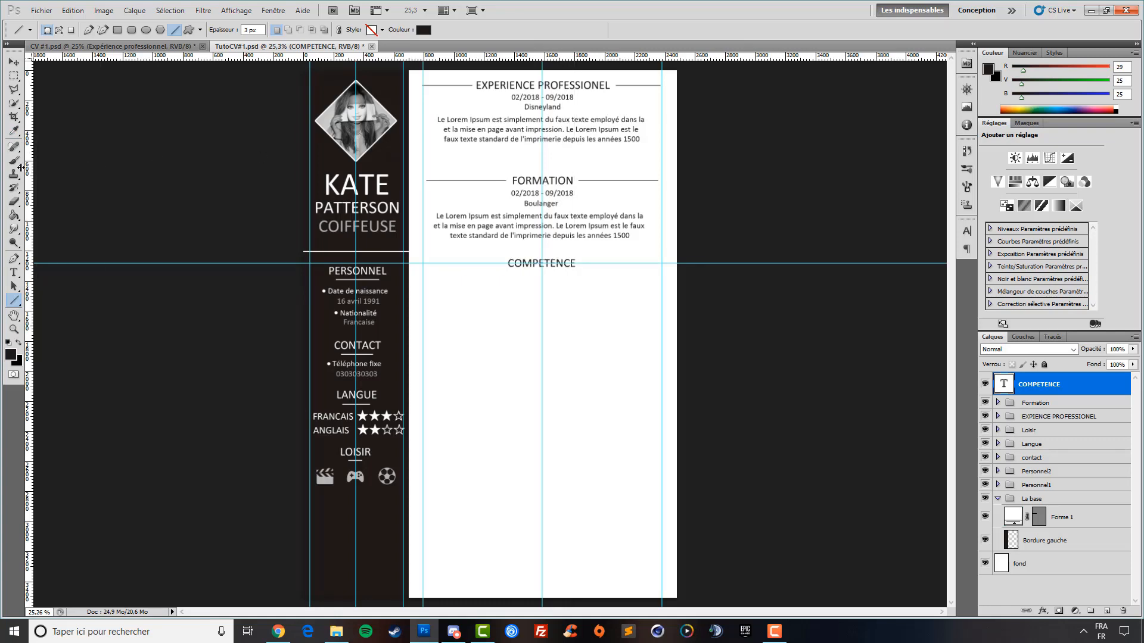
pyautogui.click(13, 329)
pyautogui.click(448, 288)
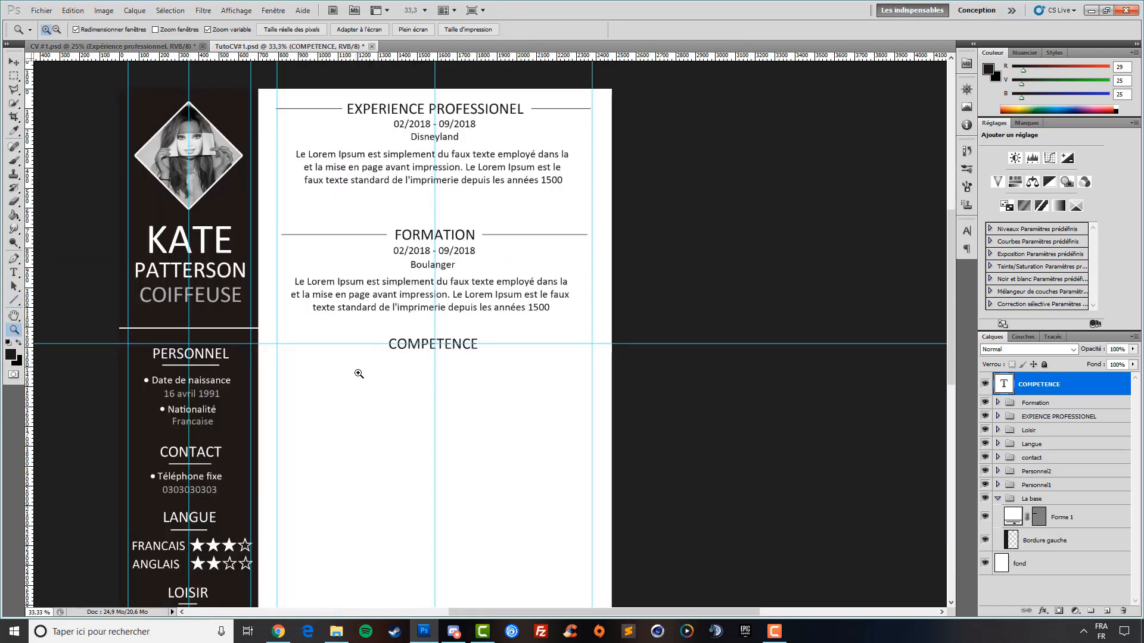
pyautogui.click(361, 374)
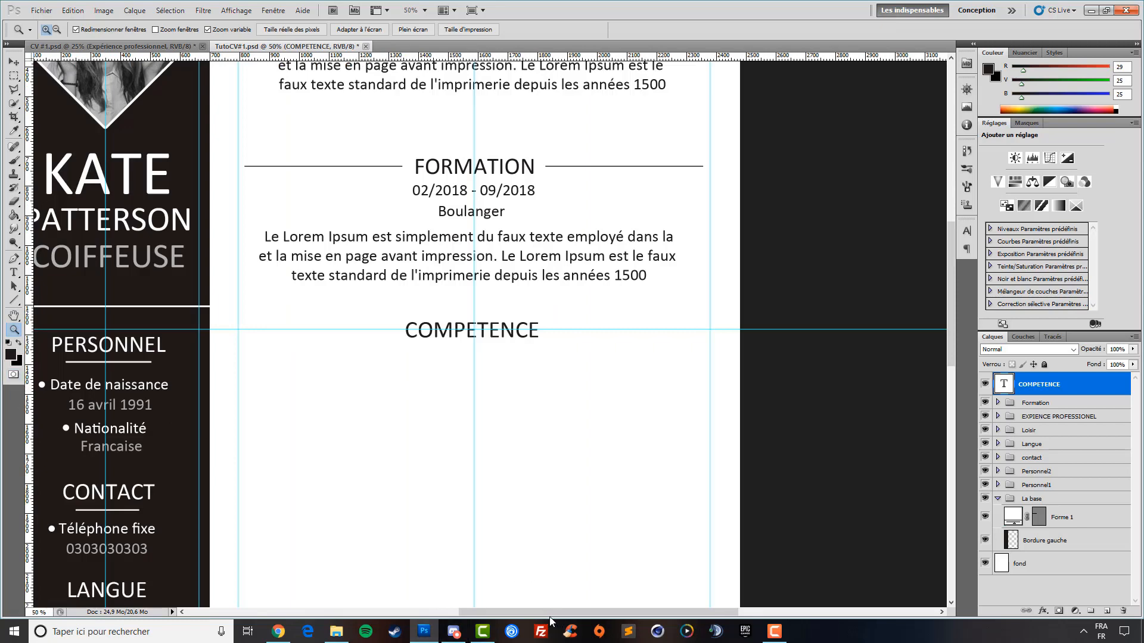
pyautogui.moveTo(549, 619); pyautogui.dragTo(536, 612)
# Draw 3 px rules on both sides of COMPETENCE, fit the page on screen, and remove the guide
pyautogui.press('u')
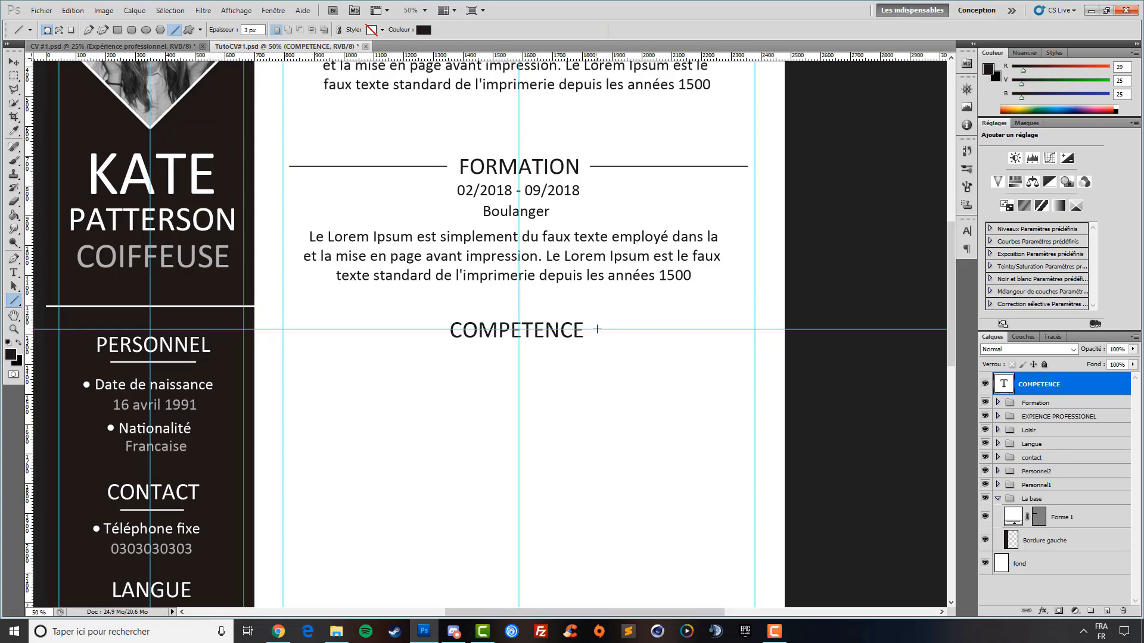
pyautogui.moveTo(595, 329); pyautogui.dragTo(753, 329)
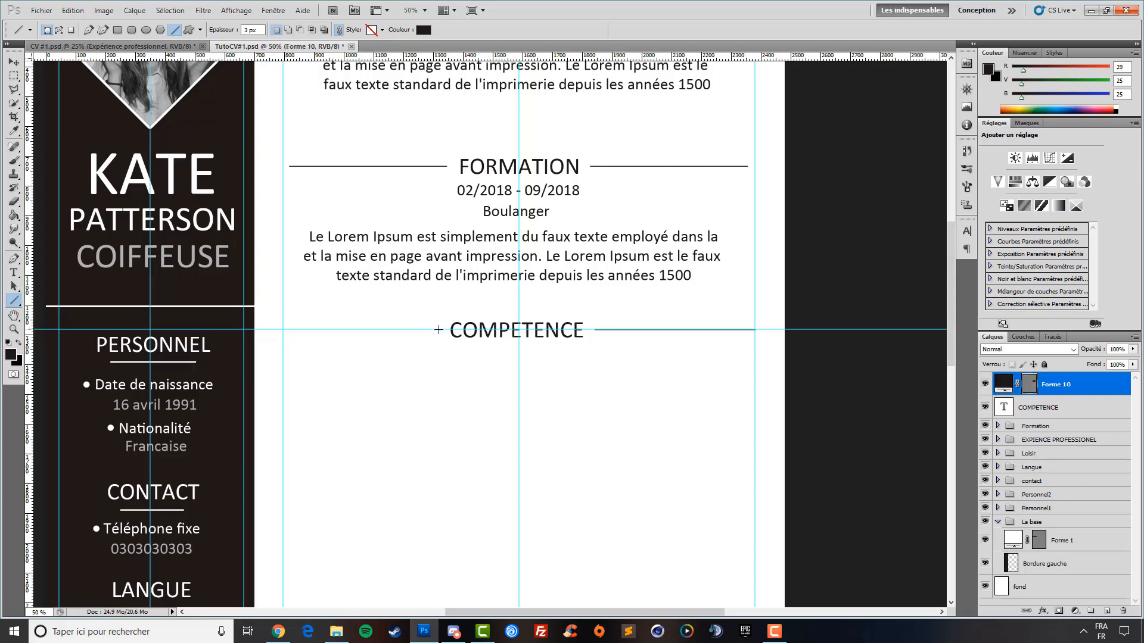
pyautogui.moveTo(439, 330); pyautogui.dragTo(283, 330)
pyautogui.click(13, 329)
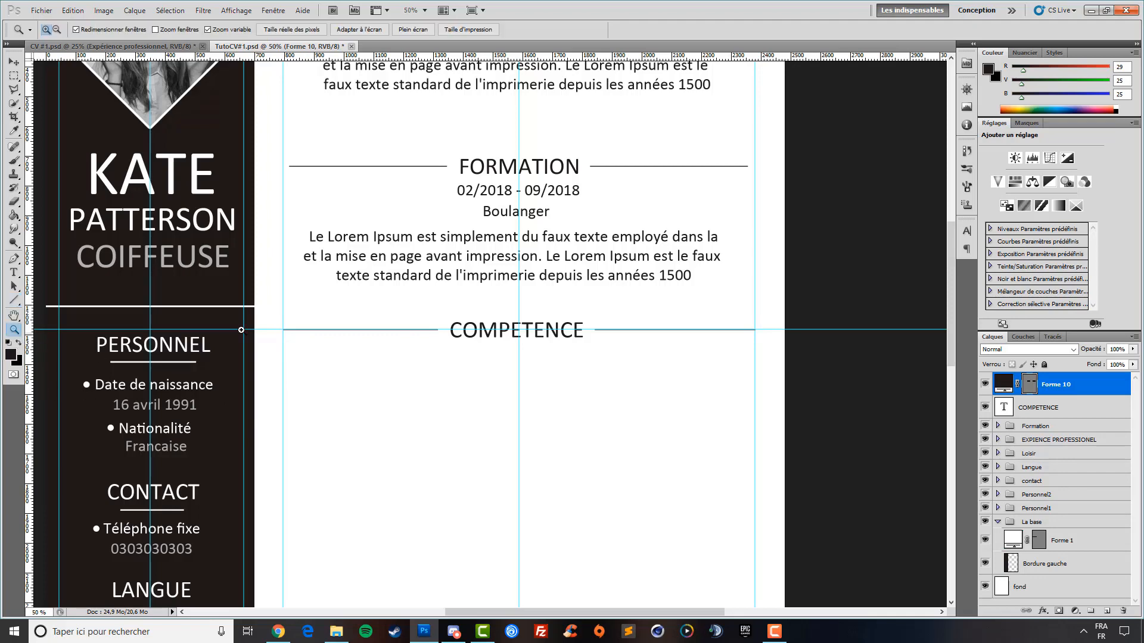
pyautogui.rightClick(609, 276)
pyautogui.rightClick(423, 306)
pyautogui.click(518, 328)
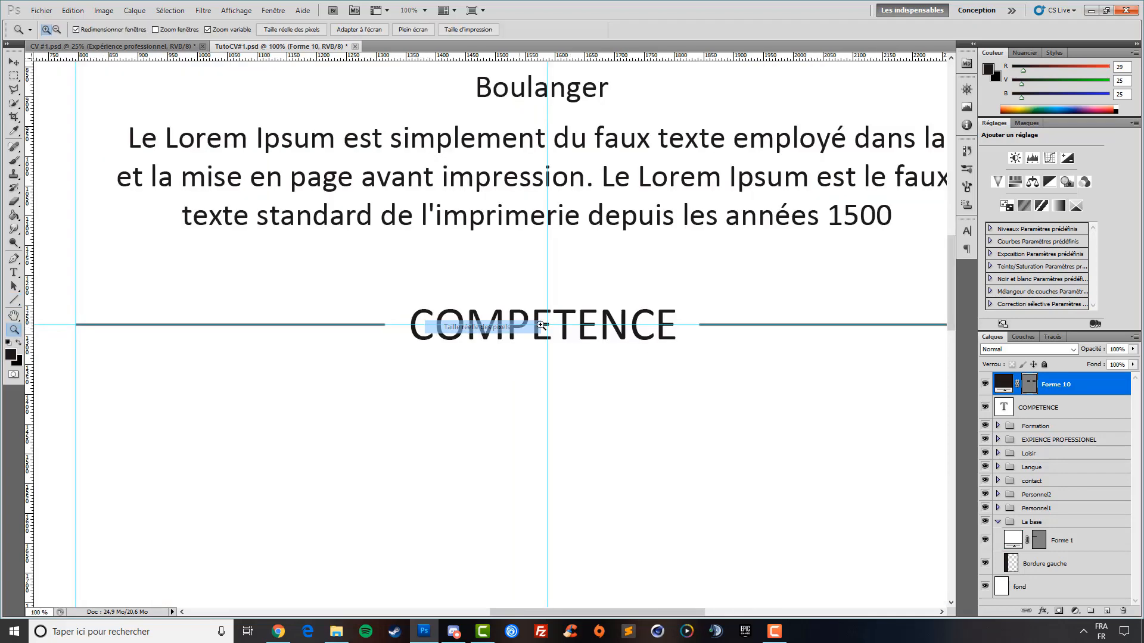
pyautogui.rightClick(588, 324)
pyautogui.click(639, 332)
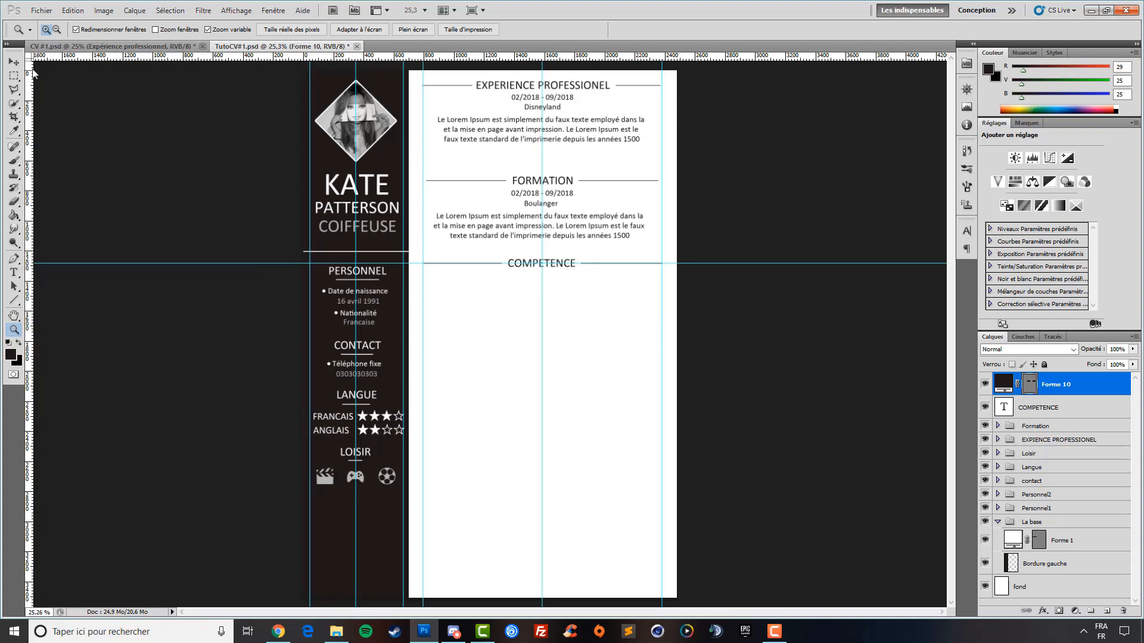
pyautogui.click(14, 62)
pyautogui.moveTo(764, 265); pyautogui.dragTo(756, 57)
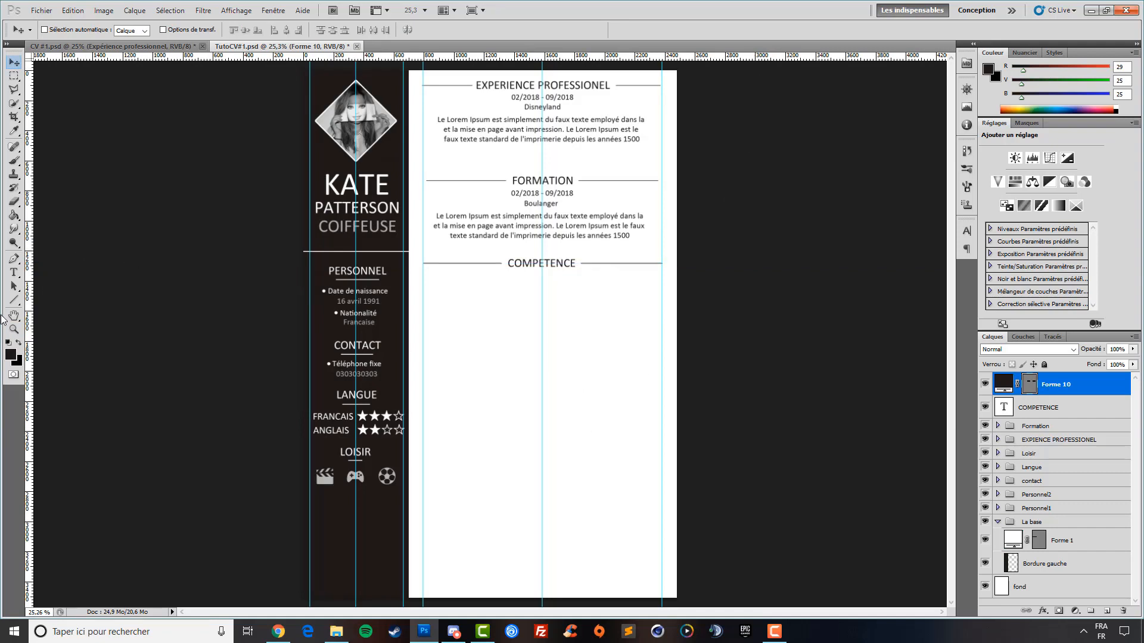
# Start a text line below COMPETENCE beginning with a dash
pyautogui.click(14, 275)
pyautogui.click(461, 310)
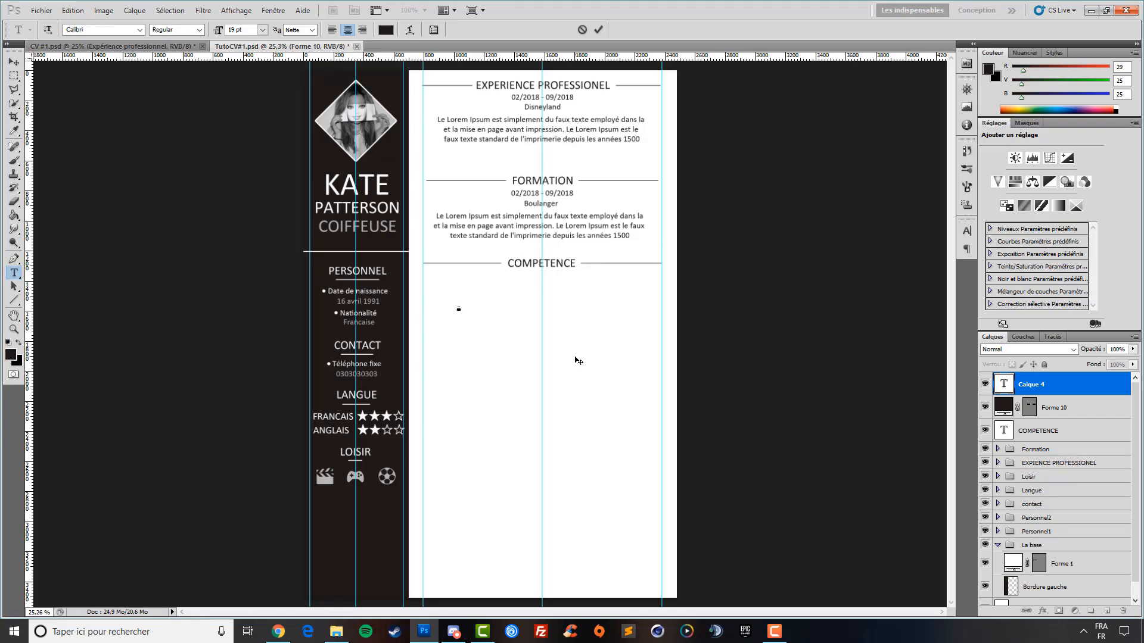
pyautogui.write('-')
# Copy the opening sentence of the lipsum.com explanation paragraph from Chrome and return to Photoshop
pyautogui.click(278, 632)
pyautogui.click(506, 307)
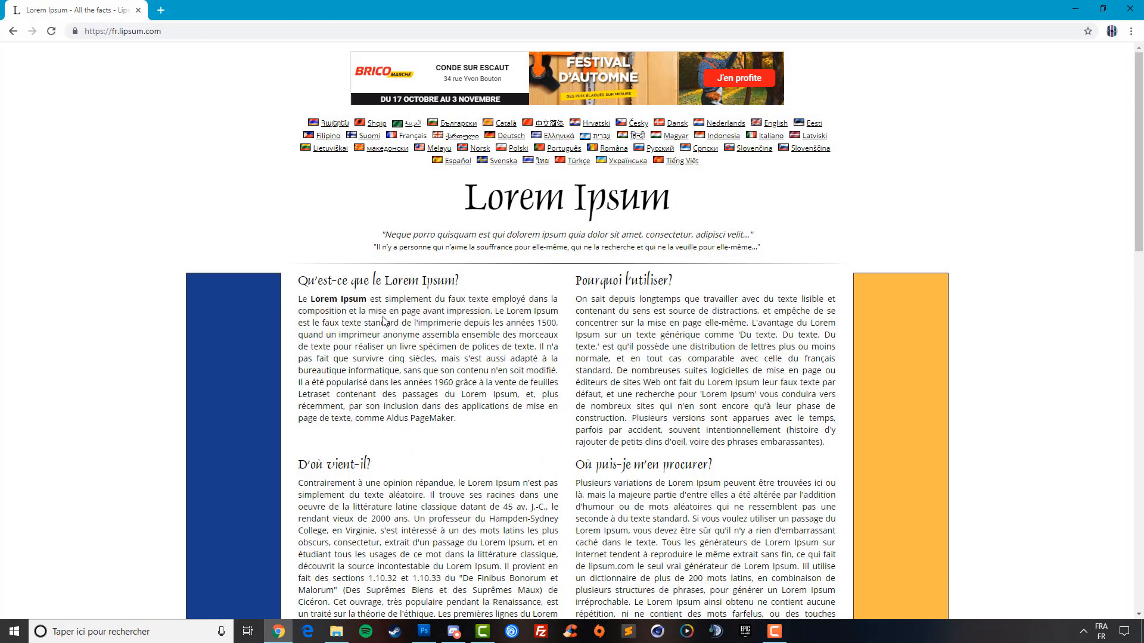
pyautogui.moveTo(422, 311); pyautogui.dragTo(409, 309)
pyautogui.moveTo(492, 311); pyautogui.dragTo(301, 300)
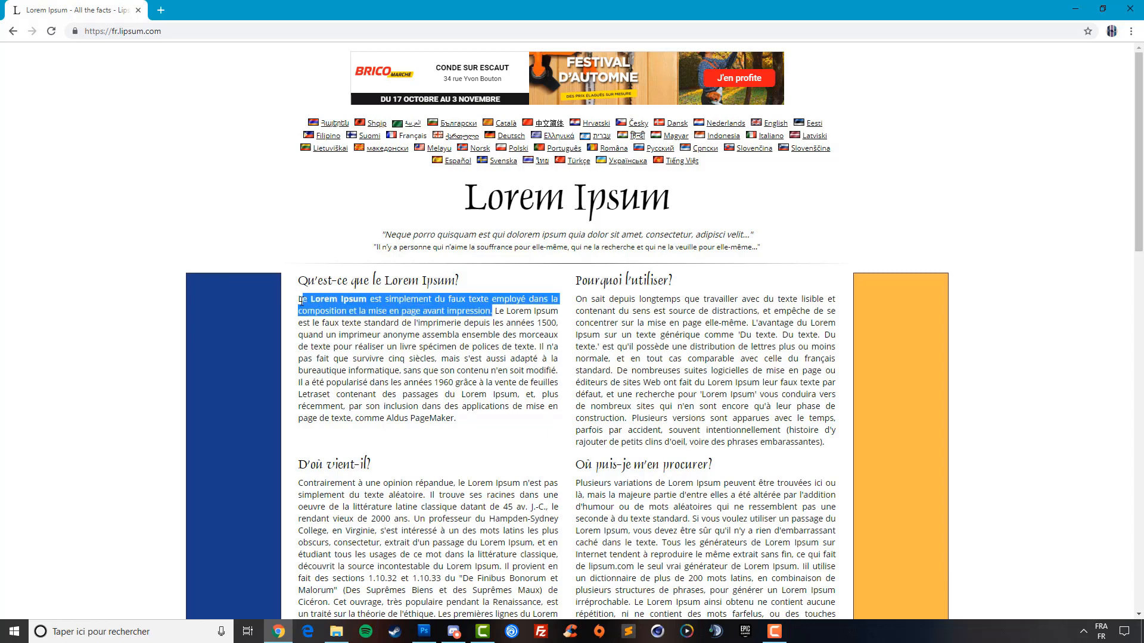
pyautogui.click(1075, 9)
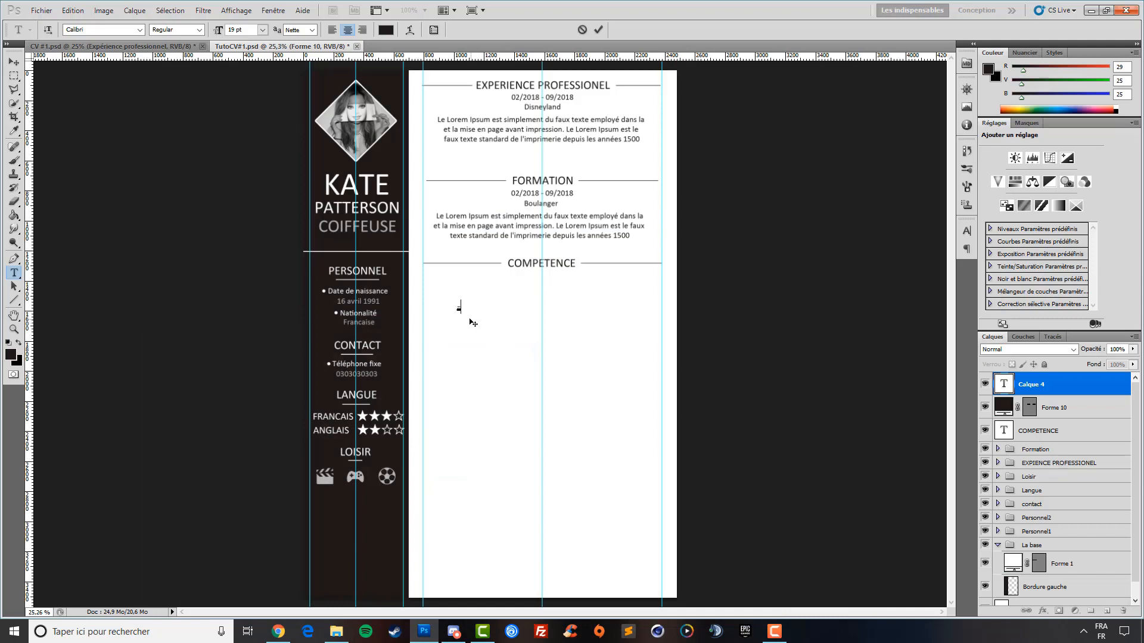
# Paste the Lorem Ipsum sentence, set it to 10 pt, and delete 'et la mise en page'
pyautogui.write('Le Lorem Ipsum est simplement du faux texte employé dans la composition et la mise en page avant impression.')
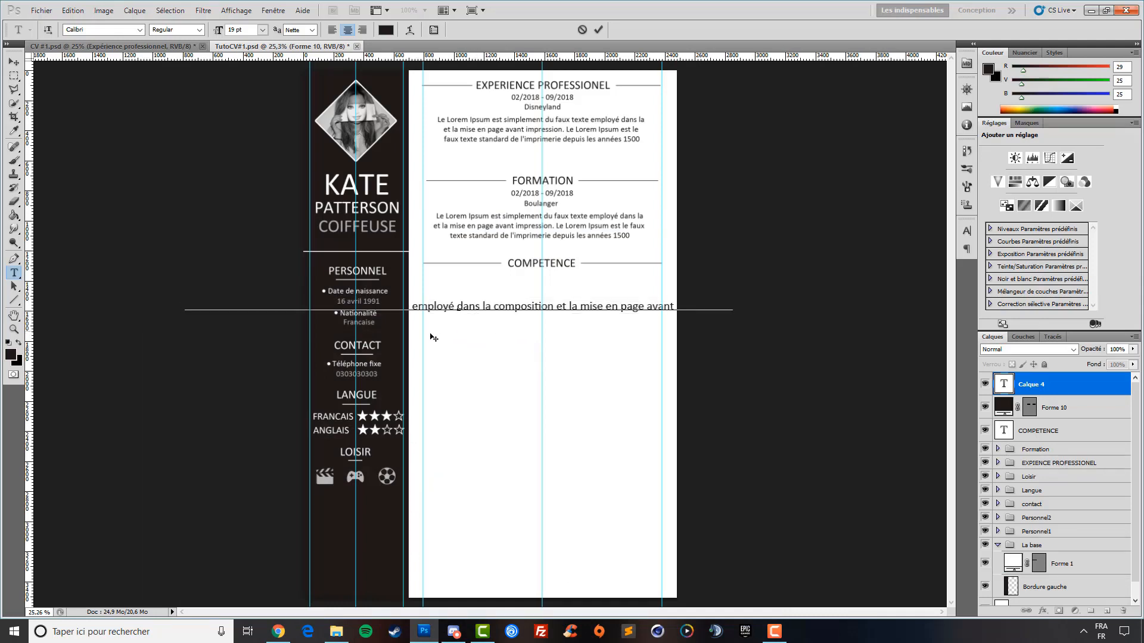
pyautogui.moveTo(518, 364); pyautogui.dragTo(764, 352)
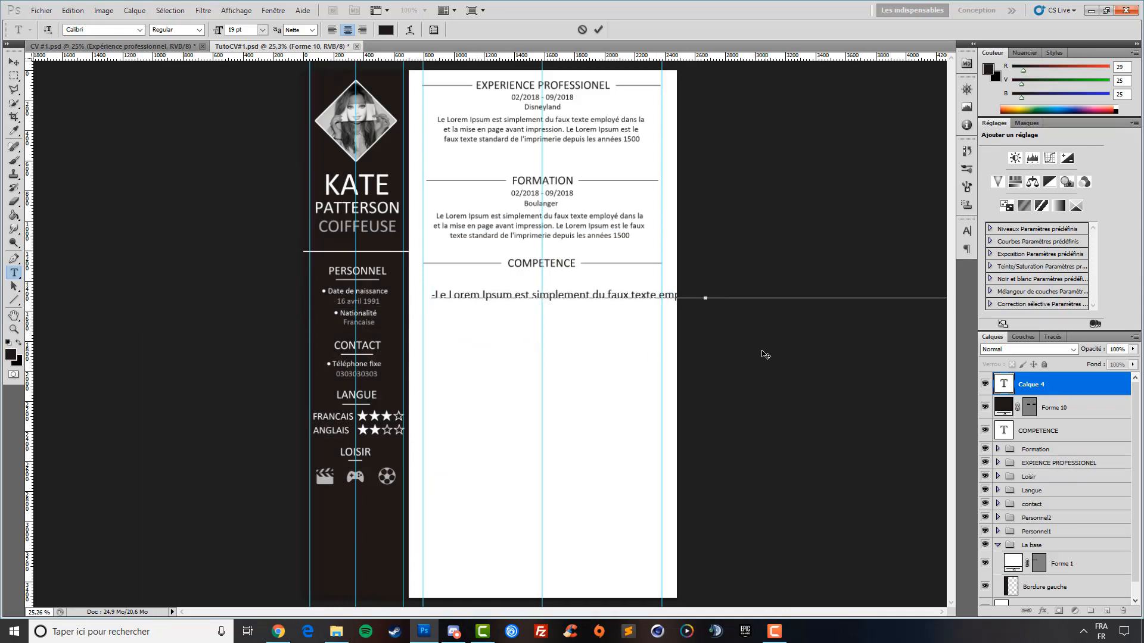
pyautogui.hotkey('ctrl', 'z')
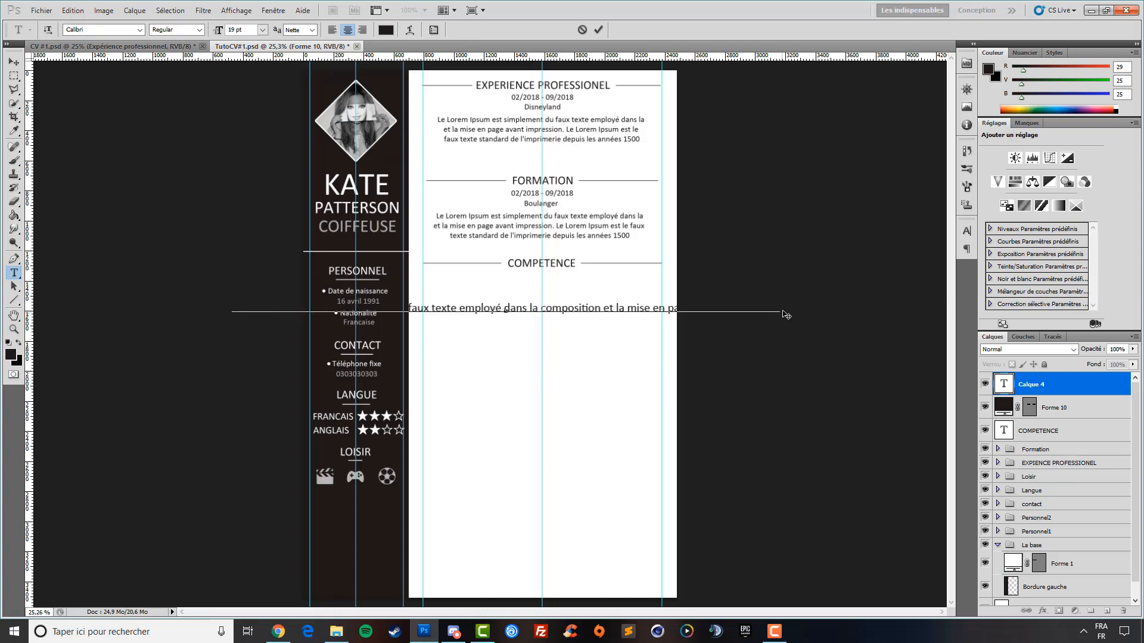
pyautogui.moveTo(782, 308); pyautogui.dragTo(233, 309)
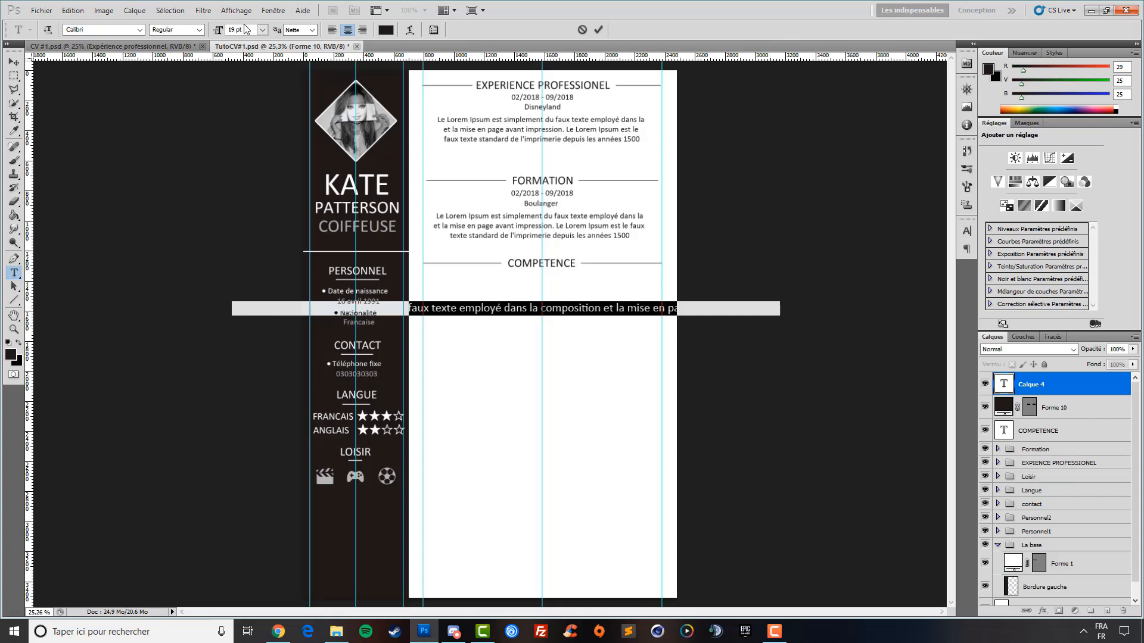
pyautogui.moveTo(218, 35); pyautogui.dragTo(213, 34)
pyautogui.click(637, 308)
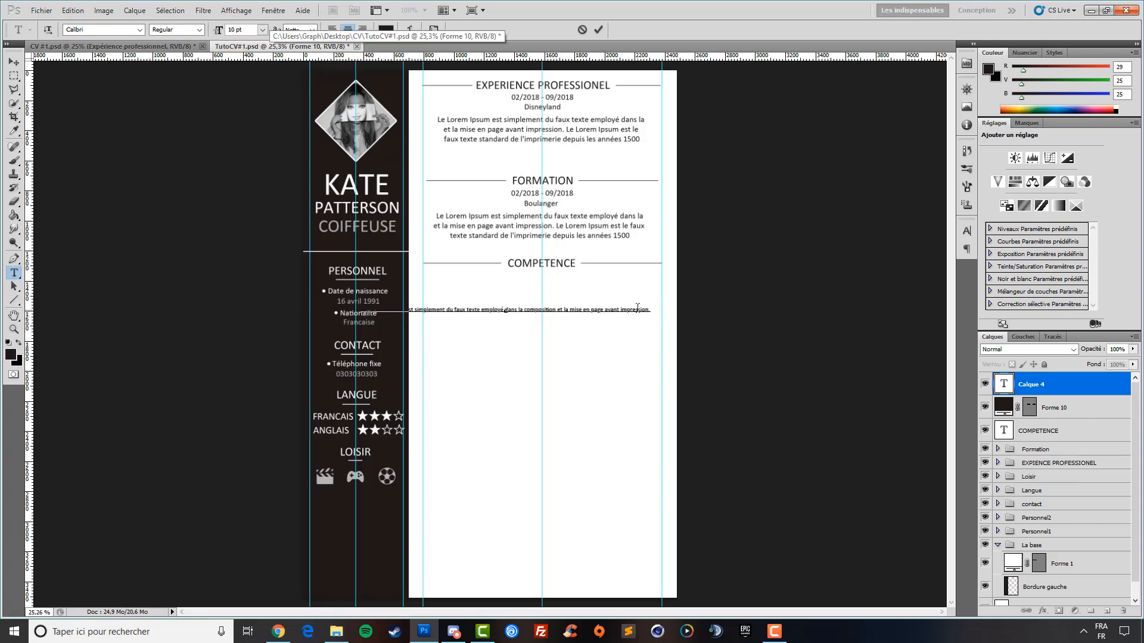
pyautogui.moveTo(601, 309); pyautogui.dragTo(565, 309)
pyautogui.press('BackSpace')
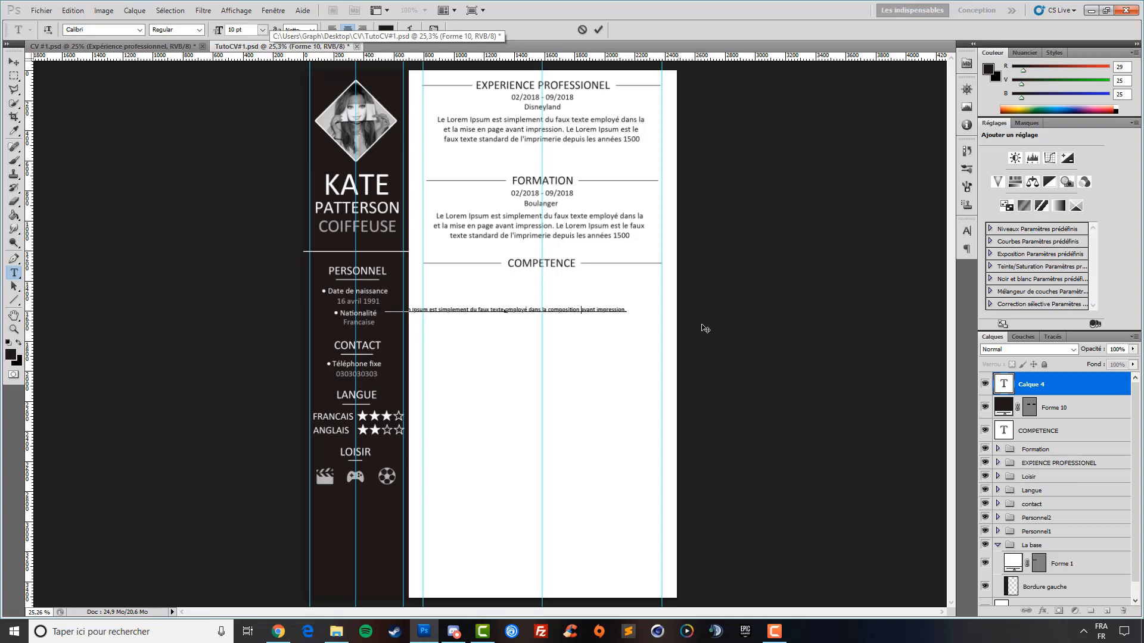
pyautogui.click(14, 62)
# Move the text line under the COMPETENCE heading, adding a vertical alignment guide
pyautogui.moveTo(441, 331); pyautogui.dragTo(476, 303)
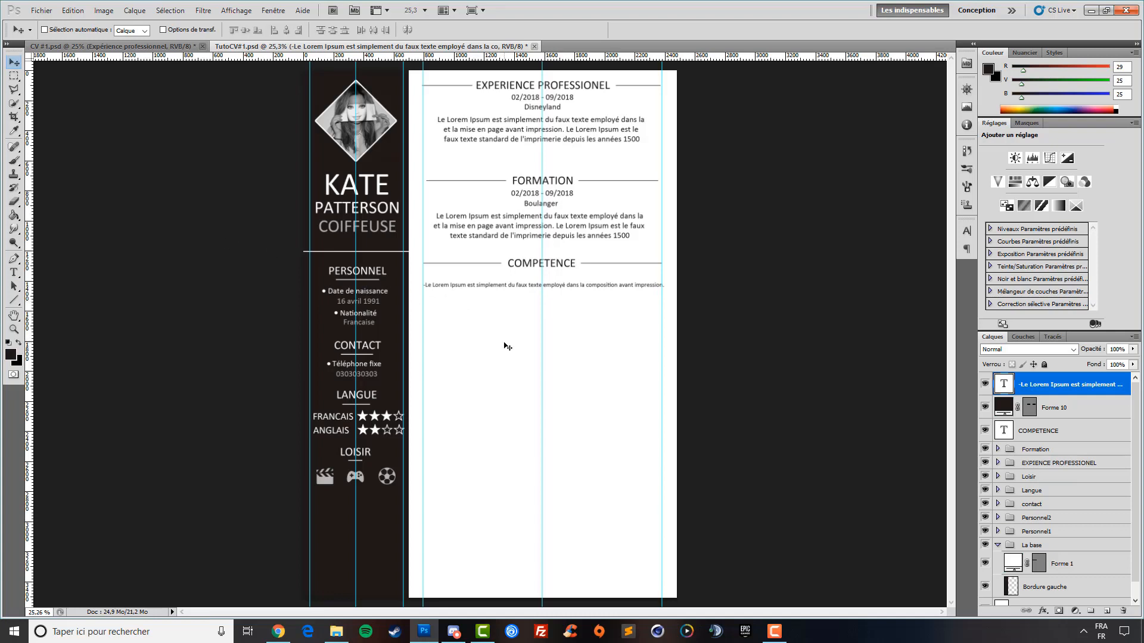
pyautogui.moveTo(492, 327)
pyautogui.mouseDown()
pyautogui.moveTo(513, 321)
pyautogui.moveTo(504, 318)
pyautogui.mouseUp()
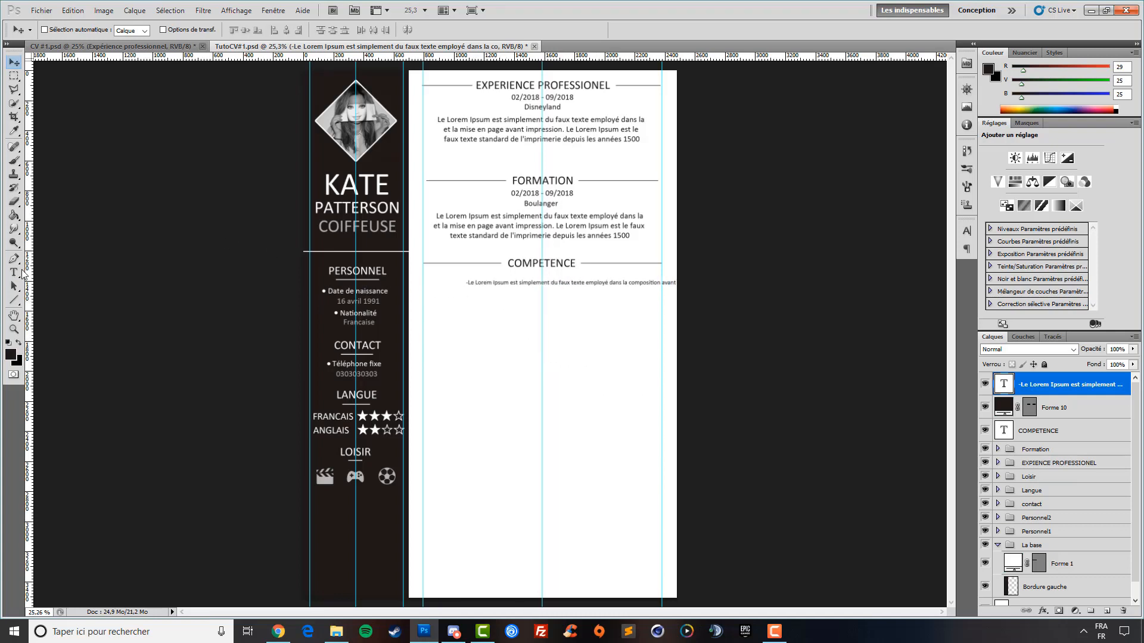
pyautogui.moveTo(29, 275); pyautogui.dragTo(432, 316)
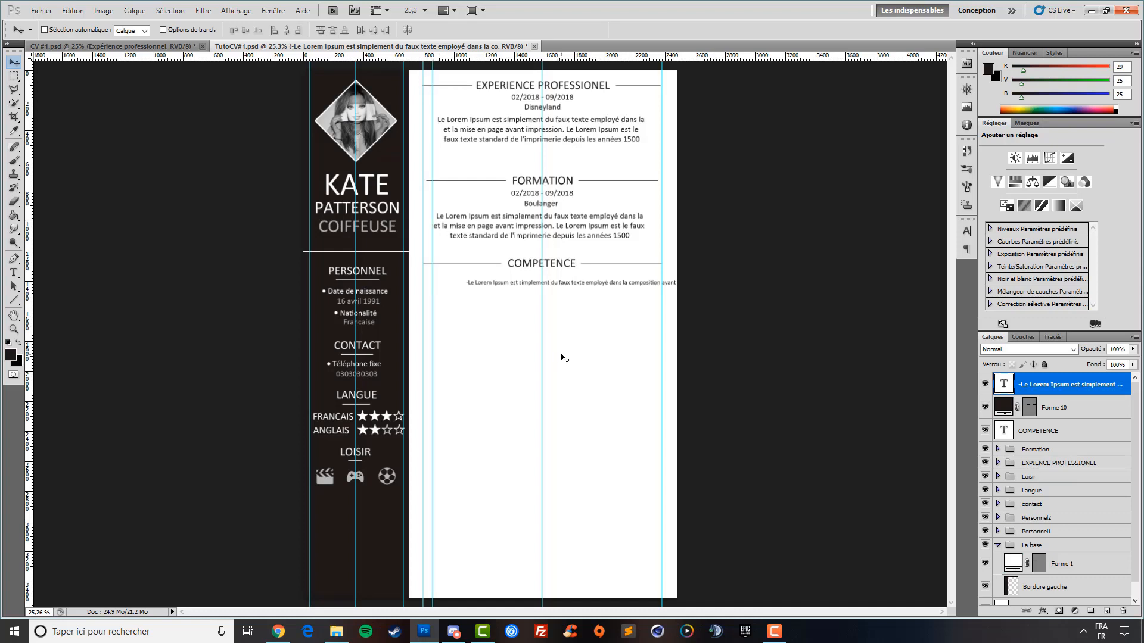
pyautogui.moveTo(495, 297); pyautogui.dragTo(472, 299)
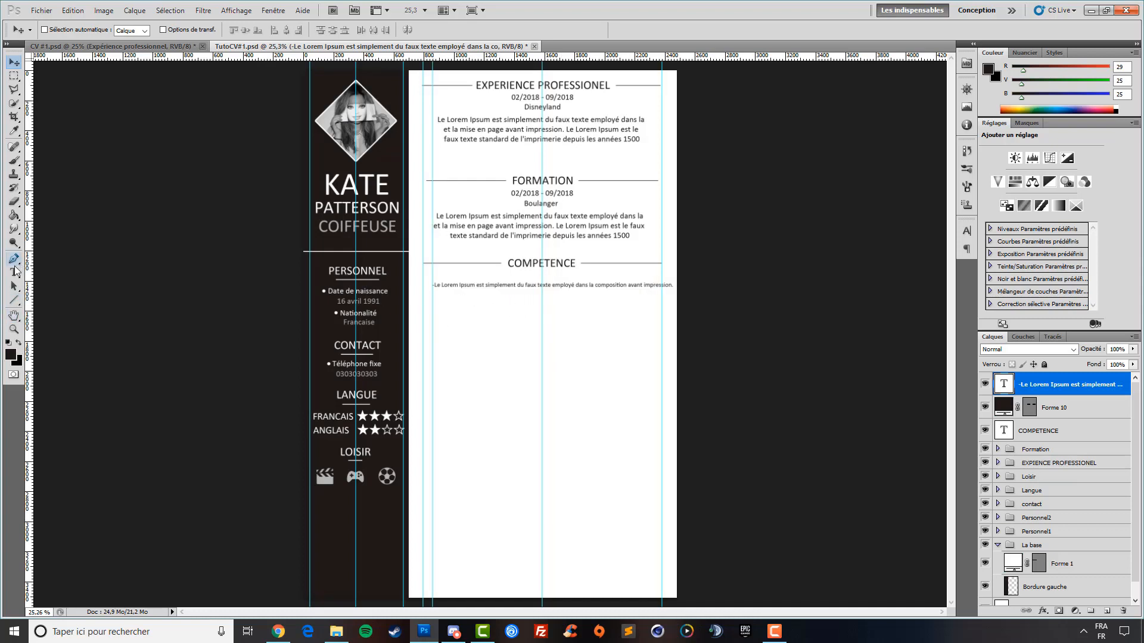
# Trim the line to end in 'compos impression.' and align it left under COMPETENCE
pyautogui.click(14, 272)
pyautogui.click(646, 284)
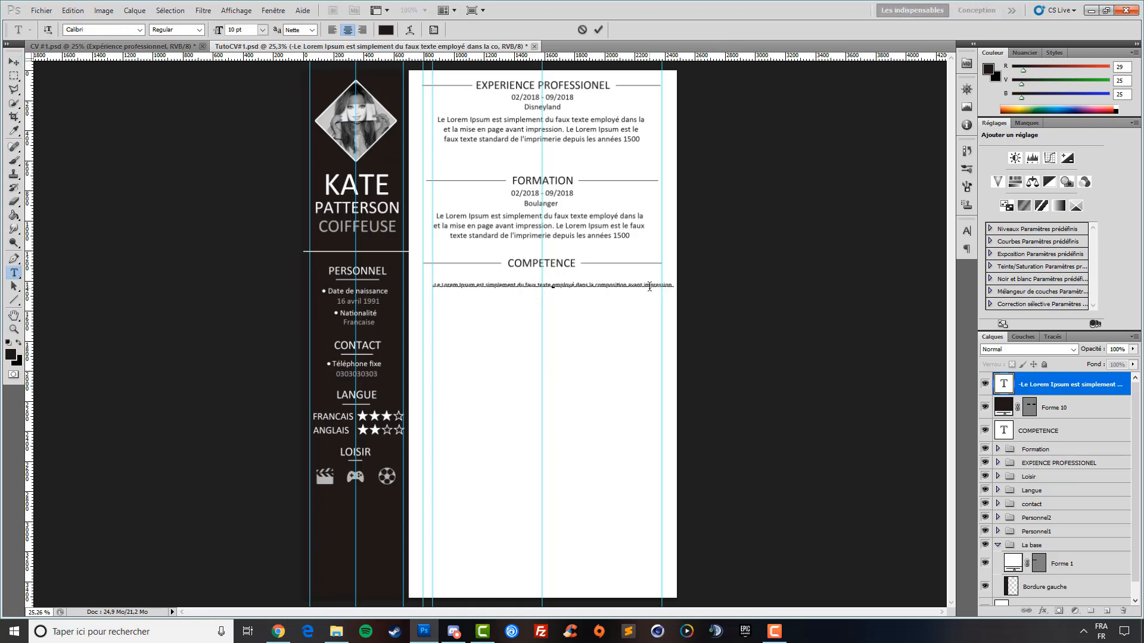
pyautogui.press('BackSpace')
pyautogui.press('BackSpace')
pyautogui.press('BackSpace')
pyautogui.press('BackSpace')
pyautogui.press('BackSpace')
pyautogui.press('BackSpace')
pyautogui.press('BackSpace')
pyautogui.press('BackSpace')
pyautogui.press('BackSpace')
pyautogui.press('BackSpace')
pyautogui.press('BackSpace')
pyautogui.press('BackSpace')
pyautogui.click(14, 62)
pyautogui.moveTo(496, 309); pyautogui.dragTo(484, 308)
pyautogui.press('Left')
pyautogui.press('Left')
pyautogui.press('Left')
pyautogui.press('Left')
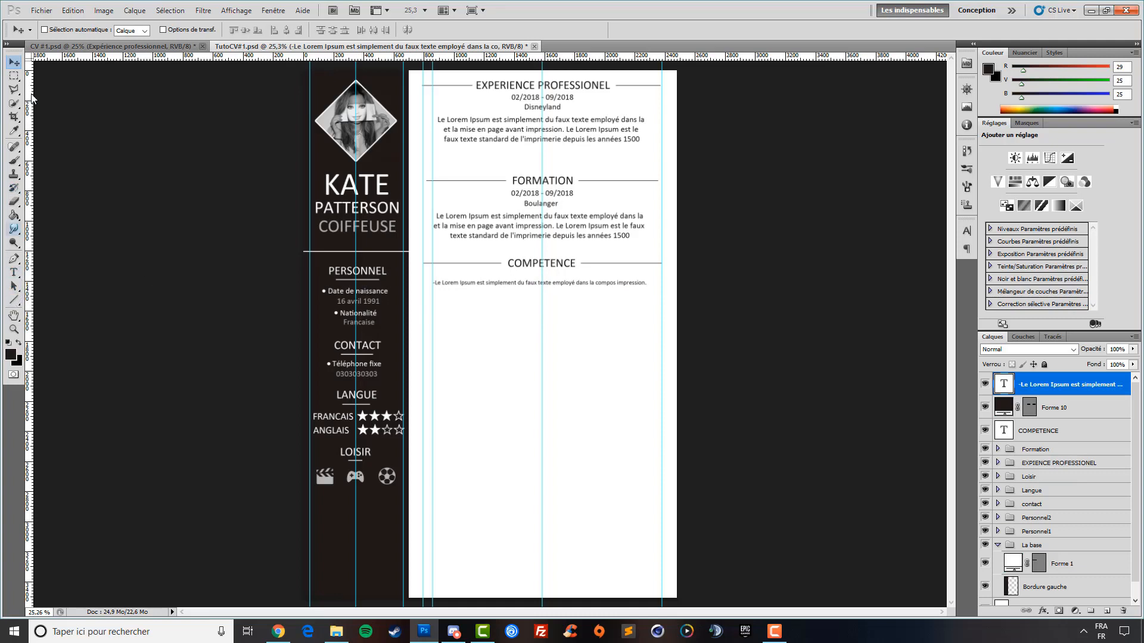
# Duplicate the Lorem Ipsum line twice and stack the copies beneath the original
pyautogui.hotkey('ctrl', 'j')
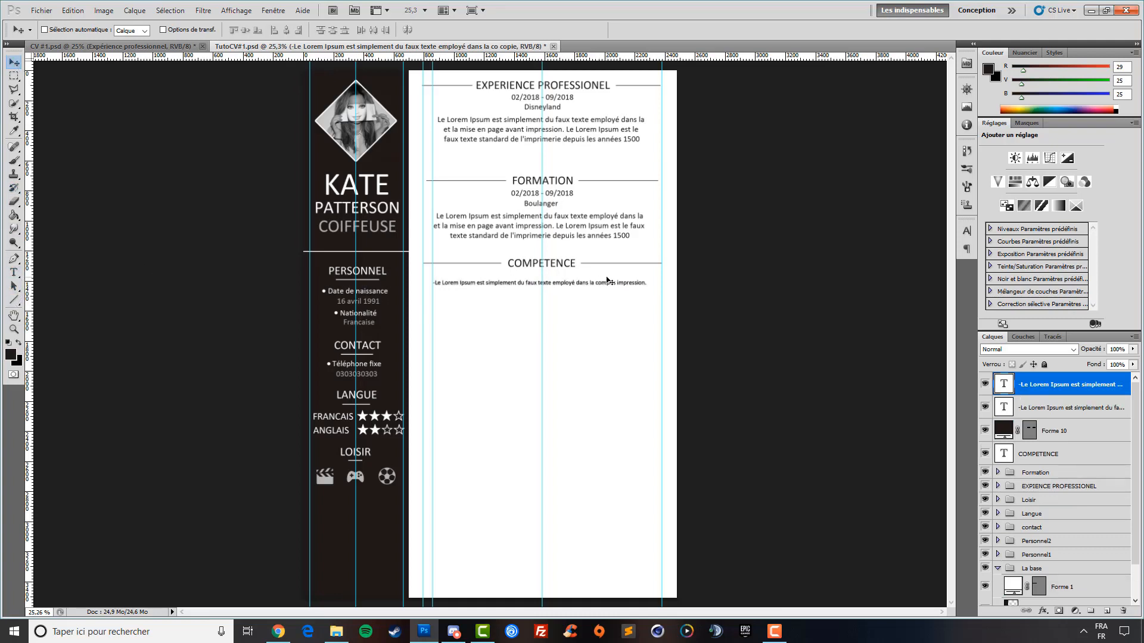
pyautogui.hotkey('shift', 'Down')
pyautogui.hotkey('shift', 'Down')
pyautogui.hotkey('shift', 'Down')
pyautogui.hotkey('shift', 'Down')
pyautogui.hotkey('shift', 'Down')
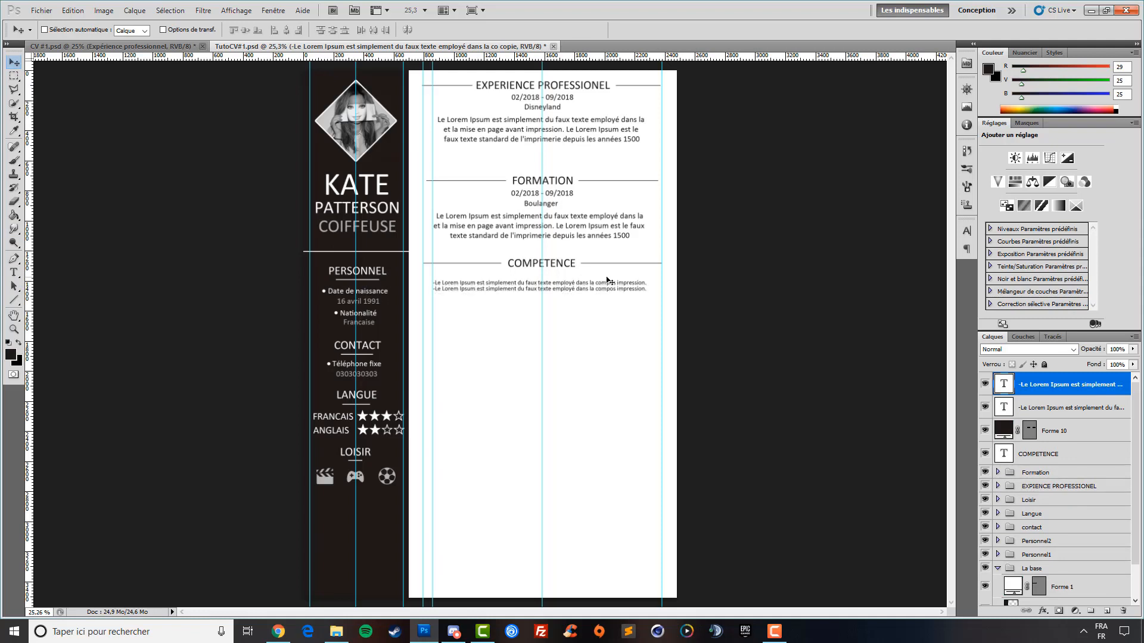
pyautogui.hotkey('ctrl', 'j')
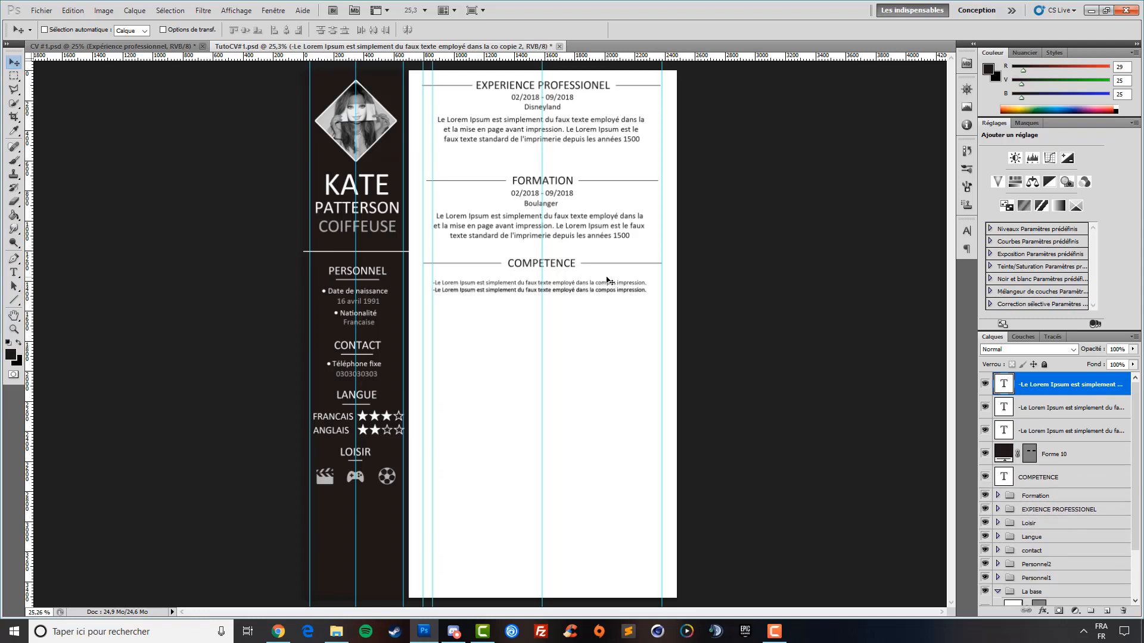
pyautogui.hotkey('shift', 'Down')
pyautogui.hotkey('shift', 'Down')
pyautogui.hotkey('shift', 'Down')
pyautogui.hotkey('shift', 'Down')
pyautogui.hotkey('shift', 'Down')
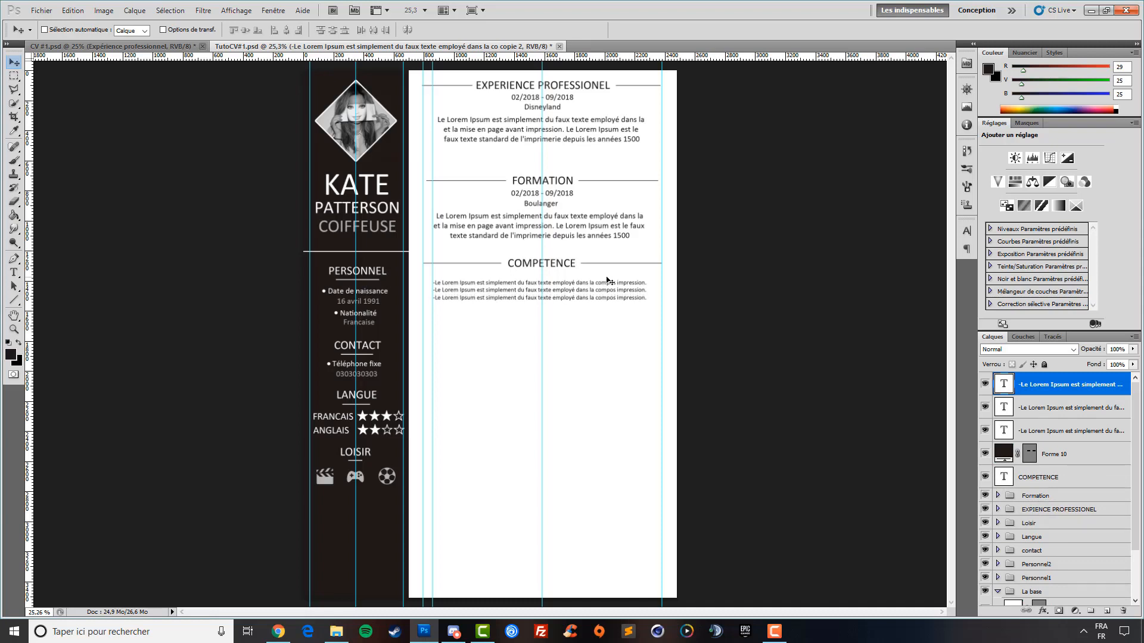
pyautogui.hotkey('shift', 'Down')
pyautogui.hotkey('shift', 'Up')
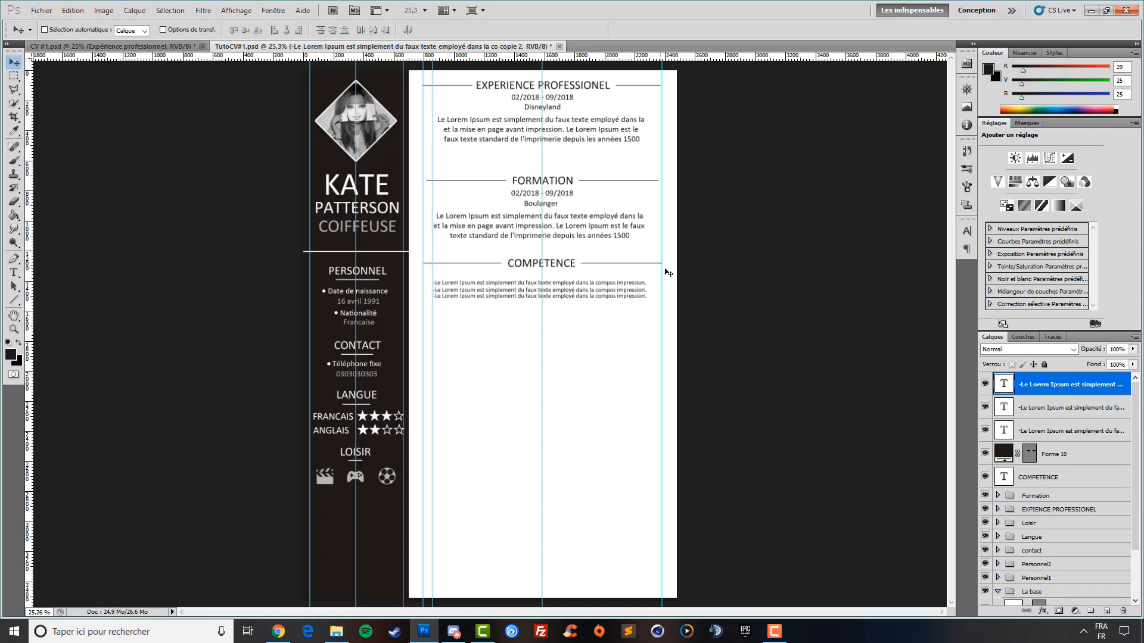
# Trim the third COMPETENCE line so it ends in 'dans la ression.'
pyautogui.click(14, 272)
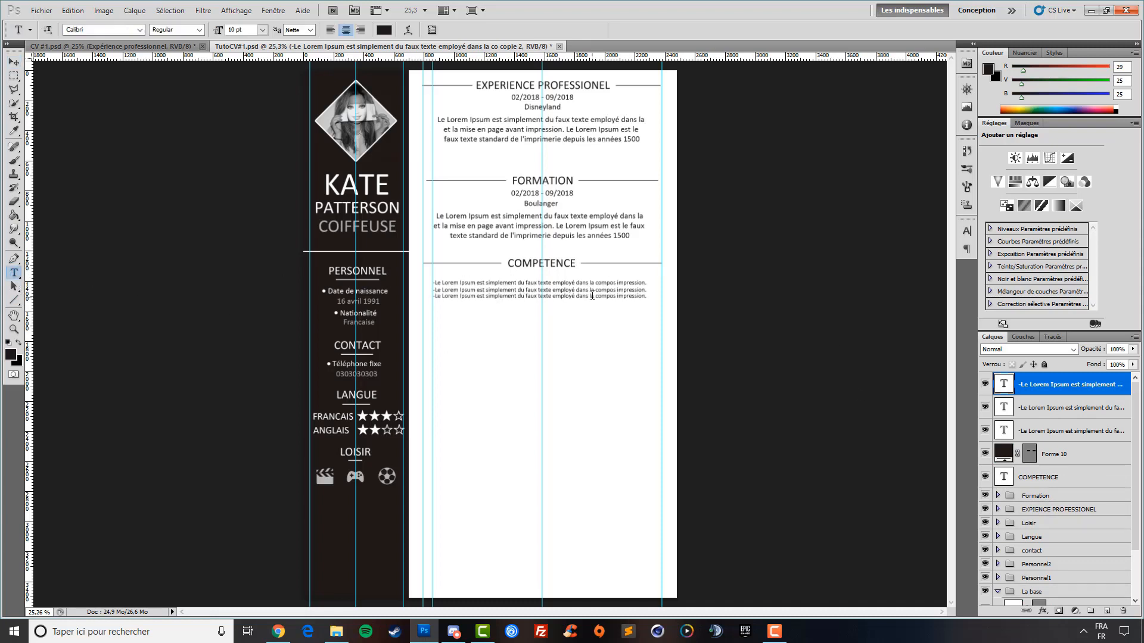
pyautogui.click(633, 296)
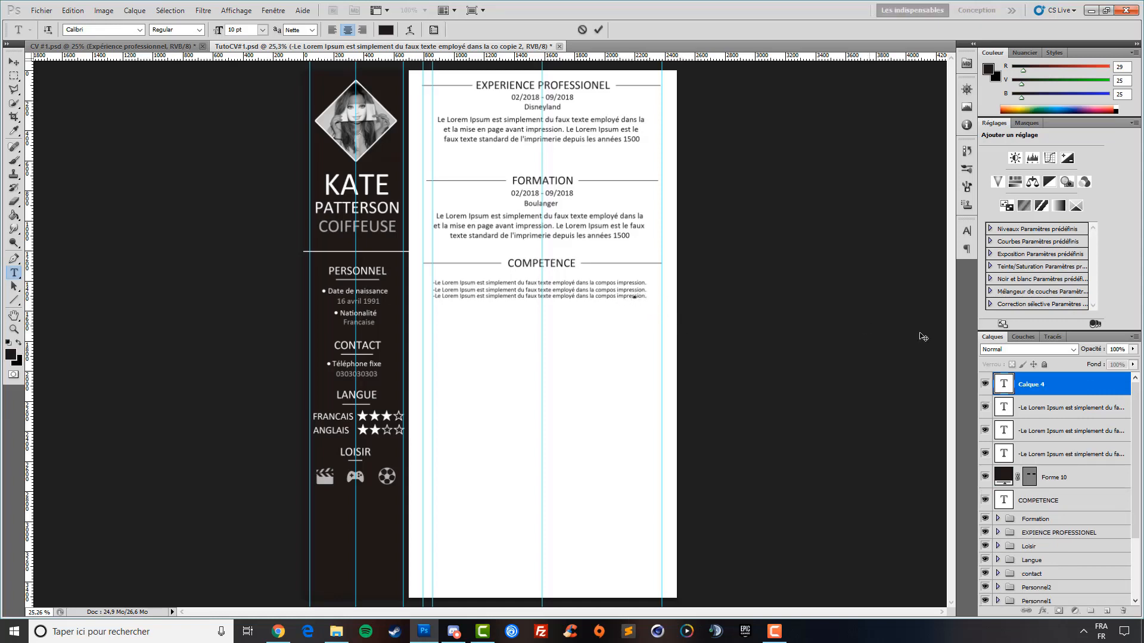
pyautogui.click(1083, 394)
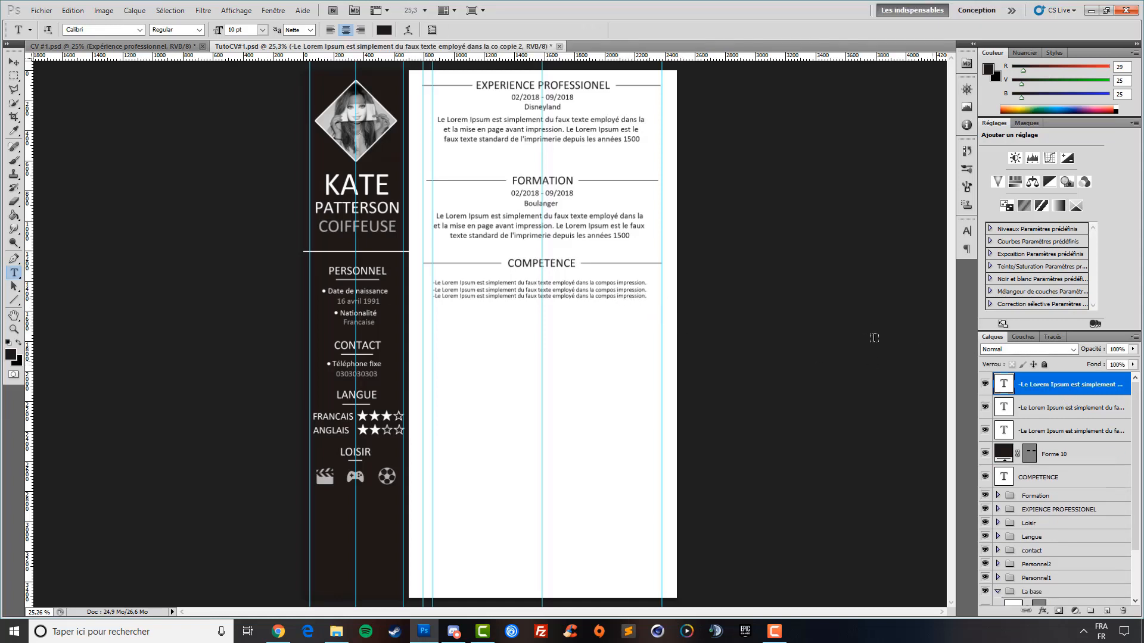
pyautogui.click(626, 296)
pyautogui.press('BackSpace')
pyautogui.press('BackSpace')
pyautogui.press('BackSpace')
pyautogui.press('BackSpace')
pyautogui.press('BackSpace')
pyautogui.press('BackSpace')
pyautogui.press('BackSpace')
pyautogui.press('BackSpace')
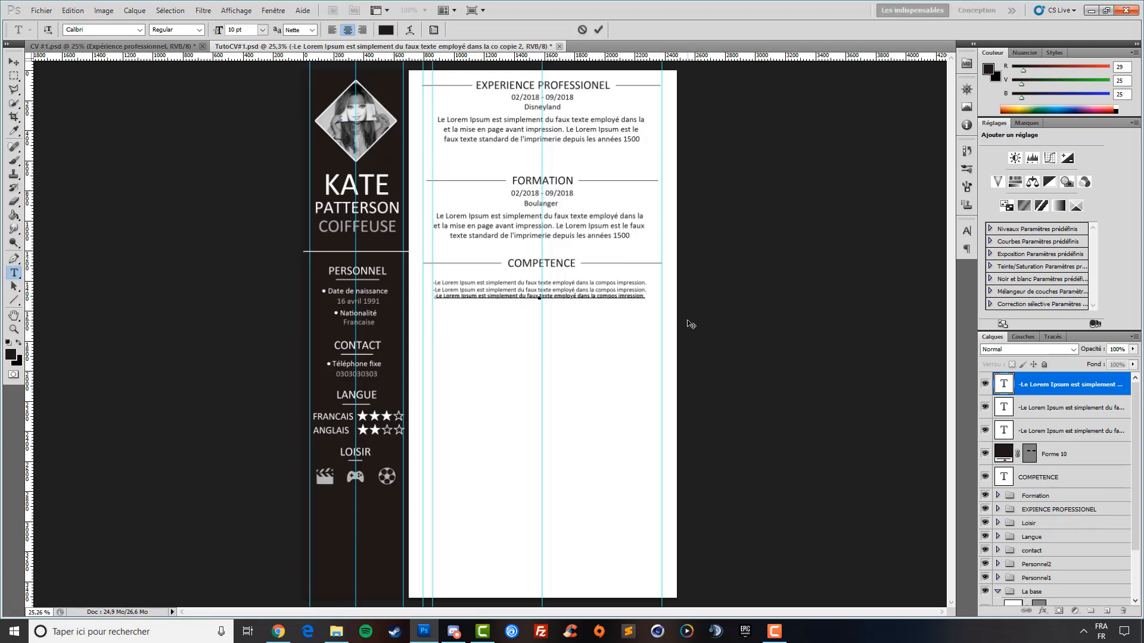
pyautogui.press('BackSpace')
pyautogui.press('BackSpace')
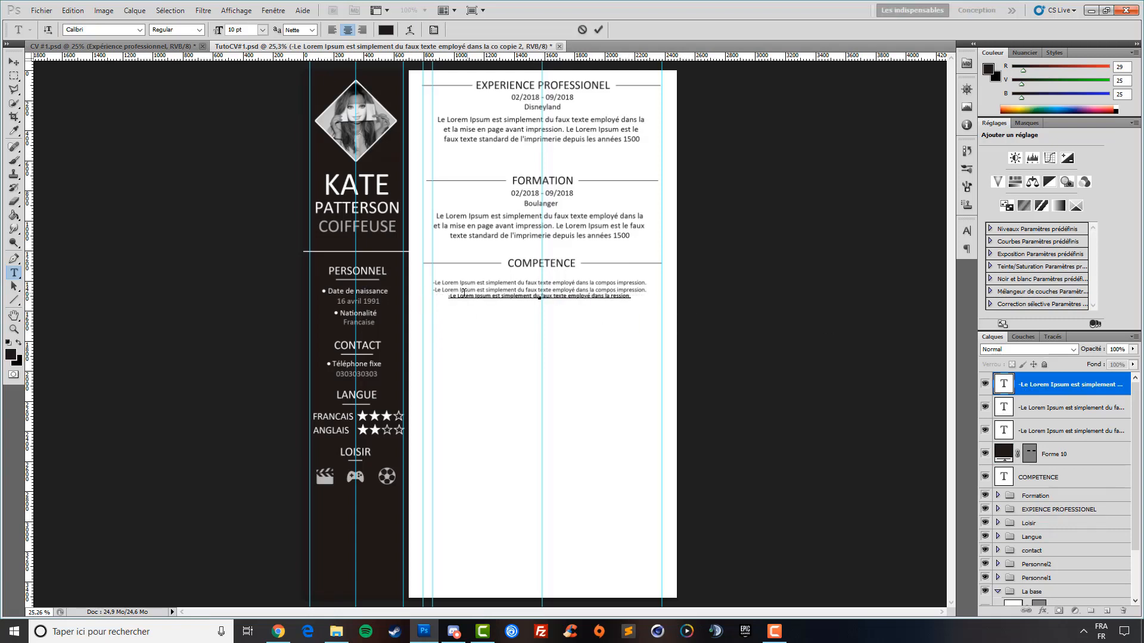
pyautogui.press('Left')
pyautogui.press('Left')
pyautogui.click(1054, 409)
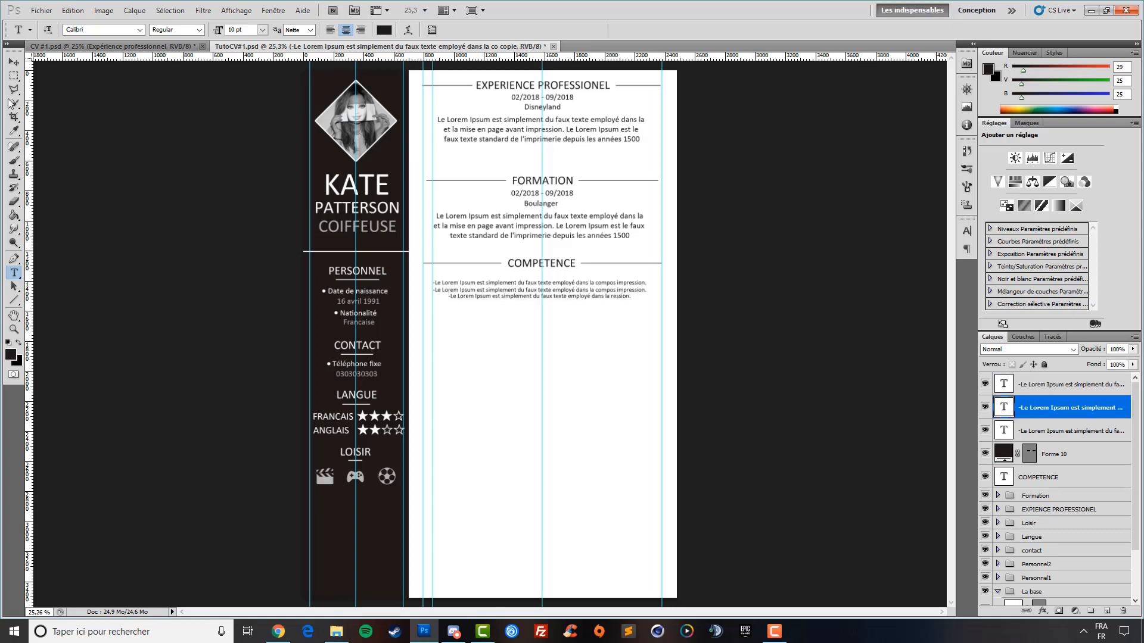
pyautogui.click(14, 63)
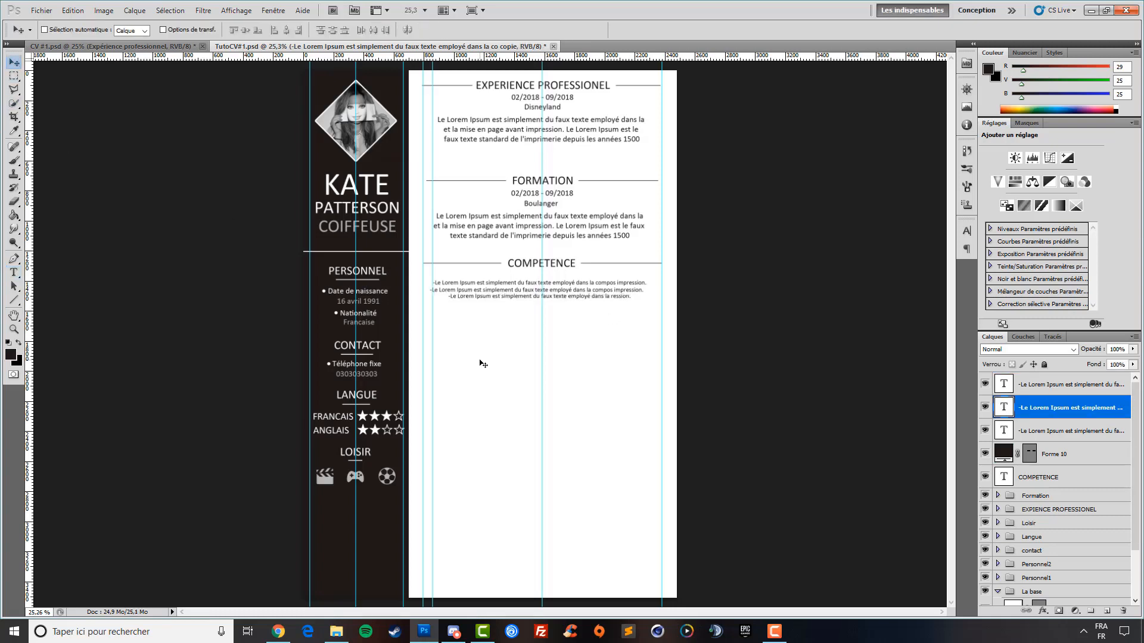
pyautogui.click(1093, 387)
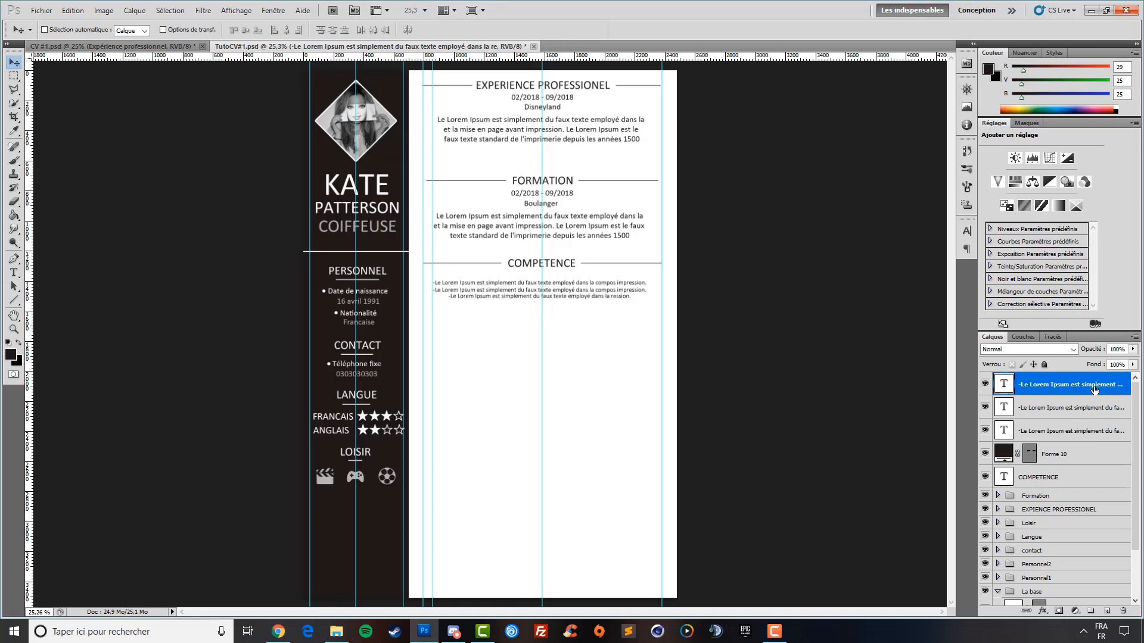
# Start a new Lorem Ipsum text block below COMPETENCE, broken into three lines
pyautogui.press('Left')
pyautogui.press('Left')
pyautogui.press('Left')
pyautogui.press('Left')
pyautogui.press('Left')
pyautogui.press('Left')
pyautogui.press('Left')
pyautogui.press('Left')
pyautogui.press('Left')
pyautogui.press('Left')
pyautogui.press('Left')
pyautogui.press('Left')
pyautogui.press('Left')
pyautogui.press('Left')
pyautogui.press('Left')
pyautogui.press('Left')
pyautogui.press('Left')
pyautogui.press('Left')
pyautogui.press('Left')
pyautogui.press('Left')
pyautogui.click(14, 272)
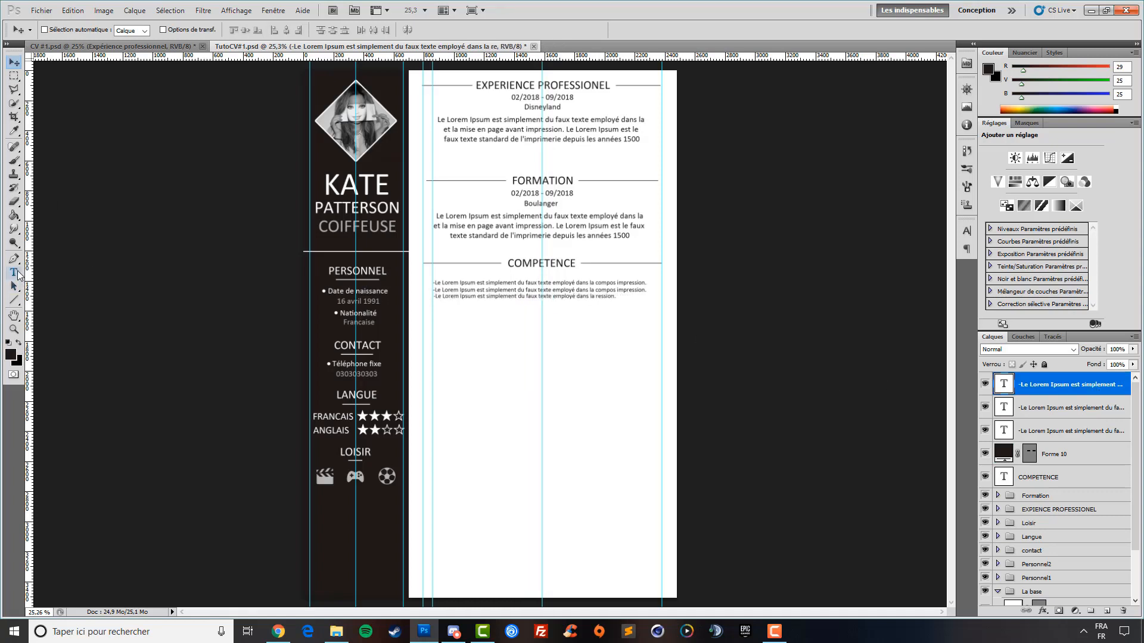
pyautogui.click(444, 310)
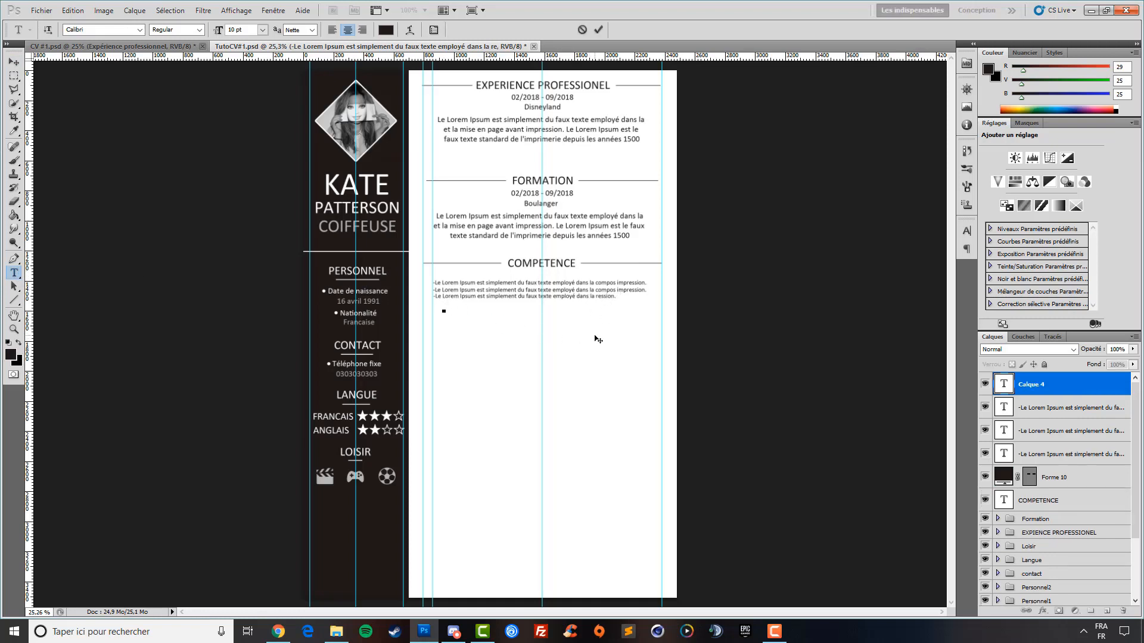
pyautogui.hotkey('ctrl', 'v')
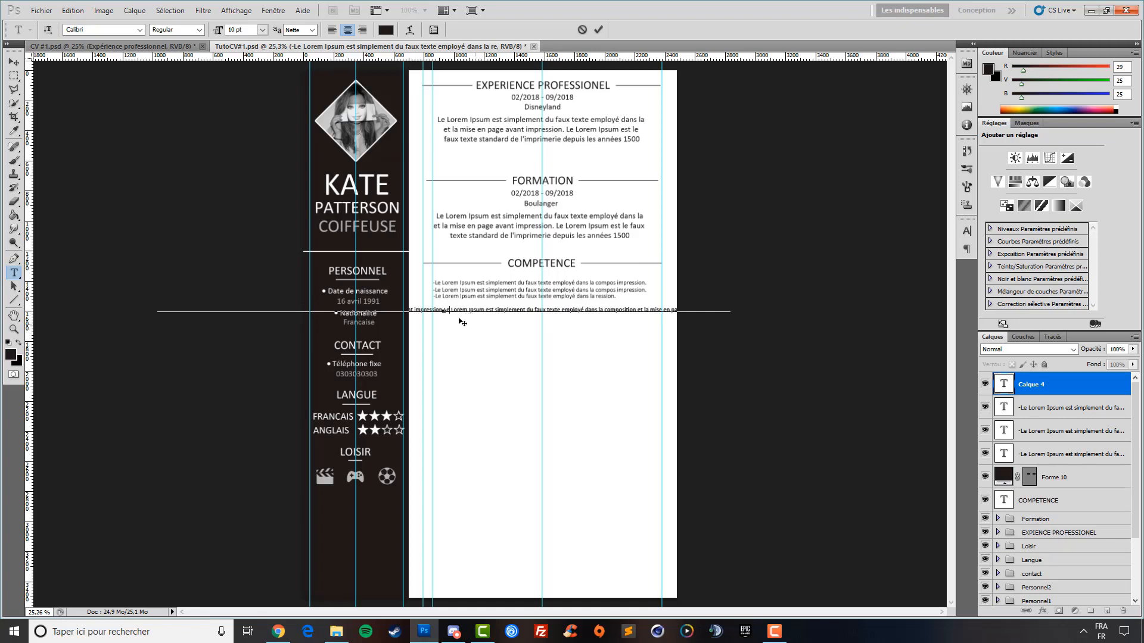
pyautogui.press('Return')
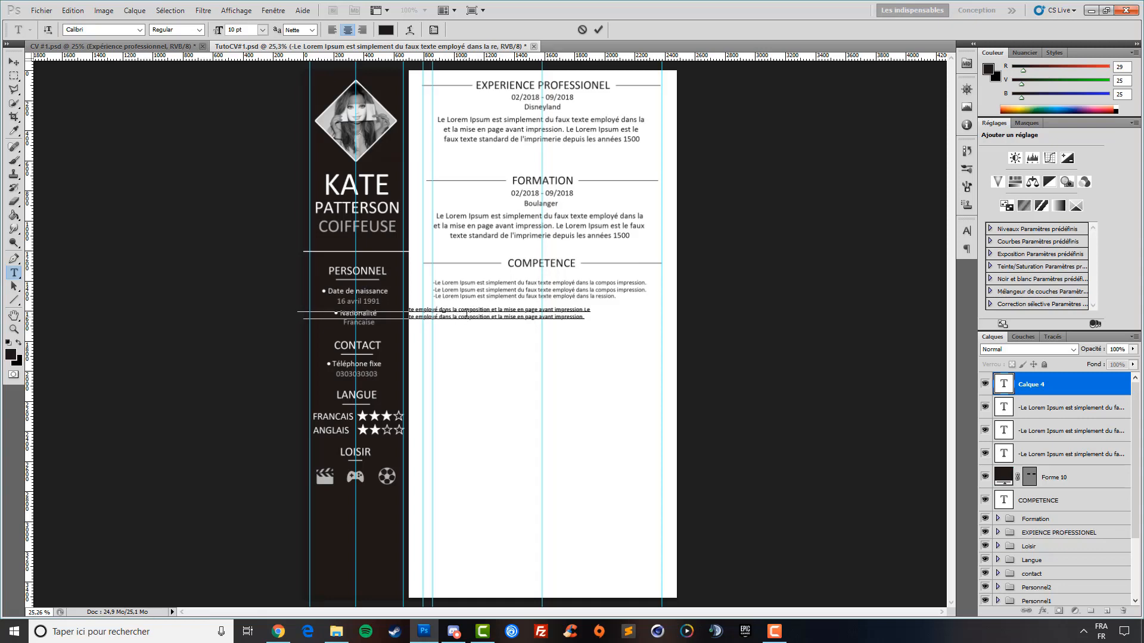
pyautogui.click(491, 309)
pyautogui.press('Return')
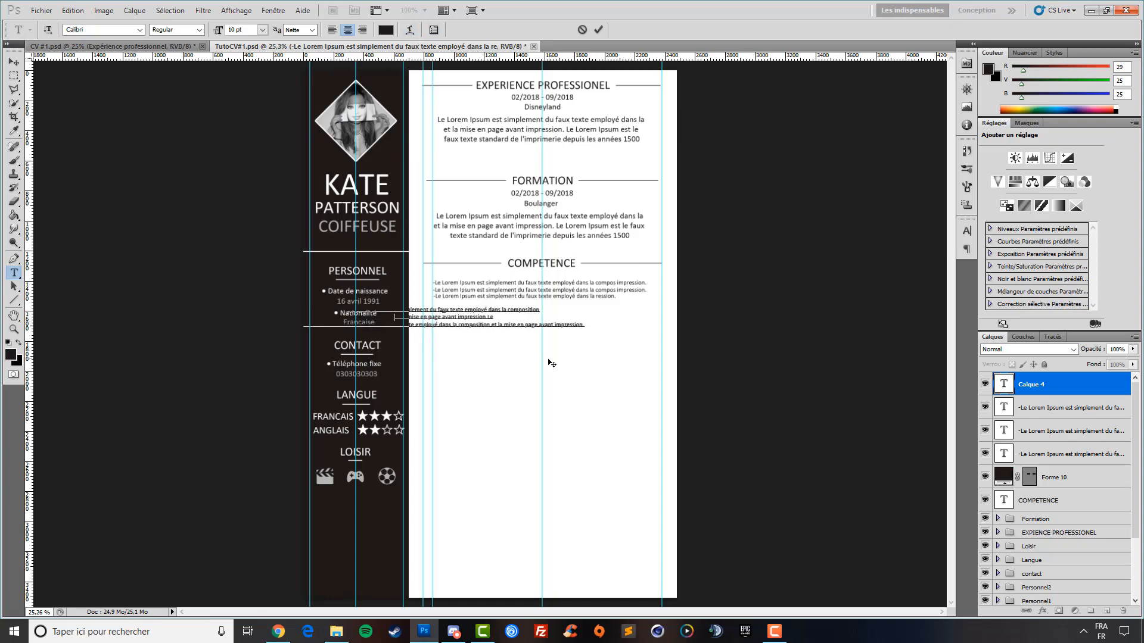
# Left-align the new block and move it up beneath the existing COMPETENCE lines
pyautogui.moveTo(548, 360); pyautogui.dragTo(637, 396)
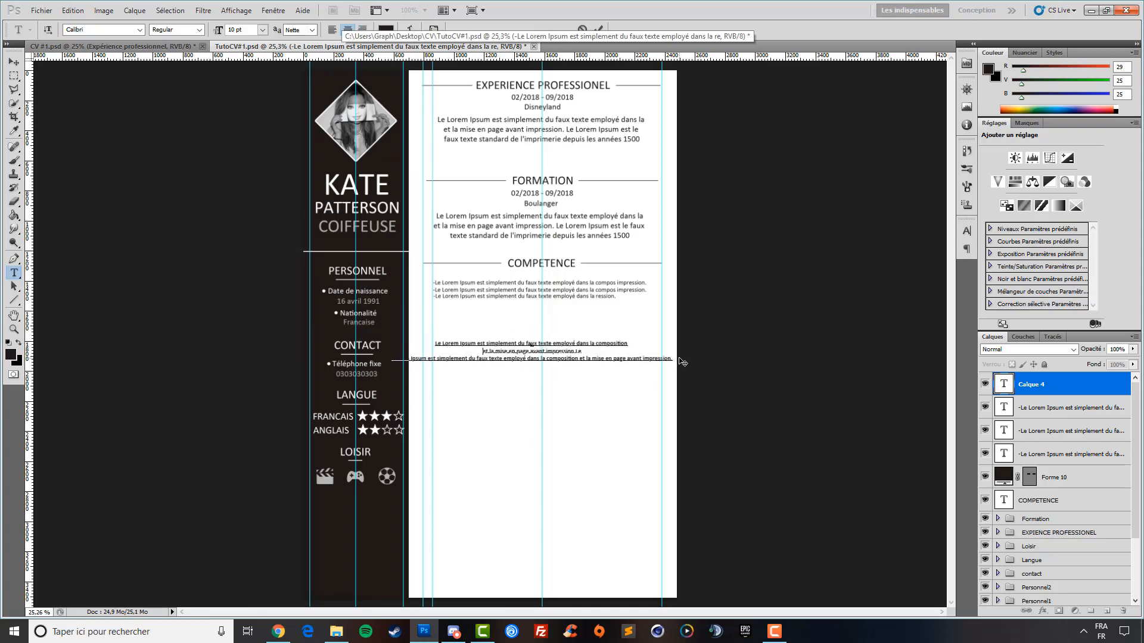
pyautogui.moveTo(674, 360); pyautogui.dragTo(449, 331)
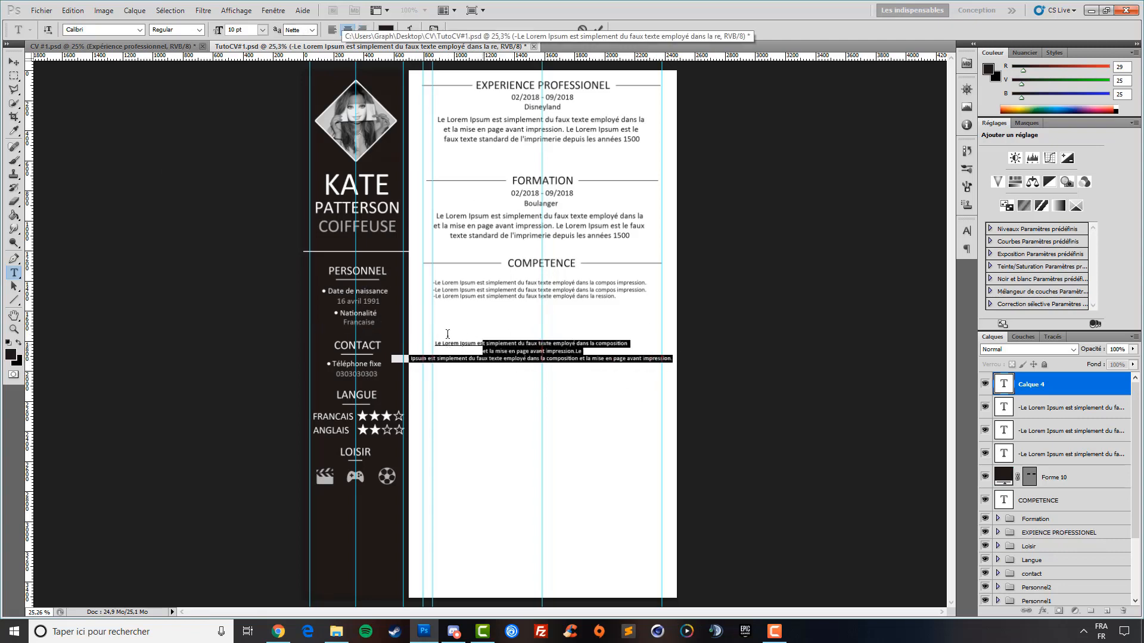
pyautogui.click(331, 30)
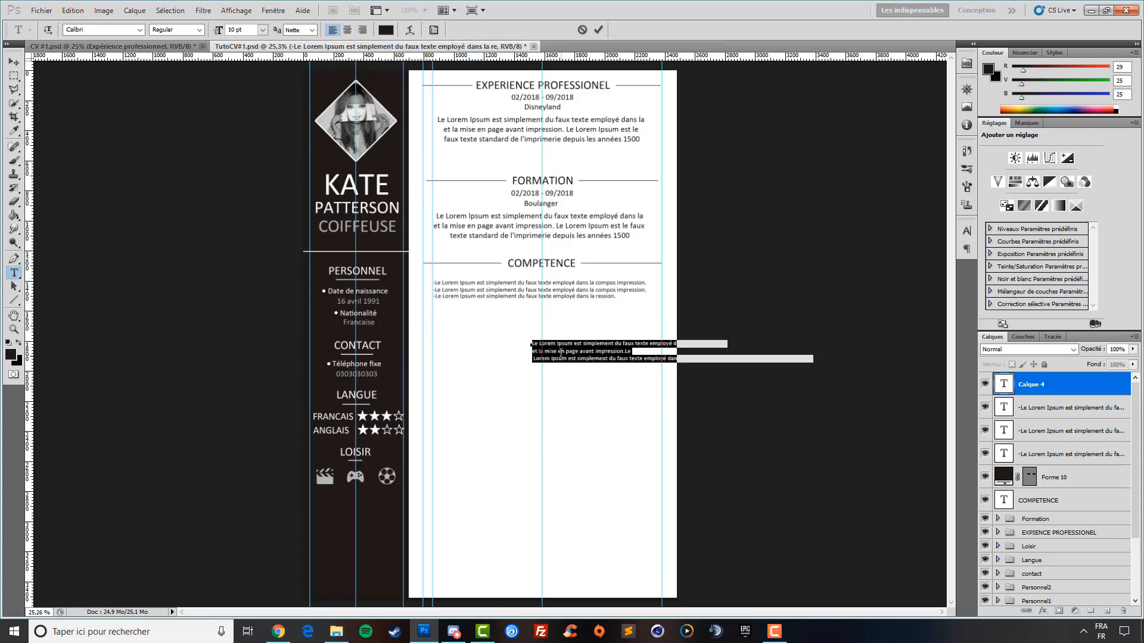
pyautogui.click(13, 62)
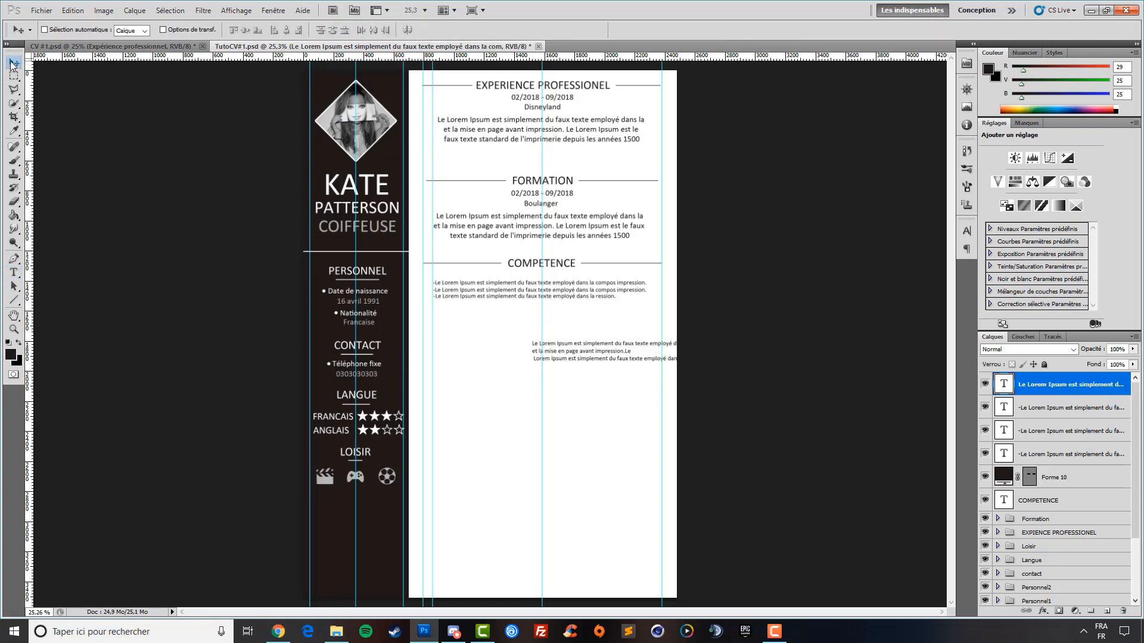
pyautogui.moveTo(574, 387); pyautogui.dragTo(477, 346)
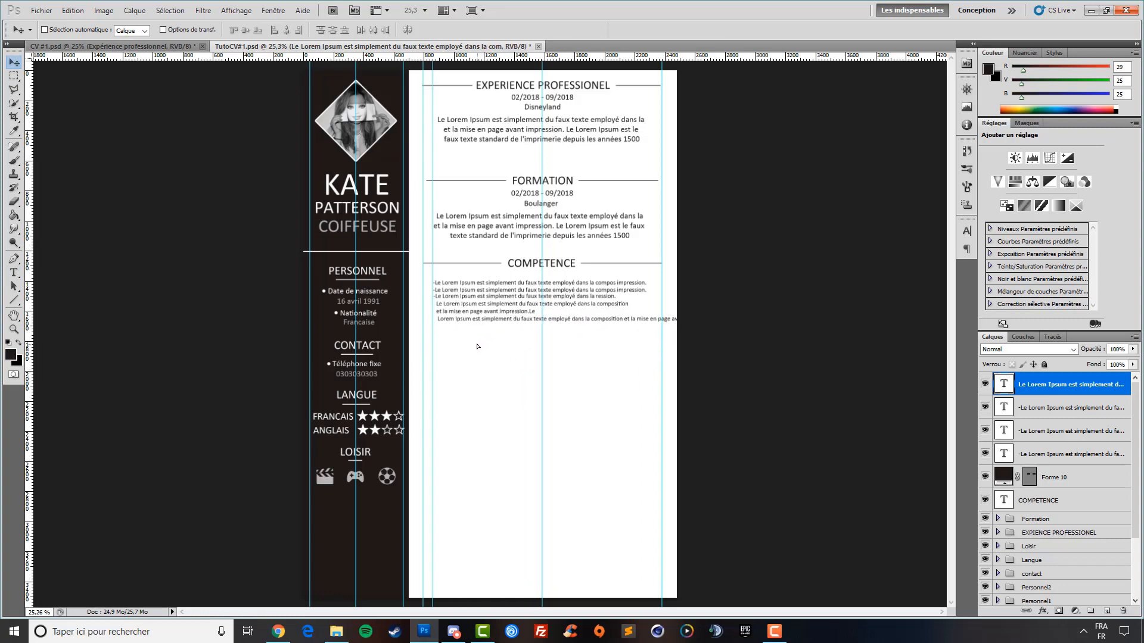
# Start the new block with a dash and nudge it into alignment with the lines above
pyautogui.click(13, 273)
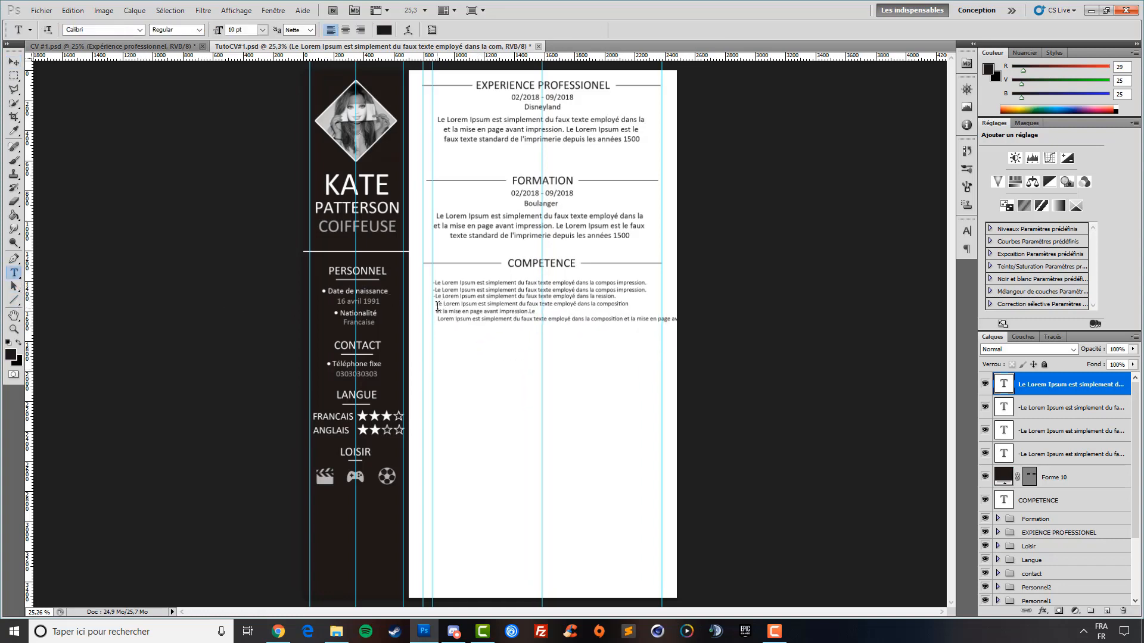
pyautogui.click(437, 306)
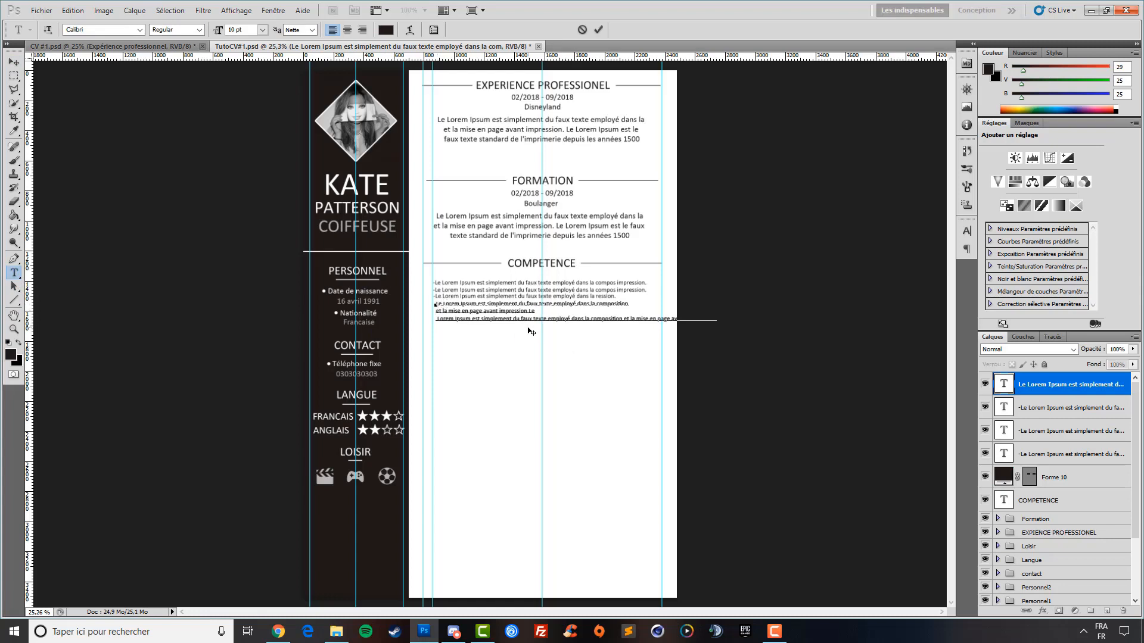
pyautogui.write('-')
pyautogui.press('BackSpace')
pyautogui.click(14, 62)
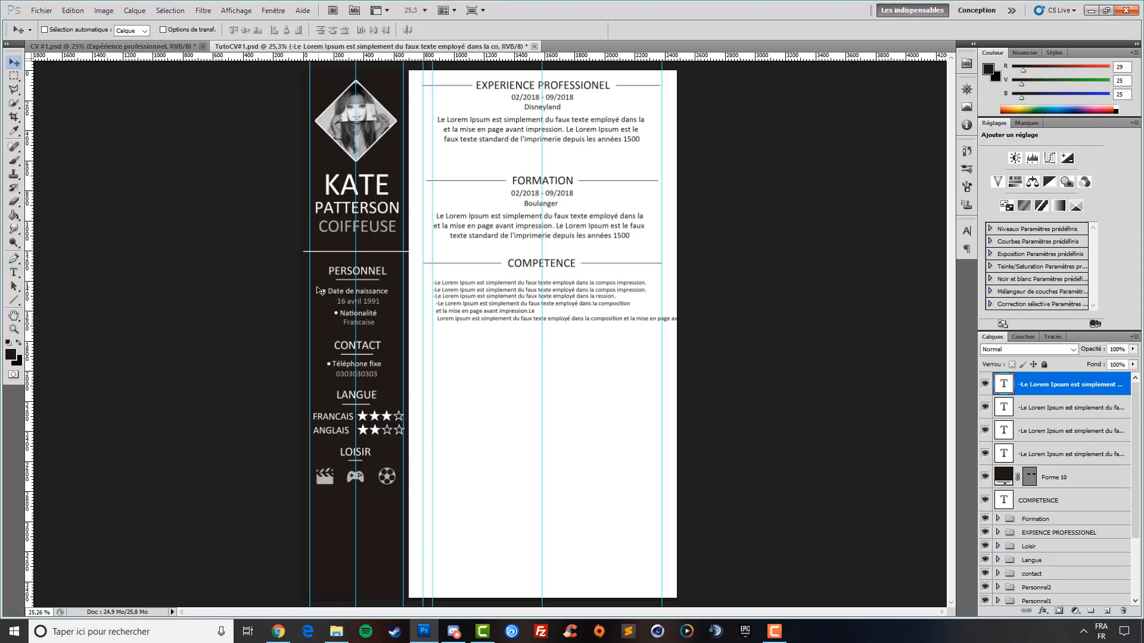
pyautogui.press('Left')
pyautogui.press('Left')
pyautogui.press('Left')
pyautogui.press('Left')
pyautogui.press('Left')
pyautogui.press('Left')
pyautogui.press('Left')
pyautogui.press('Left')
pyautogui.press('Left')
pyautogui.press('Left')
pyautogui.press('Left')
pyautogui.press('Left')
pyautogui.press('Left')
pyautogui.press('Left')
pyautogui.press('Left')
pyautogui.press('Left')
pyautogui.press('Up')
pyautogui.press('Up')
pyautogui.press('Up')
pyautogui.press('Up')
pyautogui.press('Up')
pyautogui.press('Up')
pyautogui.press('Up')
pyautogui.press('Up')
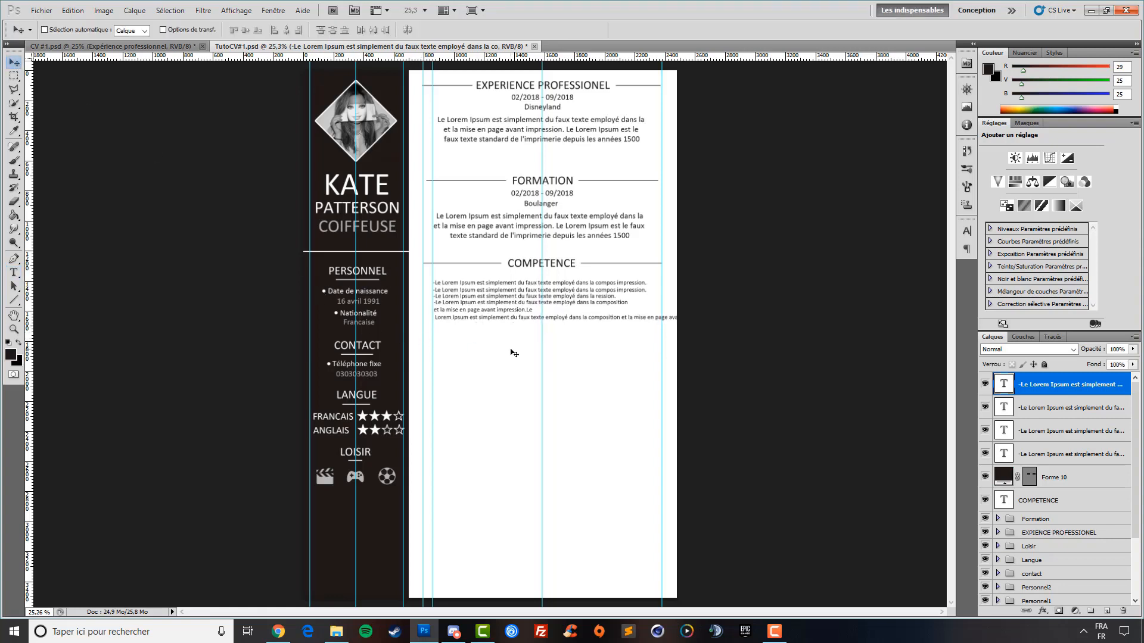
pyautogui.press('Down')
pyautogui.press('Down')
pyautogui.press('Down')
pyautogui.press('Down')
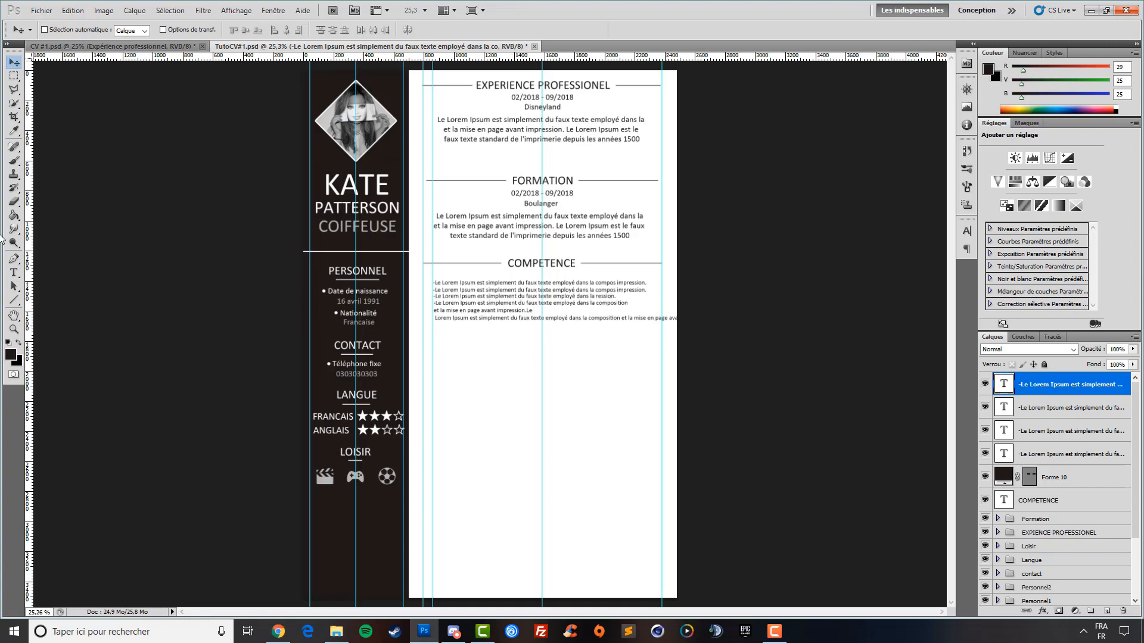
# Shorten the text on the block's last line
pyautogui.click(14, 272)
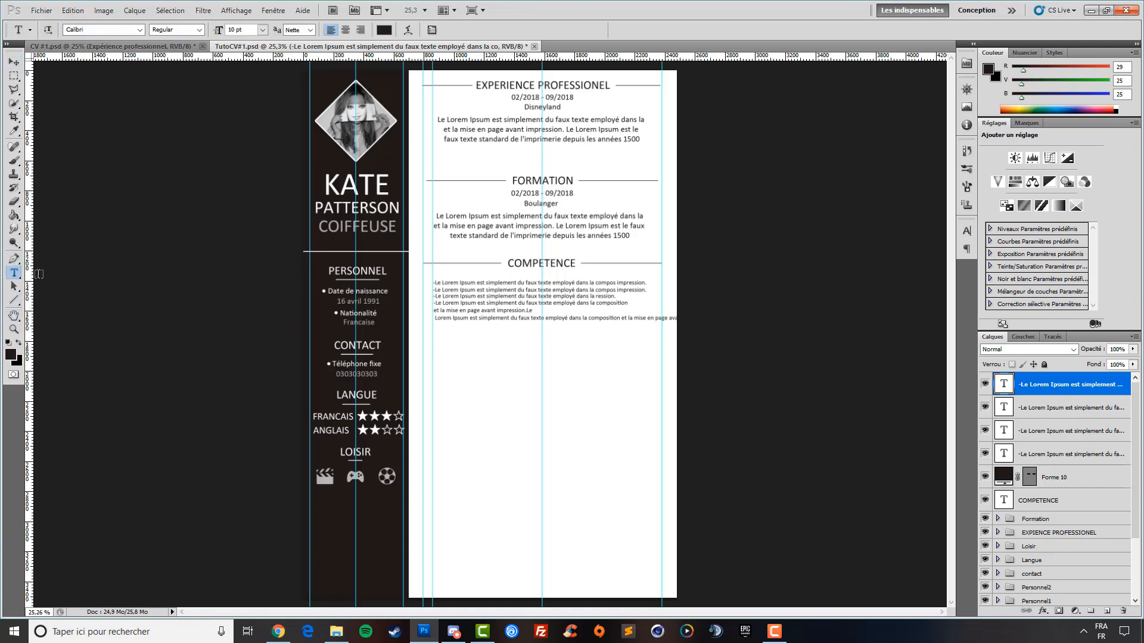
pyautogui.click(605, 321)
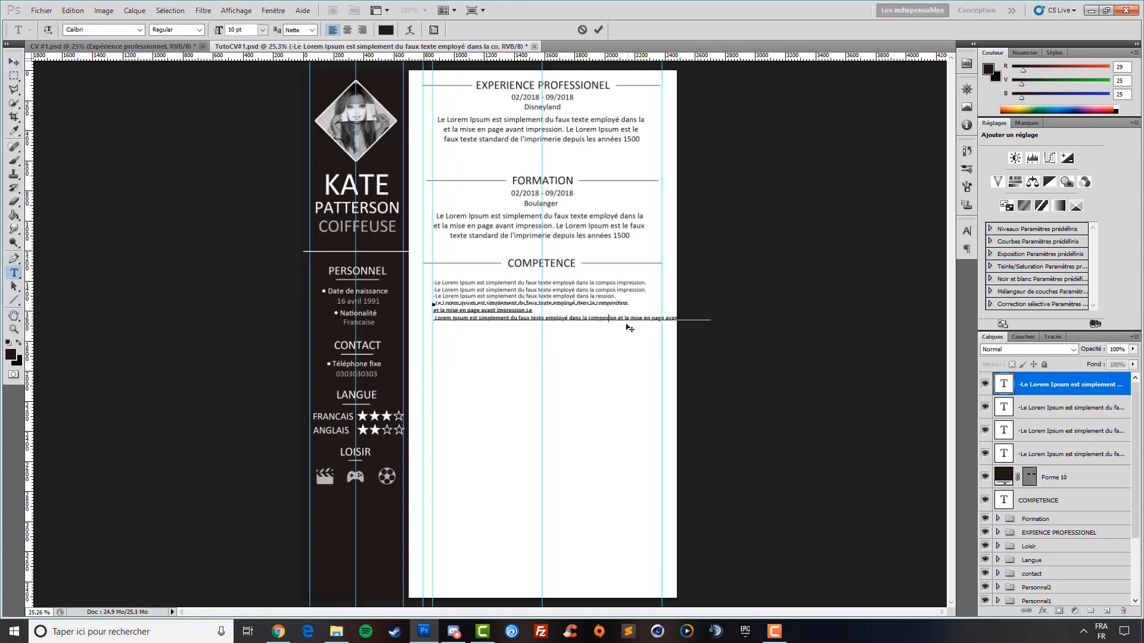
pyautogui.press('BackSpace')
pyautogui.press('BackSpace')
pyautogui.press('BackSpace')
pyautogui.press('BackSpace')
pyautogui.press('BackSpace')
pyautogui.press('BackSpace')
pyautogui.press('BackSpace')
pyautogui.press('BackSpace')
pyautogui.press('BackSpace')
pyautogui.press('BackSpace')
pyautogui.press('BackSpace')
pyautogui.press('BackSpace')
pyautogui.press('BackSpace')
pyautogui.press('BackSpace')
pyautogui.press('BackSpace')
pyautogui.press('BackSpace')
pyautogui.press('BackSpace')
pyautogui.press('BackSpace')
pyautogui.press('BackSpace')
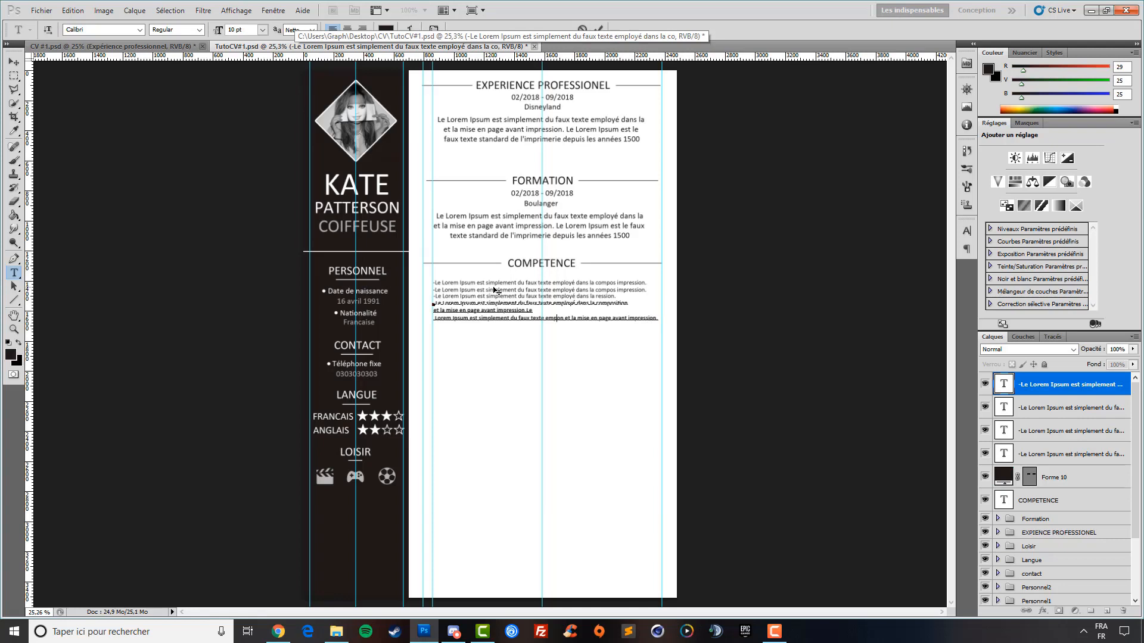
pyautogui.click(1049, 407)
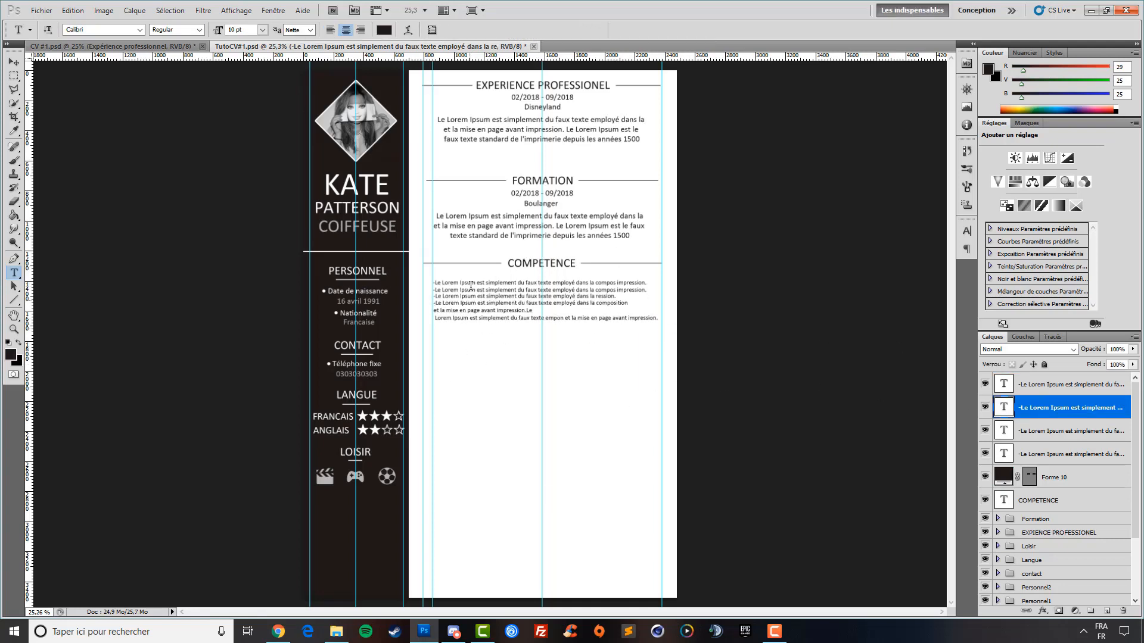
pyautogui.click(433, 308)
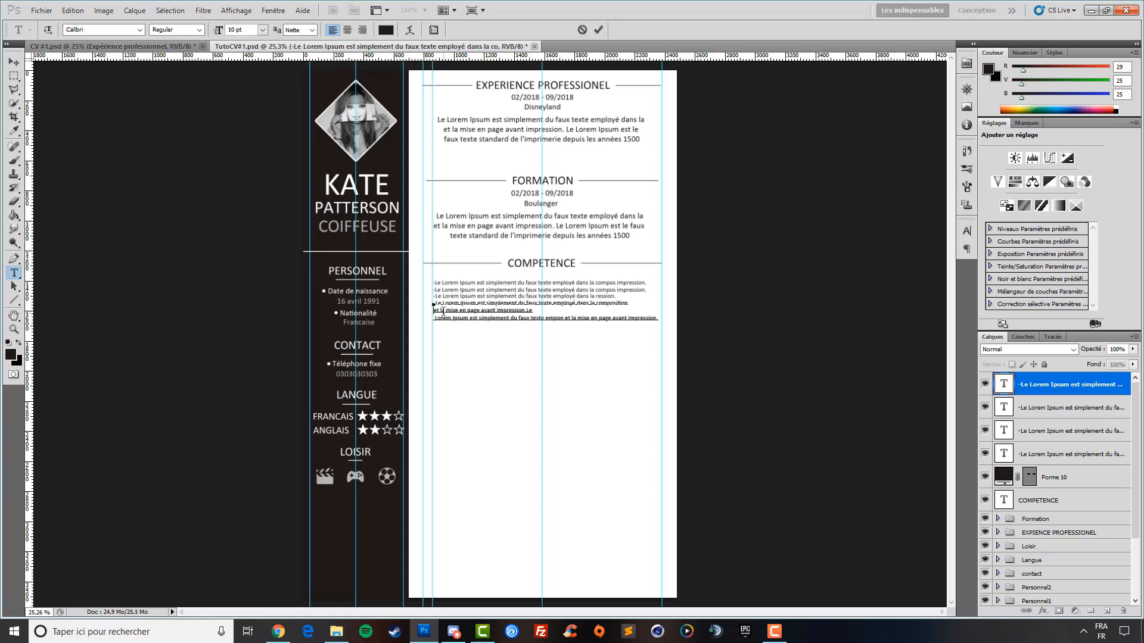
pyautogui.click(1052, 413)
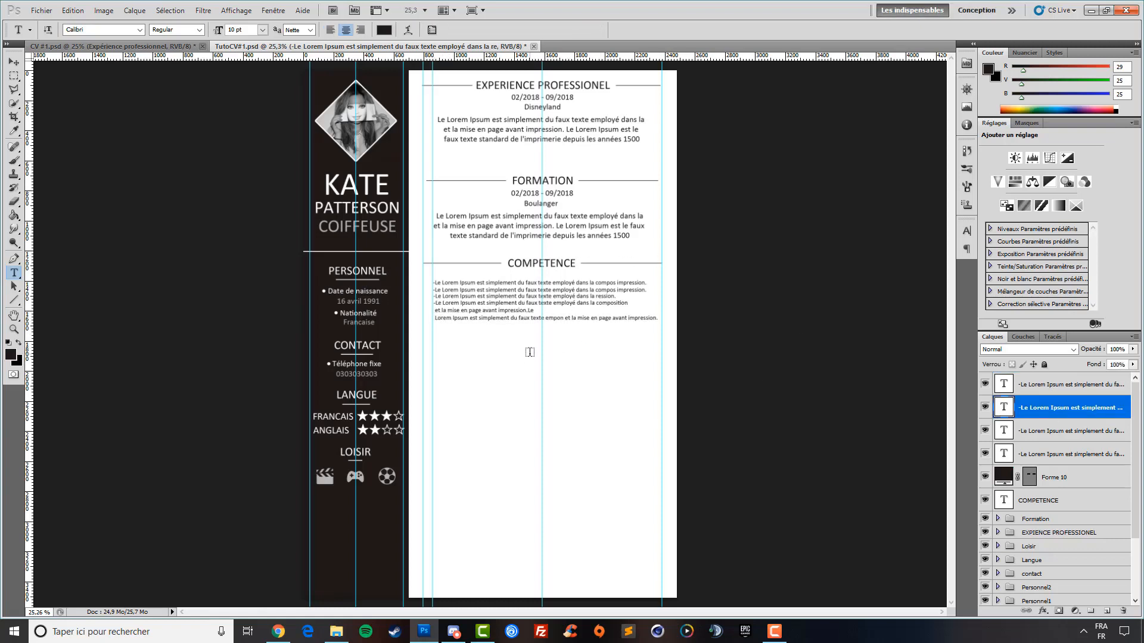
# Group the competence text layers into a group named COMPETENCE, then expand the Formation group
pyautogui.click(1044, 496)
pyautogui.keyDown('shift'); pyautogui.click(1050, 393); pyautogui.keyUp('shift')
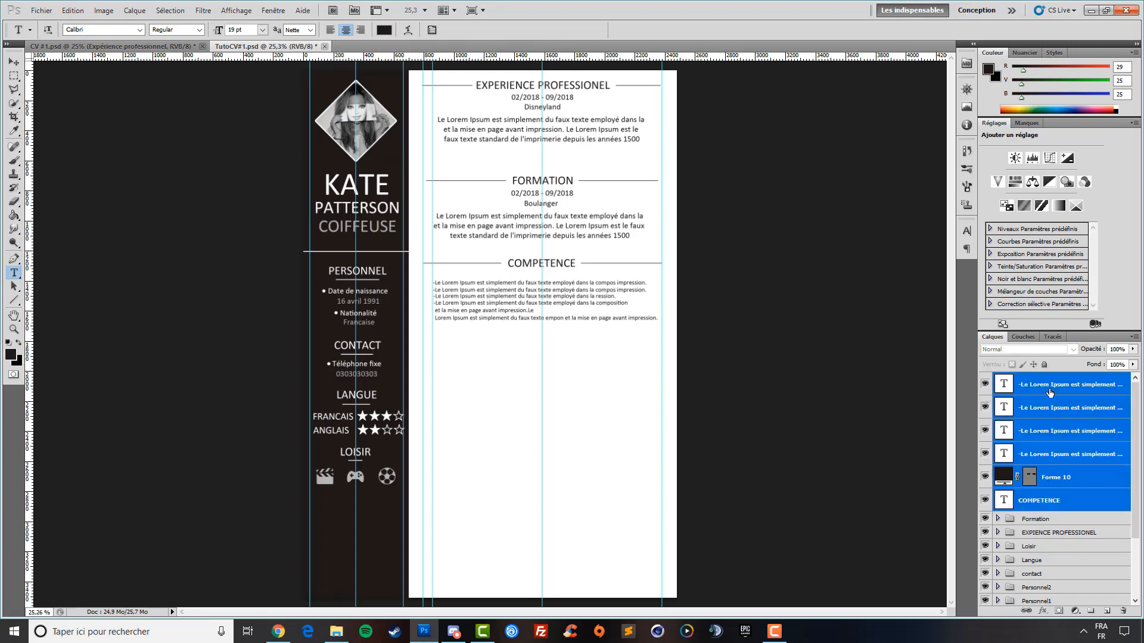
pyautogui.hotkey('ctrl', 'g')
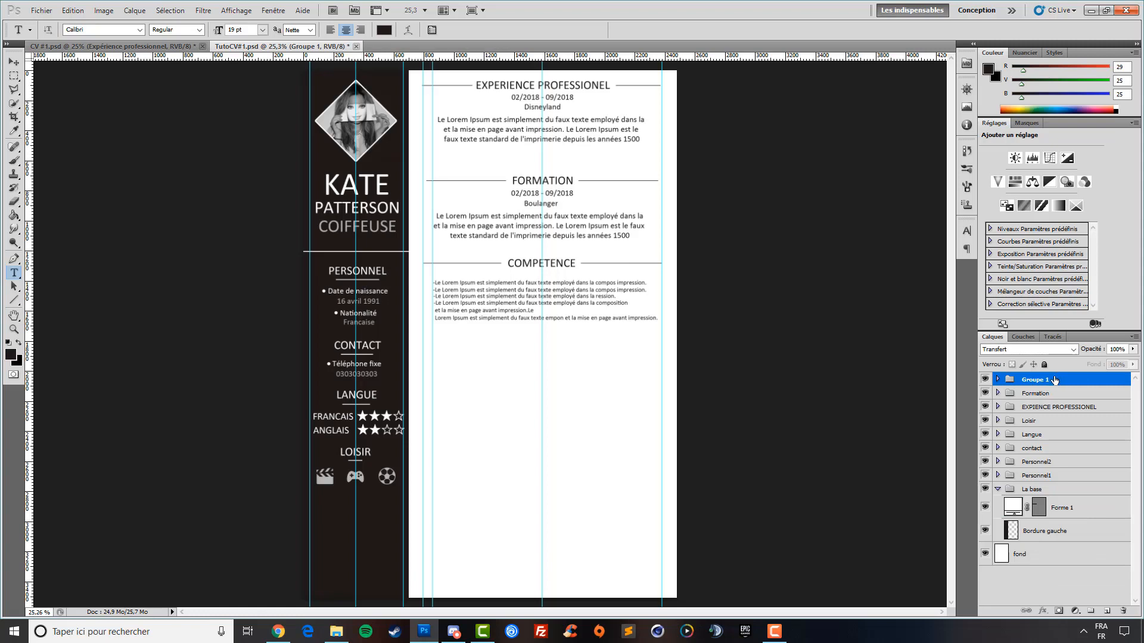
pyautogui.doubleClick(1035, 380)
pyautogui.write('coMPETENCE')
pyautogui.click(1036, 393)
pyautogui.click(998, 393)
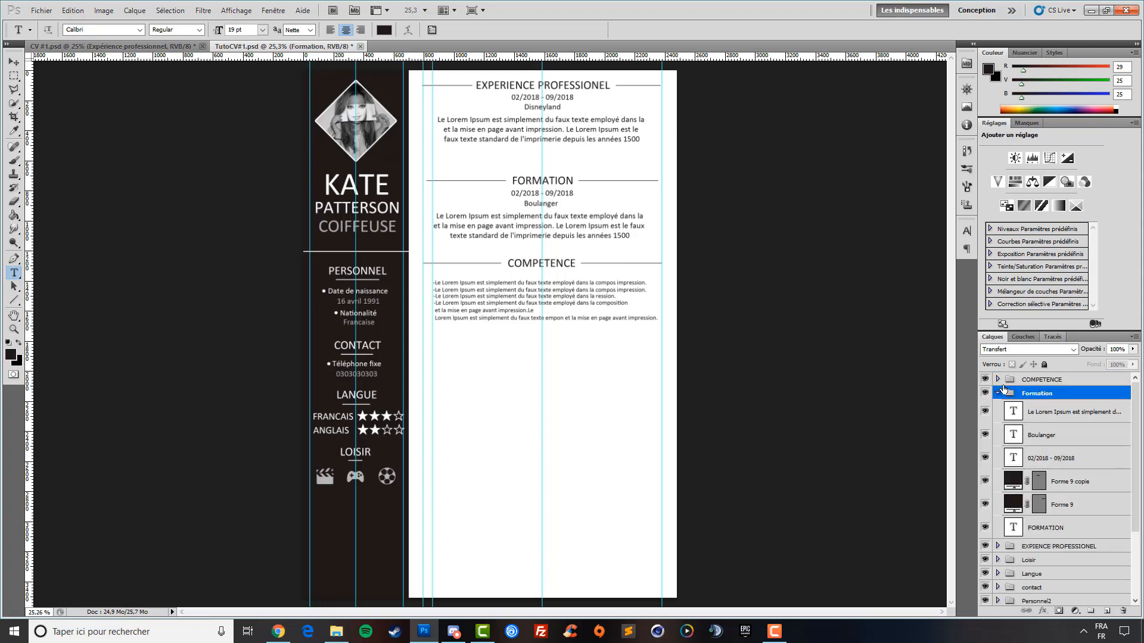
# Set the Formation Lorem Ipsum paragraph to 10 pt and nudge it up under Boulanger
pyautogui.click(1049, 412)
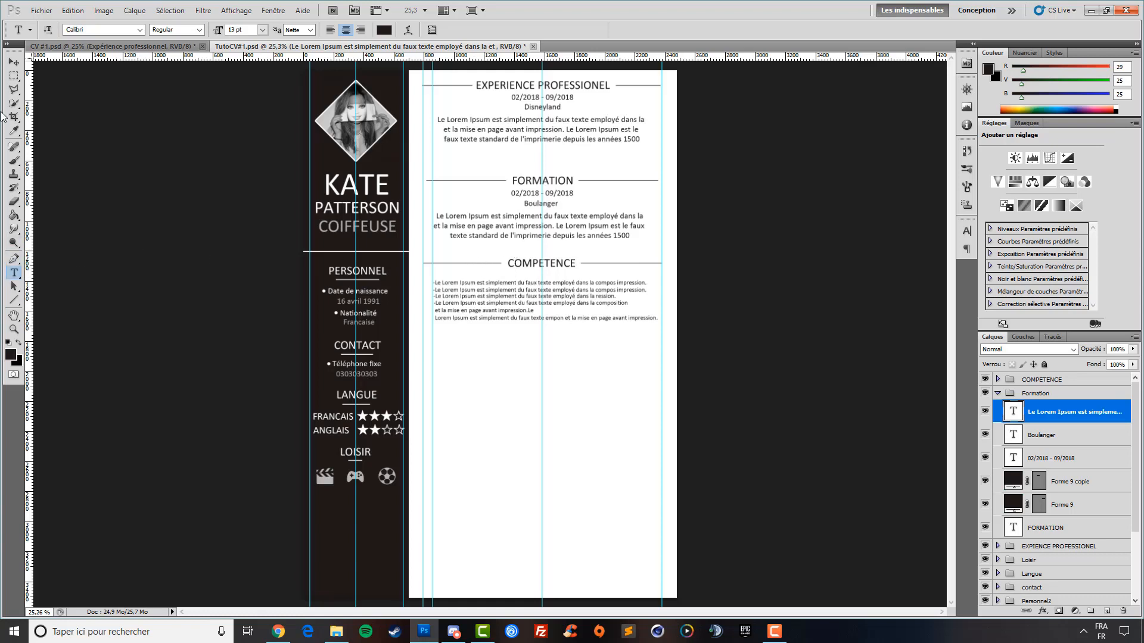
pyautogui.click(1075, 440)
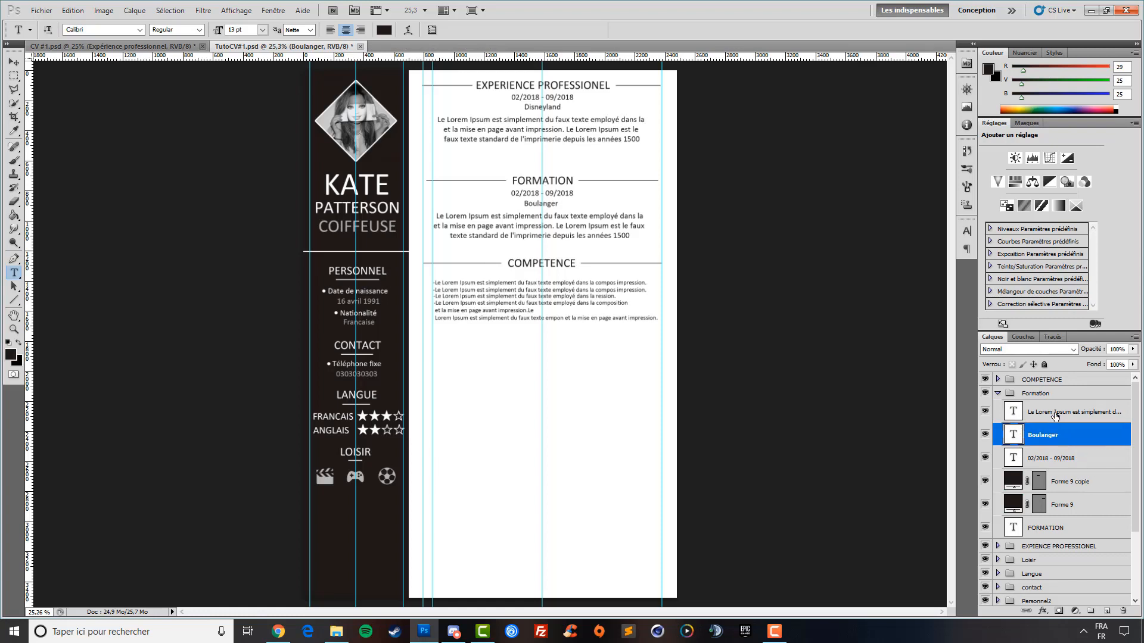
pyautogui.click(1054, 414)
pyautogui.click(554, 237)
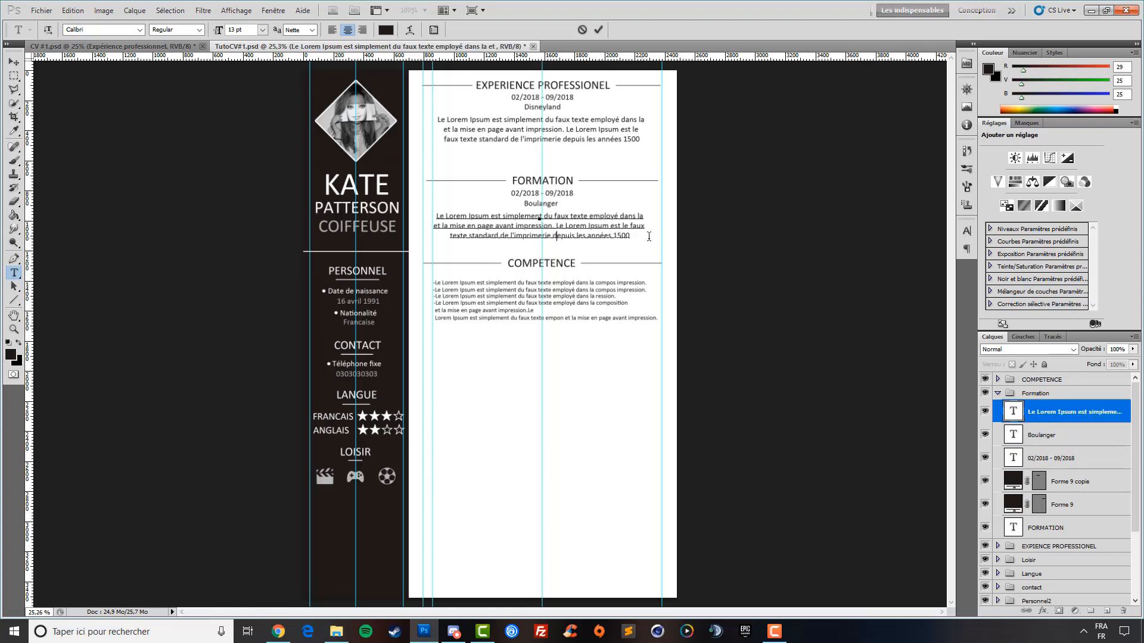
pyautogui.moveTo(630, 236); pyautogui.dragTo(409, 210)
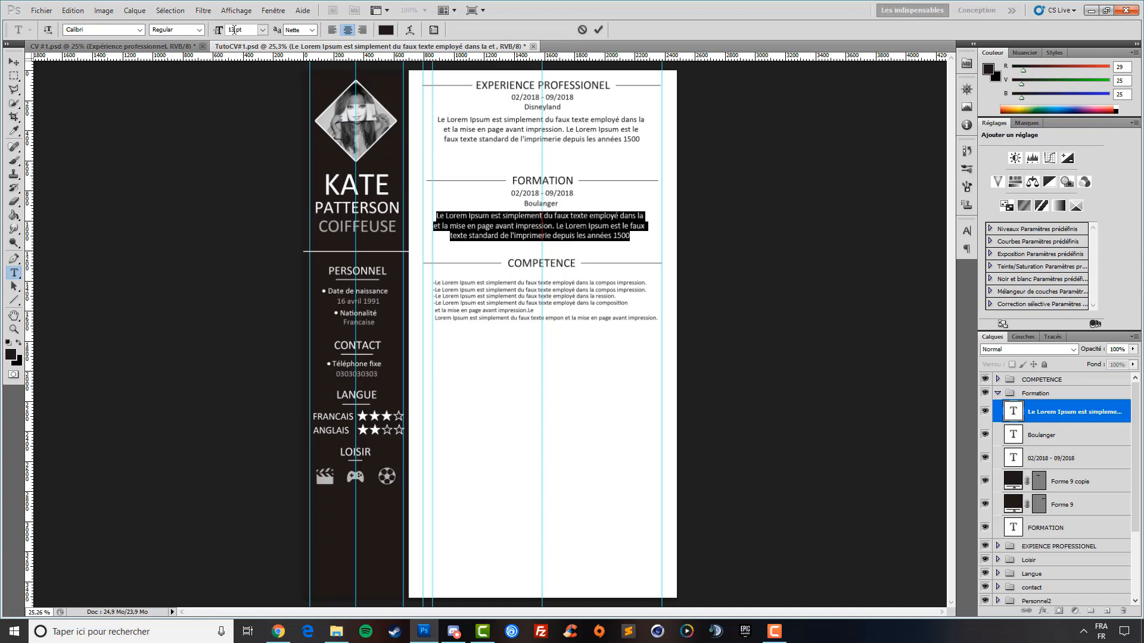
pyautogui.moveTo(234, 29); pyautogui.dragTo(229, 41)
pyautogui.write('10')
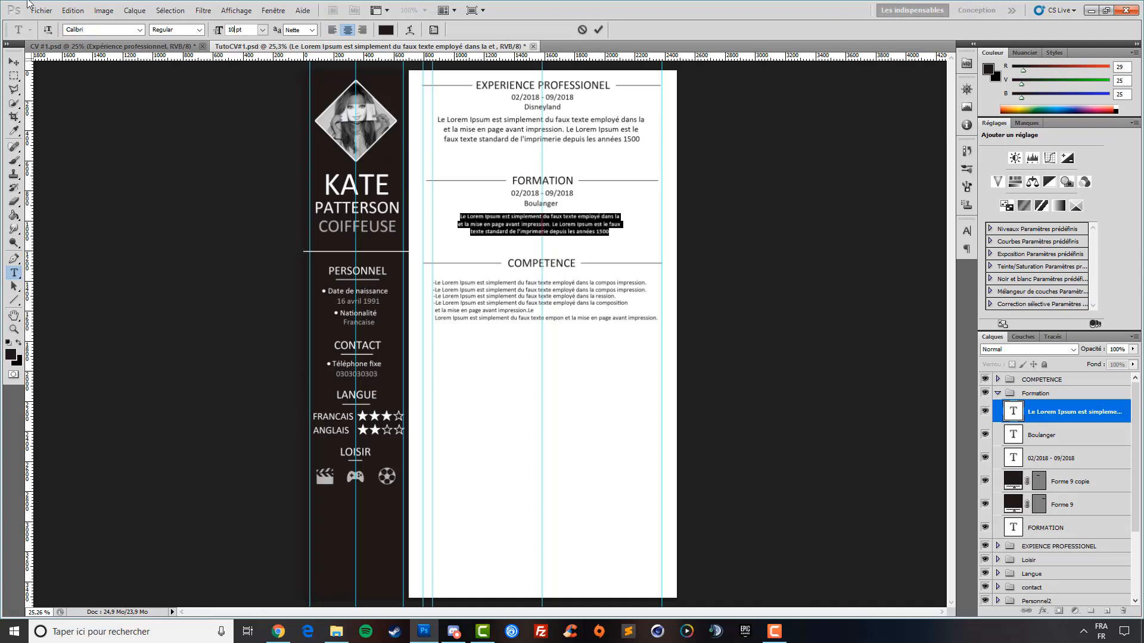
pyautogui.click(14, 63)
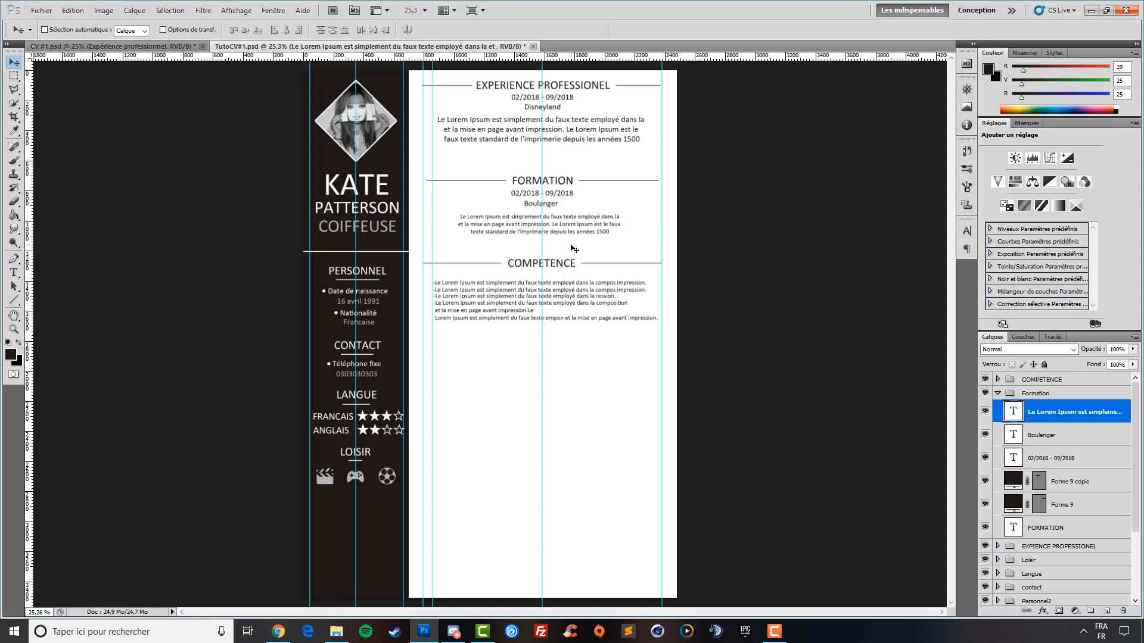
pyautogui.press('Up')
pyautogui.press('Up')
pyautogui.press('Up')
pyautogui.press('Up')
pyautogui.press('Up')
pyautogui.press('Up')
pyautogui.press('Up')
pyautogui.press('Up')
pyautogui.press('Up')
pyautogui.press('Up')
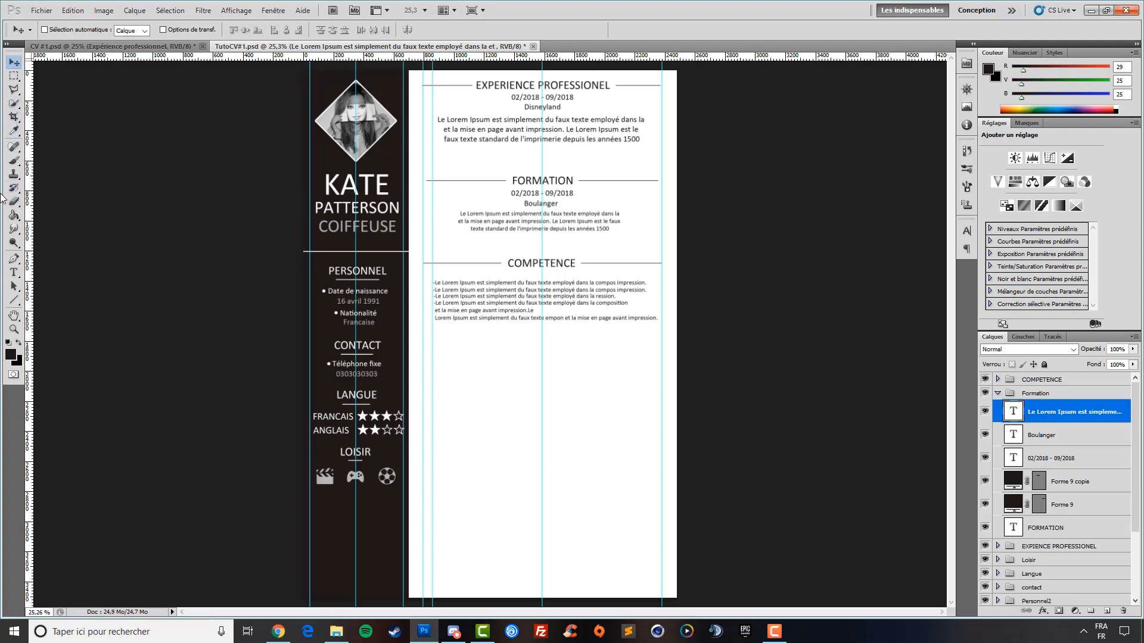
pyautogui.click(14, 272)
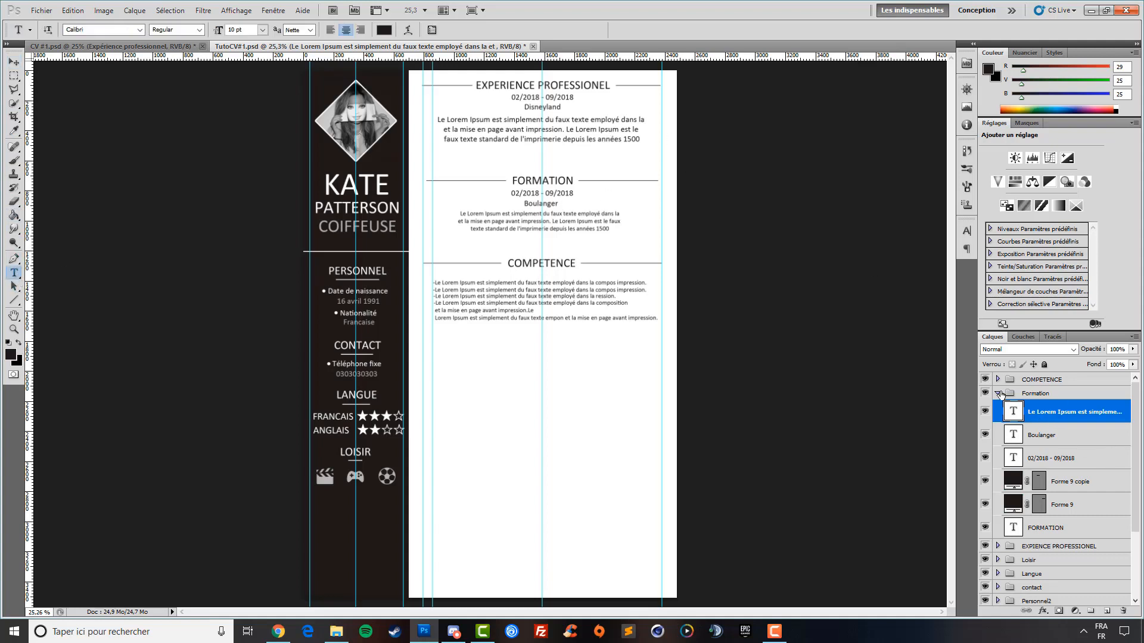
# Resize the EXPIENCE PROFESSIONEL description paragraph to 10 pt and nudge it up beneath Disneyland
pyautogui.click(998, 393)
pyautogui.click(1029, 410)
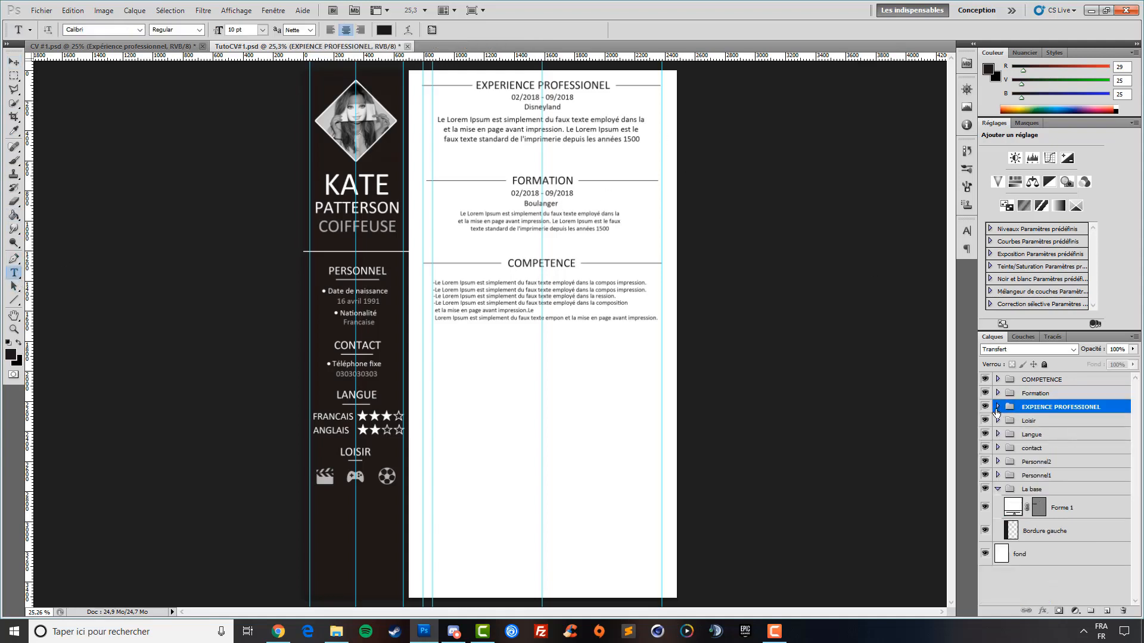
pyautogui.click(998, 407)
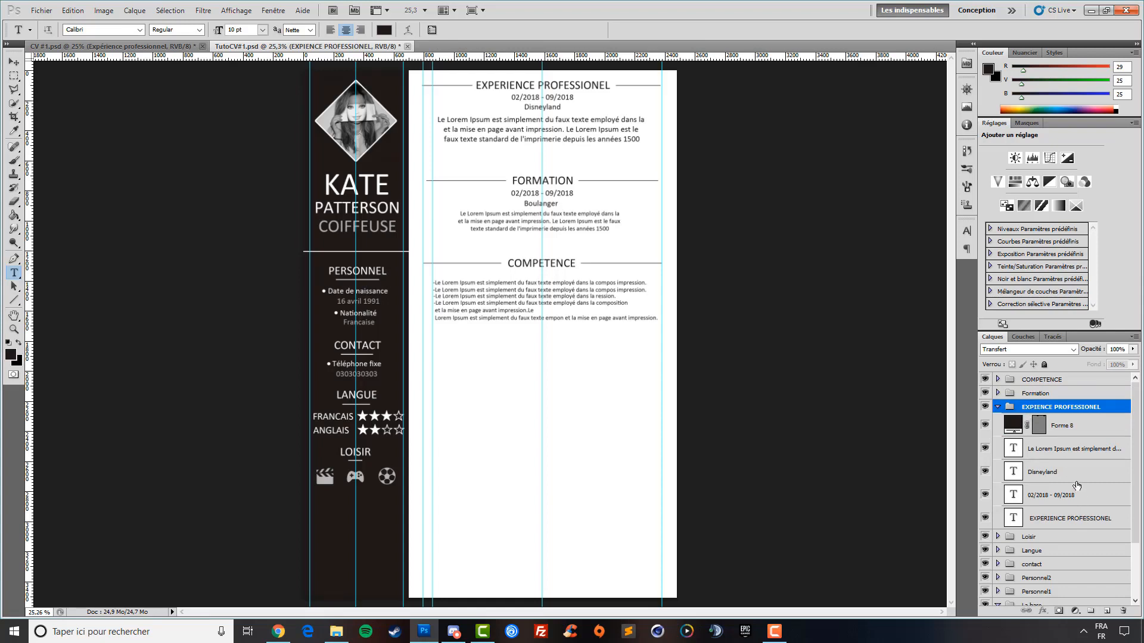
pyautogui.click(1079, 457)
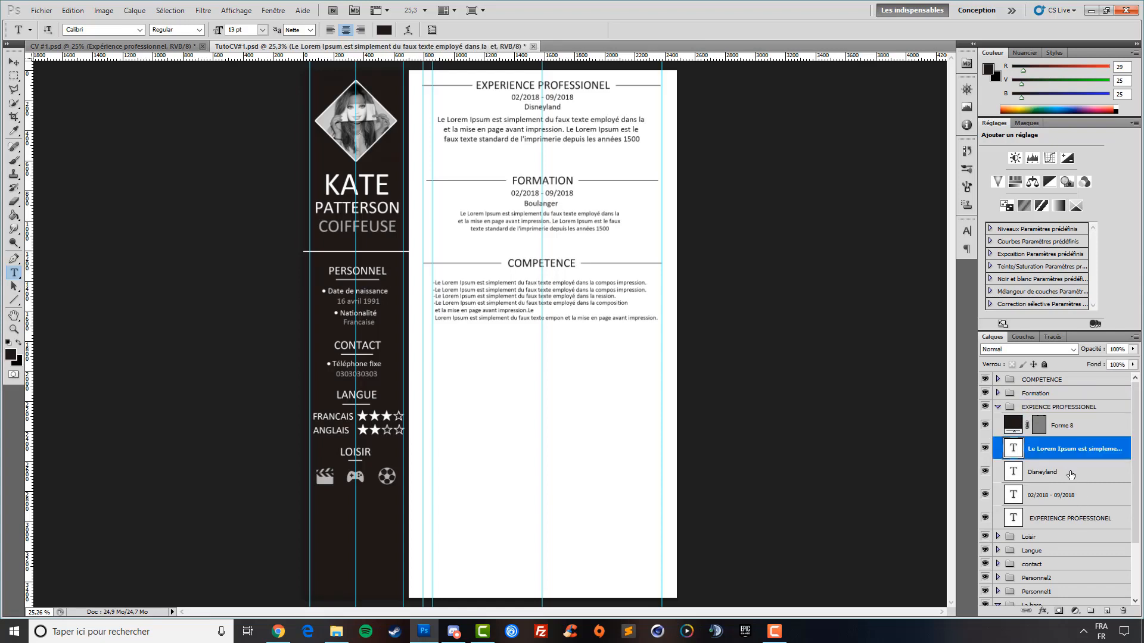
pyautogui.click(639, 137)
pyautogui.hotkey('ctrl', 'a')
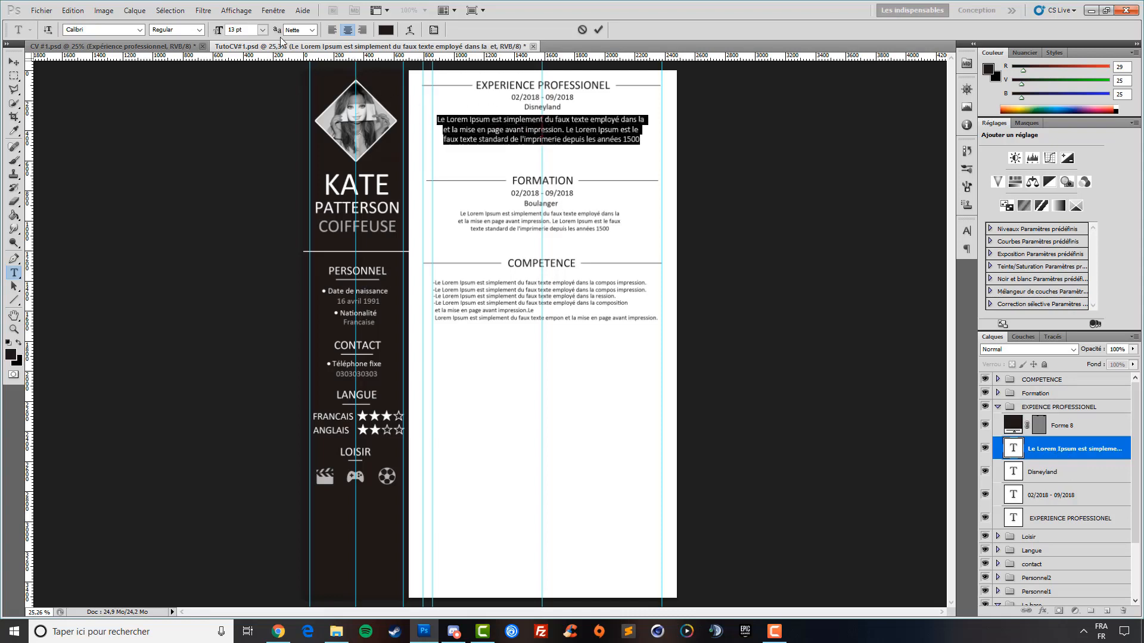
pyautogui.write('10')
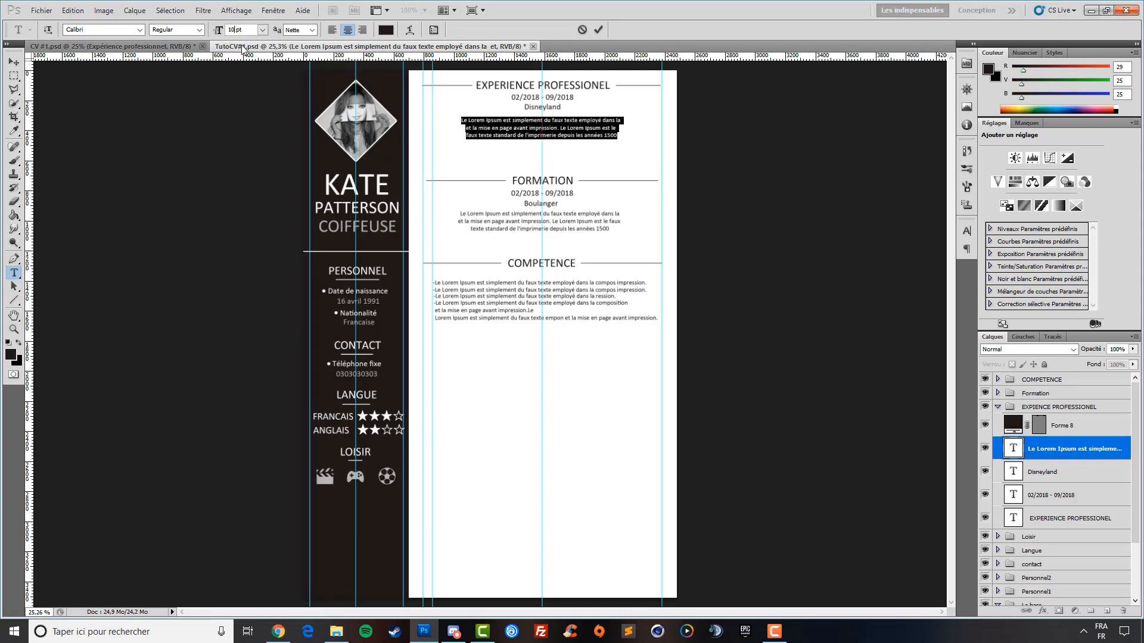
pyautogui.click(13, 62)
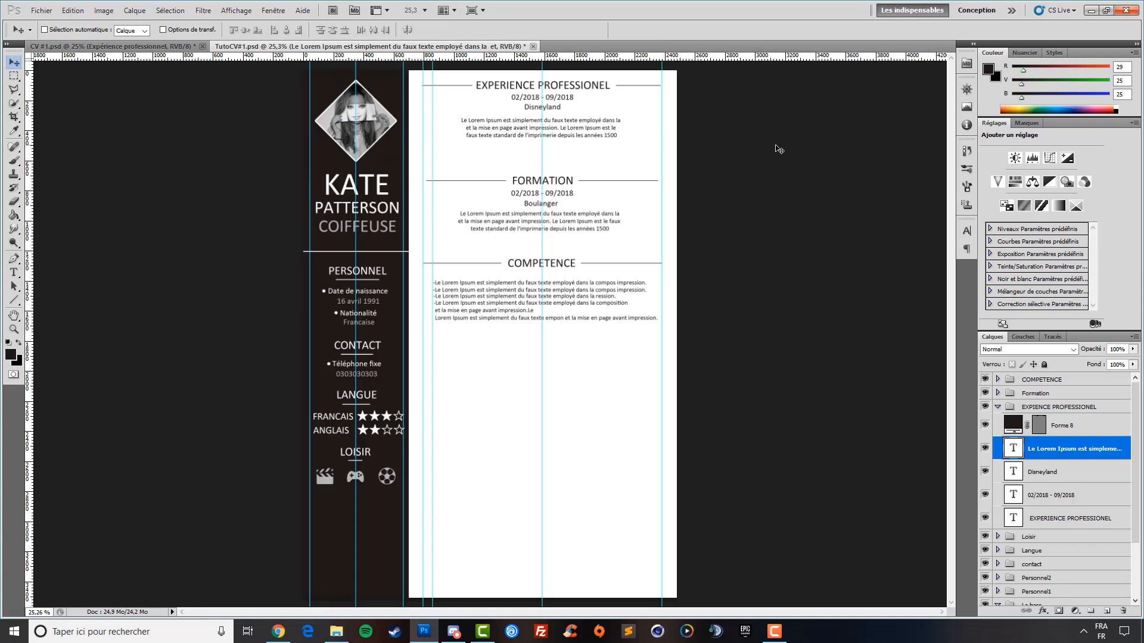
pyautogui.hotkey('shift', 'Up')
pyautogui.hotkey('shift', 'Up')
pyautogui.hotkey('shift', 'Up')
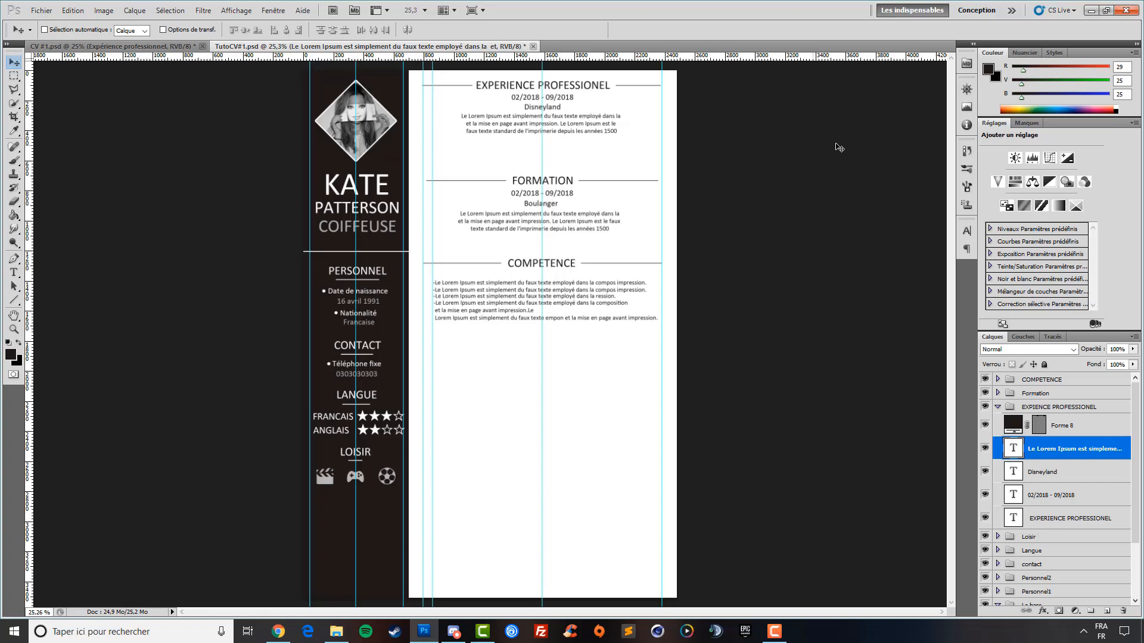
pyautogui.click(998, 408)
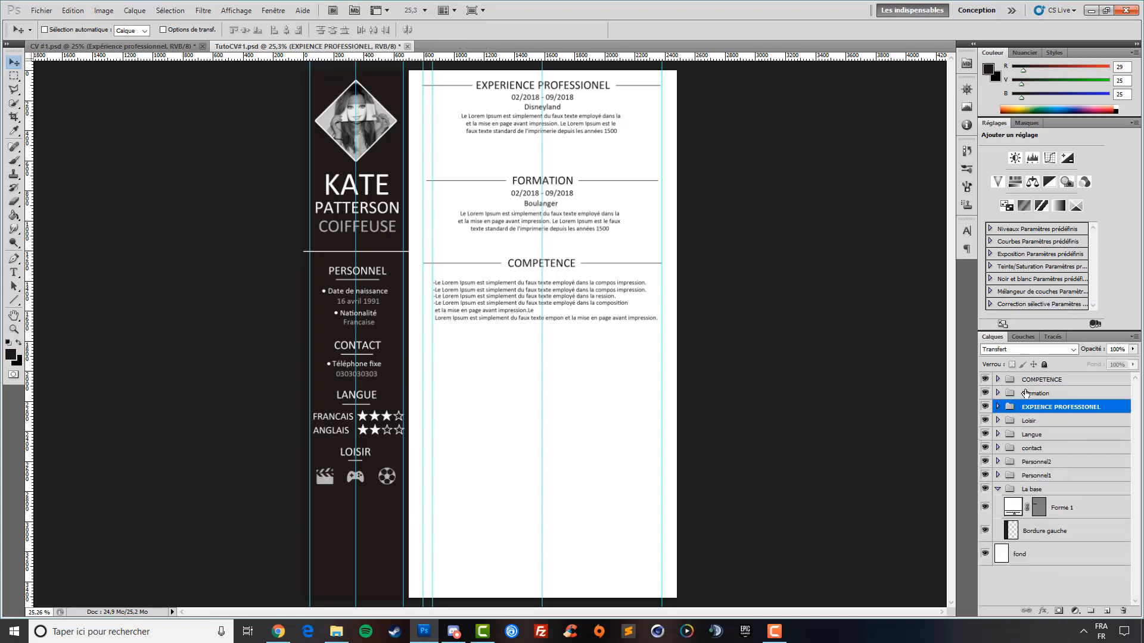
# Change the COIFFEUSE title's font size to 19 pt
pyautogui.click(14, 273)
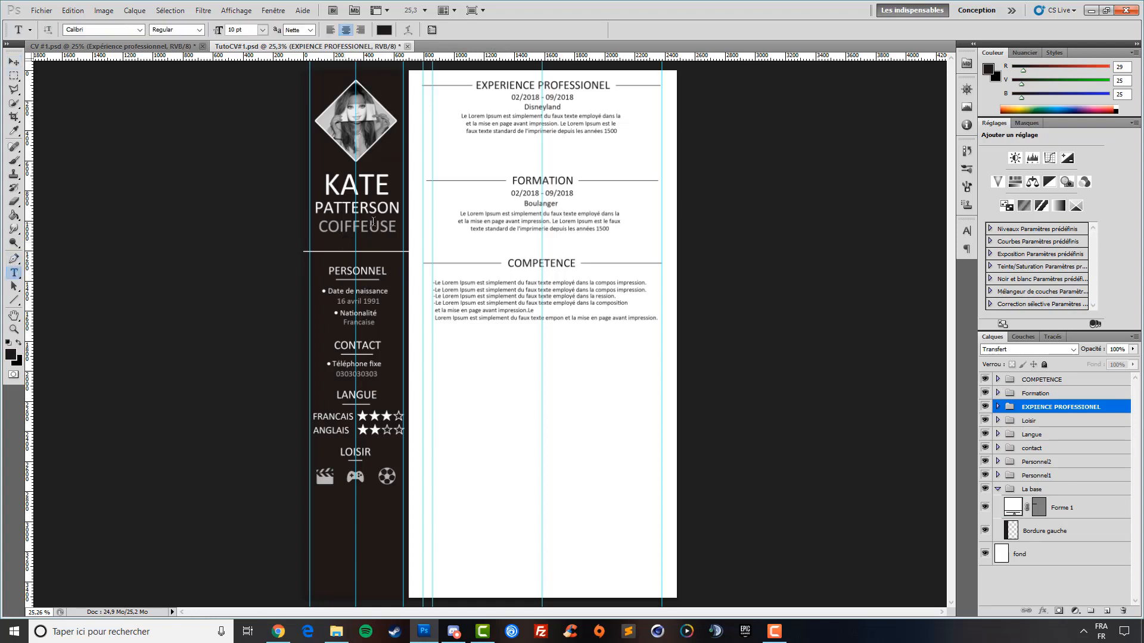
pyautogui.click(379, 226)
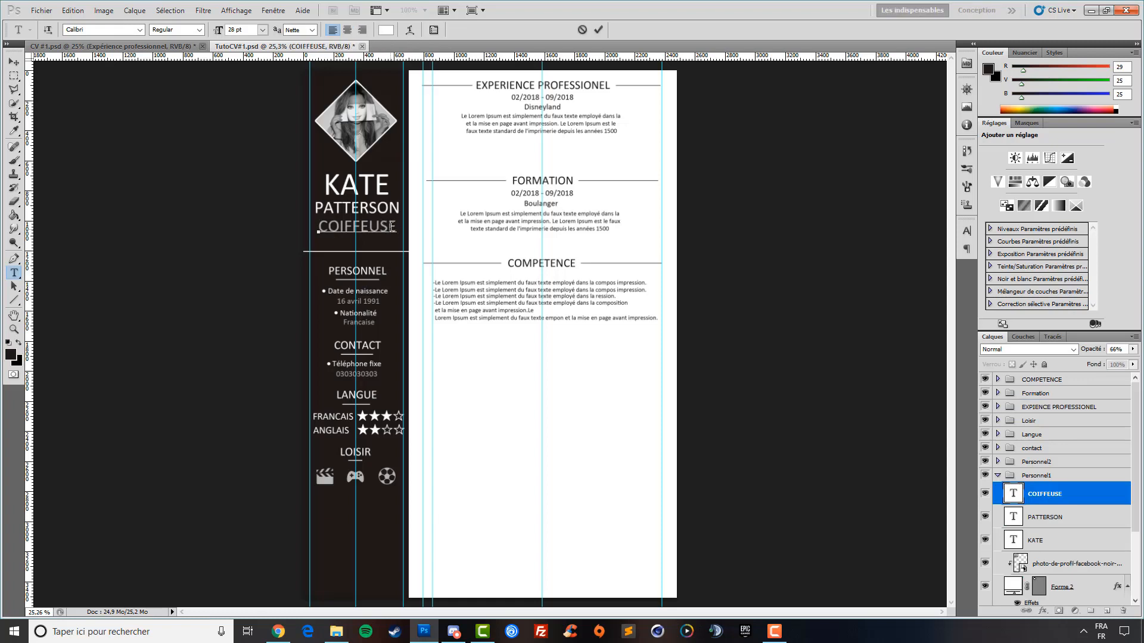
pyautogui.doubleClick(396, 227)
pyautogui.write('1')
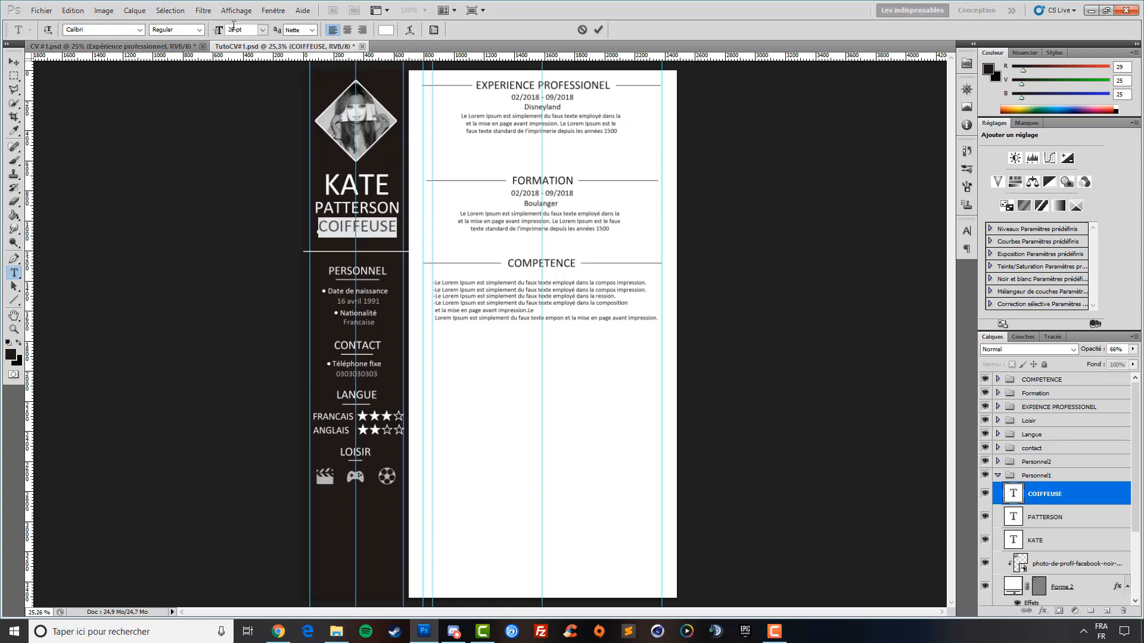
pyautogui.press('Return')
pyautogui.write('9')
pyautogui.press('Return')
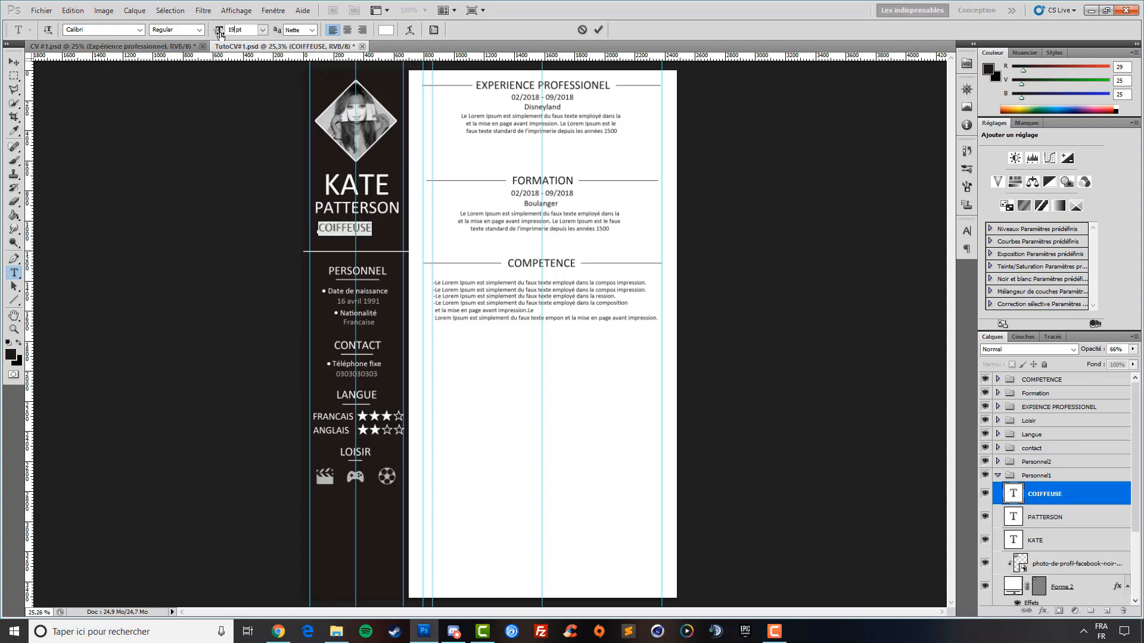
pyautogui.click(14, 64)
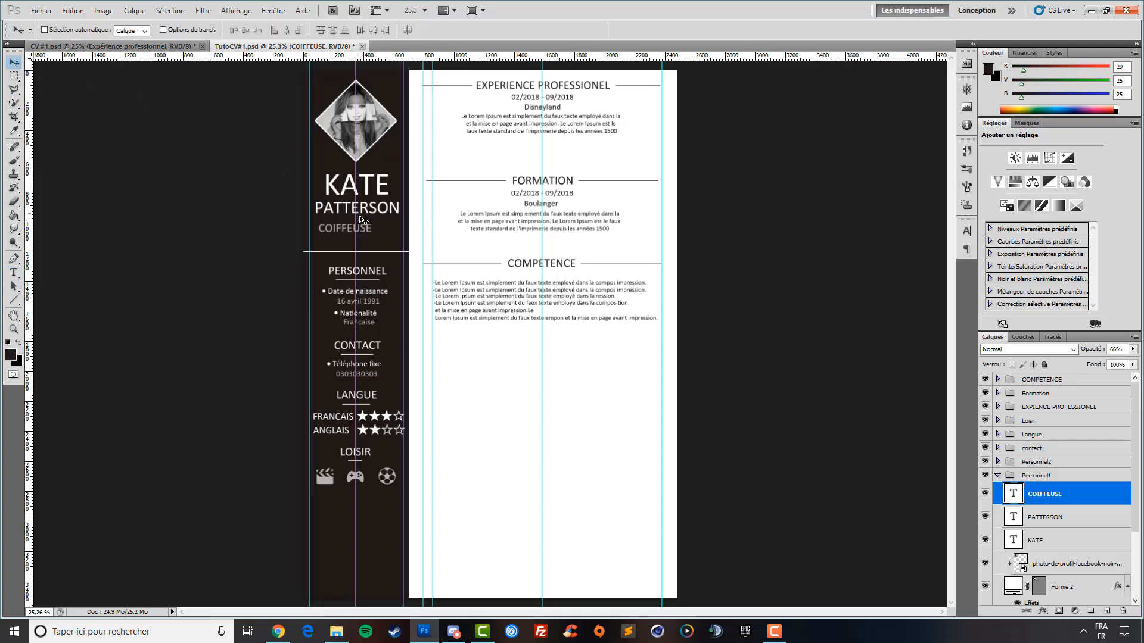
pyautogui.hotkey('shift', 'Right')
pyautogui.hotkey('shift', 'Right')
pyautogui.hotkey('shift', 'Right')
pyautogui.hotkey('shift', 'Right')
pyautogui.hotkey('shift', 'Right')
pyautogui.hotkey('shift', 'Right')
pyautogui.hotkey('shift', 'Right')
pyautogui.hotkey('shift', 'Right')
pyautogui.press('Up')
pyautogui.press('Up')
pyautogui.press('Left')
pyautogui.press('Left')
pyautogui.press('Left')
pyautogui.hotkey('shift', 'Up')
pyautogui.hotkey('shift', 'Down')
# Switch between CV #1.psd and TutoCV#1.psd to compare layouts, briefly showing Chrome
pyautogui.click(117, 44)
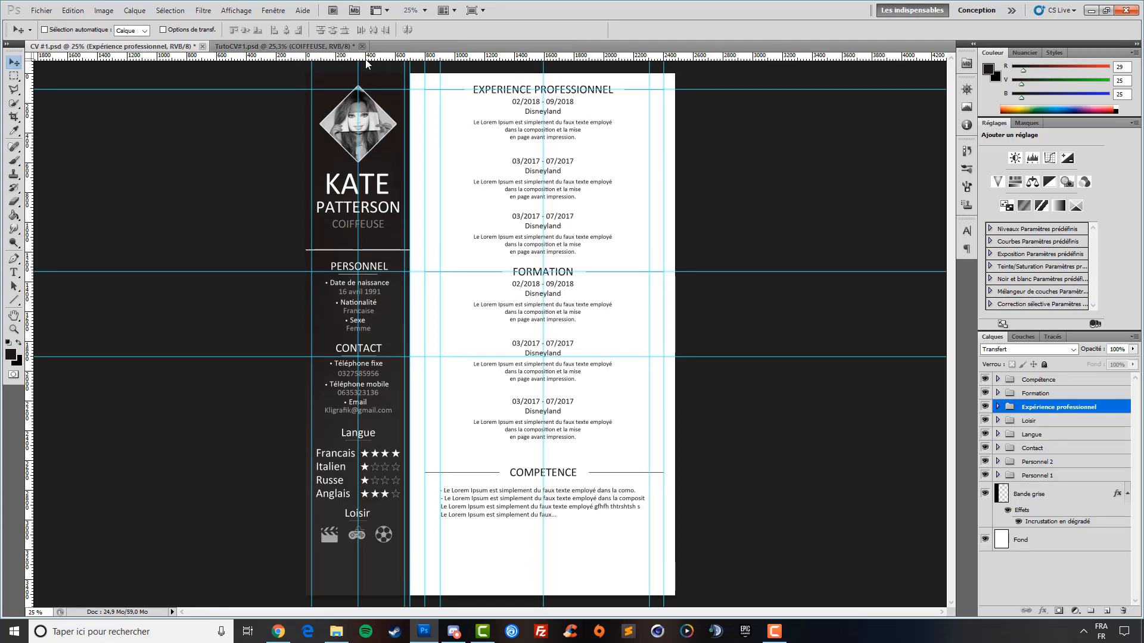
pyautogui.click(319, 47)
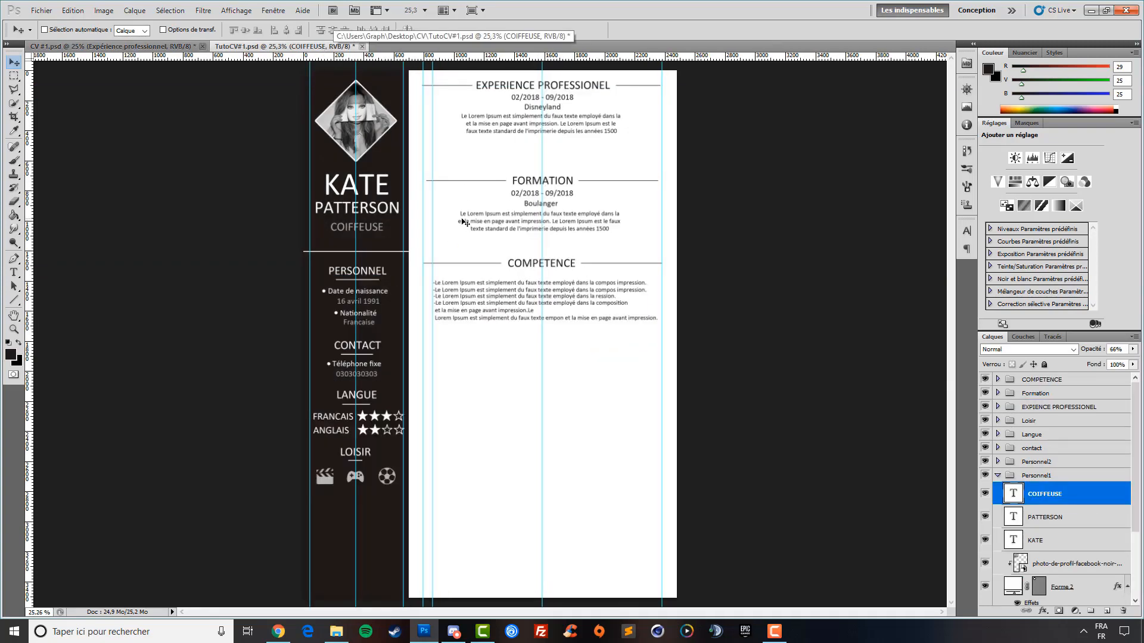
pyautogui.click(152, 48)
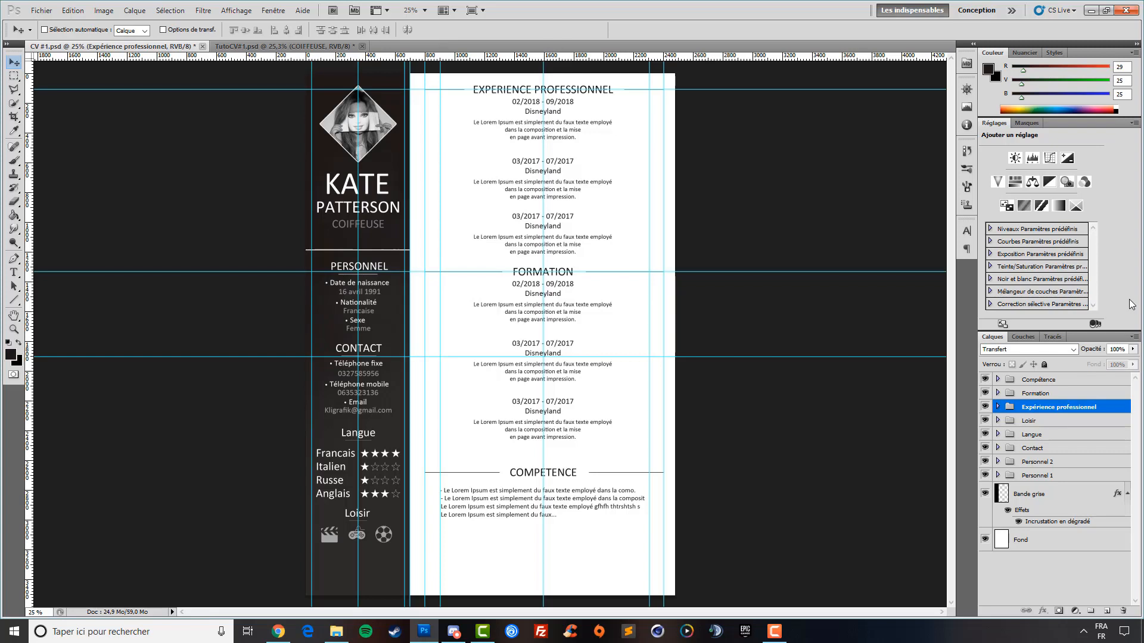
pyautogui.click(280, 634)
pyautogui.click(278, 633)
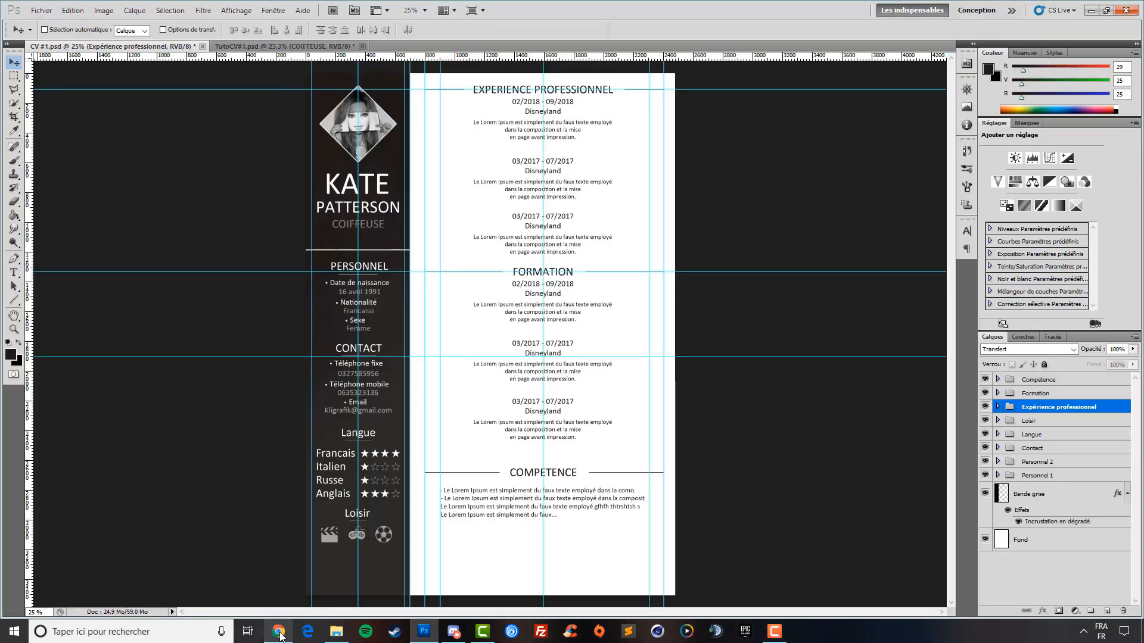